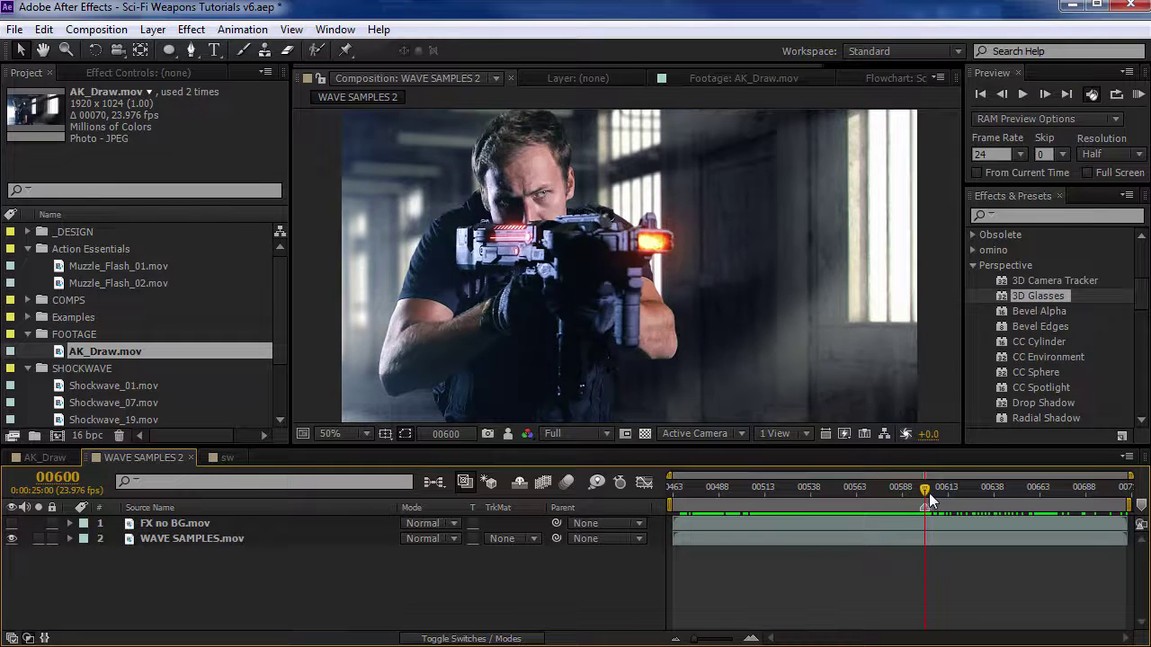
- Examine the orange glow at the gun's muzzle around frame 600 of the WAVE SAMPLES 2 composition, close up and full-frame
scroll(441, 260, up, 2)
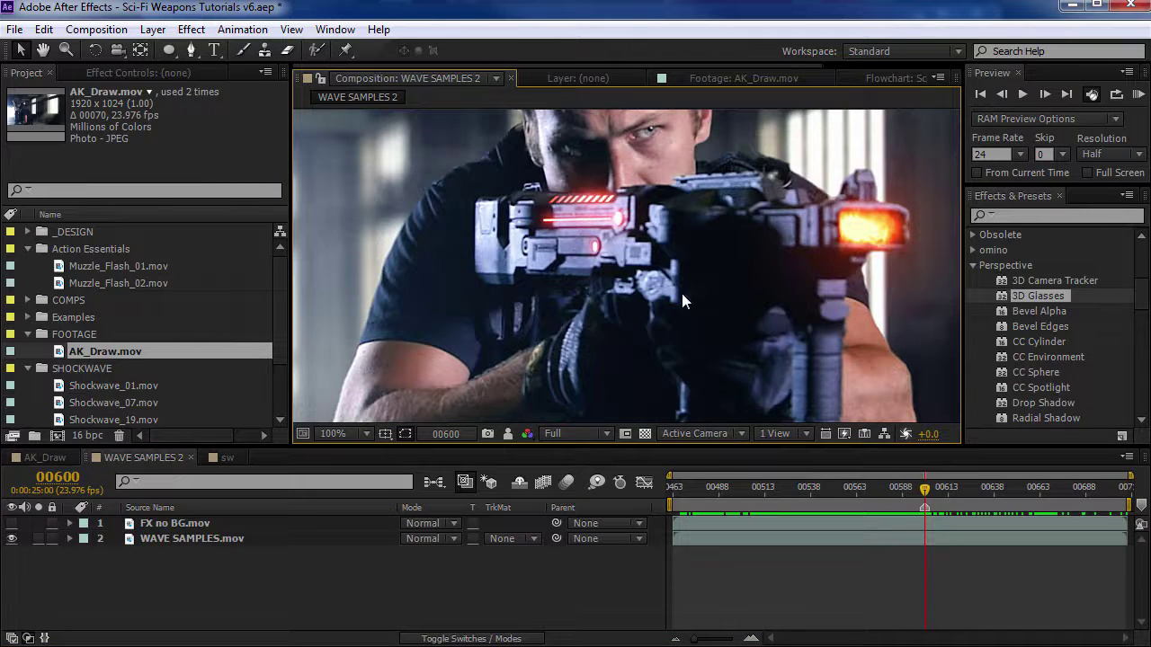
key(Page_Up)
key(Page_Up)
key(Page_Up)
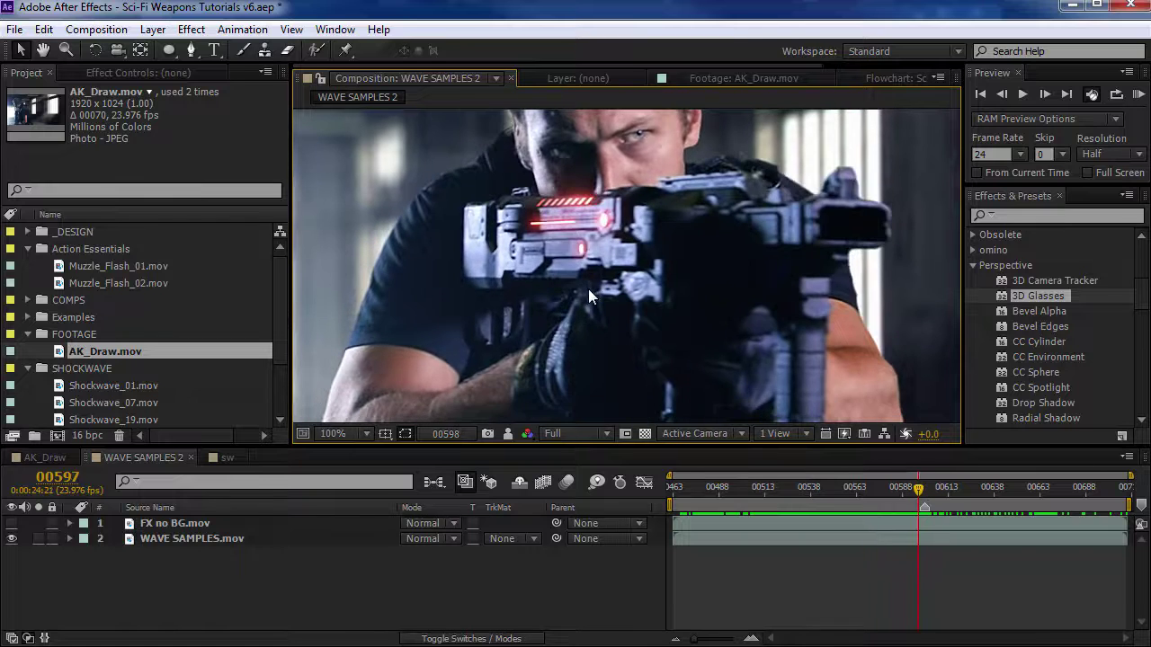
scroll(595, 254, down, 2)
key(Page_Down)
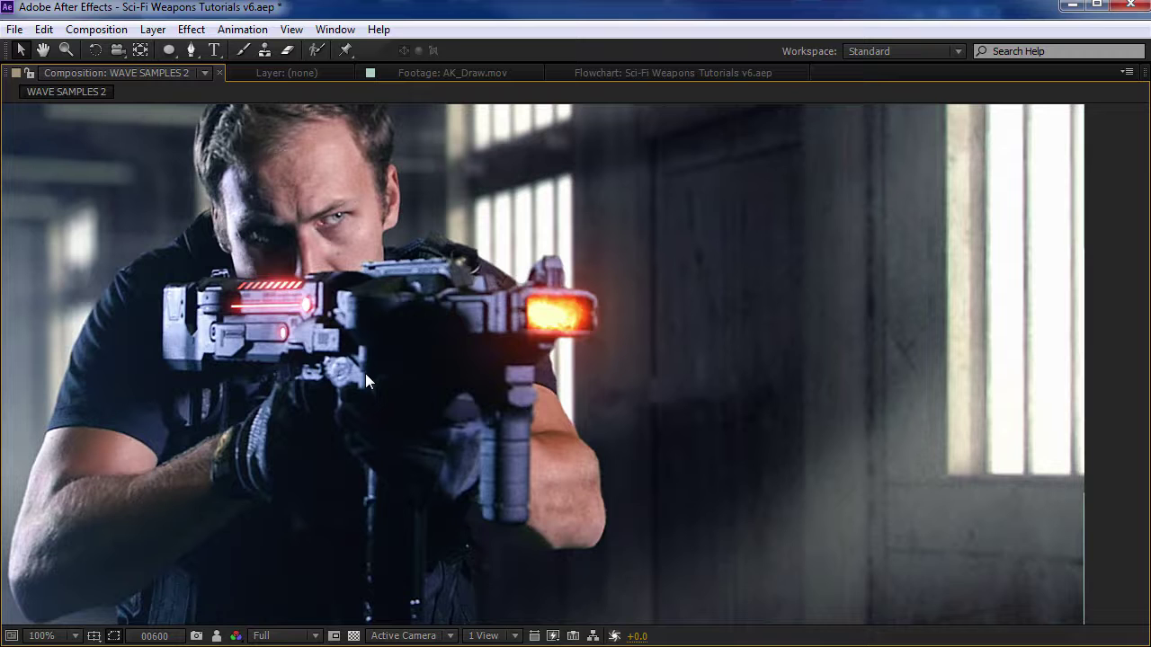
key(grave)
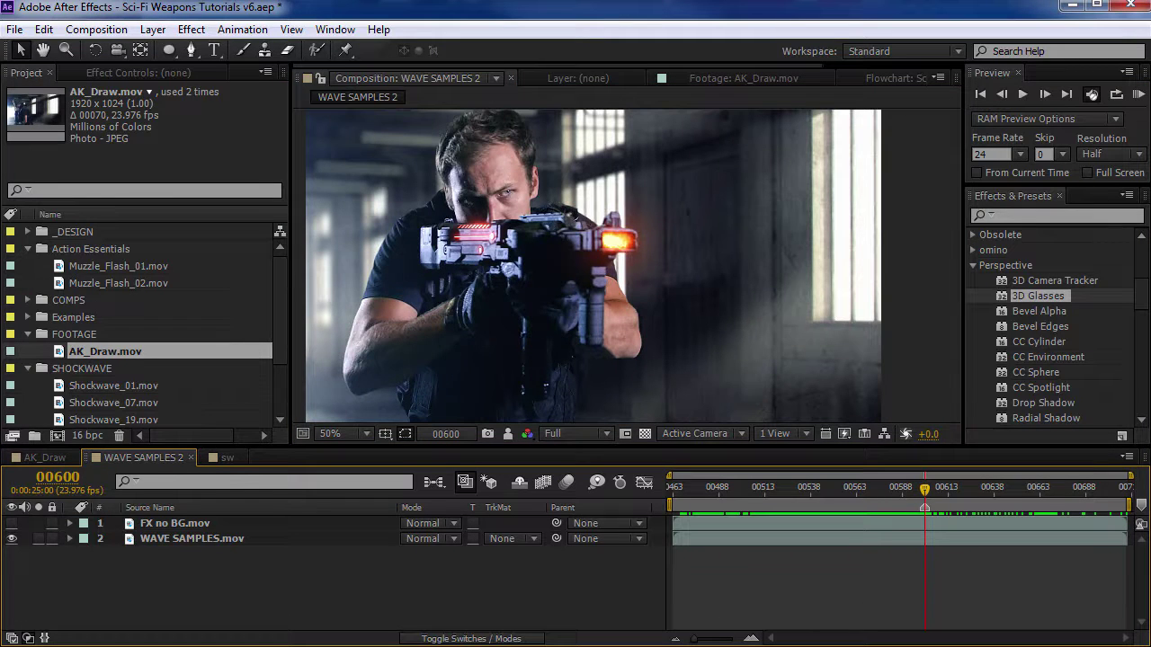
- Switch to the browser to view the Video Copilot Shockwave product page and the Shockwaves tutorial listing, then return to After Effects
key(alt+Tab)
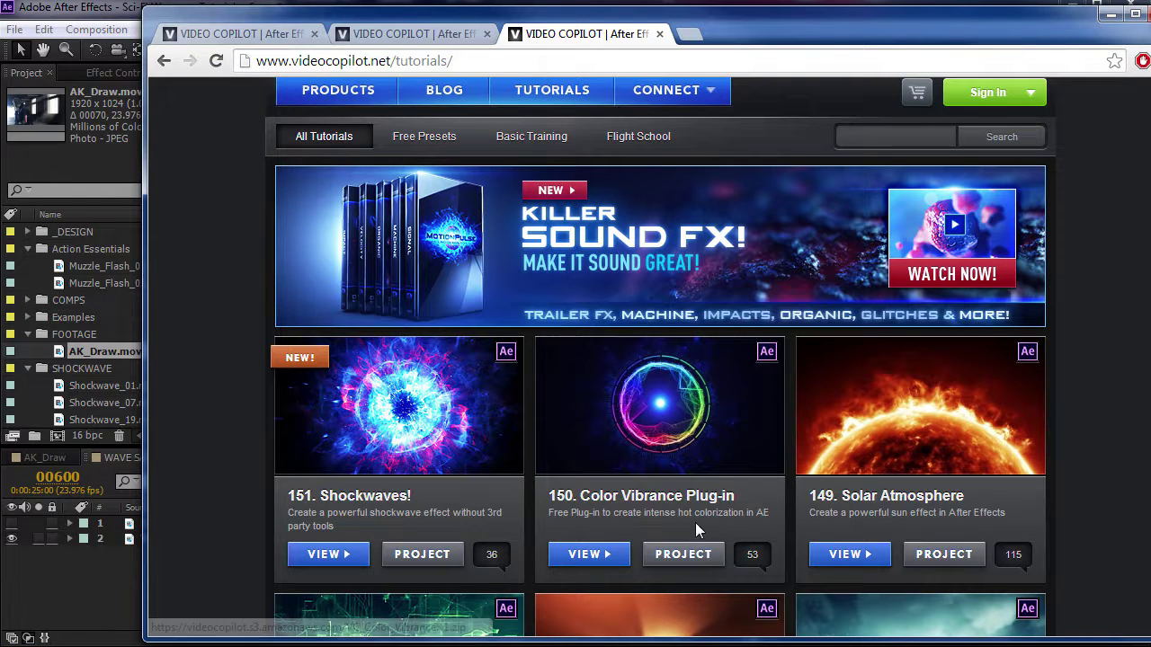
key(ctrl+Tab)
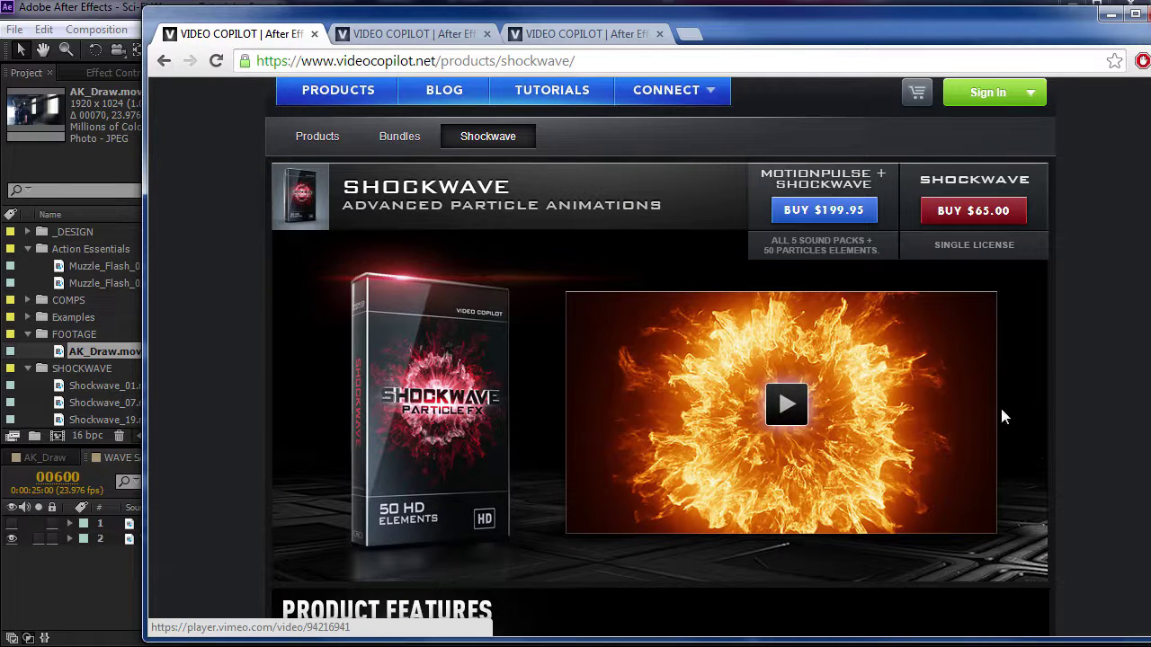
click(580, 36)
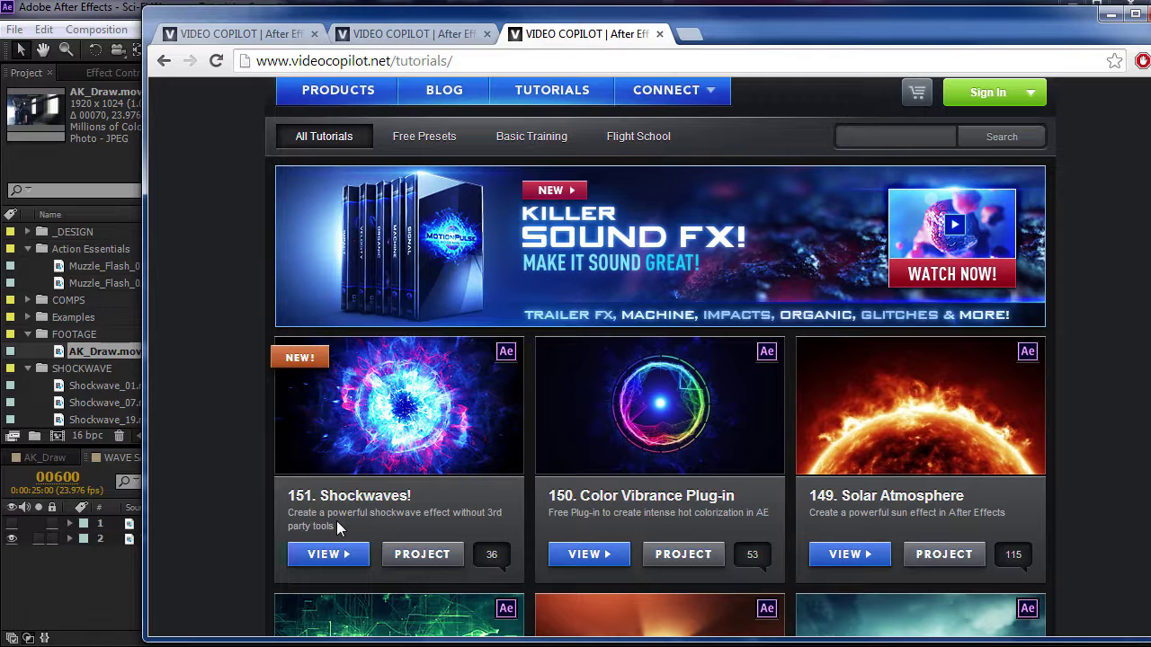
mouse_move(372, 357)
click(115, 15)
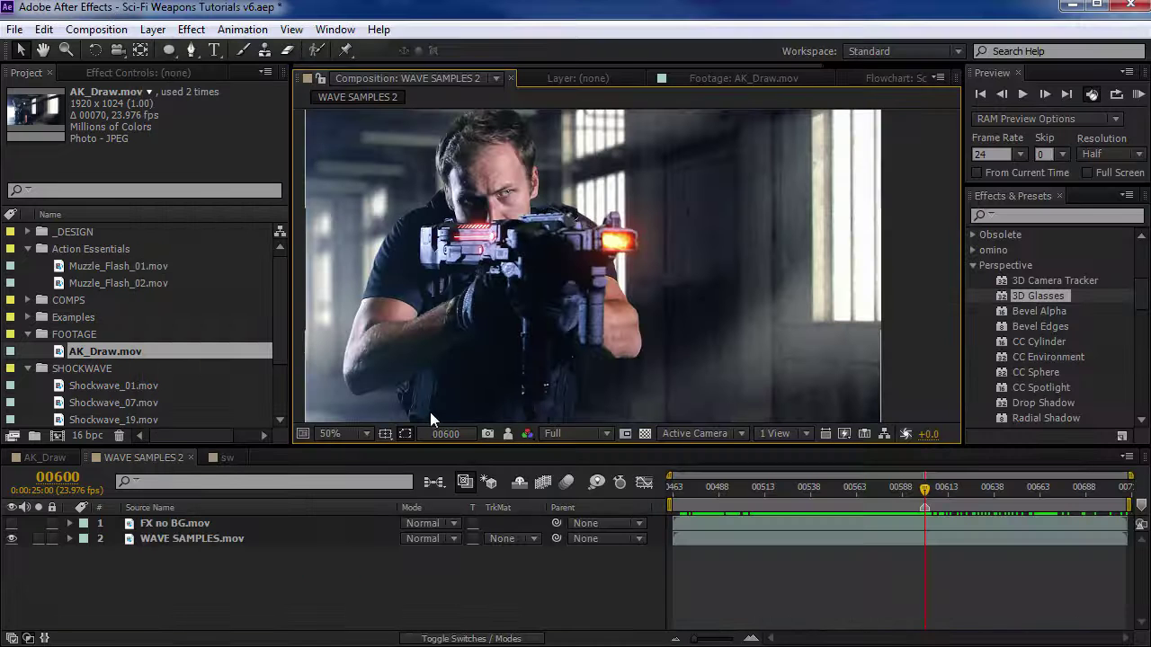
- Preview the AK_Draw.mov footage, make a new composition from it and go to frame 496
double_click(131, 354)
drag(402, 403, 584, 399)
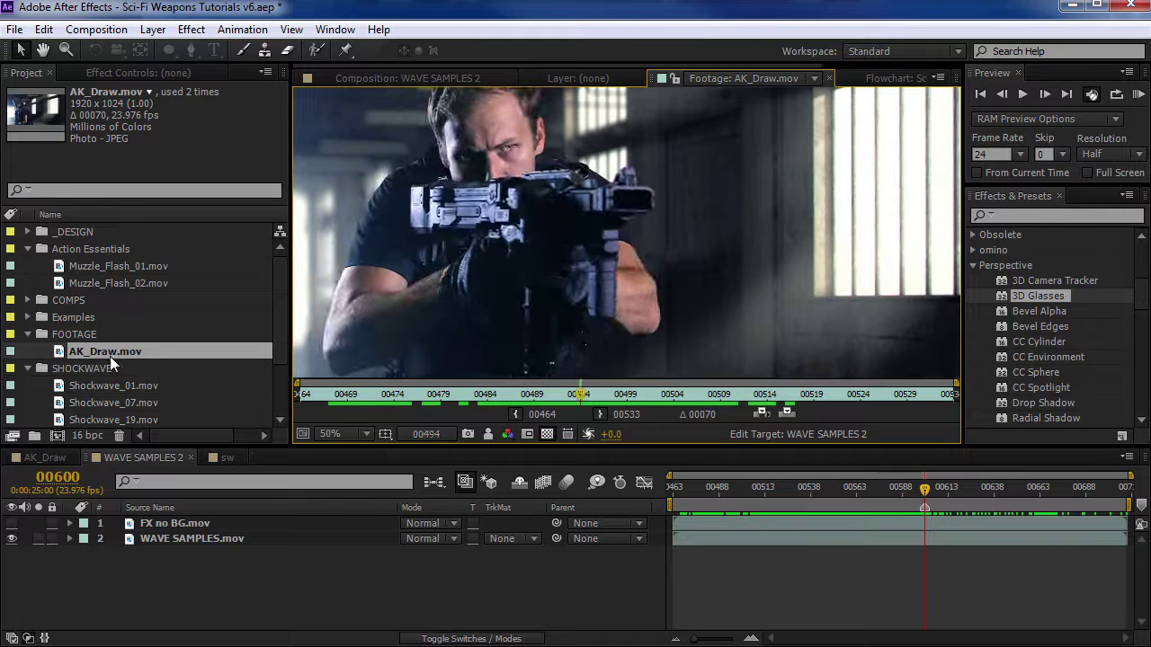
drag(113, 350, 57, 435)
drag(517, 491, 795, 479)
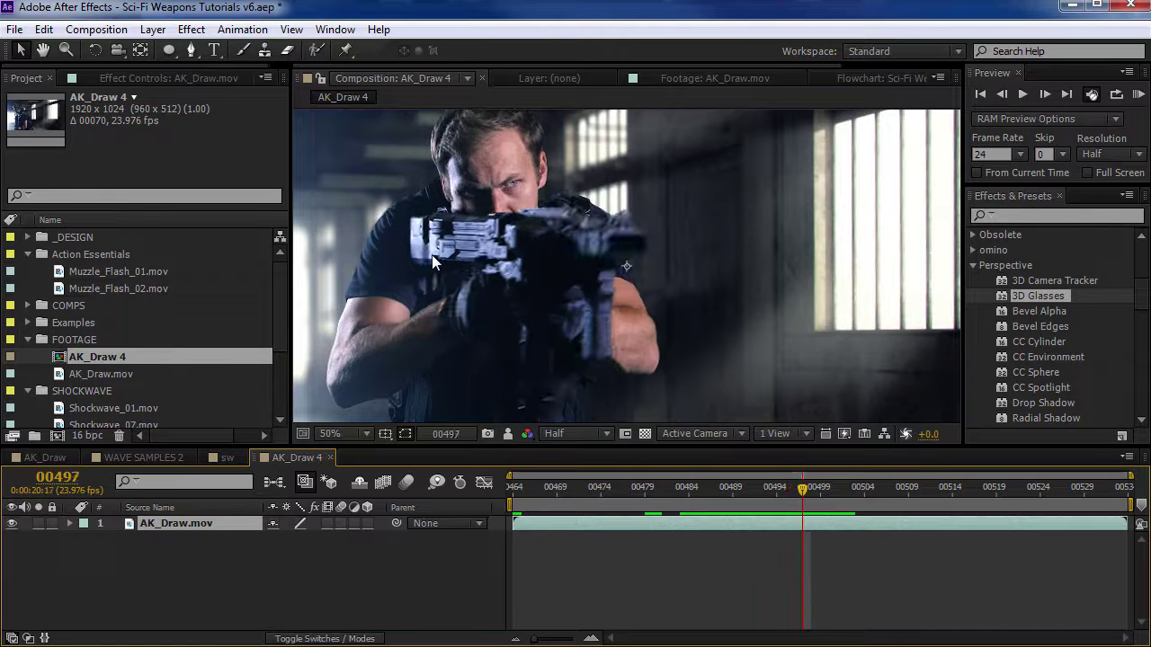
- Create a white 1920 x 1024 px solid layer named Muzzle Flash
click(153, 29)
mouse_move(190, 52)
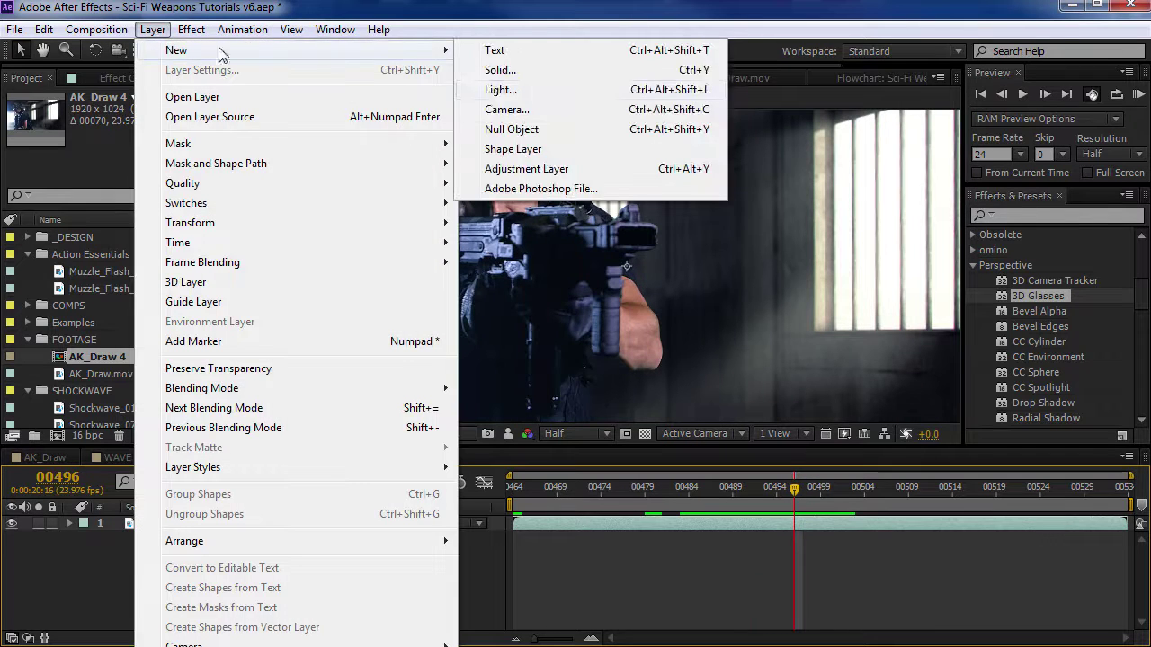
click(504, 69)
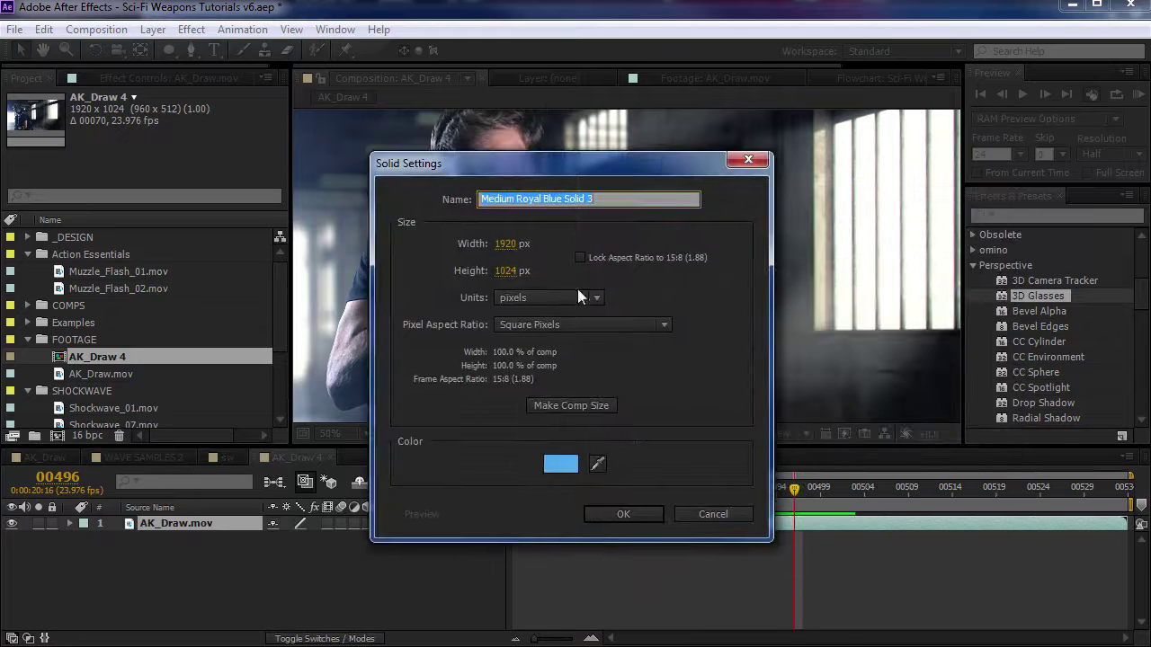
click(562, 469)
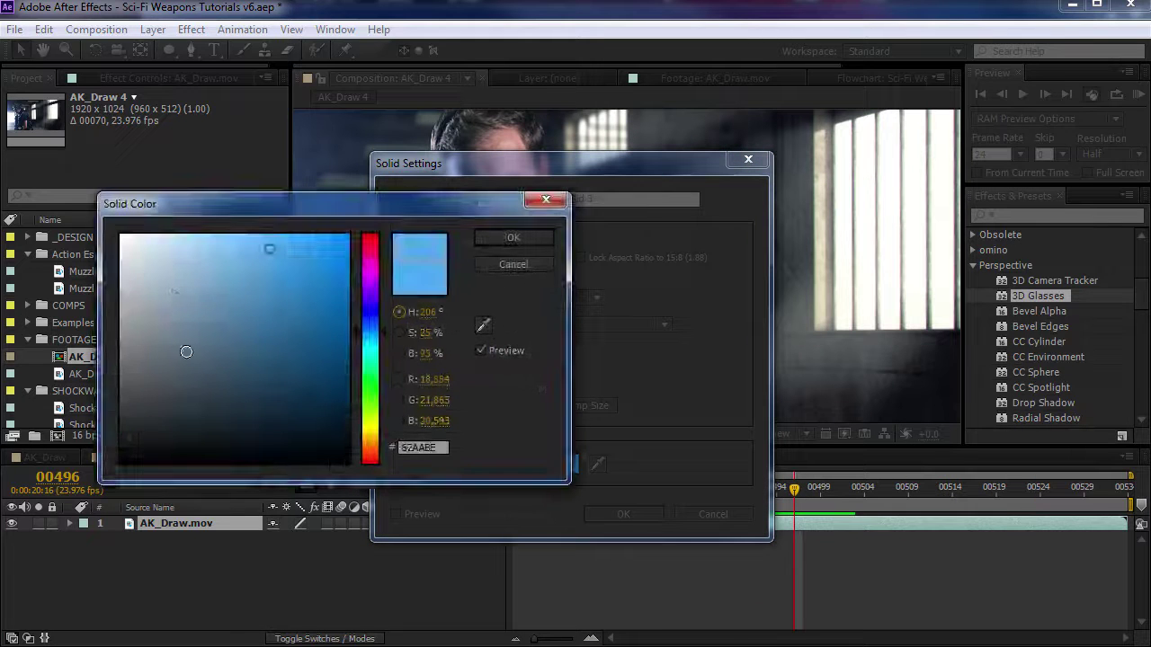
click(514, 237)
text(Muzzle Flash)
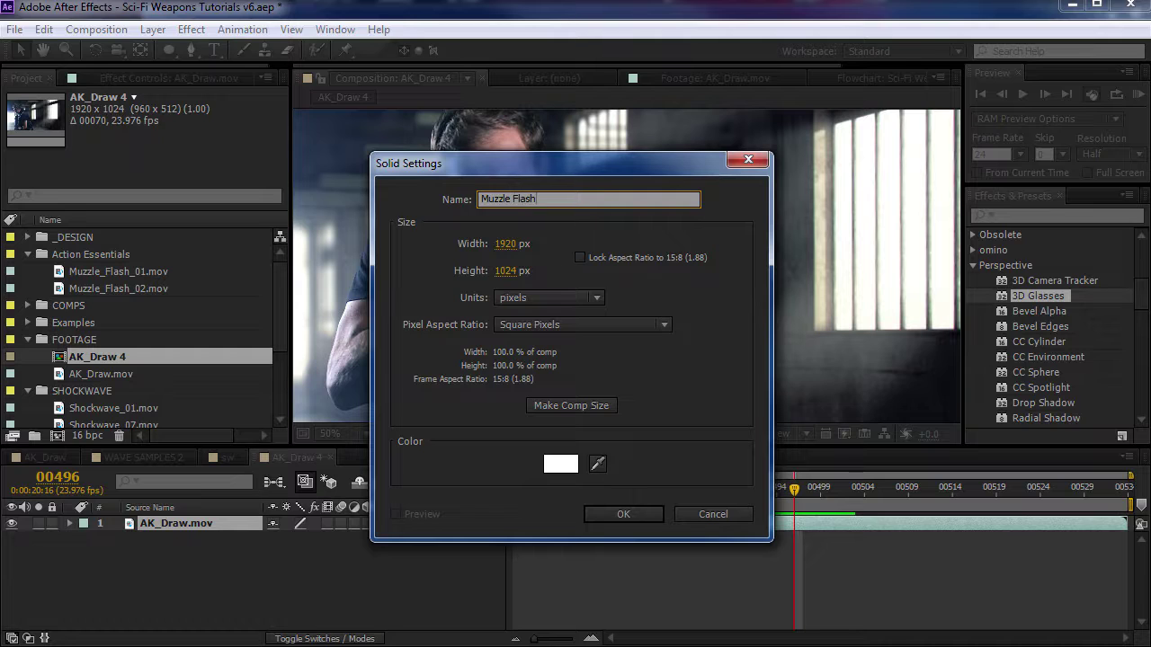
click(623, 514)
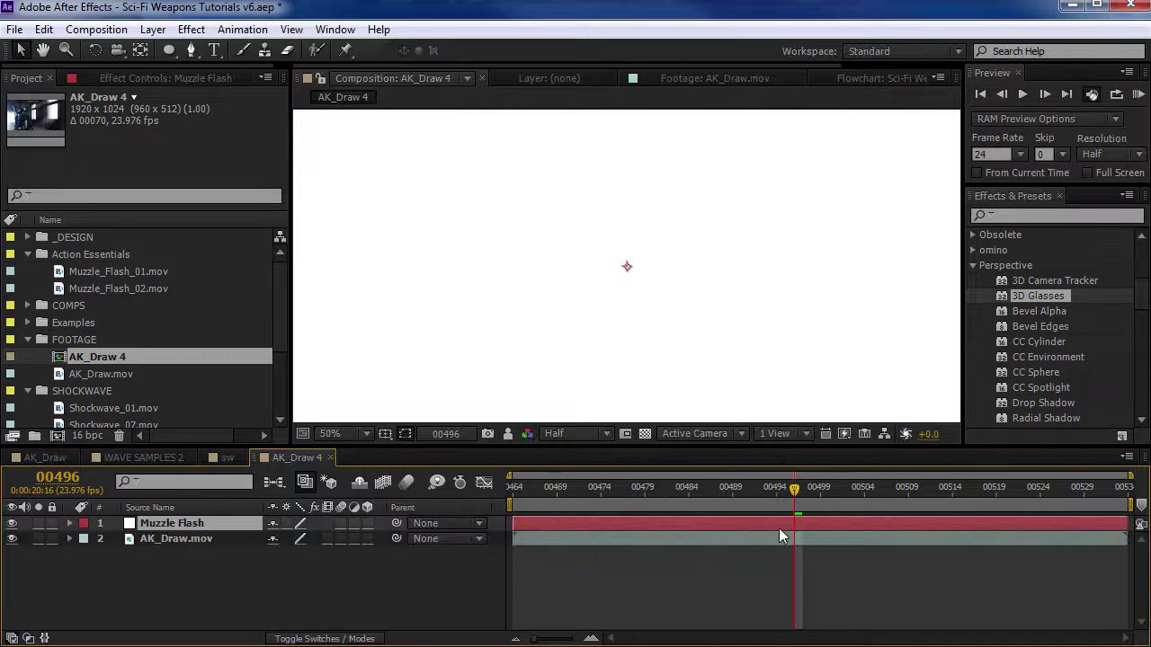
- Trim the Muzzle Flash layer to a single frame at 496 and check its timing
drag(515, 523, 795, 523)
drag(1129, 524, 784, 538)
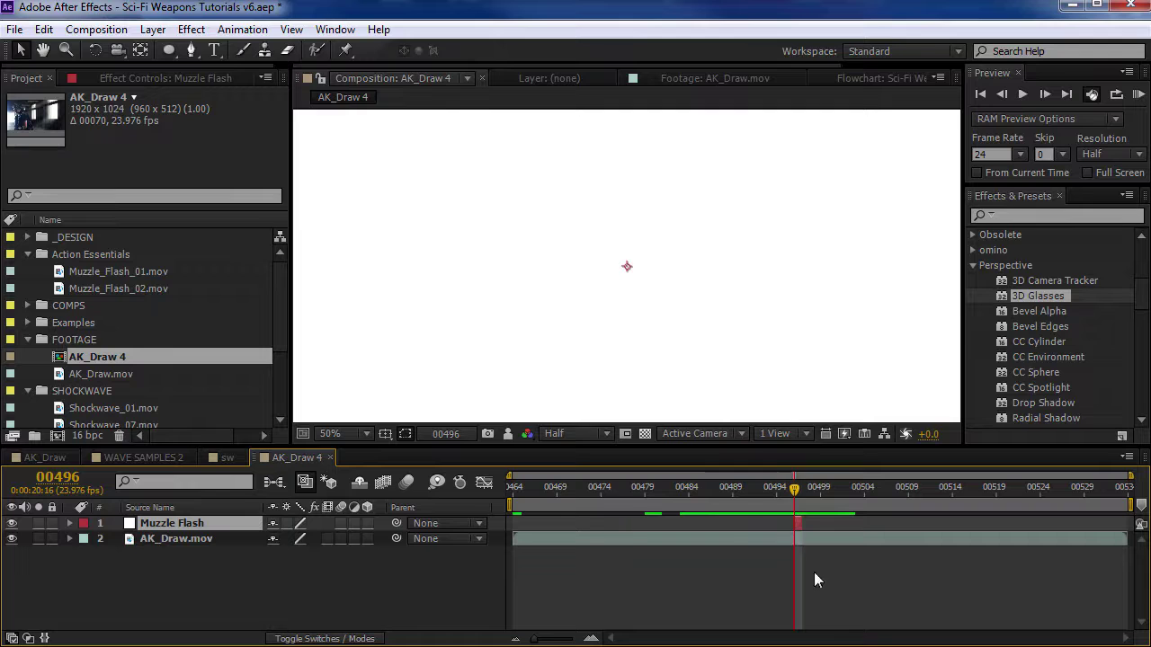
drag(795, 497, 755, 508)
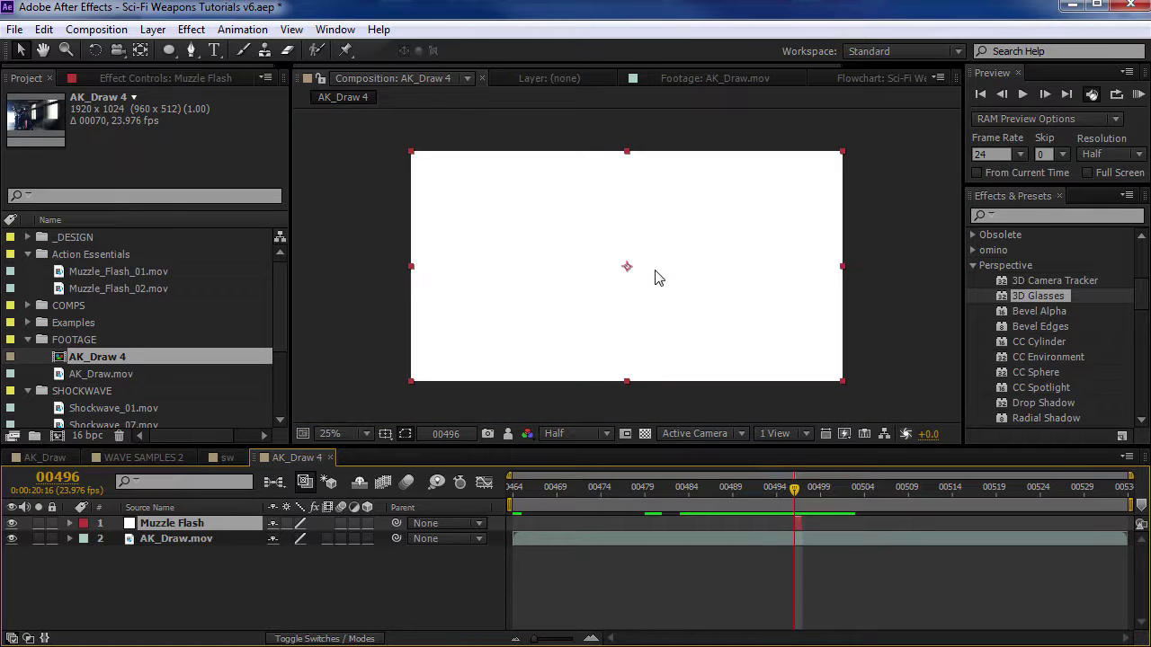
- Hide the Muzzle Flash solid, draw a closed jagged burst mask on it around the gun's barrel with the Pen tool, and show the layer again
click(12, 524)
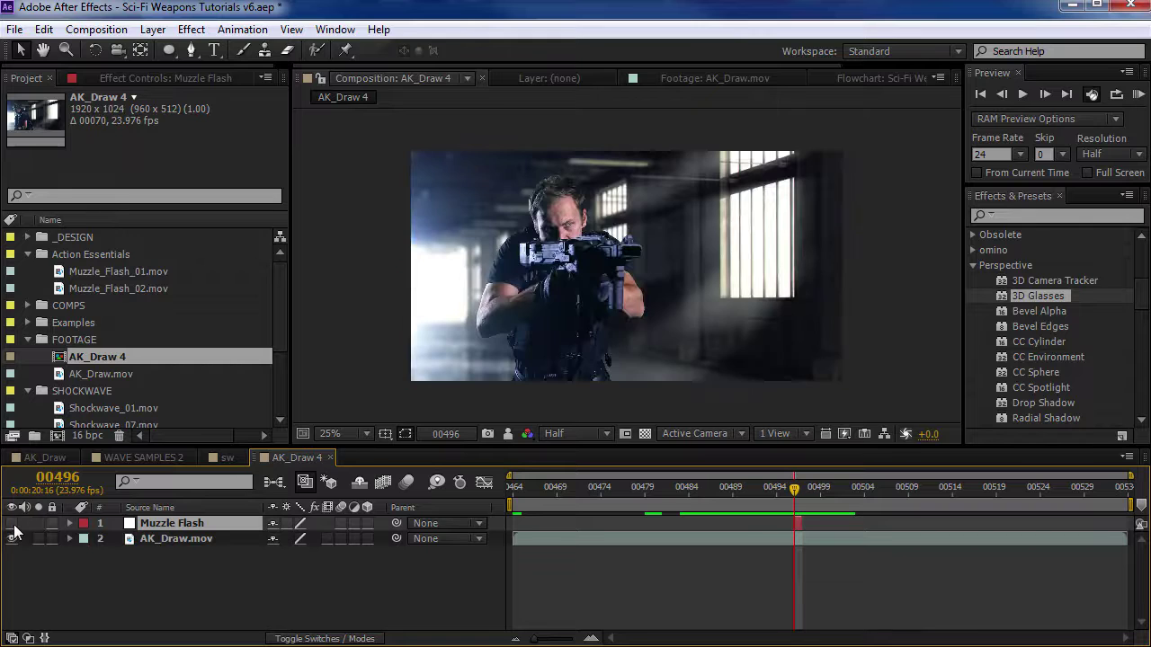
click(186, 52)
key(period)
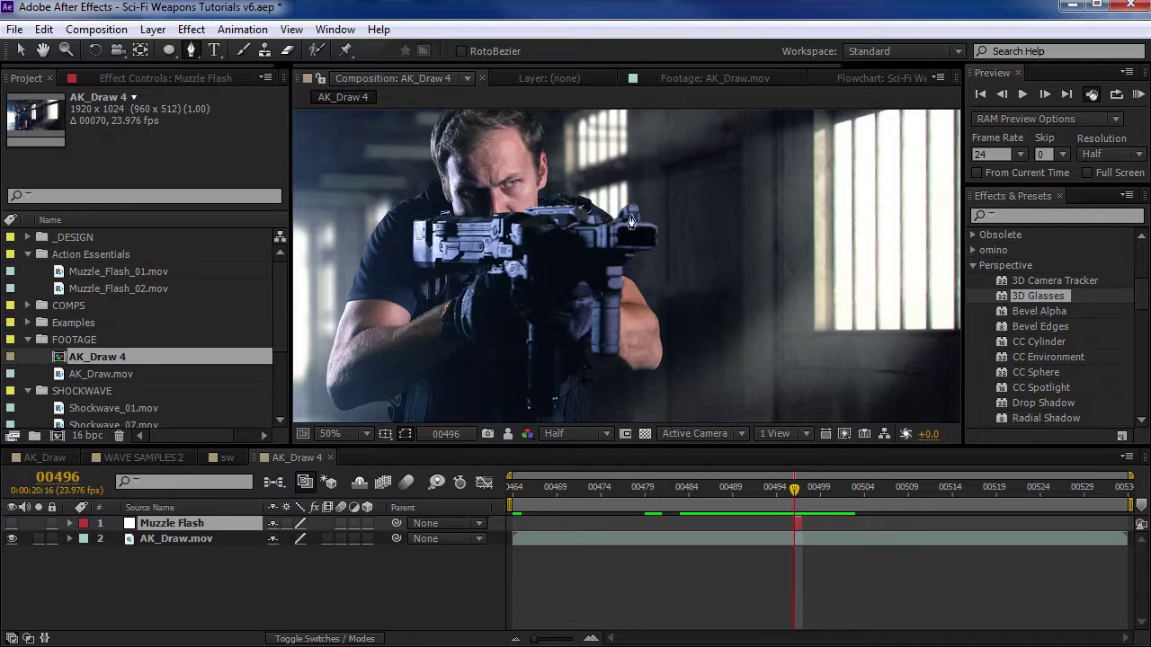
click(595, 207)
click(626, 173)
click(650, 186)
click(705, 143)
click(689, 182)
click(785, 163)
click(762, 193)
click(867, 202)
click(729, 312)
click(625, 308)
click(626, 354)
click(593, 284)
click(497, 266)
click(567, 237)
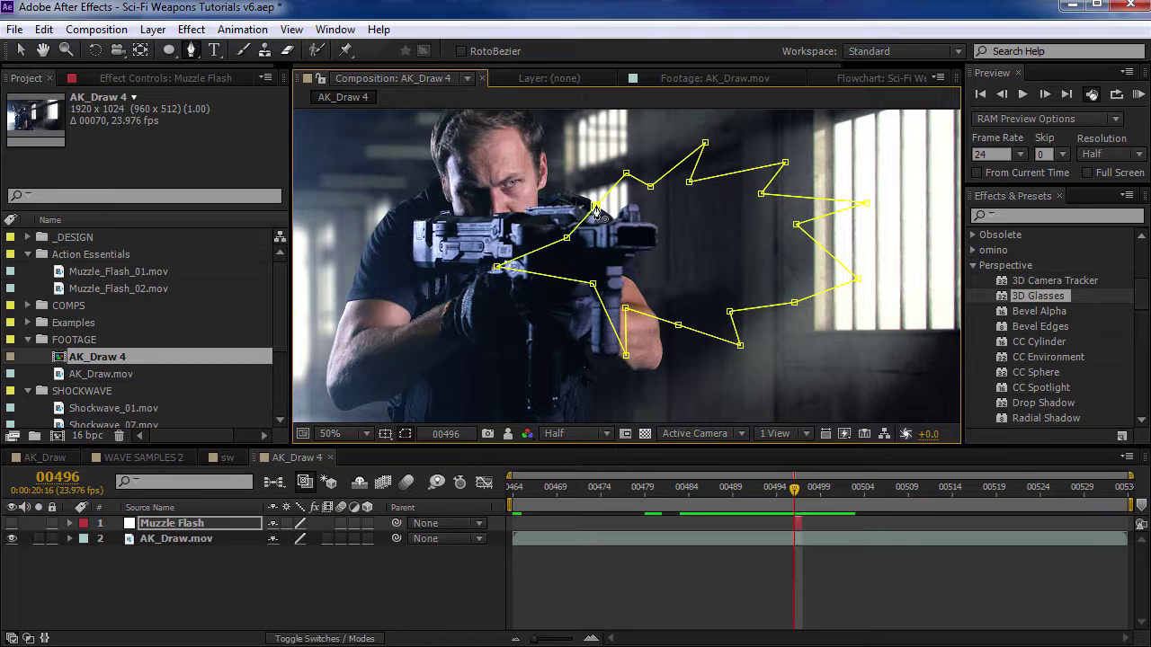
click(595, 207)
key(v)
key(grave)
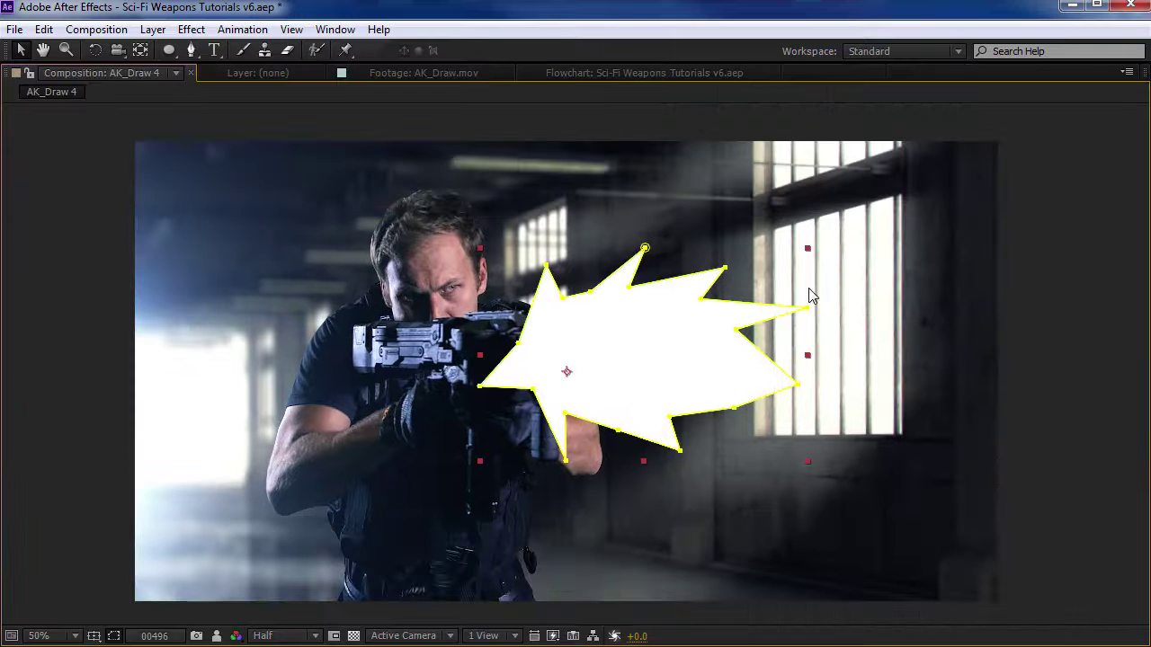
key(grave)
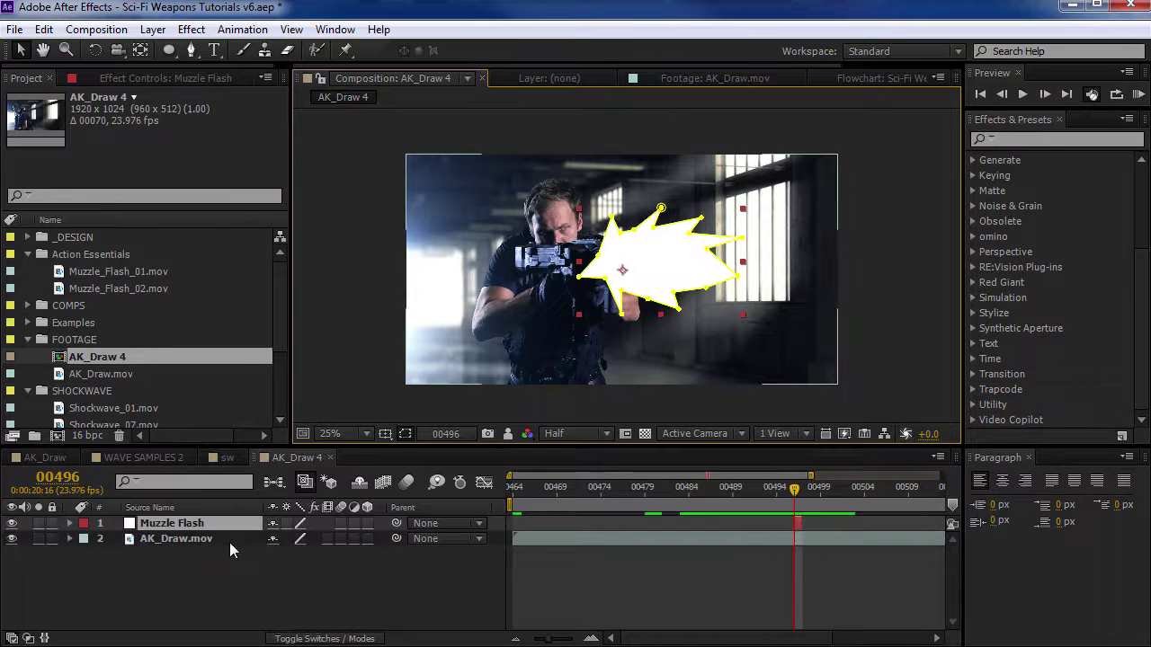
- Set the mask feather of the Muzzle Flash burst mask to 45 pixels
key(f)
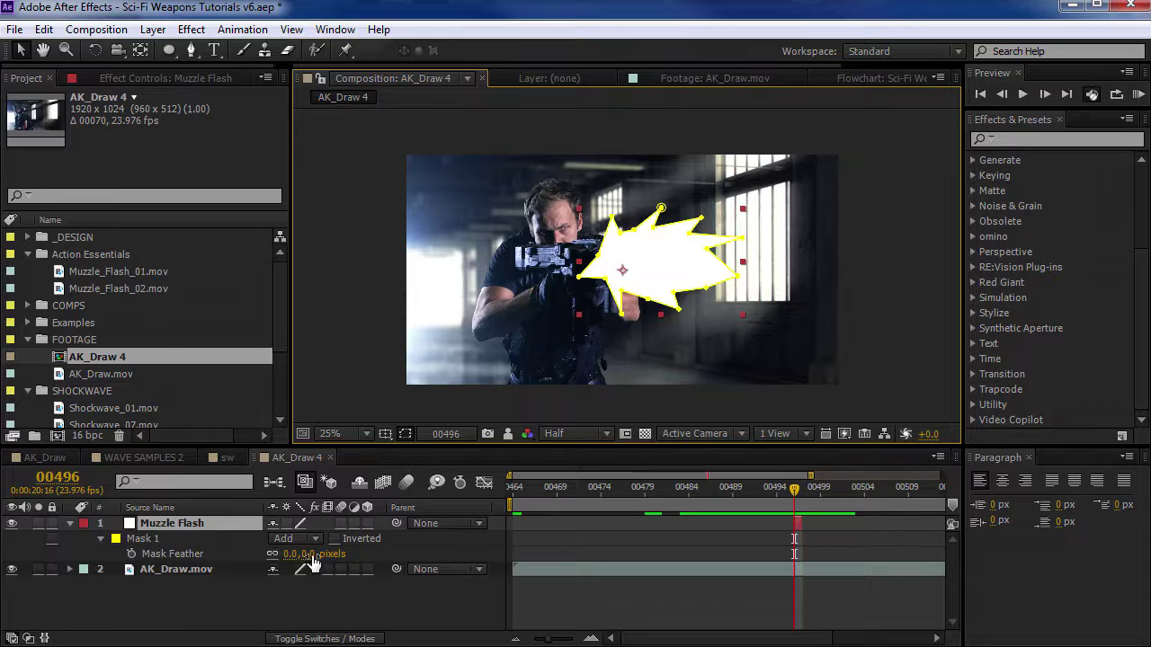
drag(292, 554, 344, 549)
key(period)
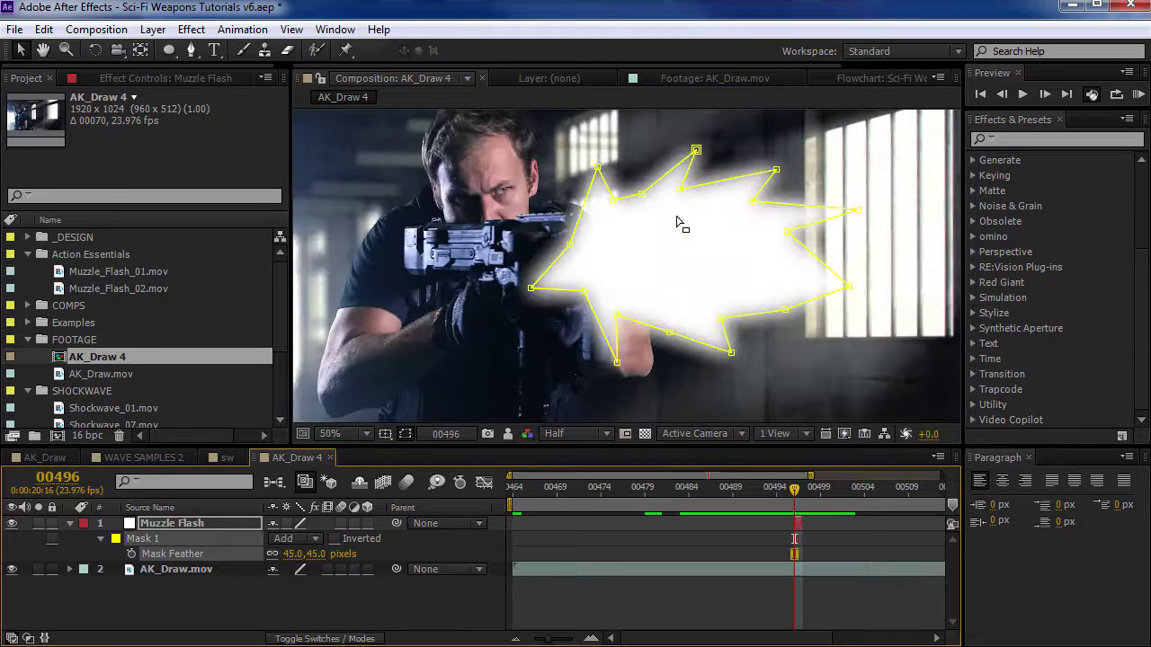
- Apply the Fractal Noise effect to the Muzzle Flash layer and set its blending mode to None
click(1041, 140)
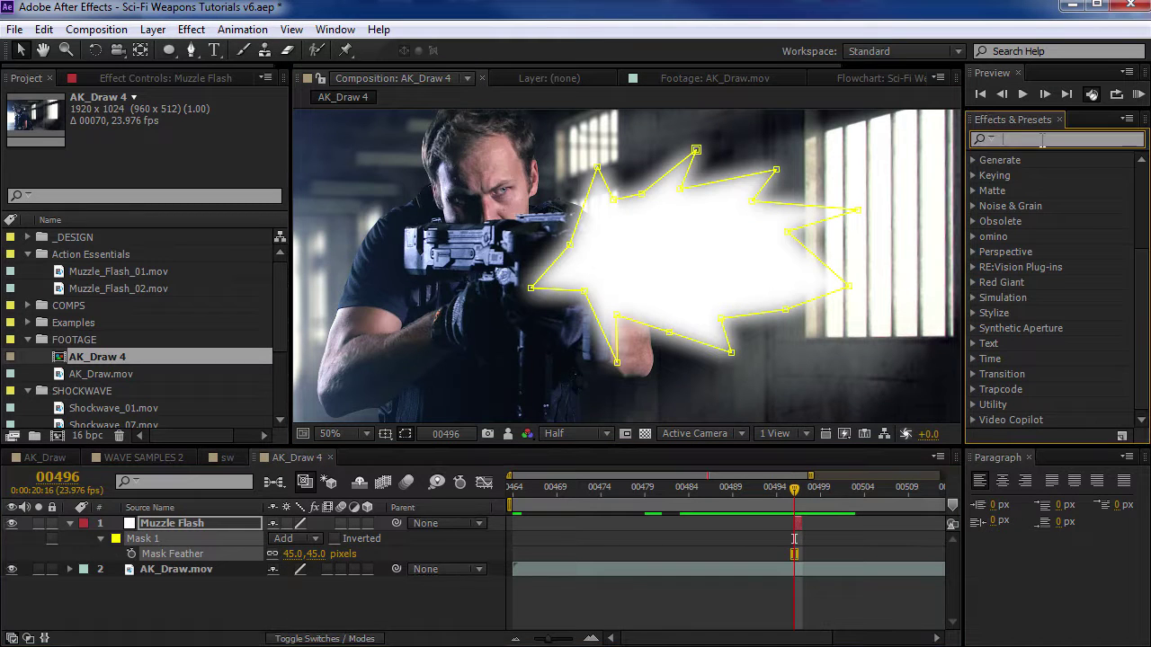
text(fract)
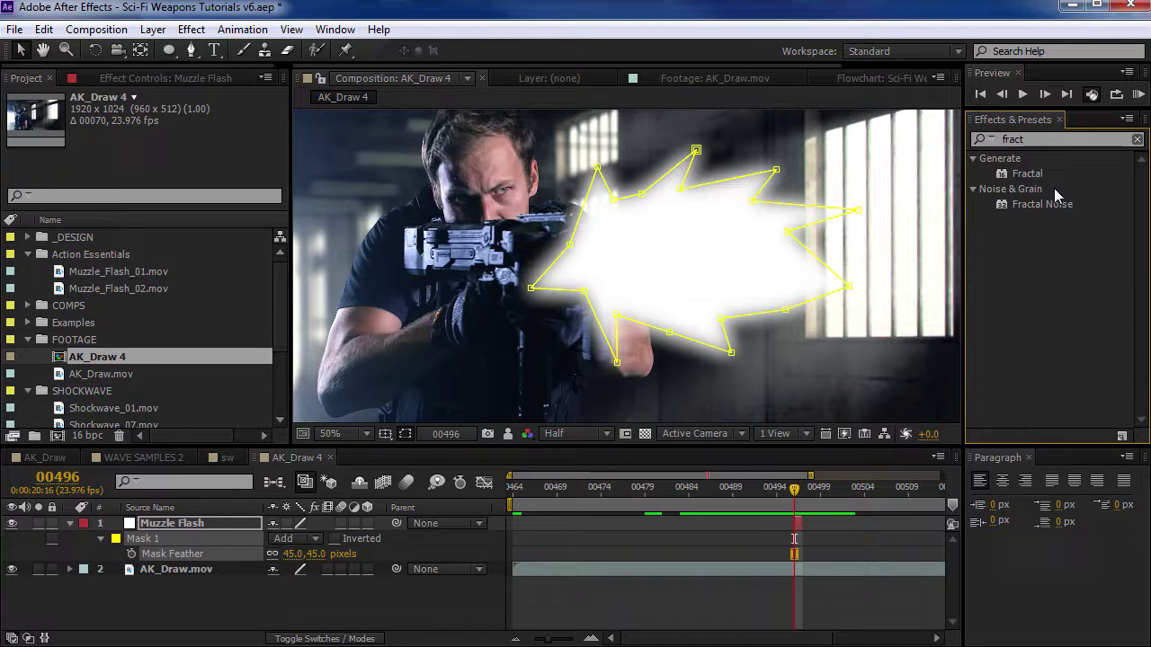
drag(1043, 204, 800, 534)
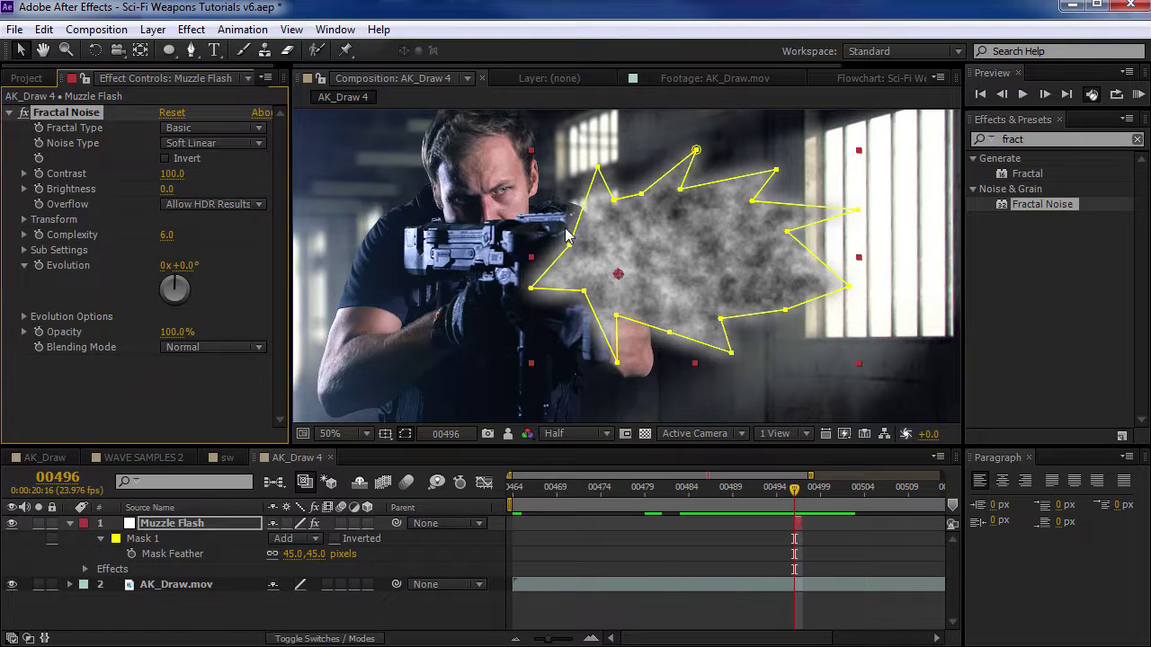
click(190, 347)
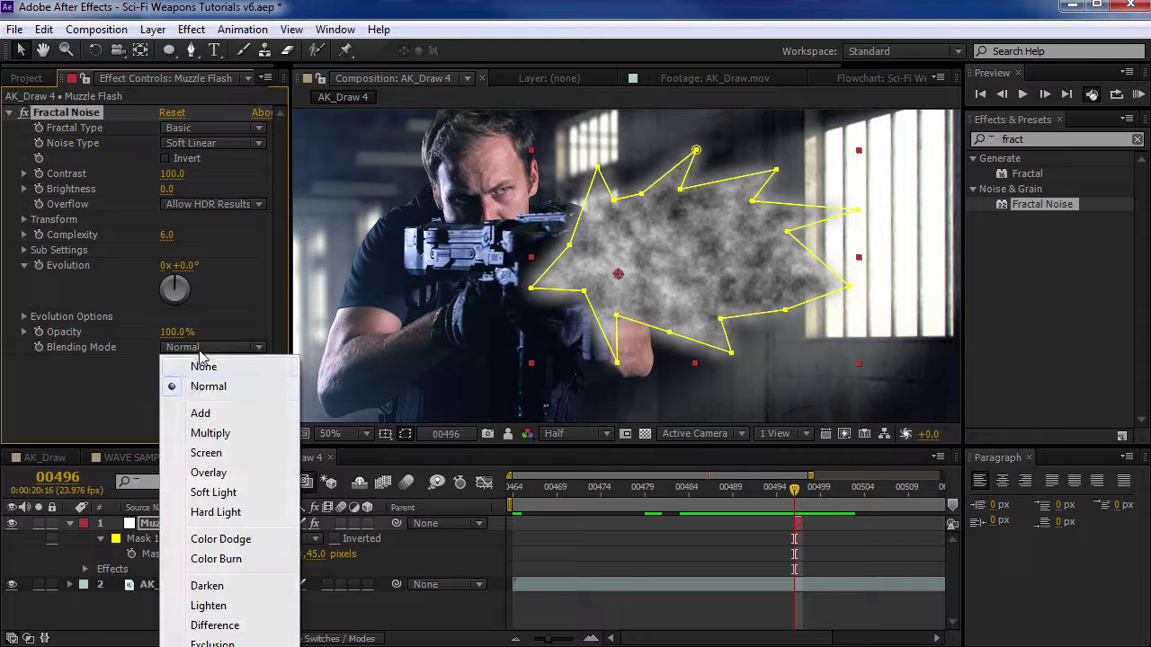
click(200, 368)
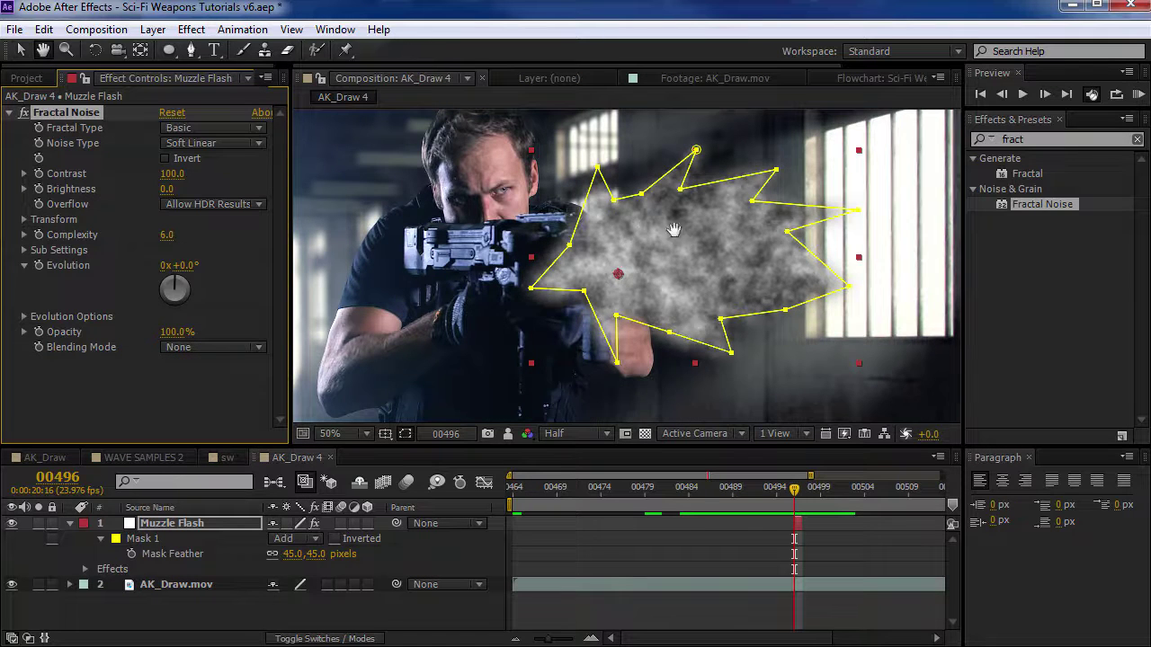
- Try the Normal blending mode on the Fractal Noise effect and undo it
scroll(649, 232, up, 2)
click(217, 347)
click(207, 383)
key(ctrl+z)
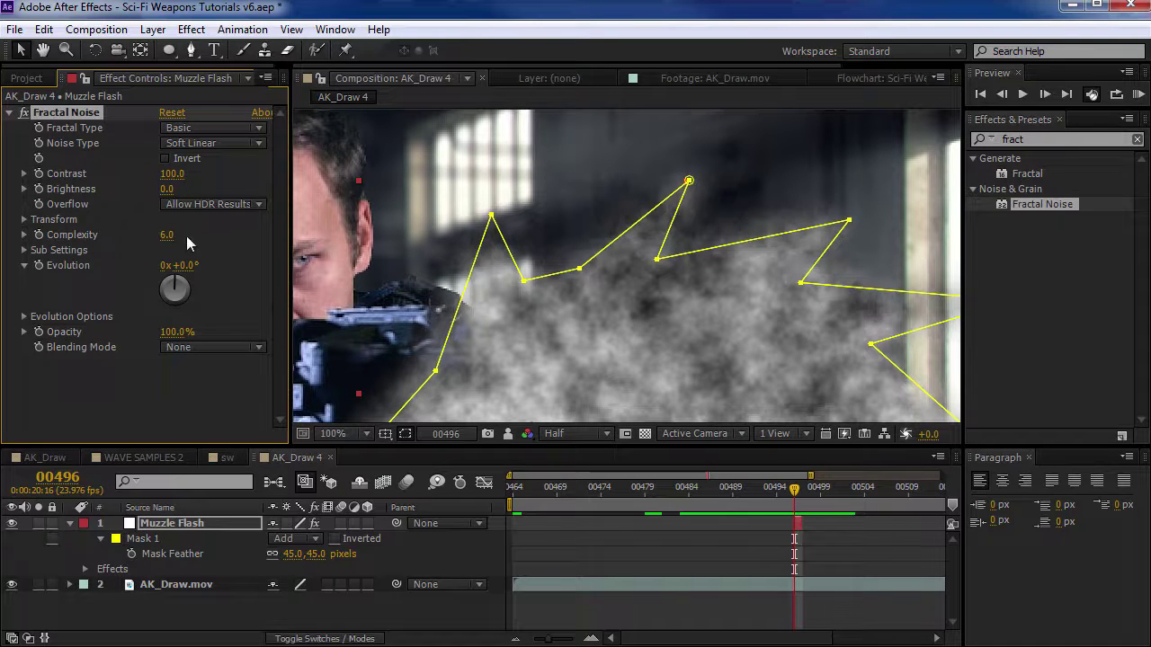
- Set the Fractal Noise to the Dynamic Progressive type with complexity 6.3, inverted, and a contrast of 237
scroll(575, 298, down, 2)
click(194, 131)
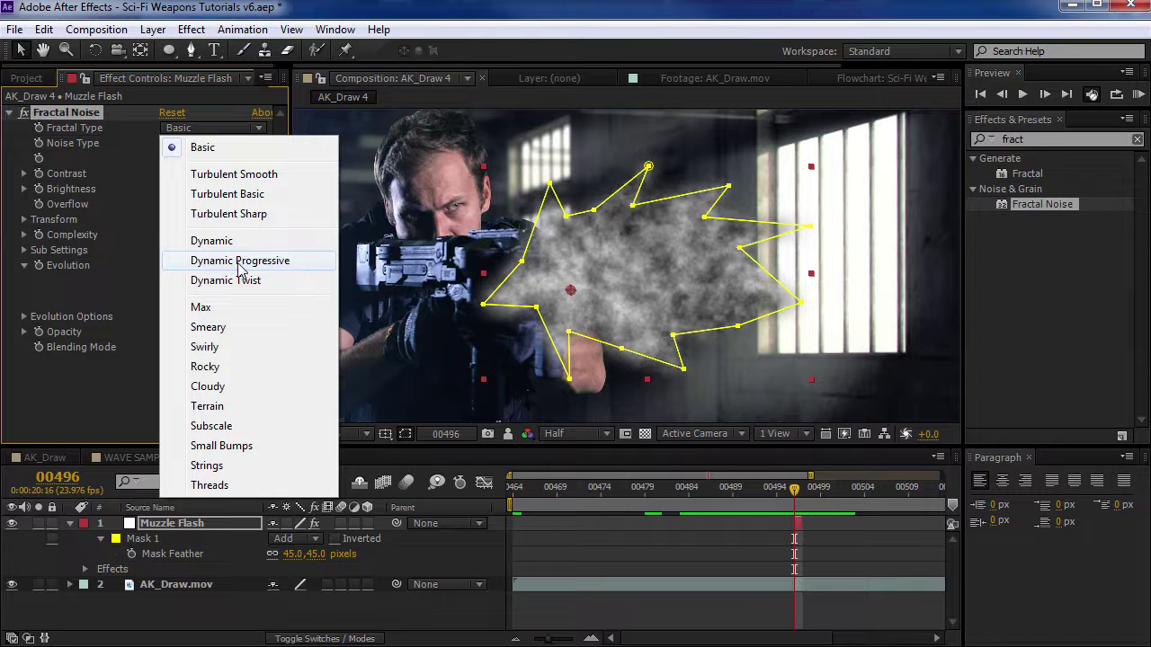
click(239, 266)
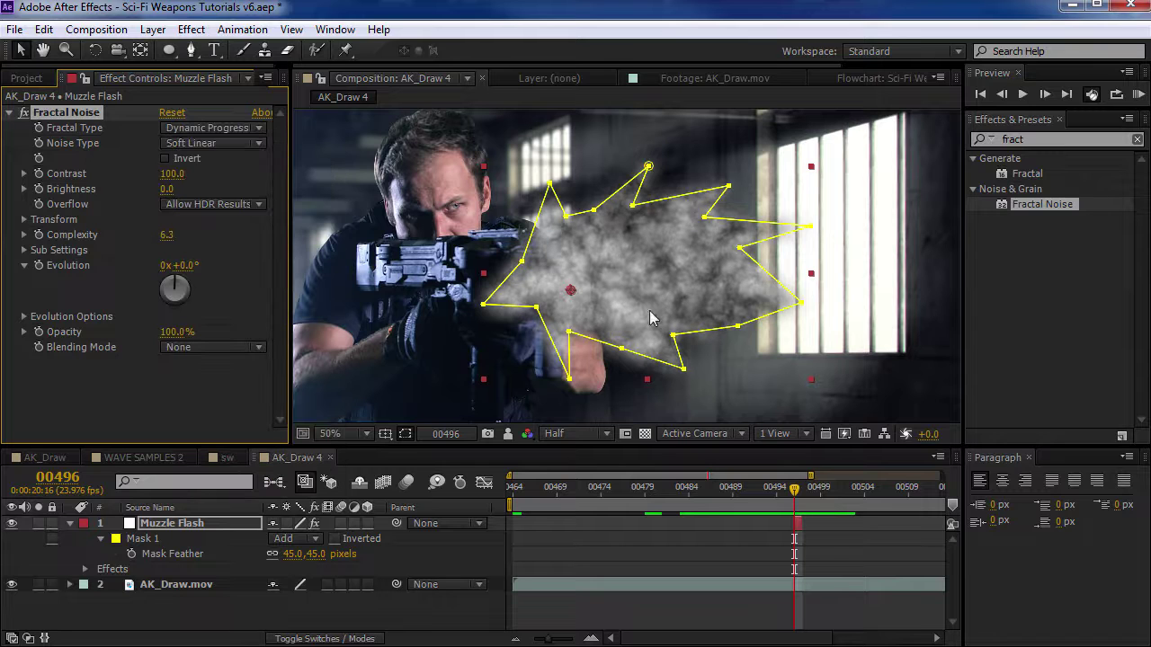
click(166, 158)
drag(171, 174, 303, 165)
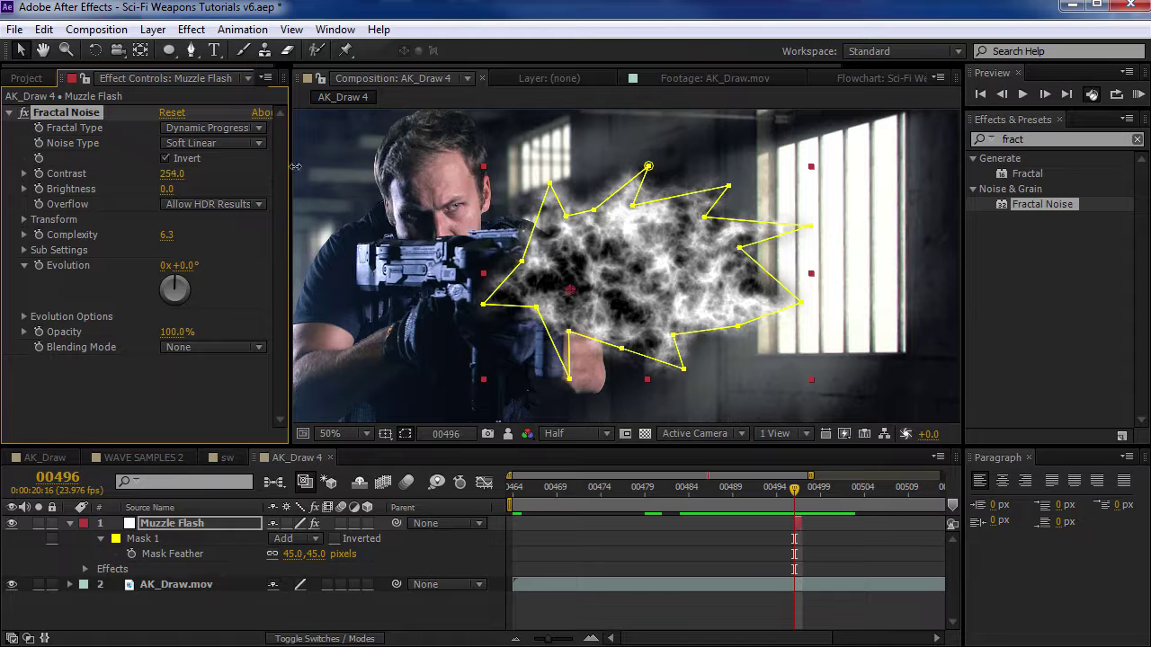
- Set the Fractal Noise scale to 241, its complexity to 7.5 and its offset turbulence to about 528, 582
click(24, 220)
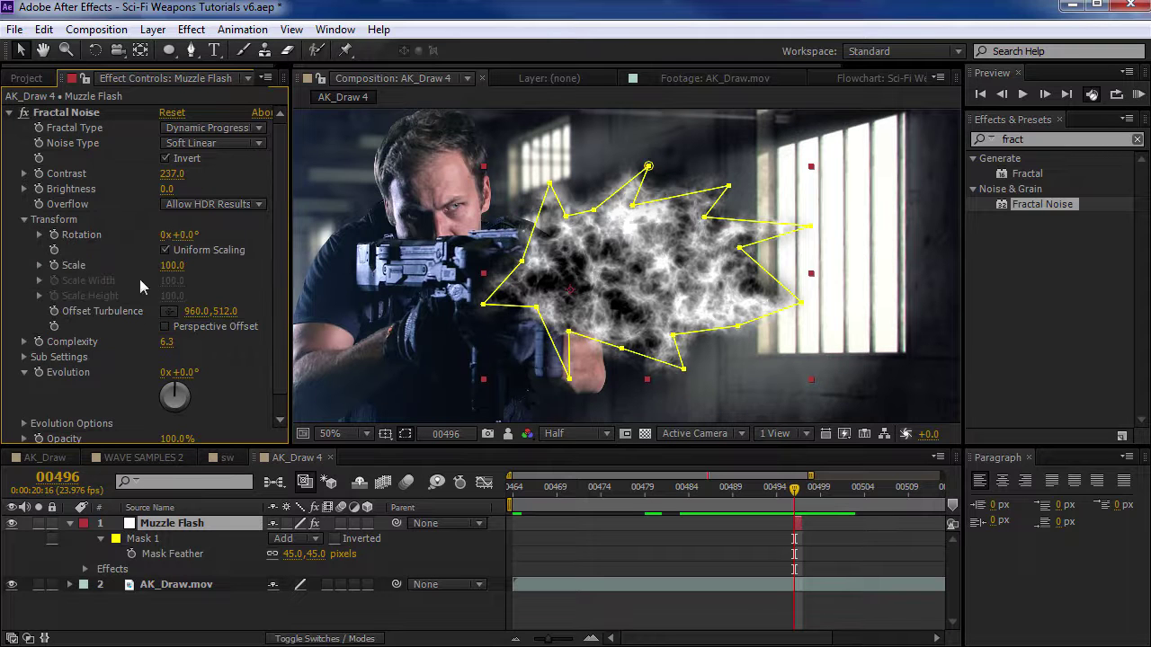
drag(167, 266, 281, 254)
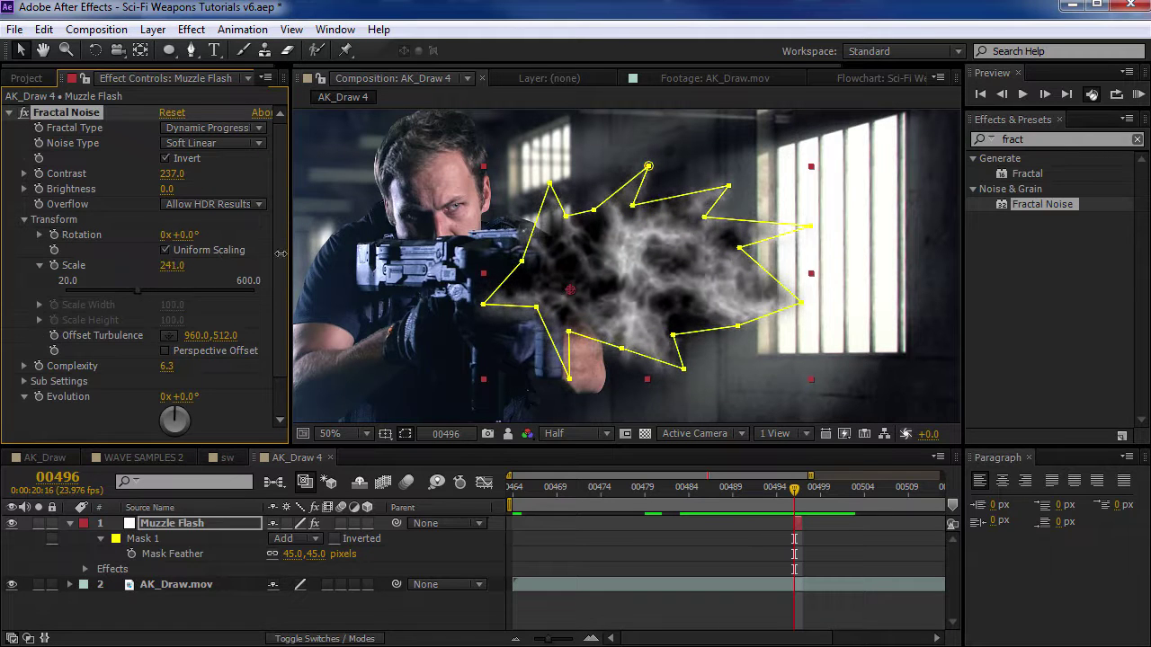
drag(168, 368, 241, 357)
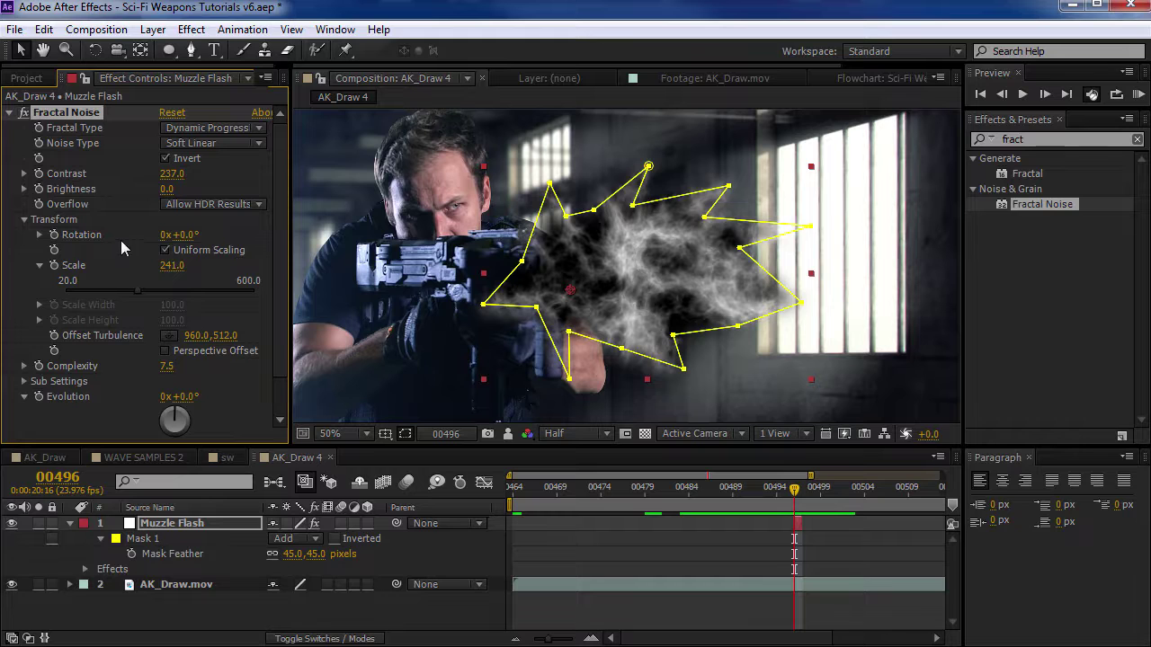
drag(574, 295, 373, 331)
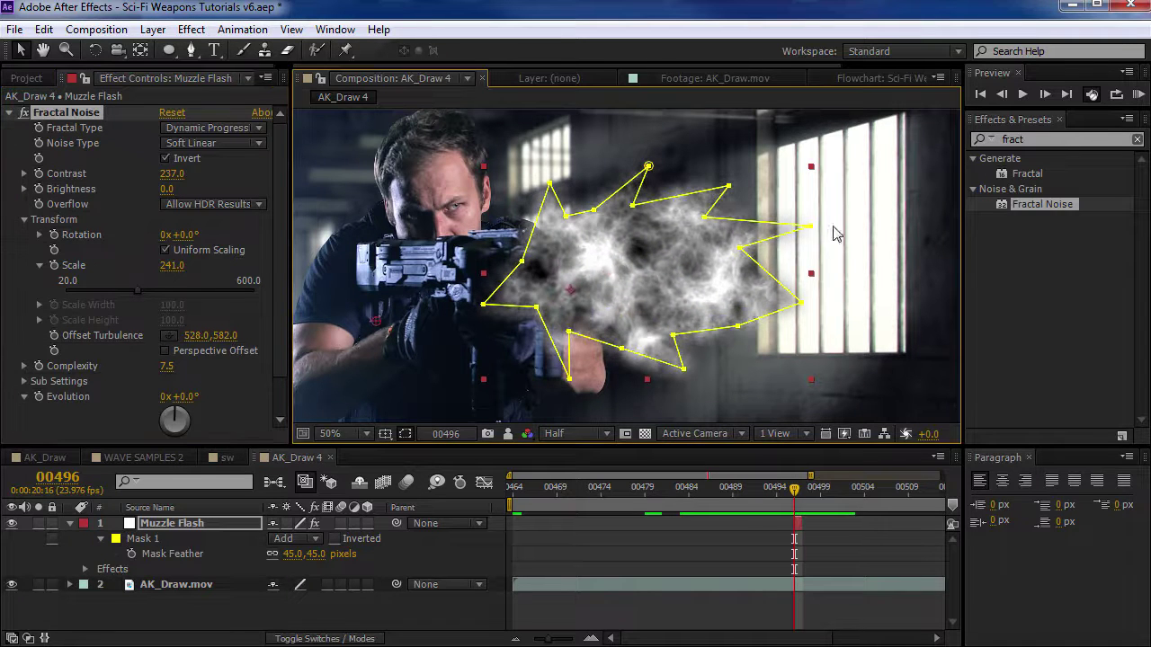
- Apply CC Radial Fast Blur to the Muzzle Flash layer, centered on the rifle at about 526, 454, with amount 90
click(1060, 141)
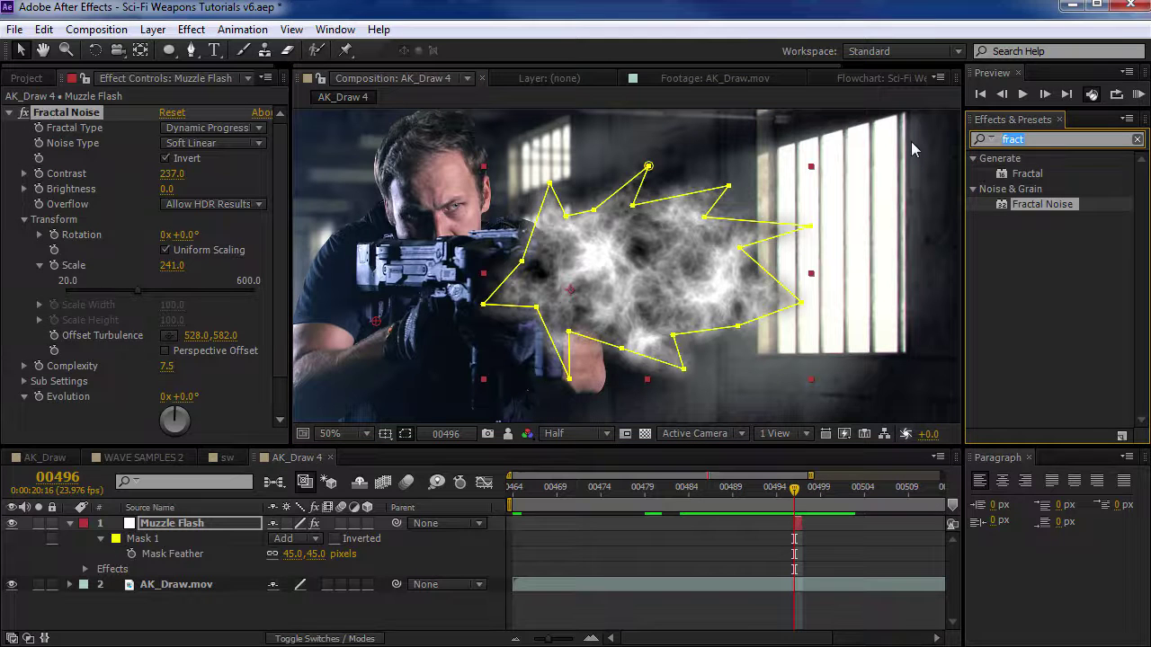
text(radia)
click(1045, 192)
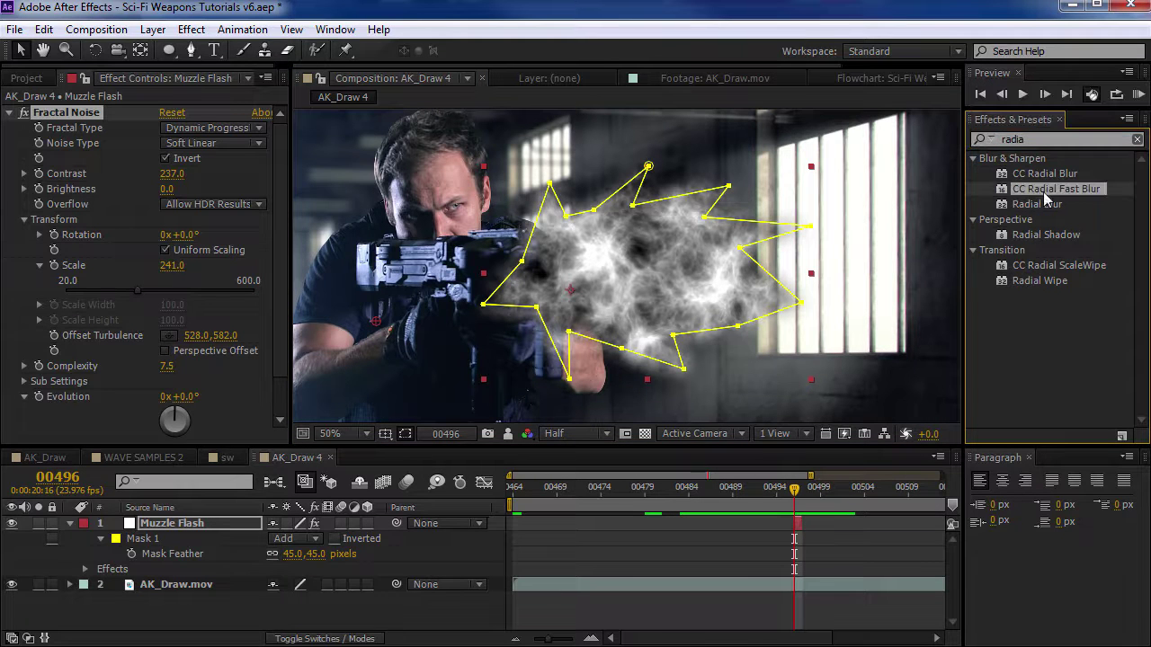
drag(1077, 194, 375, 264)
drag(169, 420, 199, 416)
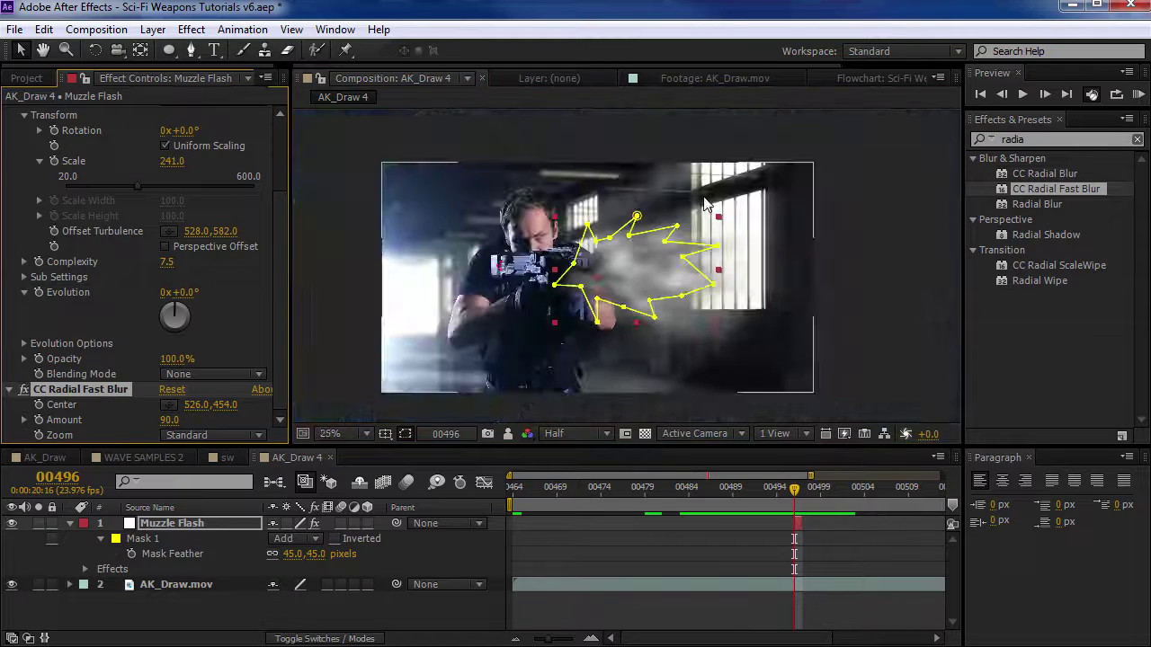
- Set the radial blur's zoom to Brightest, its center far behind the gun at about -118, 464, and its amount to 78.2
click(183, 436)
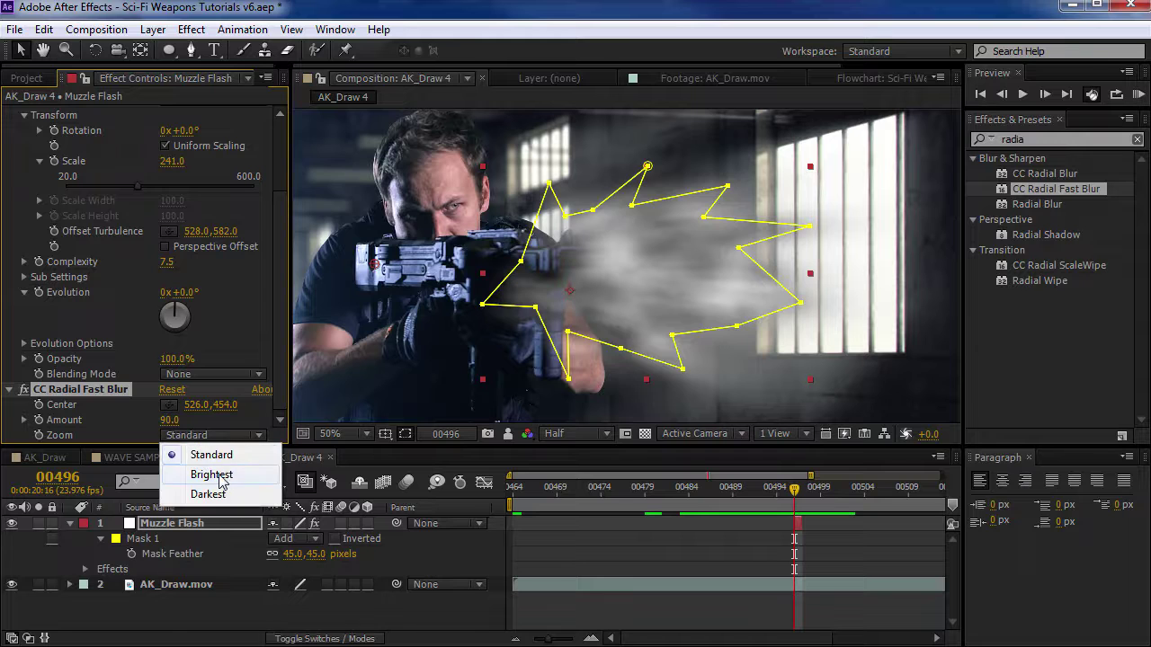
click(209, 475)
scroll(537, 300, down, 2)
scroll(536, 301, up, 1)
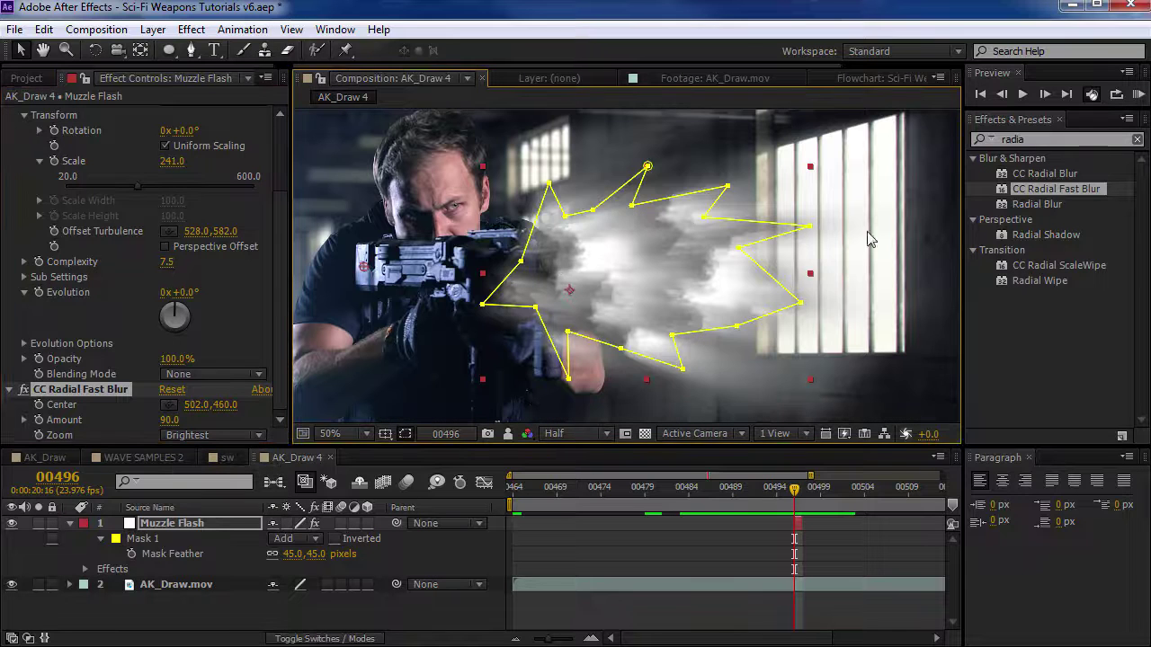
scroll(493, 261, down, 1)
drag(496, 267, 357, 276)
key(period)
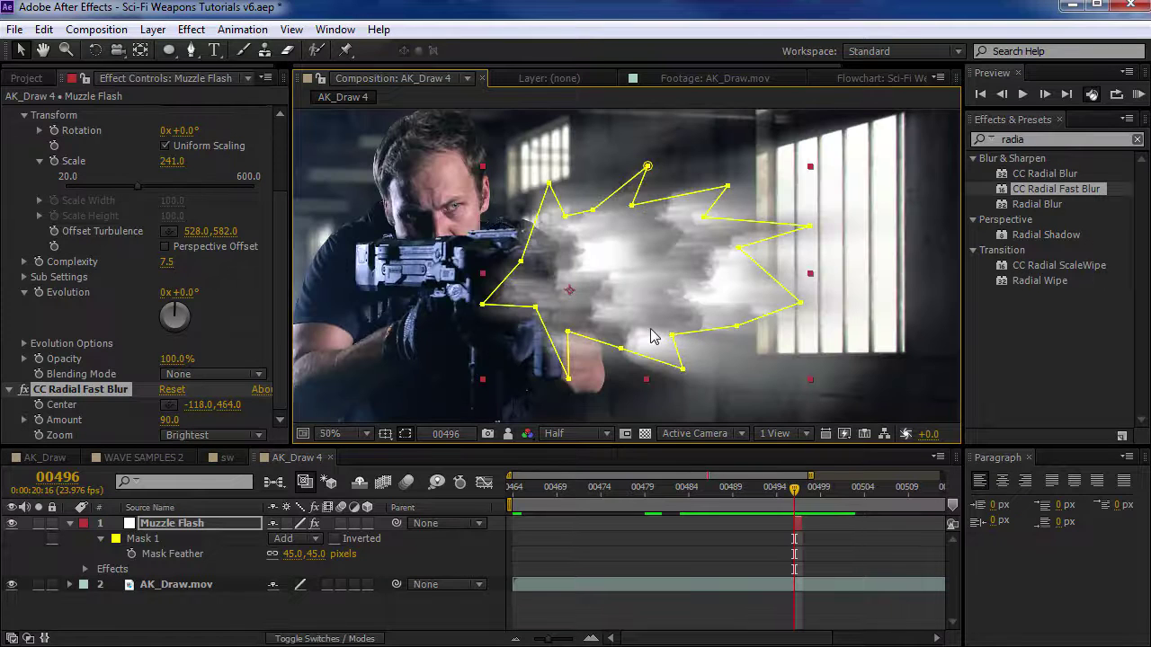
drag(171, 420, 77, 425)
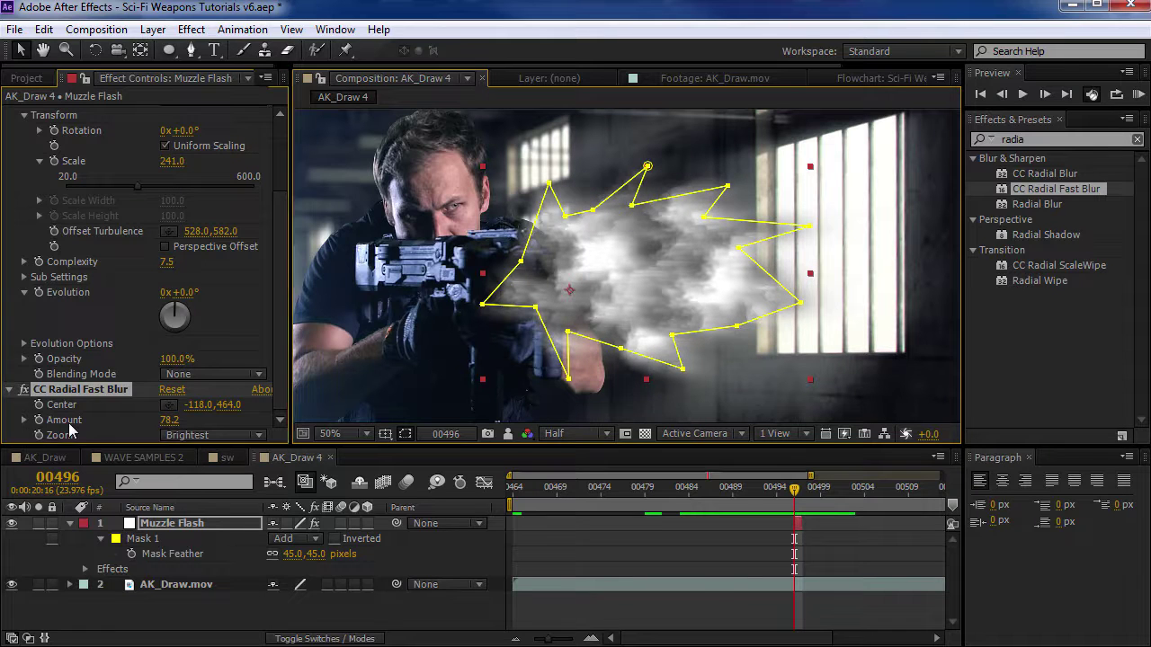
click(693, 545)
scroll(590, 262, down, 1)
scroll(598, 270, up, 1)
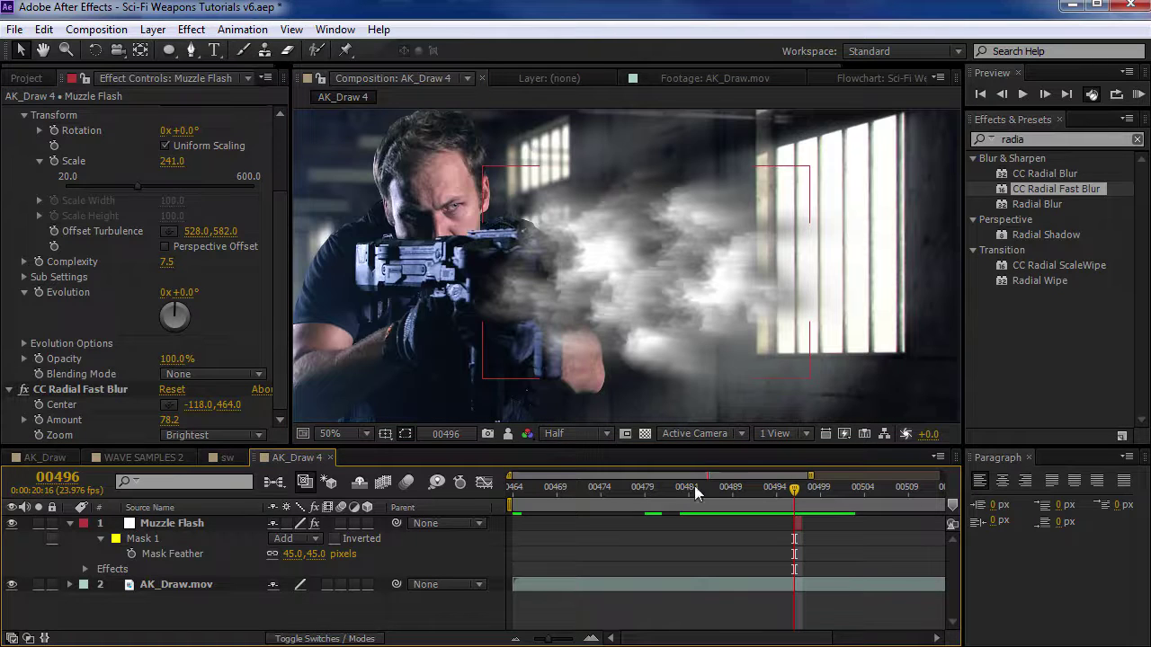
click(797, 523)
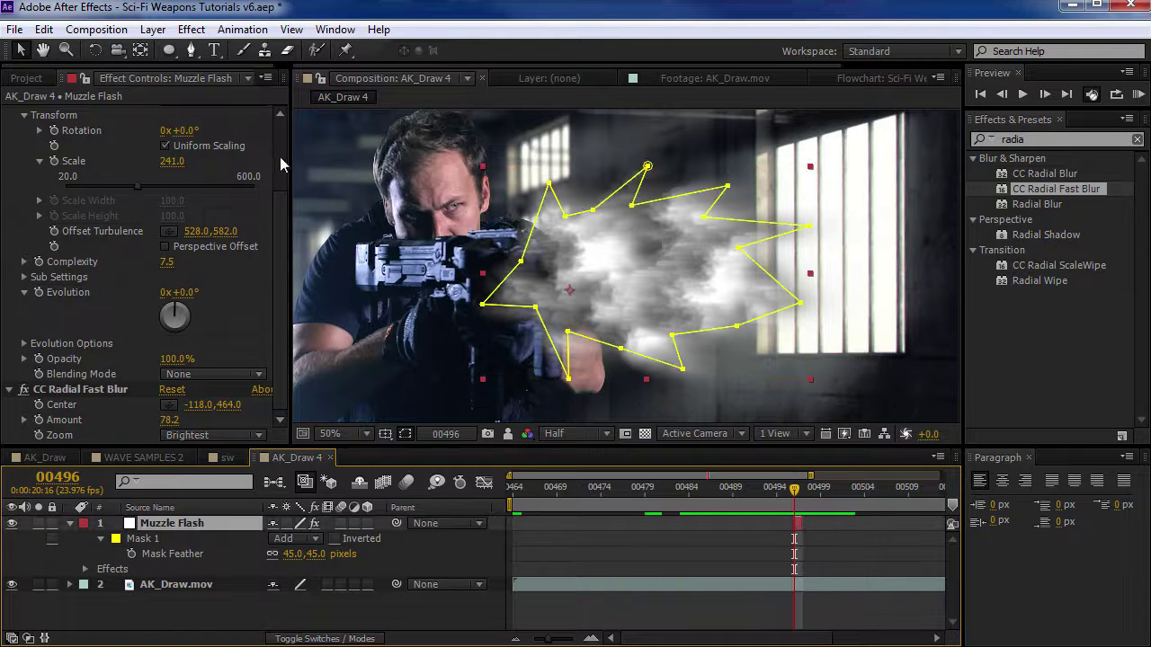
- Find the VC Color Vibrance effect and apply it to the Muzzle Flash layer below CC Radial Fast Blur
scroll(281, 165, up, 3)
click(1085, 141)
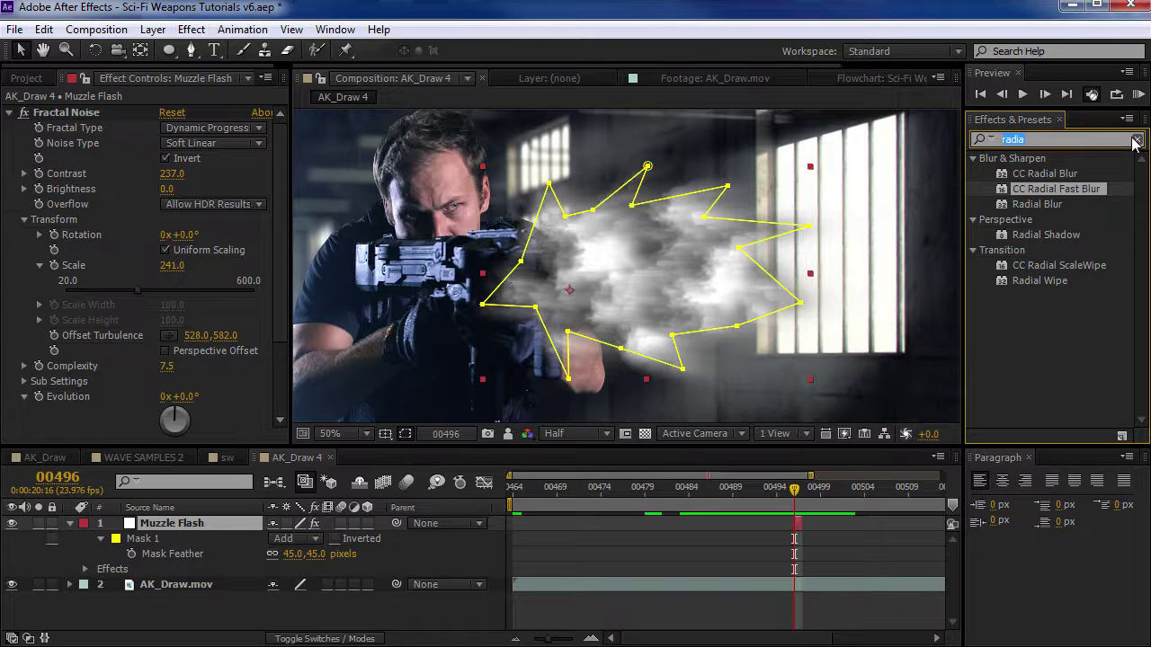
key(BackSpace)
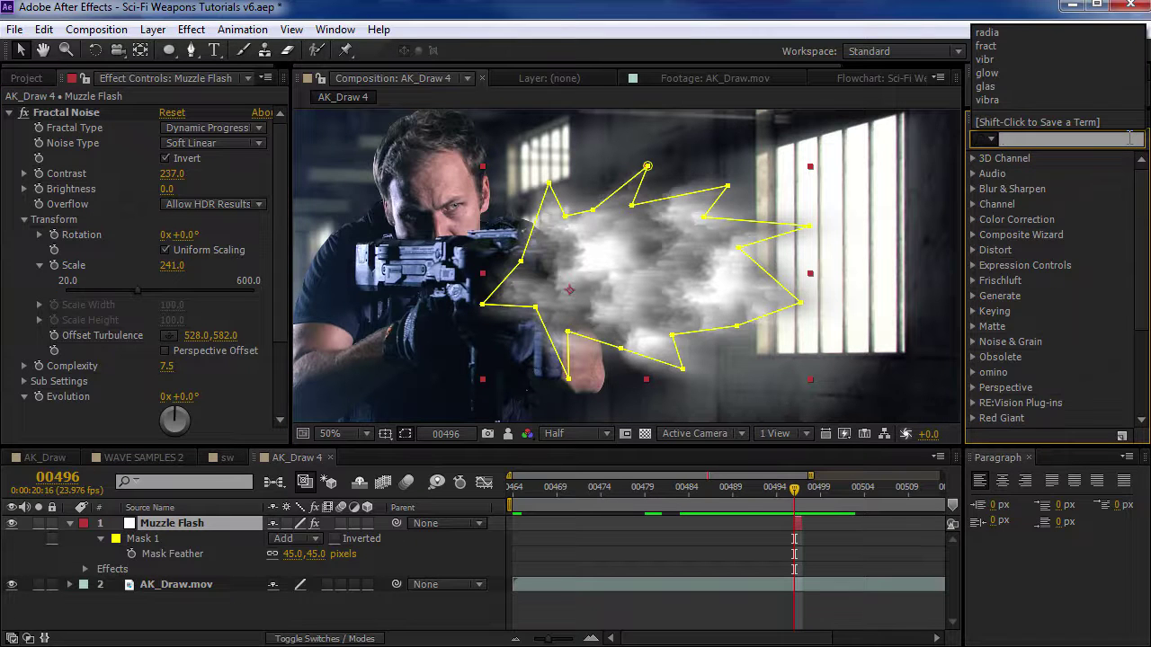
click(1061, 145)
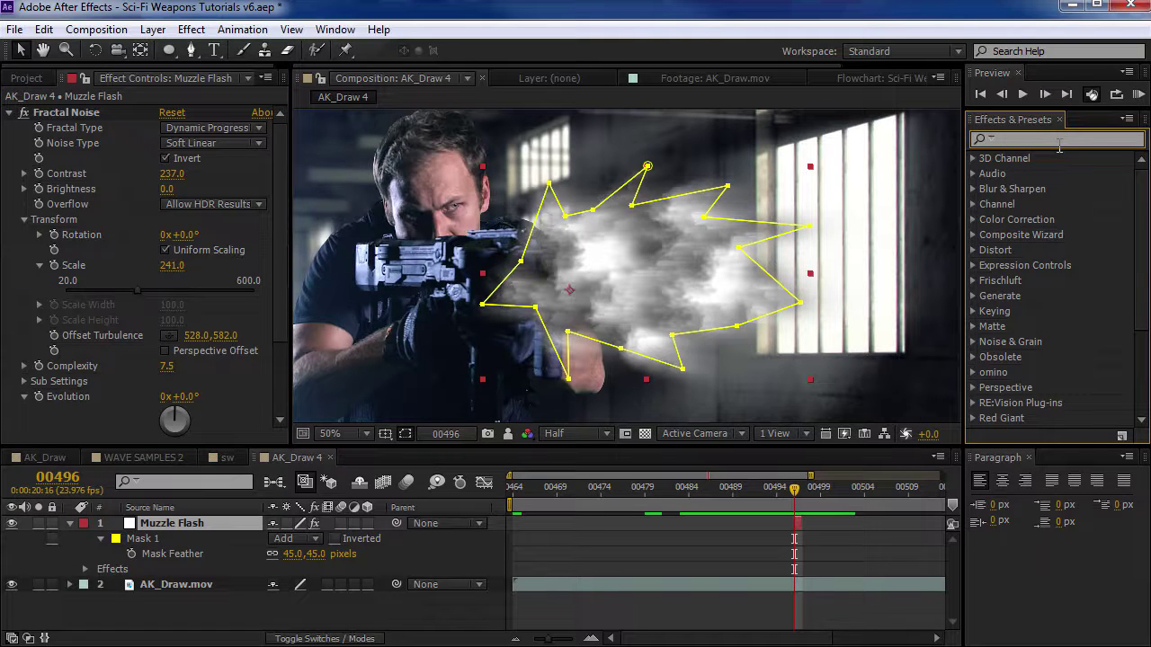
text(vibr)
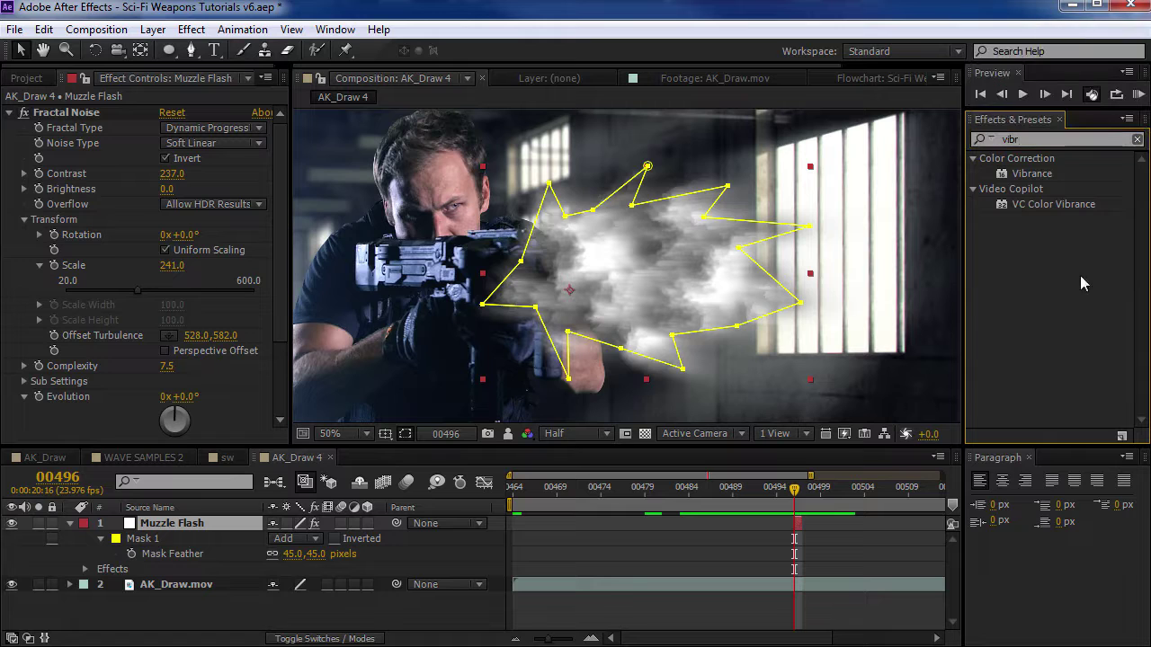
click(1029, 205)
click(9, 113)
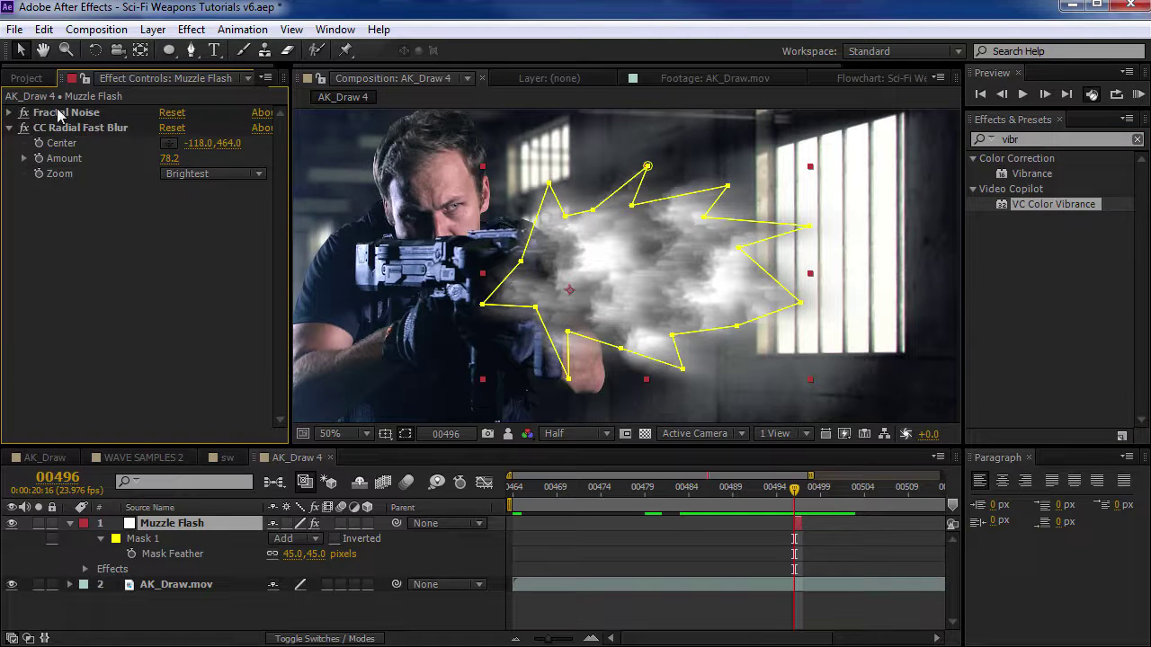
drag(1039, 206, 101, 241)
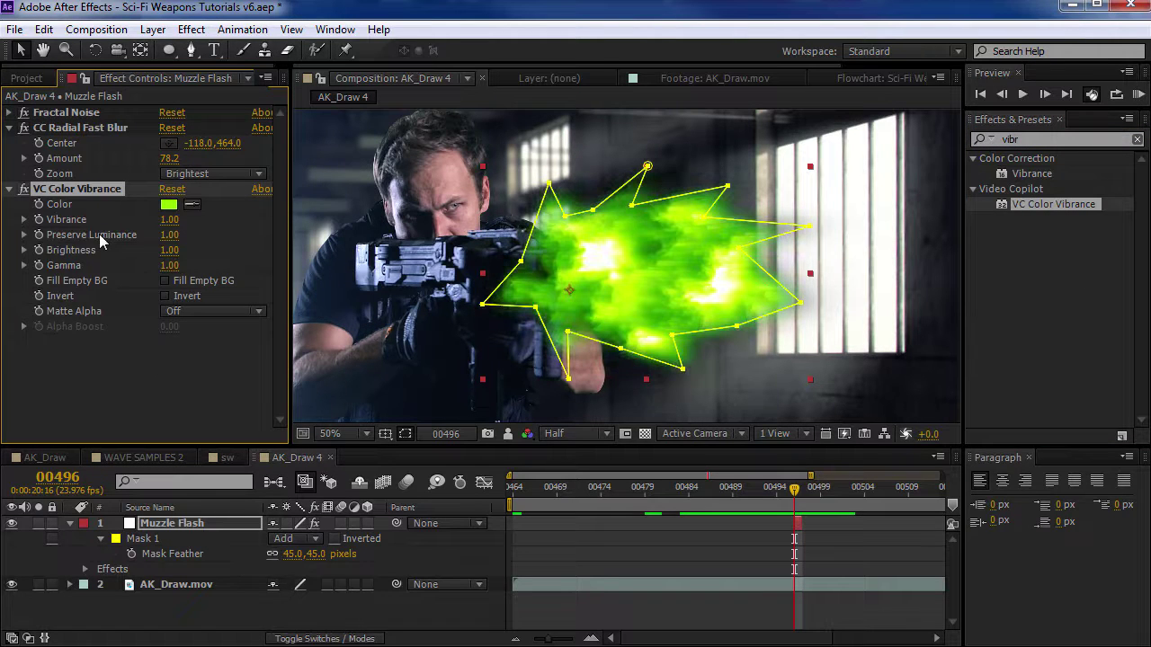
- Hide the mask outlines, enable Fill Empty BG in VC Color Vibrance, and set the Muzzle Flash layer's mode to Screen
click(405, 434)
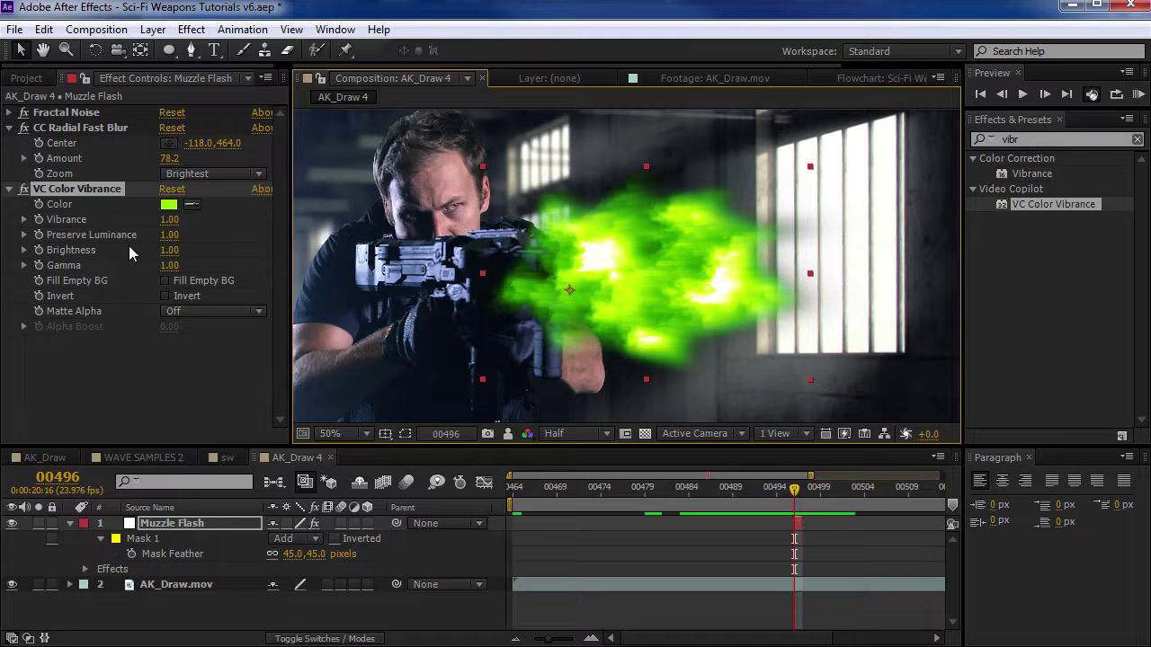
click(165, 281)
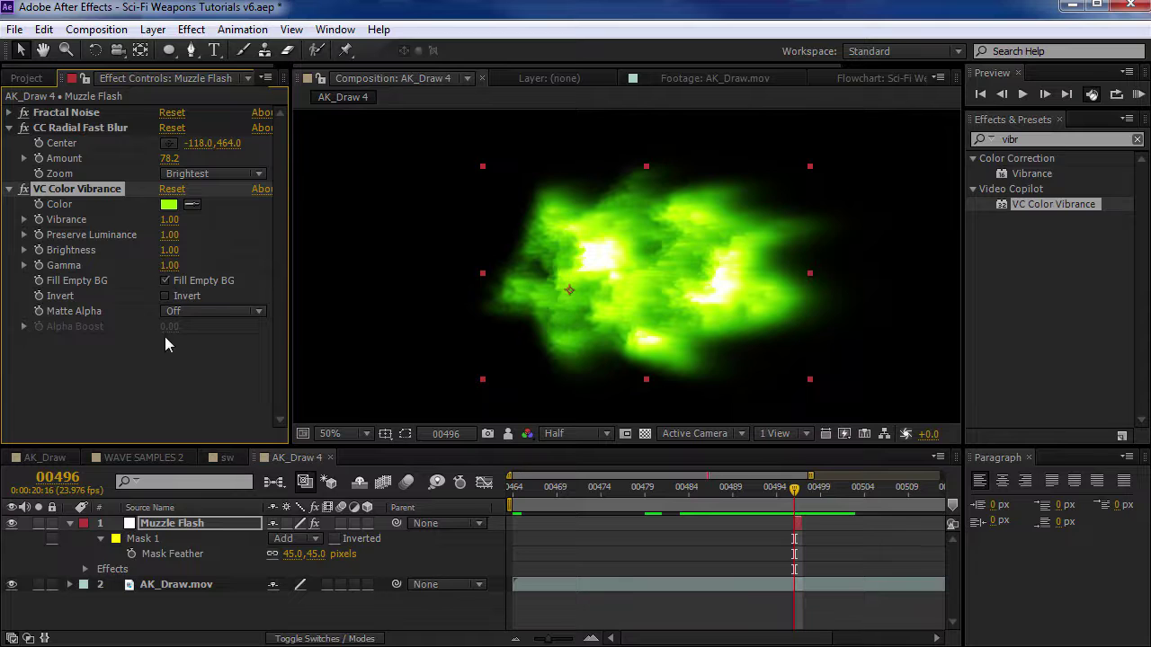
key(F4)
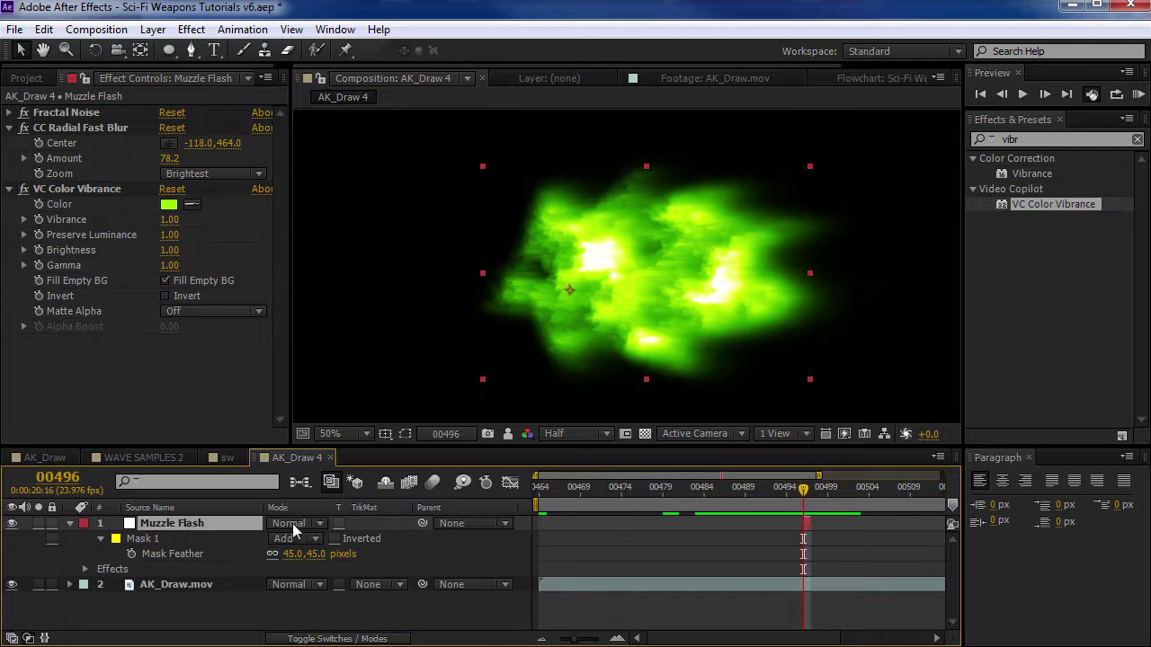
click(295, 524)
click(357, 404)
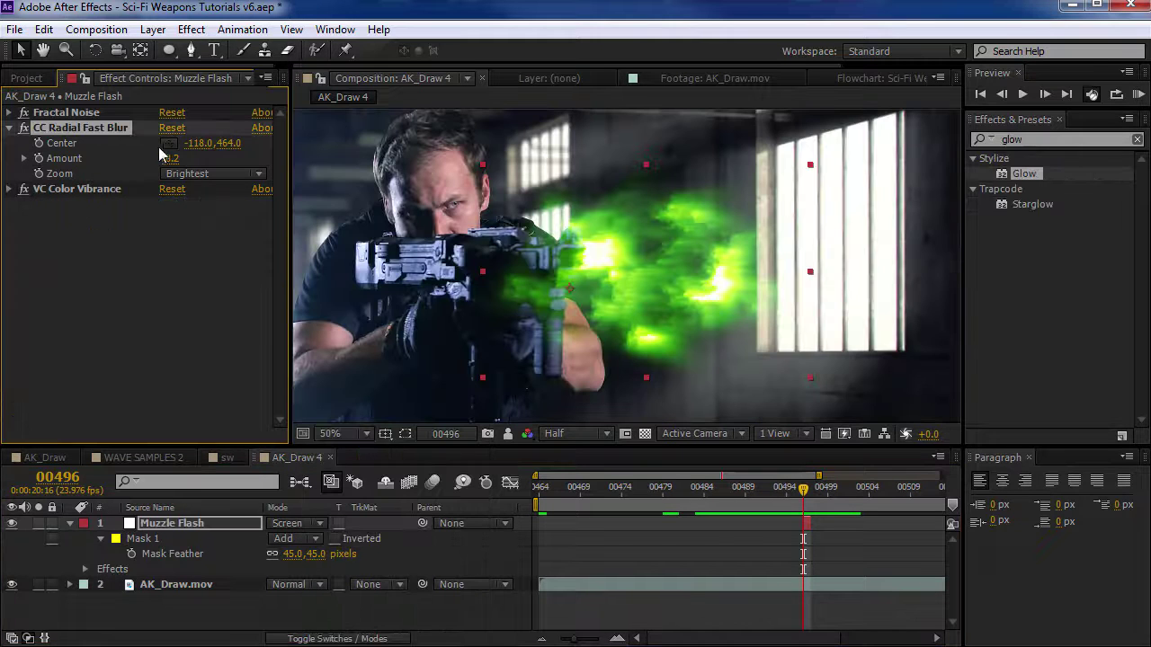
- Set the CC Radial Fast Blur amount to 93.7
drag(164, 168, 189, 158)
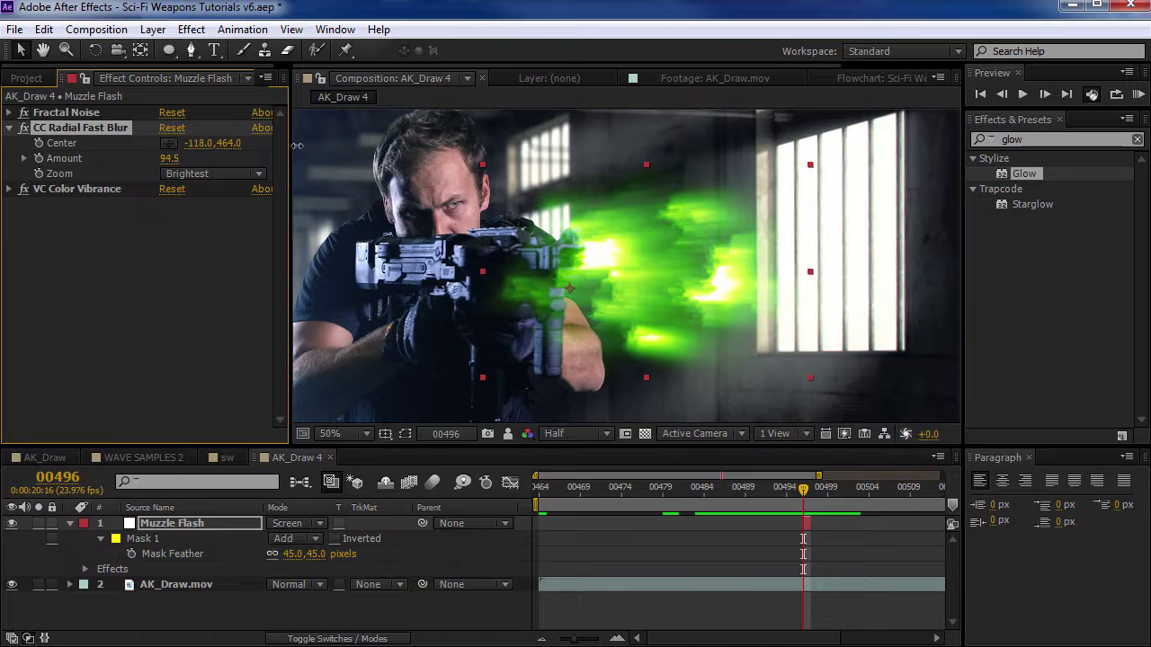
drag(284, 151, 297, 158)
click(4, 198)
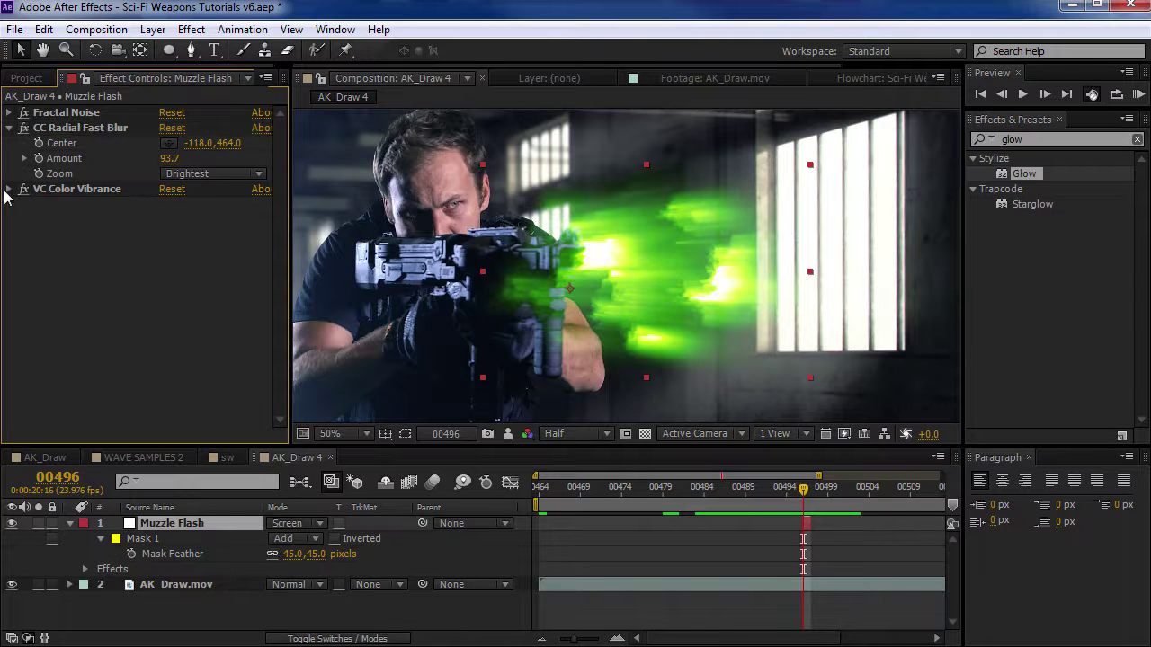
- Change the VC Color Vibrance color to the blue 0096FF
click(8, 190)
click(174, 206)
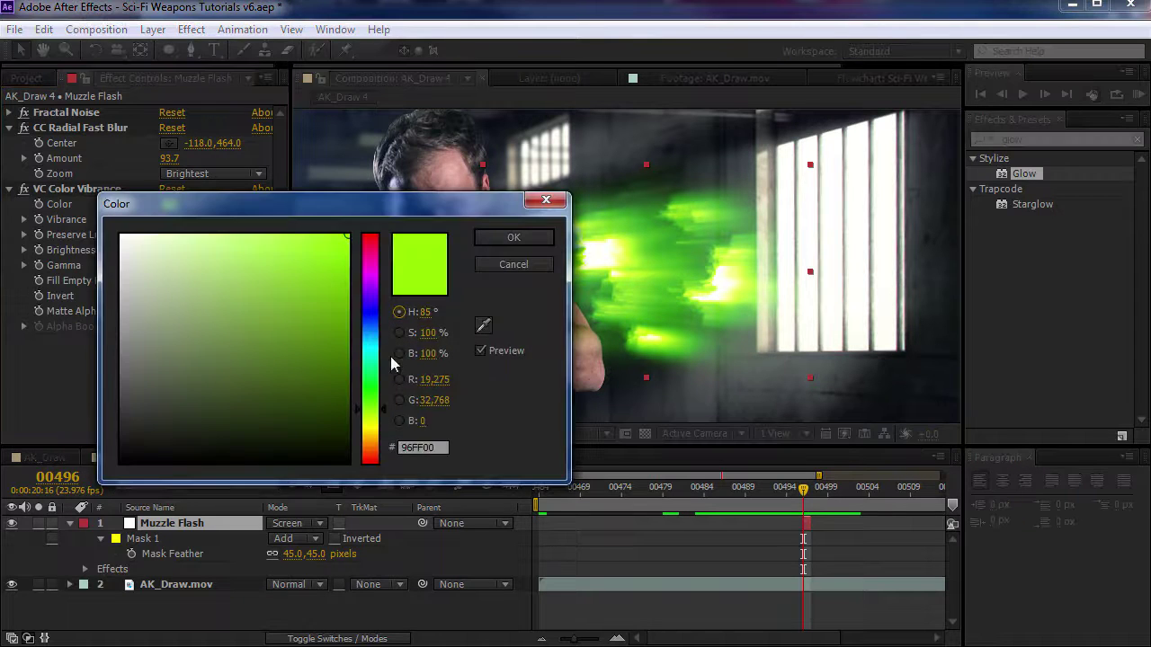
click(372, 335)
drag(438, 210, 407, 257)
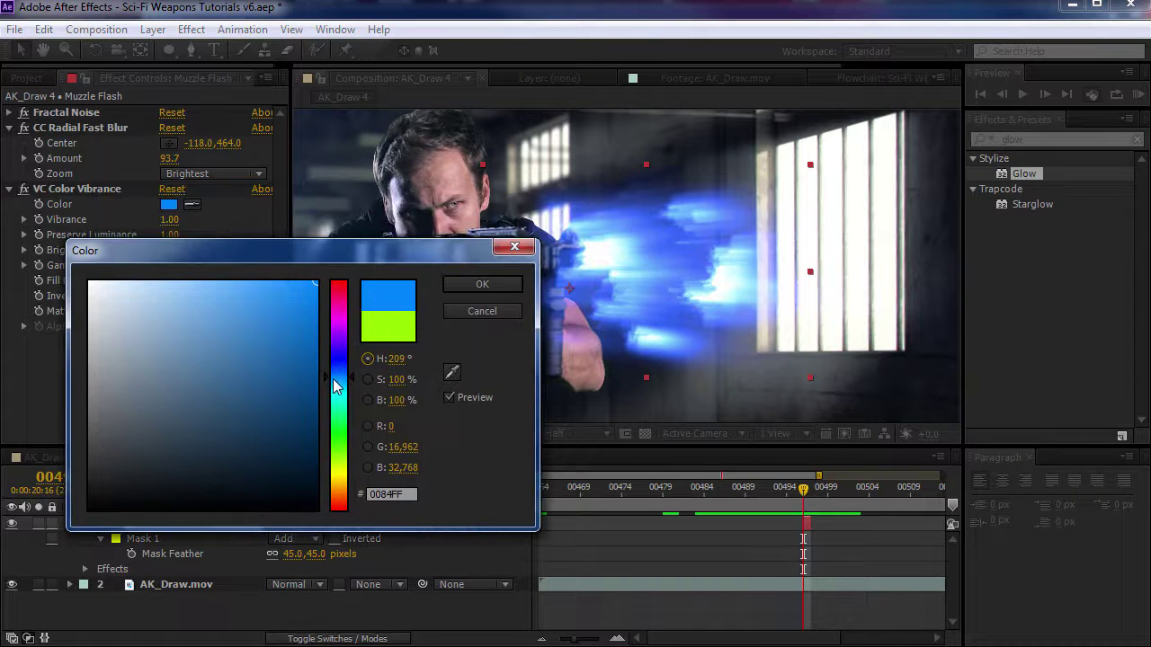
drag(334, 386, 336, 387)
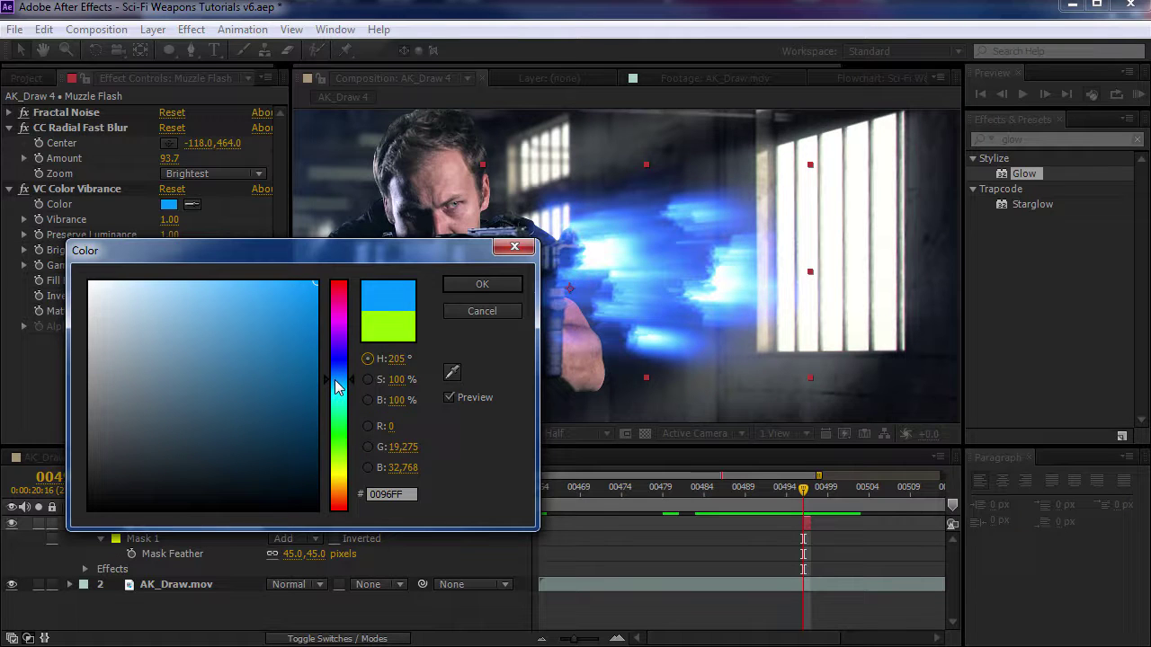
click(482, 286)
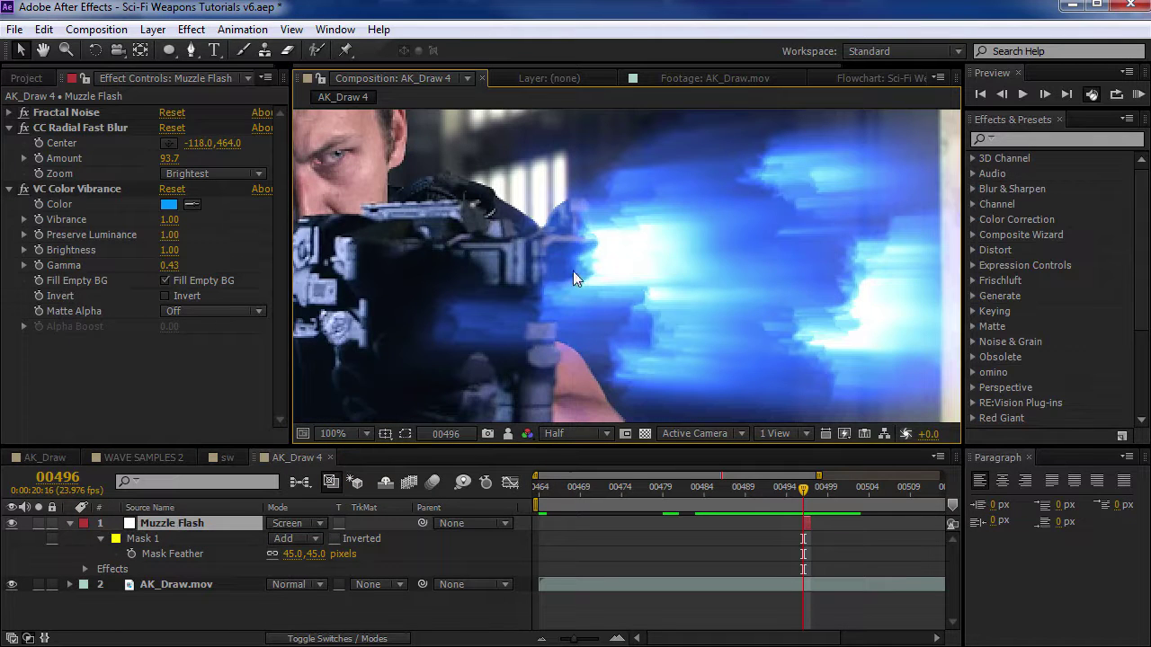
- Set the Fractal Noise brightness to 15 and shift its offset turbulence to about 476, 592
click(10, 113)
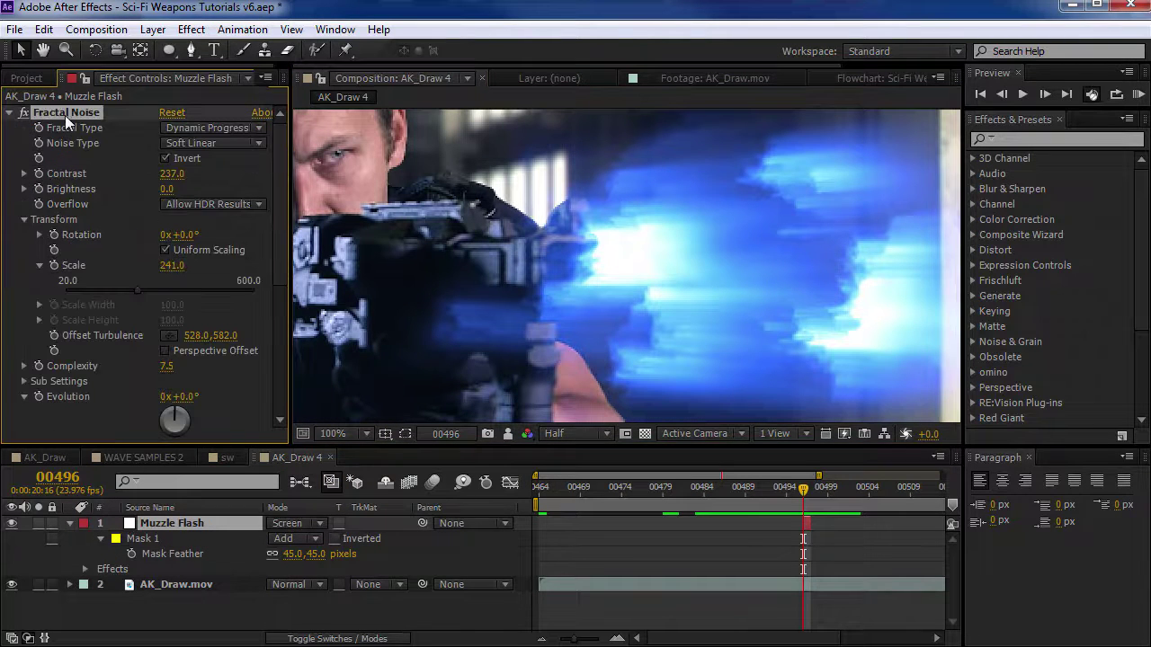
drag(168, 193, 170, 189)
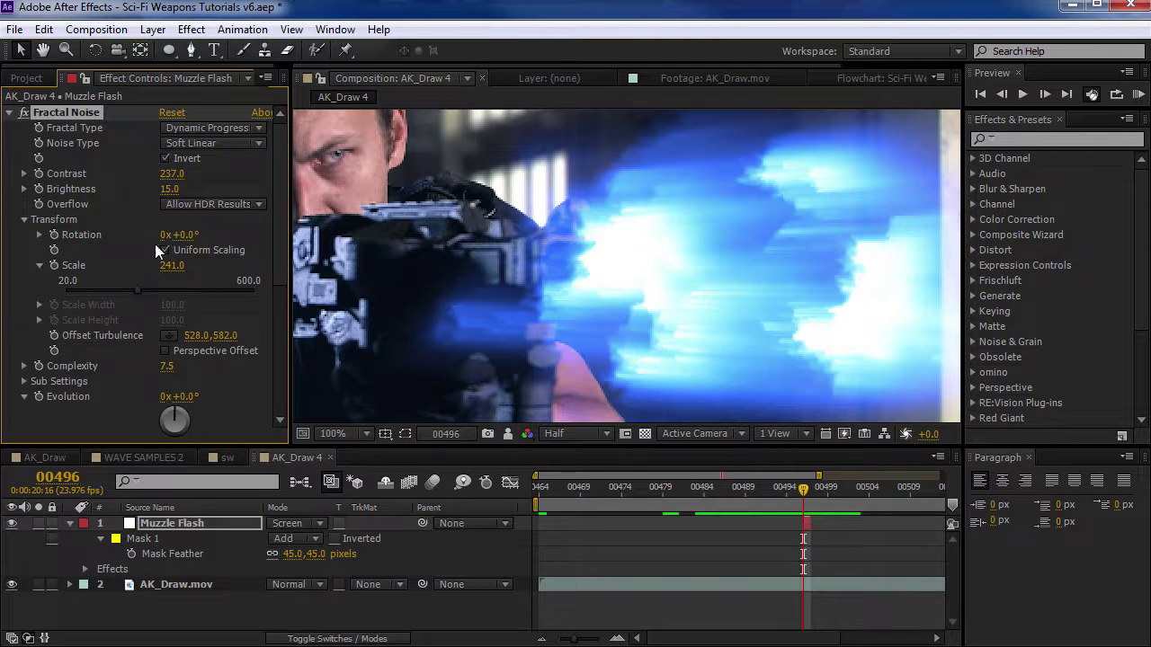
key(comma)
drag(402, 331, 379, 330)
- Reshape the flash mask around the gun's muzzle by moving its points nearest the barrel, and check the flash deselected
drag(590, 242, 608, 223)
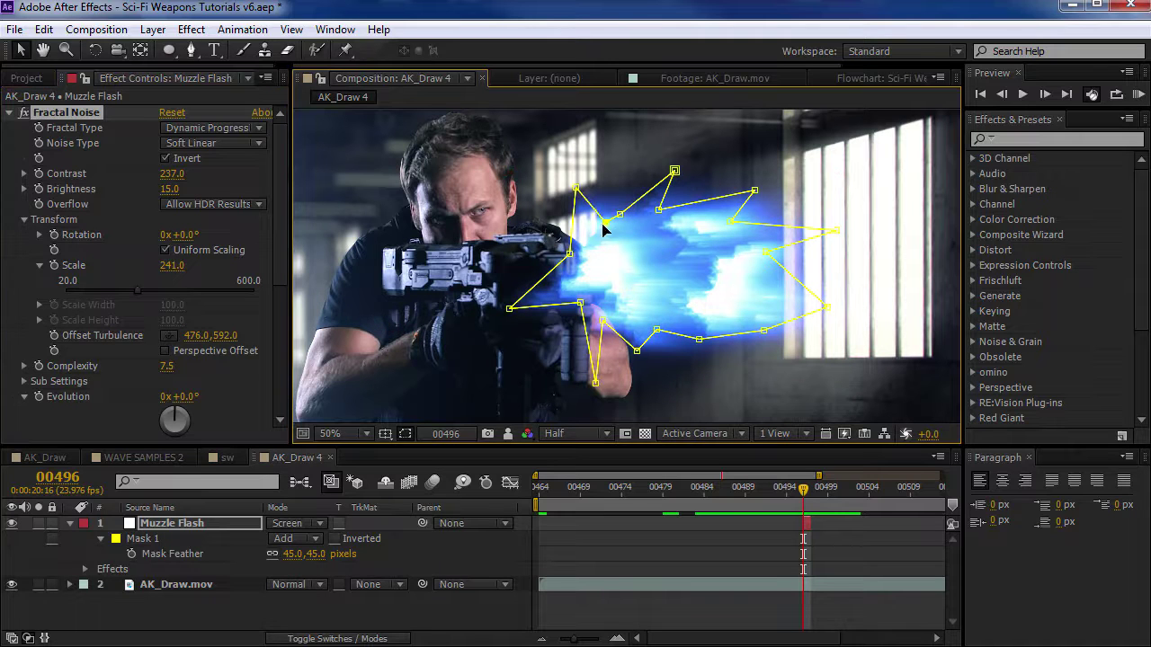
drag(573, 257, 546, 250)
key(F2)
key(equal)
key(grave)
key(grave)
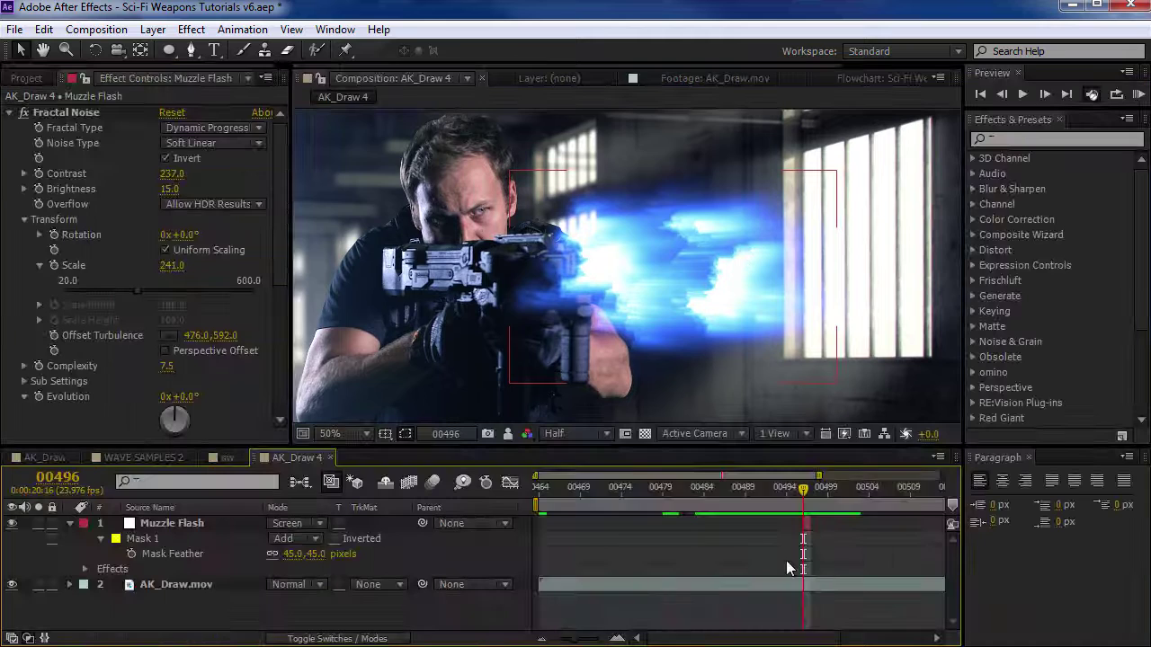
- Duplicate the Muzzle Flash layer and shift the copy one frame earlier to frame 00495
click(815, 529)
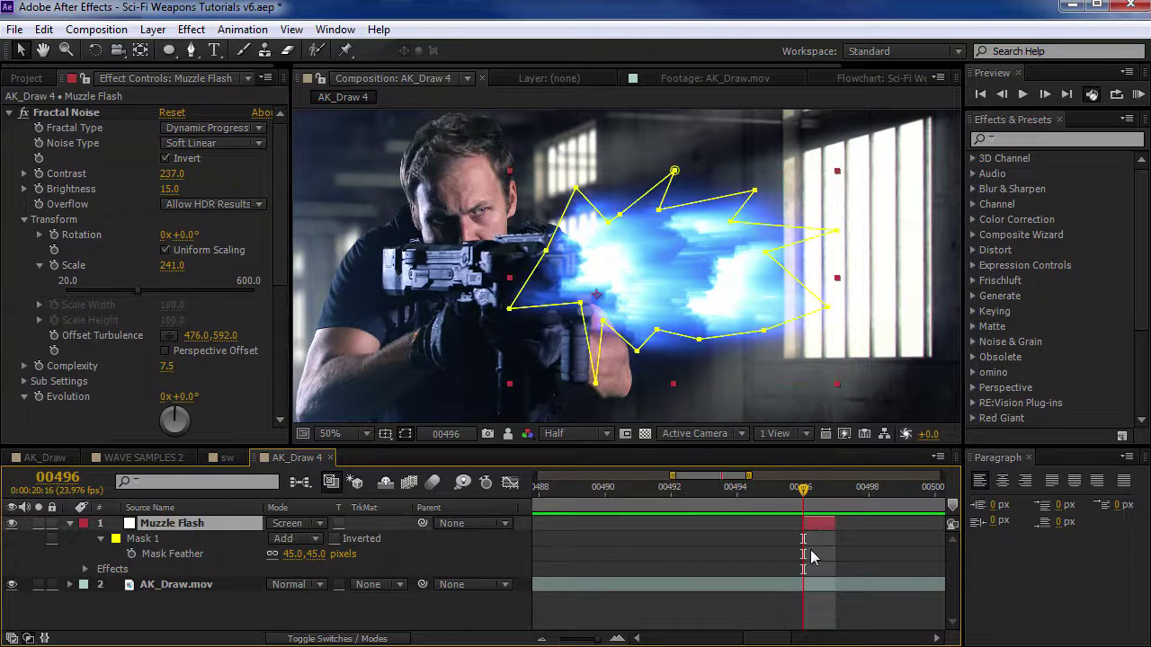
key(ctrl+d)
key(alt+Page_Up)
key(Page_Up)
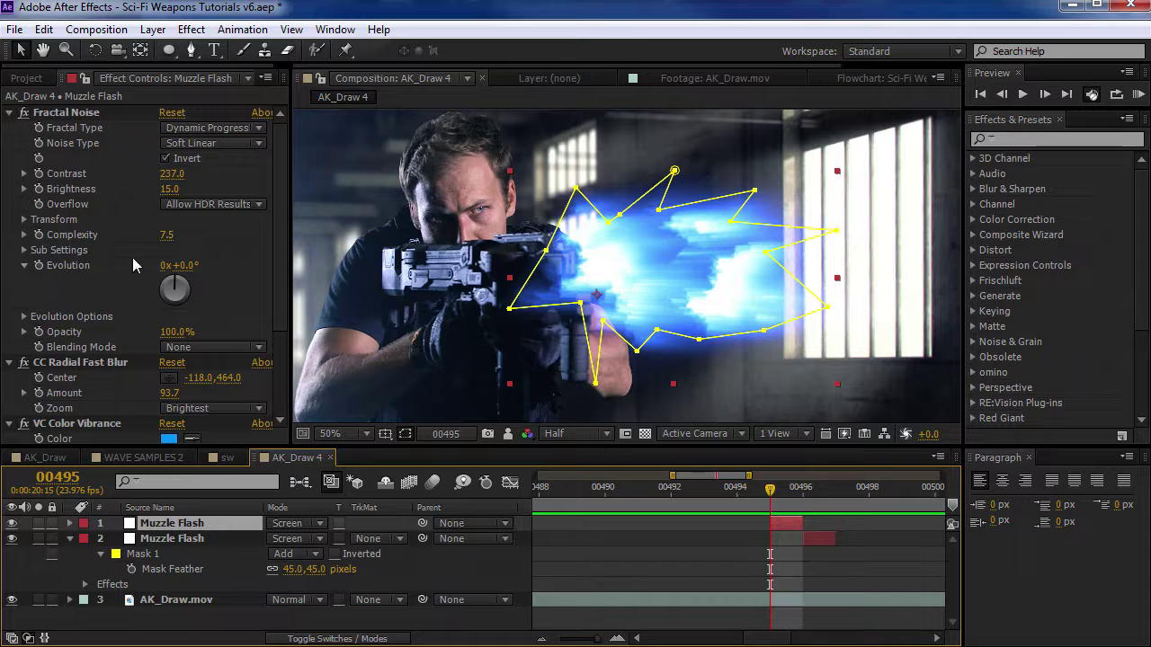
- Set the Fractal Noise evolution of the frame 00495 copy to 1x+96° and delete its mask
drag(187, 266, 540, 252)
key(m)
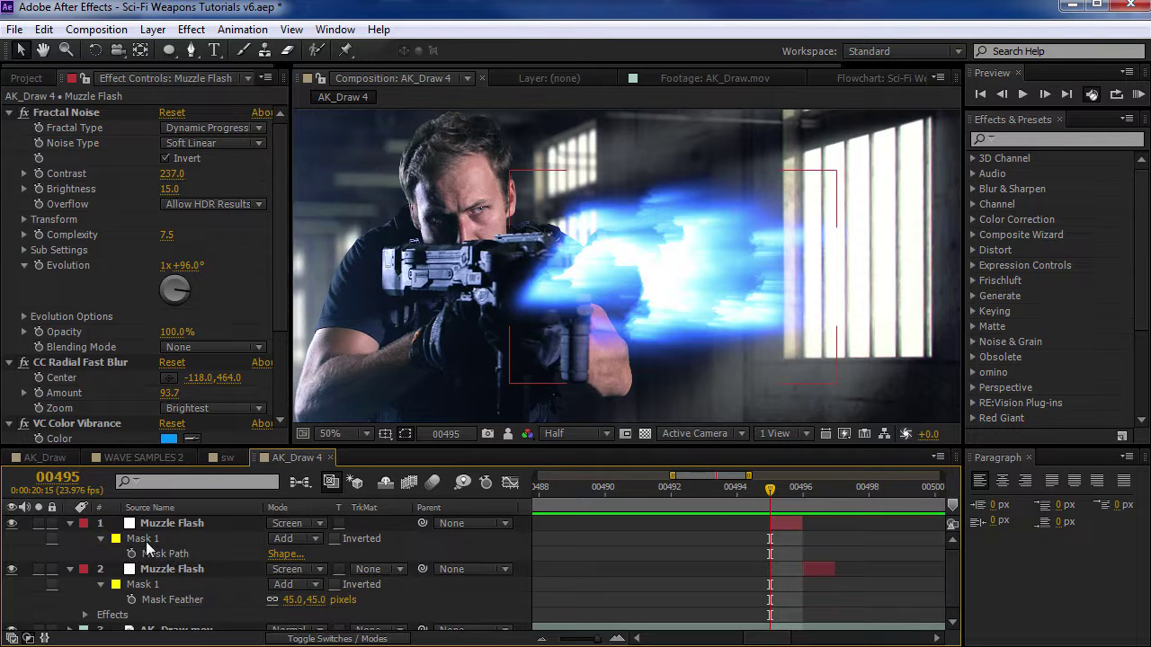
click(145, 540)
key(Delete)
- Hide the frame 00495 copy and draw a closed pen mask around the dark opening at the gun's muzzle
key(g)
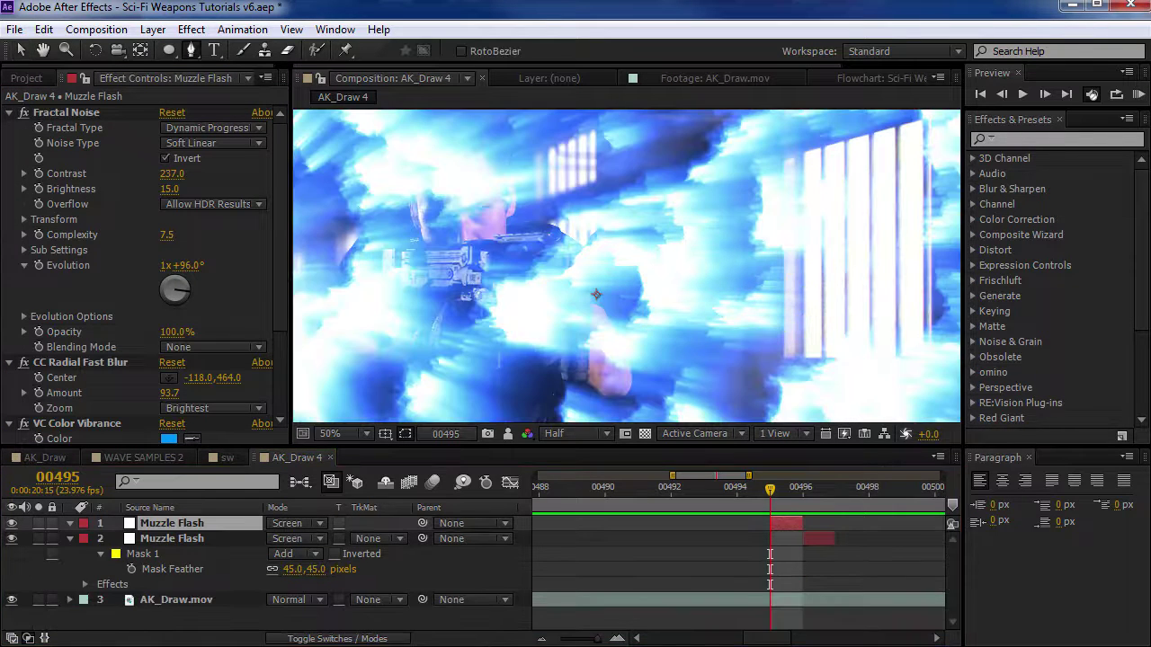
click(11, 523)
scroll(689, 261, up, 4)
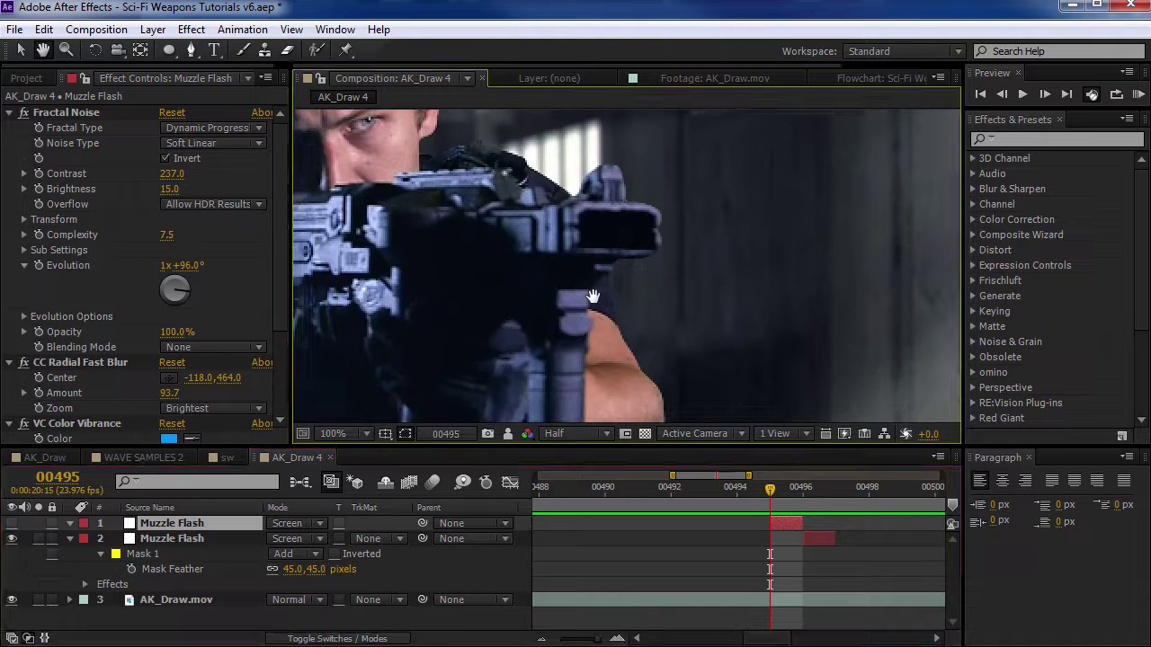
key(h)
key(g)
click(514, 224)
click(550, 217)
click(563, 215)
click(576, 216)
click(656, 223)
click(656, 251)
click(659, 292)
click(516, 291)
click(515, 224)
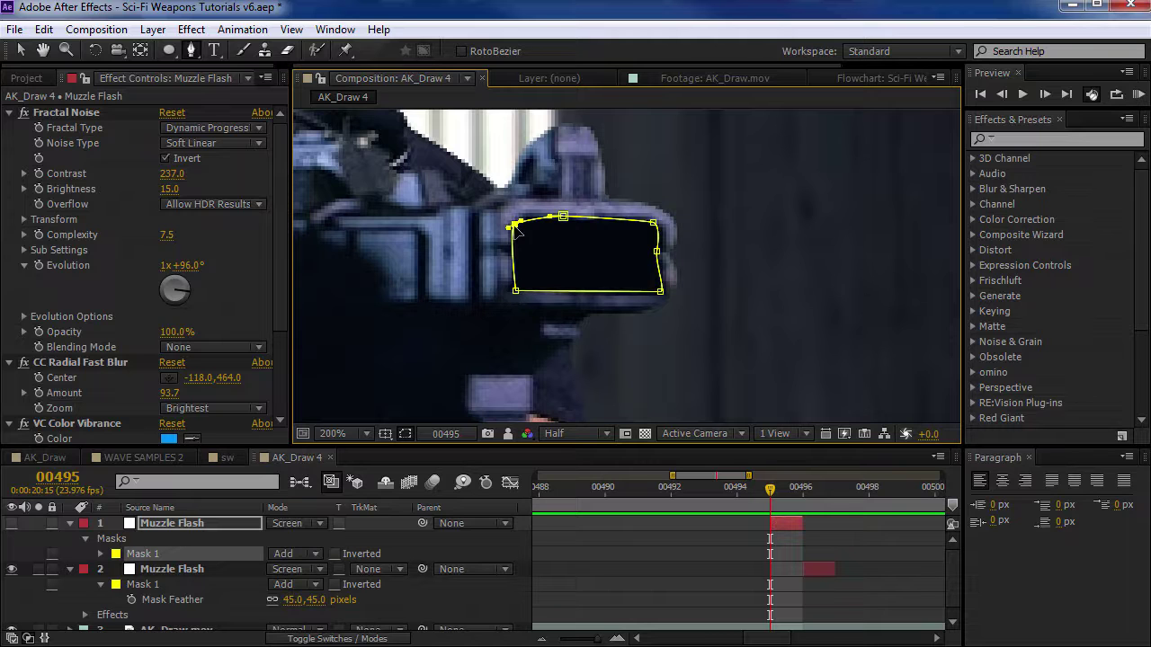
- Show the frame 00495 flash again, feather its mask by 13 pixels and set the radial blur amount to 83.7
click(11, 526)
key(f)
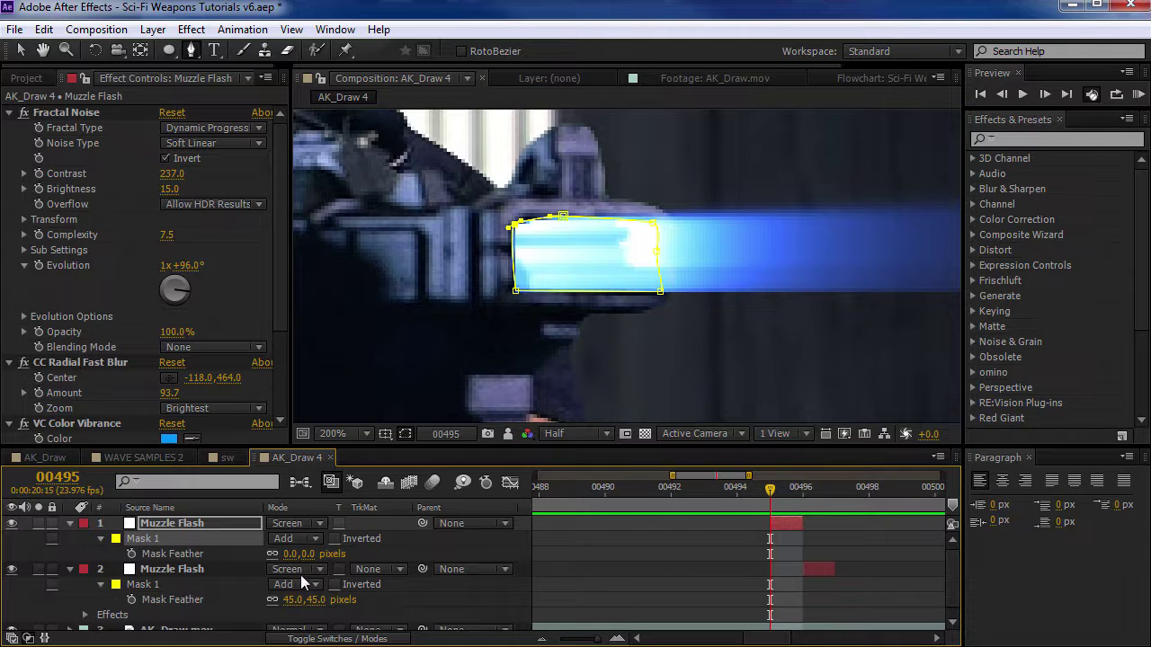
mouse_move(315, 554)
mouse_down()
mouse_move(297, 554)
mouse_move(319, 553)
mouse_up()
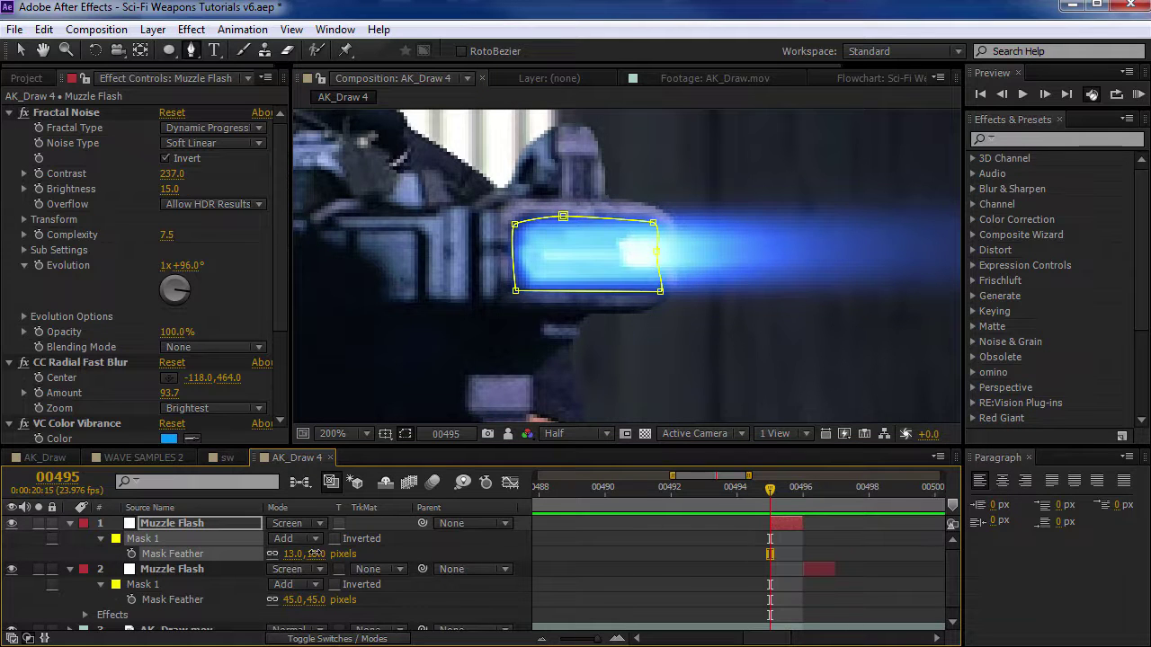
key(comma)
mouse_move(174, 396)
mouse_down()
mouse_move(144, 396)
mouse_move(167, 396)
mouse_up()
click(627, 542)
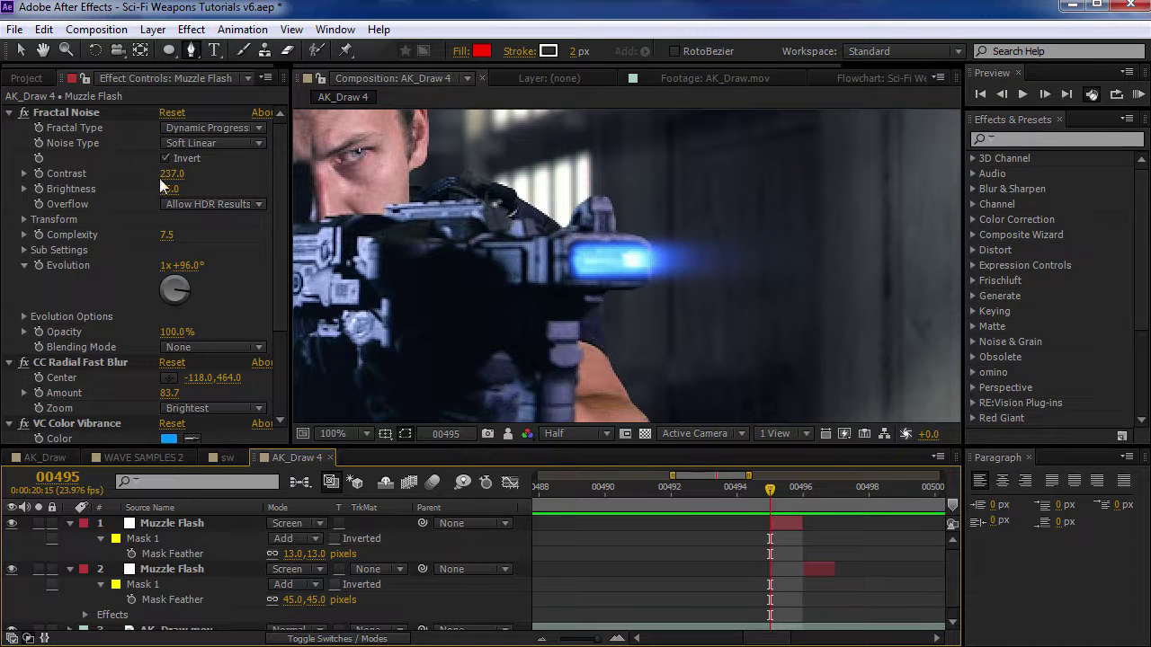
- Set the Fractal Noise of the frame 00495 flash to contrast 379, brightness -5 and evolution 1x+339°
mouse_move(170, 174)
mouse_down()
mouse_move(309, 174)
mouse_move(295, 173)
mouse_up()
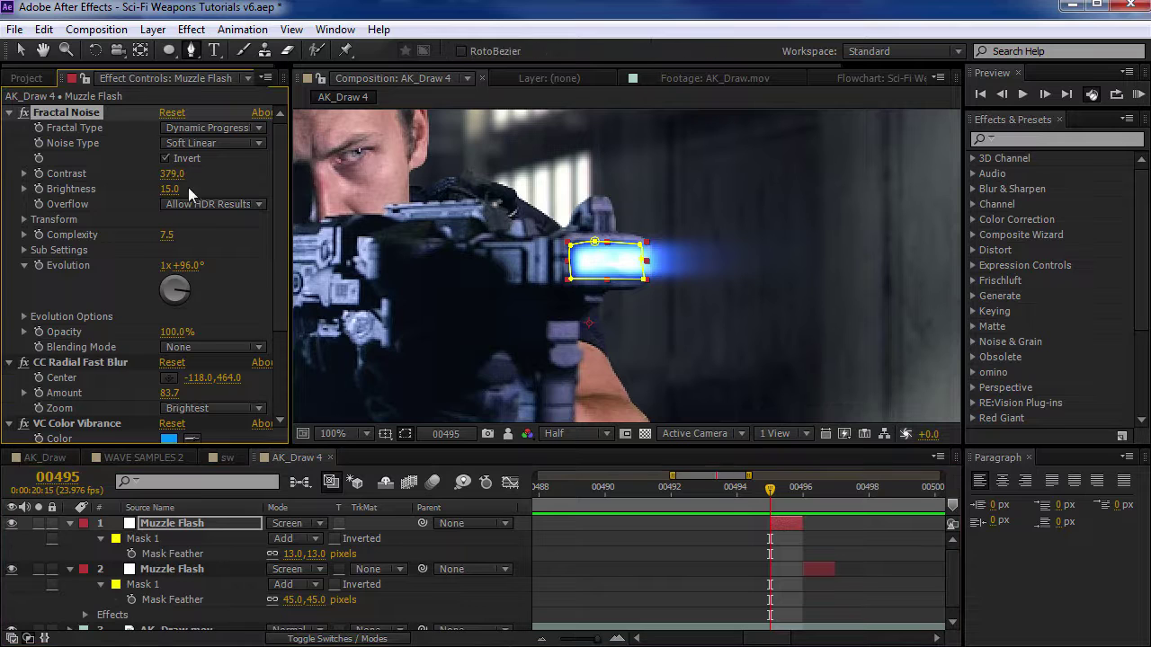
mouse_move(157, 188)
mouse_down()
mouse_move(146, 189)
mouse_move(160, 190)
mouse_up()
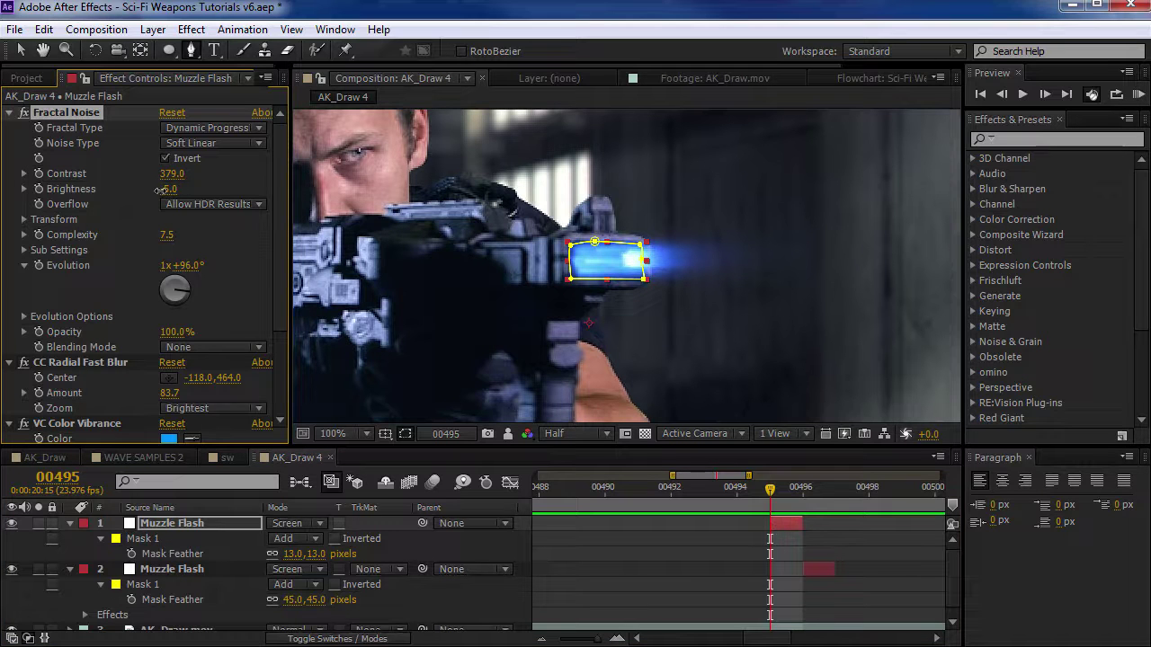
drag(202, 264, 401, 253)
key(Page_Up)
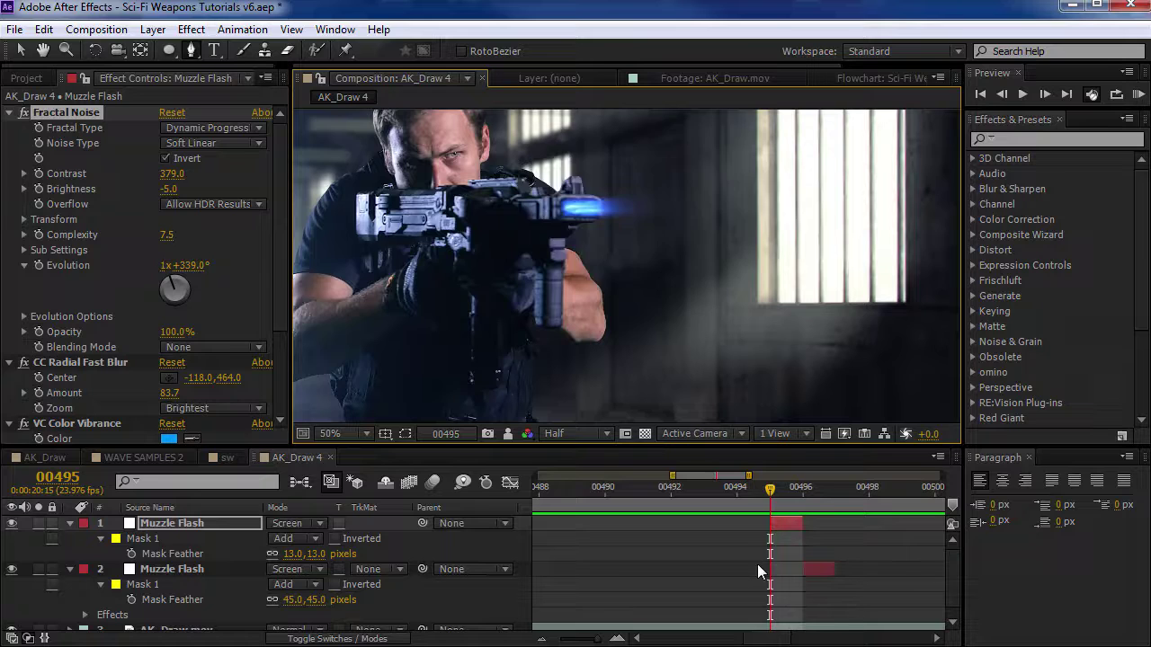
- Set the frame 00496 flash's evolution to 99° and its mask feather to 54 pixels, and check it in an enlarged view
key(Page_Down)
click(809, 568)
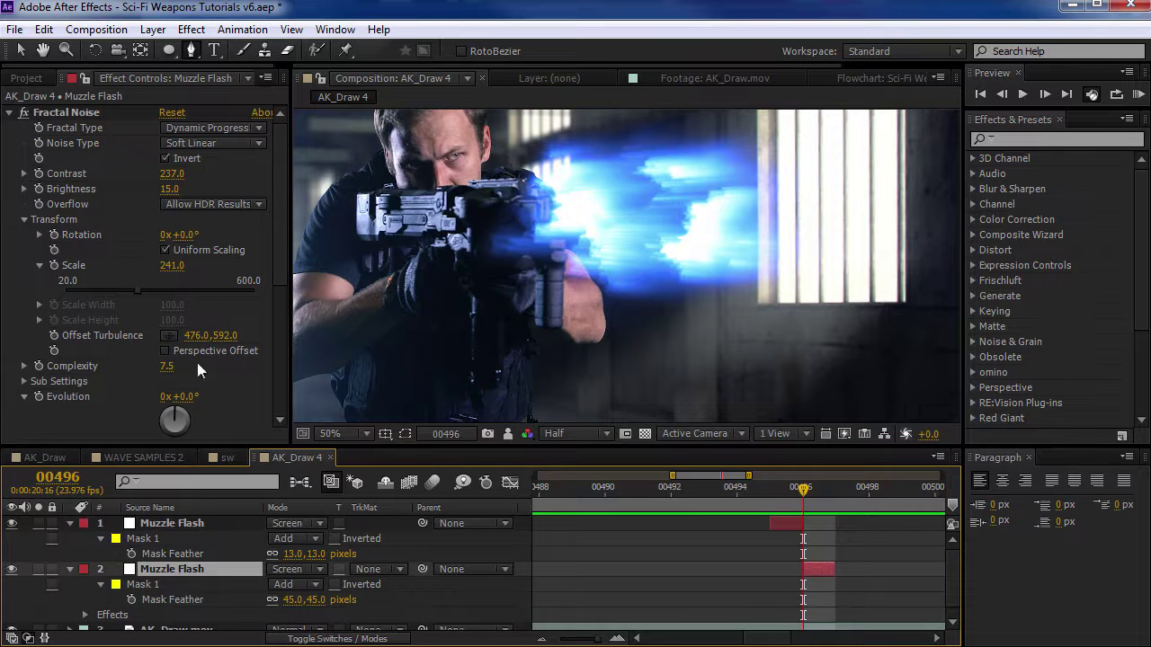
drag(185, 397, 267, 390)
drag(304, 600, 246, 607)
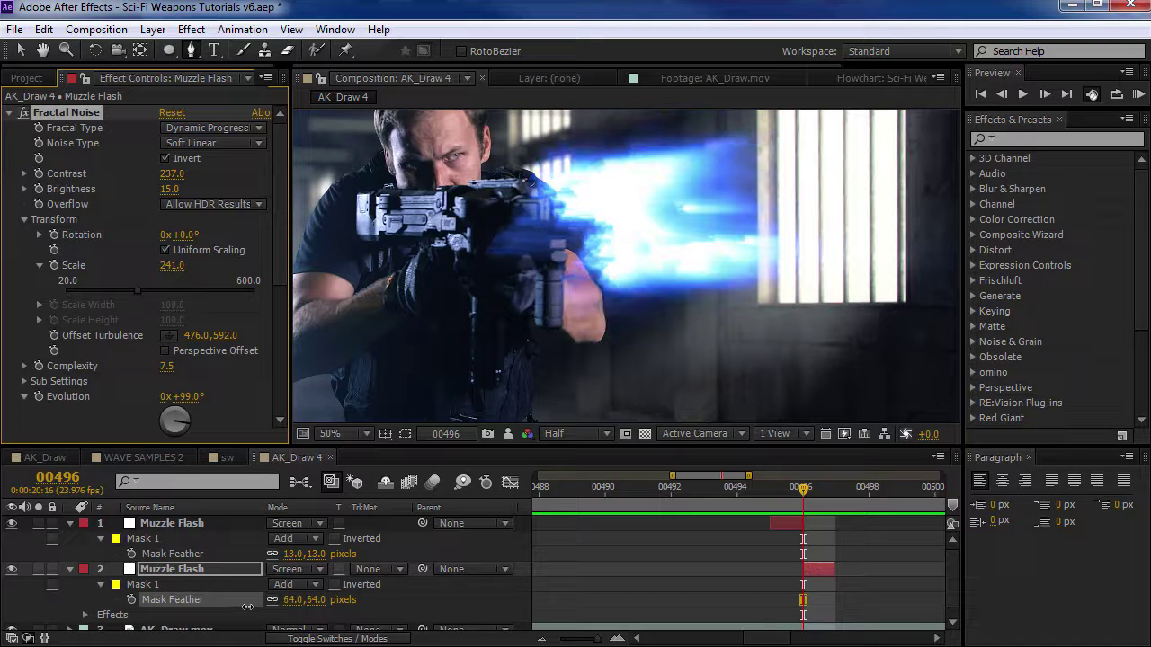
key(F2)
key(grave)
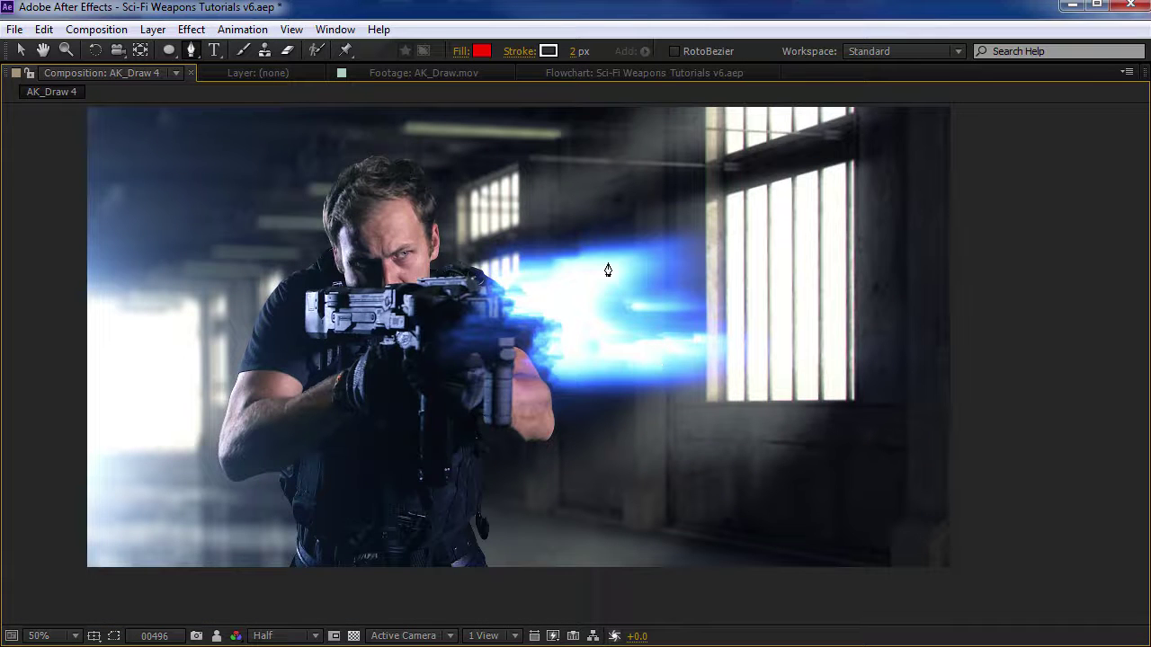
key(Page_Down)
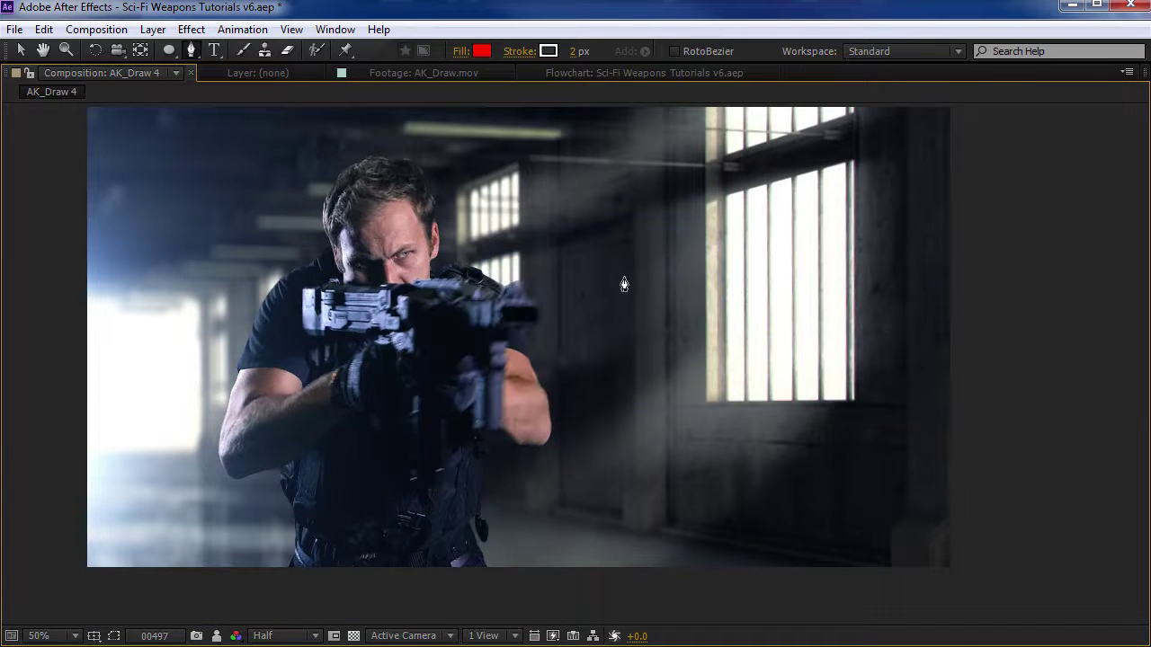
- Duplicate the frame 00496 Muzzle Flash layer and shift the copy one frame later to frame 00497
key(grave)
click(815, 573)
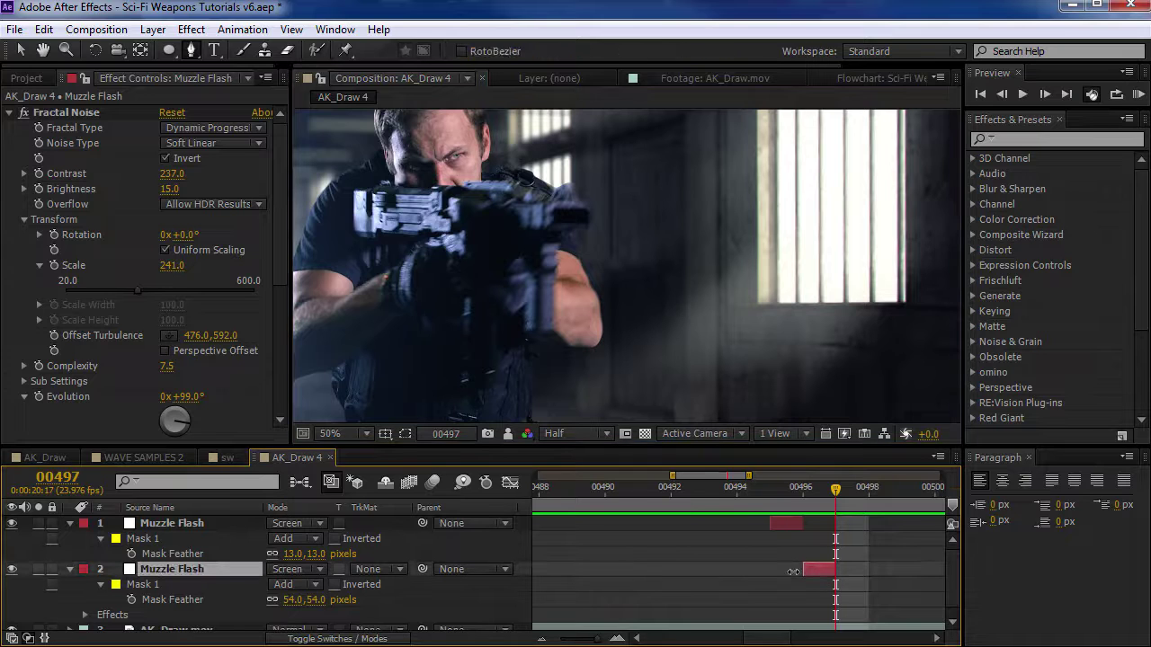
key(ctrl+d)
key(alt+Page_Down)
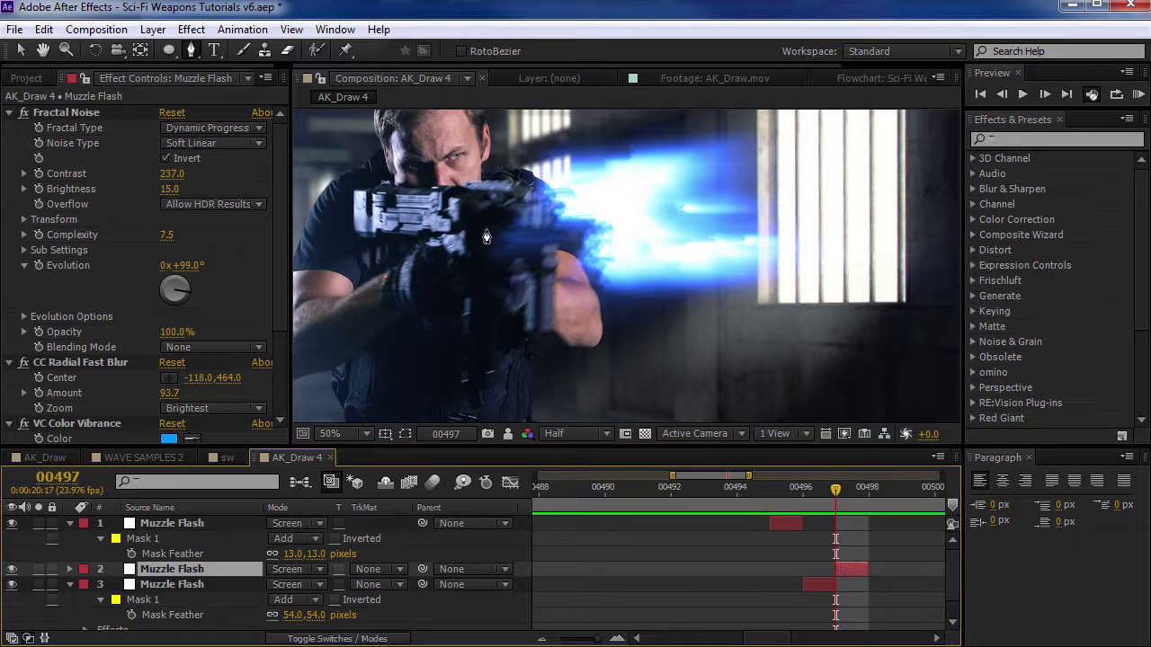
- Set the frame 00497 copy's evolution to 312° and its mask feather to 188 pixels
drag(184, 286, 372, 268)
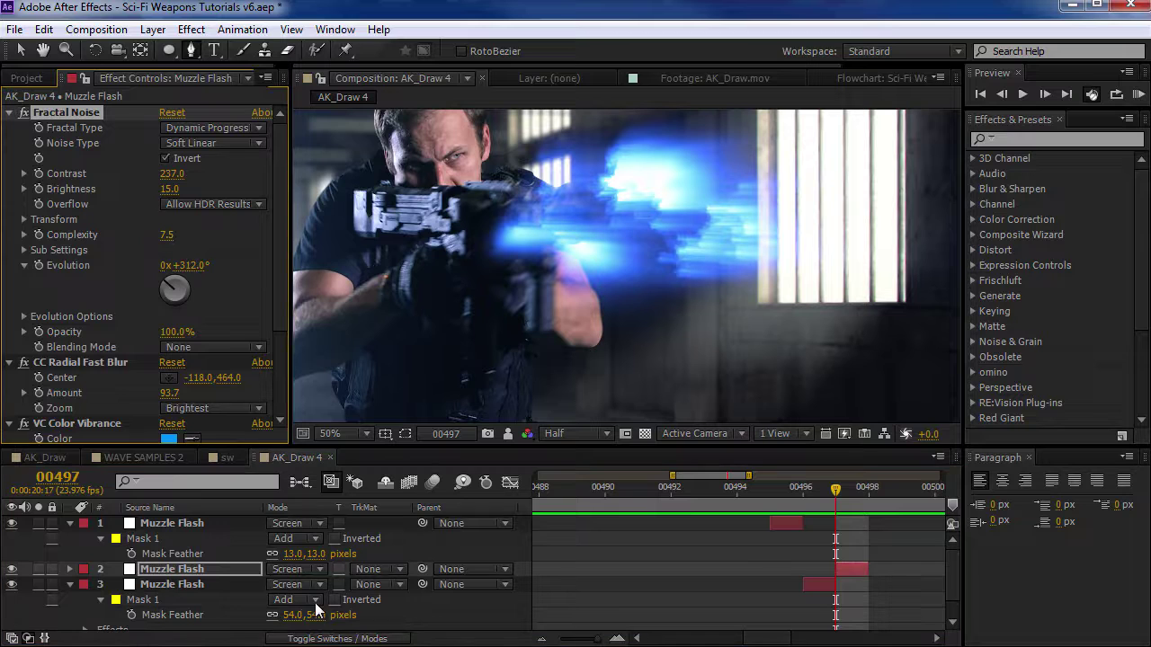
key(f)
drag(319, 610, 585, 208)
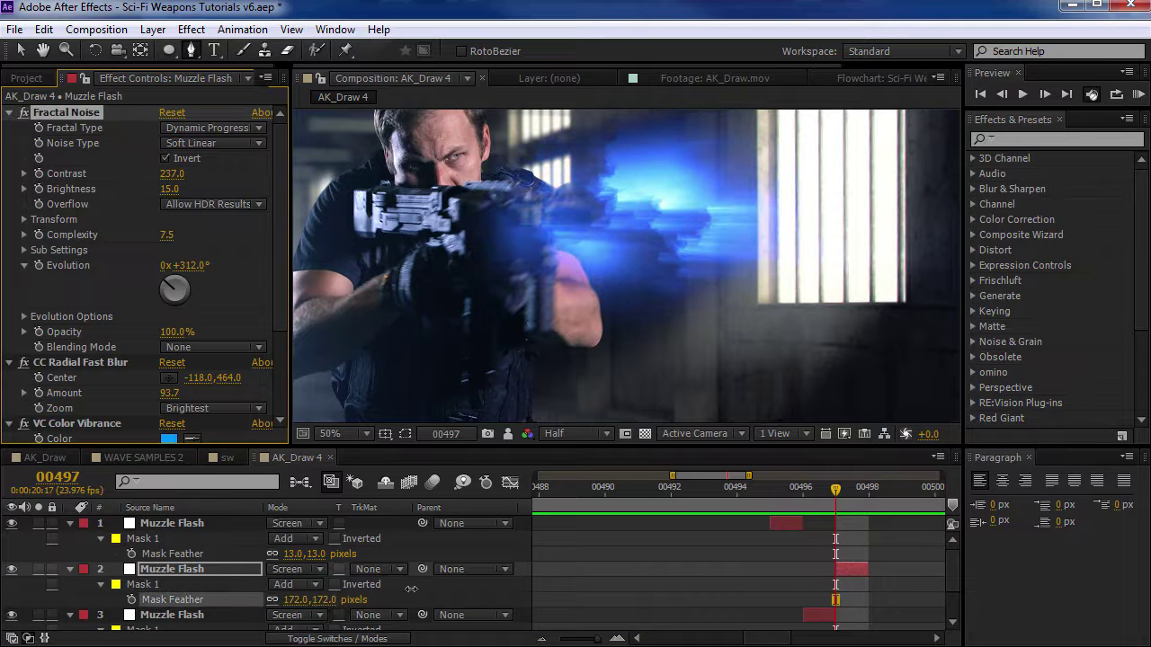
- Move the frame 00497 flash's mask away from the muzzle and set its Fractal Noise evolution to 1x+201° and brightness to -36
key(v)
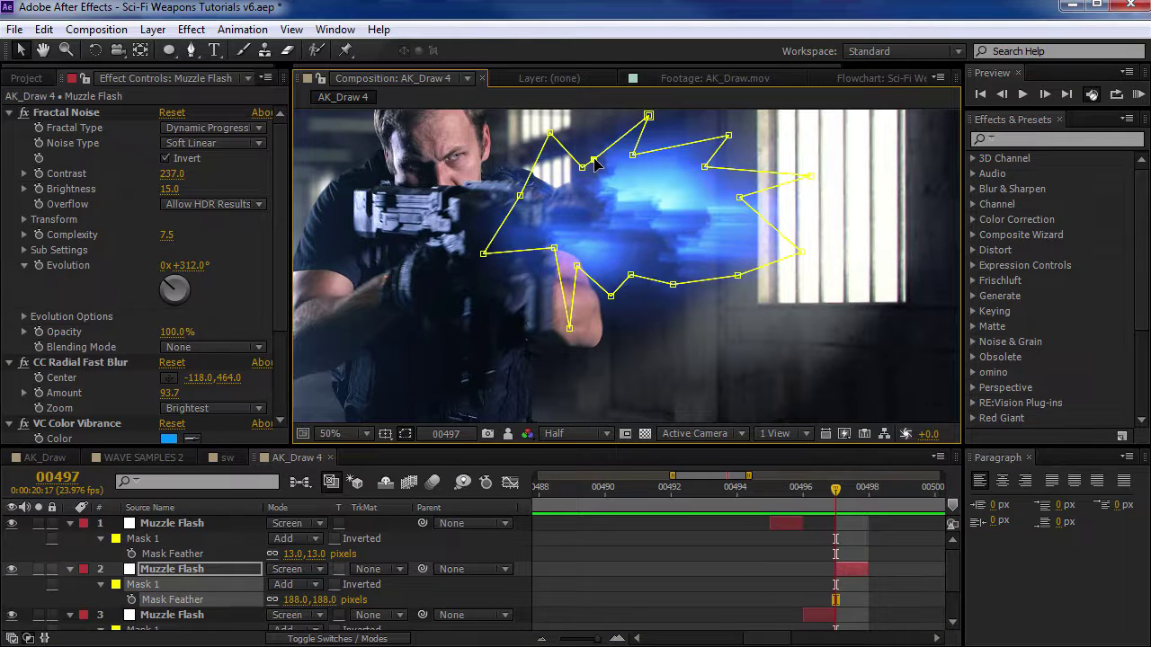
double_click(594, 163)
drag(650, 231, 693, 228)
mouse_move(176, 288)
mouse_down()
mouse_move(192, 281)
mouse_move(187, 271)
mouse_up()
drag(170, 189, 126, 197)
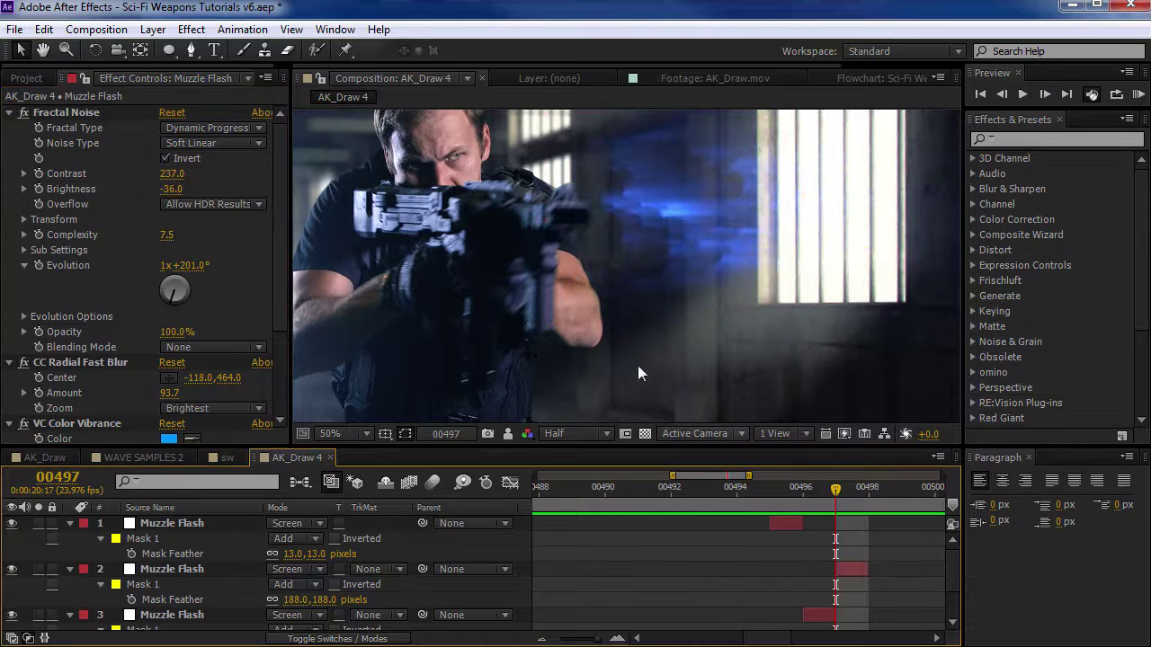
- Examine the muzzle flash frame by frame from 00496 to 00498 and play it back in an enlarged view
scroll(648, 356, down, 2)
key(Page_Up)
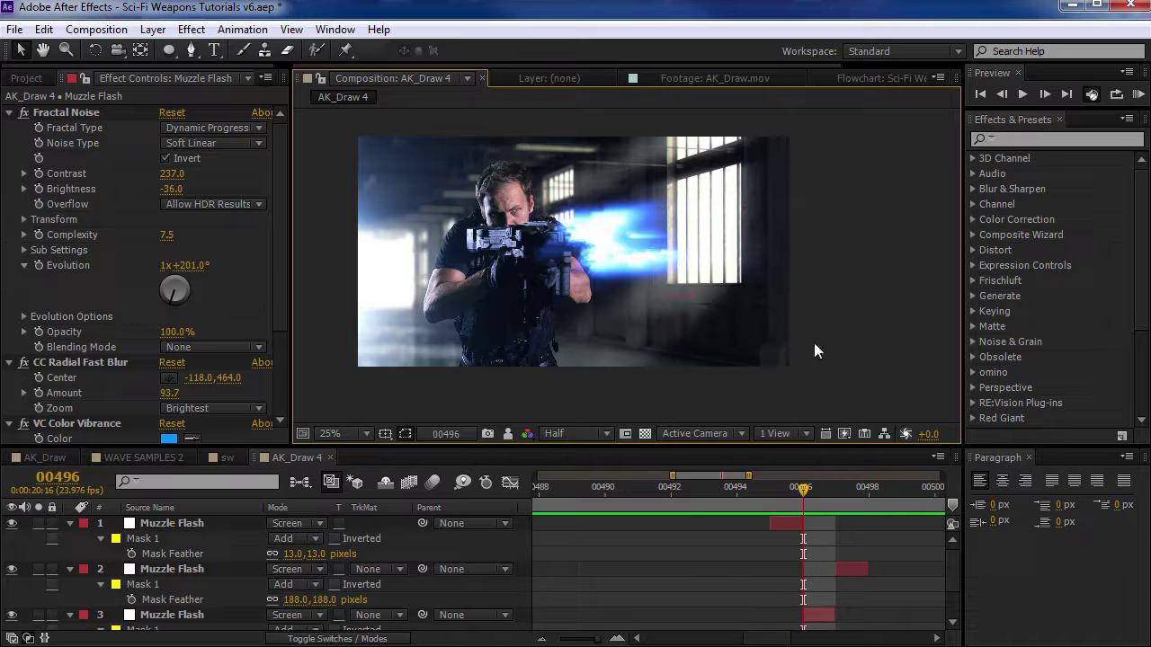
click(820, 614)
scroll(743, 410, up, 2)
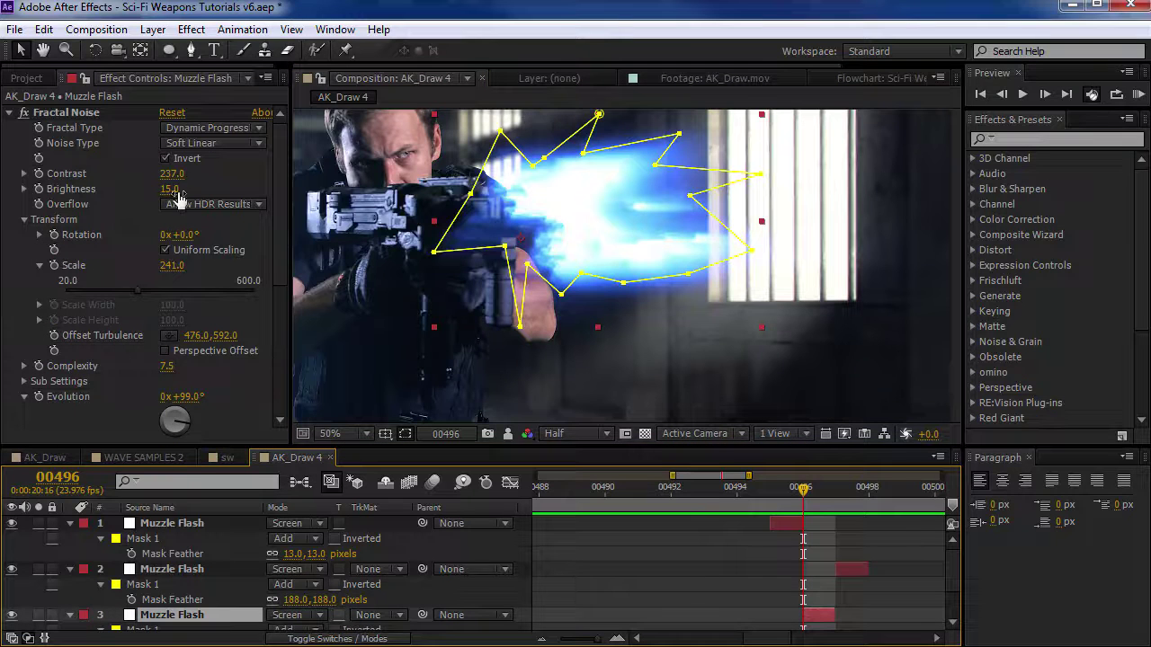
key(grave)
key(Page_Down)
key(Page_Down)
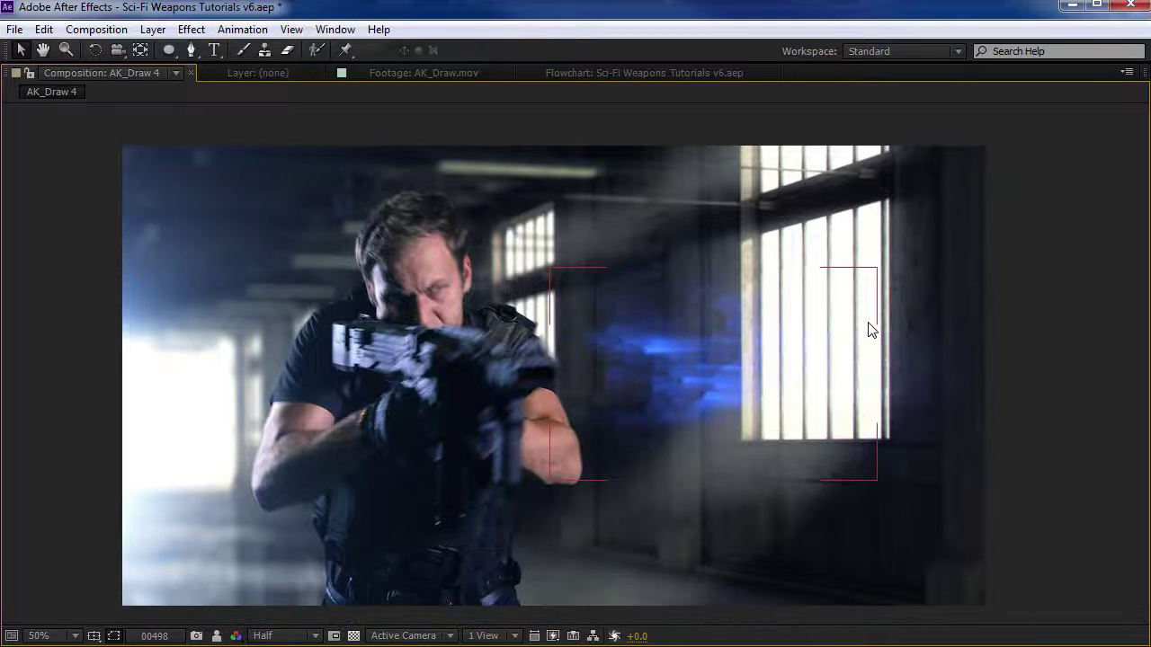
key(space)
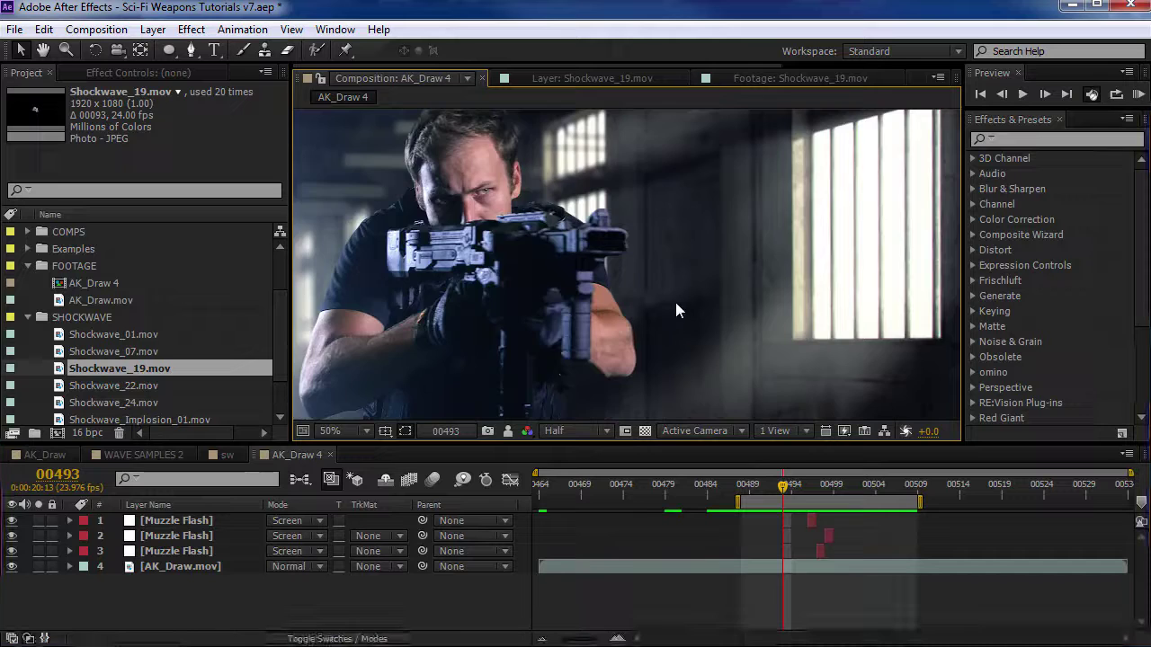
- Go to frame 00497 and browse the clips in the ShockWave_HD_Quick_Time_PhotoJPG folder in Adobe Bridge
scroll(675, 310, down, 1)
drag(806, 490, 815, 491)
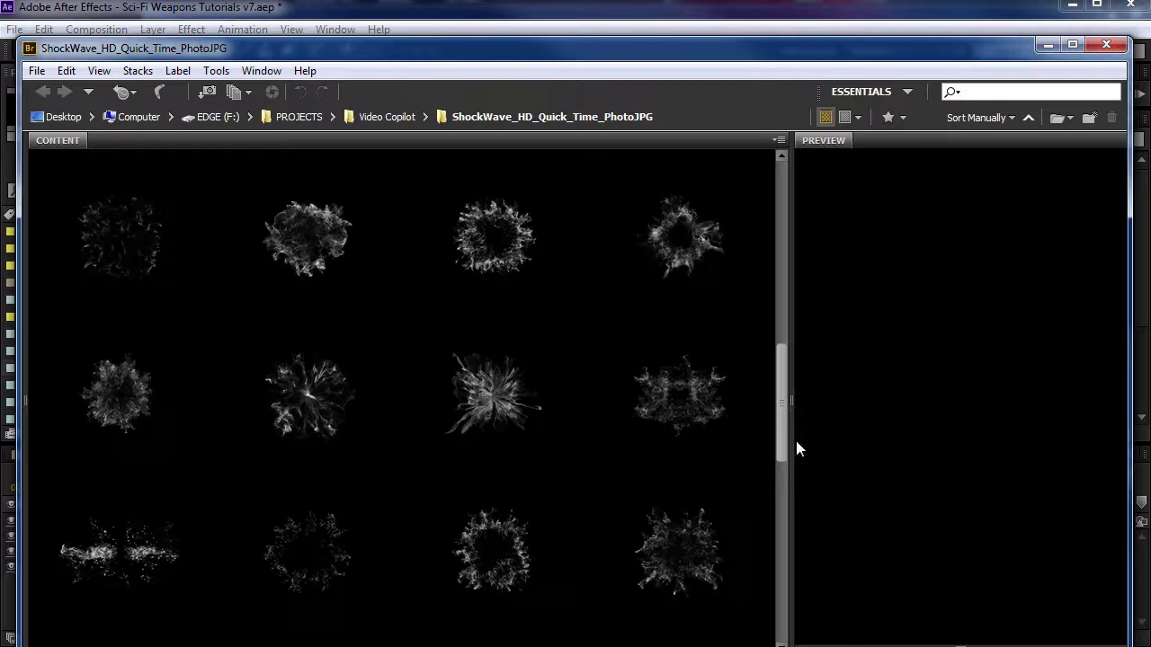
drag(780, 424, 782, 239)
click(413, 9)
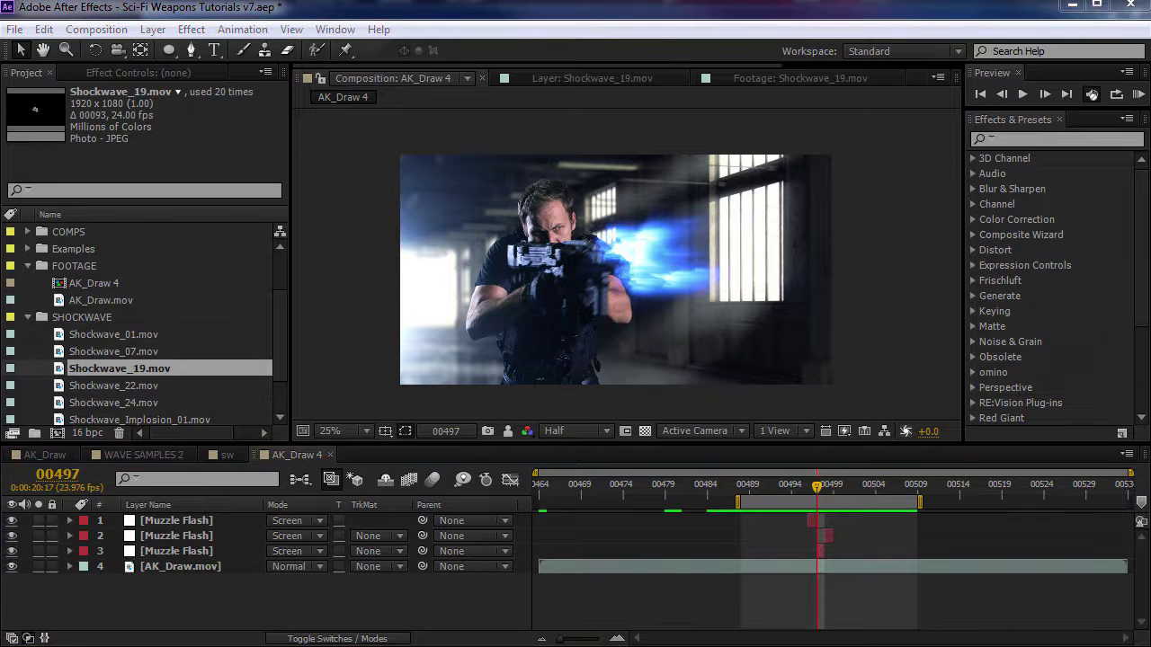
- Switch to the browser to look at the Shockwaves! tutorial entry on the Video Copilot site, and return to After Effects
key(alt+Tab)
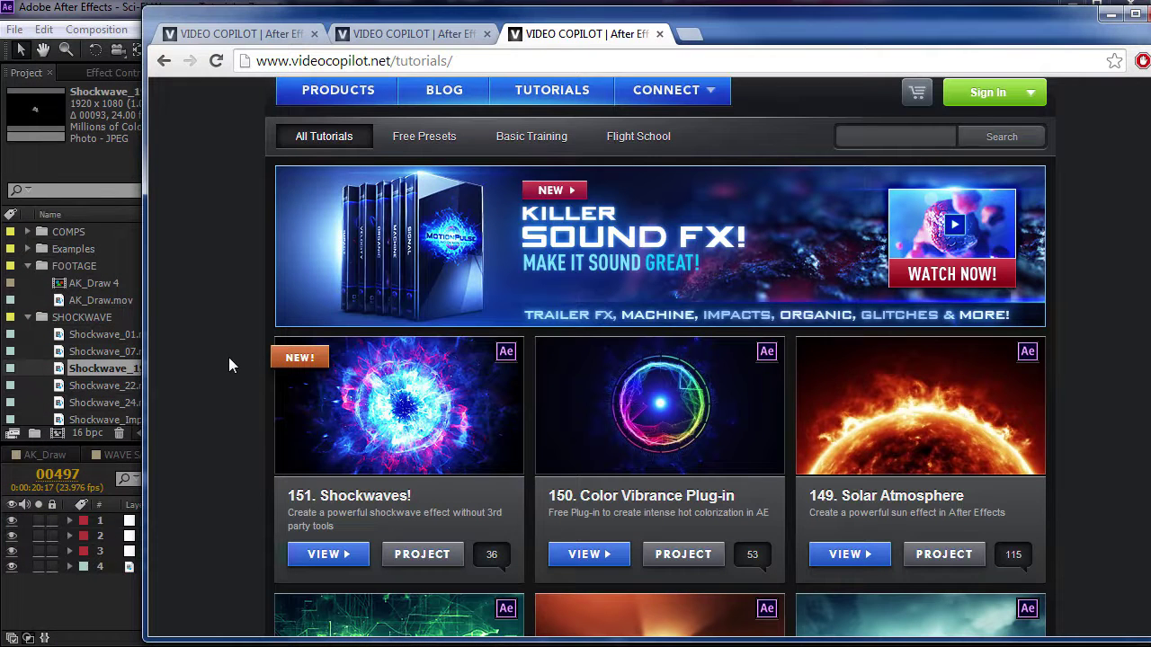
mouse_move(427, 423)
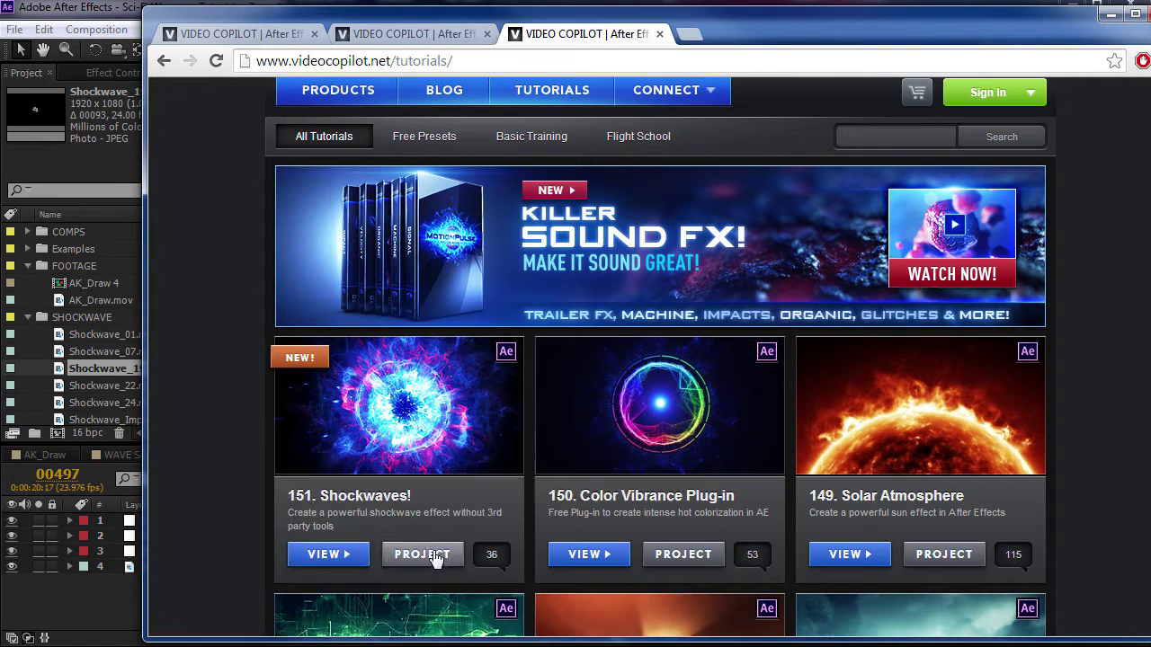
click(424, 530)
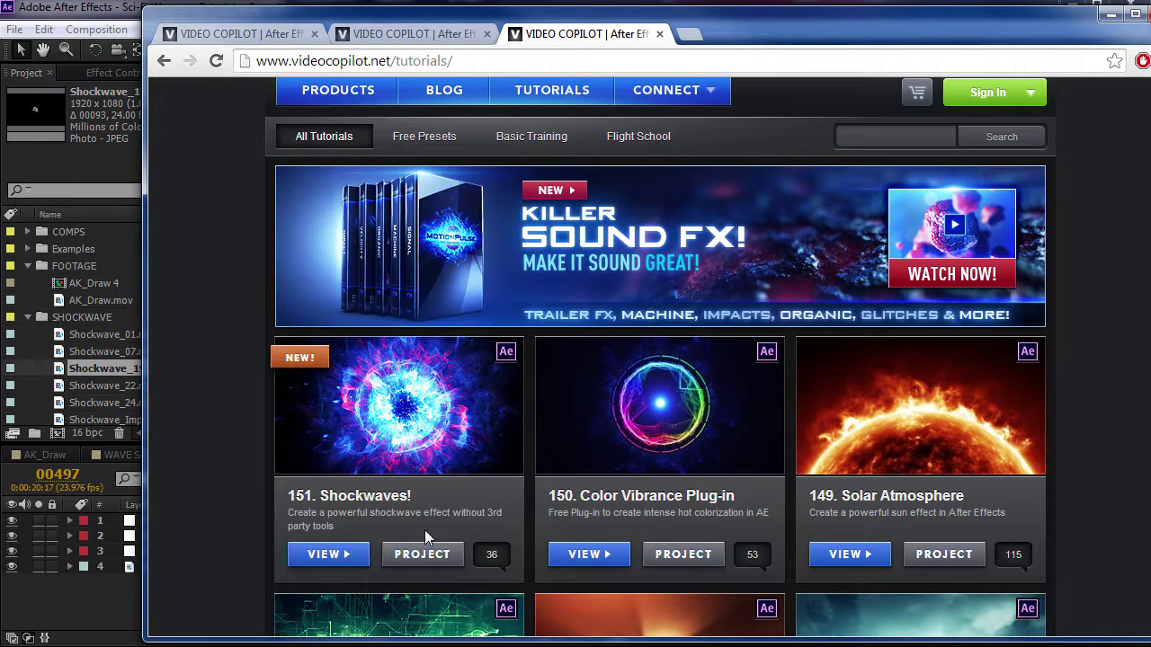
click(85, 594)
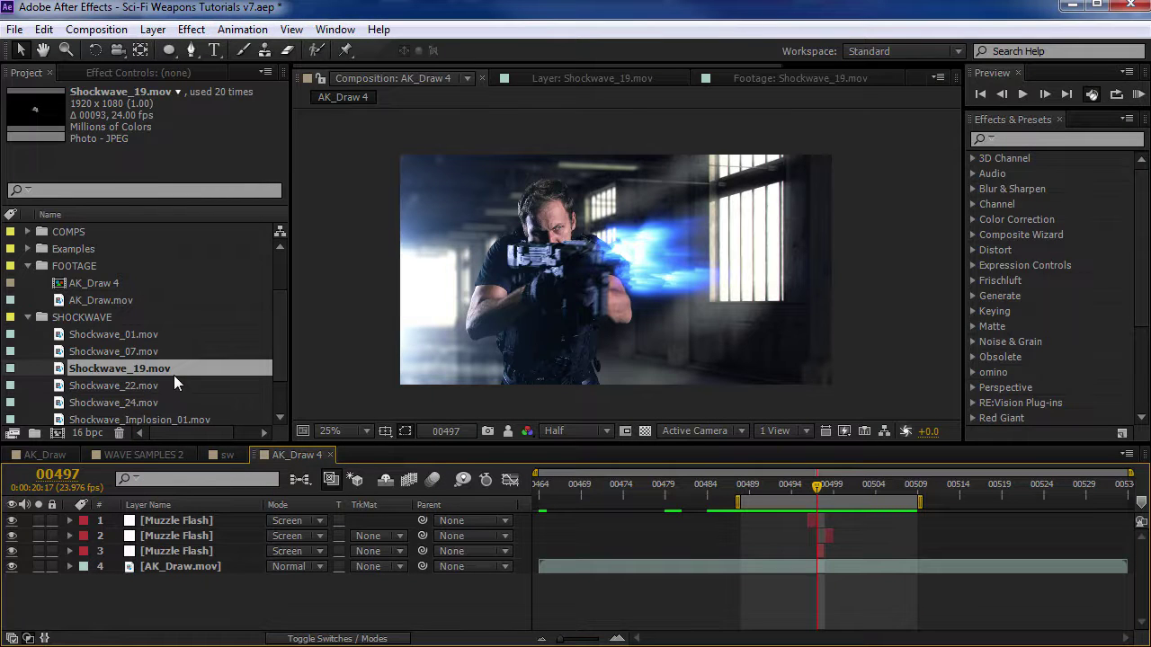
- Add Shockwave_19.mov as the top layer of AK_Draw 4 and set its blending mode to Screen
drag(126, 370, 155, 522)
click(303, 524)
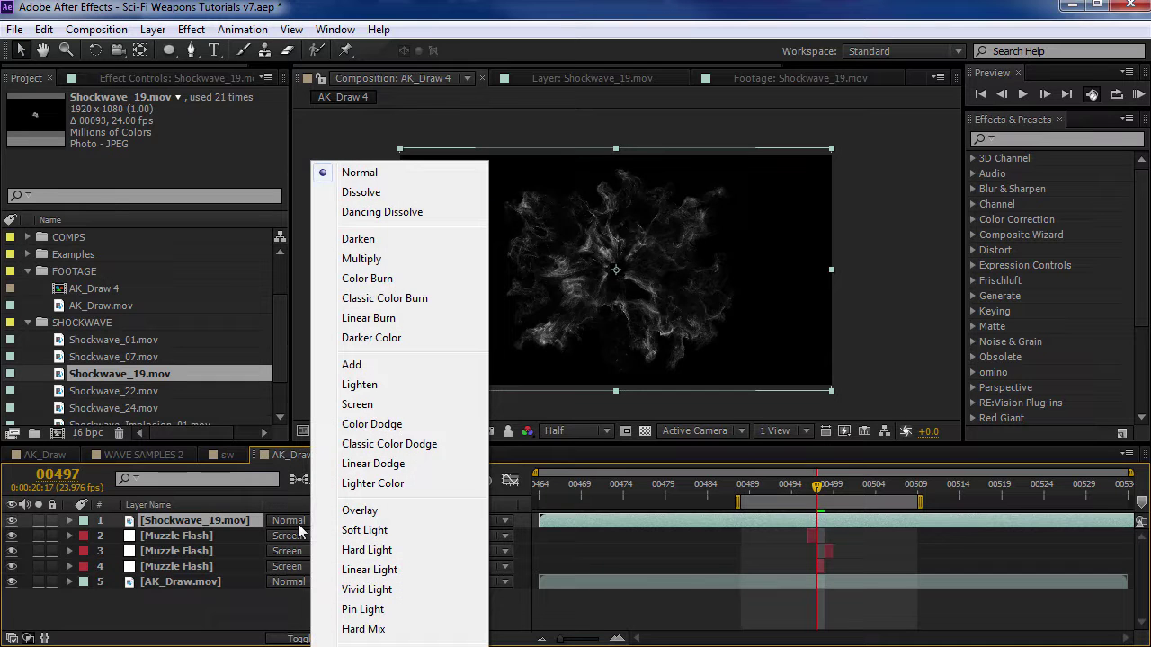
click(356, 403)
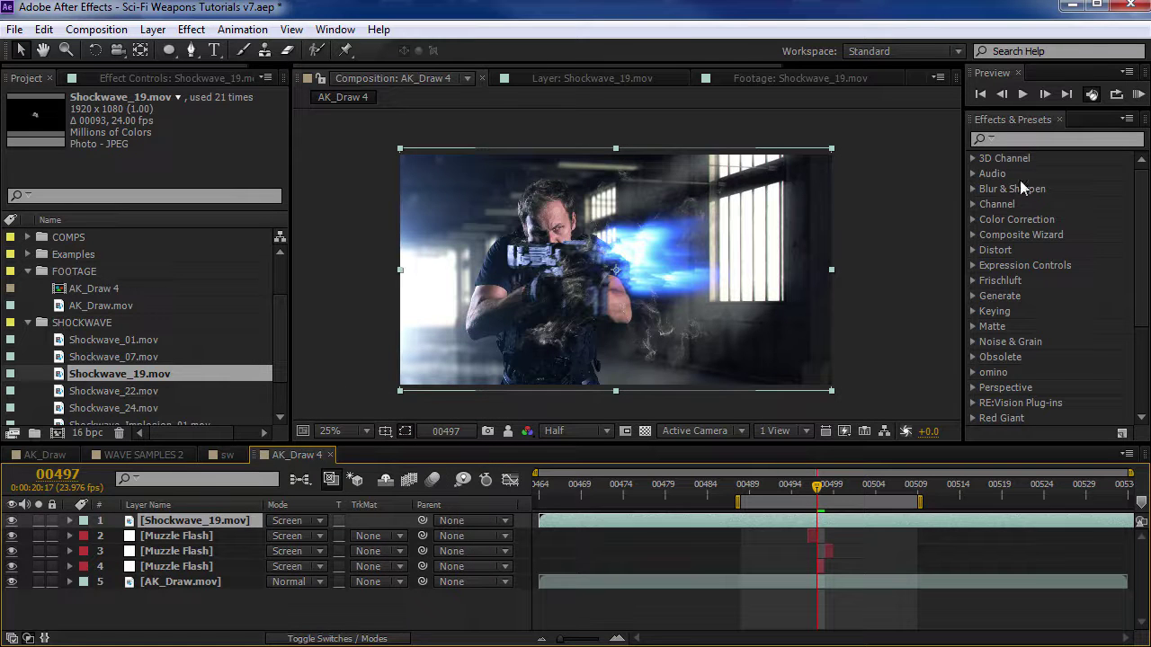
- Apply VC Color Vibrance to the Shockwave_19.mov layer and shift the layer to start at about frame 00490
click(1022, 143)
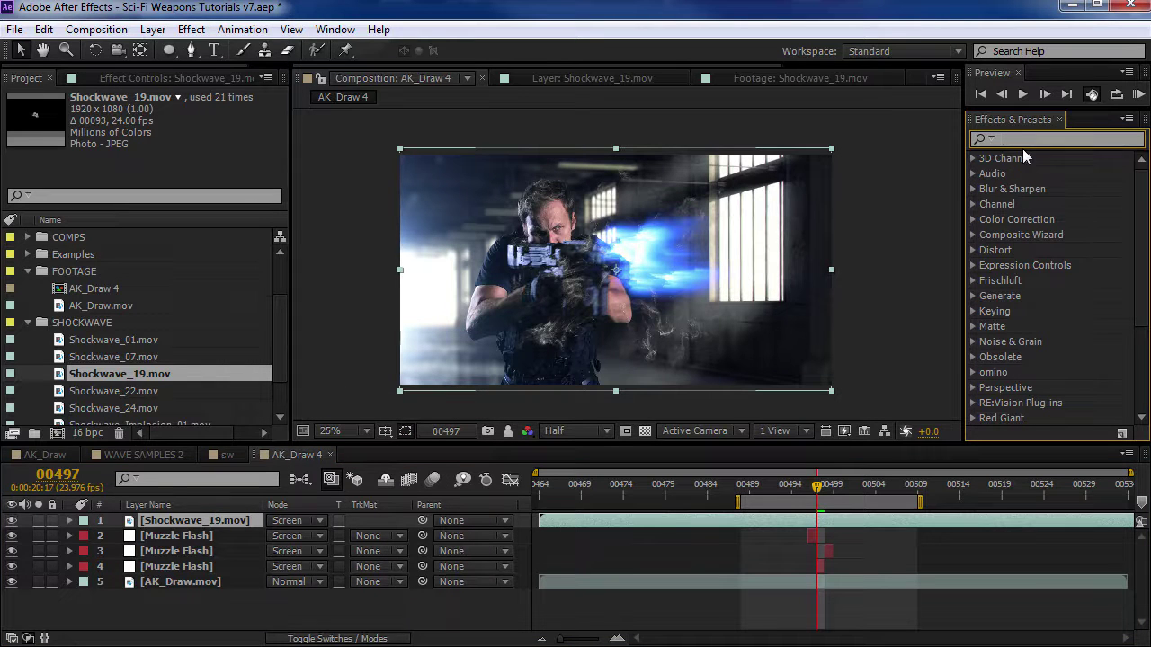
text(vibran)
drag(1045, 199, 778, 519)
drag(611, 520, 786, 527)
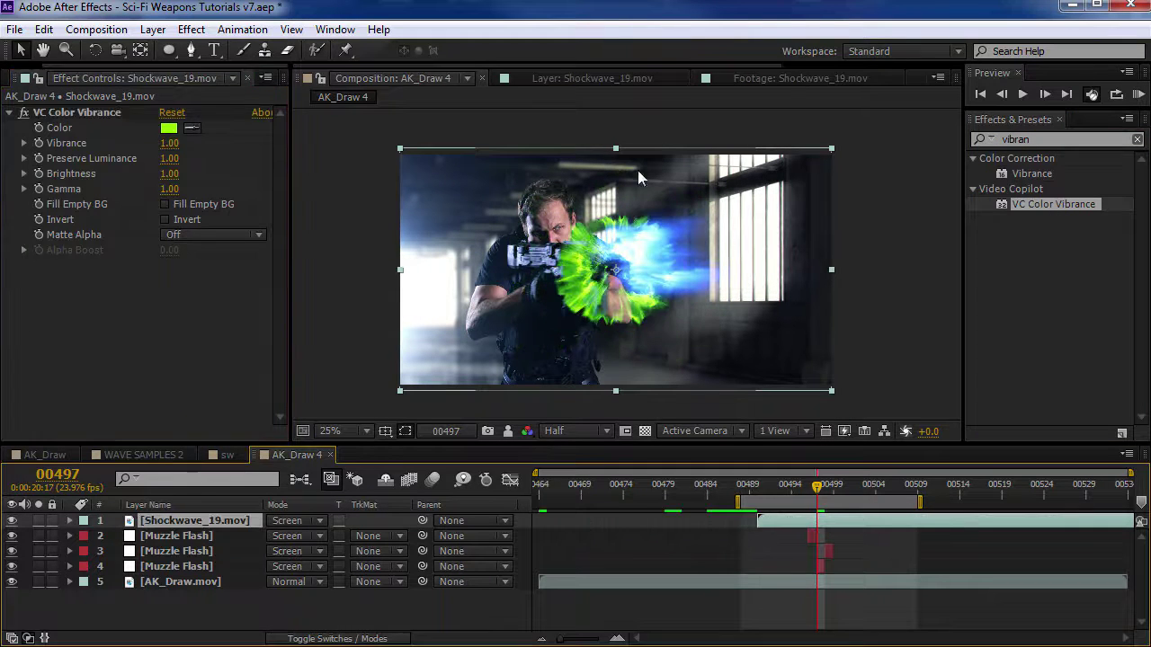
- Time-stretch the Shockwave_19.mov layer to 25% and shift it to start at about frame 00496
right_click(417, 167)
mouse_move(467, 282)
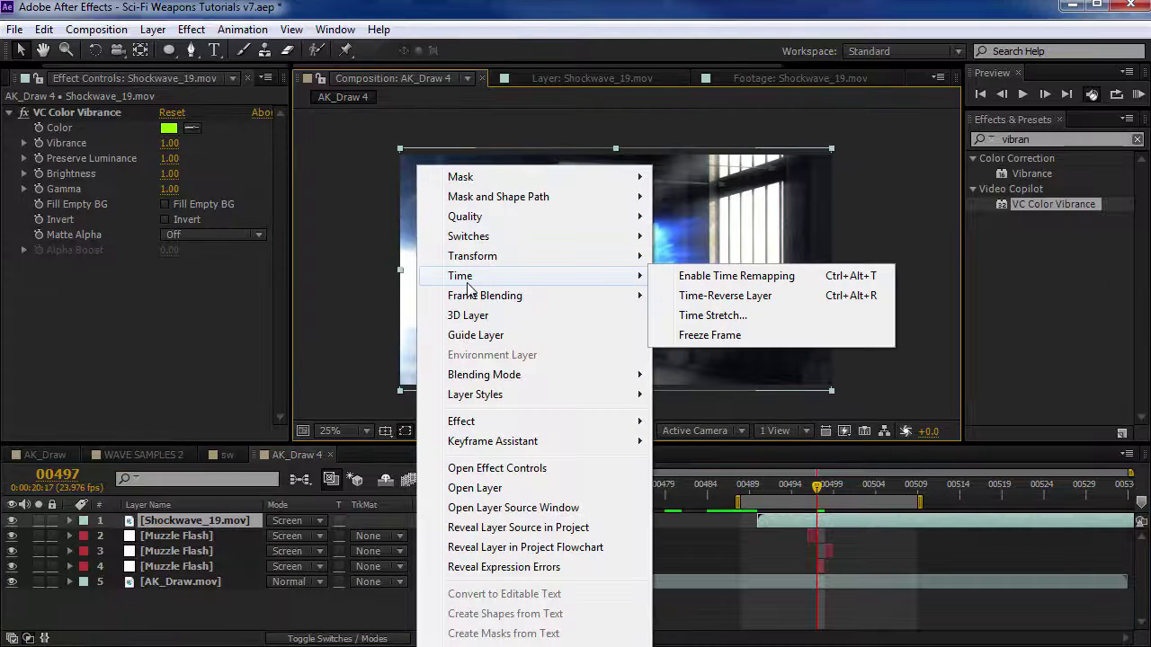
click(715, 316)
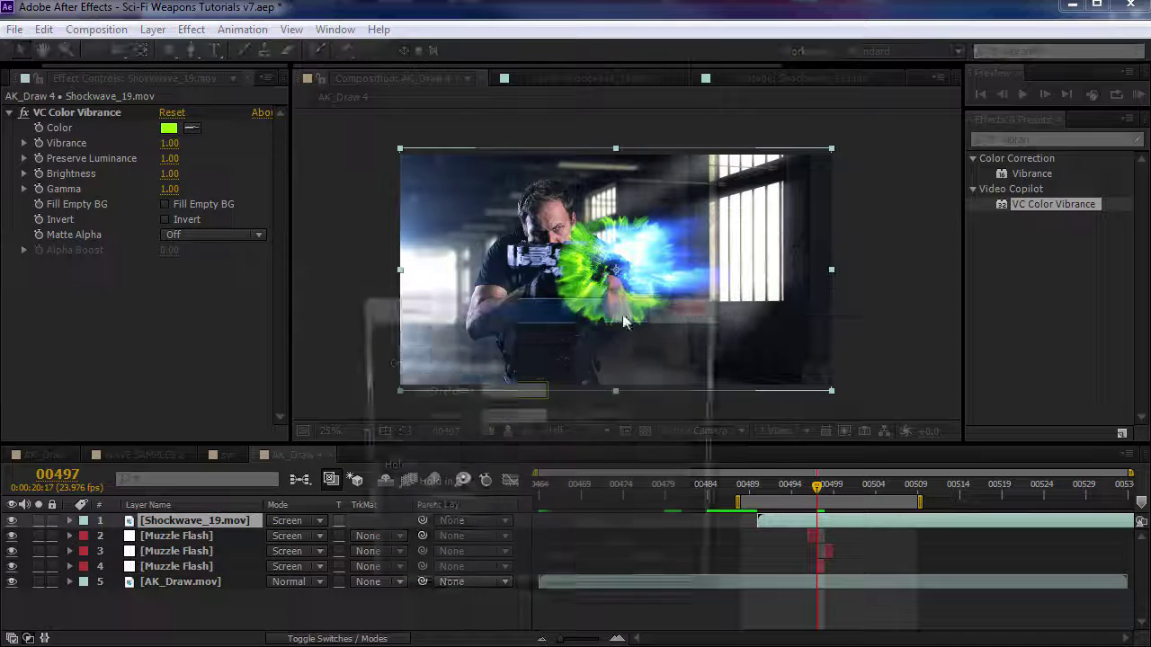
text(25)
click(572, 568)
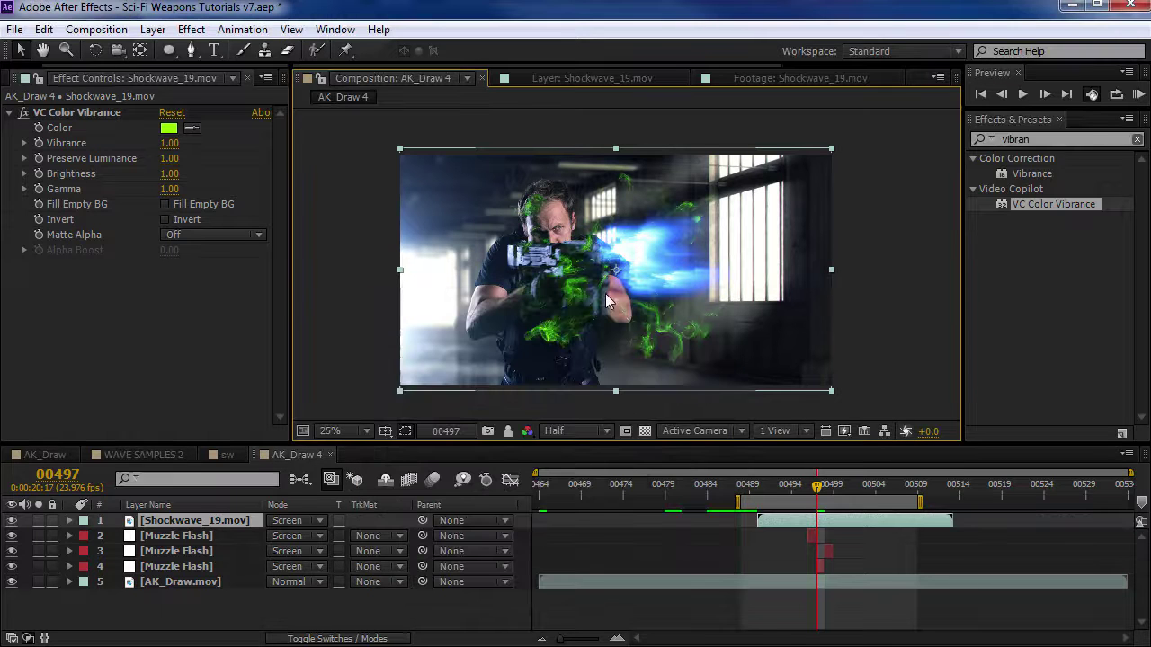
scroll(556, 292, up, 2)
drag(770, 521, 820, 521)
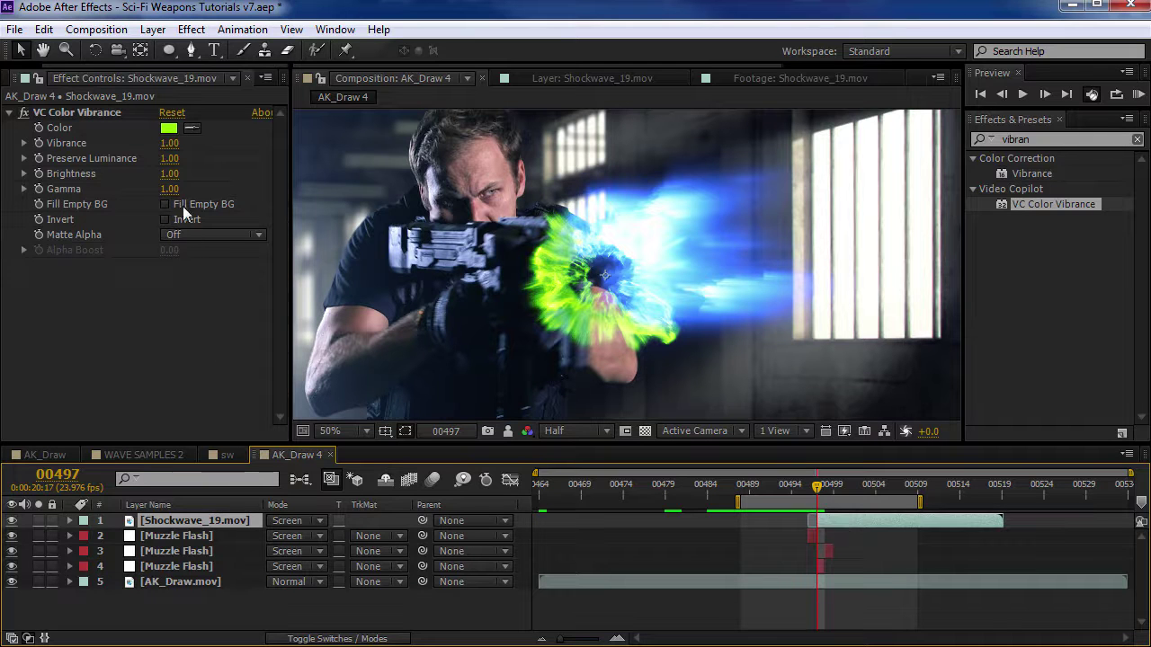
- Set the VC Color Vibrance color of Shockwave_19.mov to light blue 00C0FF
click(174, 130)
drag(338, 455, 332, 385)
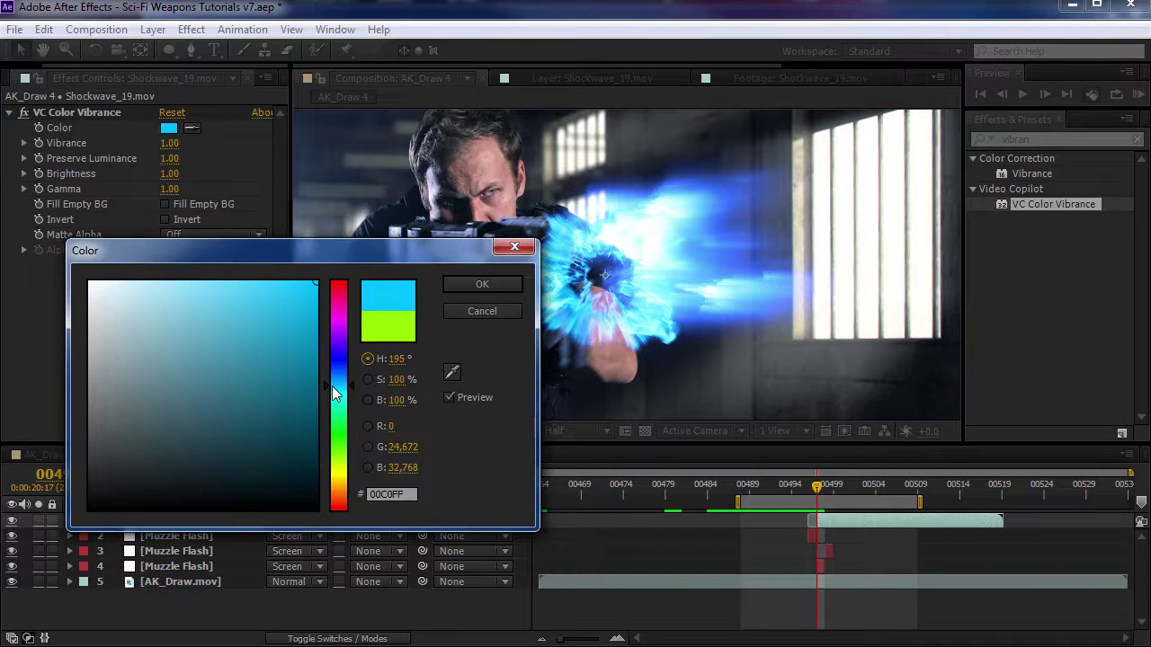
click(482, 284)
- Go to frame 00502 and draw a circular mask around the center of the shockwave on the Shockwave_19.mov layer
drag(817, 486, 860, 490)
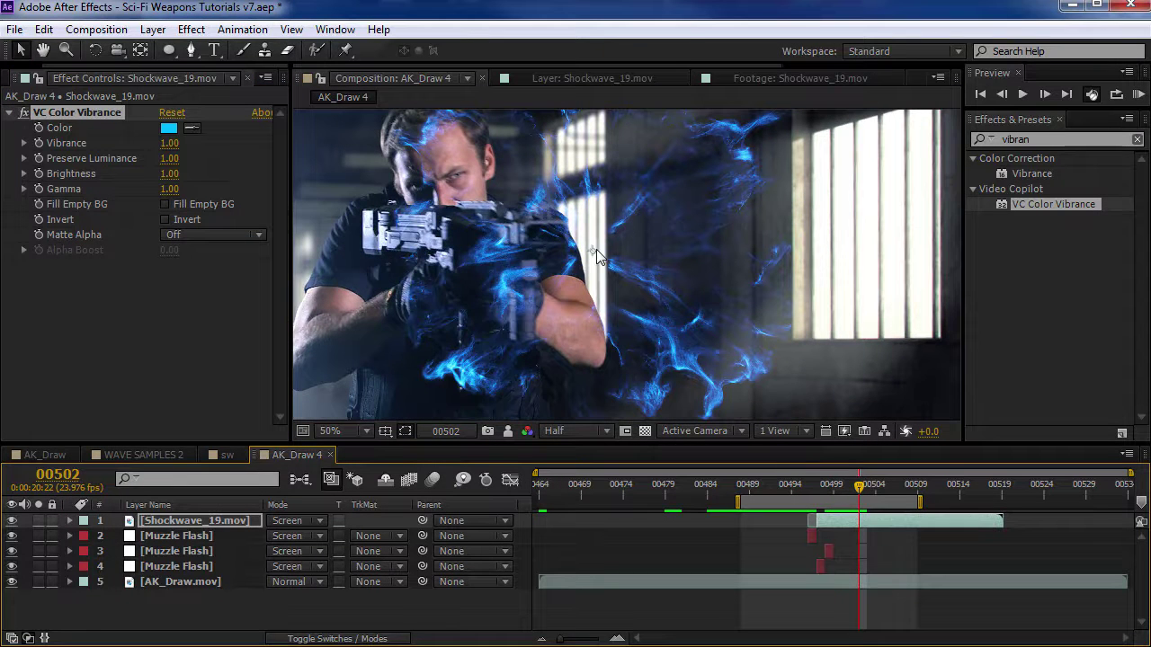
click(169, 50)
drag(527, 182, 663, 314)
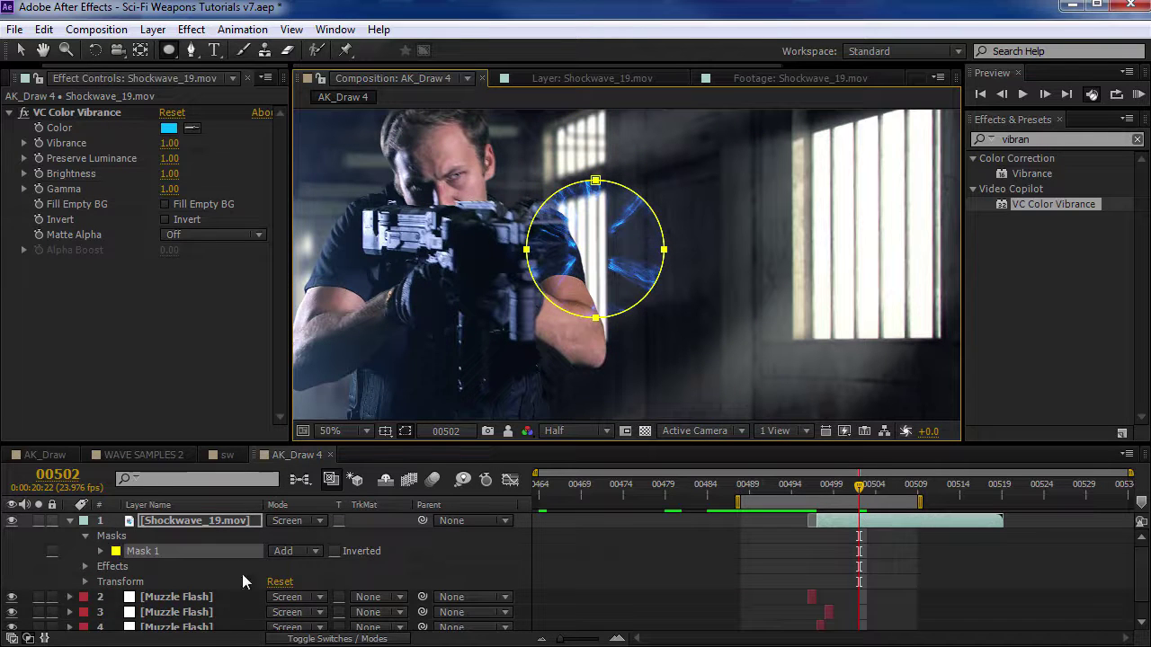
- Set Mask 1 to Subtract with a feather of 162 pixels
key(f)
drag(311, 552, 378, 552)
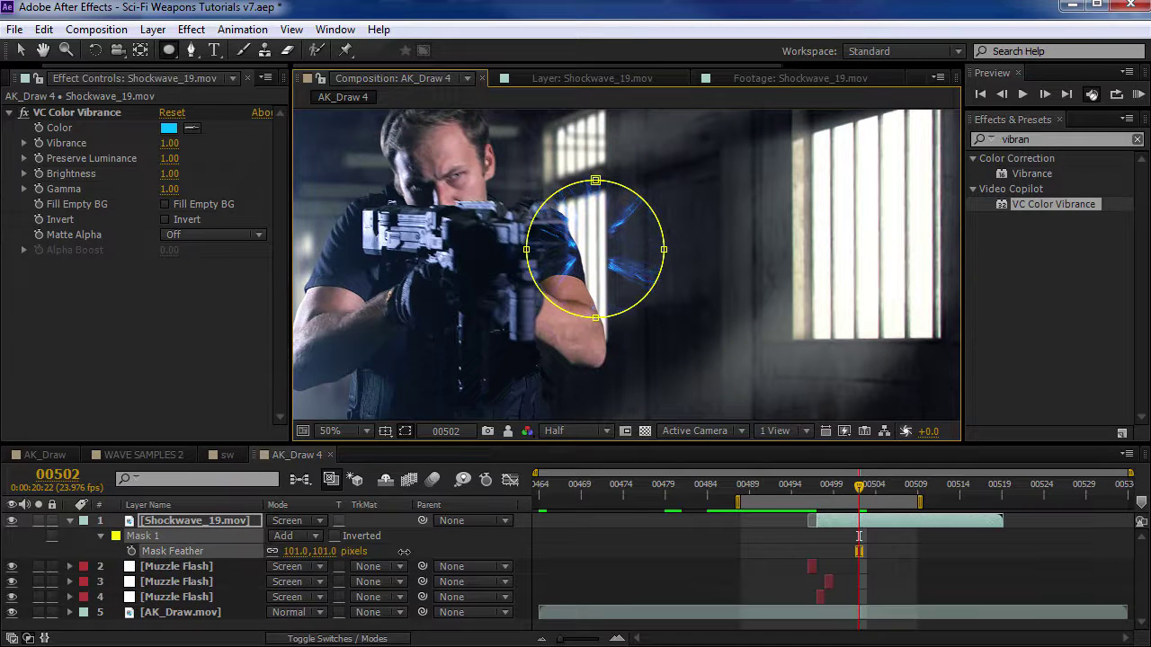
click(288, 536)
click(307, 592)
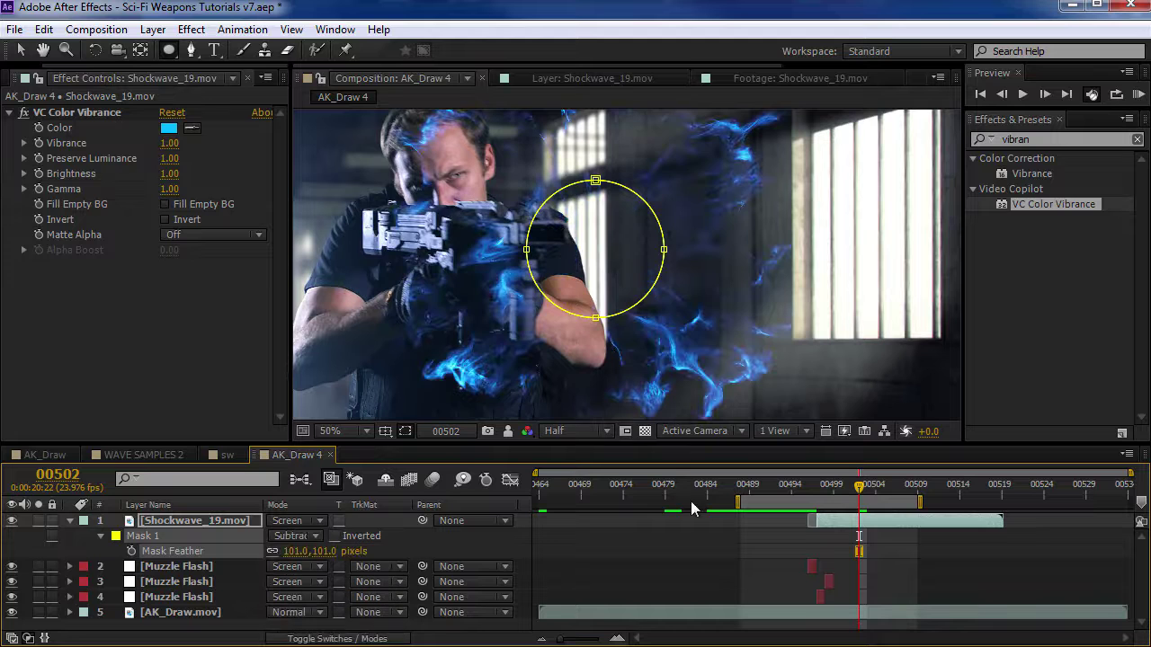
drag(324, 553, 442, 550)
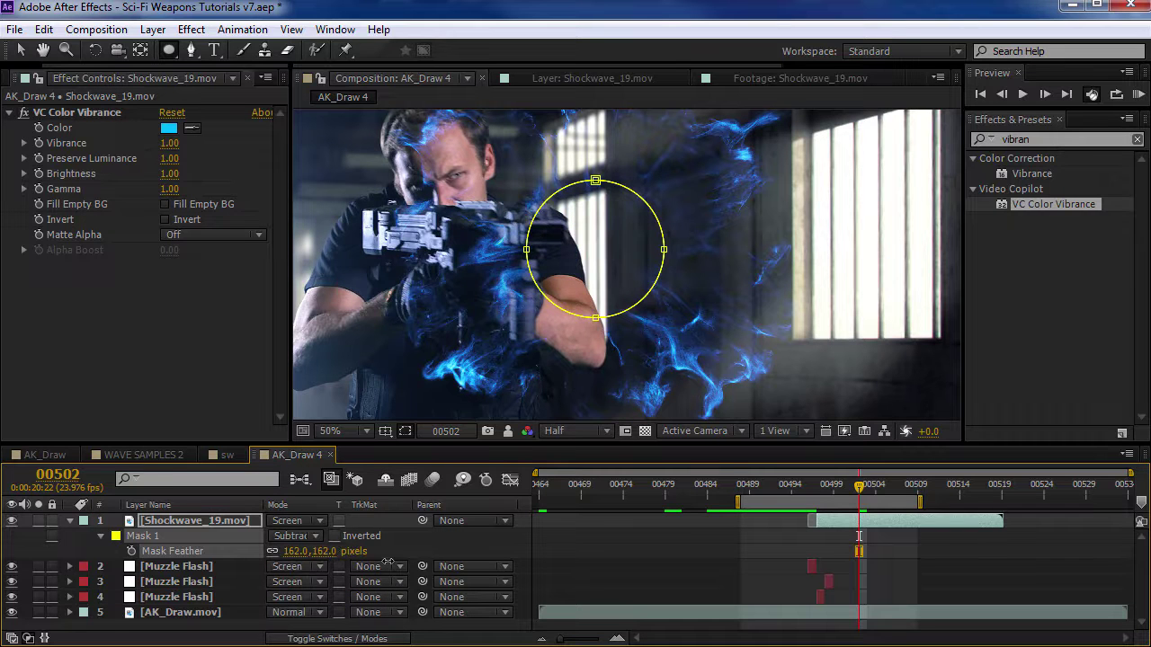
click(675, 570)
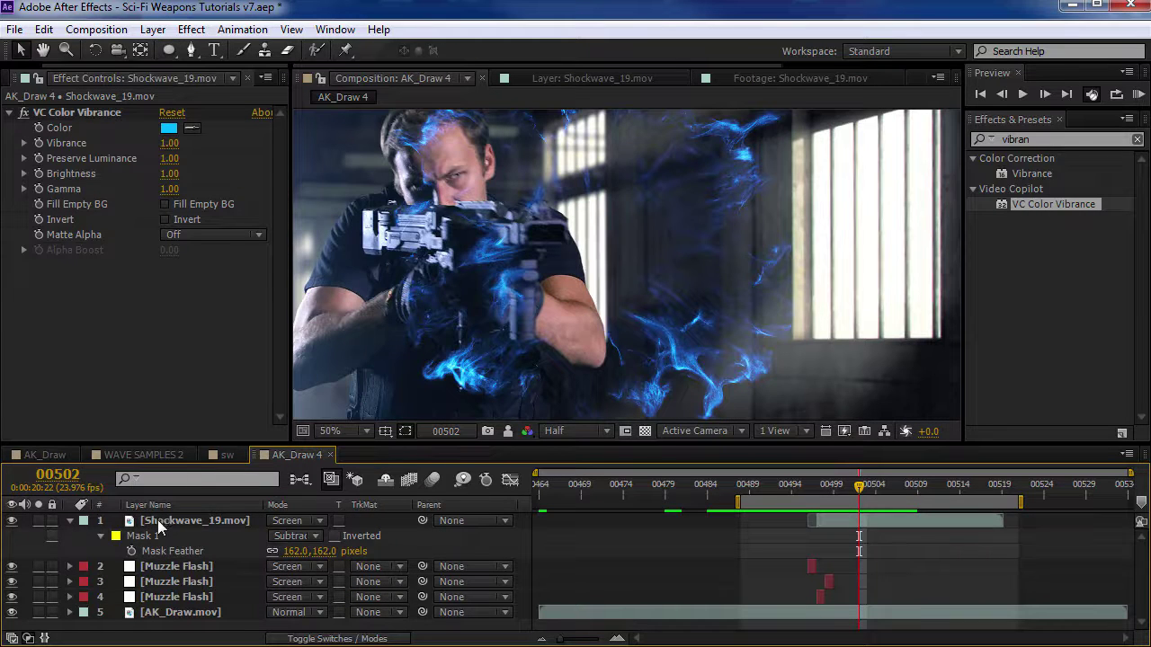
- Scale the Shockwave_19.mov layer to 122%
click(158, 520)
key(s)
key(space)
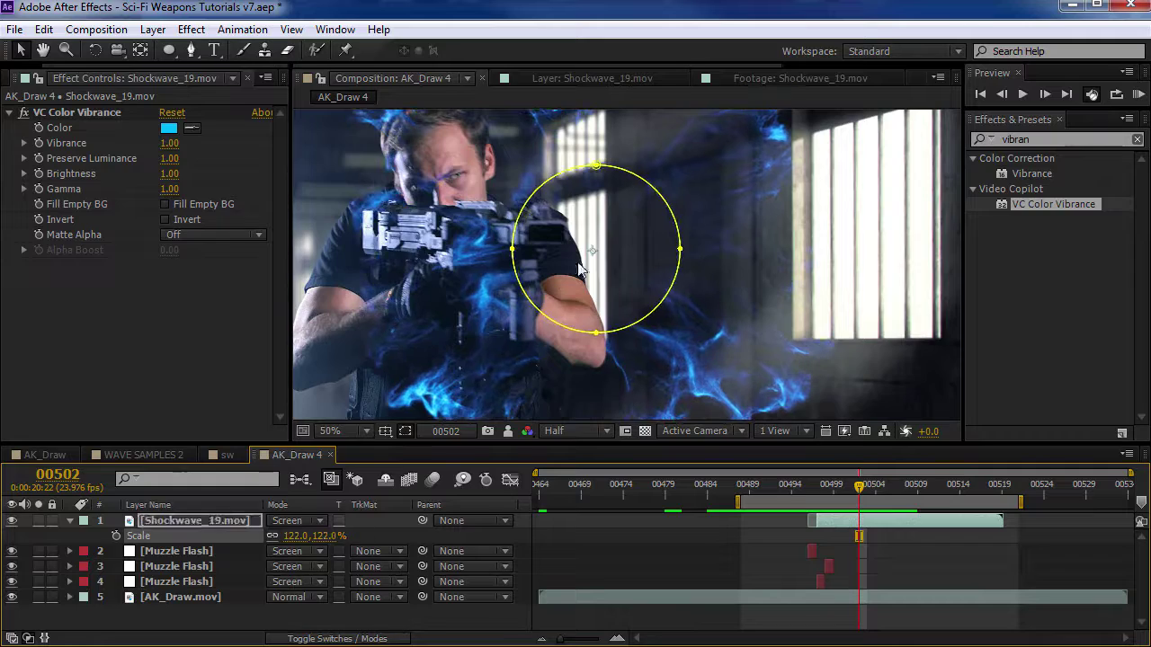
- Preview the enlarged shockwave in full view, and return to frame 00497 to play the shot
key(grave)
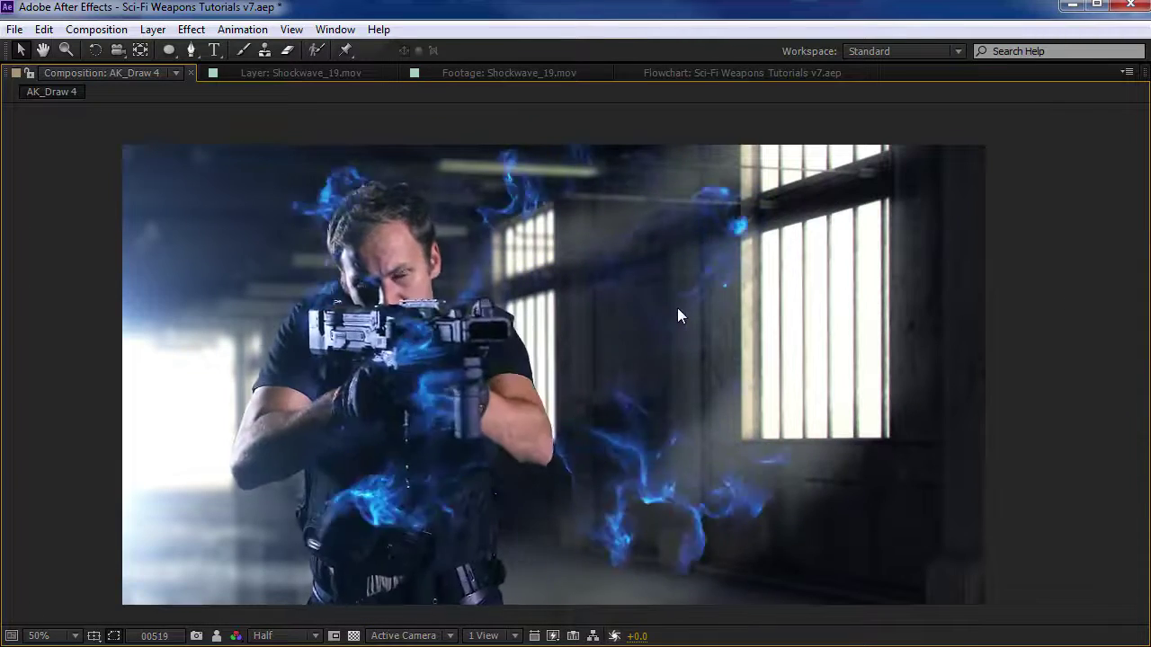
key(grave)
key(Page_Up)
key(Page_Up)
key(Page_Up)
key(Page_Up)
key(Page_Up)
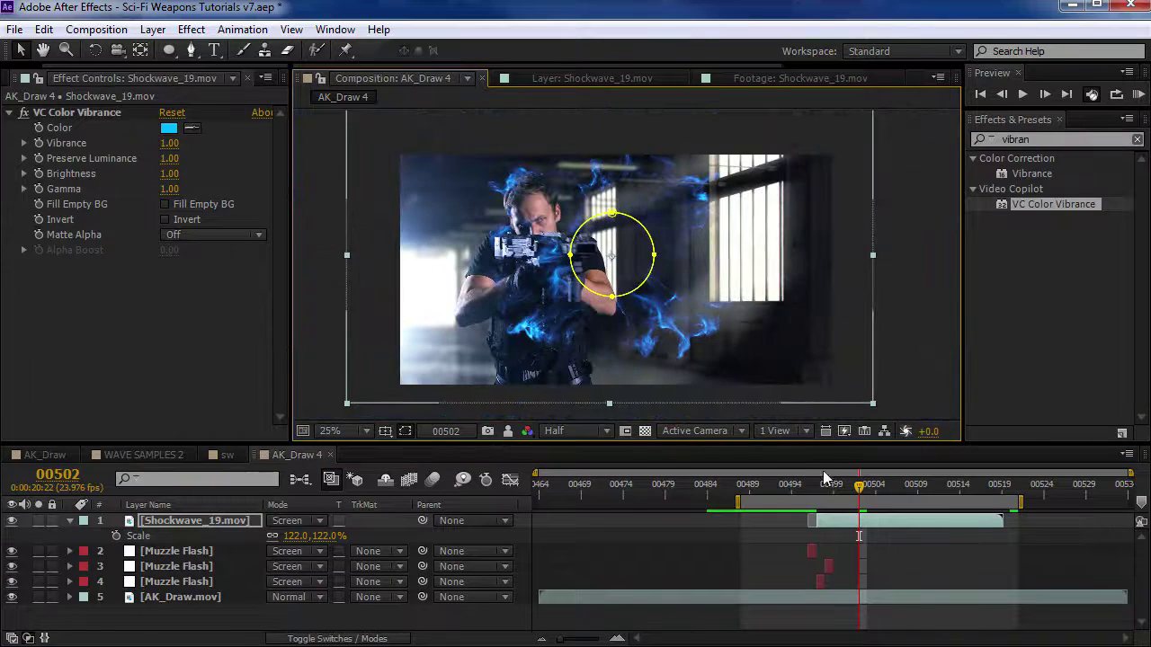
key(space)
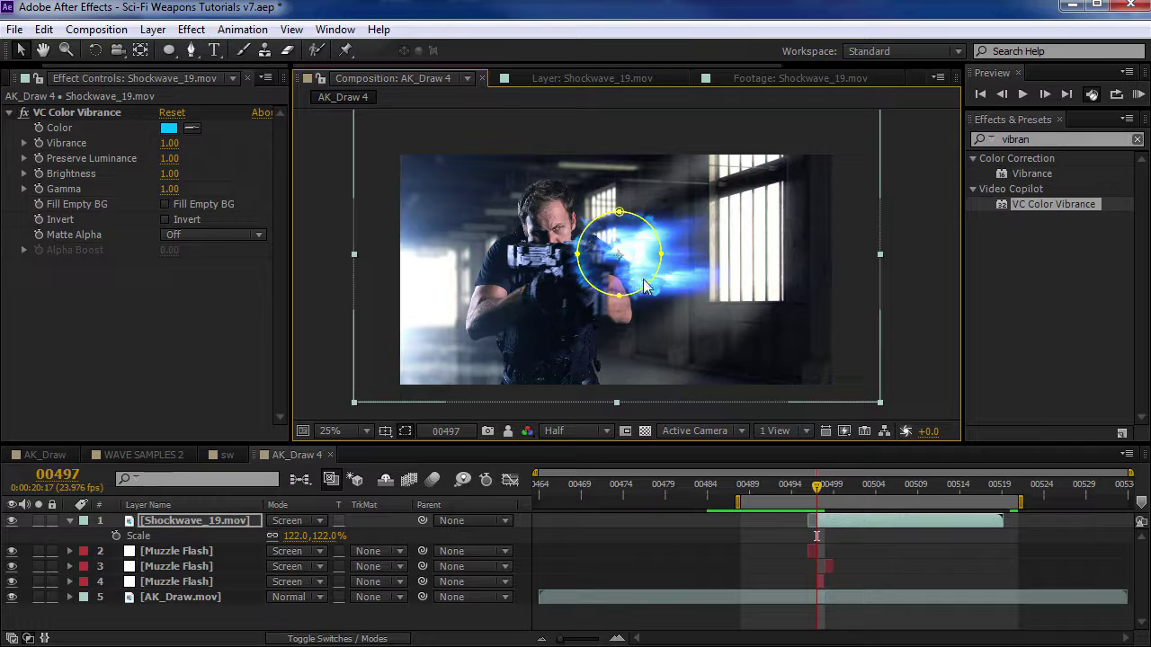
key(space)
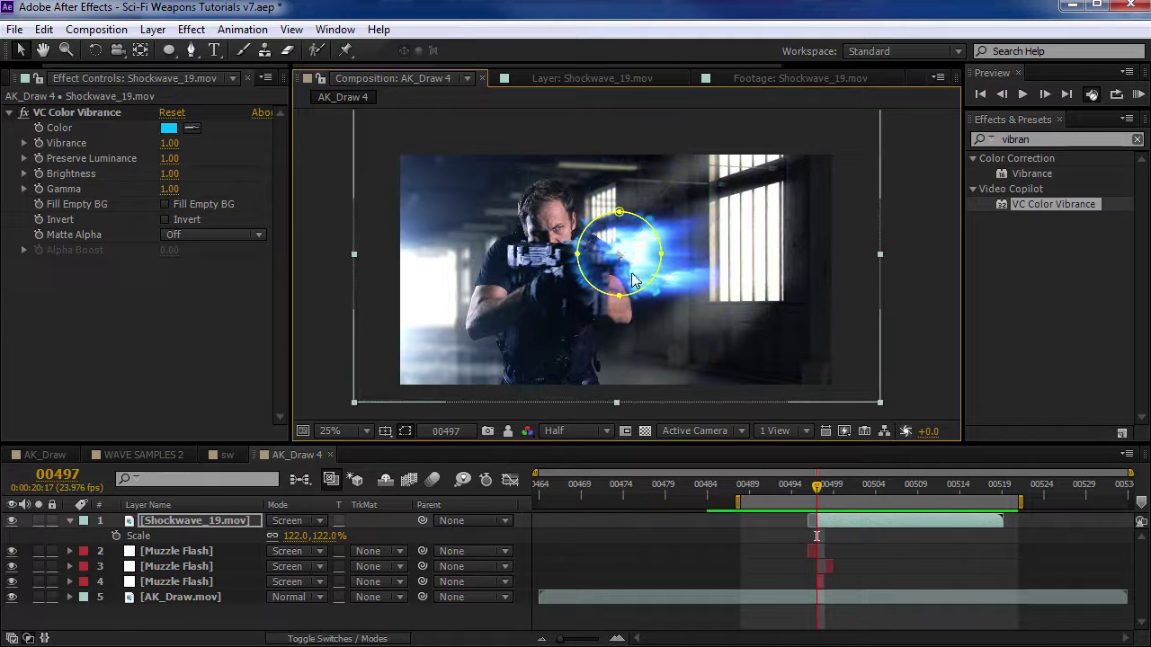
- Make Shockwave_19.mov a 3D layer and rotate it to a Y orientation of about 328°
click(350, 640)
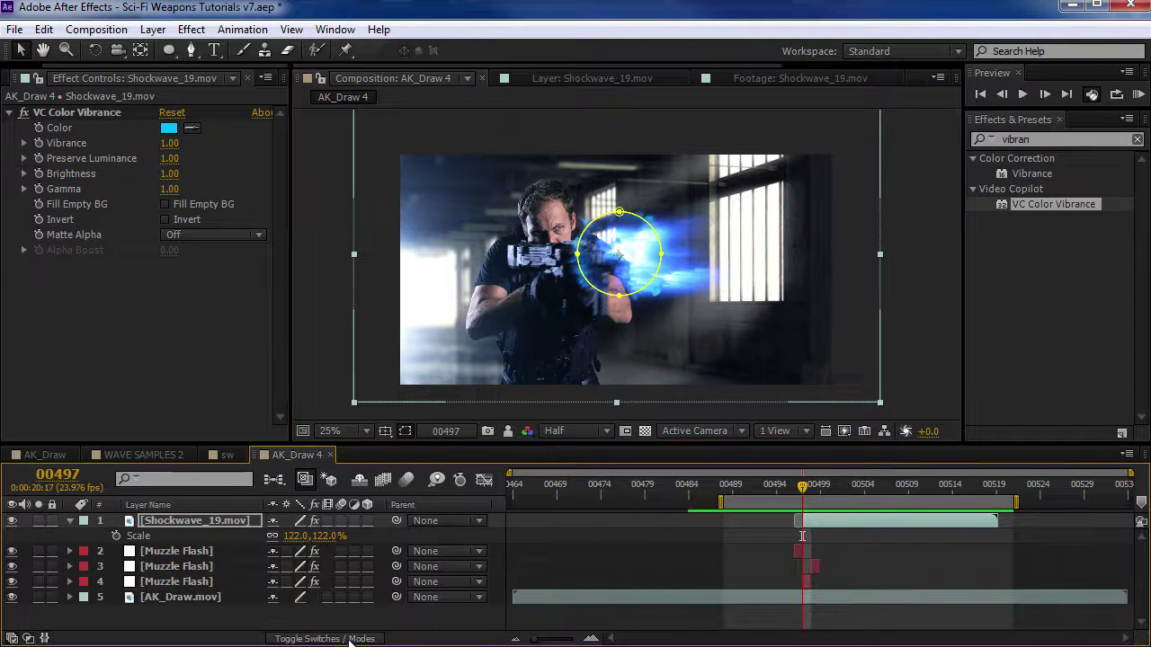
click(367, 520)
scroll(627, 266, up, 2)
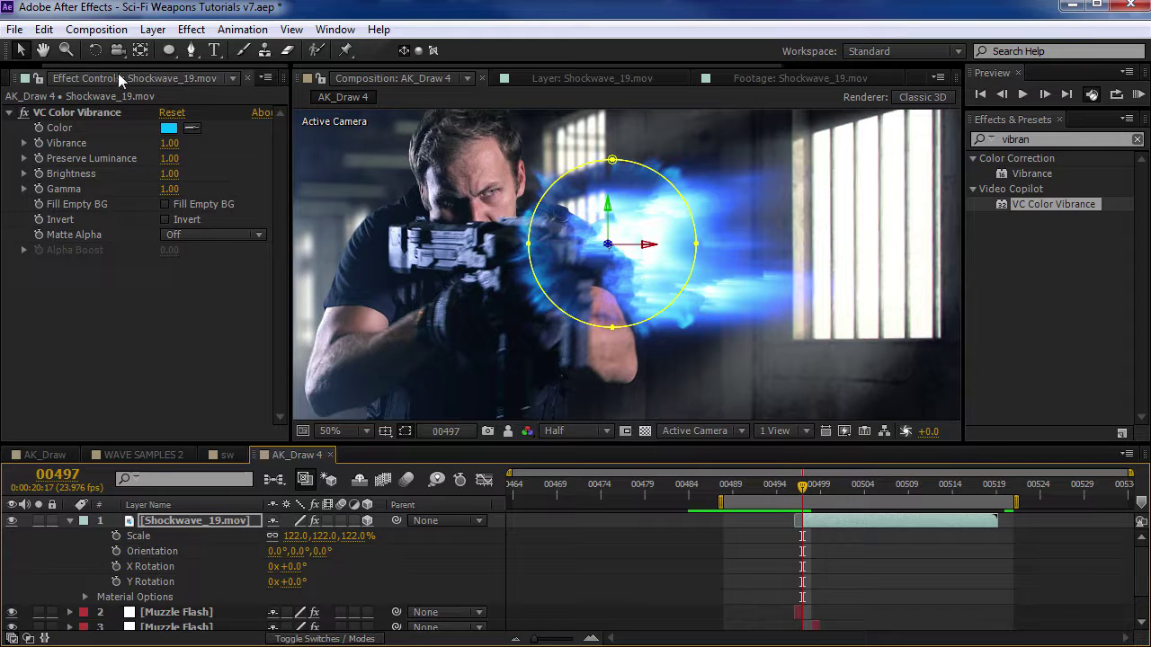
key(w)
drag(576, 243, 620, 237)
- Check the shockwave frame by frame around 00498 and refine its layer to 131.6% scale and 330° Y orientation
key(Page_Down)
key(Page_Down)
key(Page_Down)
key(Page_Down)
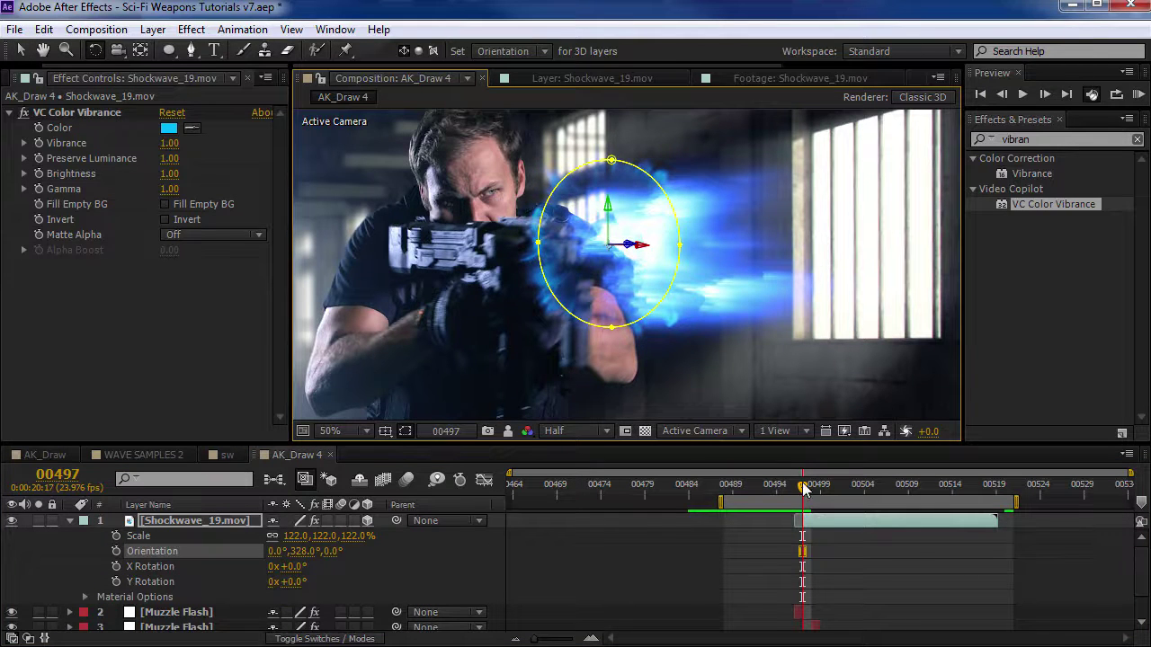
key(Page_Up)
key(Page_Up)
key(Page_Up)
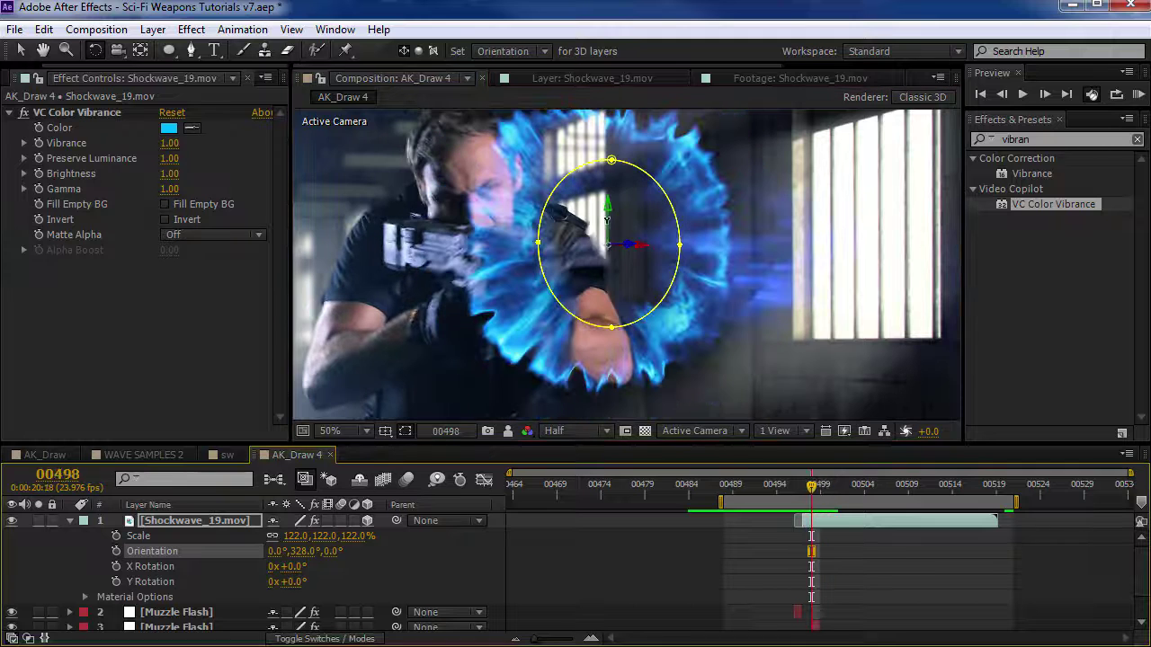
key(Page_Down)
key(v)
key(ctrl+shift+a)
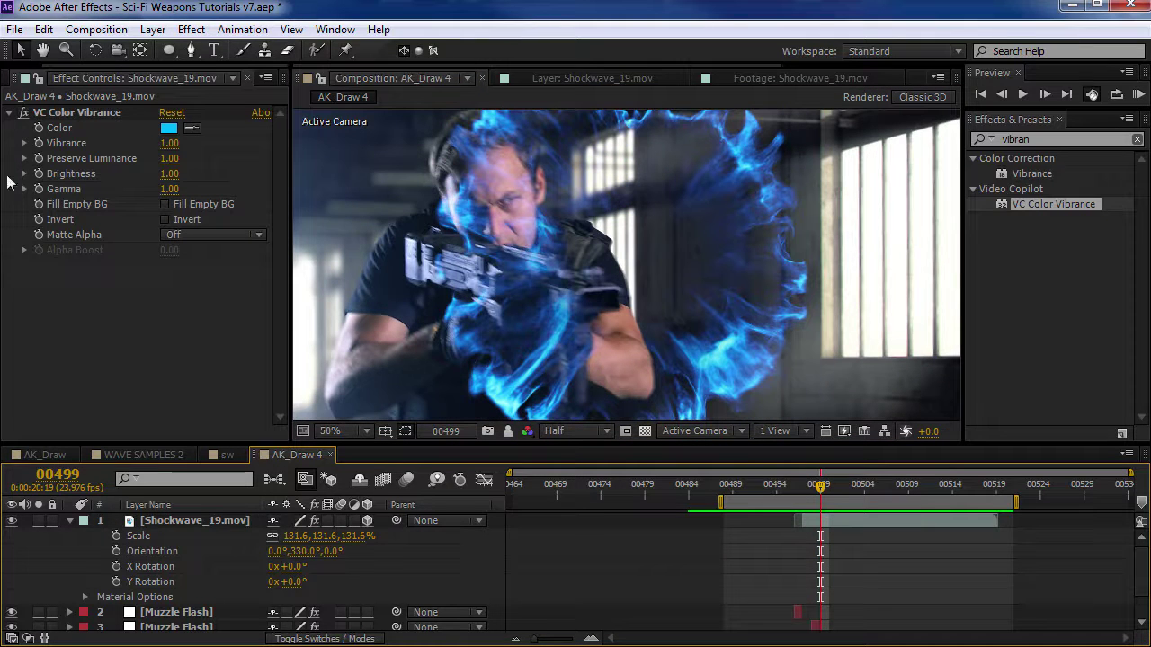
- Raise the VC Color Vibrance brightness to 1.29, lower its gamma, and preview the shot
click(77, 111)
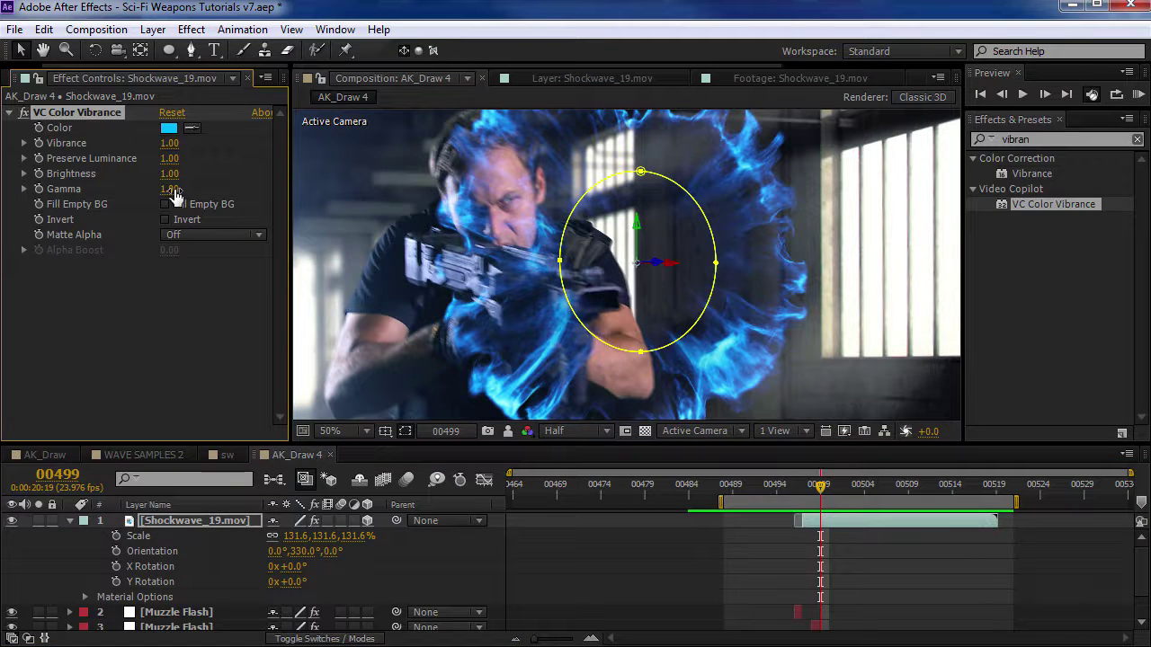
mouse_move(169, 188)
mouse_down()
mouse_move(185, 175)
mouse_move(167, 174)
mouse_move(163, 189)
mouse_up()
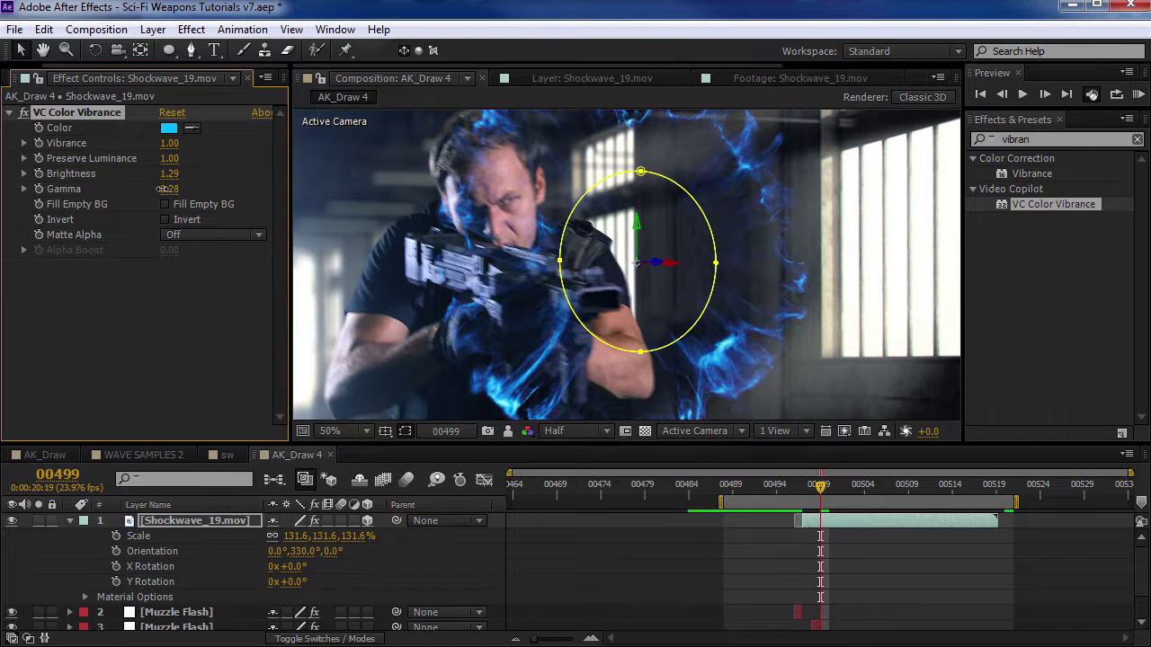
key(KP_0)
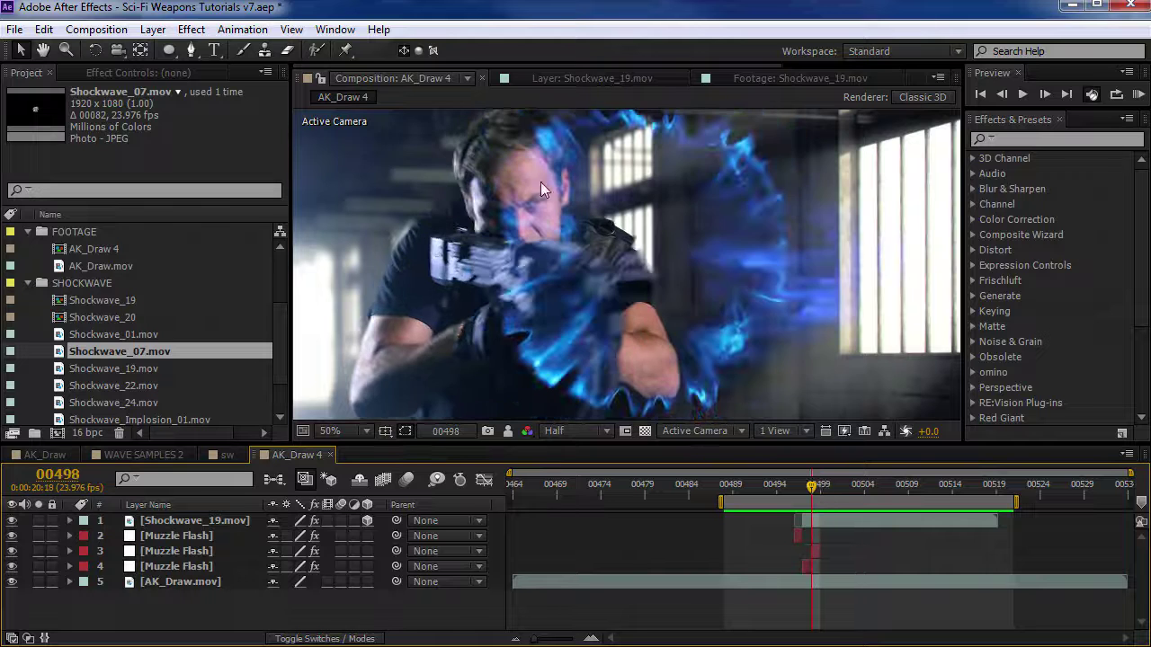
key(space)
- Look through the WAVE SAMPLES 2 composition around frame 00551 and return to AK_Draw 4
click(137, 451)
drag(989, 484, 834, 498)
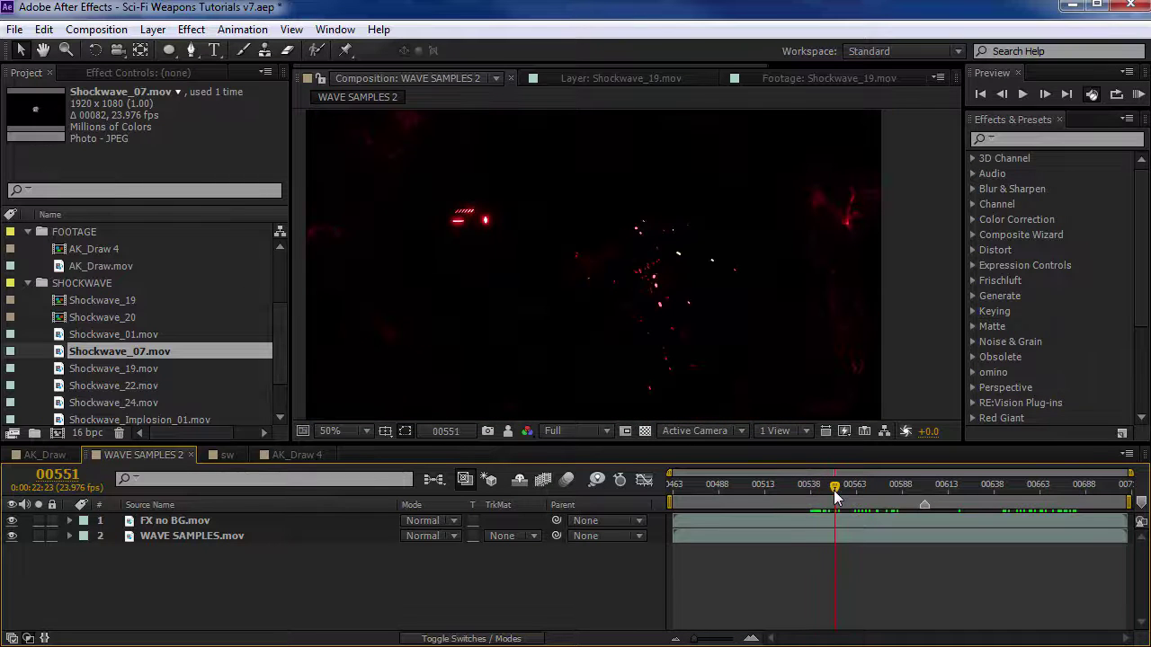
click(285, 454)
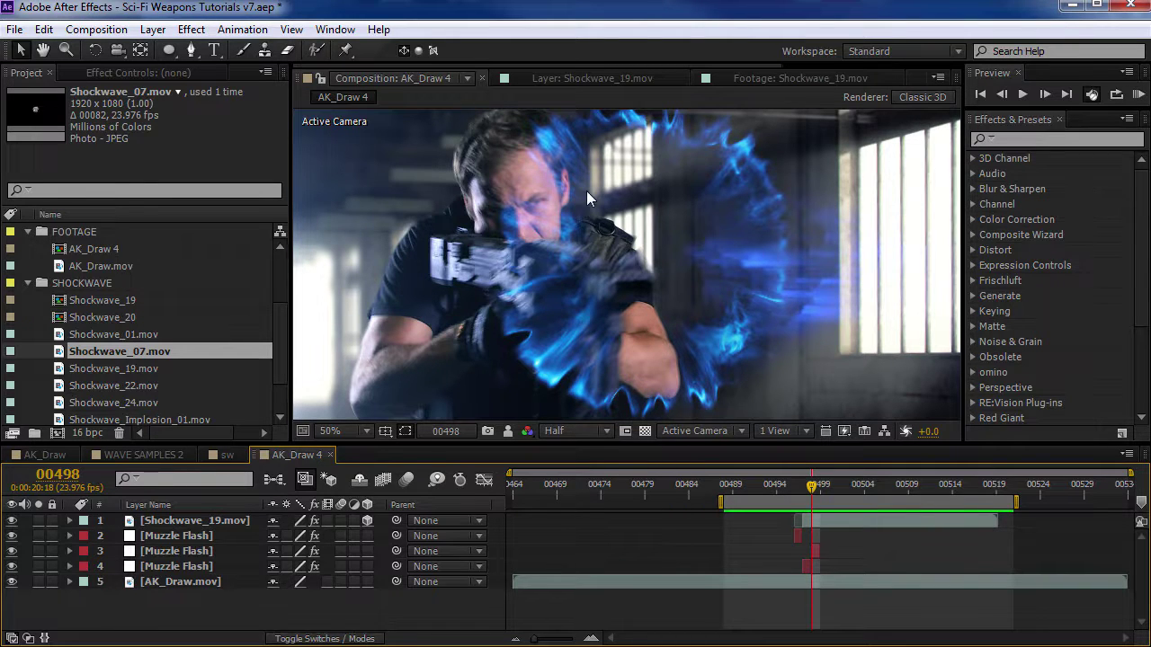
- Create a new composition from Shockwave_22.mov and scrub it to frame 00032
click(127, 385)
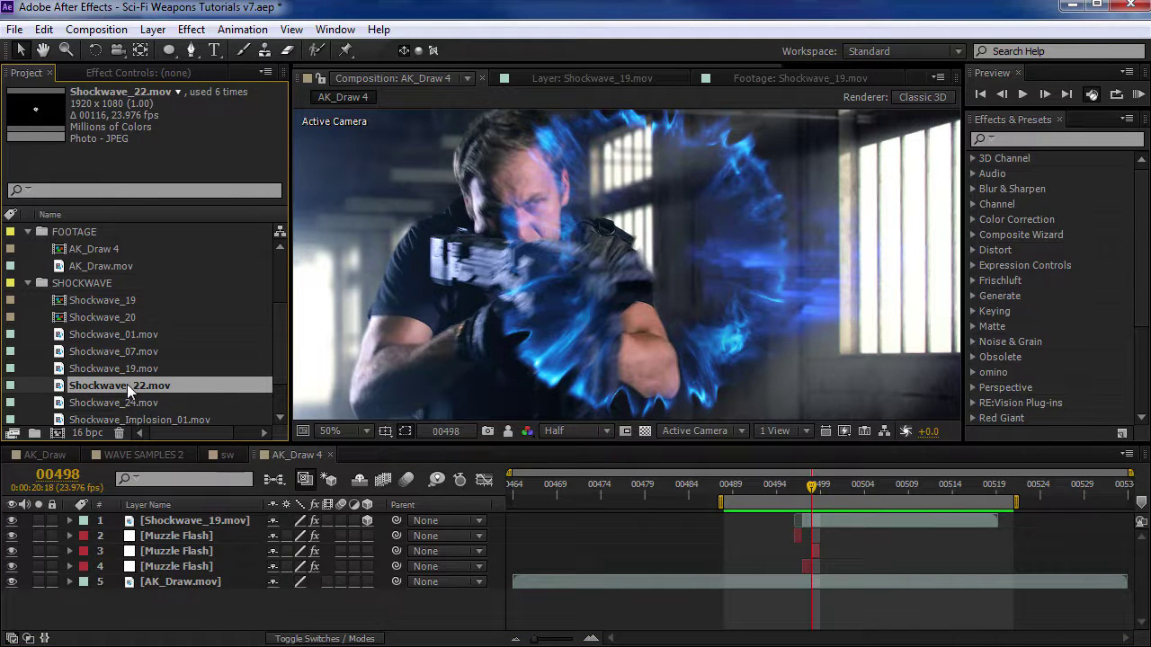
scroll(127, 384, down, 1)
drag(144, 350, 58, 433)
drag(559, 495, 700, 486)
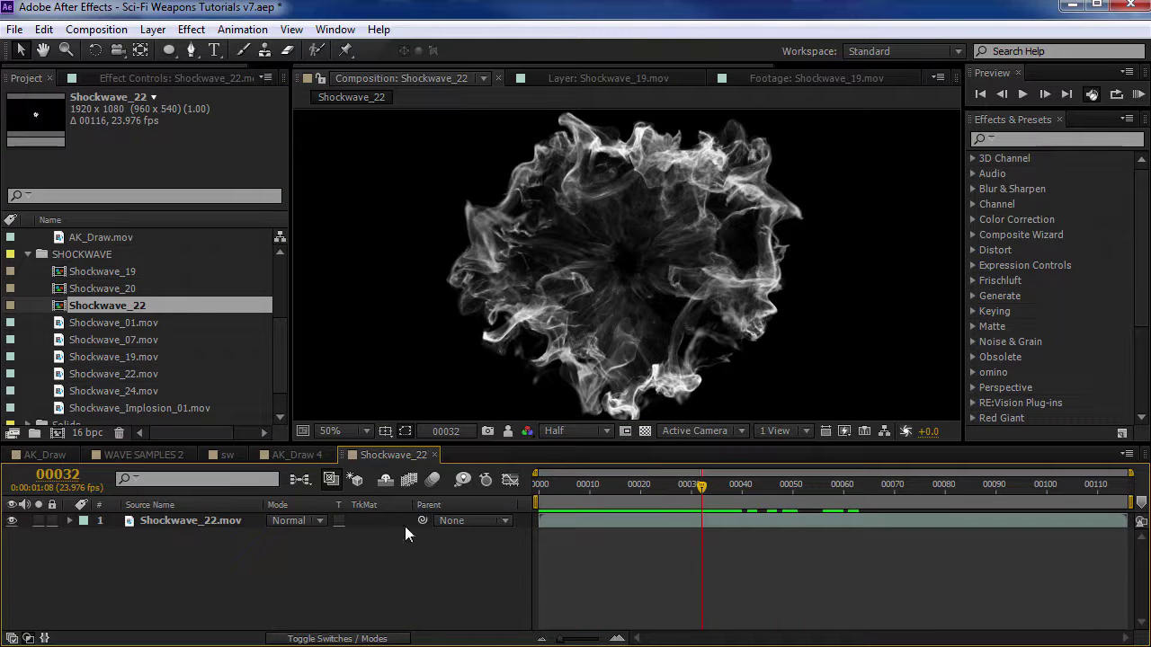
- Time-stretch the Shockwave_22.mov layer to 50% and scrub to frame 00031 to check the faster motion
click(236, 527)
right_click(357, 143)
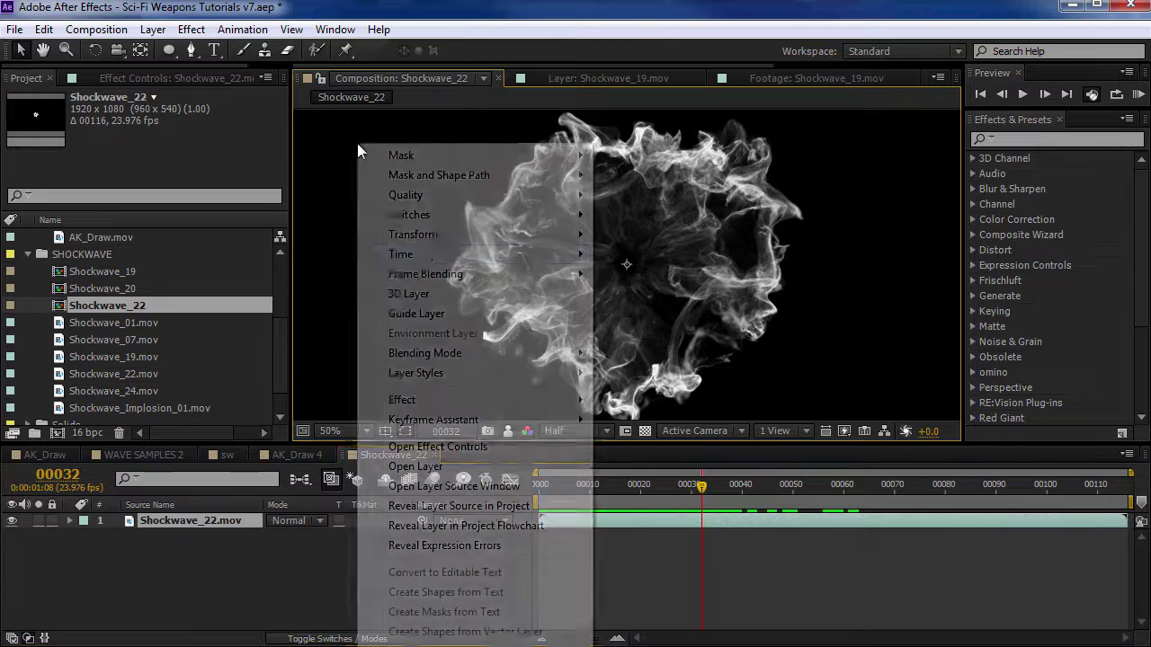
mouse_move(422, 253)
click(649, 294)
text(50)
key(Return)
key(comma)
key(comma)
drag(702, 486, 661, 515)
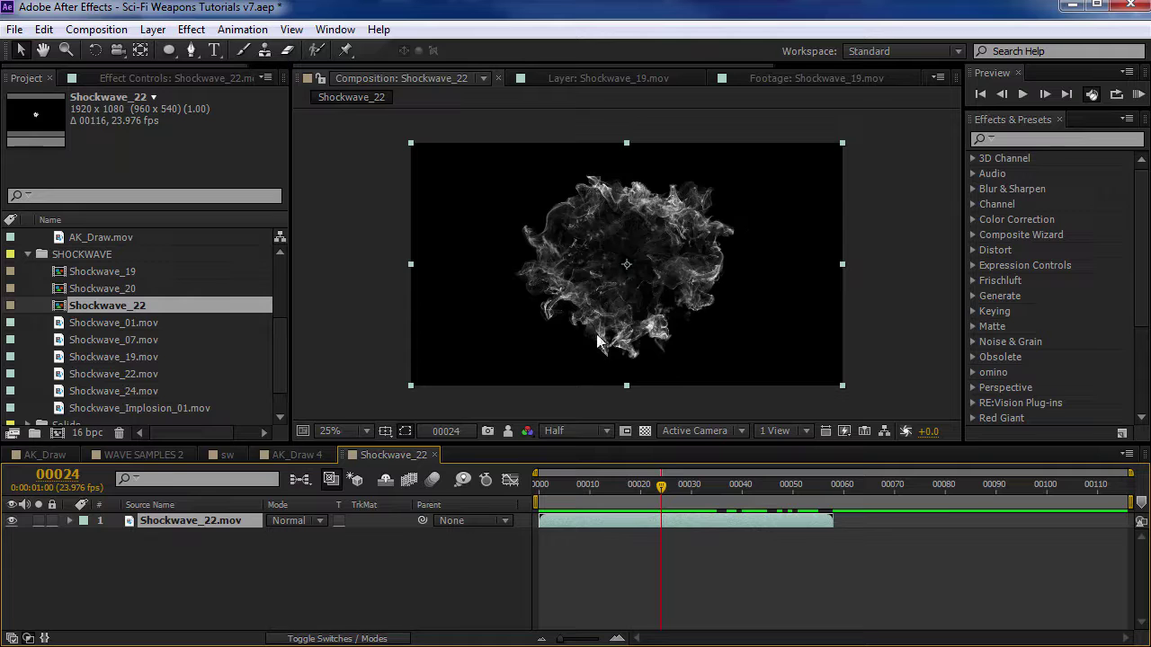
drag(611, 486, 695, 490)
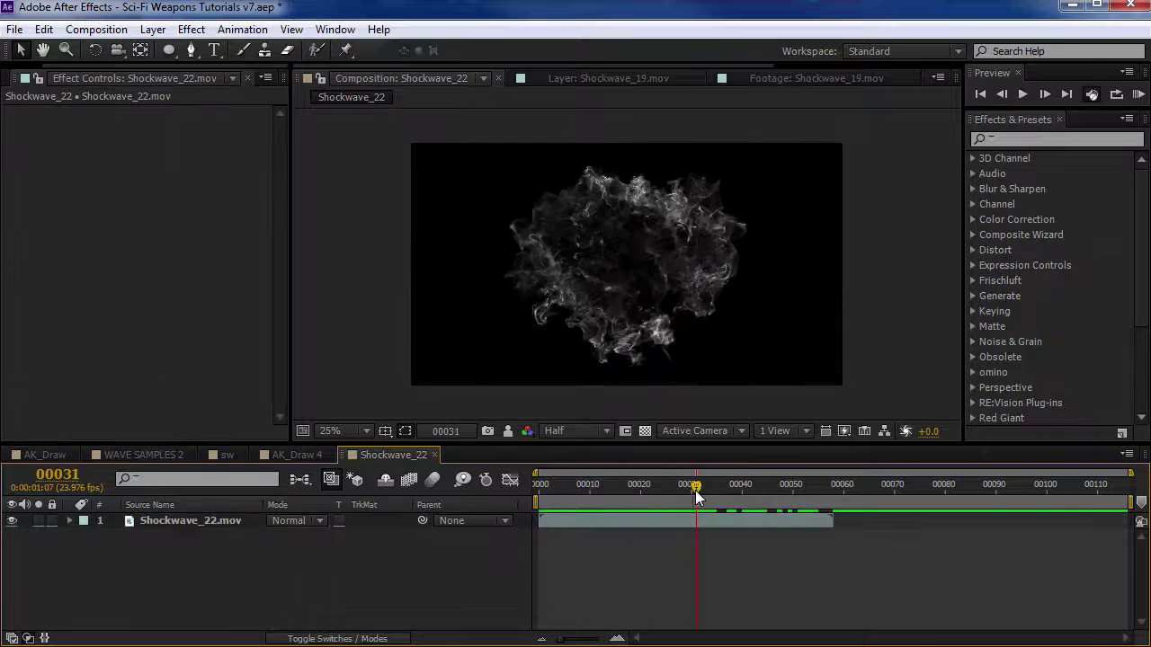
- Apply Polar Coordinates to Shockwave_22.mov with 100% interpolation and Polar to Rect conversion, and scrub to frame 00029
click(1055, 140)
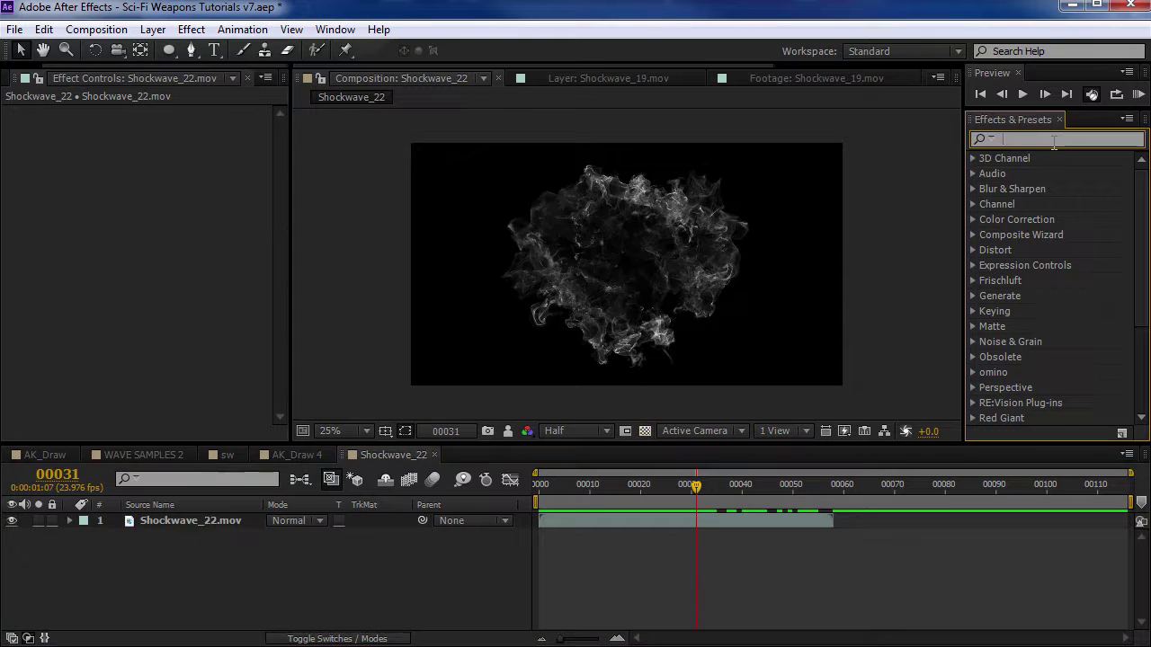
text(polar)
drag(1074, 180, 737, 222)
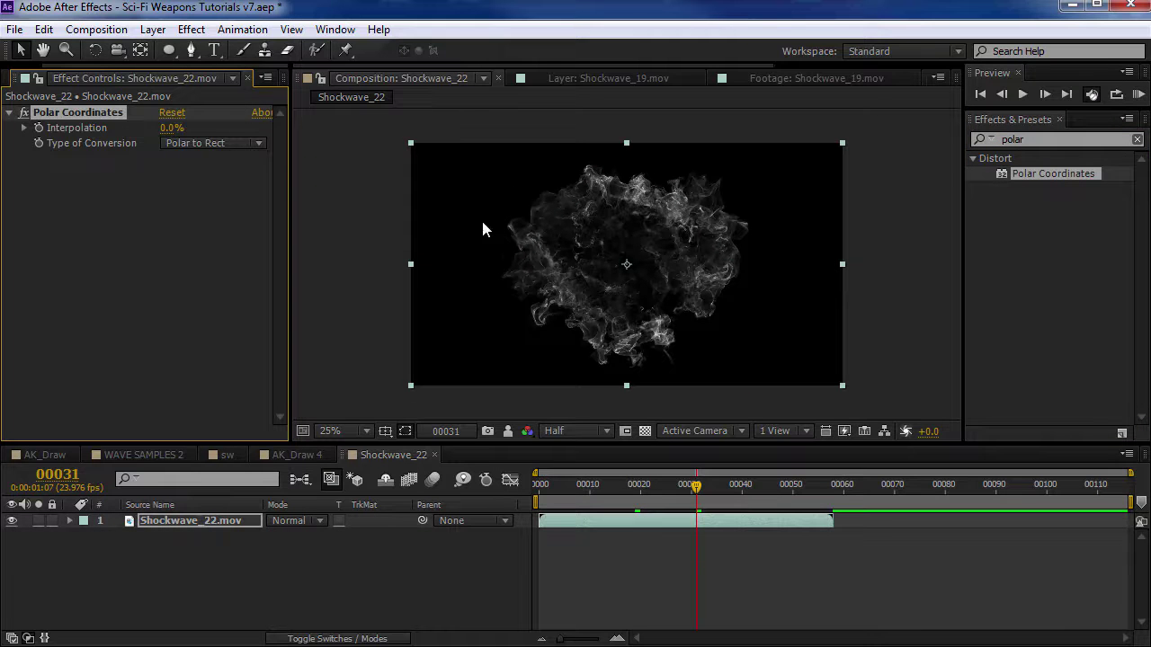
drag(167, 129, 371, 185)
drag(624, 475, 686, 522)
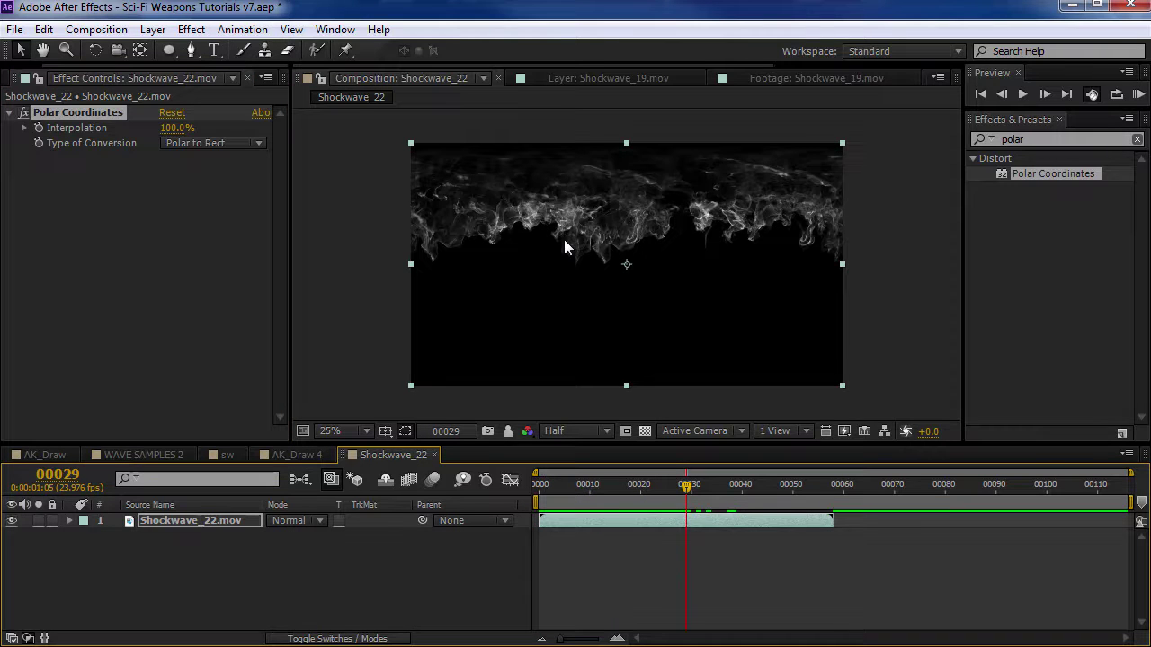
- Apply Motion Tile to Shockwave_22.mov with a Tile Width of 50, and scrub to frame 00020 to check the tiling
click(989, 139)
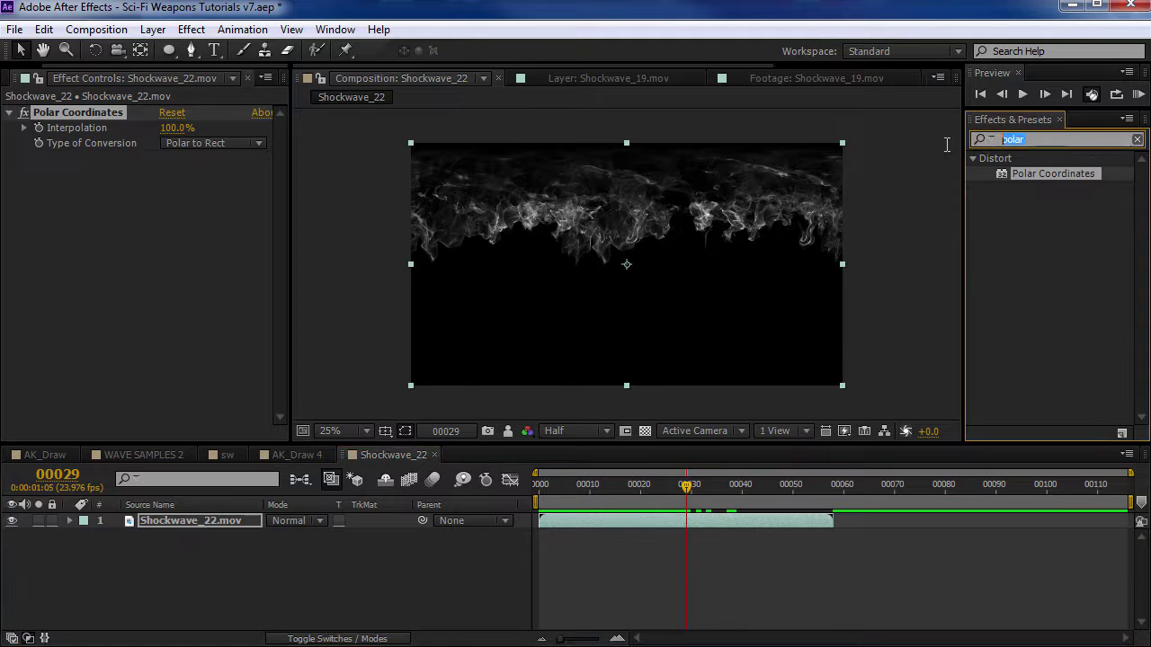
text(motion)
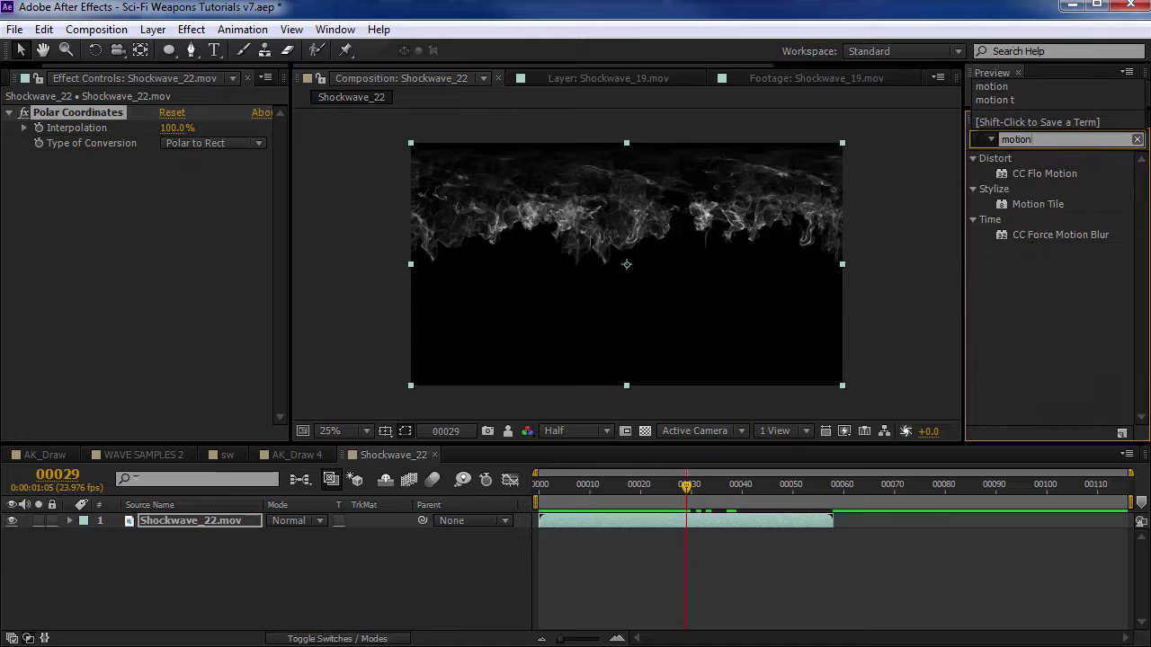
drag(1036, 204, 415, 249)
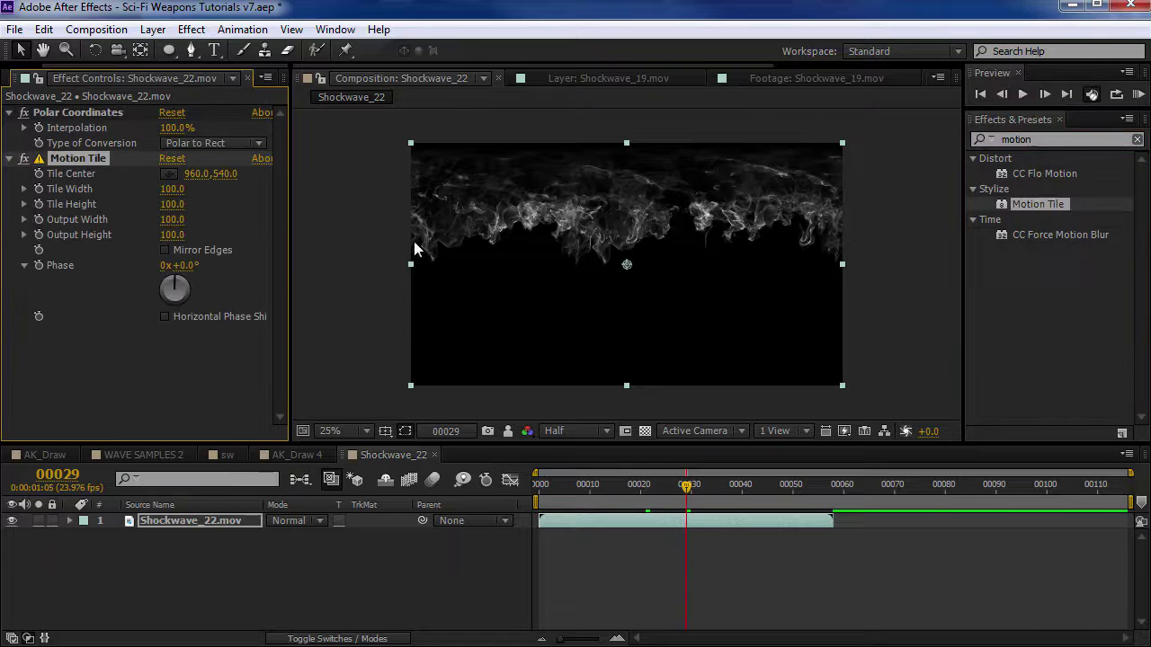
mouse_move(171, 187)
mouse_down()
mouse_move(142, 191)
mouse_move(167, 191)
mouse_up()
click(169, 189)
text(50)
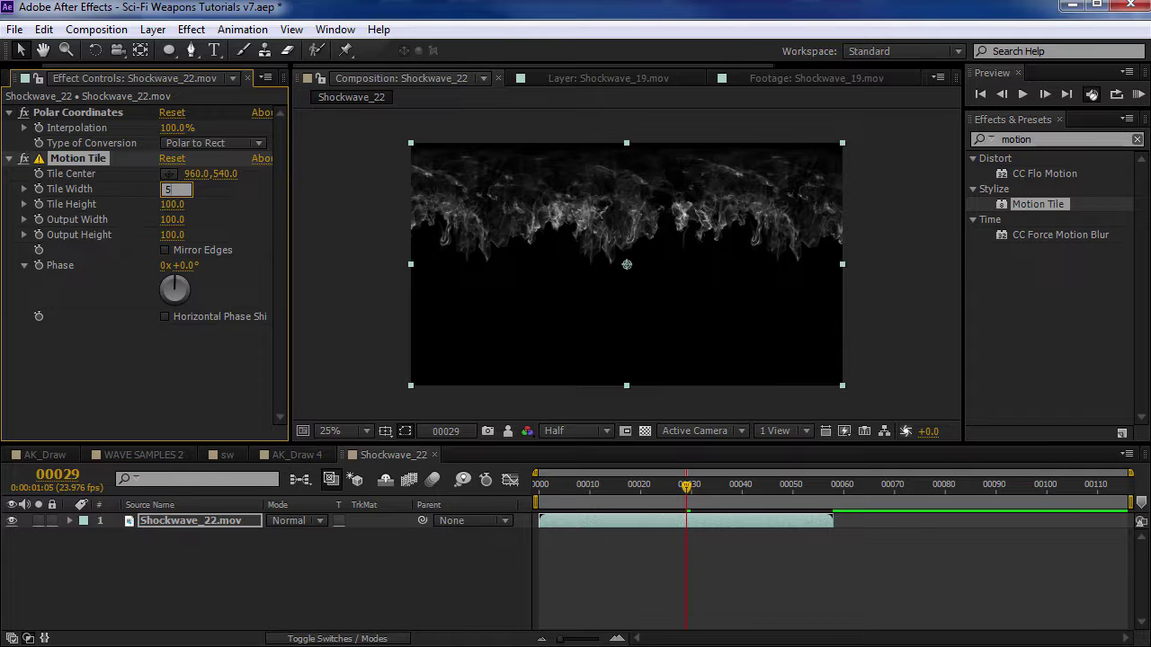
key(Return)
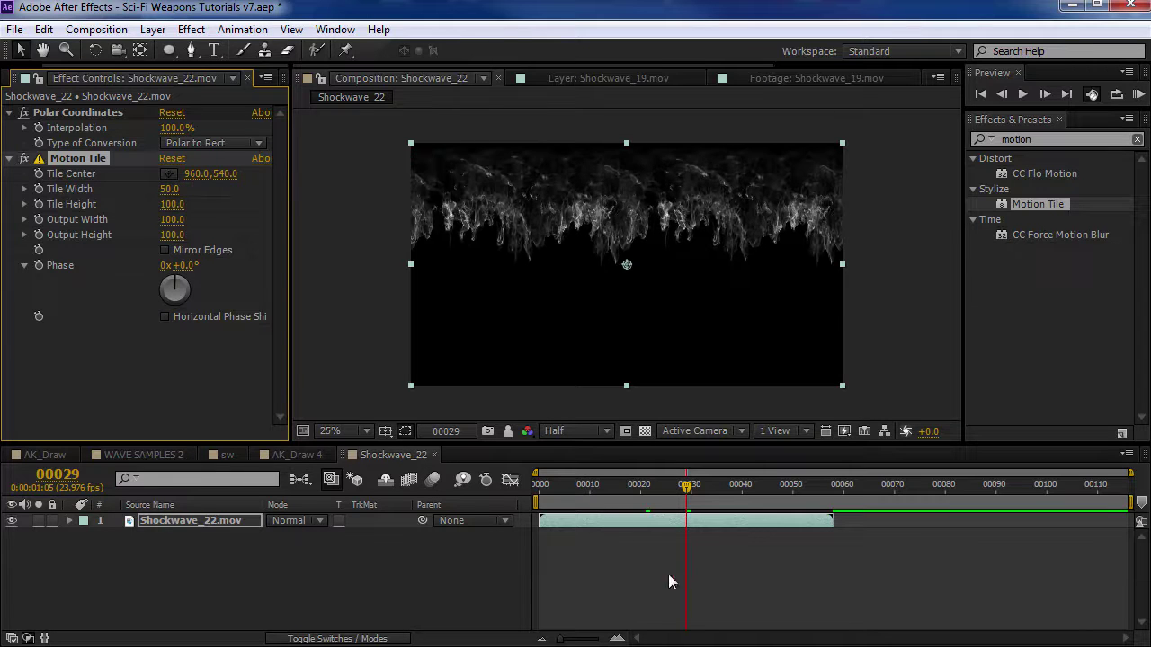
key(KP_0)
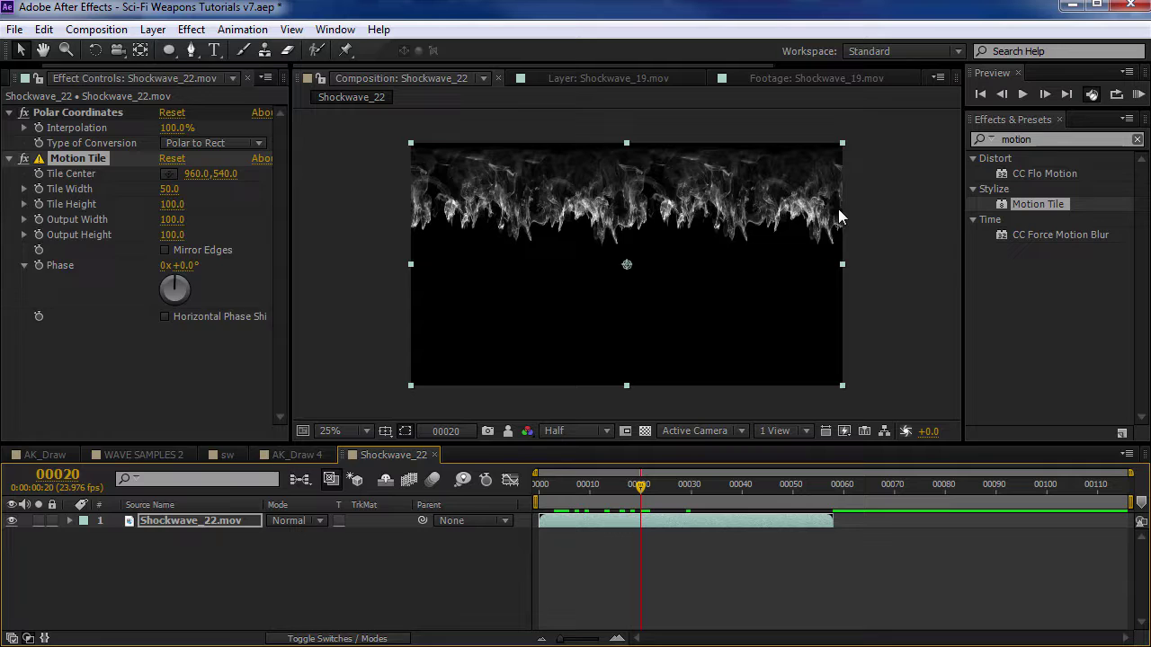
click(9, 158)
- Add a second Polar Coordinates below Motion Tile with Rect to Polar conversion and 100% interpolation, and scrub to frame 00031
click(1013, 142)
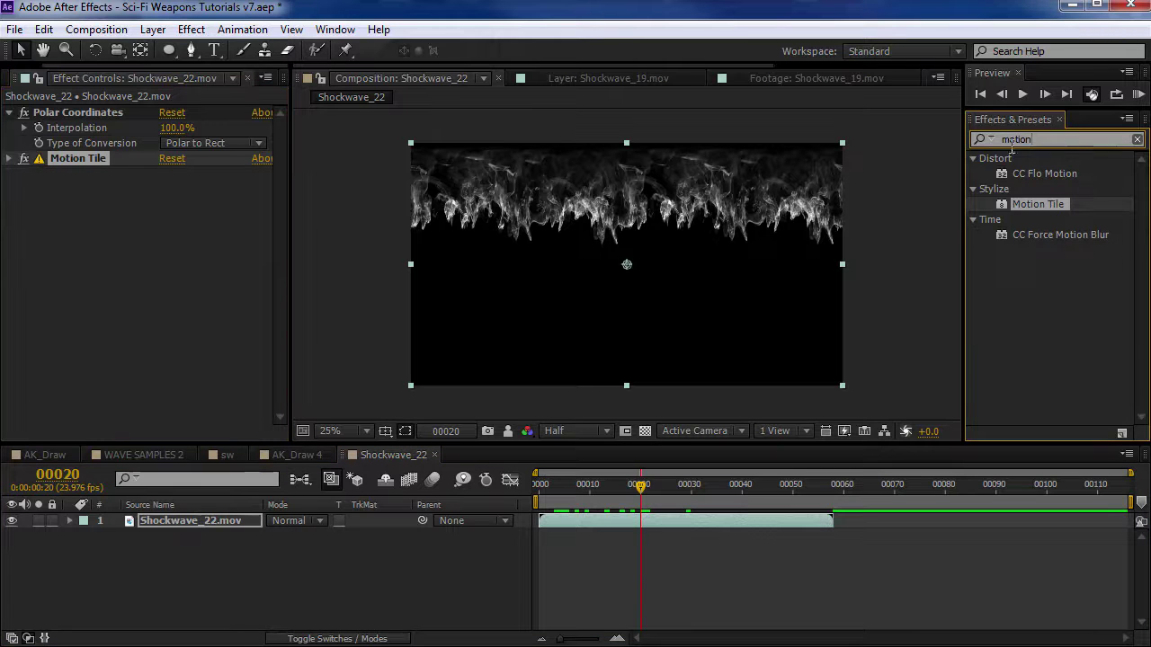
text(polar)
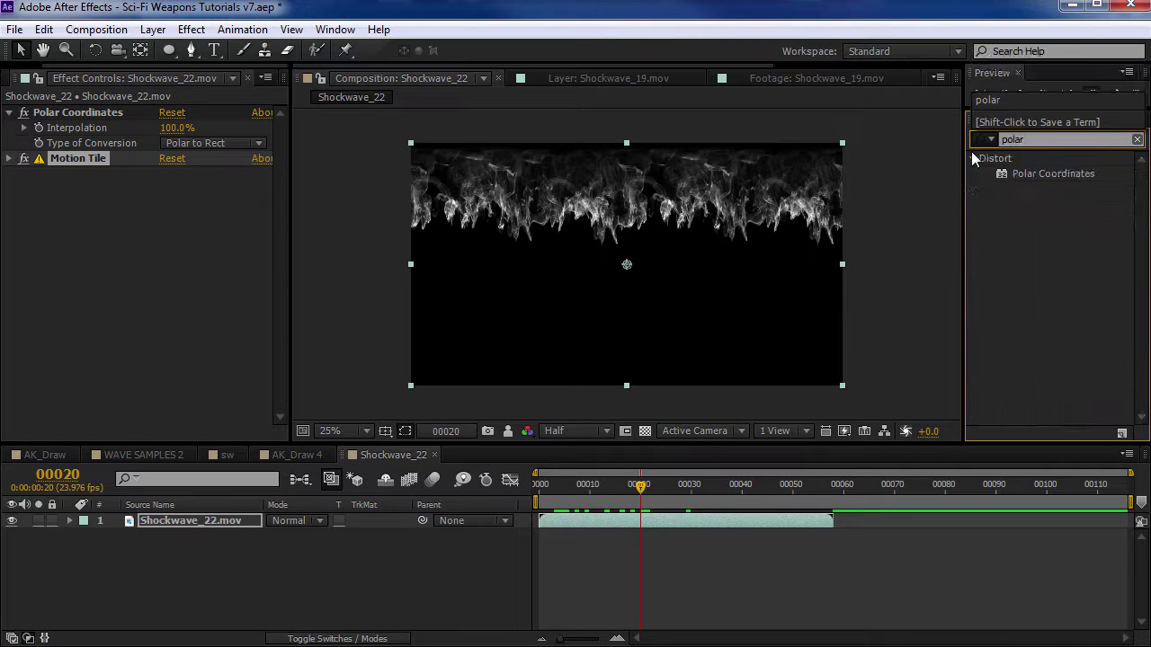
drag(1062, 173, 90, 207)
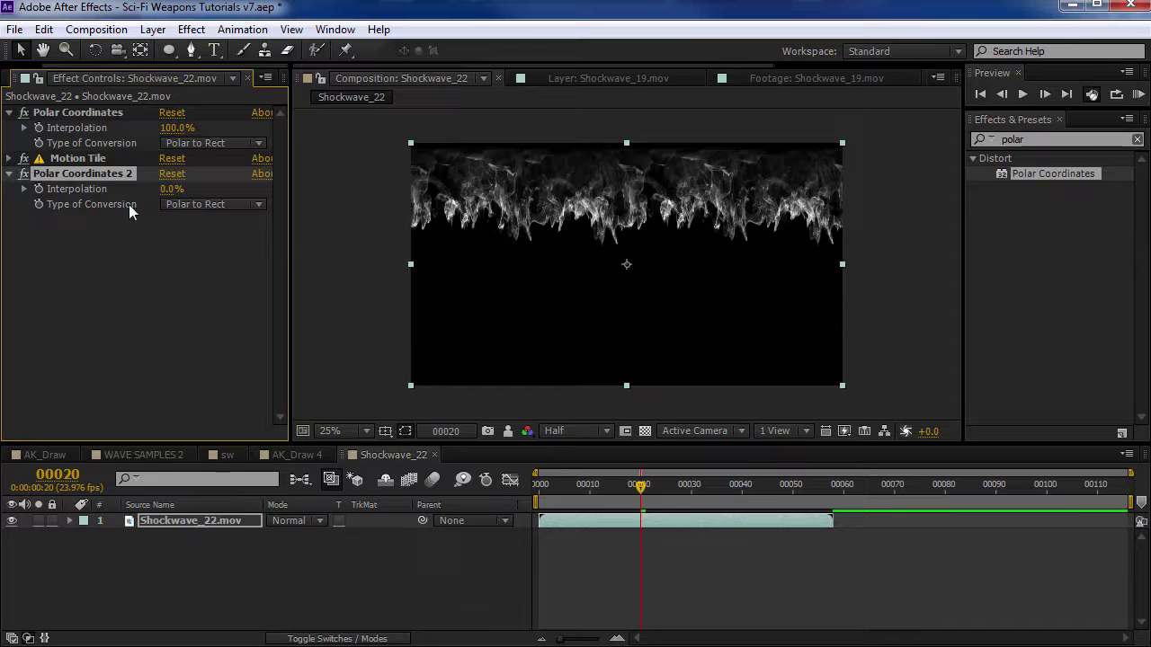
click(207, 205)
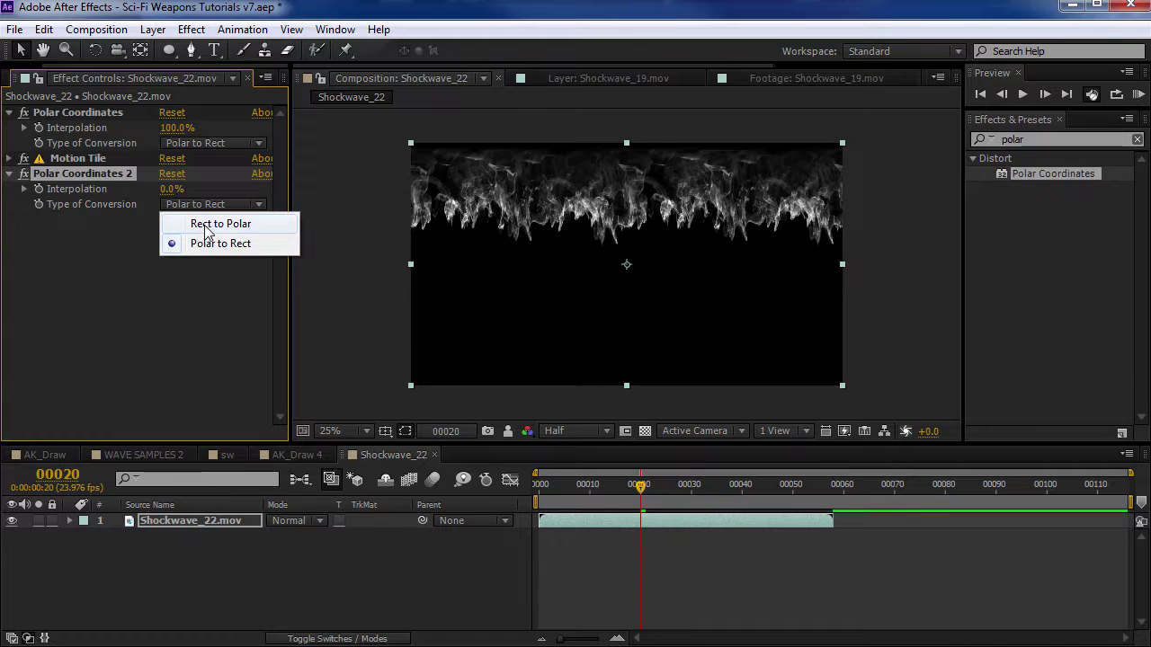
click(206, 224)
drag(167, 189, 299, 189)
key(period)
key(period)
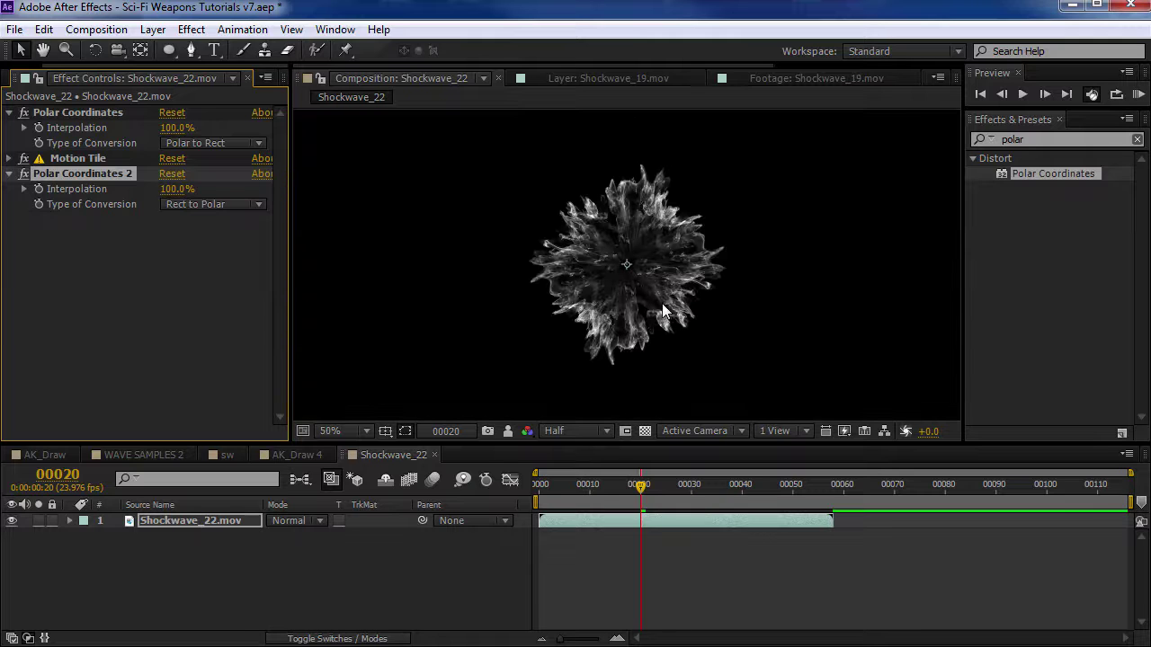
drag(589, 483, 697, 497)
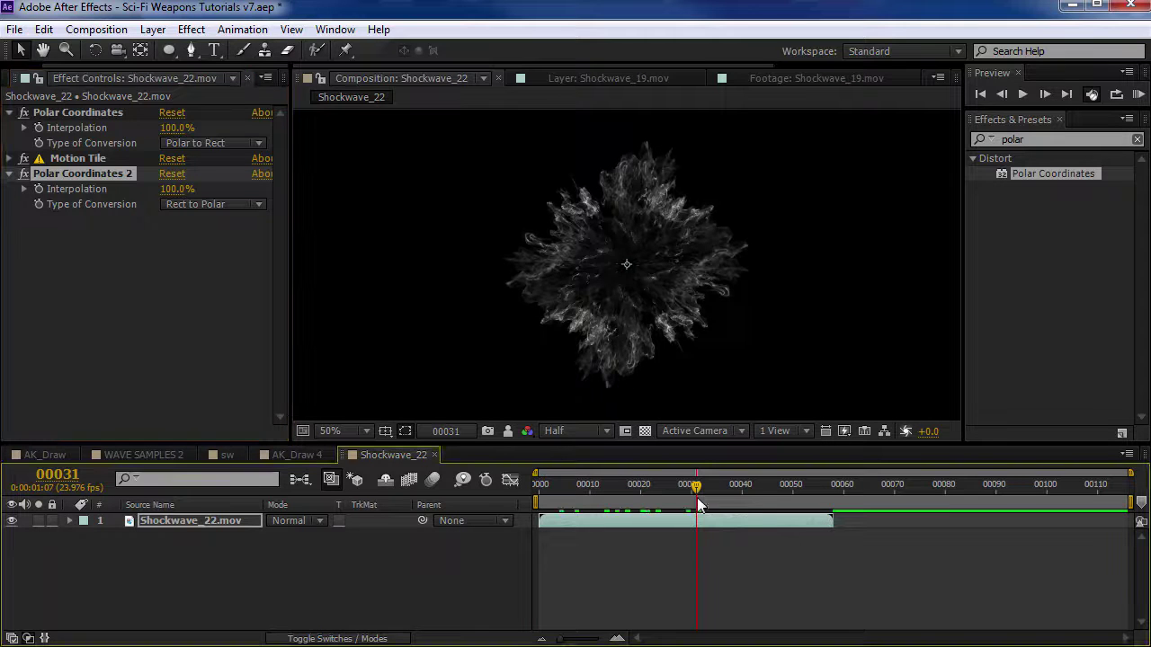
- Try Motion Tile's Tile Width at 100 and at 56, scrubbing to frame 00026 to compare the explosion shape
click(9, 159)
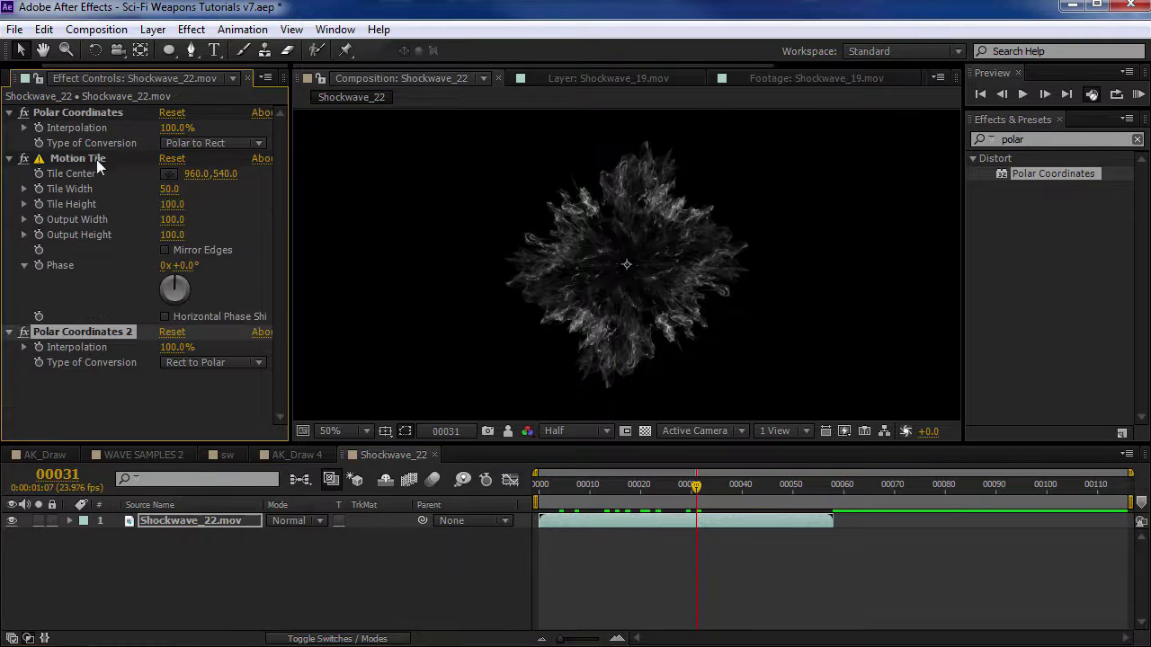
click(96, 159)
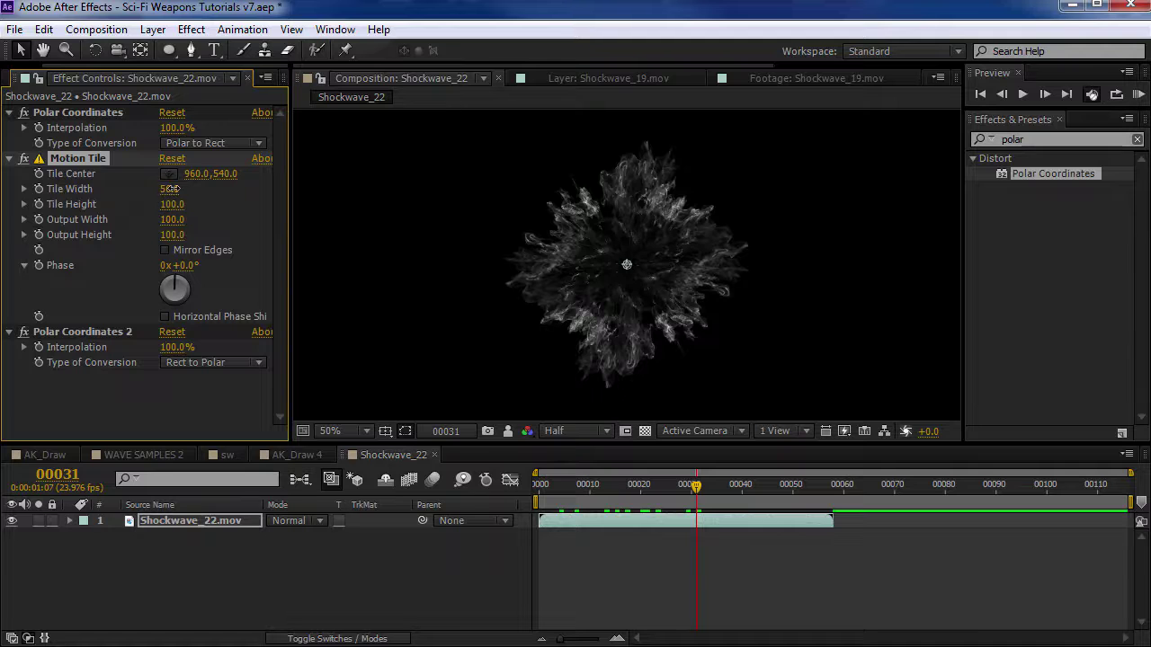
drag(170, 189, 221, 187)
drag(593, 489, 671, 489)
click(172, 189)
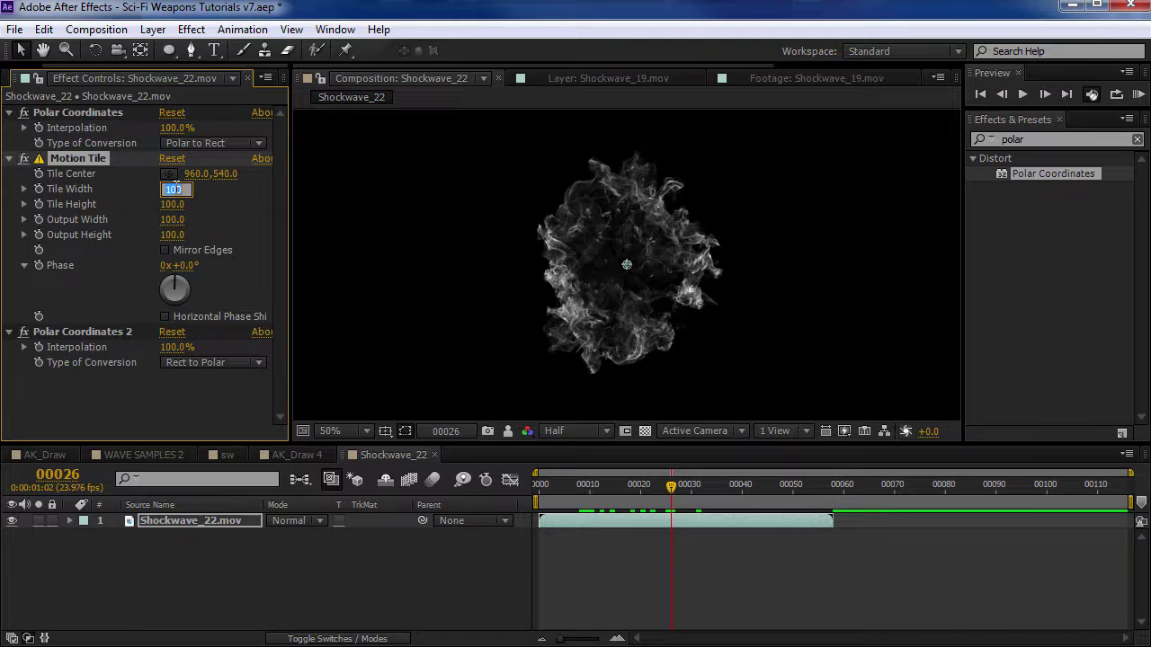
text(56)
key(Return)
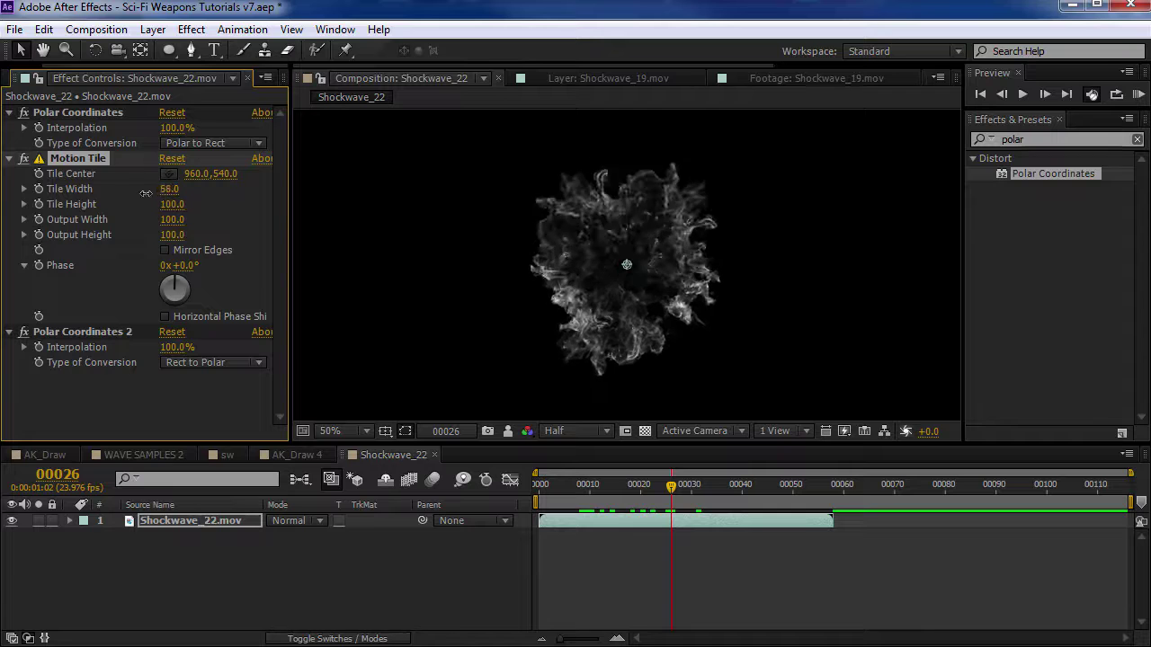
- Set Motion Tile's Tile Width back to 50 and scrub to frame 00020
click(169, 189)
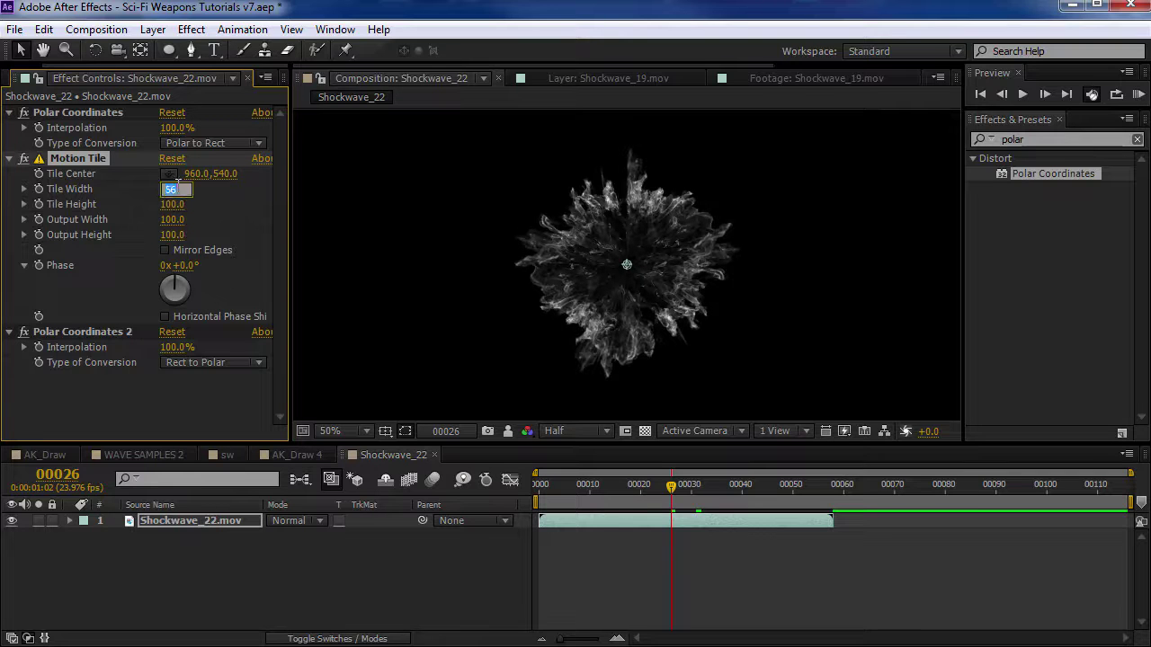
text(50)
key(Return)
drag(563, 486, 639, 494)
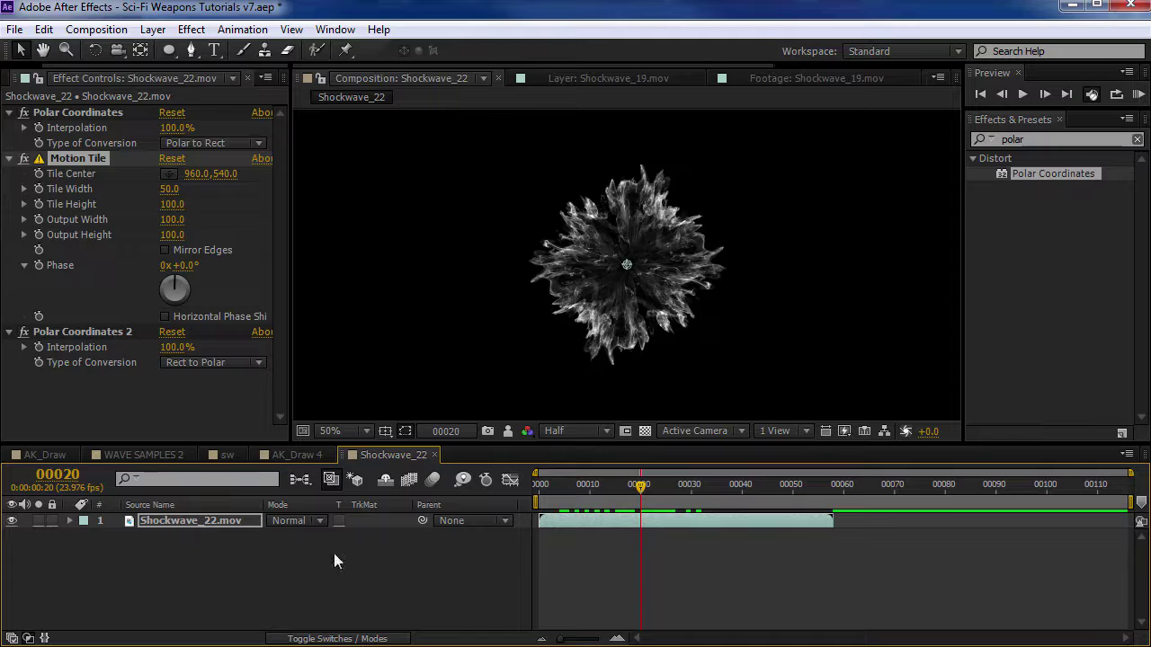
- Show the layer switches and turn Shockwave_22.mov's effects off and on to compare the original with the tiled version
click(330, 639)
click(313, 521)
click(313, 521)
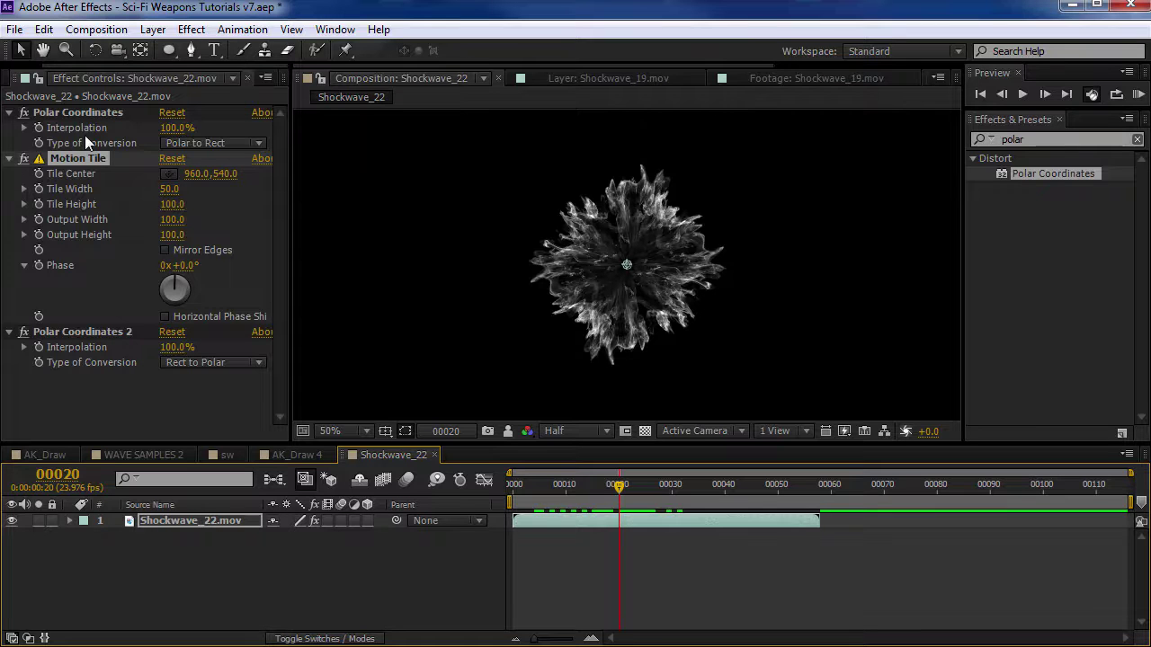
- Add the Transform effect to Shockwave_22.mov between Motion Tile and the second Polar Coordinates
click(1016, 141)
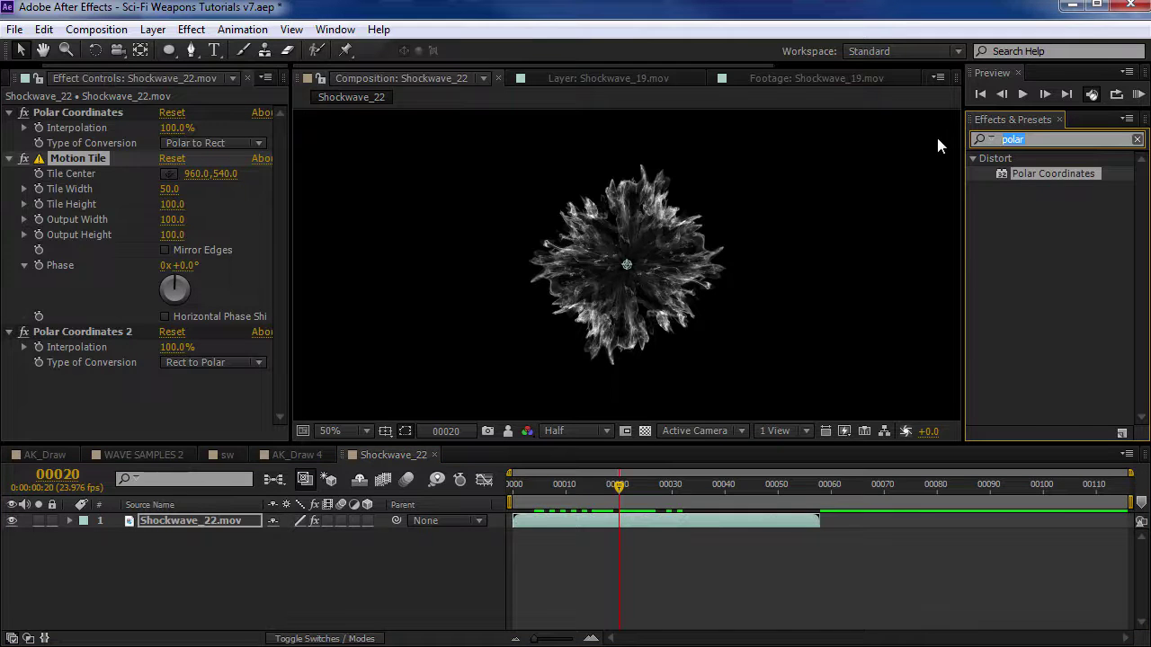
text(tran)
drag(1036, 174, 86, 267)
click(10, 150)
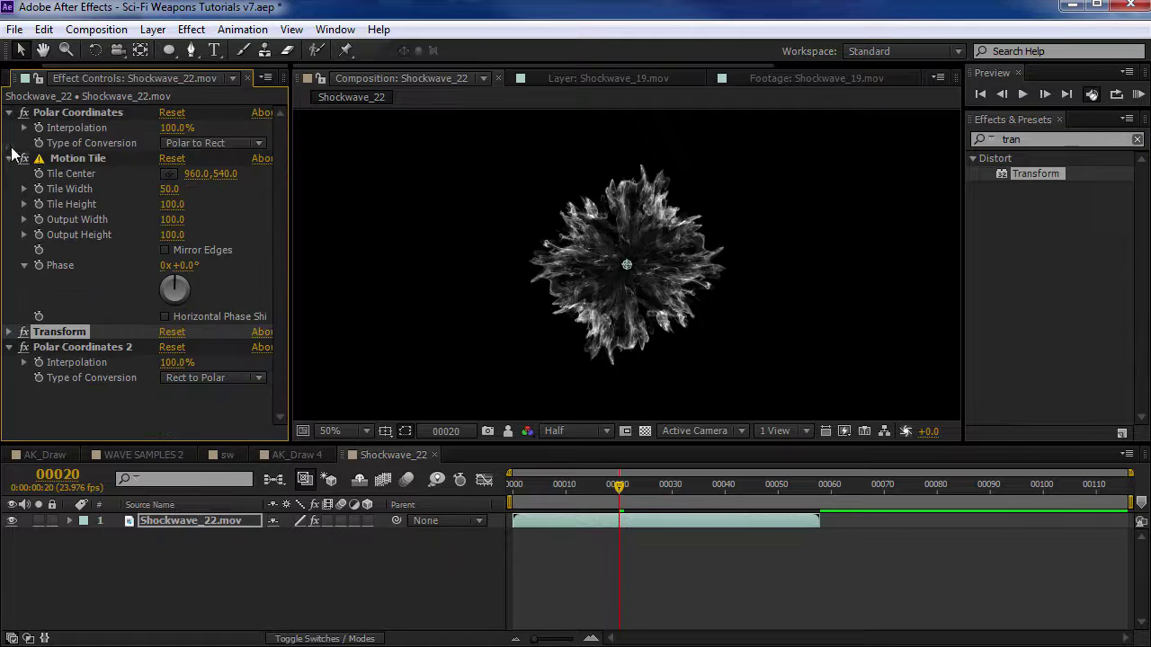
click(80, 346)
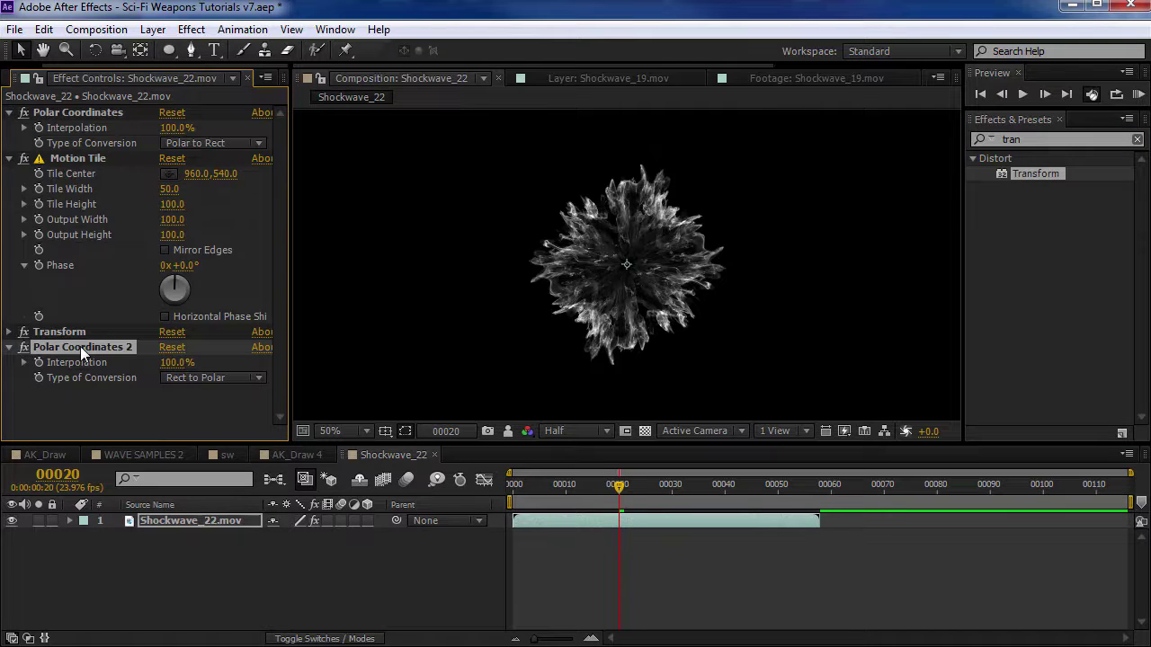
- Turn off Uniform Scale in the Transform effect, set Scale Height to 200, and scrub to frame 00017
click(9, 159)
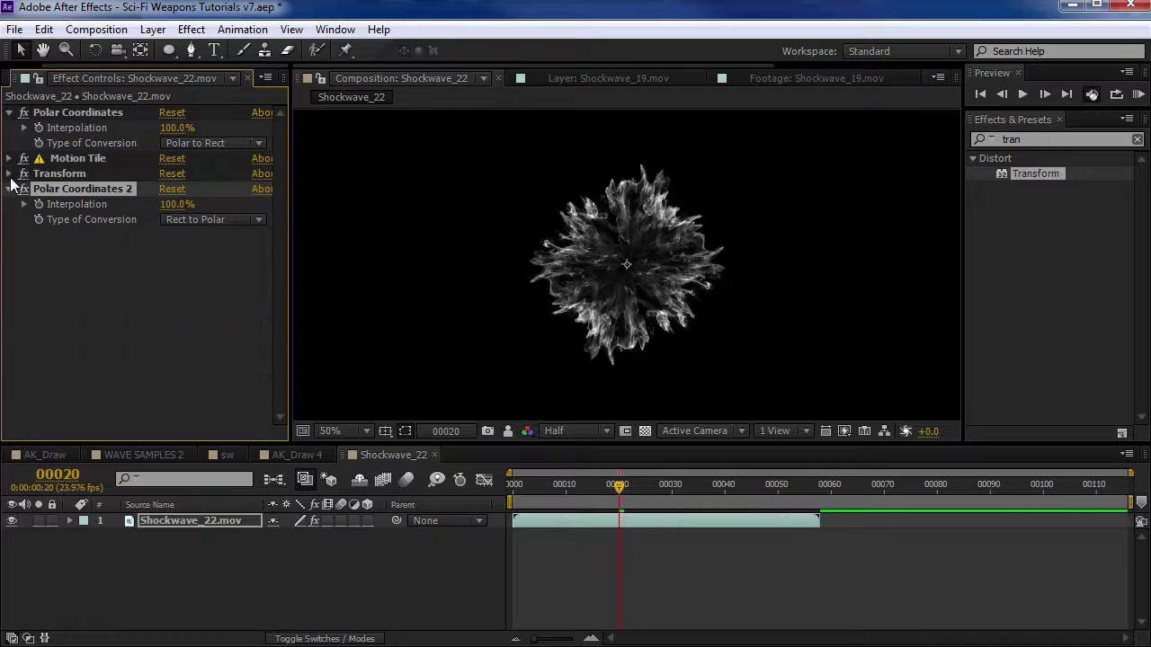
click(10, 174)
click(59, 175)
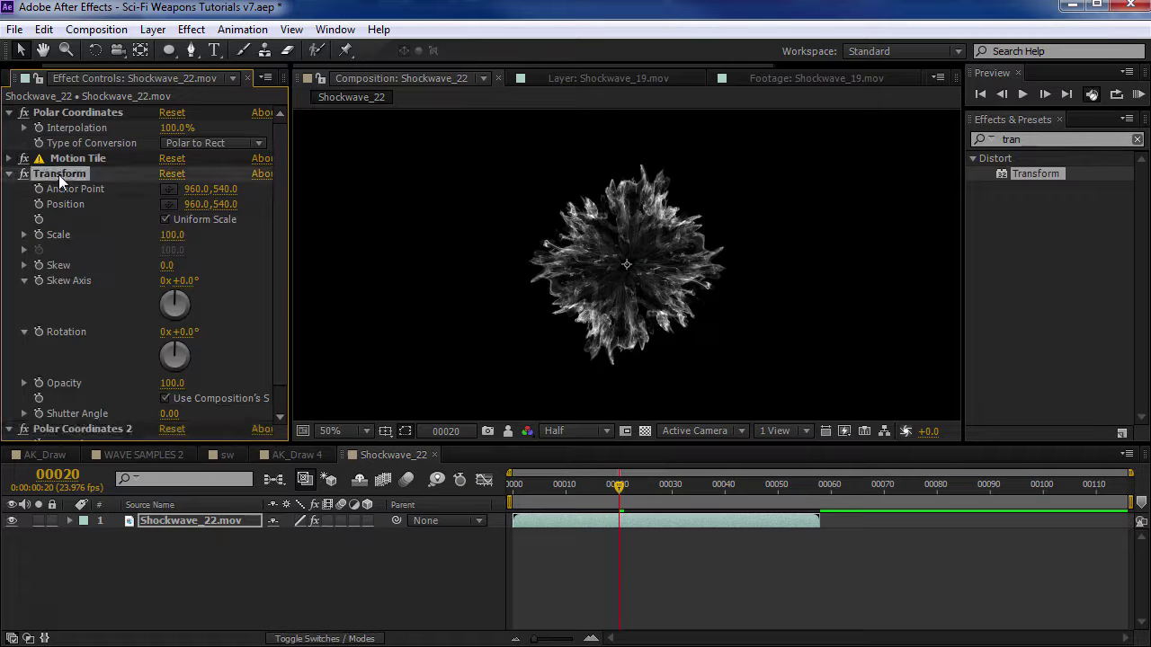
click(165, 221)
click(176, 235)
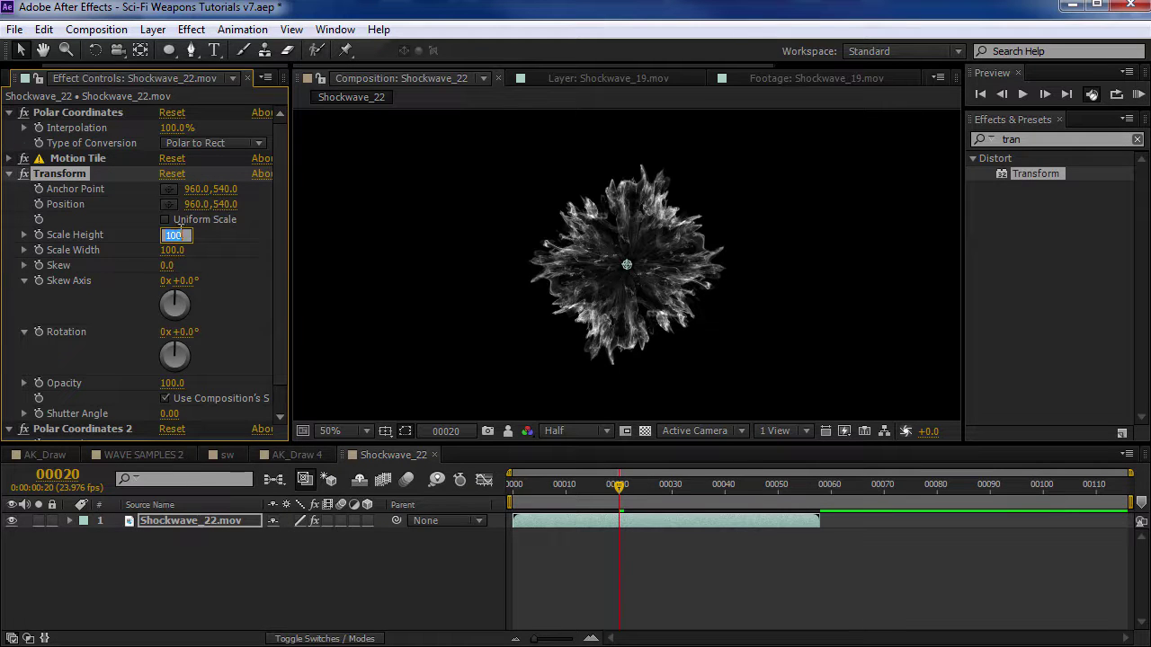
key(Return)
drag(521, 491, 600, 491)
- Turn the layer's effects off and on repeatedly at frame 00017 to compare the stretched shockwave with the original
click(312, 518)
click(313, 517)
click(313, 517)
click(313, 517)
click(313, 519)
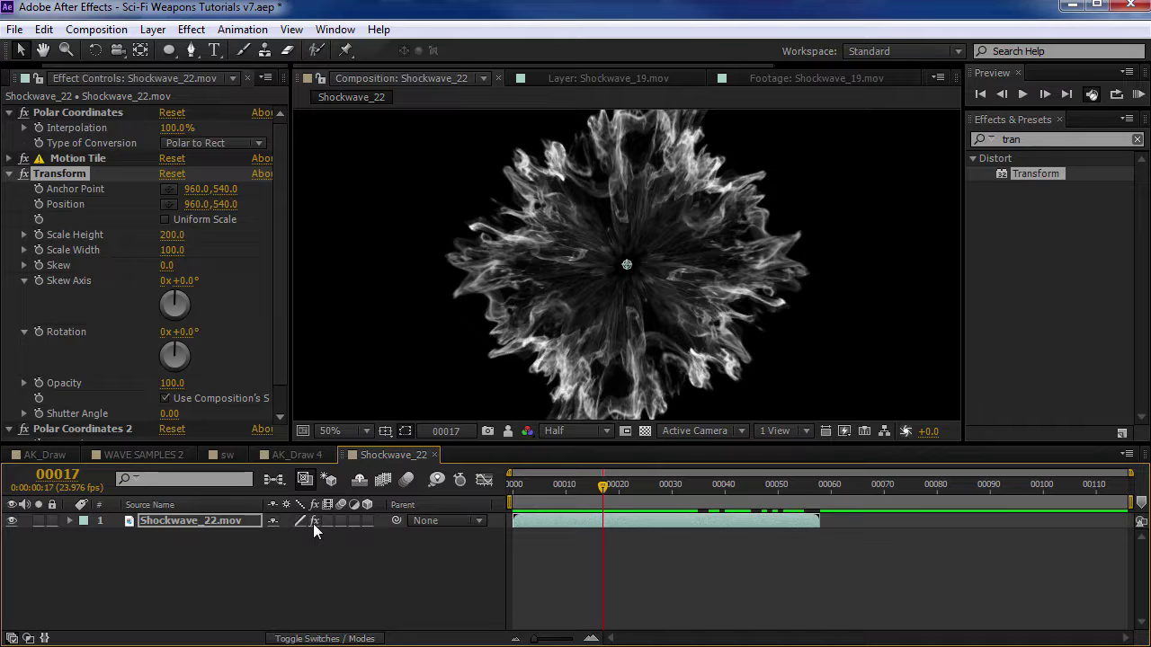
- Try a different Motion Tile width at frame 00011, reset Motion Tile to its defaults, and scrub to frame 00016
click(12, 158)
mouse_move(170, 191)
mouse_down()
mouse_move(240, 184)
mouse_move(189, 187)
mouse_up()
mouse_move(576, 480)
mouse_down()
mouse_move(544, 486)
mouse_move(623, 485)
mouse_move(556, 488)
mouse_move(596, 484)
mouse_move(571, 486)
mouse_up()
click(9, 159)
click(9, 173)
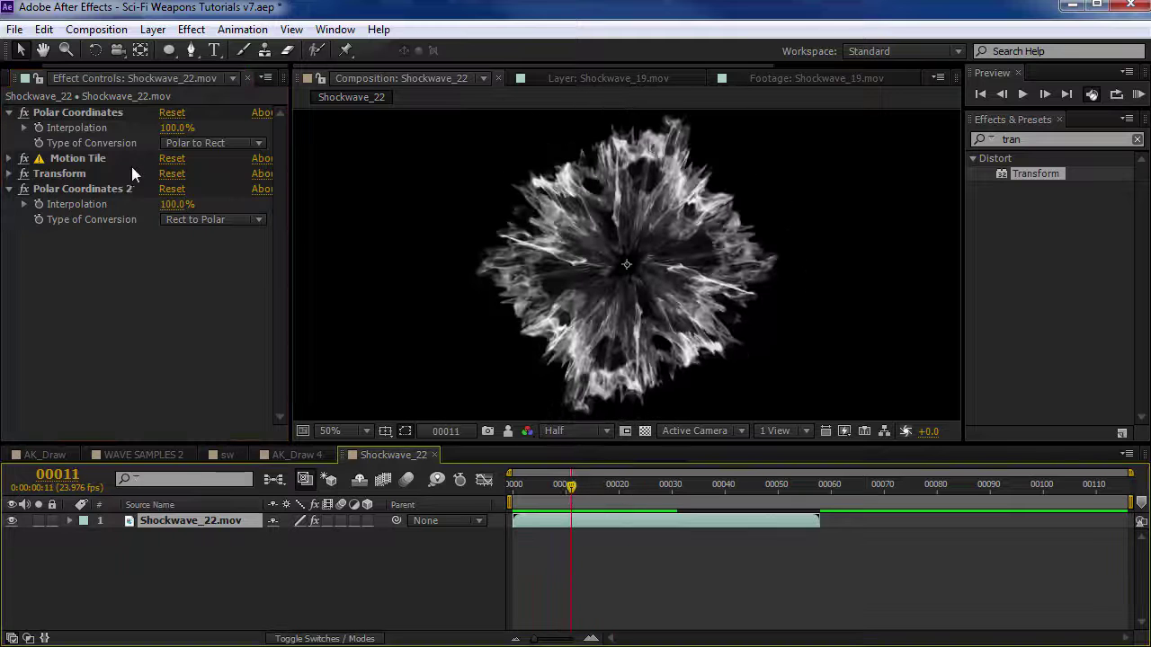
click(172, 159)
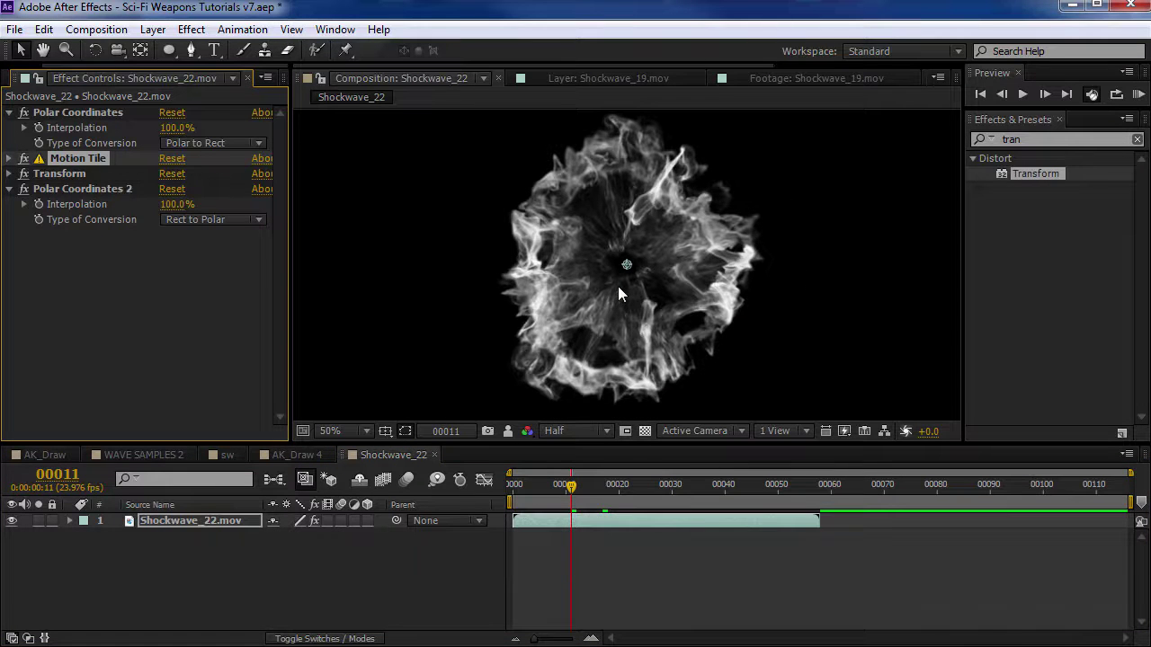
mouse_move(583, 487)
mouse_down()
mouse_move(635, 487)
mouse_move(597, 487)
mouse_up()
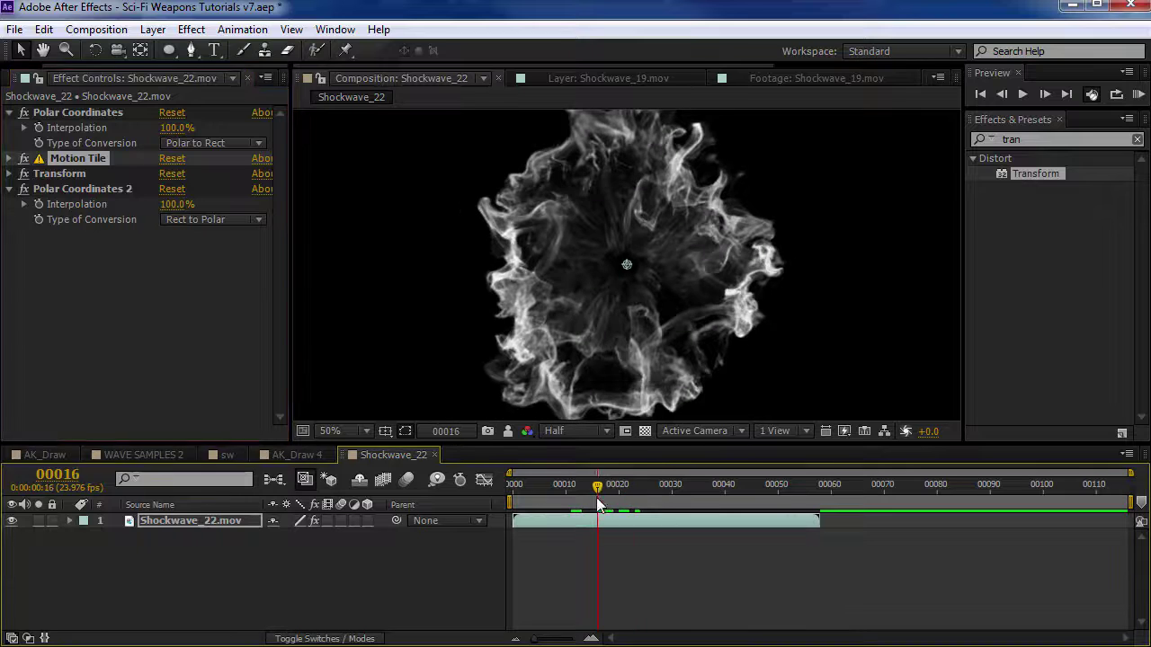
- Set the Transform effect's Scale Height to -200, and scrub to frame 00018 to view the inverted ring
click(9, 175)
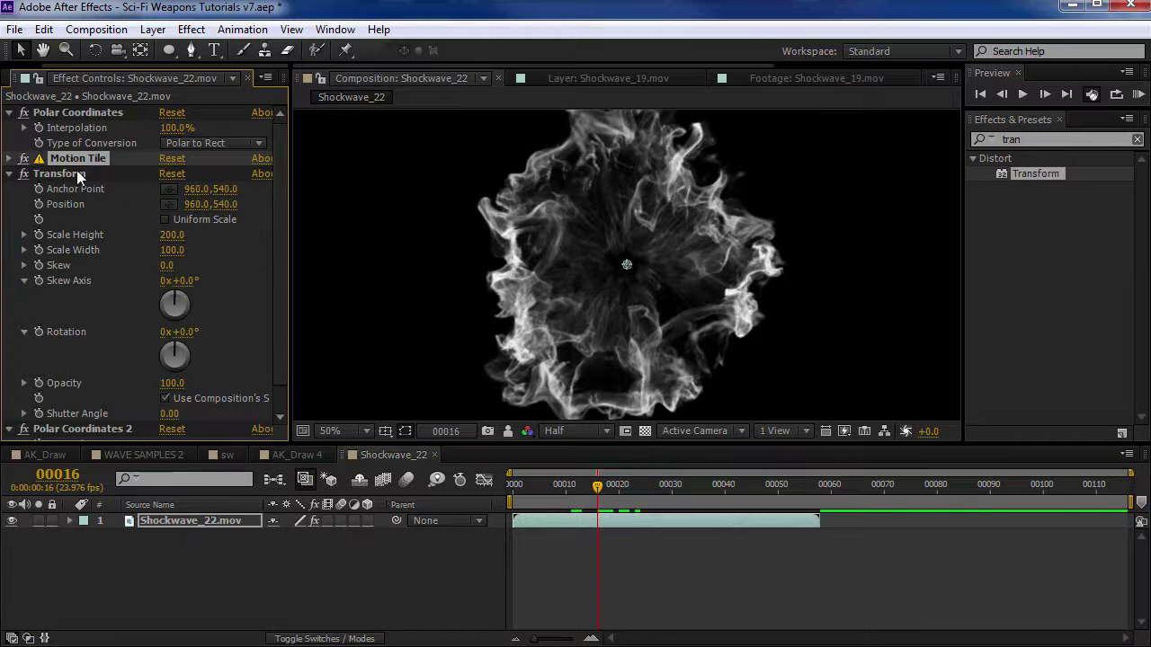
click(74, 172)
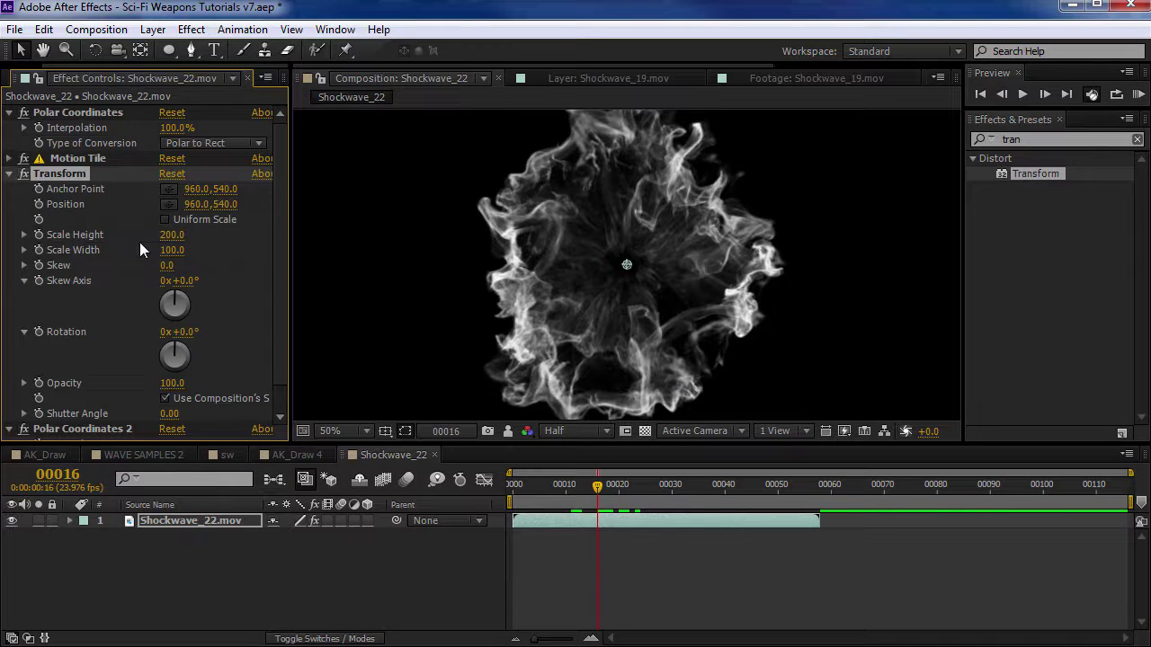
click(172, 236)
text(-200)
key(Return)
scroll(321, 157, down, 2)
drag(544, 491, 608, 493)
- Set the Transform effect's Scale Height to -100 and scrub to frame 00032 to check the ring's motion
drag(173, 234, 183, 232)
click(183, 232)
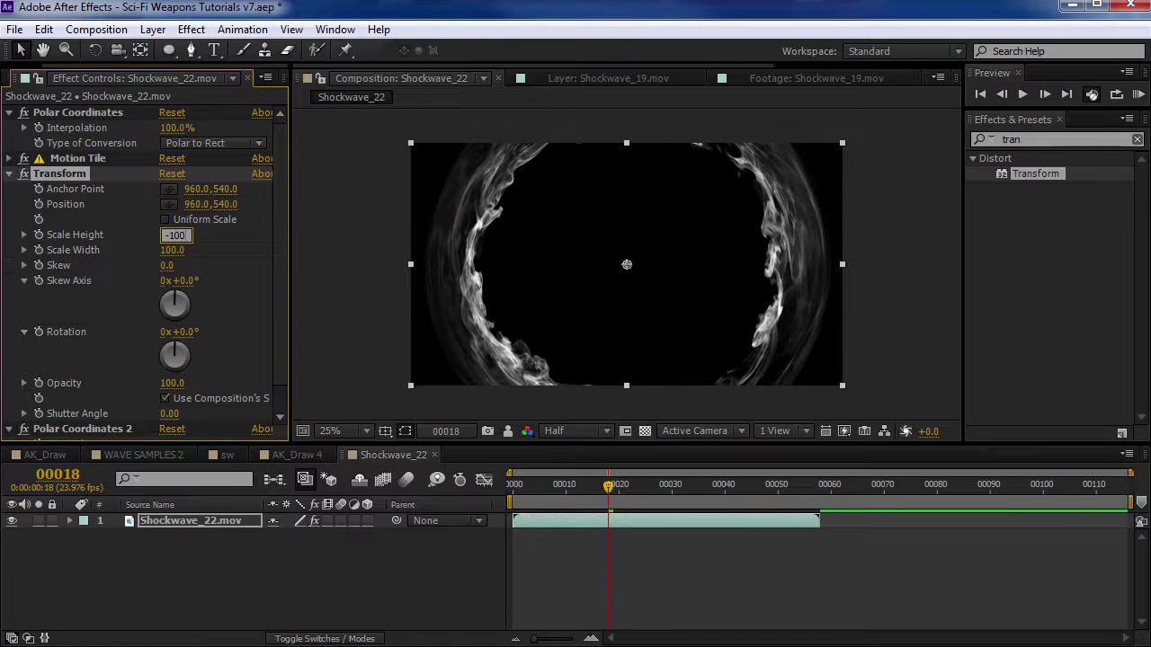
text(-100)
key(Return)
drag(527, 490, 651, 490)
key(period)
key(space)
- Apply the Offset effect to Shockwave_22.mov, placed between Motion Tile and Transform
click(1033, 144)
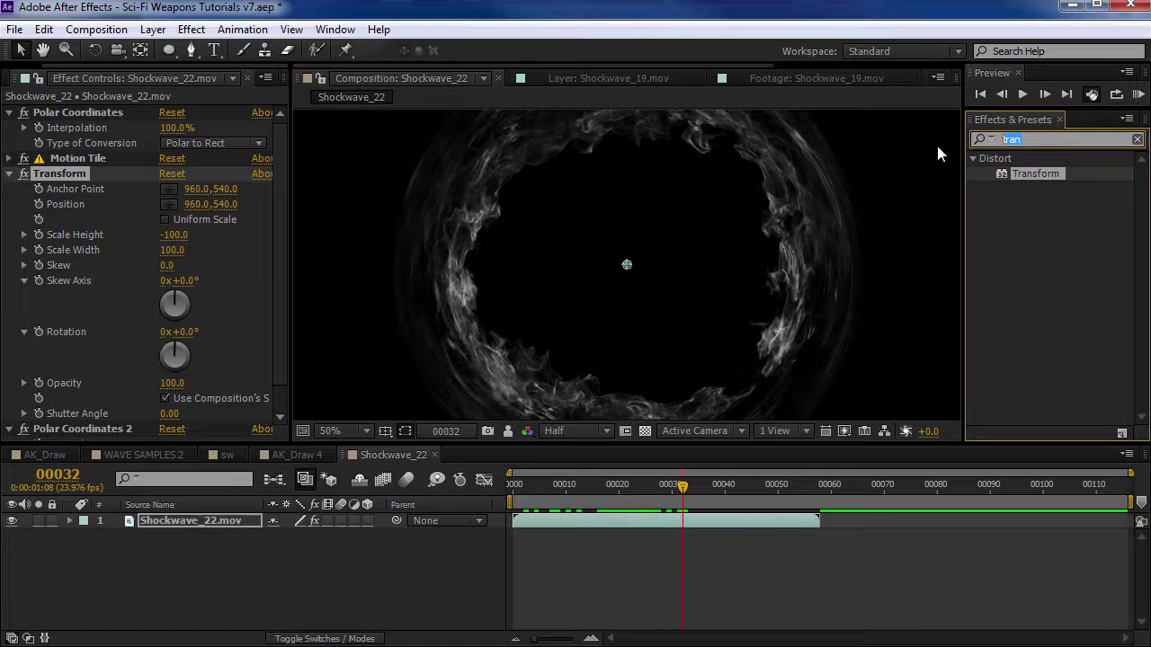
text(offse)
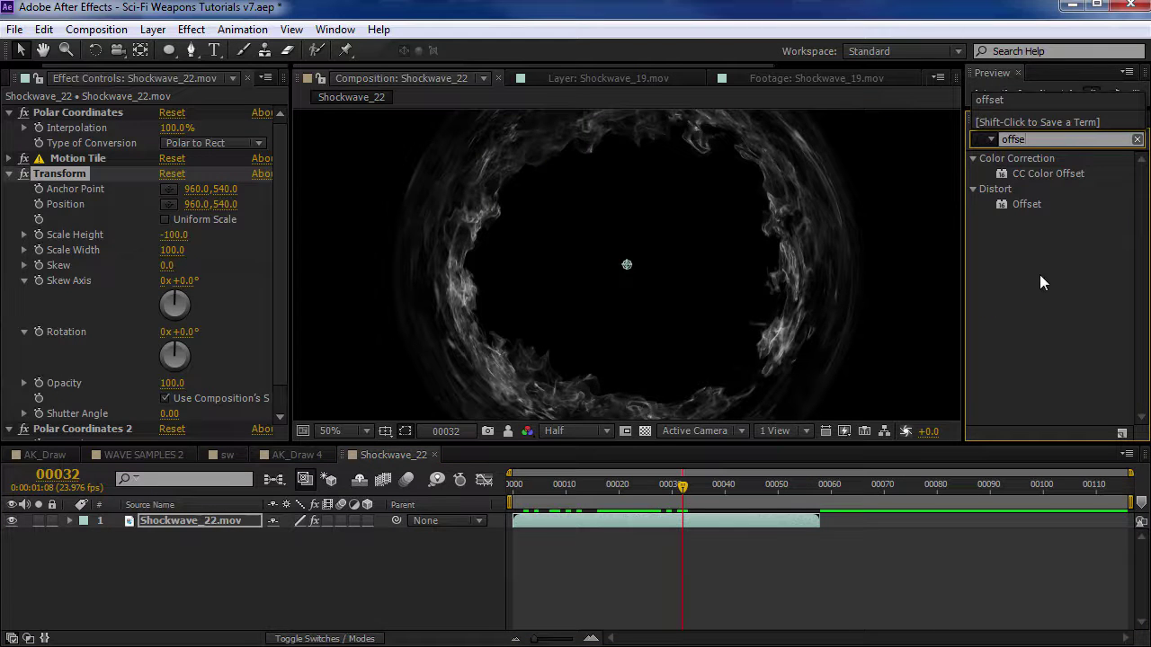
click(1033, 204)
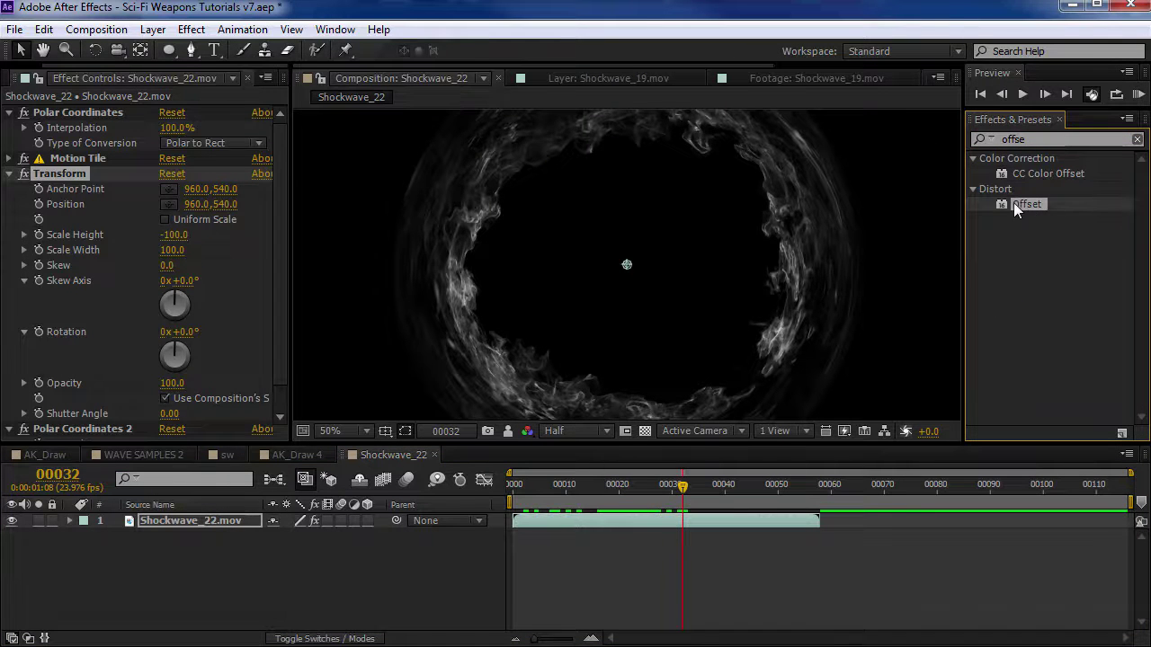
drag(70, 167, 74, 167)
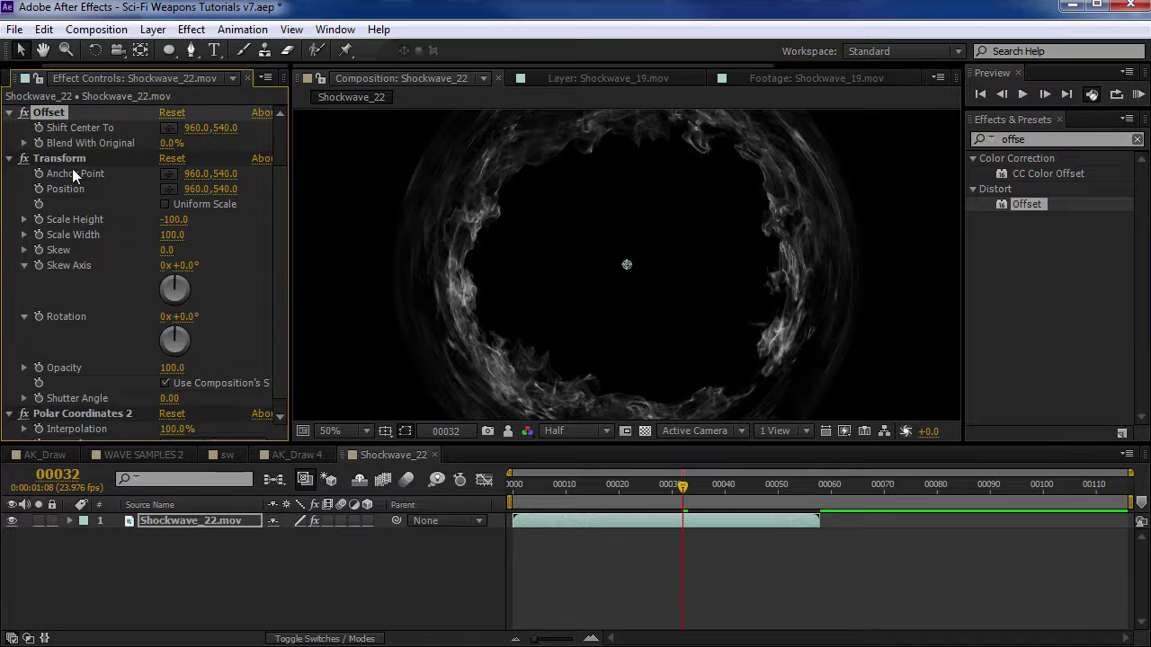
scroll(175, 225, up, 2)
scroll(452, 272, down, 2)
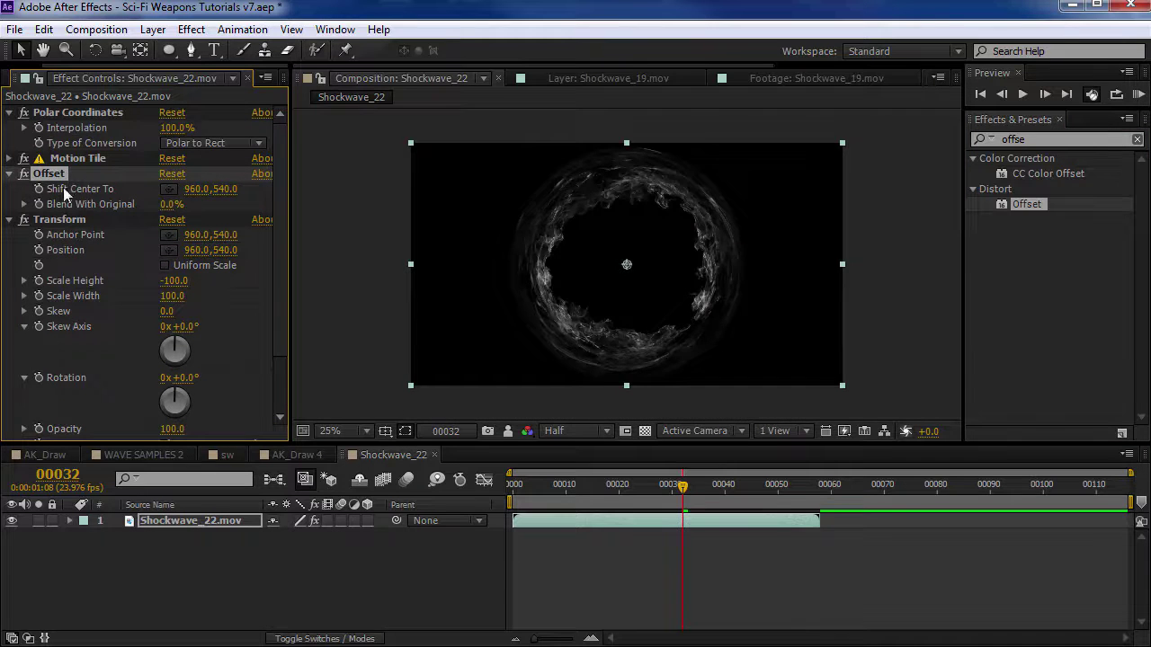
- Set Offset's Shift Center To to 960, 848, scrub to frame 00016, and preview the ring's motion
scroll(423, 250, up, 2)
drag(225, 192, 617, 377)
drag(566, 493, 598, 501)
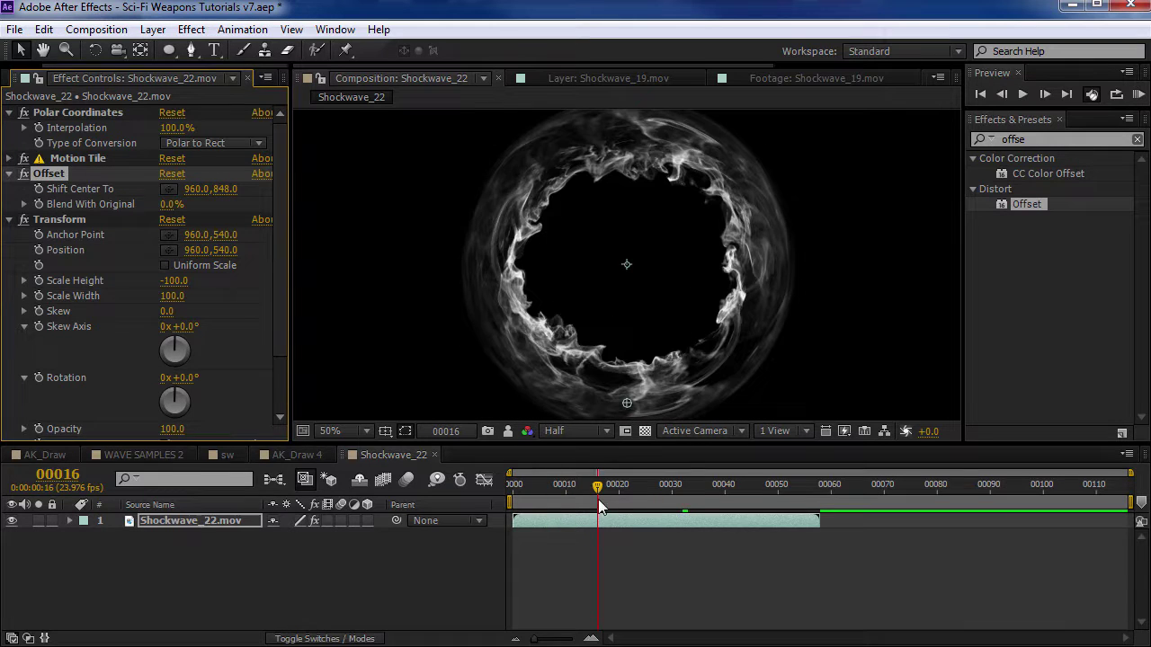
key(KP_0)
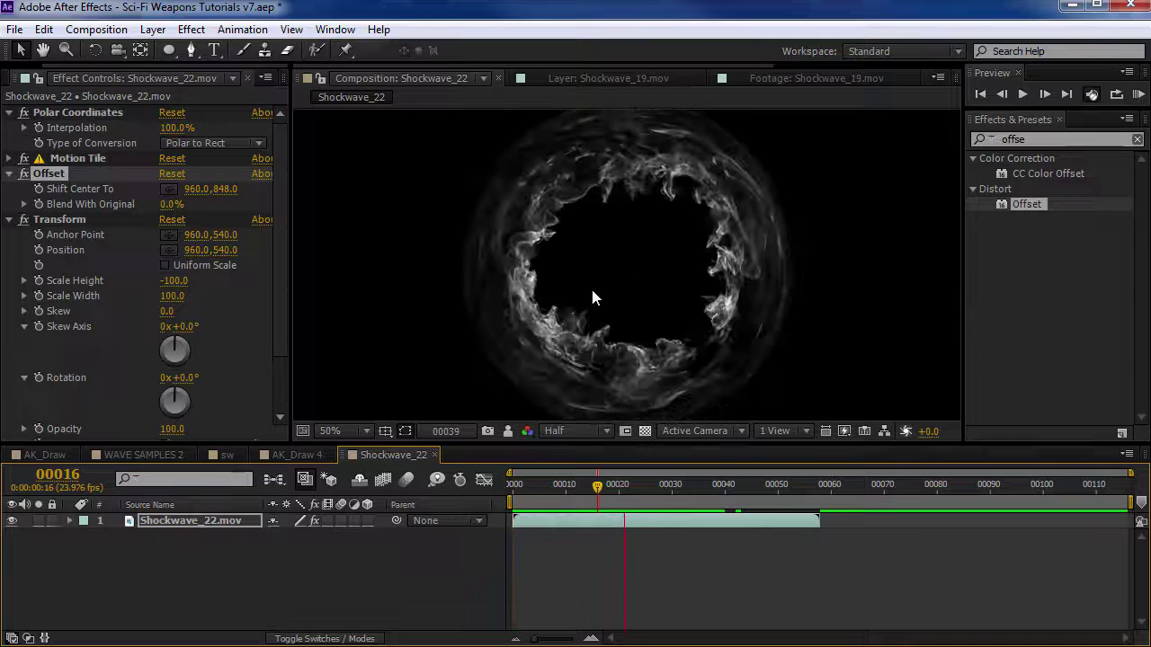
key(space)
- Apply VC Color Vibrance to the shockwave layer and set its color to orange
key(ctrl+5)
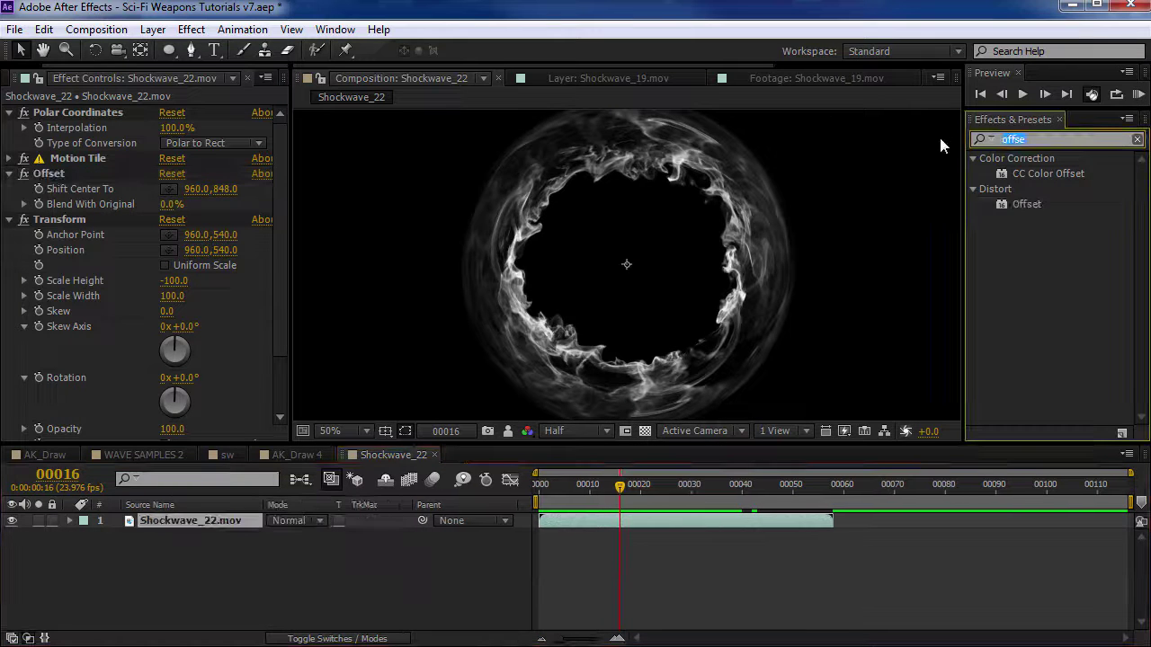
text(vibra)
drag(1052, 204, 635, 486)
click(168, 310)
drag(338, 459, 338, 493)
click(298, 321)
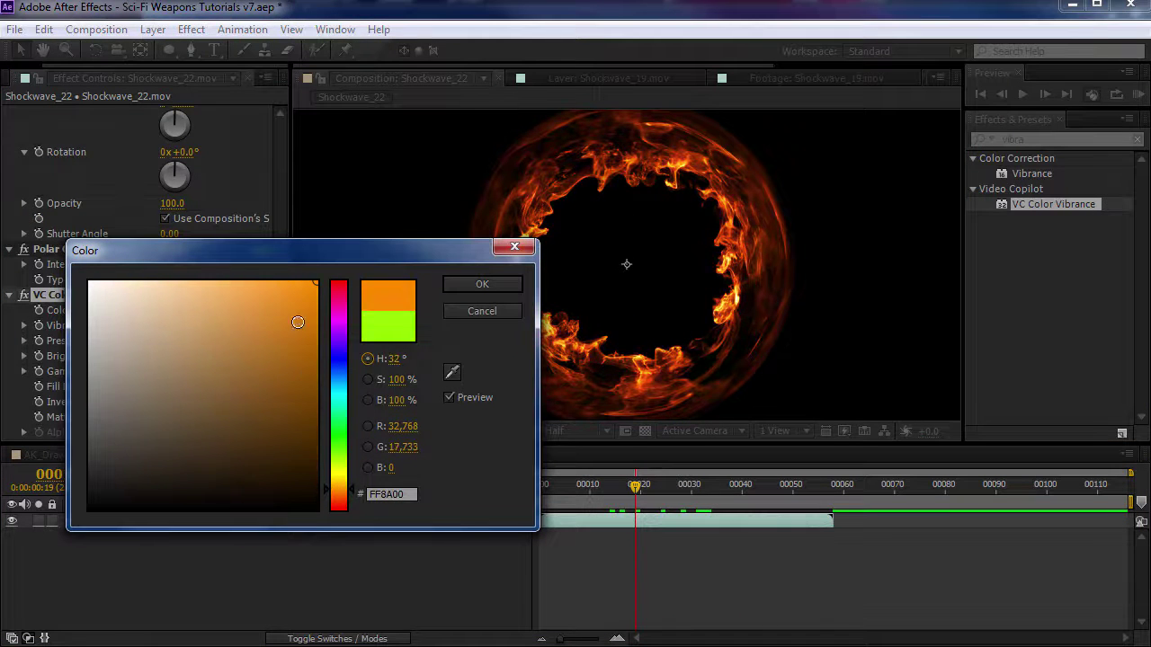
click(482, 284)
- Go to frame 00006, set the shockwave layer's blending mode to Screen, and duplicate the layer
drag(578, 504, 571, 529)
click(580, 520)
click(288, 521)
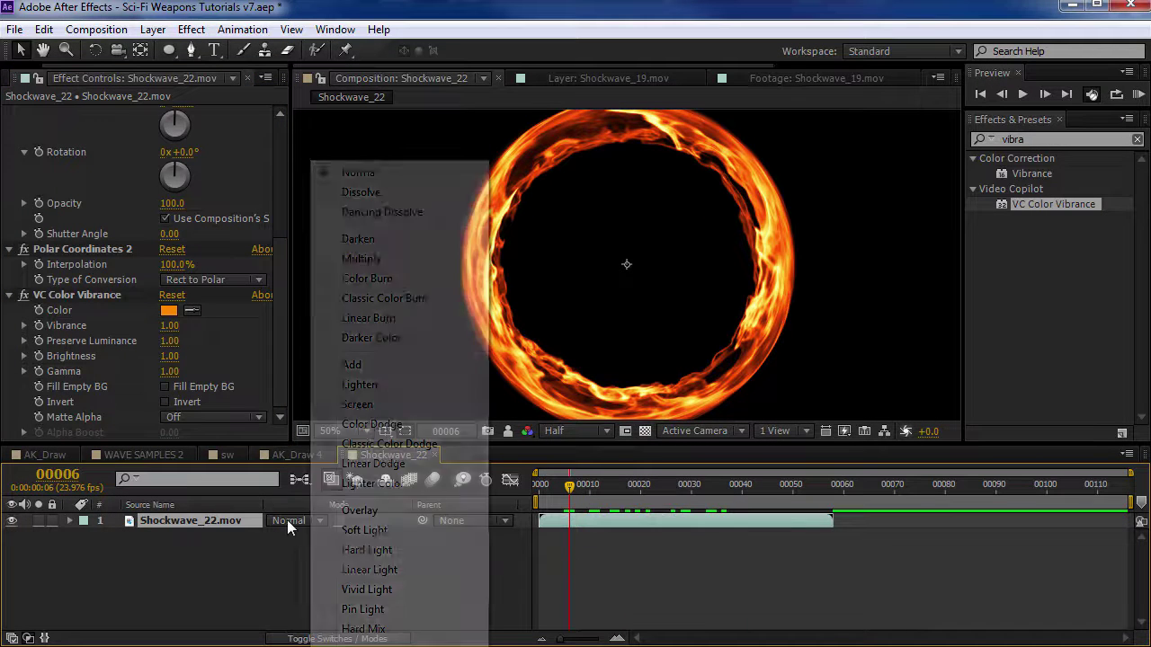
click(358, 409)
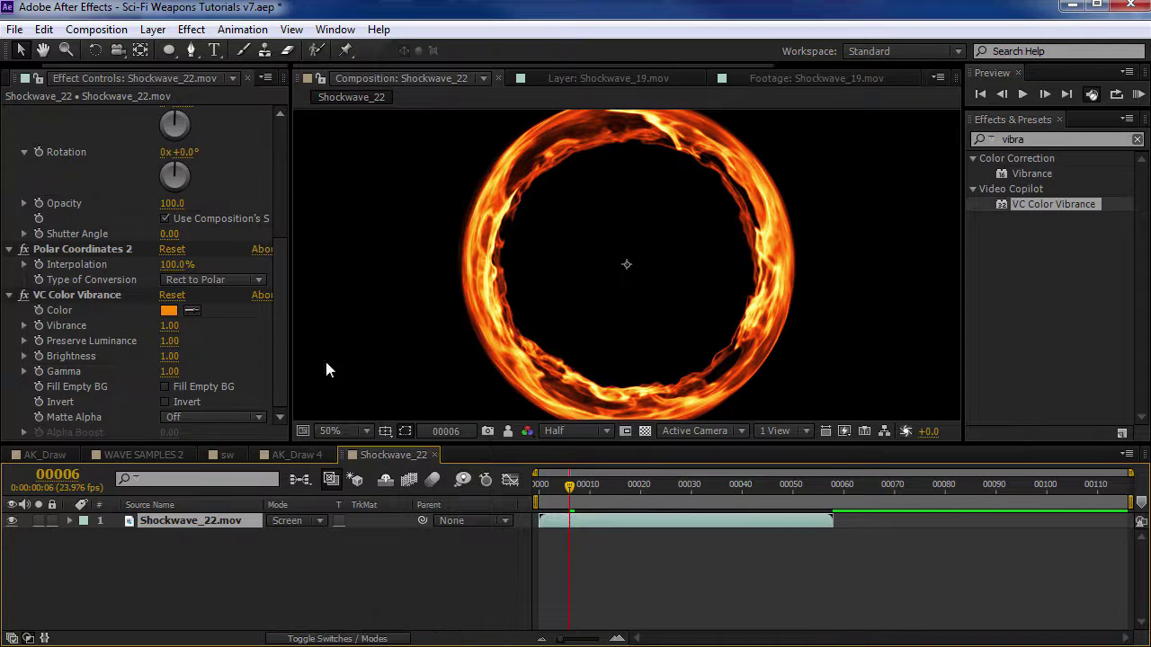
click(43, 30)
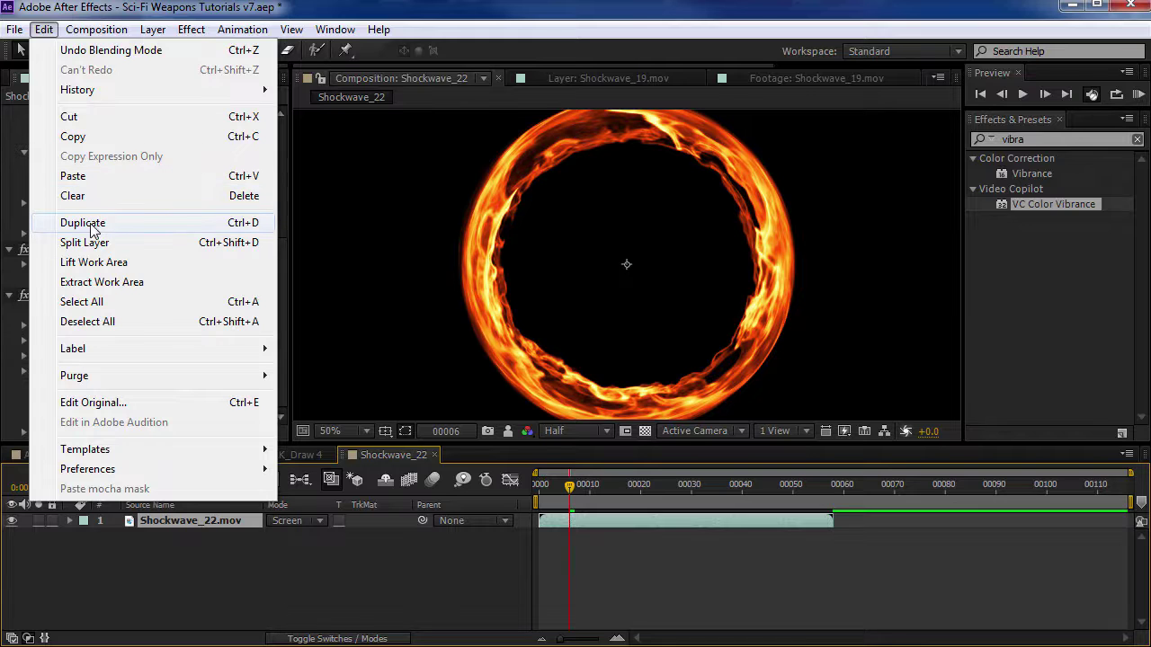
click(90, 224)
- Collapse the duplicate layer's effects and turn off all of them except VC Color Vibrance
click(52, 332)
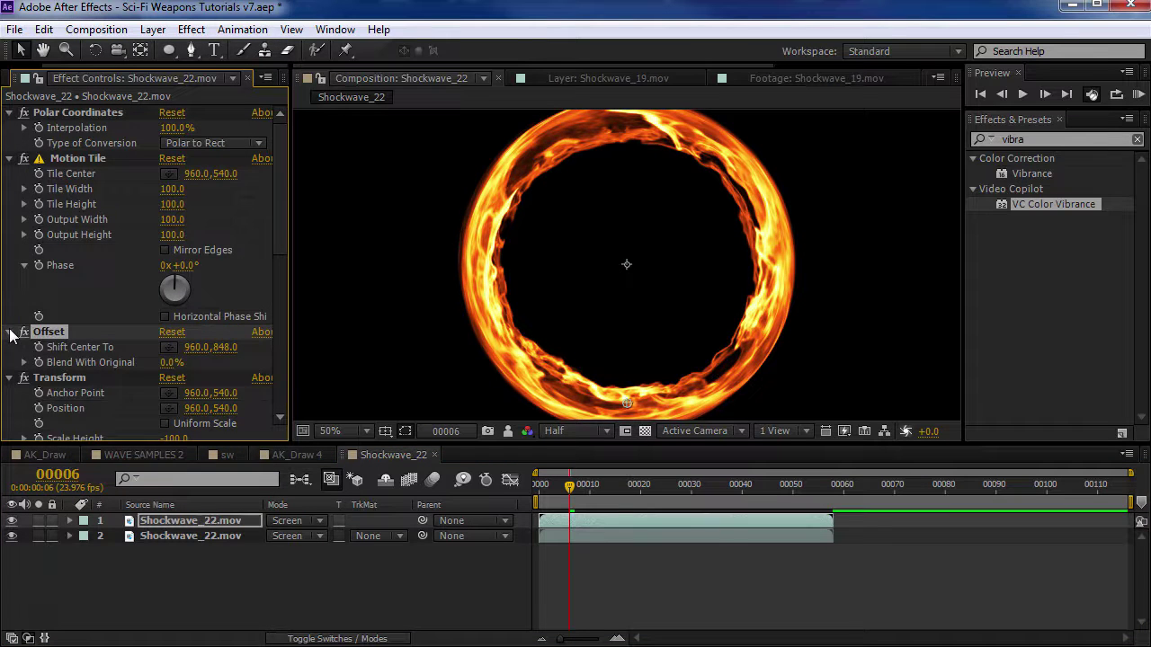
ctrl+click(10, 333)
drag(25, 114, 31, 147)
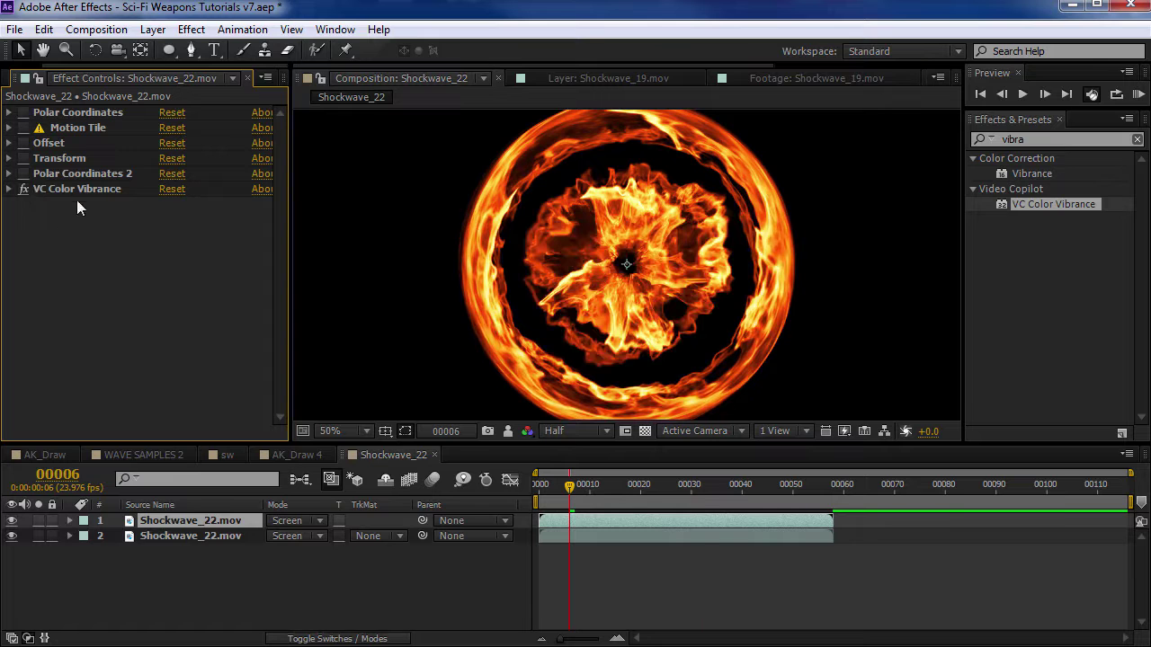
- Solo the distorted lower layer and scrub it, solo the upper layer too, and preview the combined shockwaves
key(space)
click(39, 536)
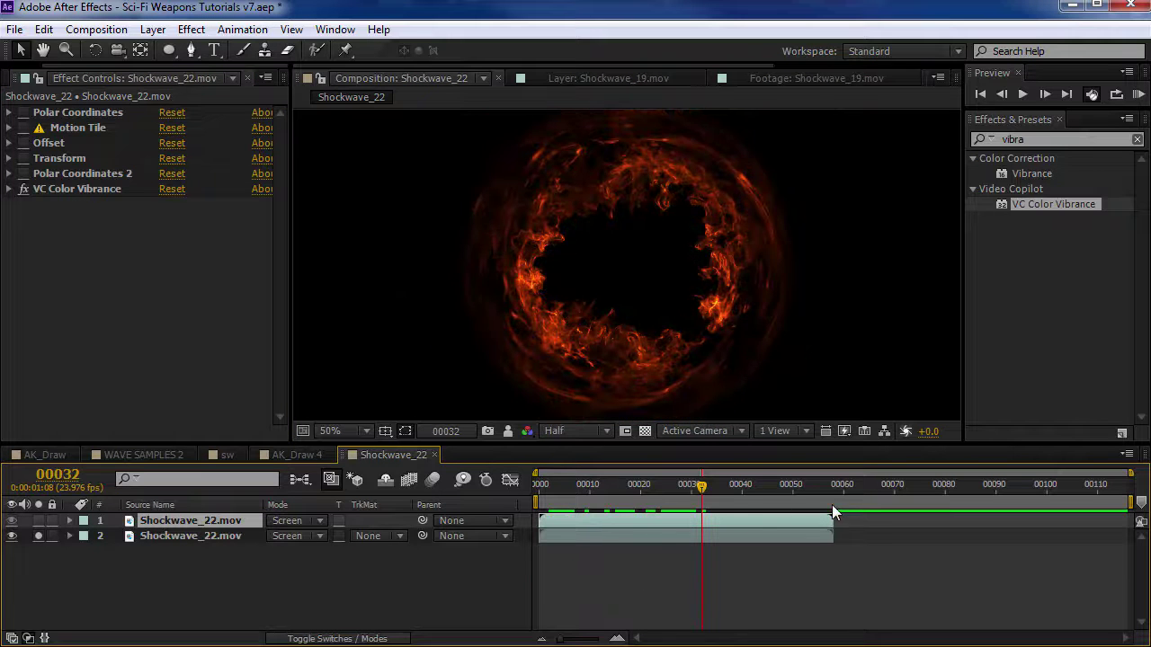
drag(645, 486, 704, 492)
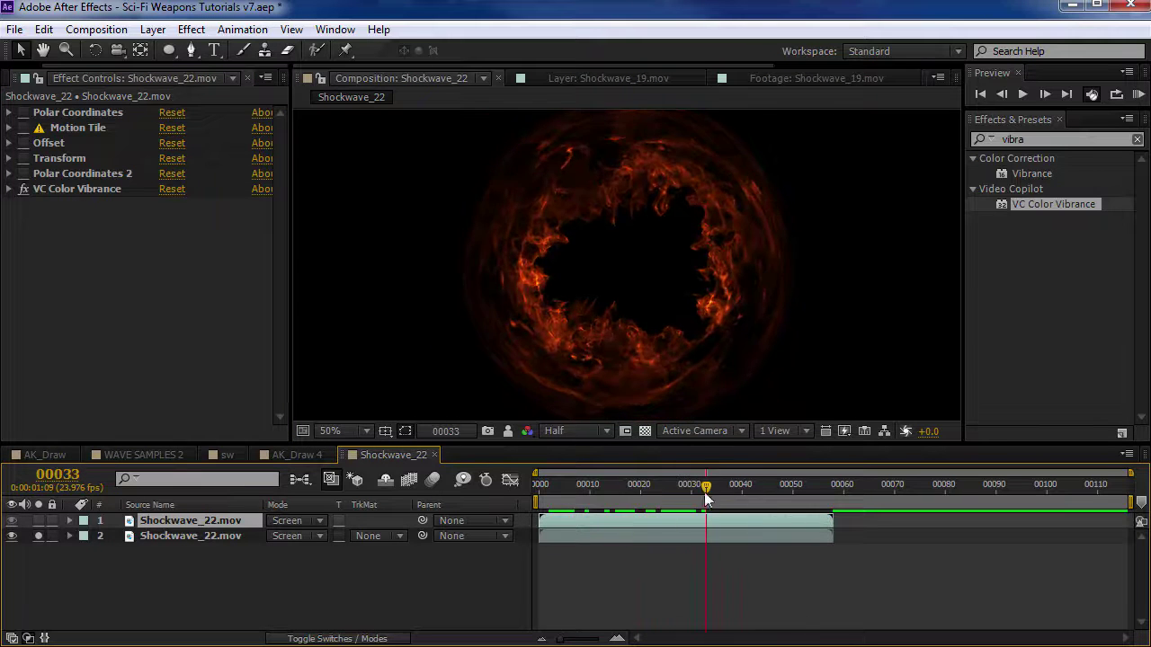
click(38, 520)
drag(623, 487, 656, 491)
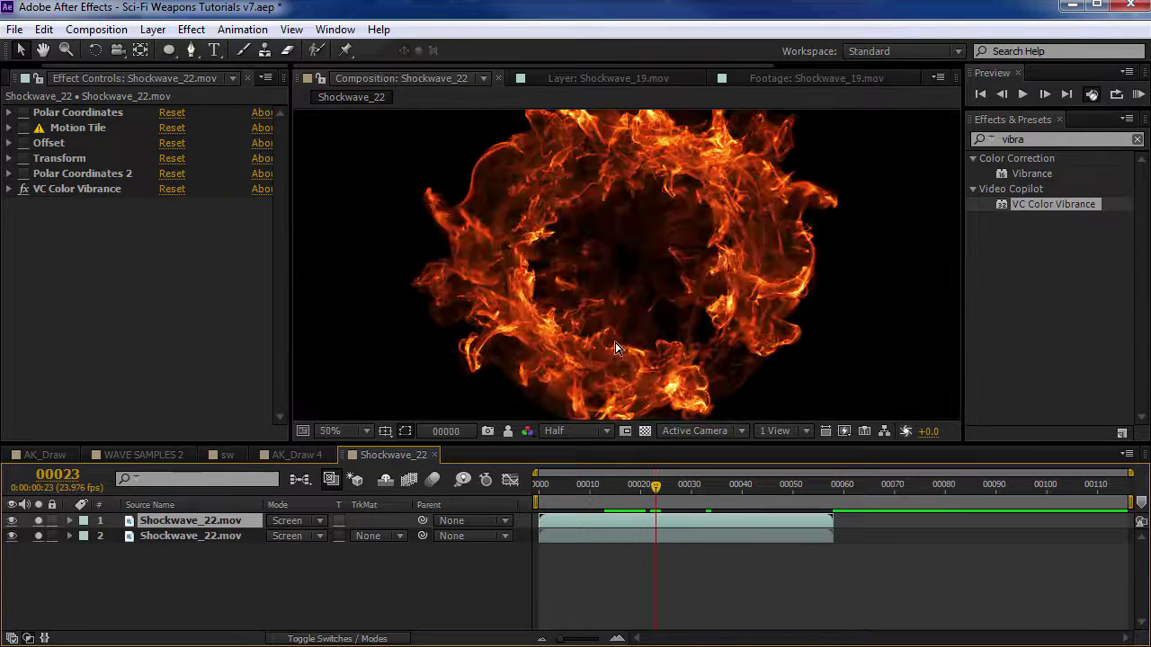
key(KP_0)
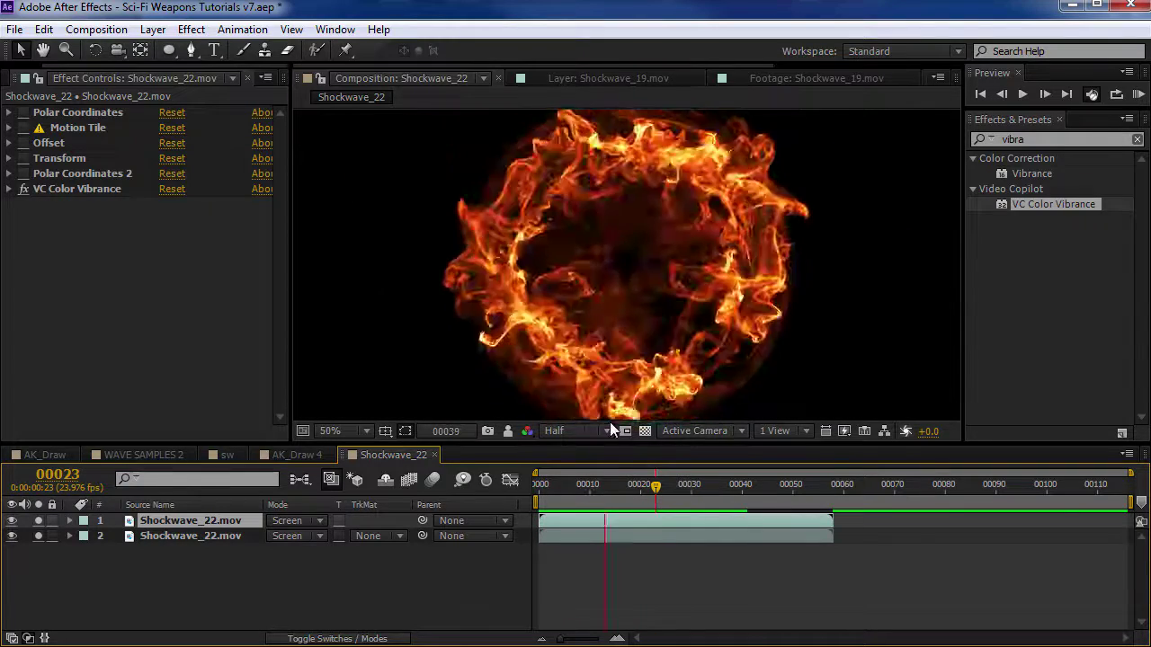
- Unsolo the upper layer, set the lower layer's Offset center to 960, 1018, and preview the tighter ring up to frame 00036
drag(584, 484, 600, 487)
click(37, 520)
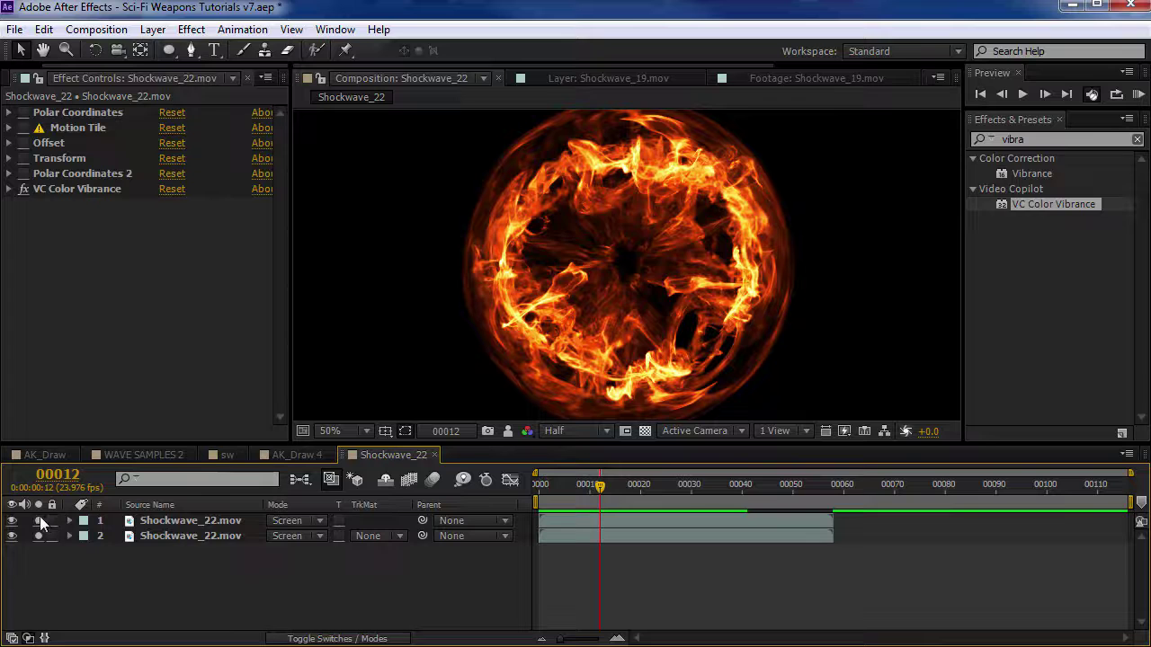
click(162, 535)
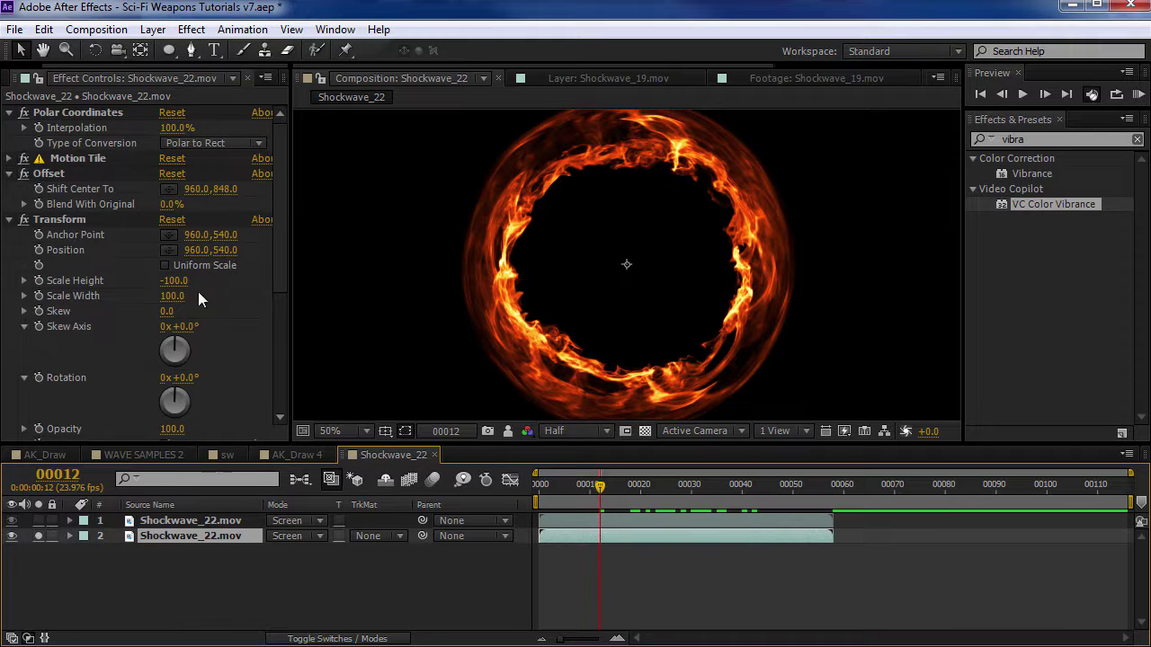
drag(220, 189, 373, 189)
click(134, 174)
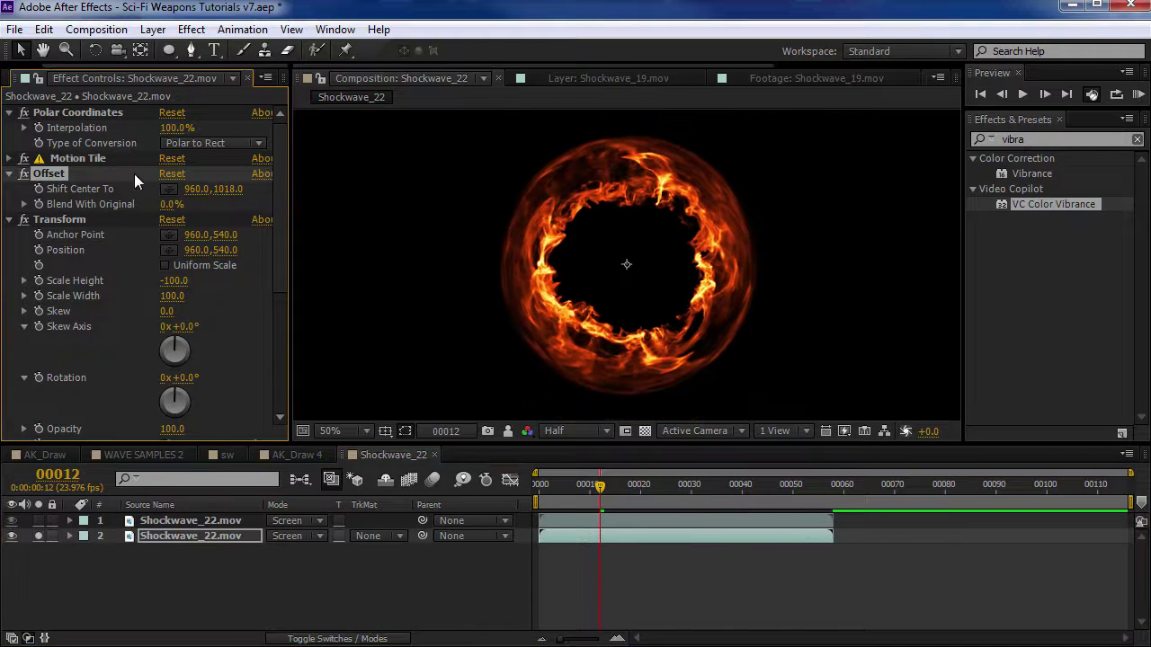
key(KP_0)
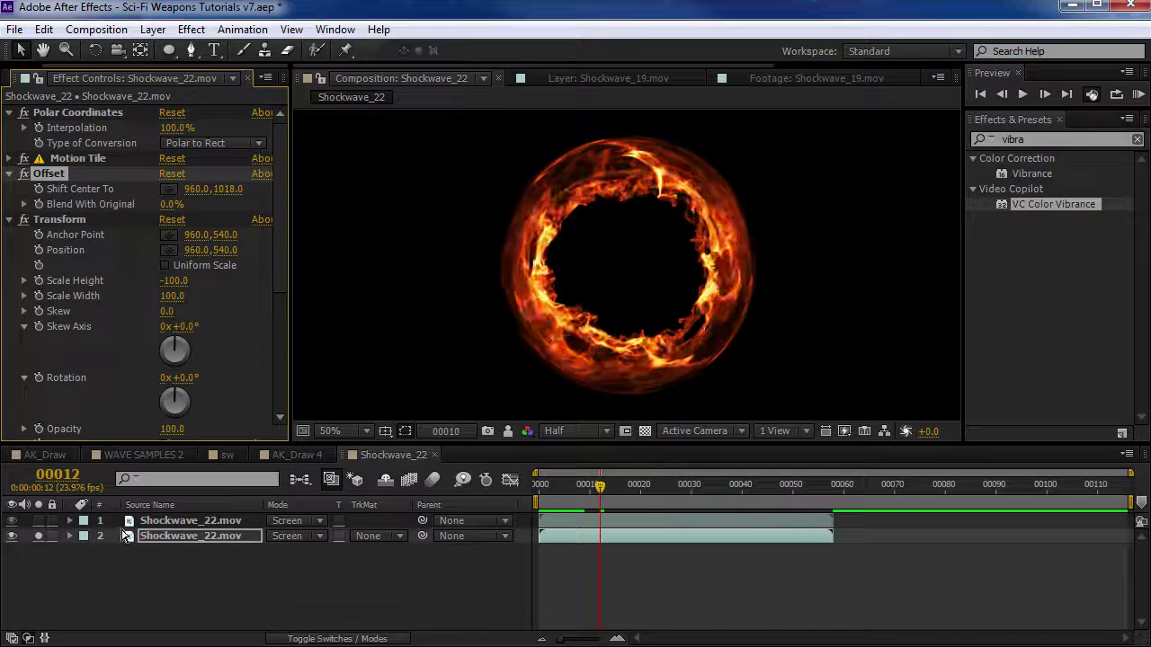
key(space)
drag(645, 490, 722, 487)
- Set the lower layer's Offset center to 960, 886 and its Transform Scale Height to -77
key(period)
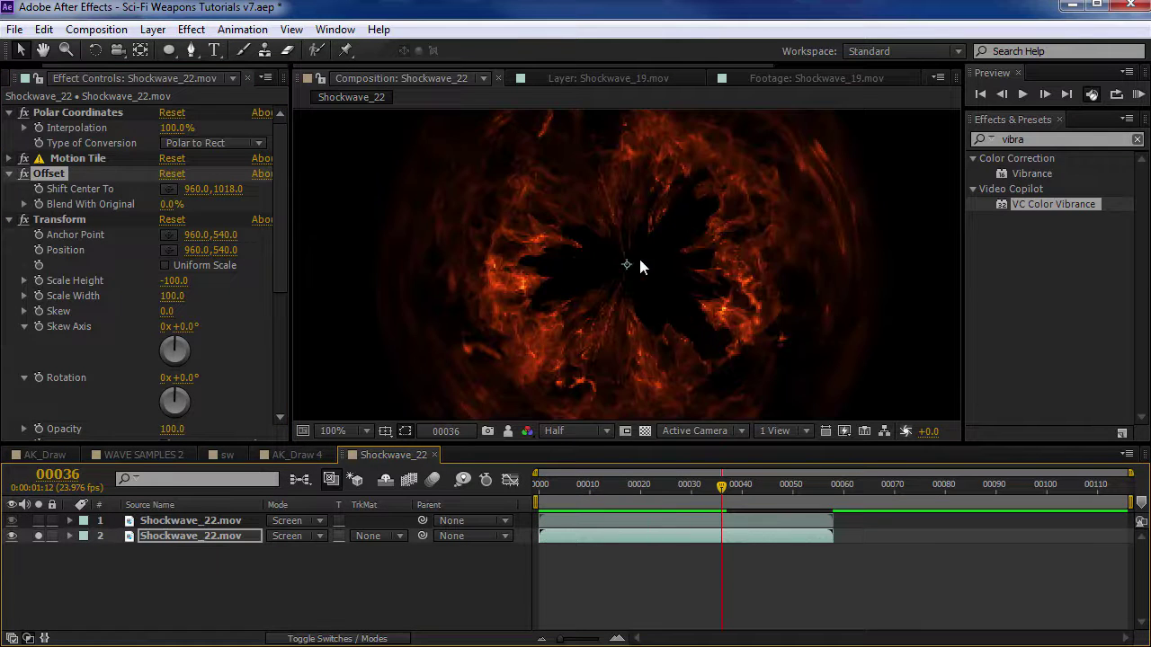
drag(226, 195, 723, 257)
key(comma)
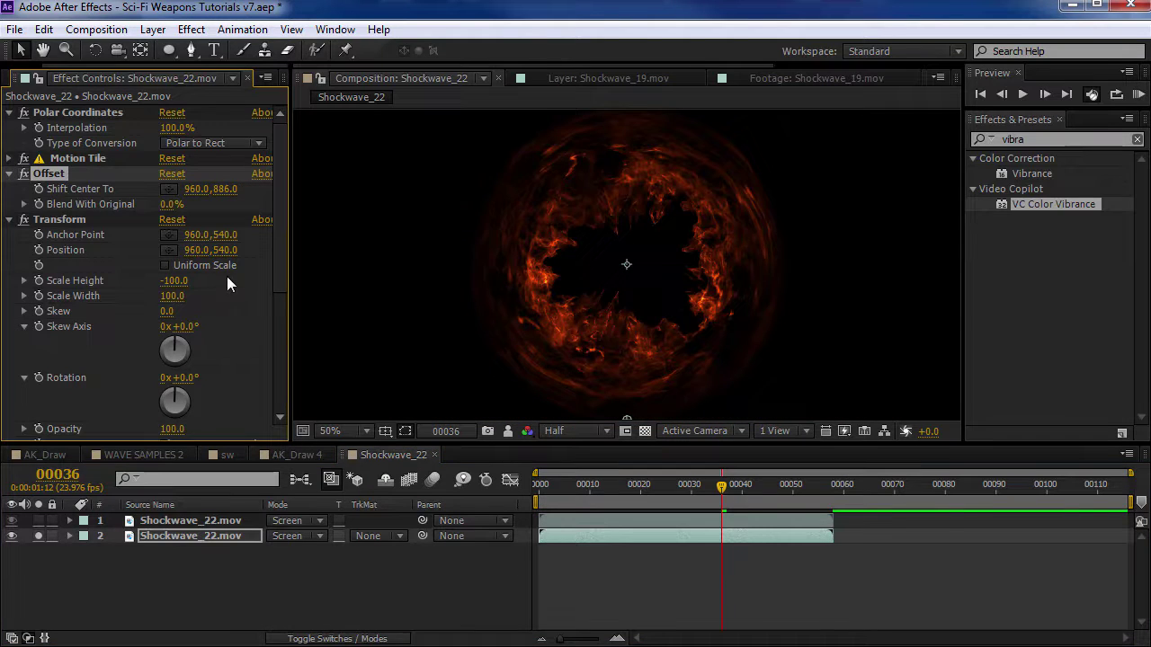
mouse_move(179, 284)
mouse_down()
mouse_move(205, 276)
mouse_move(189, 281)
mouse_up()
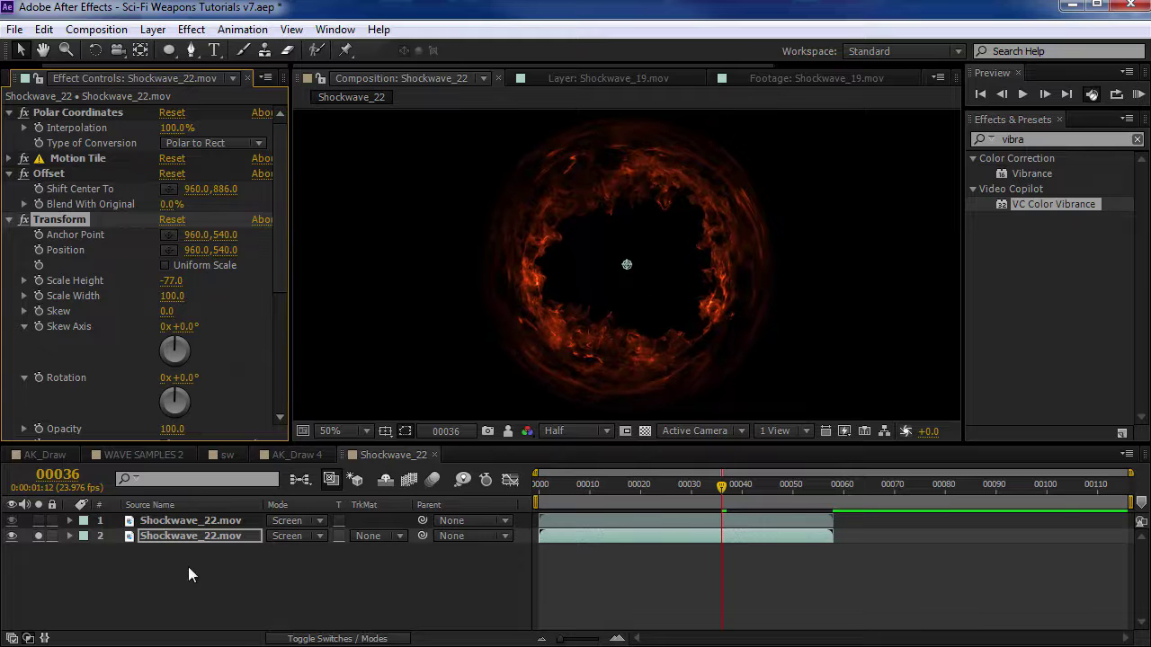
- Try a different layer Scale on the lower shockwave and undo the change
click(252, 544)
key(s)
drag(333, 551, 313, 552)
key(ctrl+z)
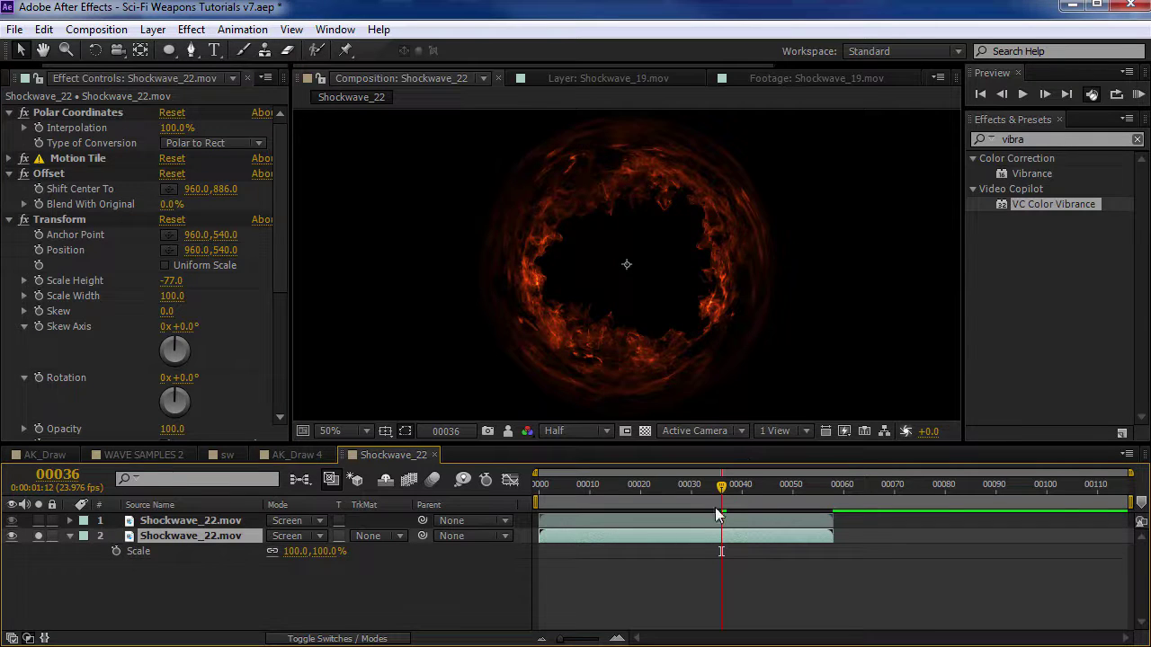
- Go to frame 00011, collapse the lower layer's later effects, and turn off all its effects to show the original shockwave
drag(630, 484, 594, 484)
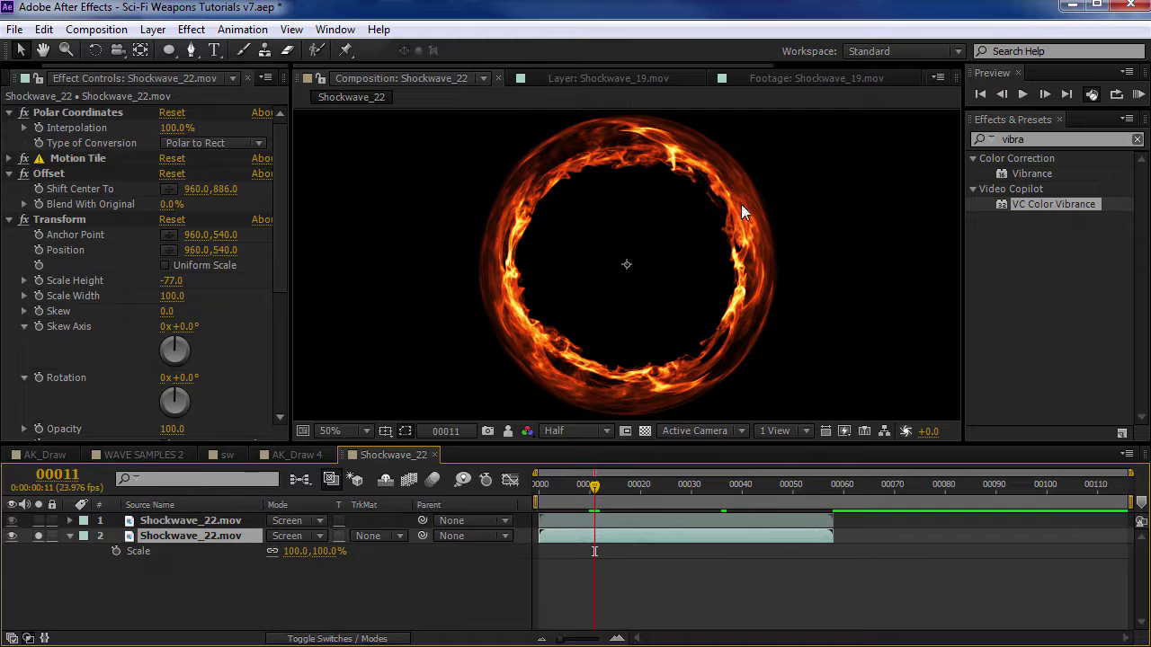
click(9, 174)
click(9, 189)
click(9, 204)
click(9, 219)
click(32, 111)
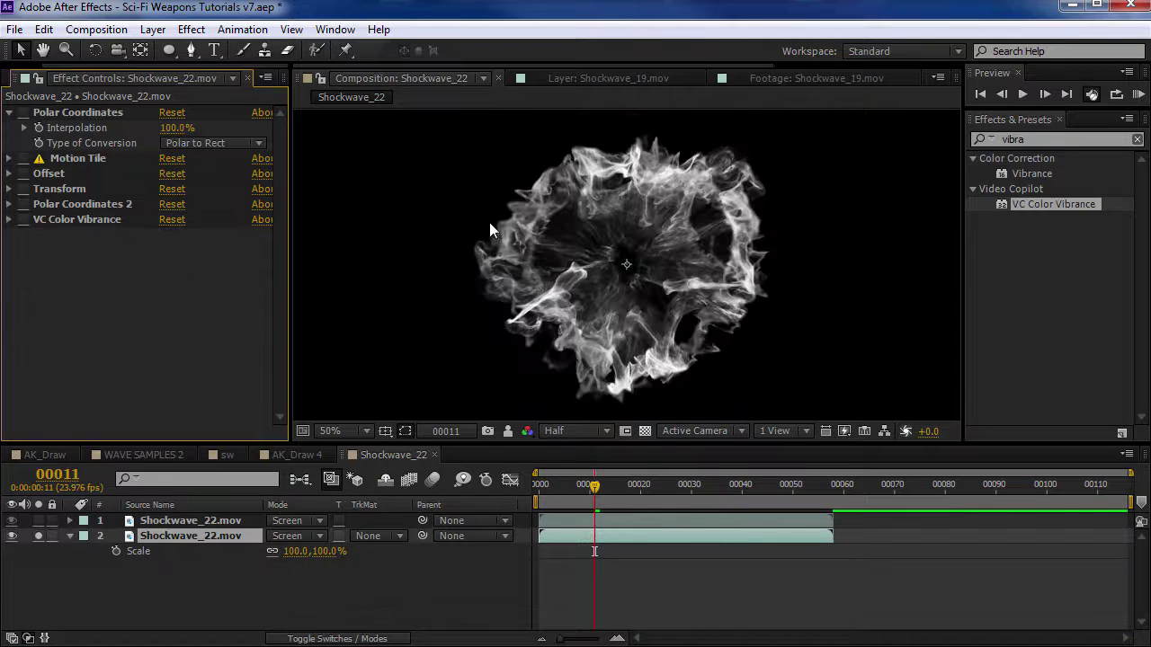
- Draw a small circular mask at the shockwave's center, set it to Subtract, and feather it by about 34 pixels
click(176, 51)
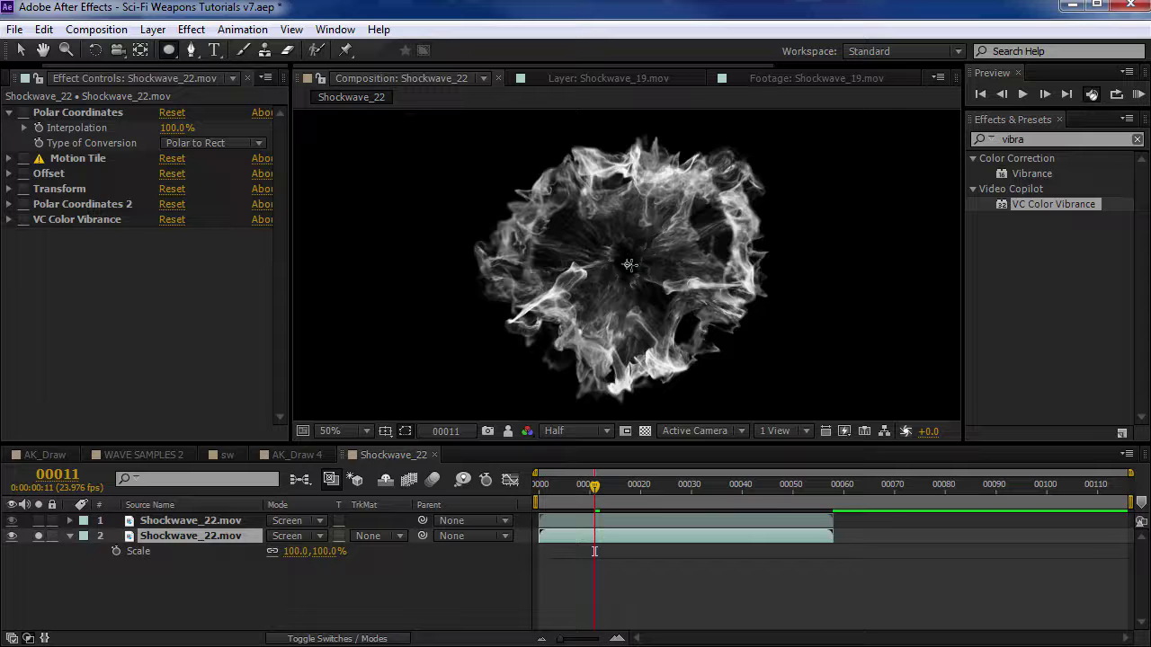
scroll(630, 265, up, 2)
drag(630, 265, 702, 342)
click(315, 567)
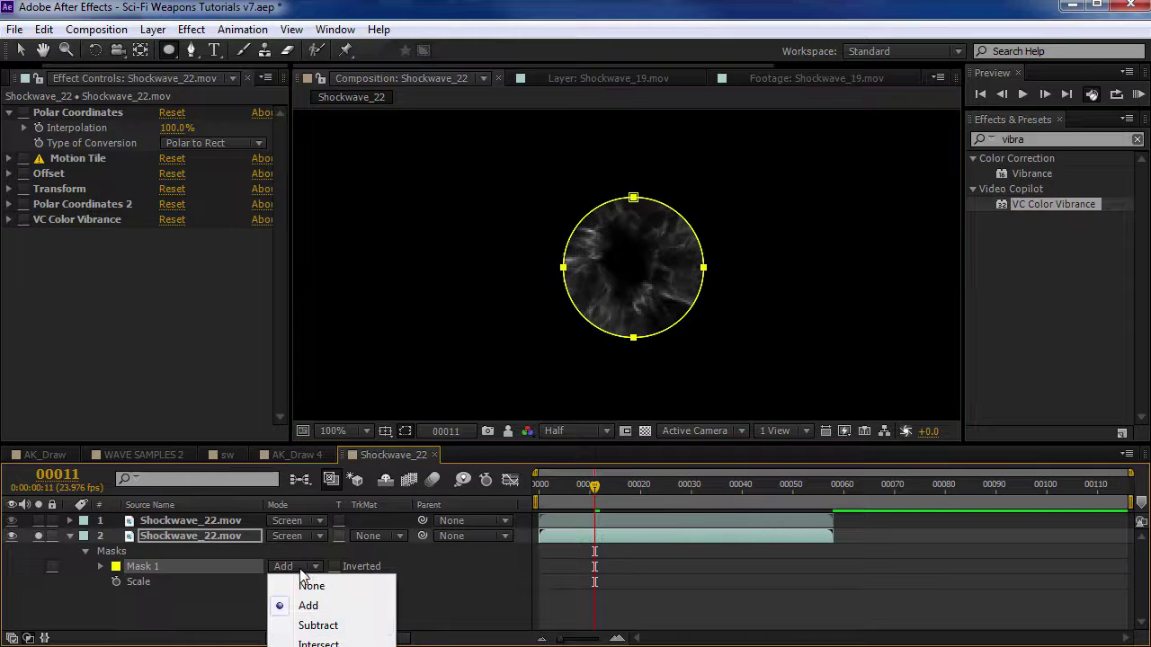
click(315, 620)
key(f)
drag(307, 566, 343, 563)
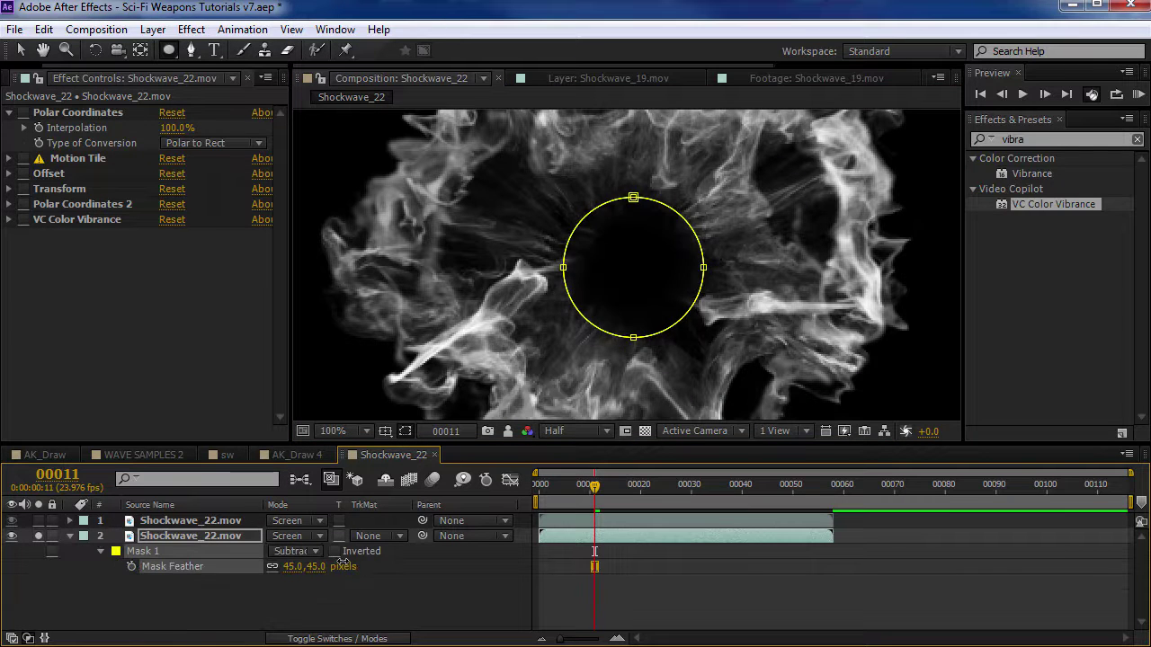
- Turn all the lower layer's effects back on, from Polar Coordinates through VC Color Vibrance
click(23, 112)
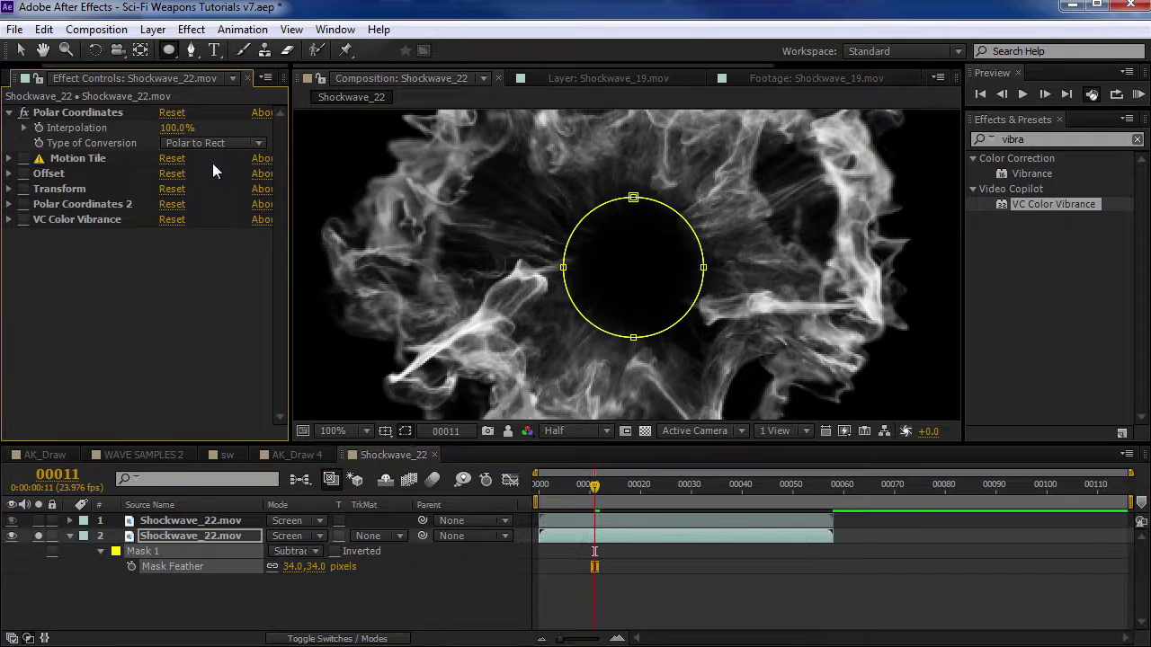
scroll(665, 280, down, 4)
key(v)
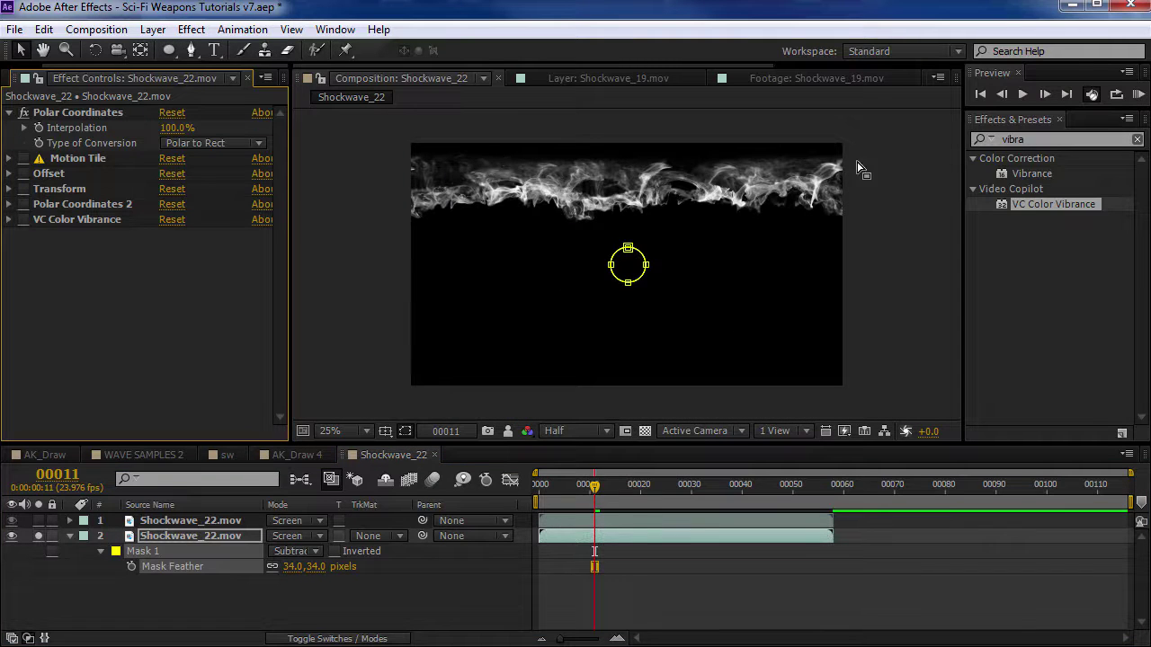
drag(25, 160, 24, 220)
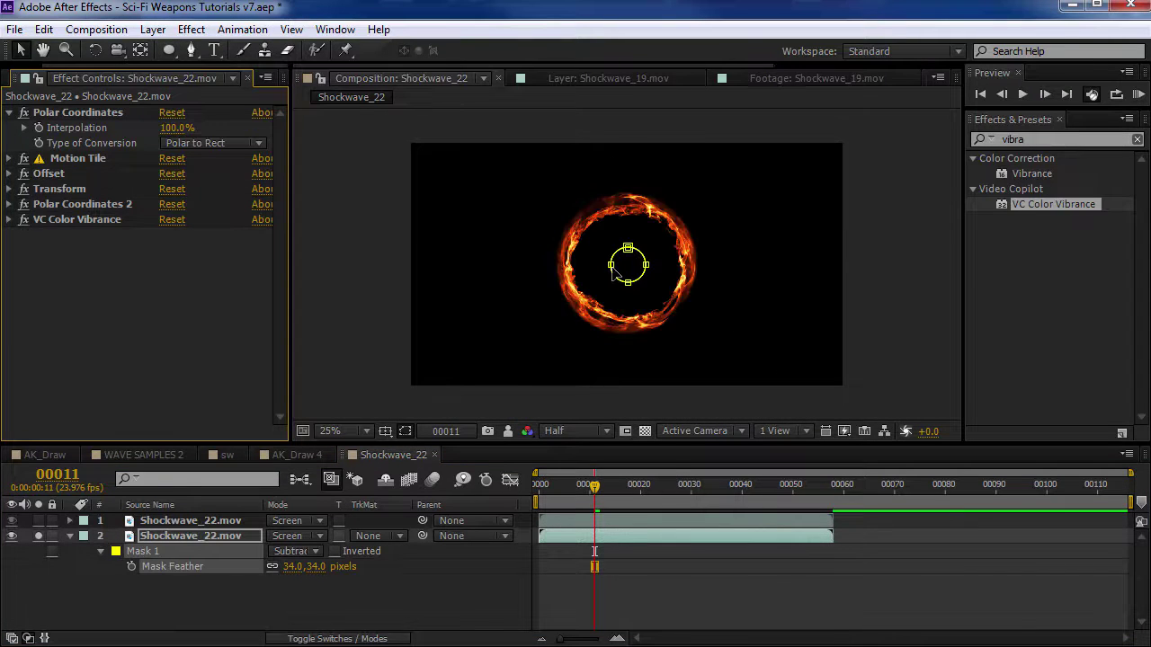
- Increase the feather of the center mask to soften the ring's outer edge, and reveal its Mask Path
scroll(617, 276, up, 2)
drag(297, 567, 336, 581)
key(m)
key(m)
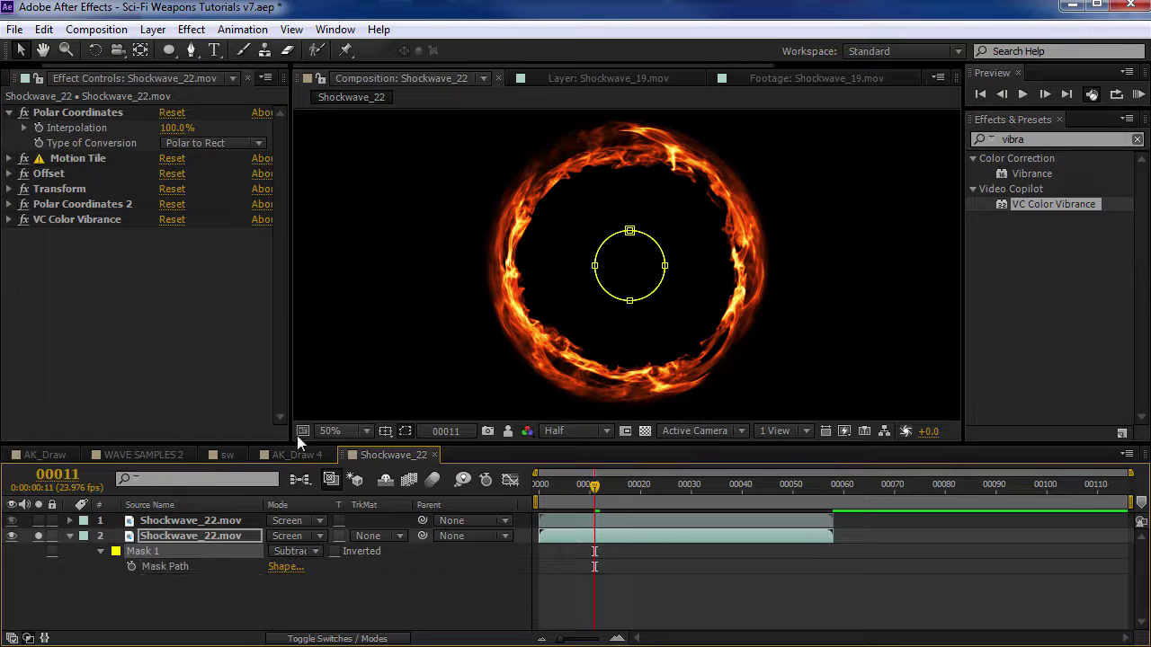
- Set the center mask's expansion to 51 pixels and its feather to 171 pixels on the lower Shockwave_22 layer
click(174, 613)
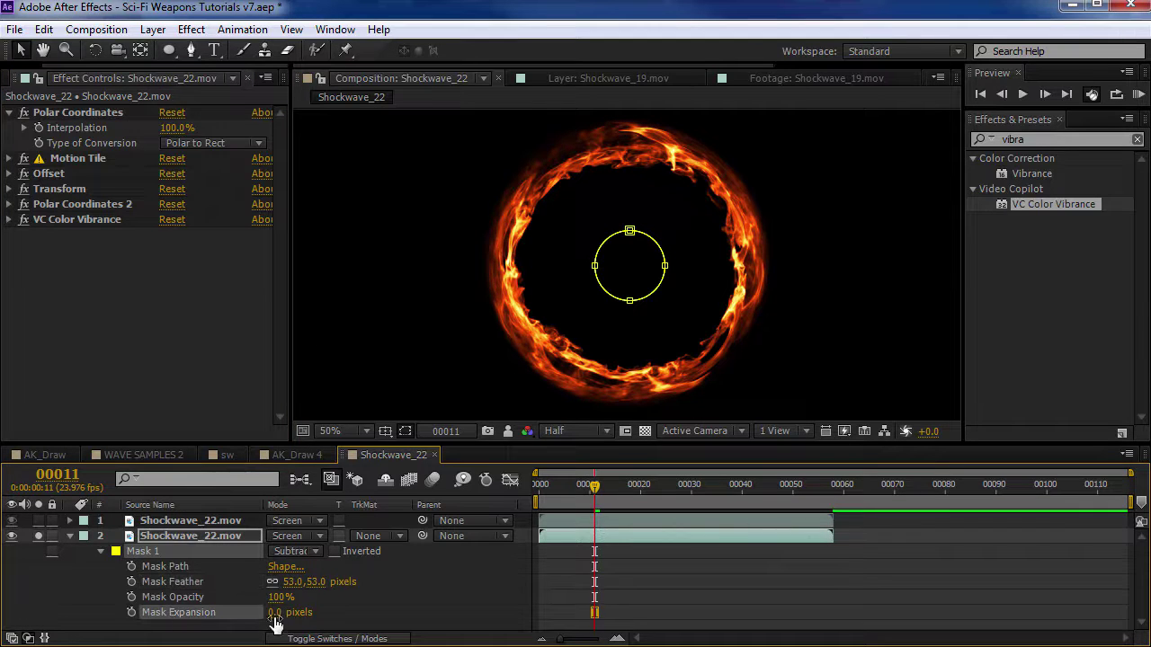
mouse_move(281, 612)
mouse_down()
mouse_move(334, 602)
mouse_move(350, 569)
mouse_move(406, 566)
mouse_up()
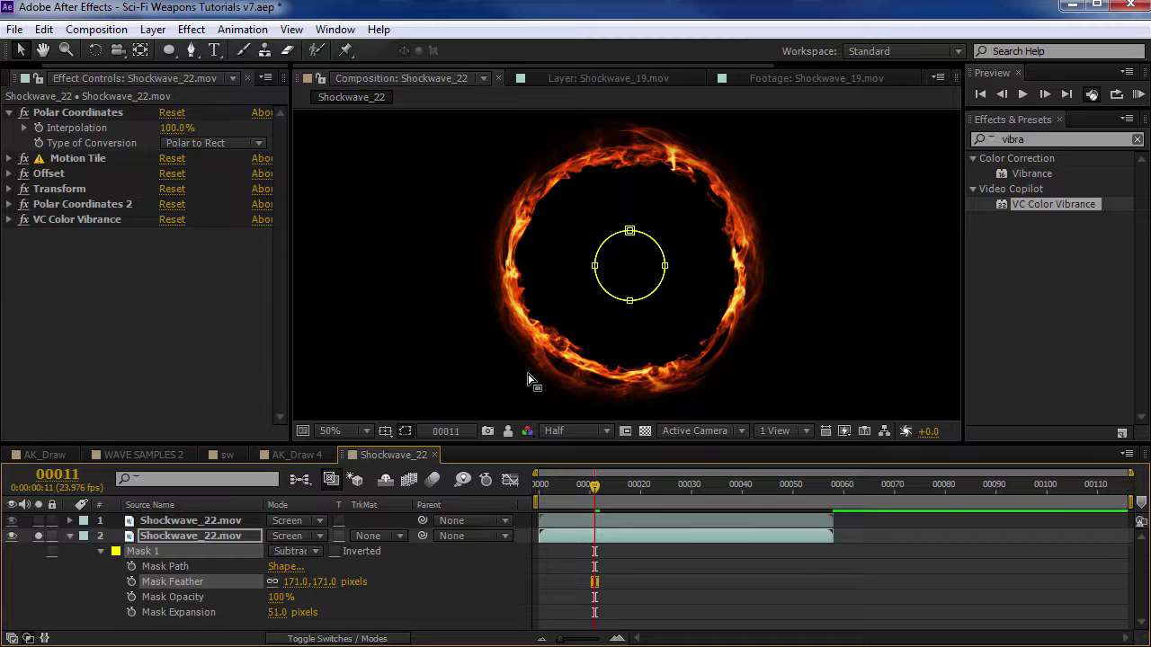
- Check the ring's transparency, and enable Fill Empty BG in VC Color Vibrance with Brightness 1.24 and Gamma 0.58
click(645, 430)
key(comma)
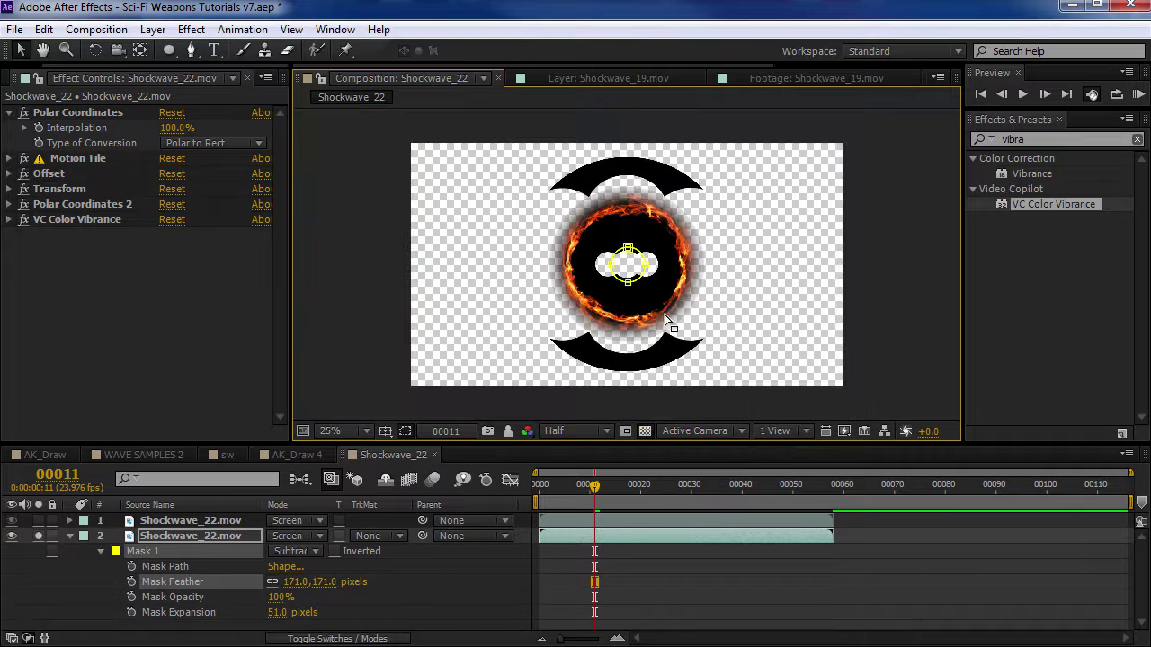
click(75, 219)
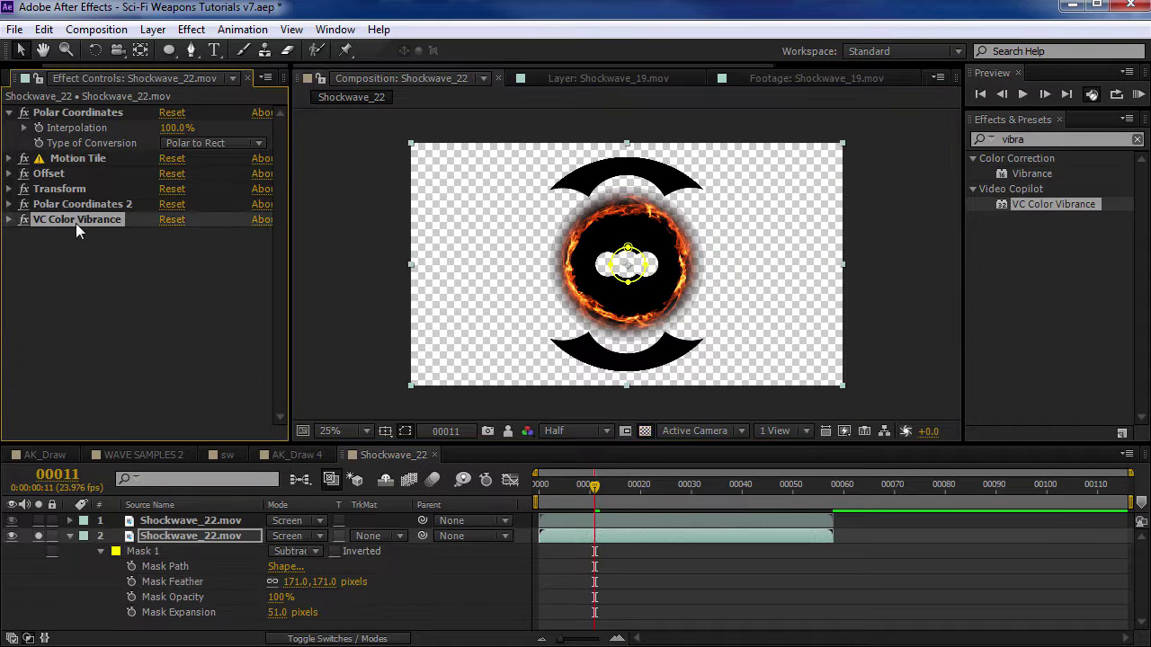
click(9, 219)
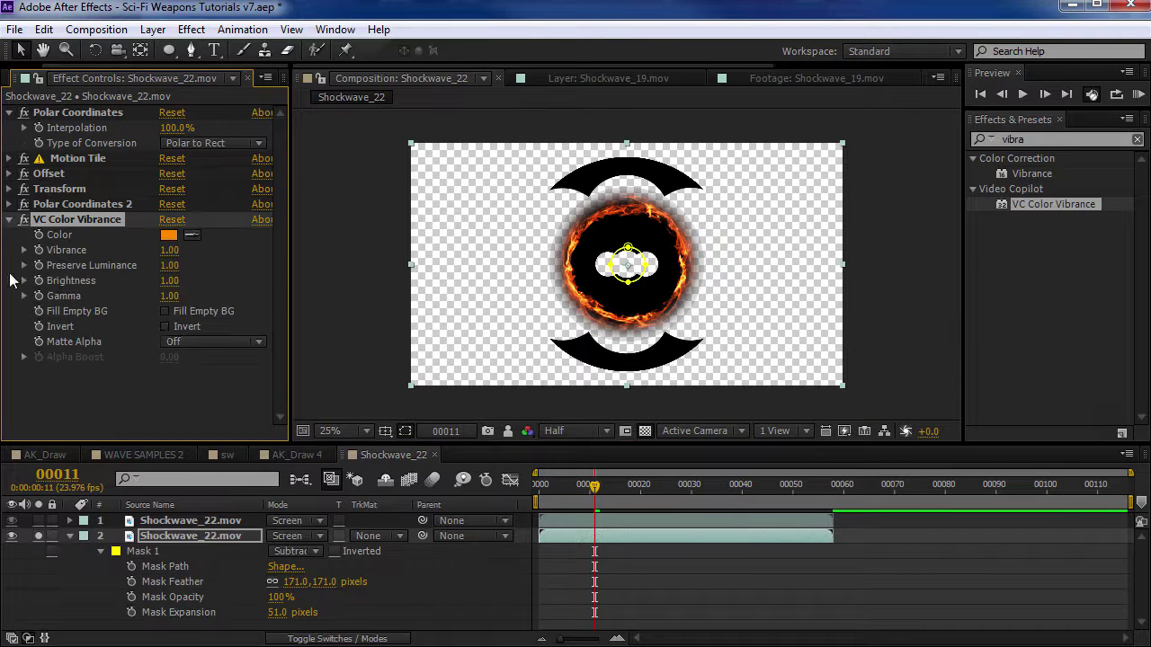
click(164, 311)
key(period)
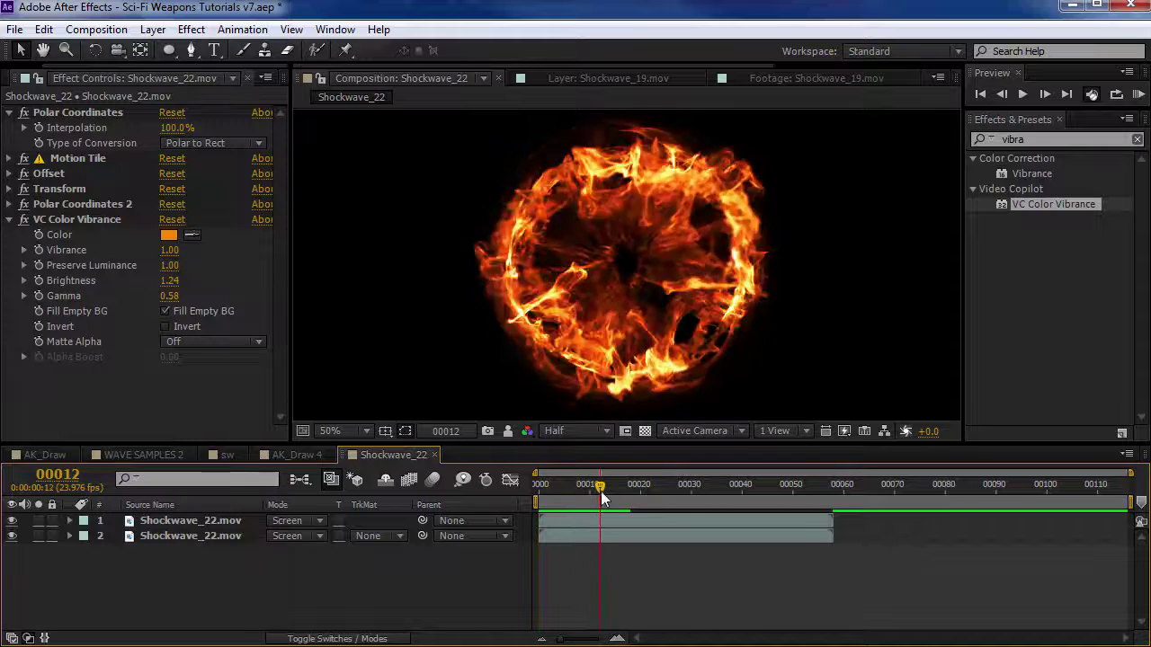
- Animate the lower layer's Scale from 10% at frame 0 to 100% at frame 12, and check the motion
click(585, 536)
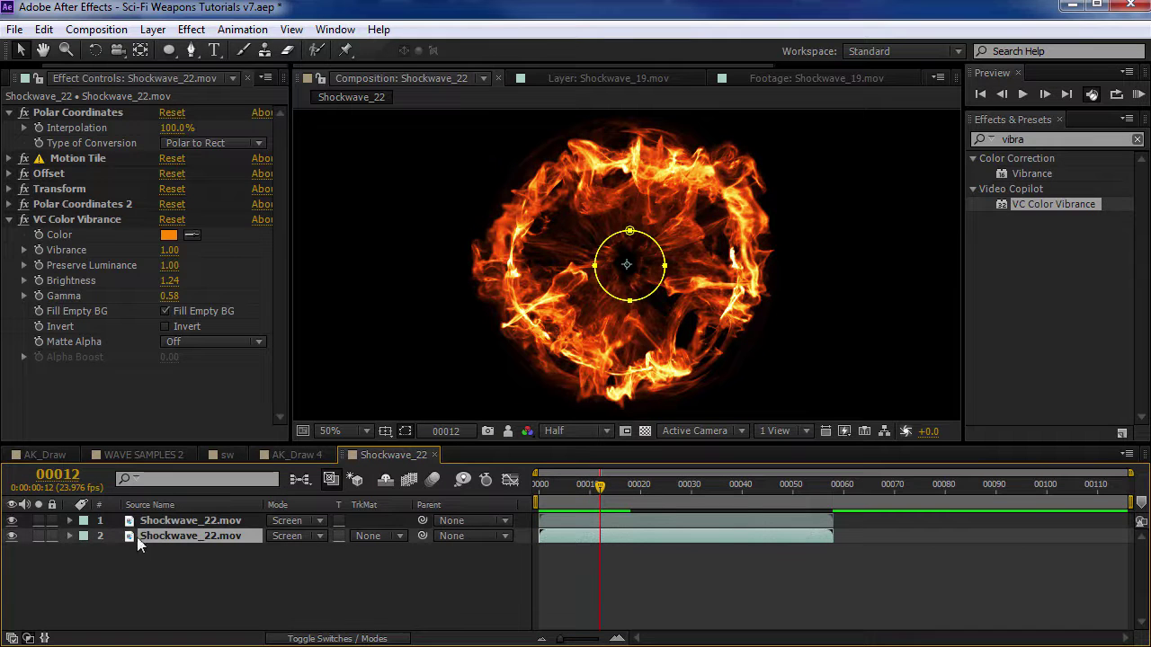
key(s)
click(116, 550)
mouse_move(600, 551)
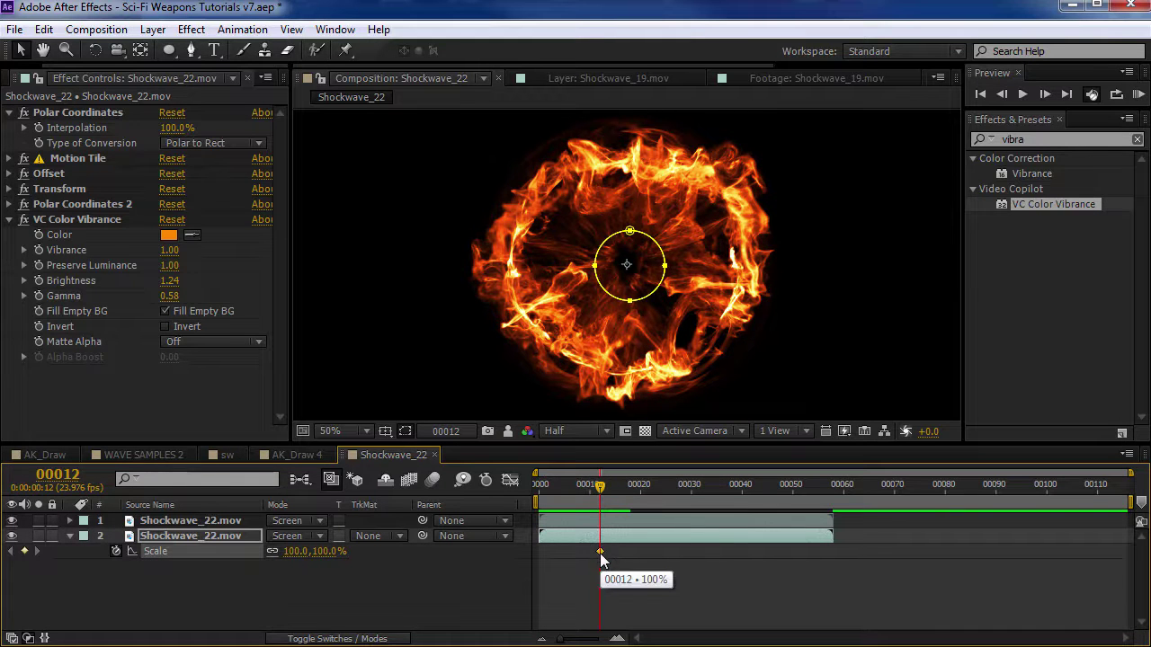
drag(600, 488, 554, 495)
click(310, 551)
text(10)
key(Return)
drag(550, 551, 539, 551)
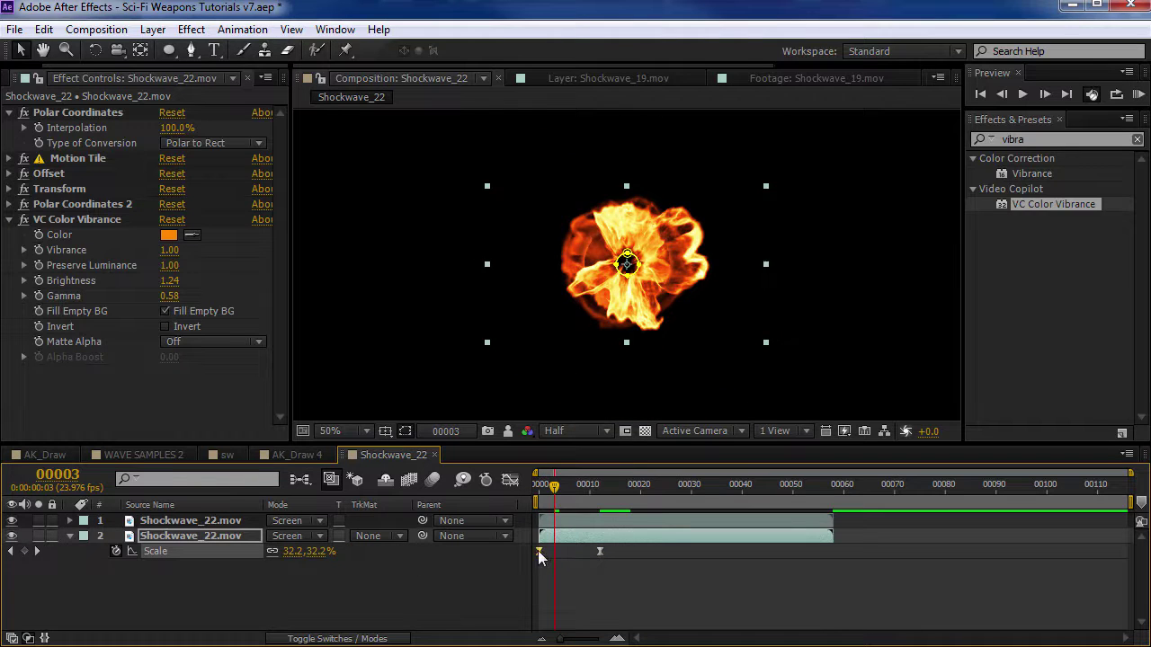
drag(552, 487, 645, 489)
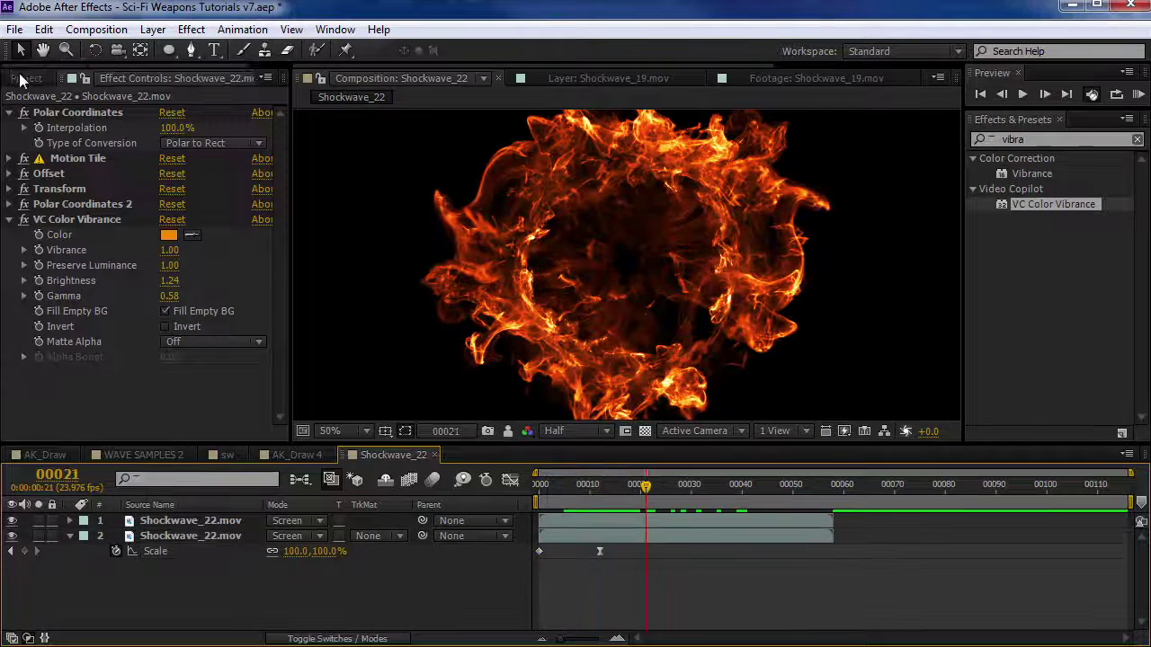
- Show the project's footage list, and browse the ShockWave_HD_Quick_Time_PhotoJPG folder in Bridge for other shockwave clips
key(ctrl+0)
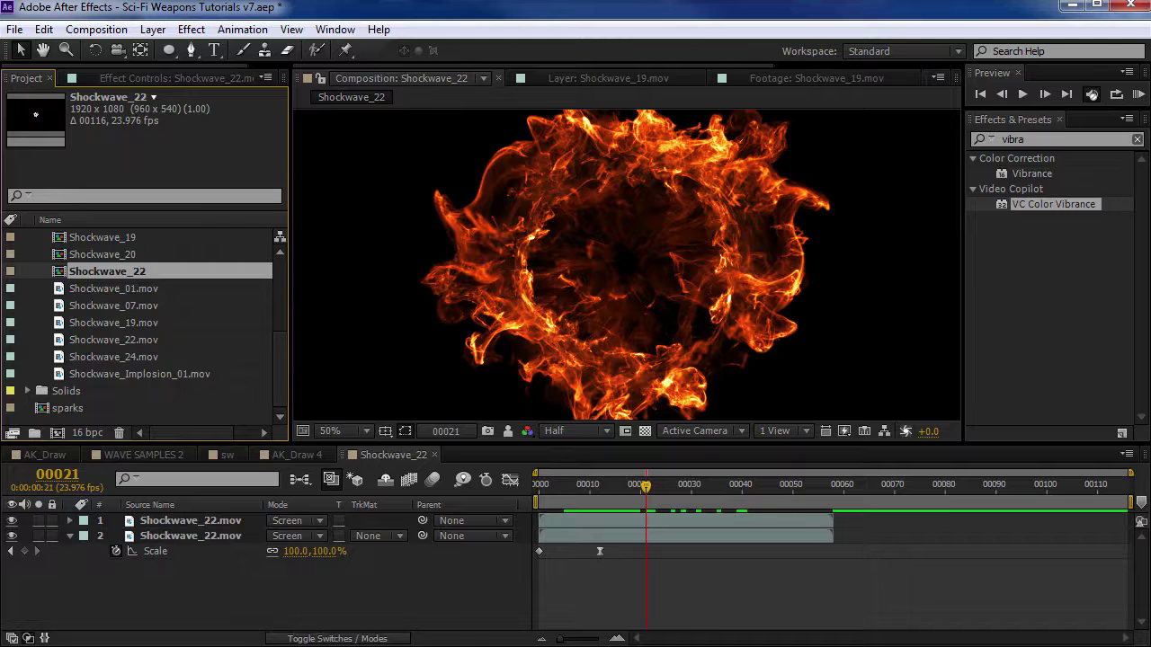
key(alt+Tab)
drag(778, 496, 793, 438)
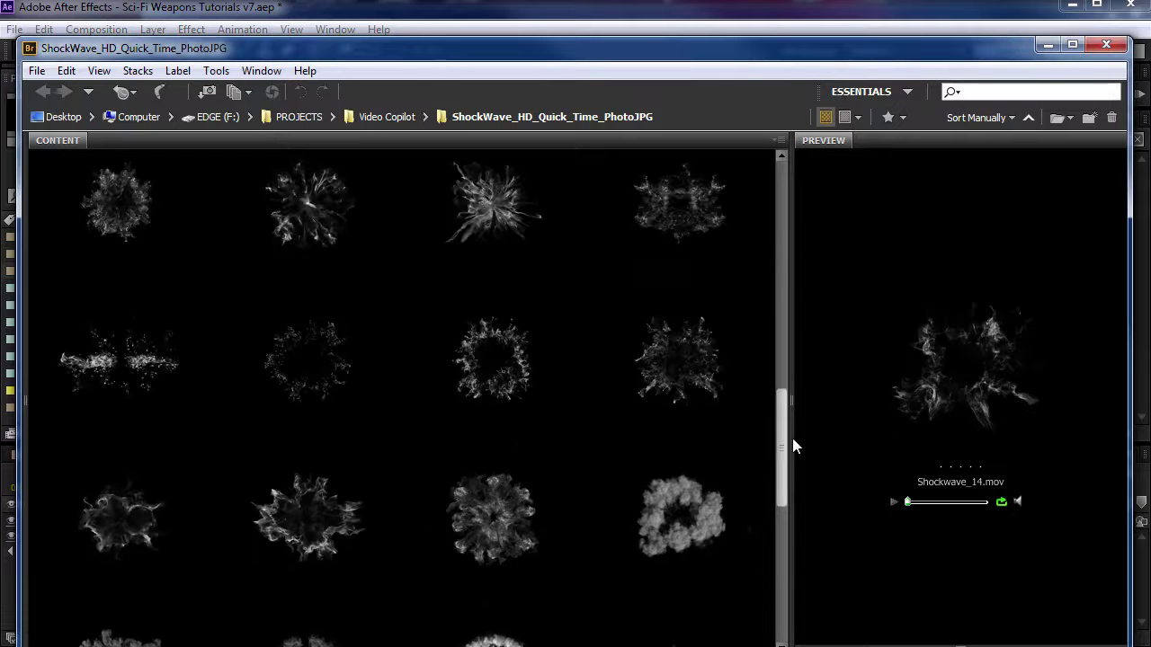
click(533, 11)
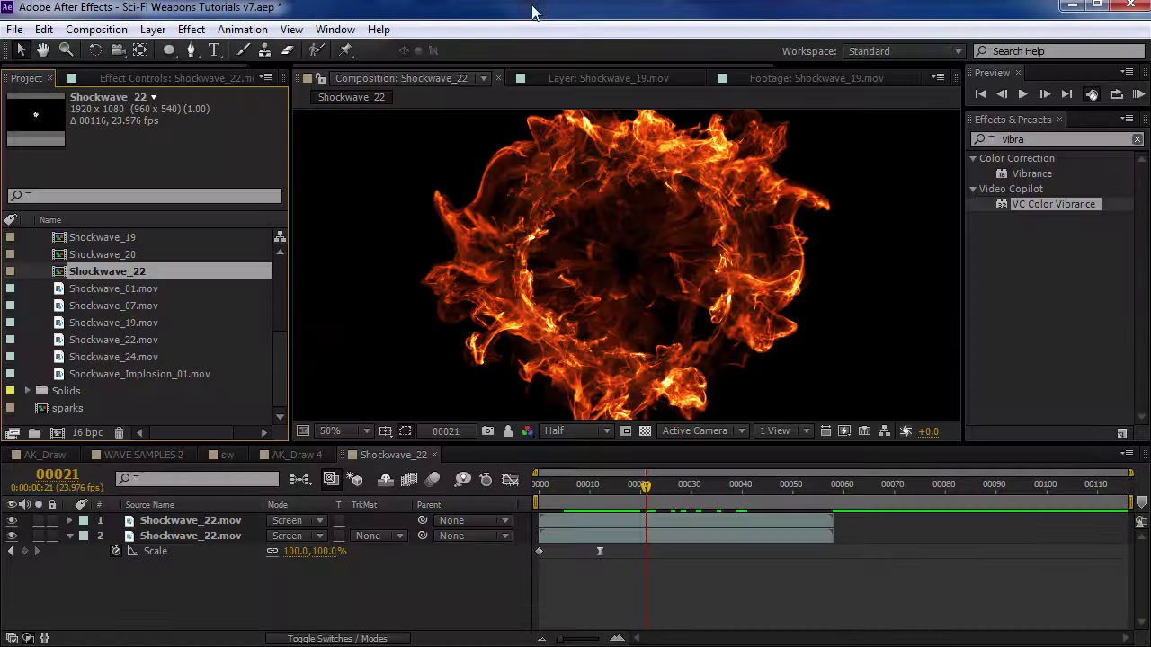
- Replace the source of both Shockwave_22.mov layers with Shockwave_01.mov, and scrub through the result
click(185, 521)
shift+click(227, 535)
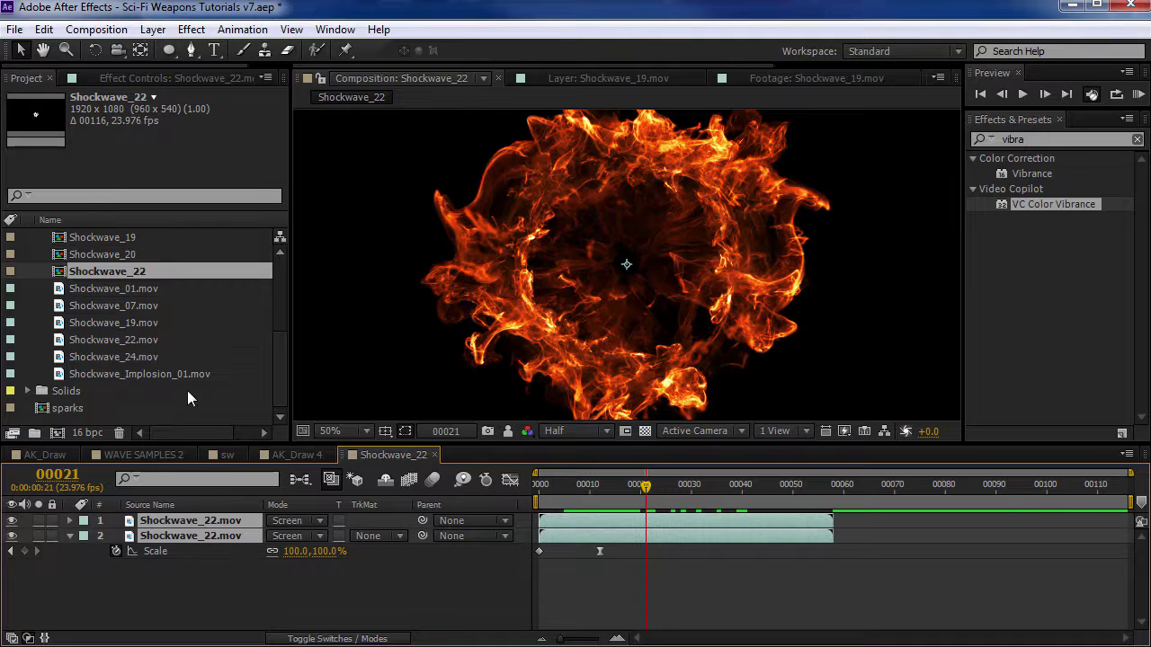
drag(118, 286, 199, 524)
drag(588, 486, 666, 500)
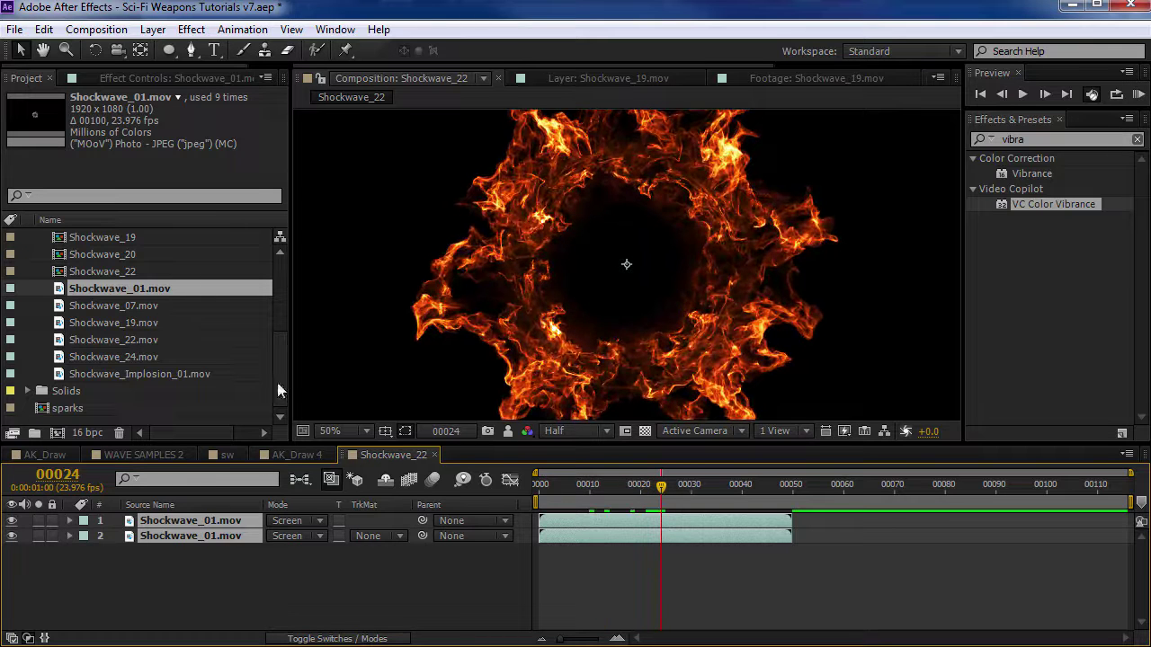
- Compare the lower ring with the upper layer hidden and shown, preview the composition, and go to frame 00022
click(22, 567)
click(12, 521)
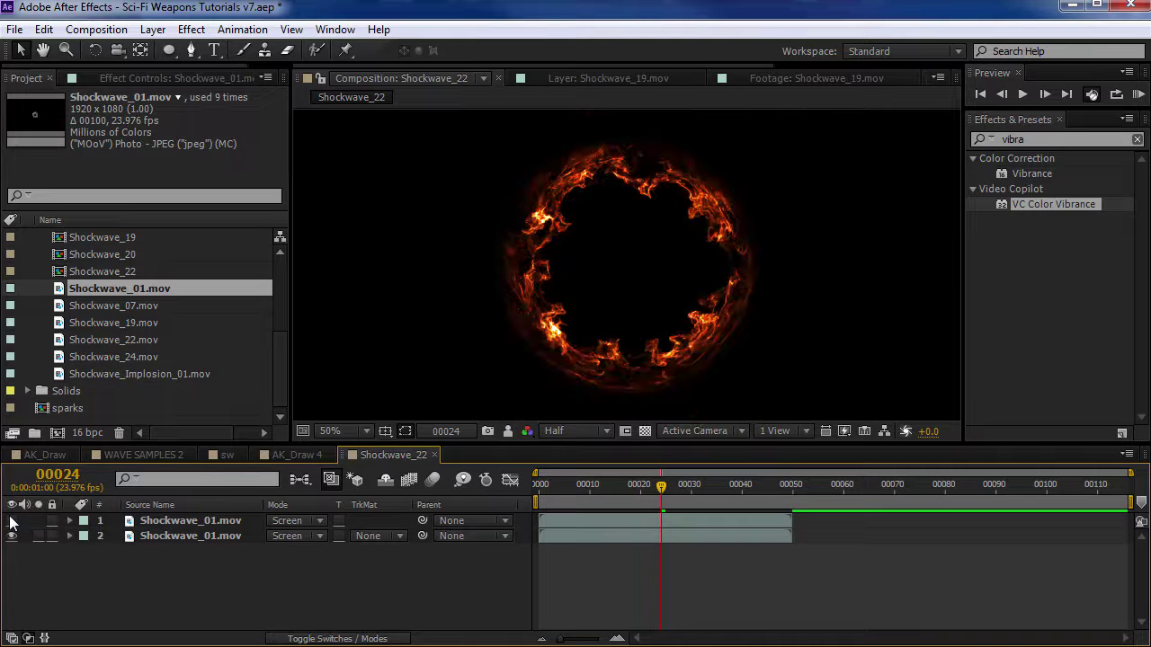
click(11, 521)
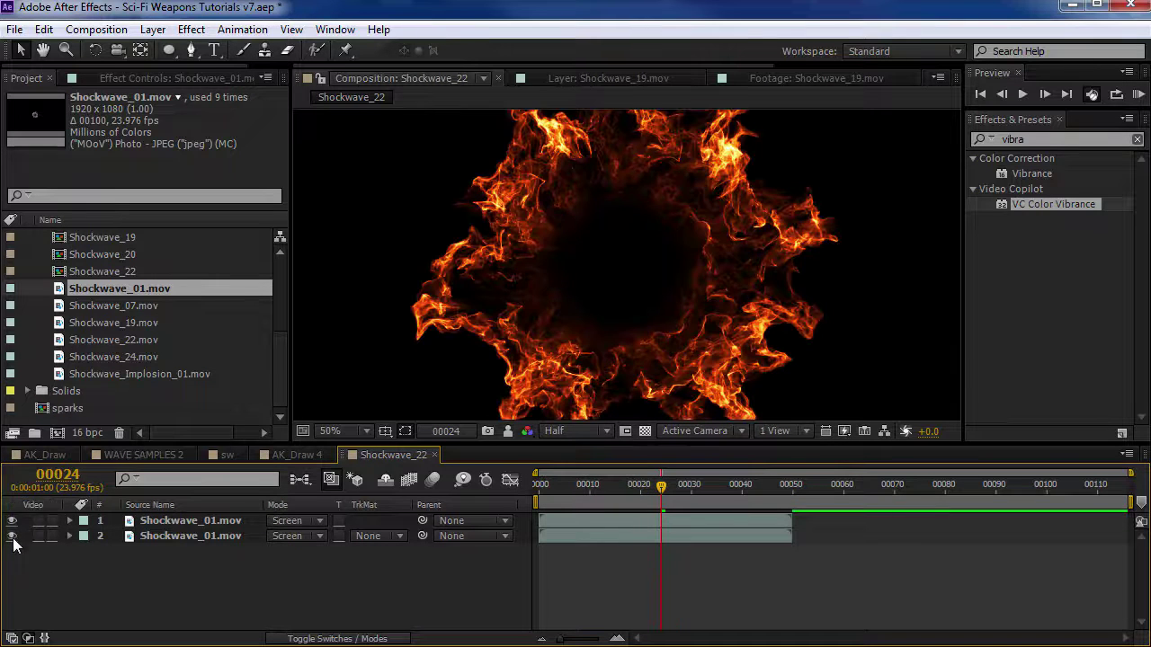
key(KP_0)
mouse_move(662, 487)
mouse_down()
mouse_move(707, 493)
mouse_move(651, 499)
mouse_up()
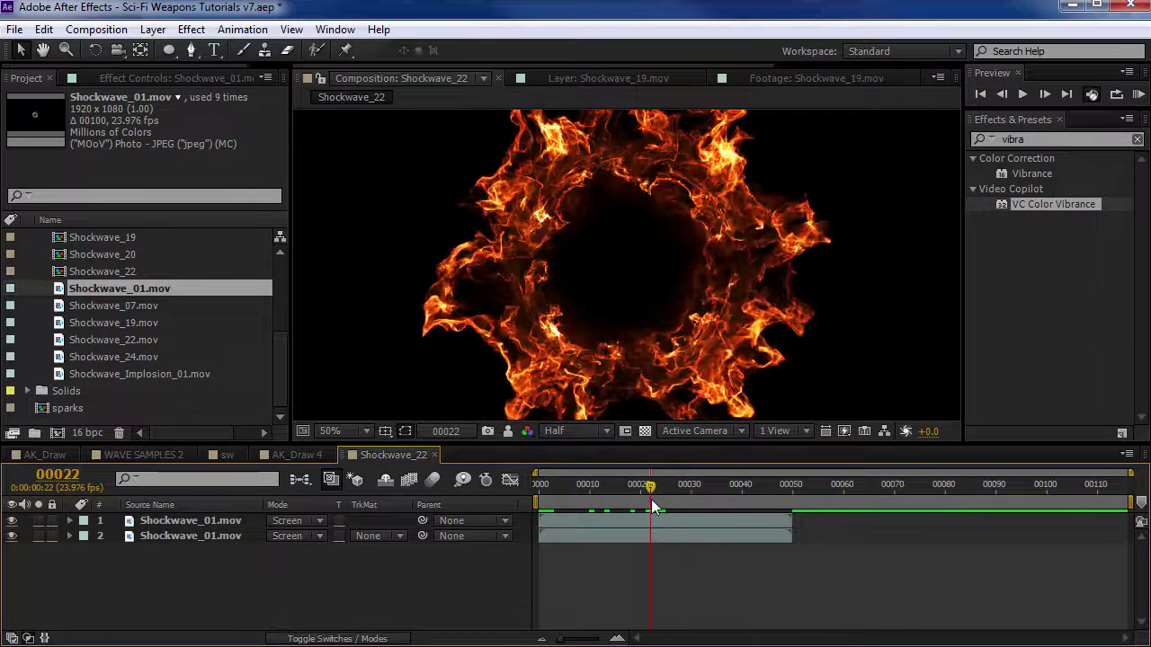
- Set the Motion Tile effect's Tile Width to 50 on the lower Shockwave_01 layer, and inspect the ring
click(169, 535)
click(133, 78)
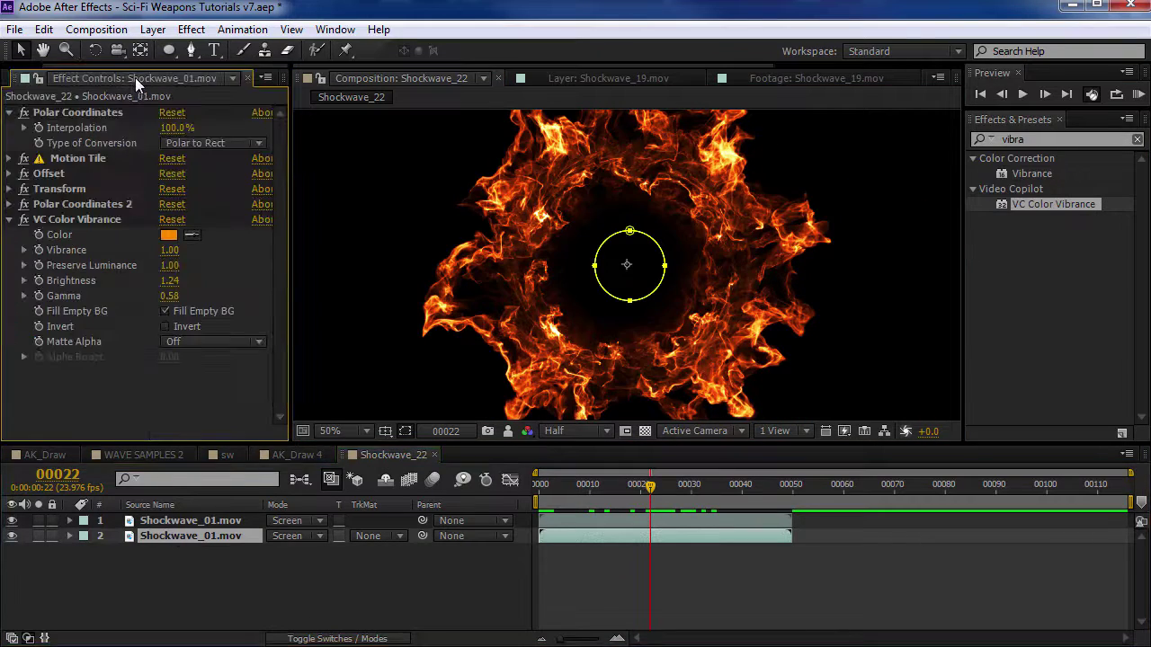
click(9, 158)
click(79, 158)
click(172, 189)
text(50)
key(Return)
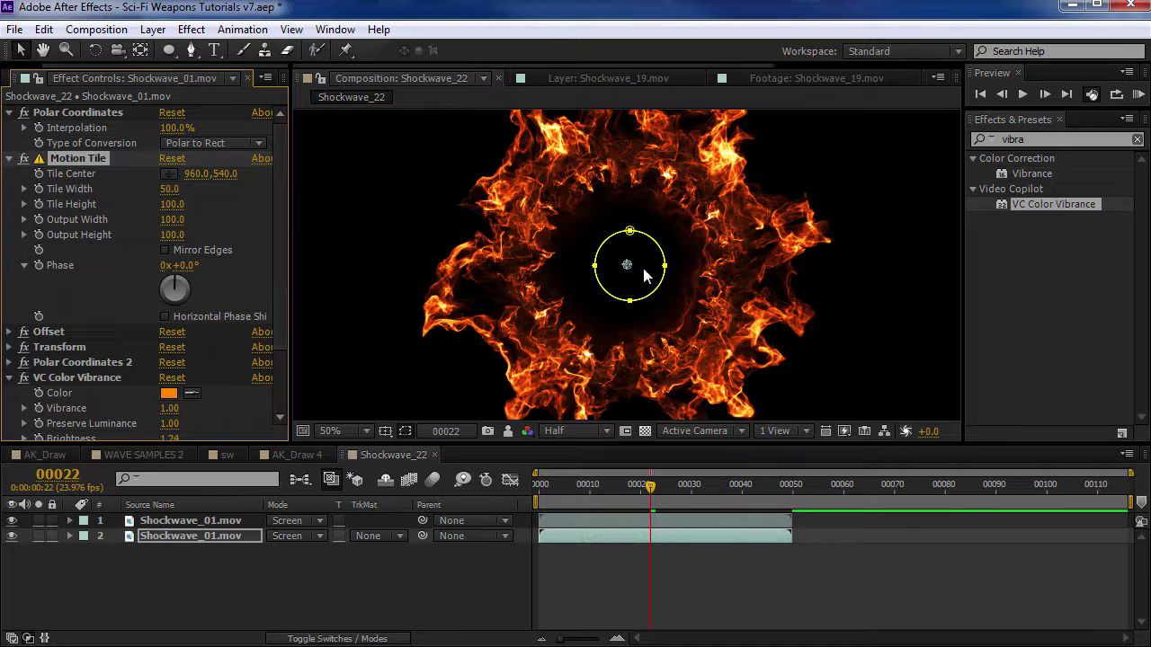
key(grave)
key(grave)
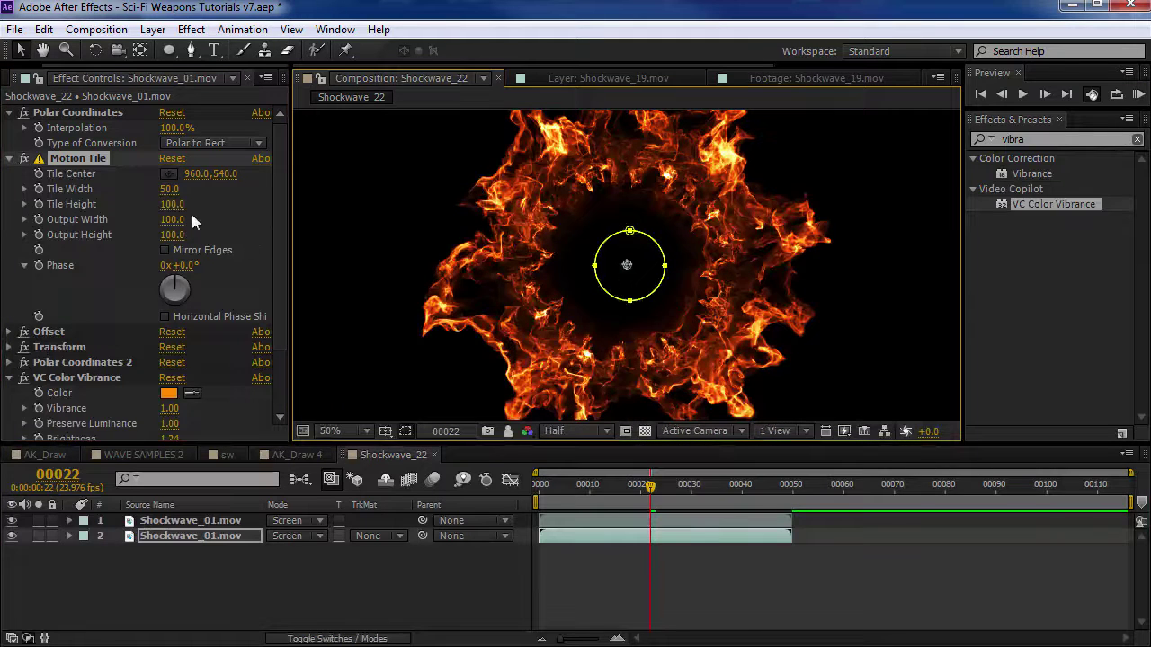
- Set the lower layer's Motion Tile Tile Width to 25
click(170, 189)
text(25)
key(Return)
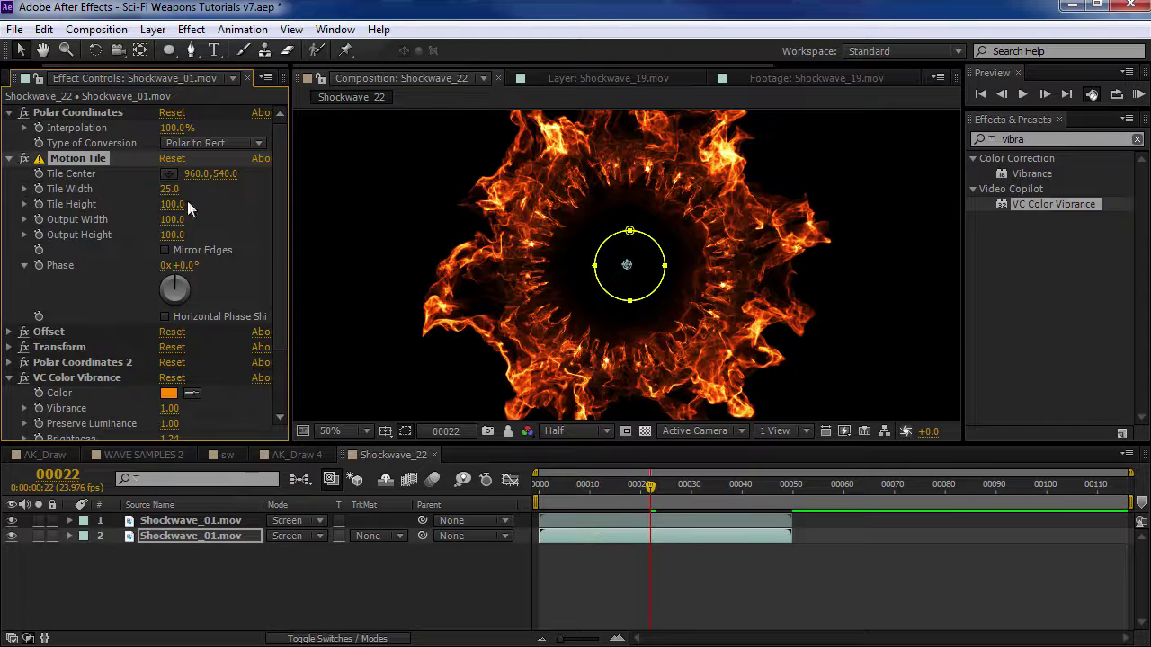
- Set the Transform effect's Scale Height to -35, and preview the lower layer on its own
click(9, 347)
drag(170, 254, 189, 253)
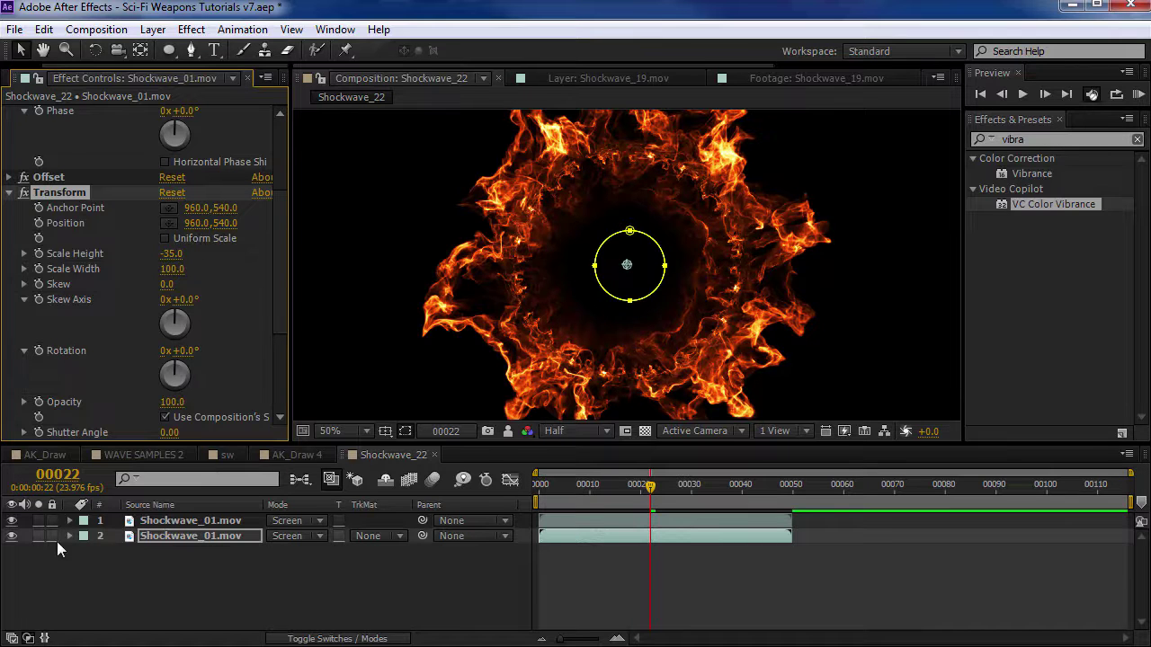
click(39, 536)
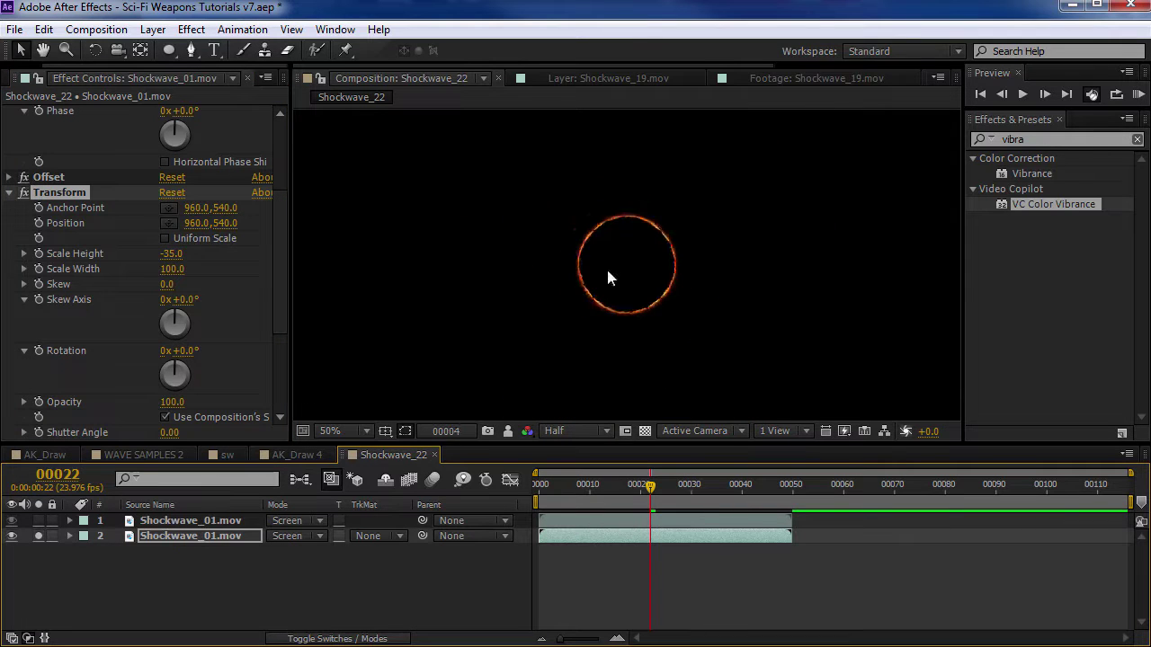
click(39, 536)
- Set the lower layer's Tile Width back to 50, and reduce the Transform effect's Scale Height
scroll(202, 187, up, 3)
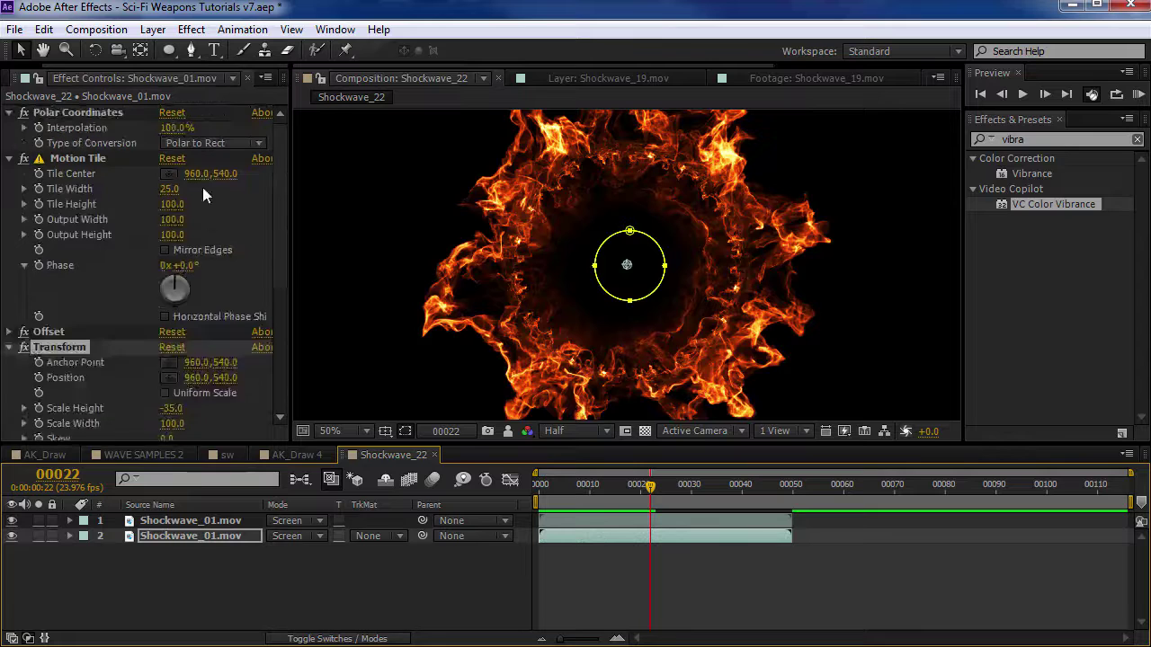
click(172, 199)
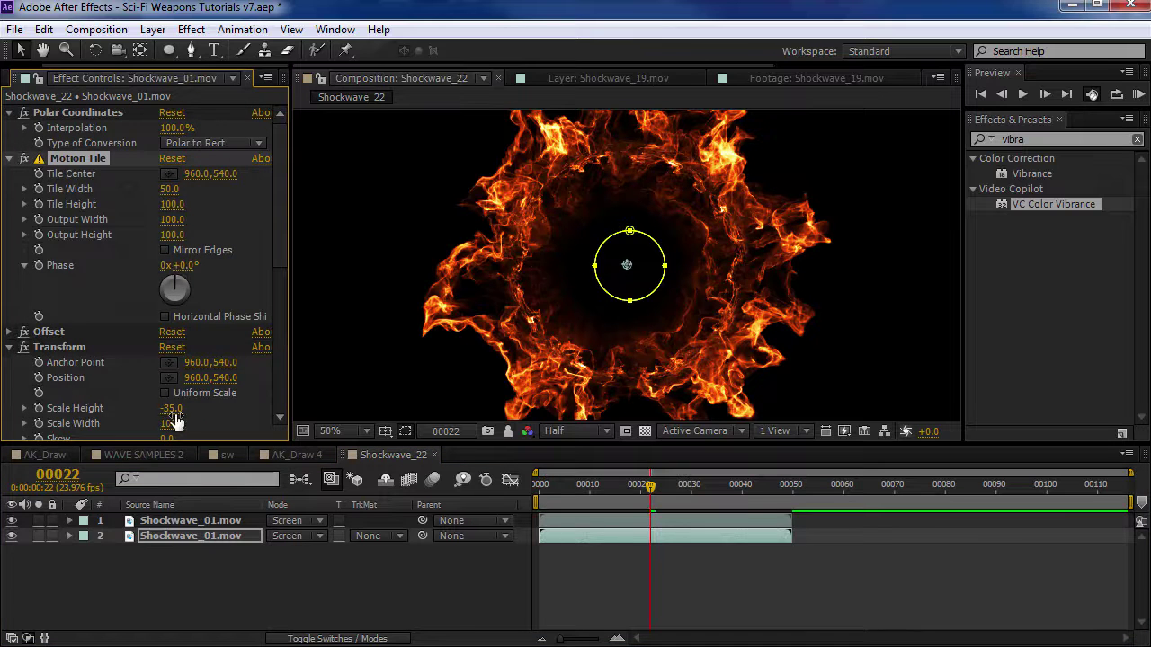
drag(171, 408, 149, 409)
- Replace the source of both Shockwave_01.mov layers with Shockwave_07.mov
click(218, 528)
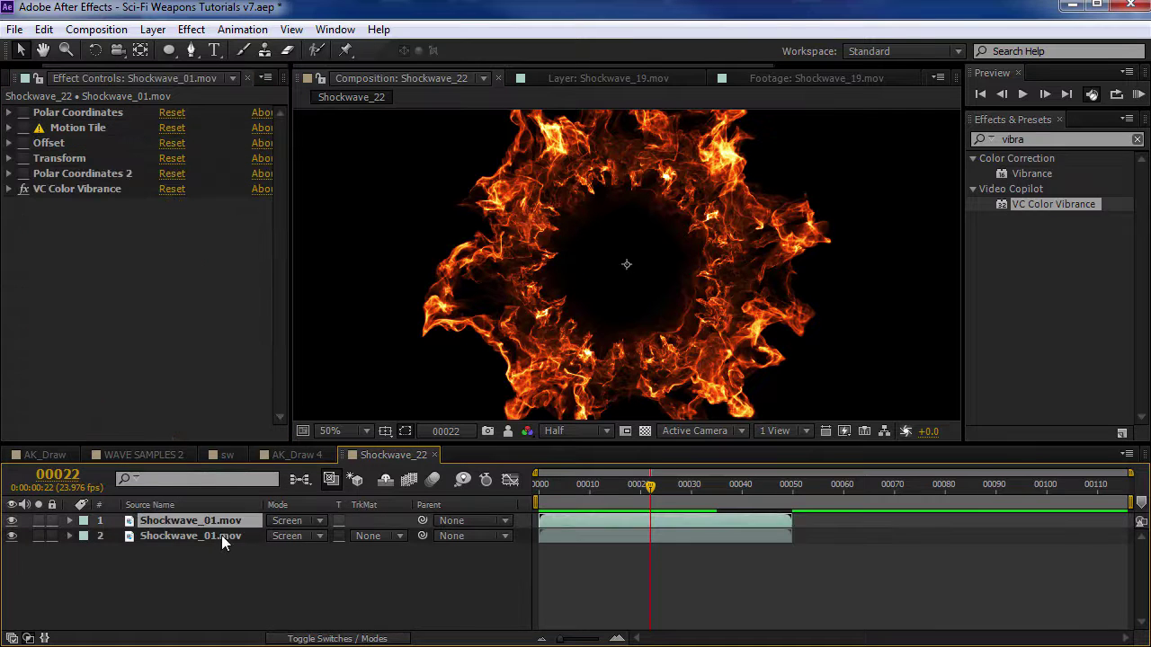
shift+click(220, 537)
click(26, 78)
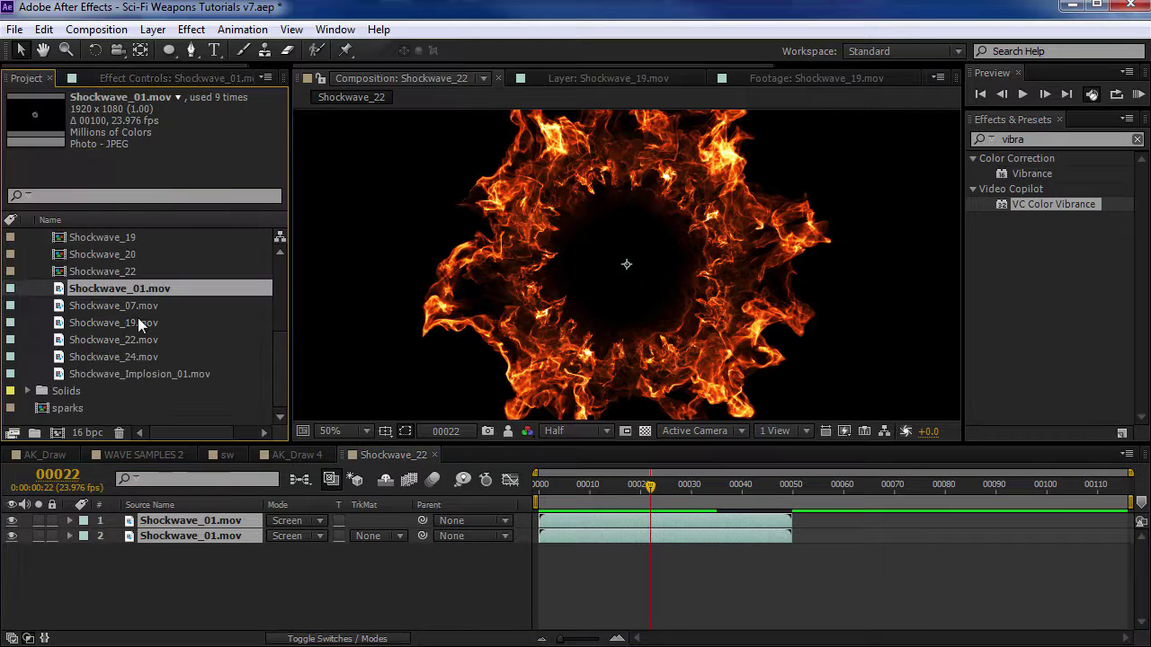
drag(139, 305, 630, 270)
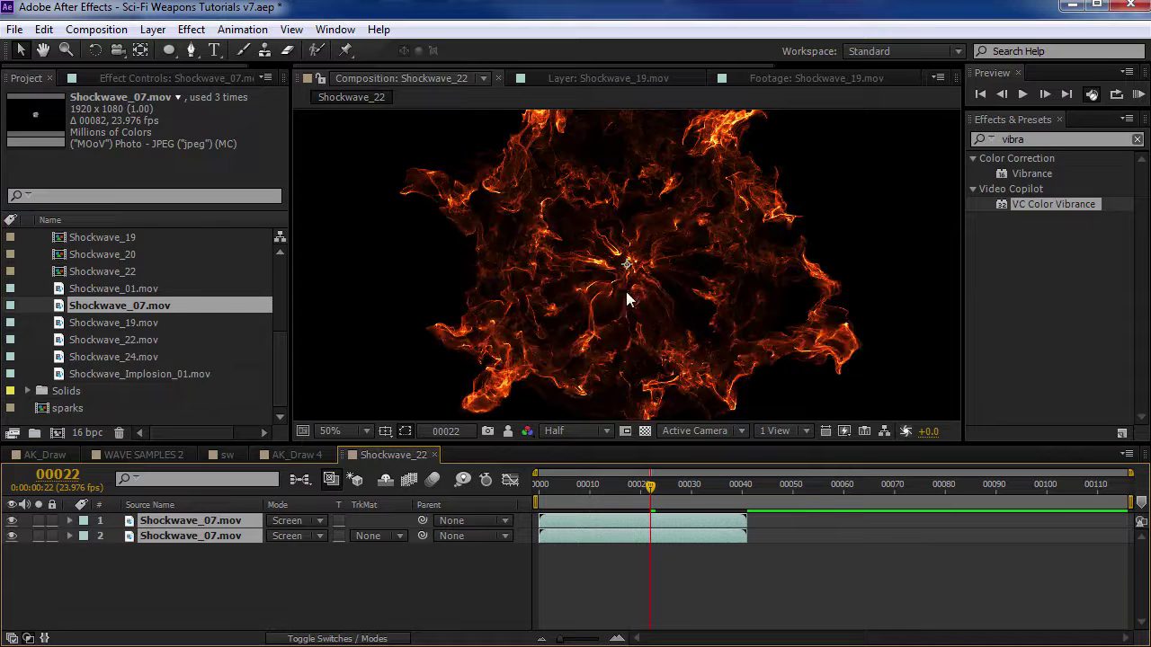
- Preview the Shockwave_07 ring animation with both layers together, and examine the lower layer soloed
key(space)
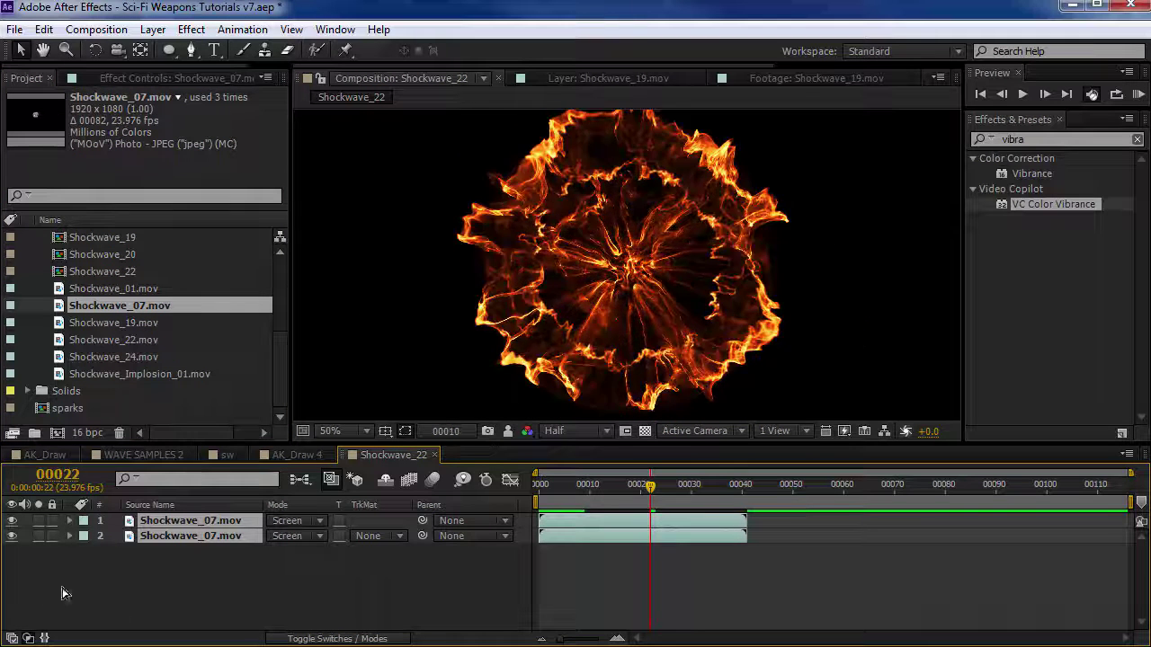
key(space)
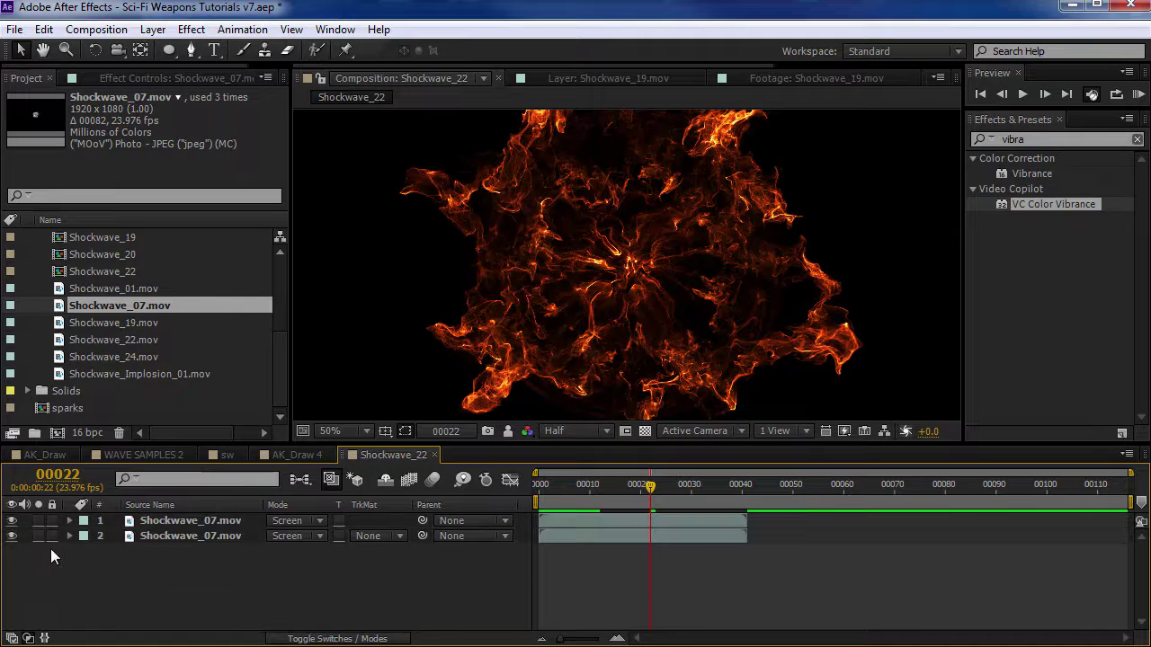
click(50, 548)
alt+click(39, 537)
drag(555, 496, 614, 491)
alt+click(38, 521)
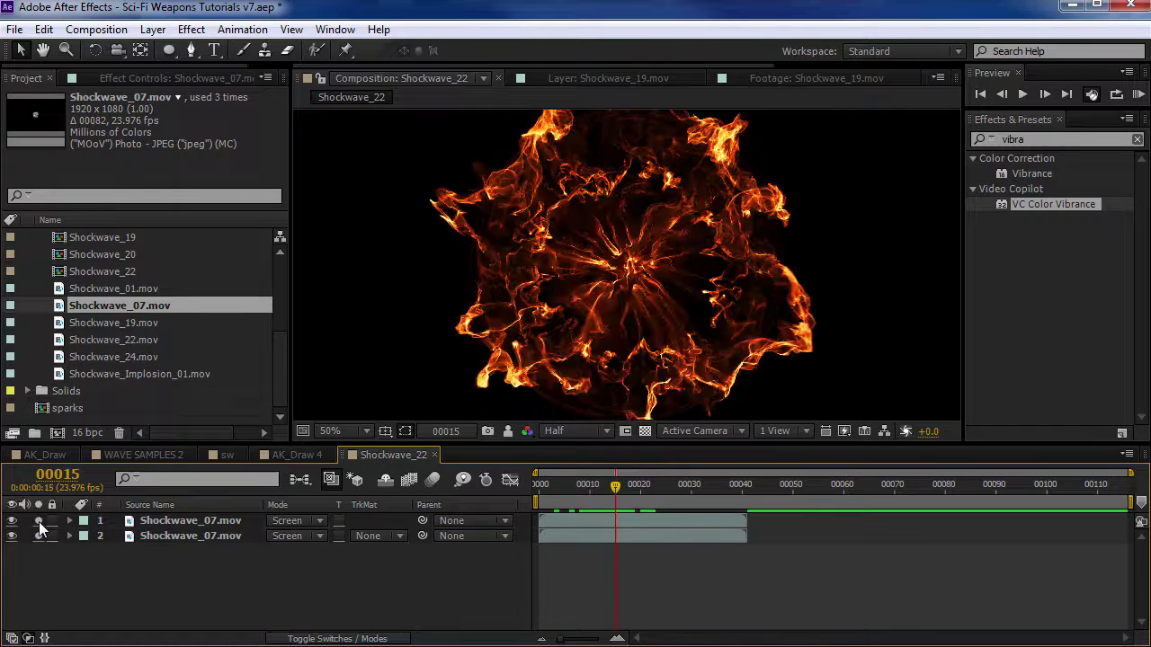
key(space)
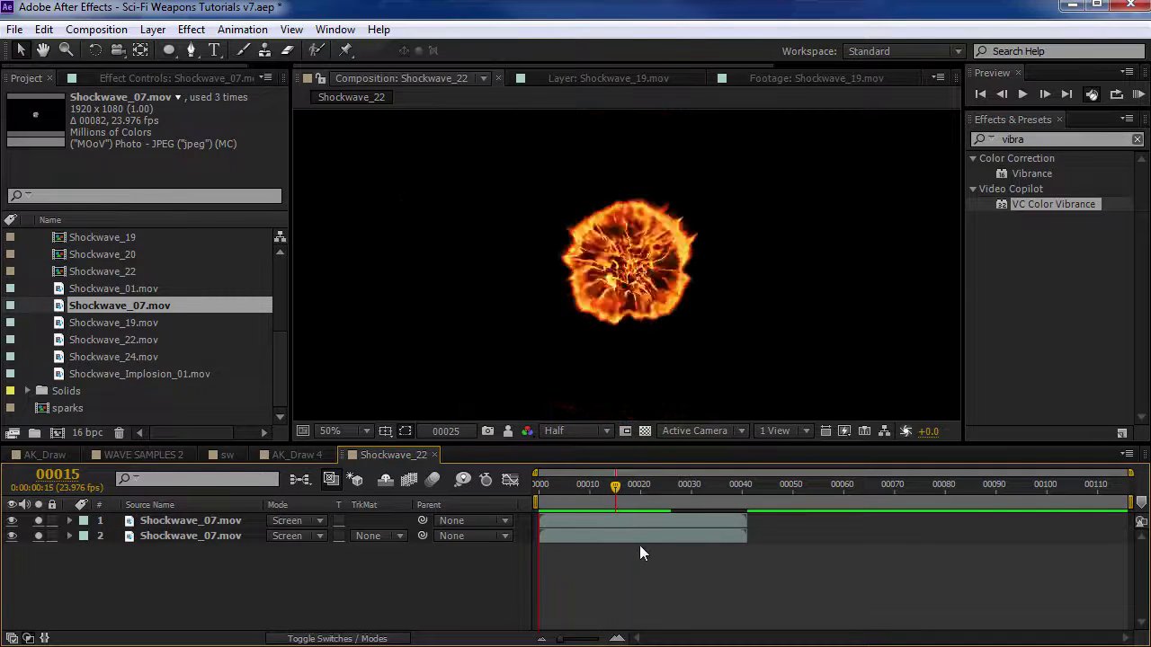
key(space)
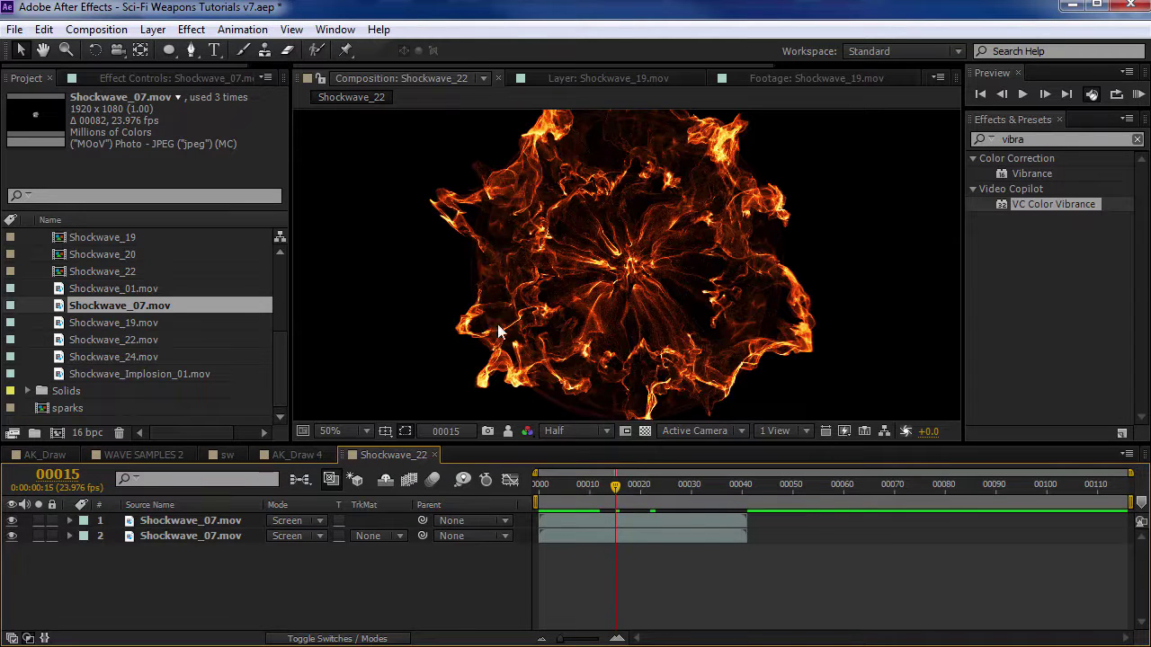
- Close the Shockwave_22 composition and return to AK_Draw 4
click(434, 455)
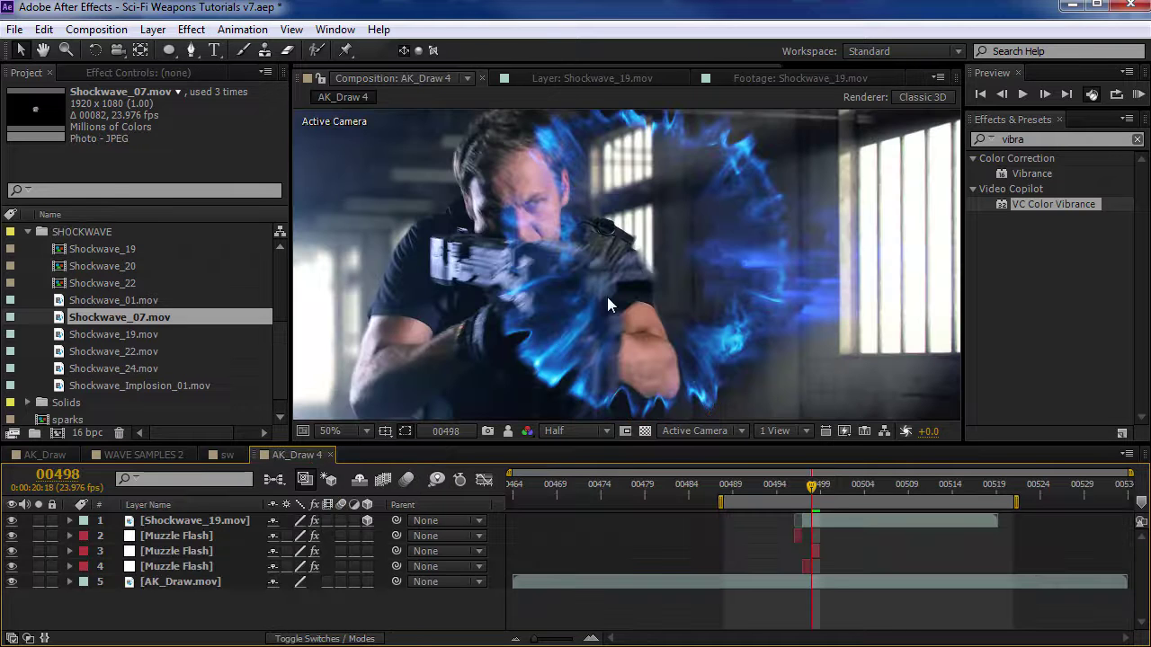
- Duplicate the Shockwave_19.mov layer at frame 499 and solo the upper copy
drag(823, 490, 821, 492)
click(829, 525)
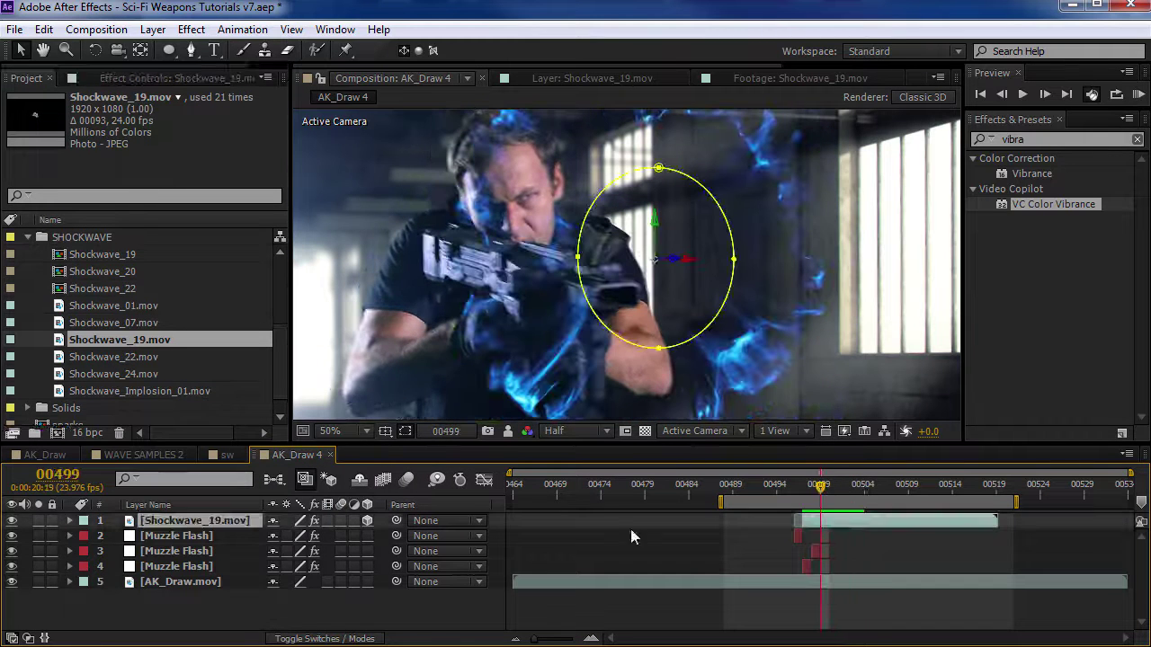
click(44, 28)
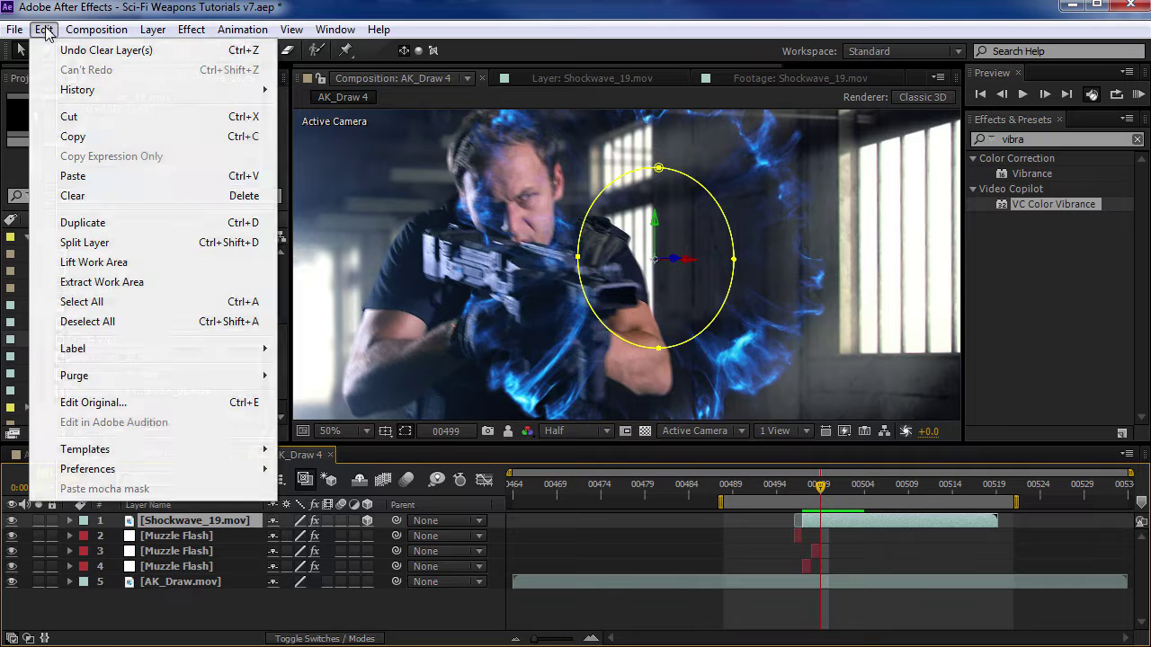
click(85, 222)
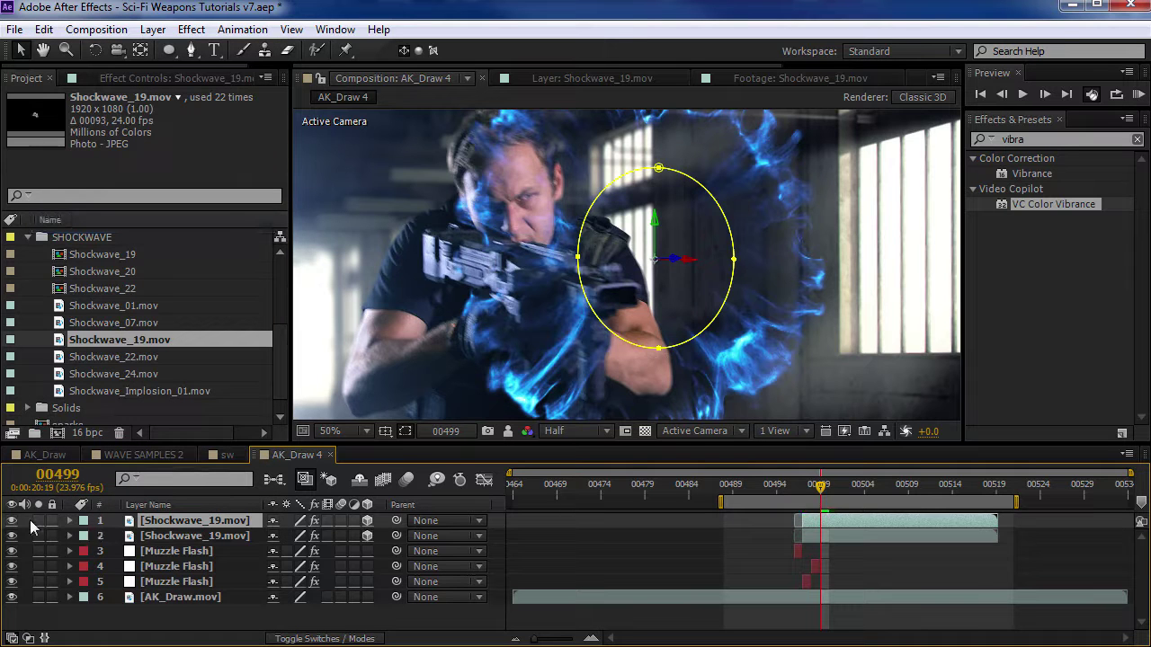
click(38, 521)
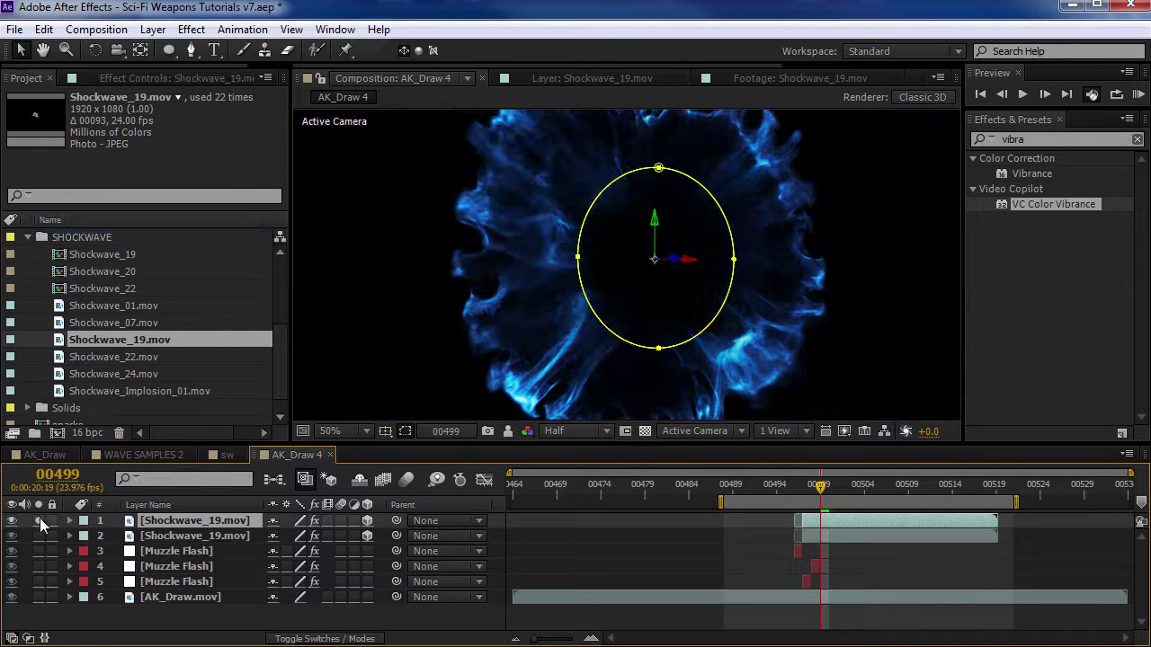
- Turn off 3D for the soloed Shockwave_19.mov copy and reset its transform
click(368, 520)
key(comma)
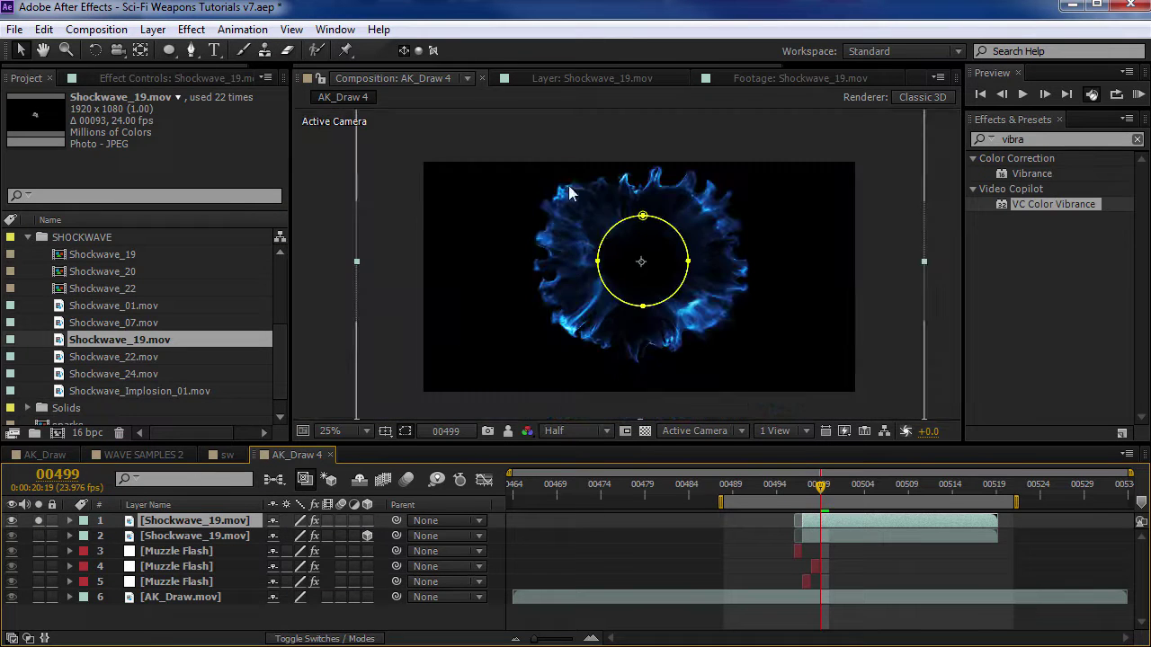
right_click(574, 185)
mouse_move(648, 261)
click(845, 264)
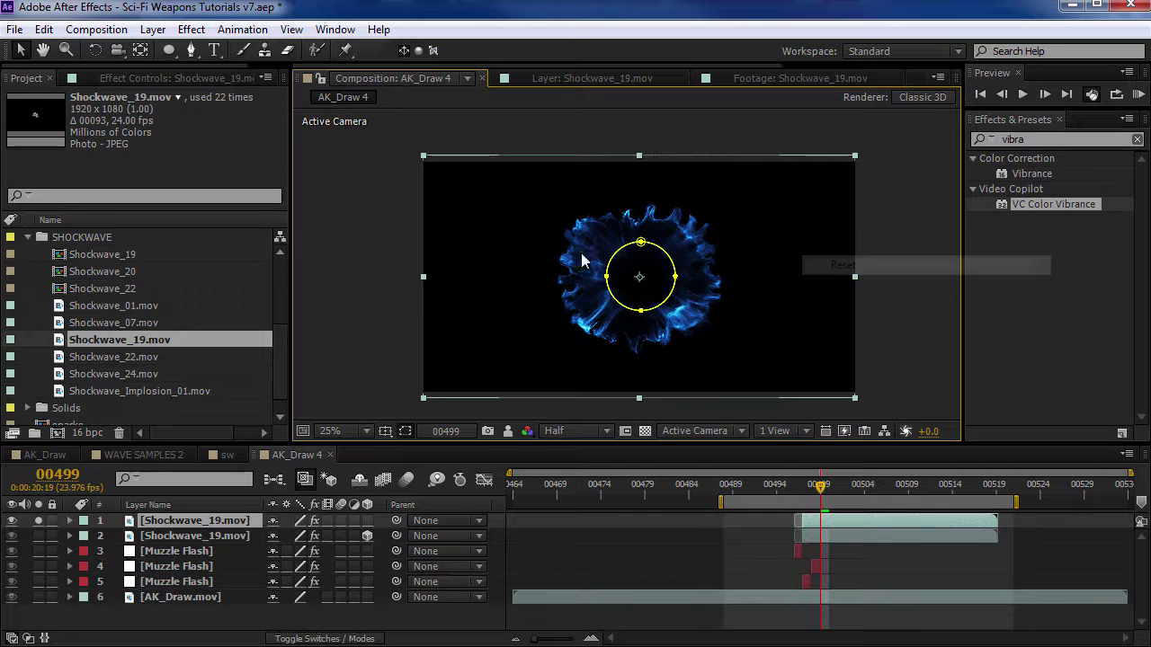
key(period)
- At frame 501, apply Polar Coordinates above VC Color Vibrance on the soloed copy, with Interpolation at 100% and Polar to Rect conversion
click(850, 485)
key(Page_Down)
key(Page_Down)
mouse_move(854, 498)
mouse_down()
mouse_move(814, 500)
mouse_move(835, 504)
mouse_up()
key(F3)
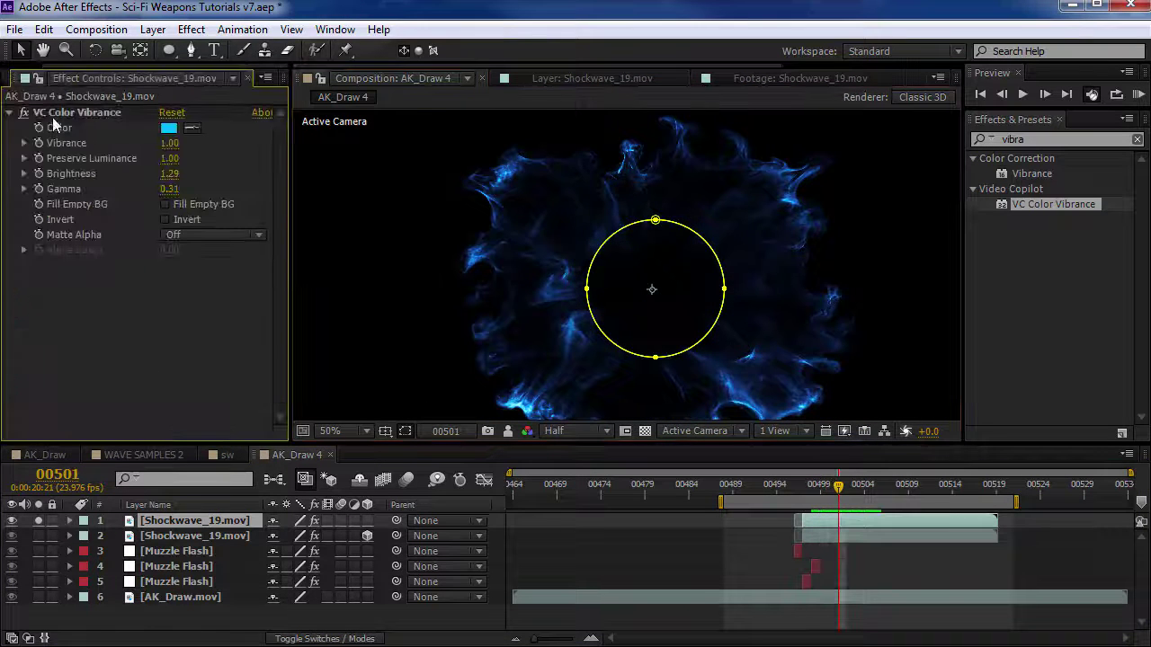
click(10, 113)
click(1051, 137)
text(pol)
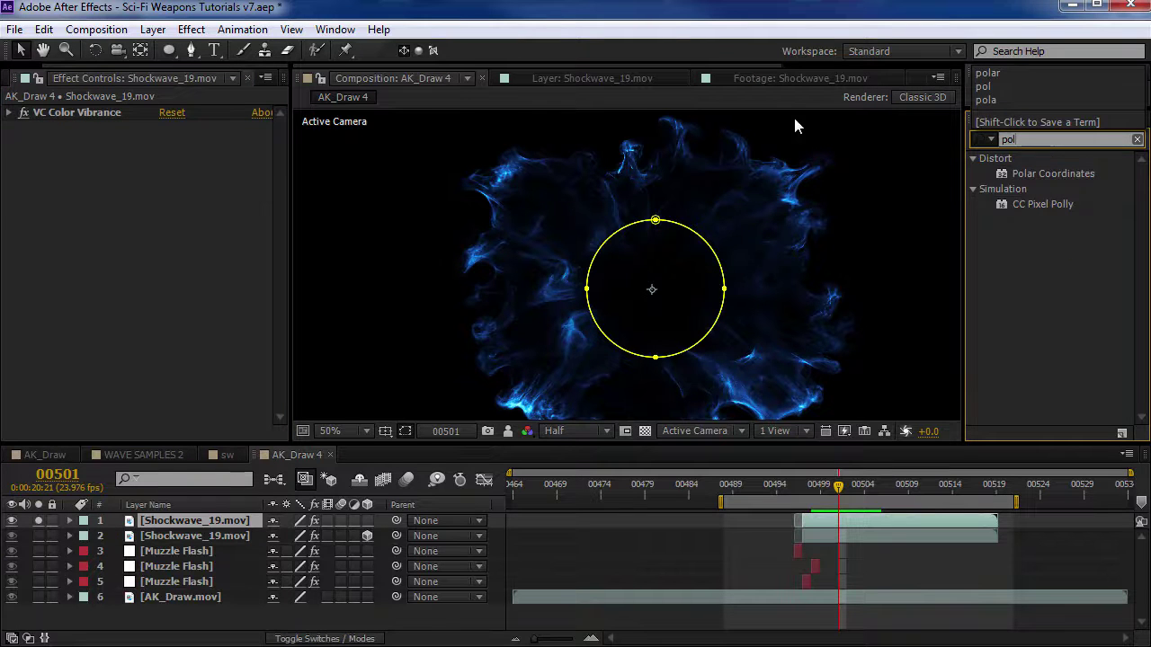
drag(1031, 178, 87, 109)
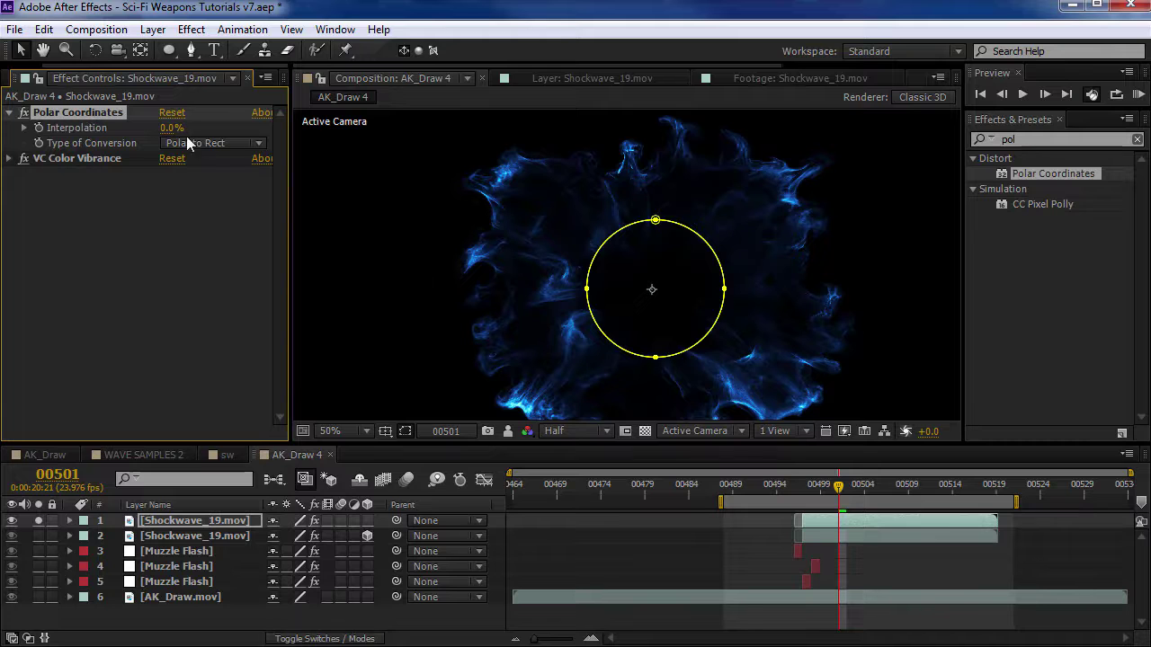
drag(164, 133, 329, 121)
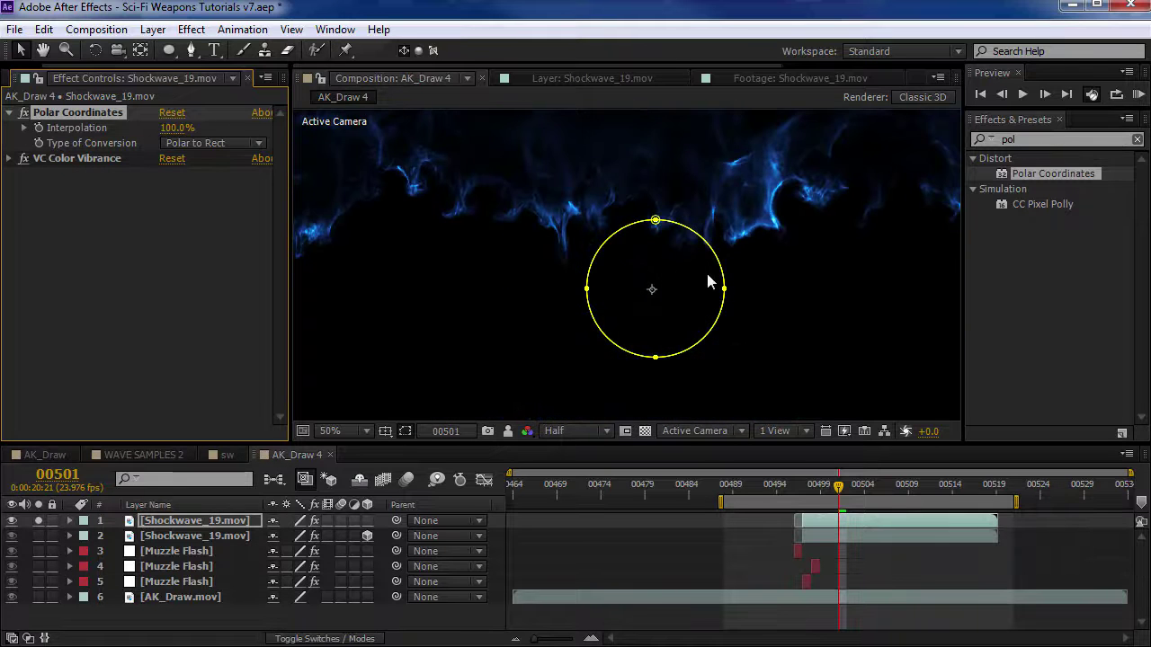
key(comma)
- Set VC Color Vibrance's Matte Alpha to Only, checking the layer's transparency against the transparency grid
click(10, 159)
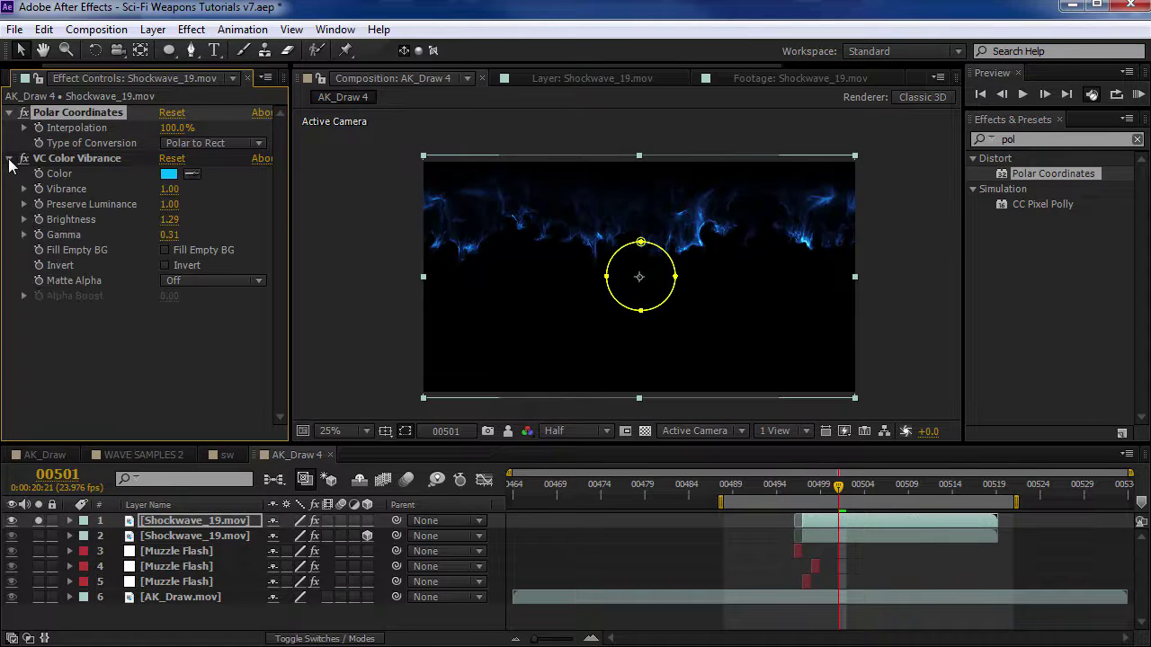
click(645, 432)
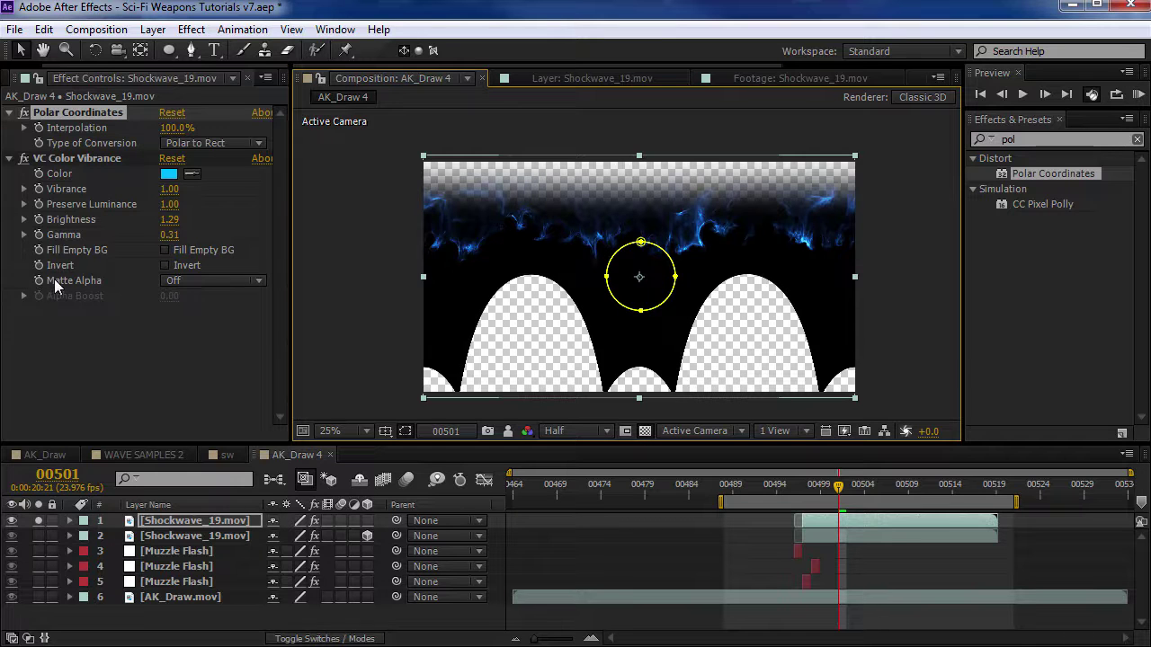
click(197, 282)
click(197, 340)
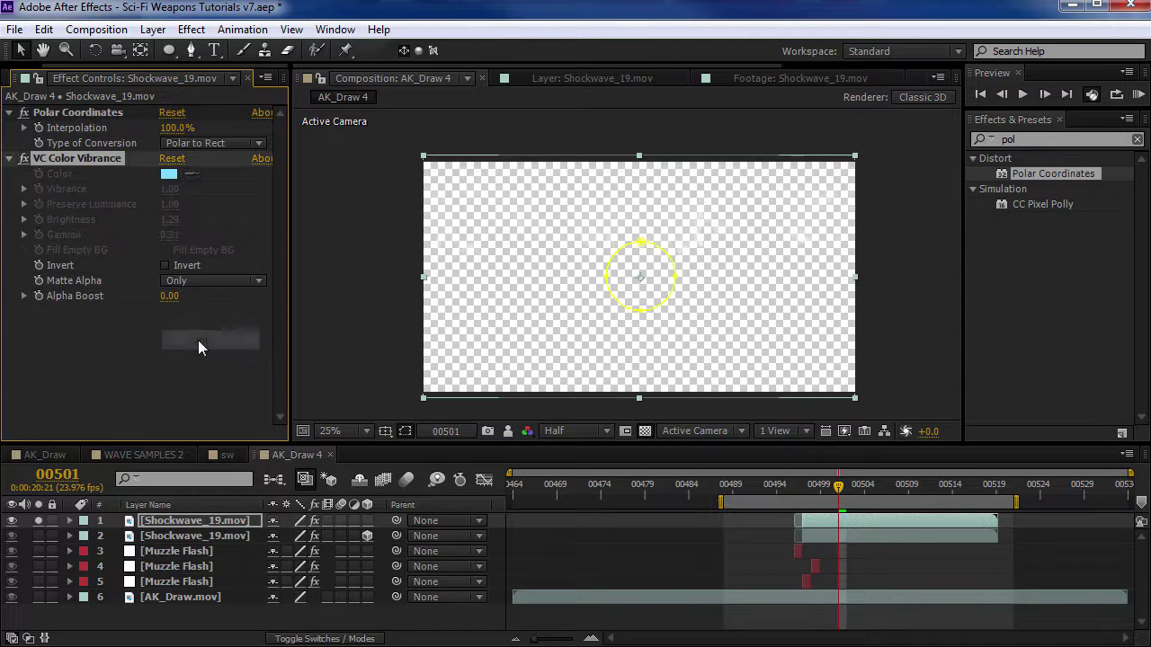
click(646, 433)
click(646, 432)
click(646, 432)
mouse_move(840, 485)
mouse_down()
mouse_move(812, 486)
mouse_move(847, 486)
mouse_up()
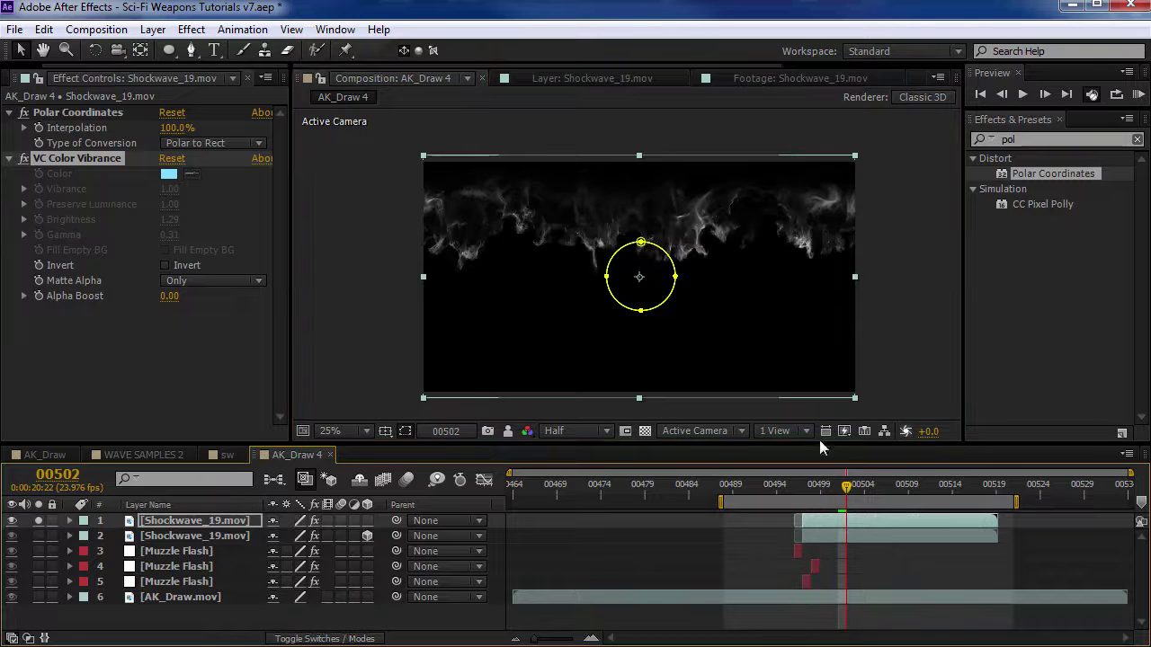
- Apply the CC Cylinder effect to the soloed copy, below VC Color Vibrance
click(10, 158)
click(1012, 139)
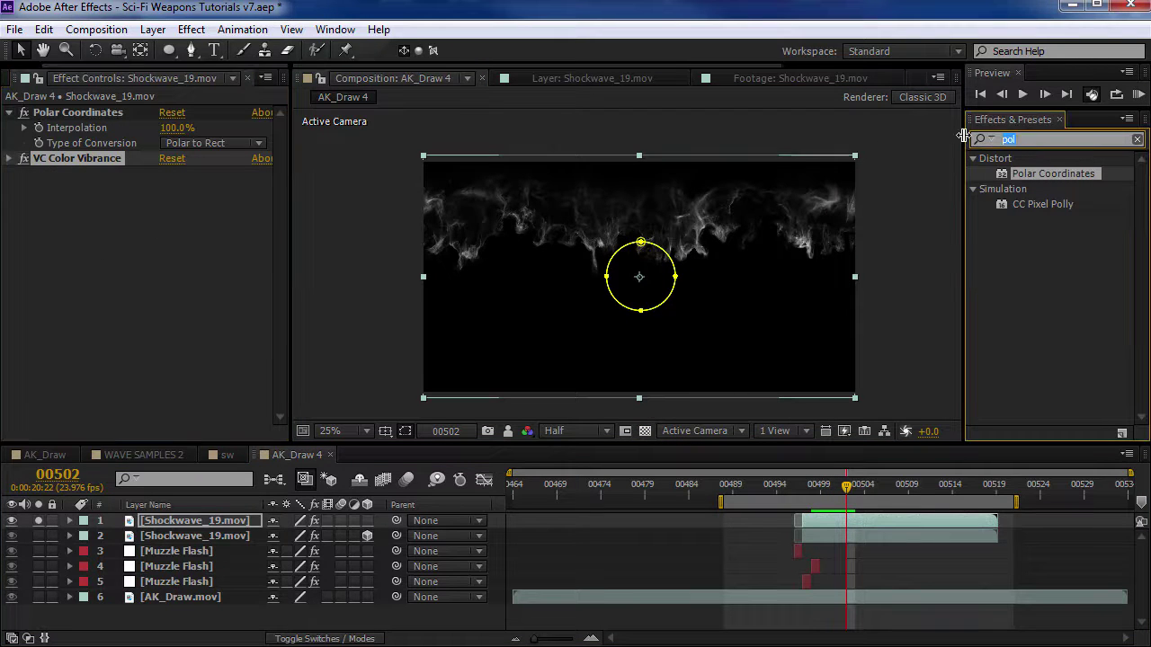
text(cc c)
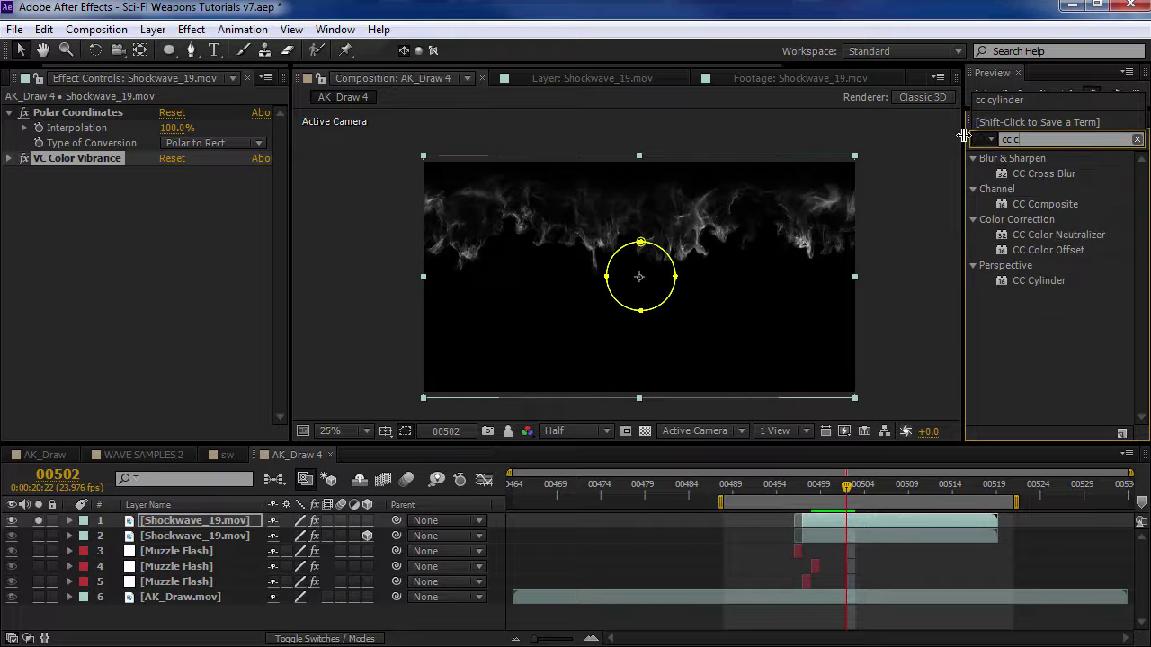
text(yl)
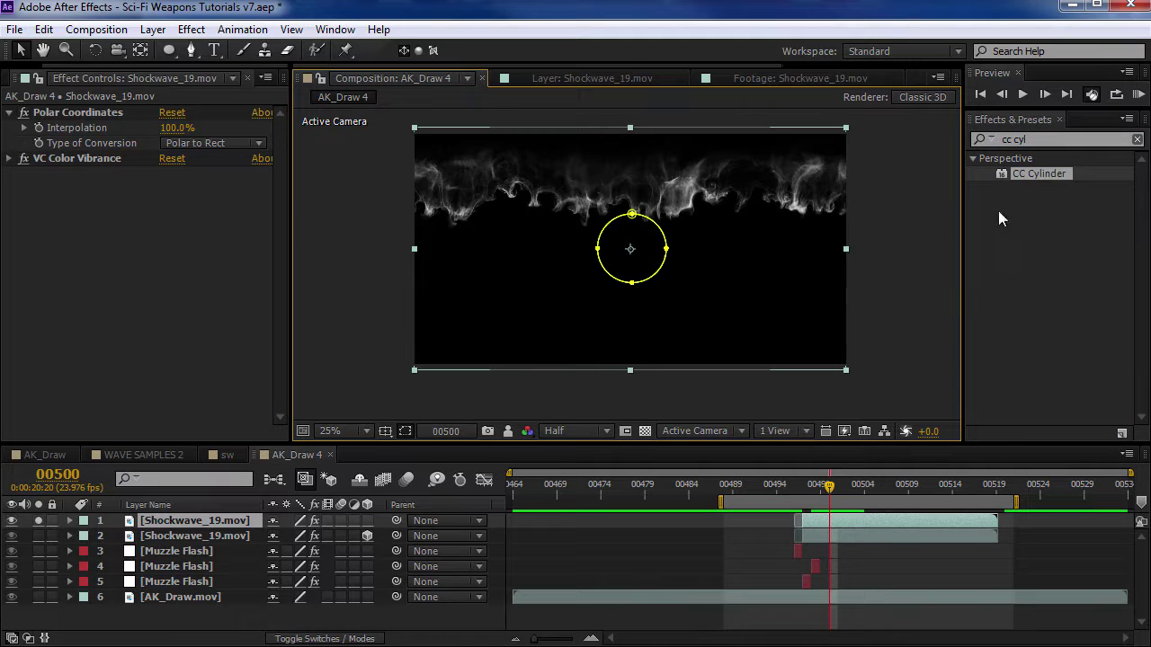
drag(1034, 182, 123, 206)
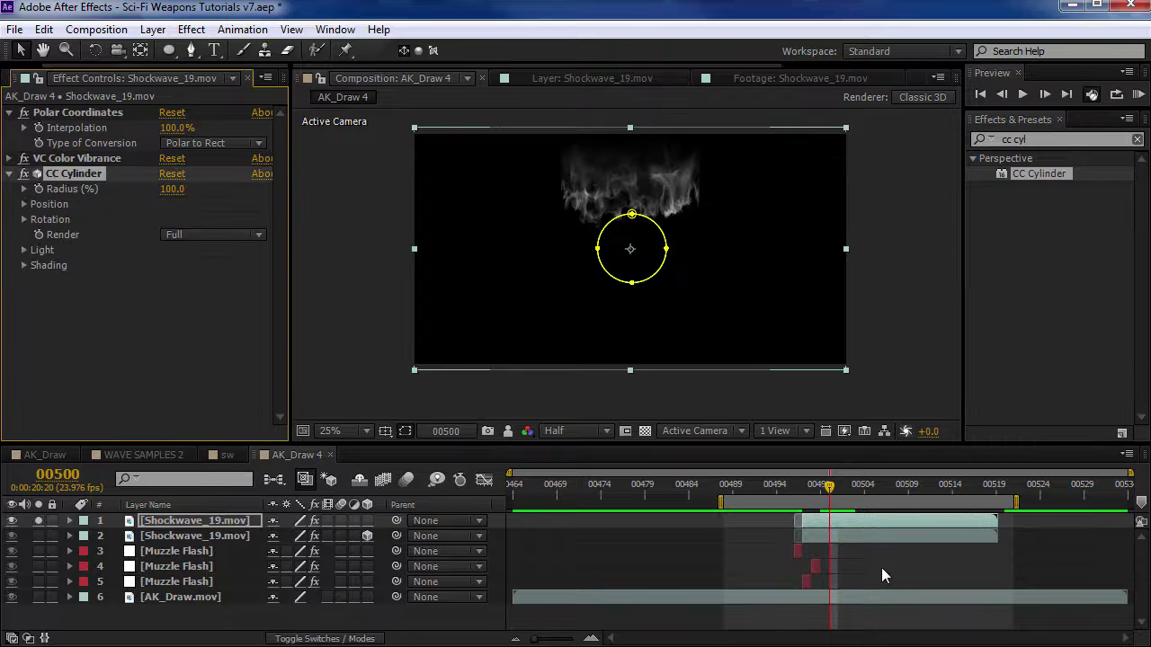
scroll(643, 216, up, 1)
scroll(667, 160, down, 1)
- Add a camera with default settings, orbit it to examine the cylinder at frame 498, and delete the camera
click(153, 29)
mouse_move(180, 49)
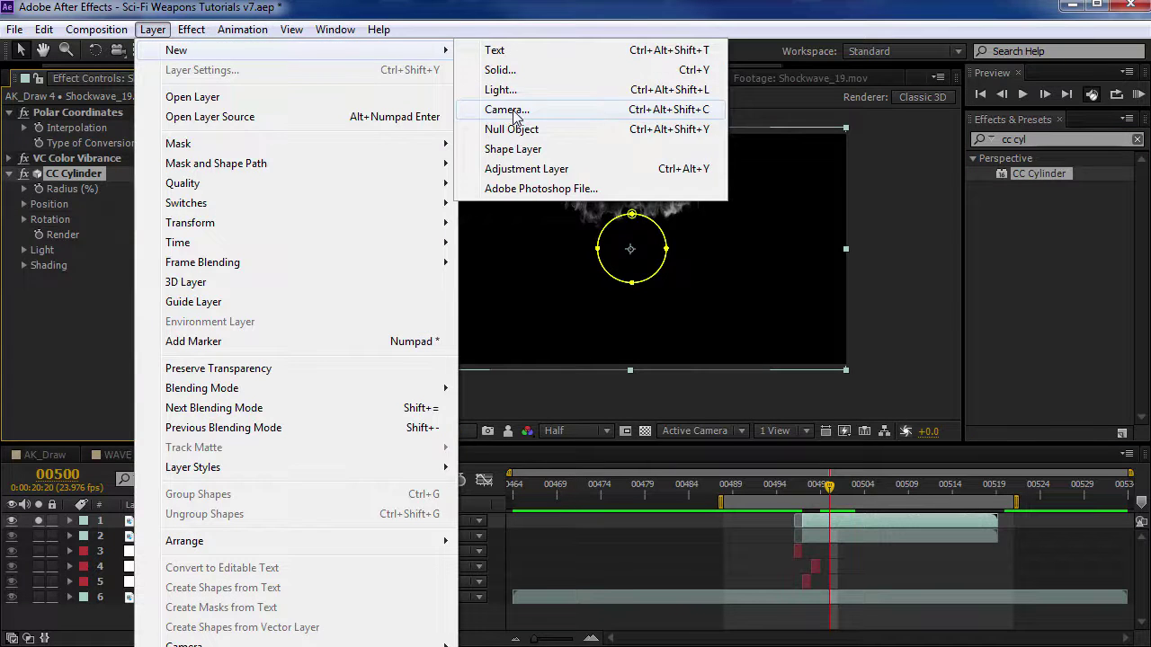
click(594, 108)
key(Return)
key(c)
mouse_move(593, 260)
mouse_down()
mouse_move(626, 210)
mouse_move(627, 252)
mouse_move(589, 289)
mouse_move(535, 291)
mouse_move(626, 273)
mouse_move(614, 265)
mouse_move(591, 277)
mouse_up()
key(Page_Up)
key(Page_Up)
key(period)
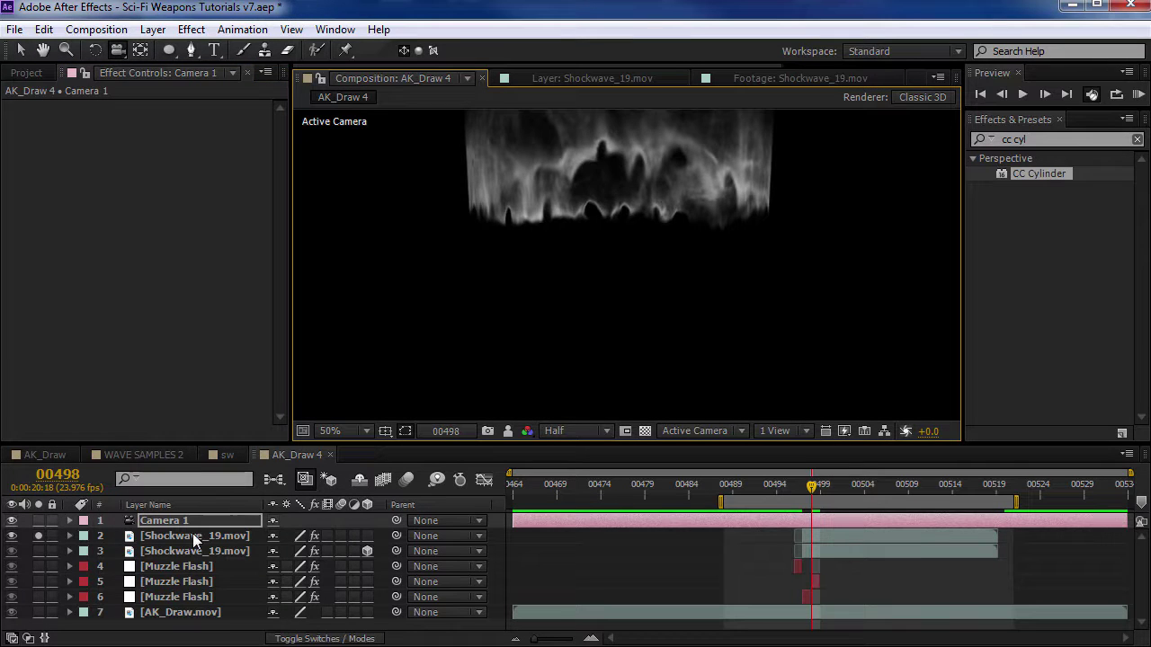
key(comma)
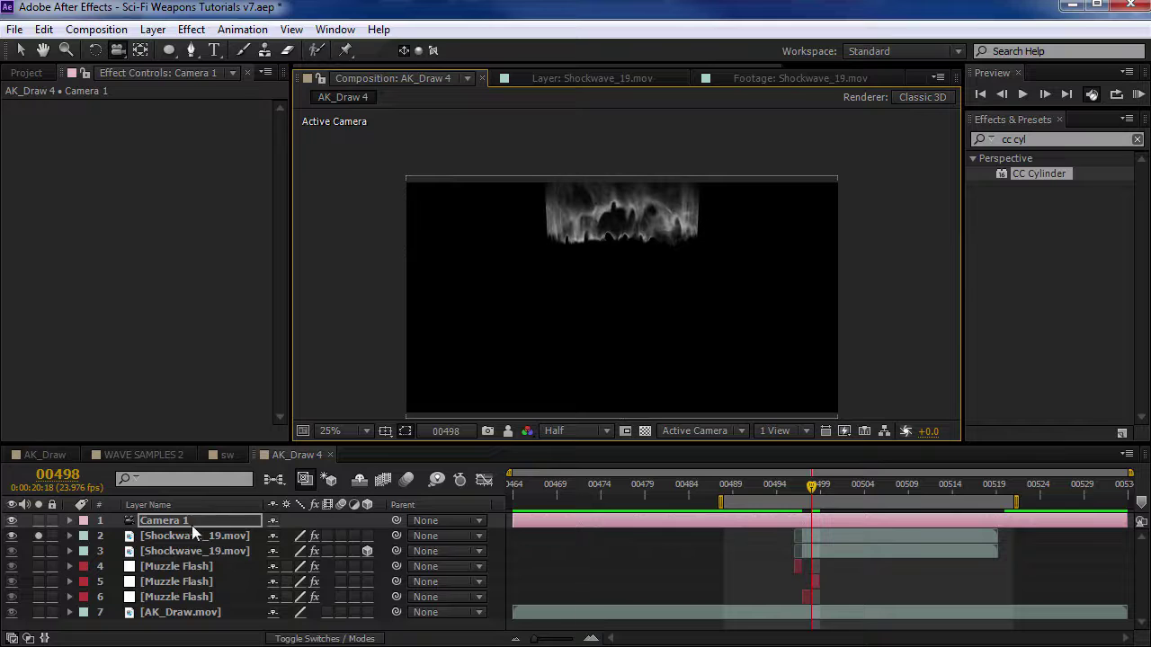
key(Delete)
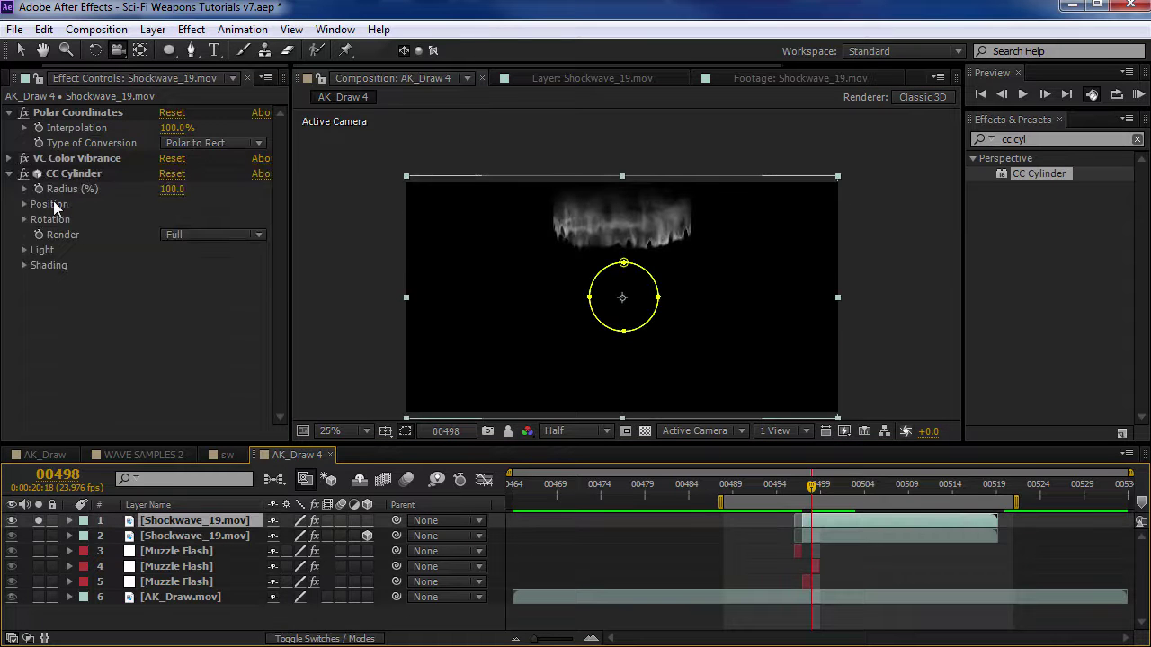
- Rotate the CC Cylinder to -90° on Z, 4° on Y and -12° on X
click(25, 219)
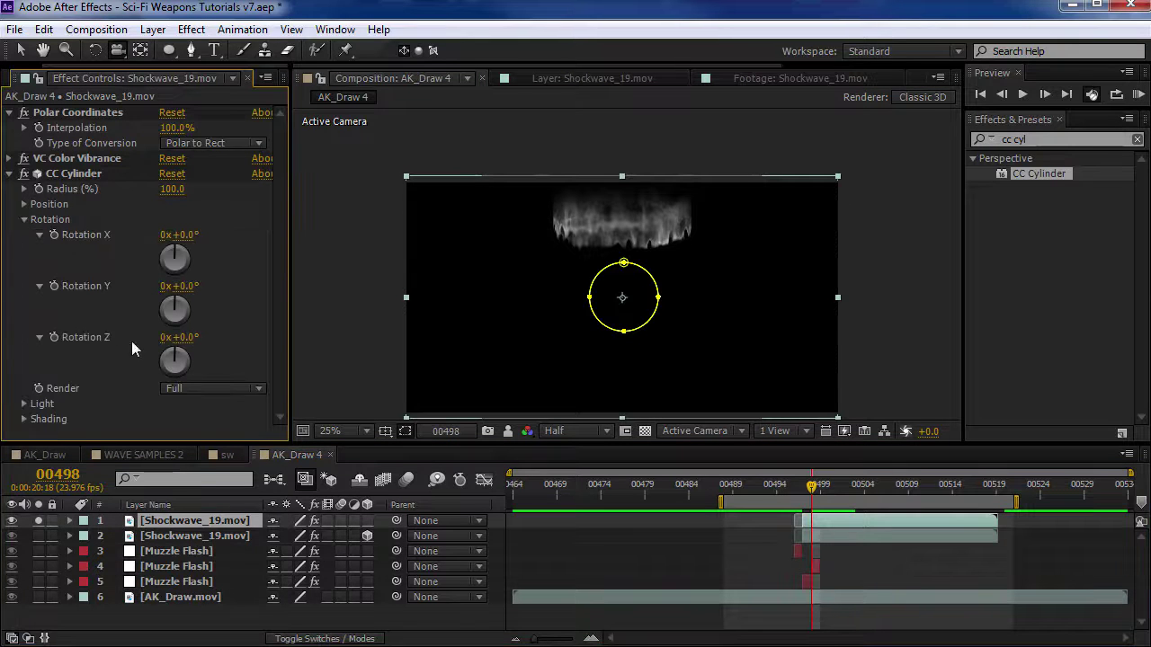
drag(186, 345, 128, 346)
click(187, 338)
text(-90)
key(Return)
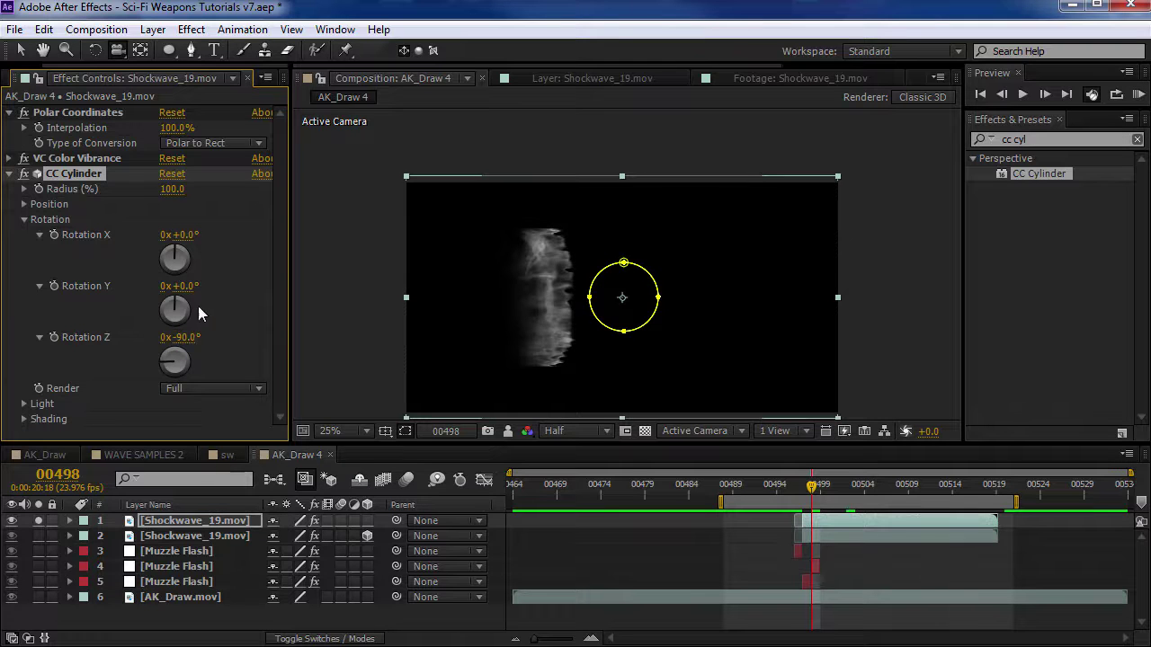
drag(186, 285, 190, 285)
drag(188, 235, 179, 241)
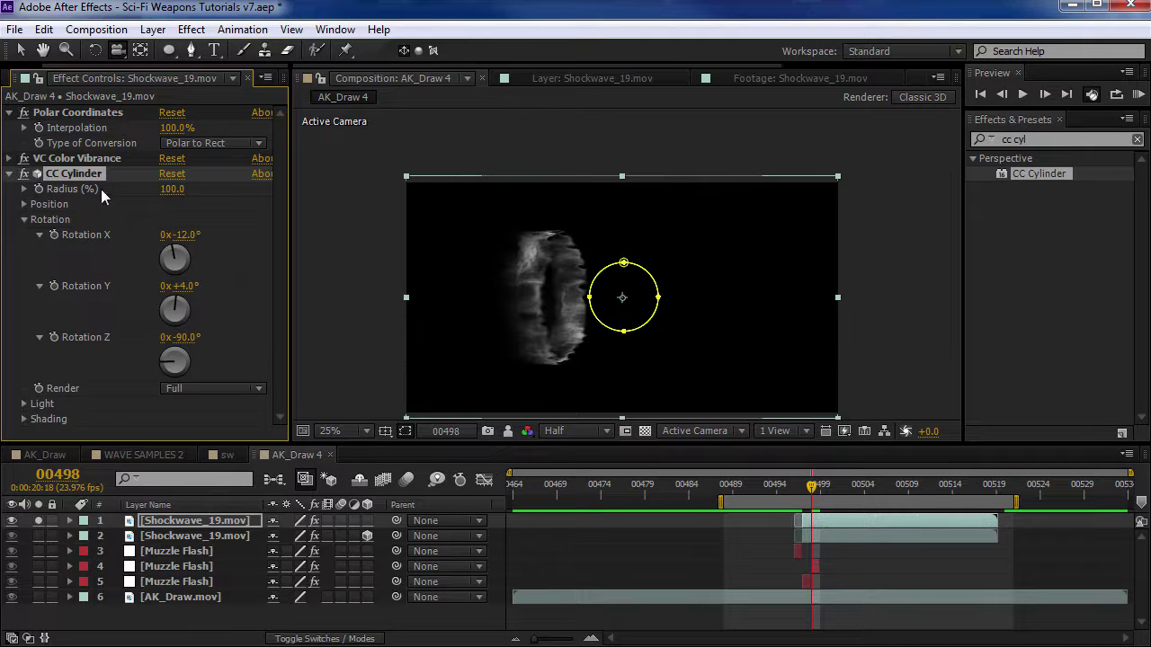
- Set the CC Cylinder's Radius to 45%, Position X to 610 and Position Y to -70, and unsolo the layer
drag(184, 198, 142, 212)
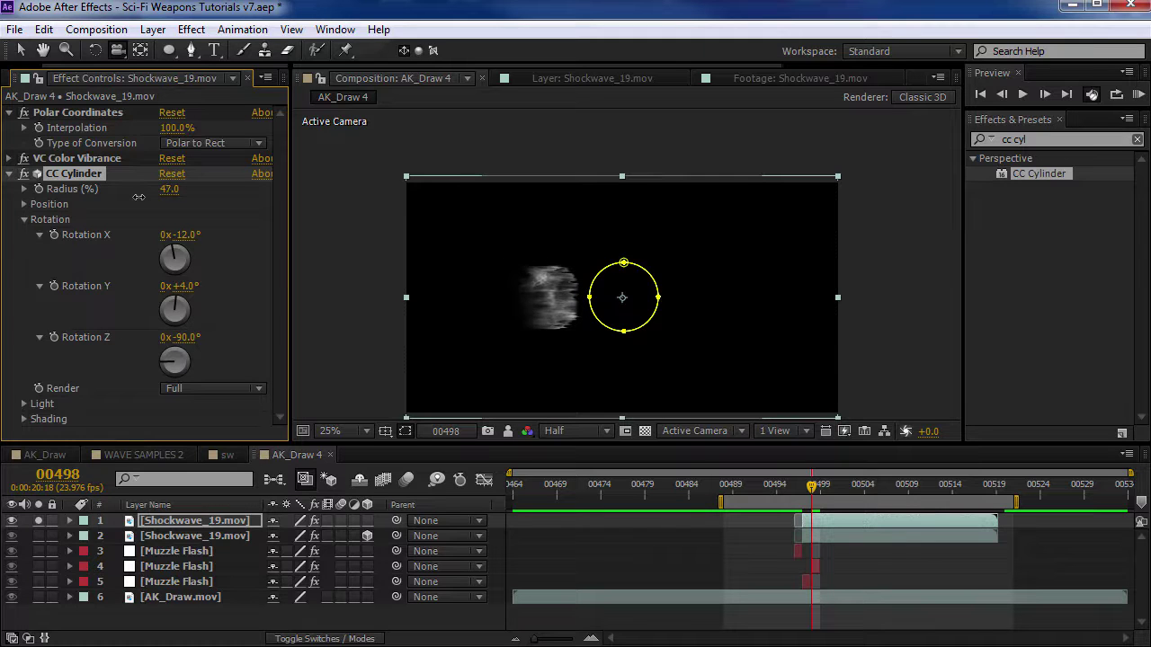
click(24, 205)
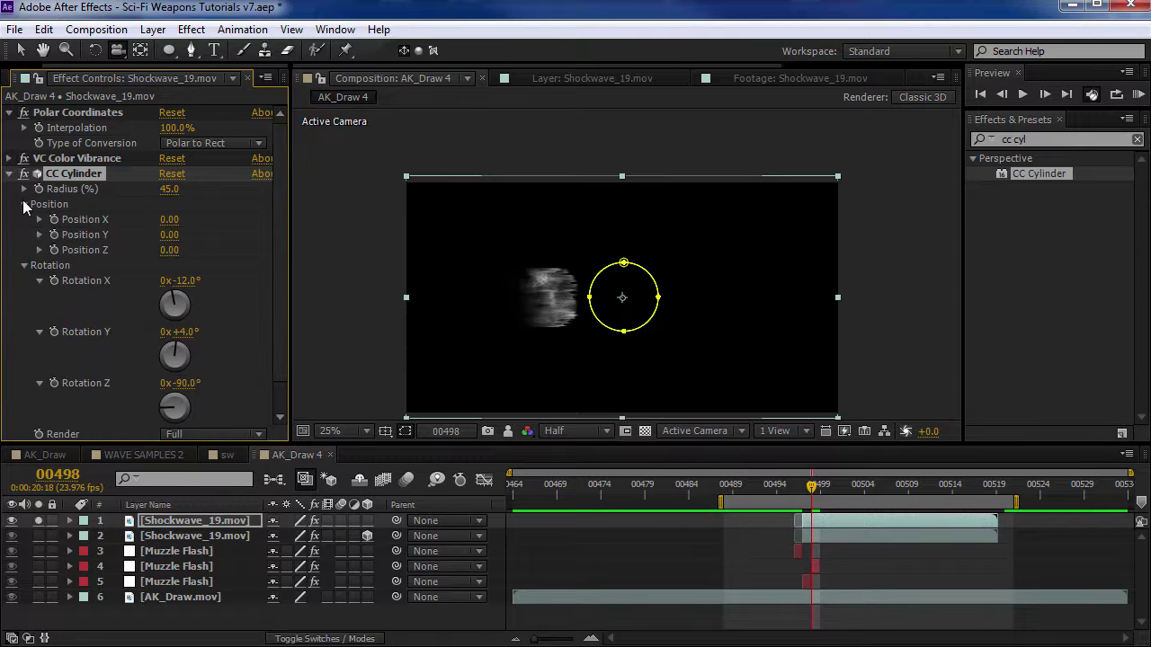
drag(165, 243, 220, 218)
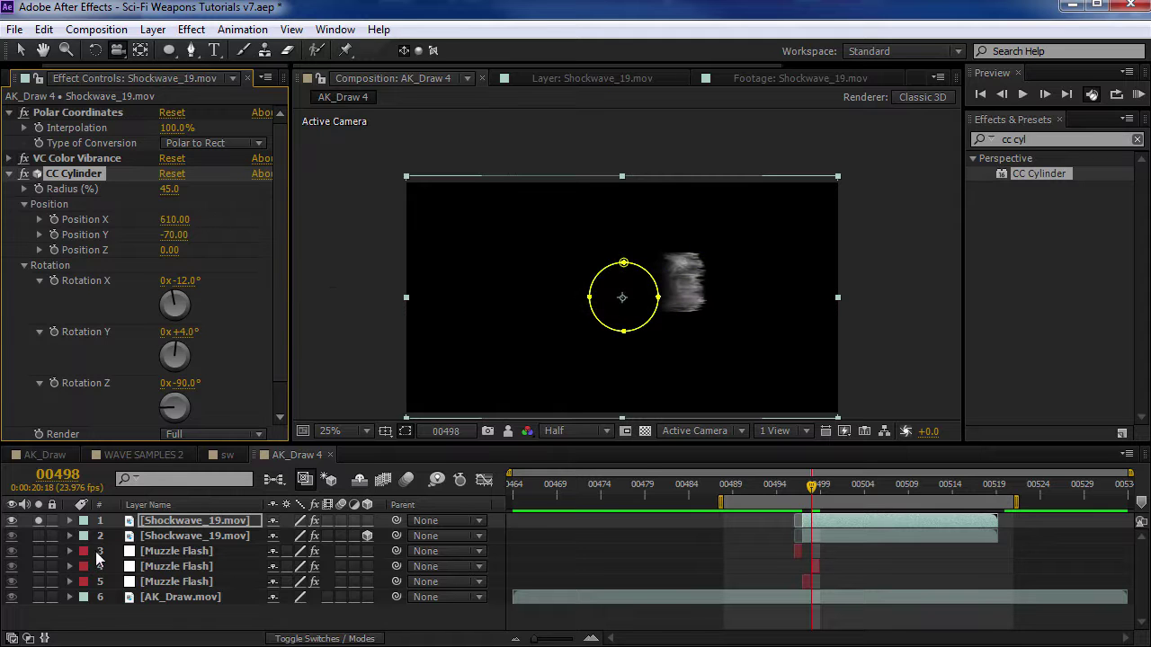
click(38, 520)
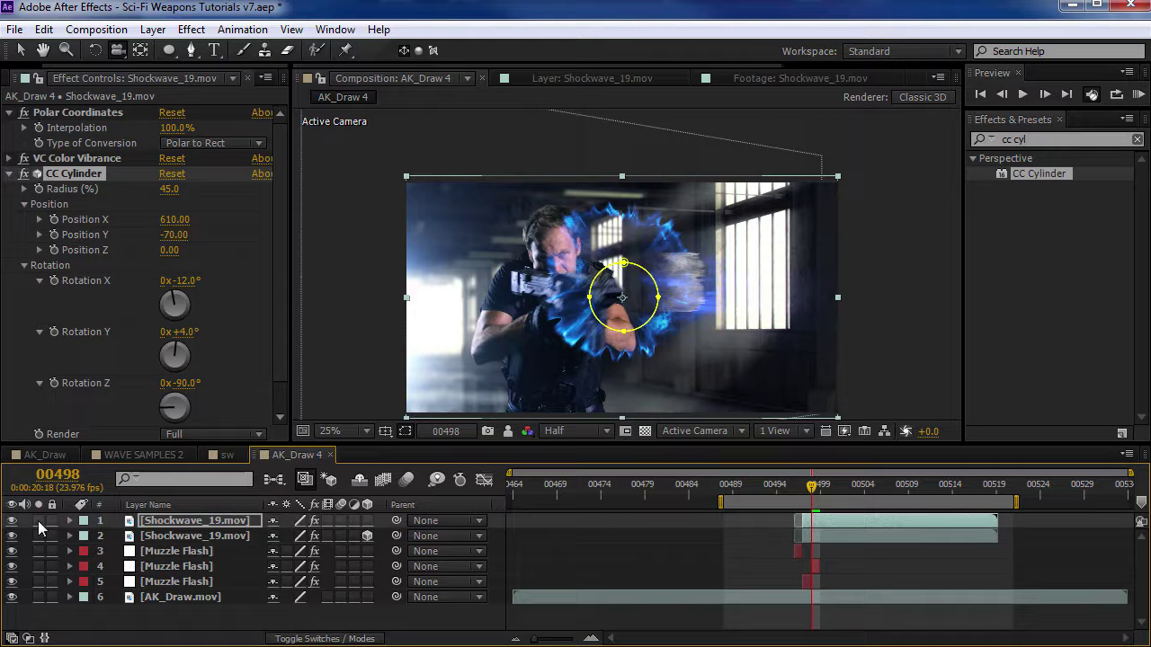
- Set the CC Cylinder's Position X to 440 and Rotation X to -37°, and reduce its Radius while checking nearby frames
click(10, 143)
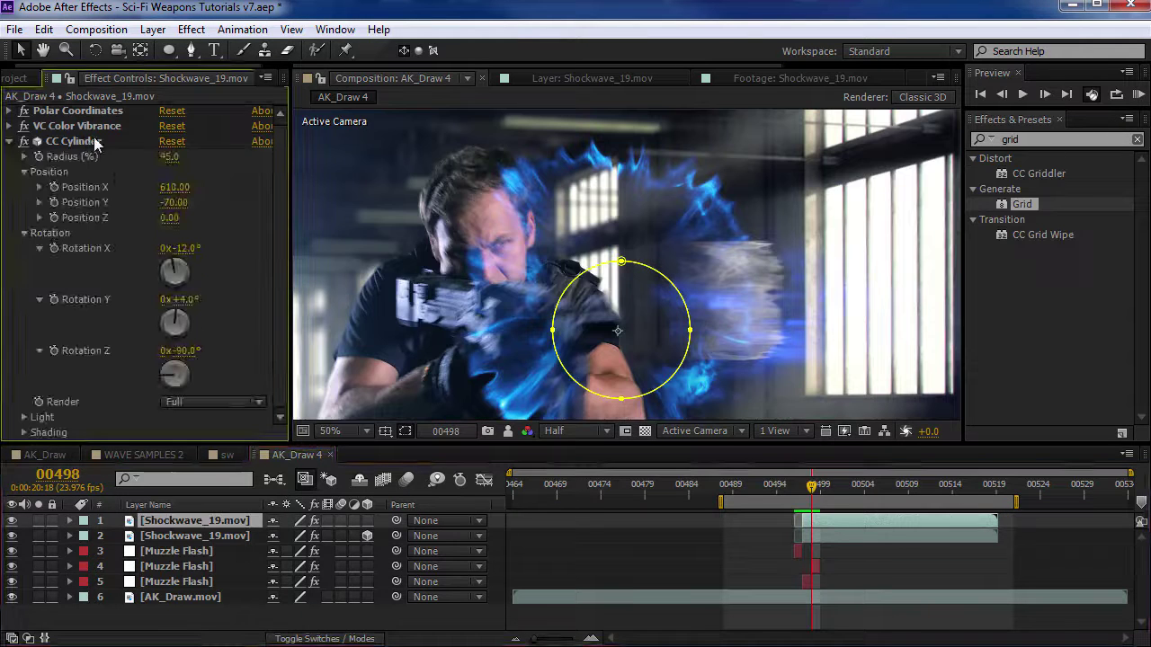
drag(176, 193, 157, 193)
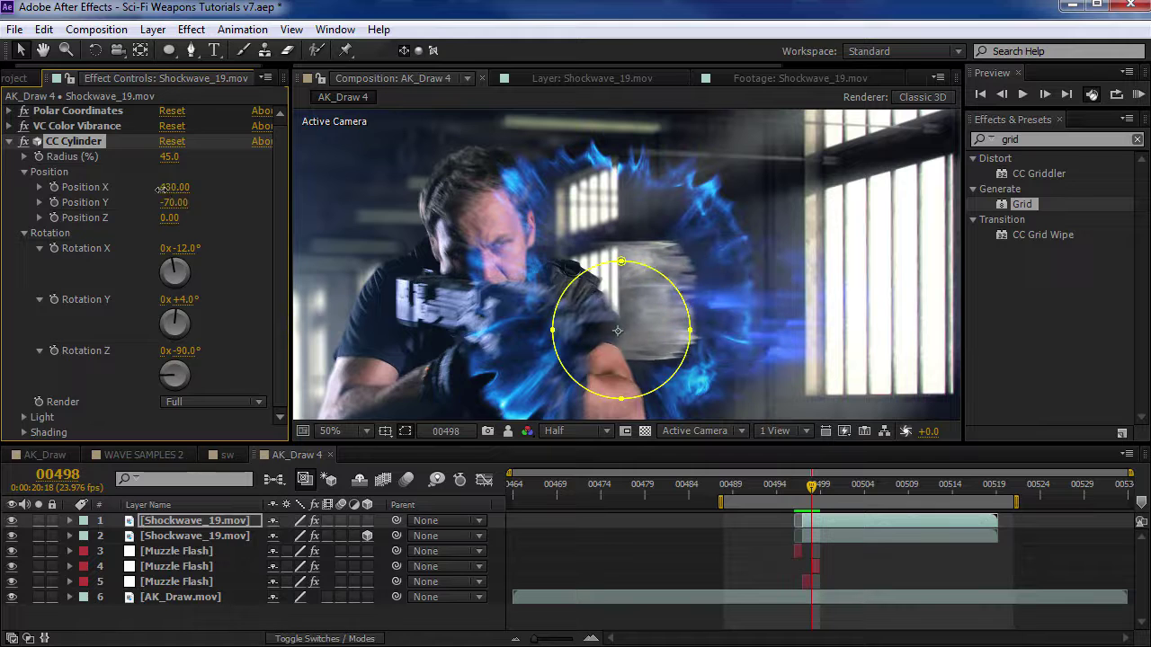
mouse_move(203, 244)
mouse_down()
mouse_move(184, 244)
mouse_move(223, 240)
mouse_move(156, 264)
mouse_move(176, 259)
mouse_up()
mouse_move(814, 487)
mouse_down()
mouse_move(854, 486)
mouse_move(819, 487)
mouse_move(830, 486)
mouse_up()
mouse_move(168, 156)
mouse_down()
mouse_move(154, 160)
mouse_move(165, 159)
mouse_up()
mouse_move(799, 487)
mouse_down()
mouse_move(828, 487)
mouse_move(812, 487)
mouse_up()
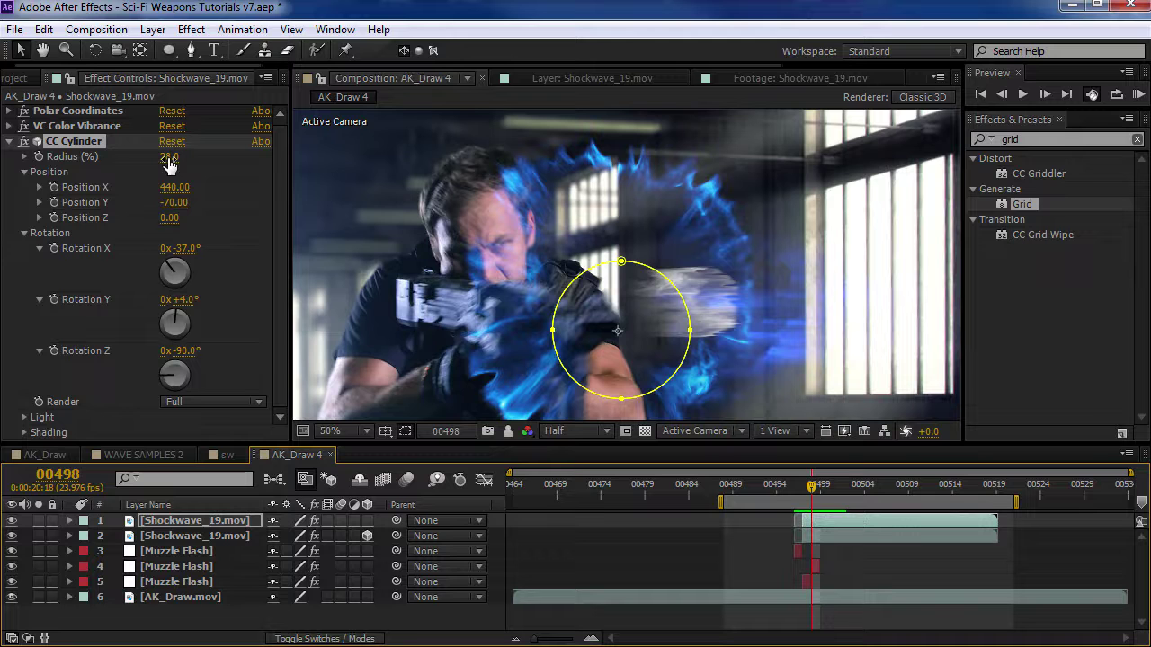
- Refine the CC Cylinder with Radius 32%, Position Z -590 and Rotation X -46°, checking the placement around frame 498
click(170, 157)
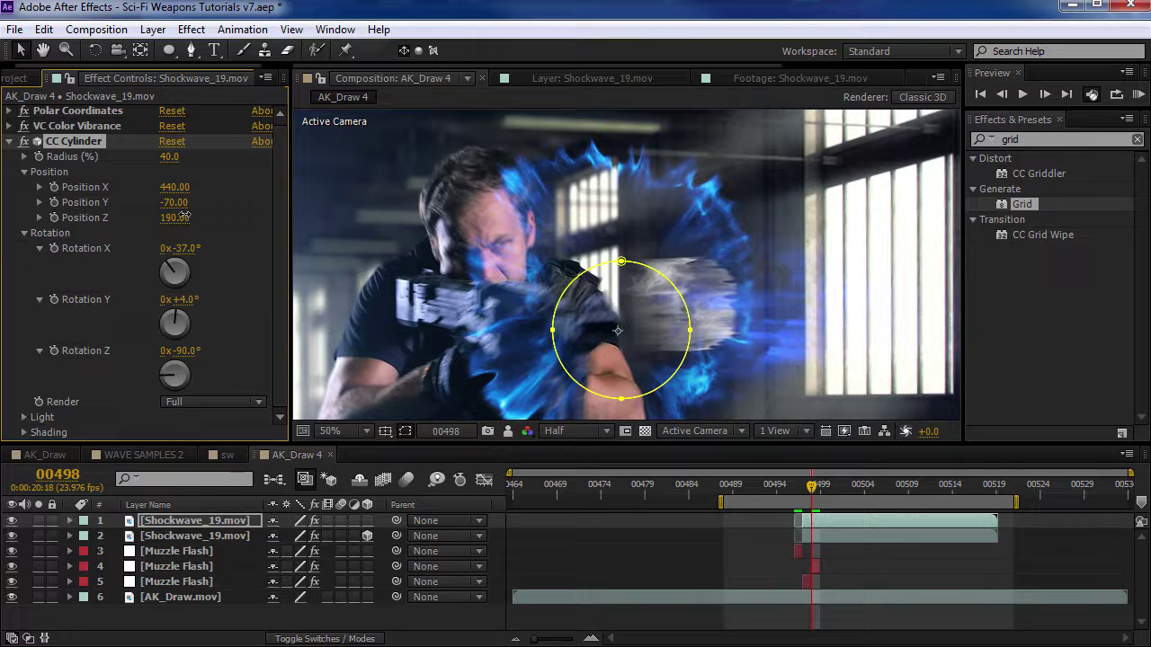
drag(135, 222, 54, 222)
mouse_move(805, 490)
mouse_down()
mouse_move(822, 490)
mouse_move(804, 490)
mouse_up()
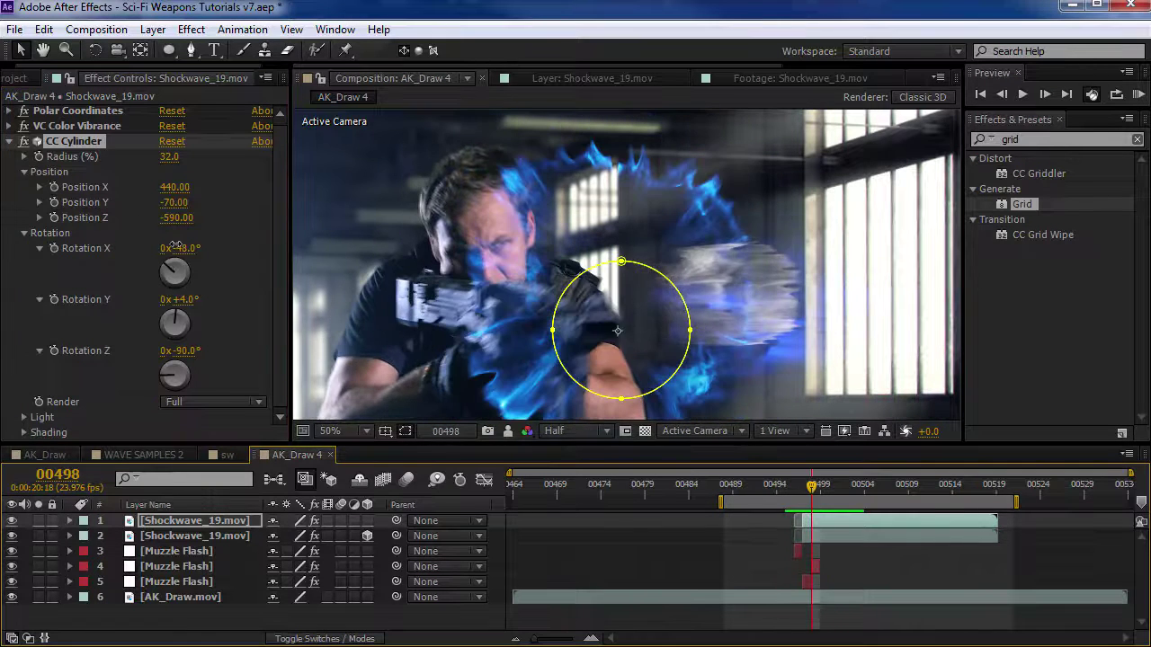
mouse_move(812, 490)
mouse_down()
mouse_move(834, 482)
mouse_move(812, 490)
mouse_up()
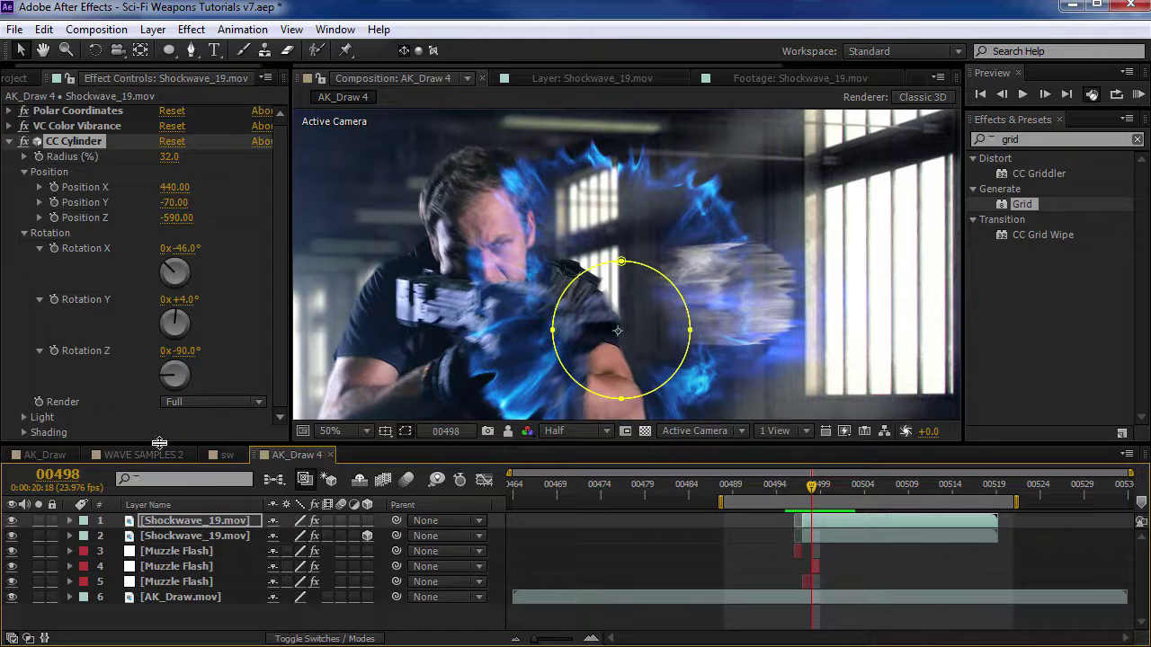
- Review the reference flash in the WAVE SAMPLES 2 composition, return to AK_Draw 4 and check the shockwave around frame 499
click(147, 455)
drag(886, 484, 984, 493)
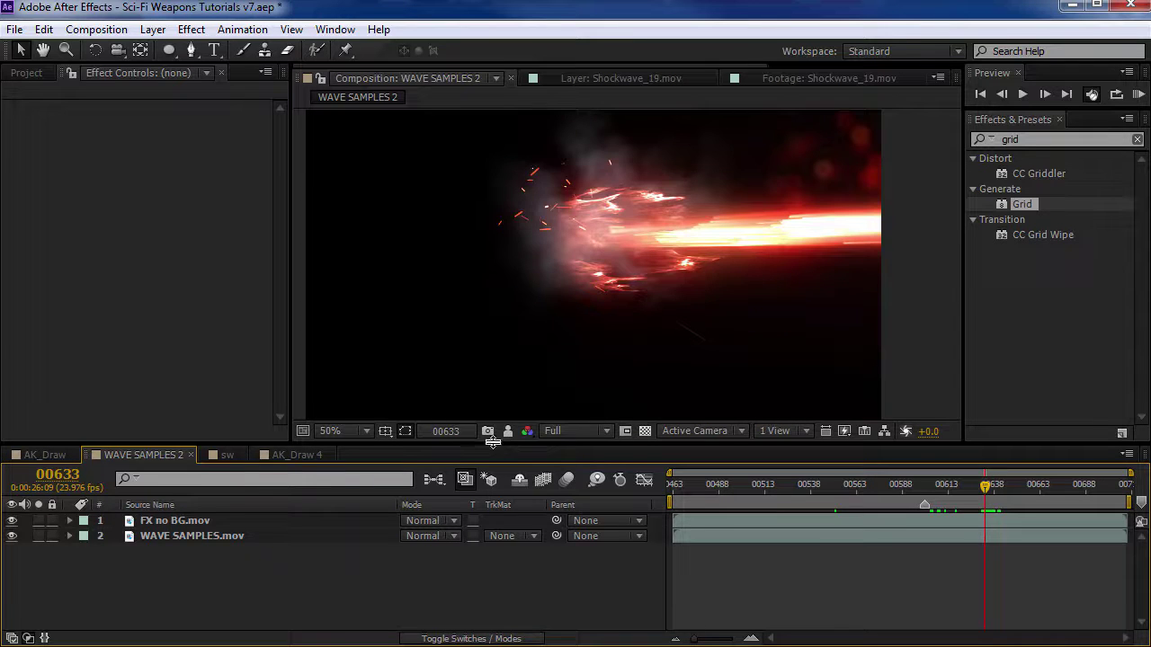
click(288, 455)
mouse_move(818, 495)
mouse_down()
mouse_move(830, 503)
mouse_move(819, 510)
mouse_up()
click(826, 525)
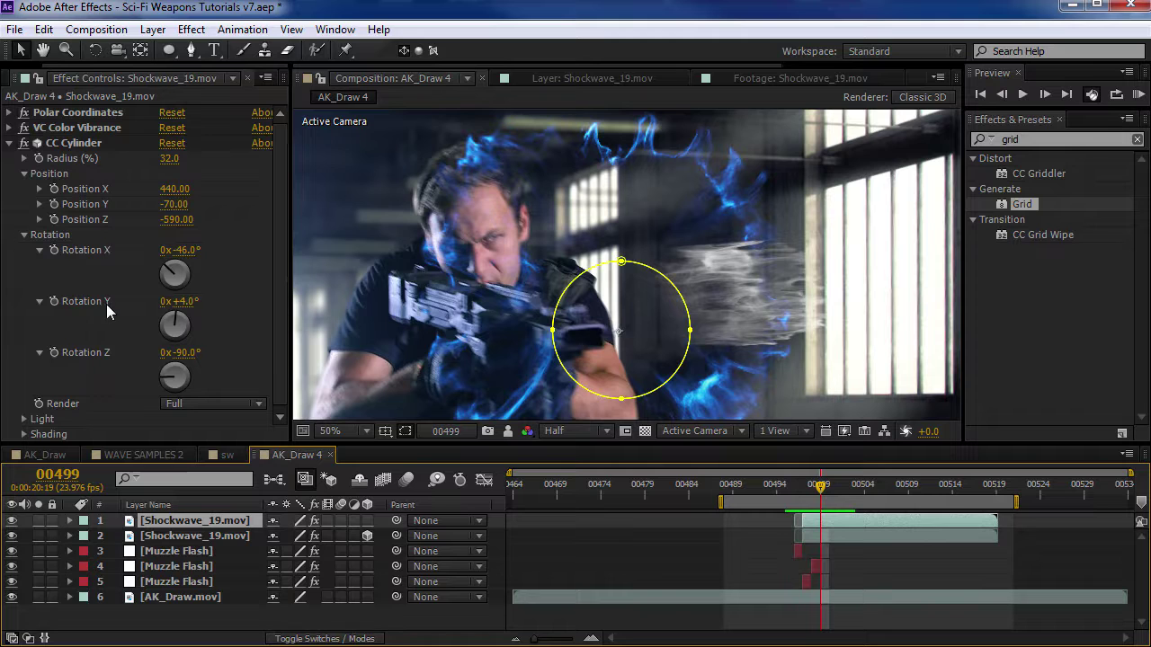
- Animate the CC Cylinder's Rotation Y from 22° at frame 497 to 207° at frame 504
drag(182, 314, 187, 308)
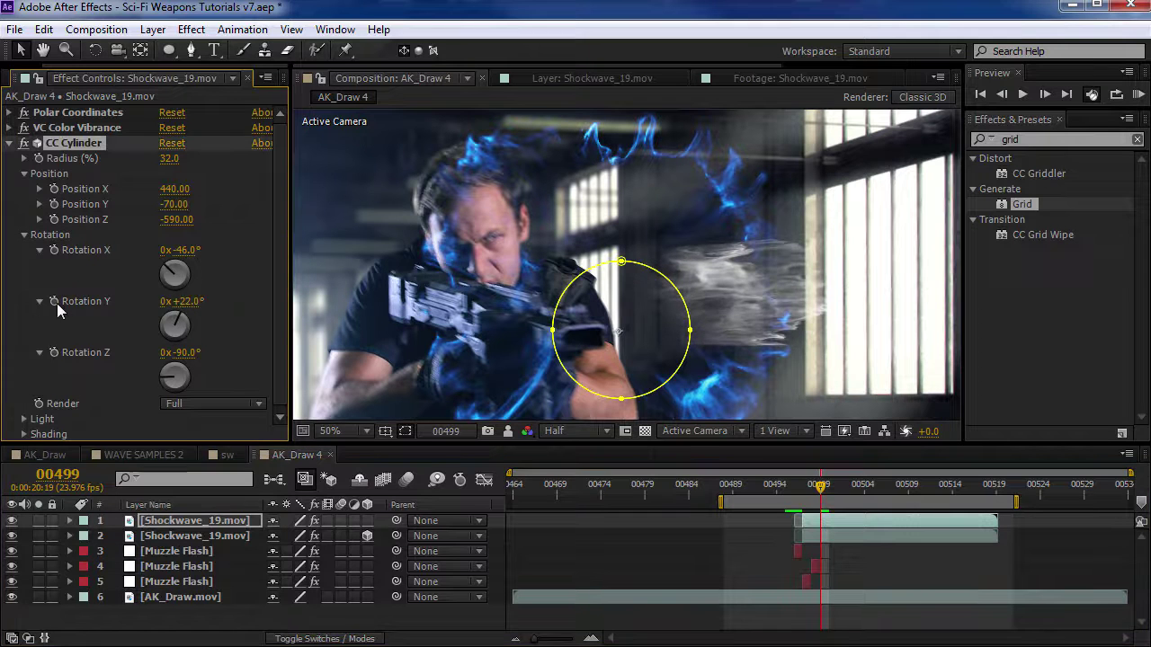
click(53, 303)
key(u)
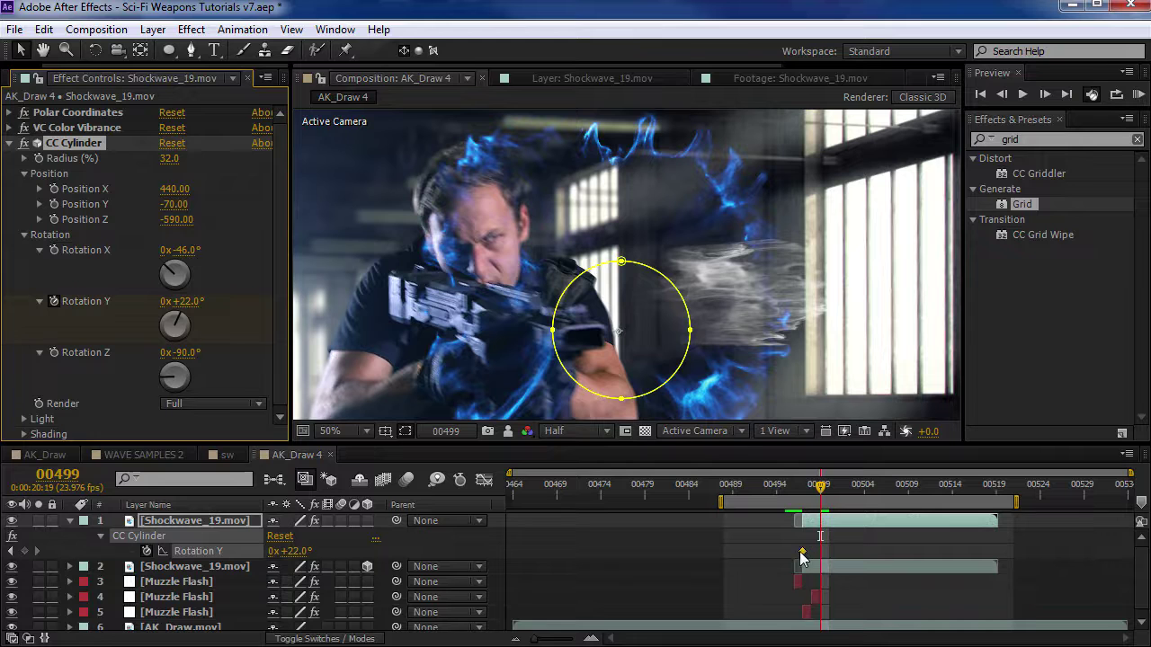
key(Page_Down)
key(Page_Down)
key(Page_Down)
key(Page_Down)
key(Page_Down)
drag(198, 300, 737, 461)
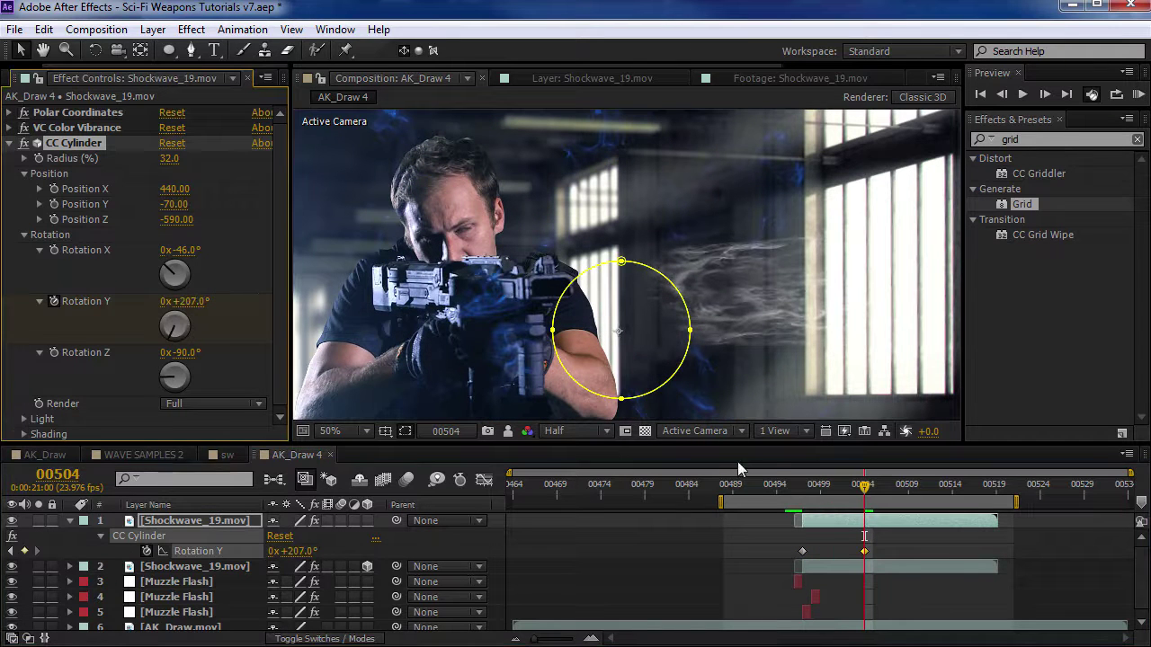
- Slow the cylinder's spin by moving the ending Rotation Y keyframe to frame 514, and return to frame 497
drag(814, 493, 855, 493)
drag(869, 558, 957, 558)
mouse_move(795, 495)
mouse_down()
mouse_move(873, 493)
mouse_move(793, 495)
mouse_move(807, 506)
mouse_up()
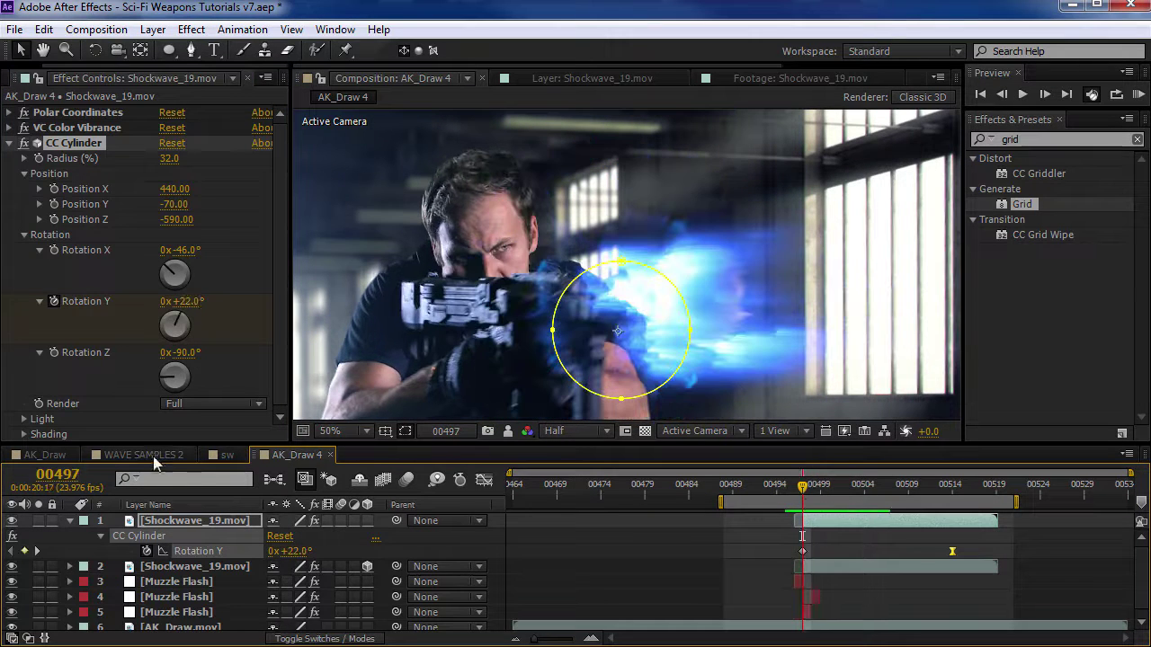
- Examine how the wave expands in the WAVE SAMPLES 2 composition and return to AK_Draw 4
click(144, 454)
mouse_move(993, 498)
mouse_down()
mouse_move(977, 495)
mouse_move(993, 490)
mouse_up()
click(297, 454)
- Animate the CC Cylinder's Radius from 32% at frame 497 to 53%, placing the ending keyframe at about frame 512, and check frame 501
drag(804, 486, 868, 491)
drag(169, 158, 187, 152)
key(u)
drag(864, 558, 925, 557)
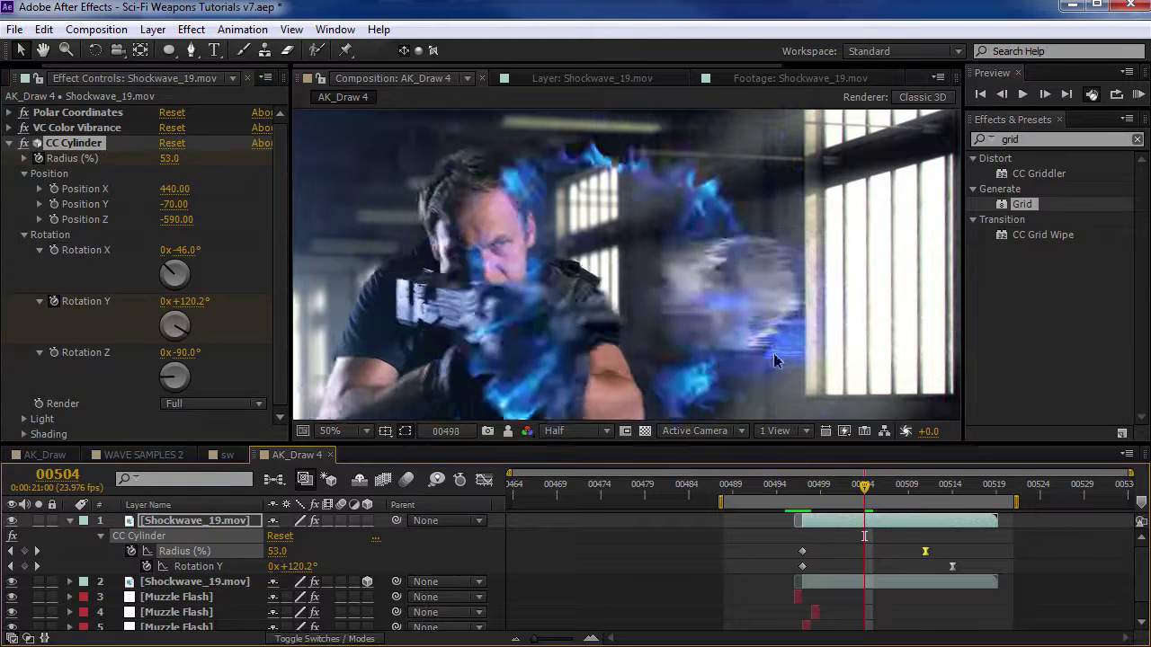
click(774, 360)
key(Page_Up)
key(Page_Up)
key(Page_Up)
- Inspect the soloed shockwave's transparency with VC Color Vibrance turned off and back on
click(9, 131)
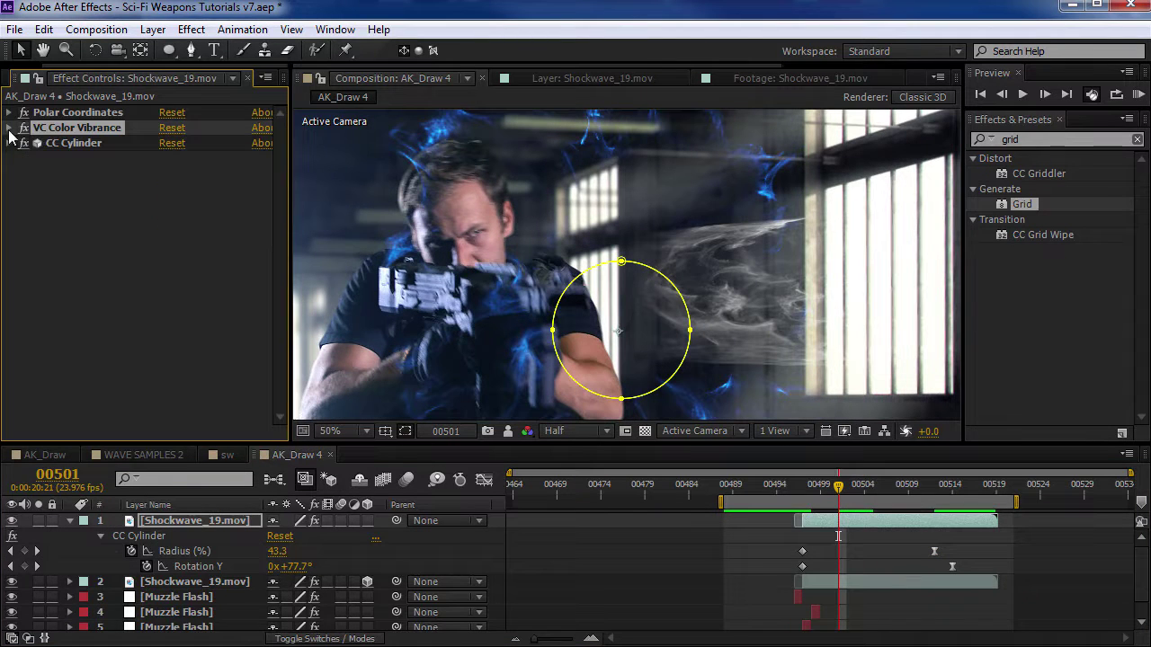
click(9, 129)
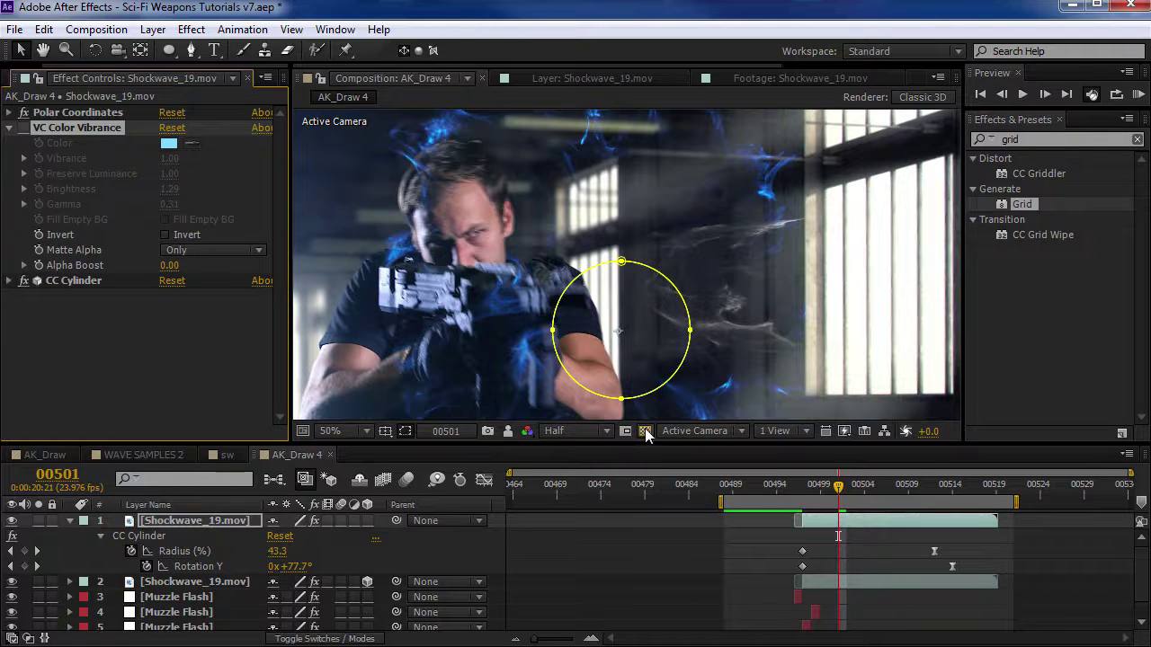
click(38, 521)
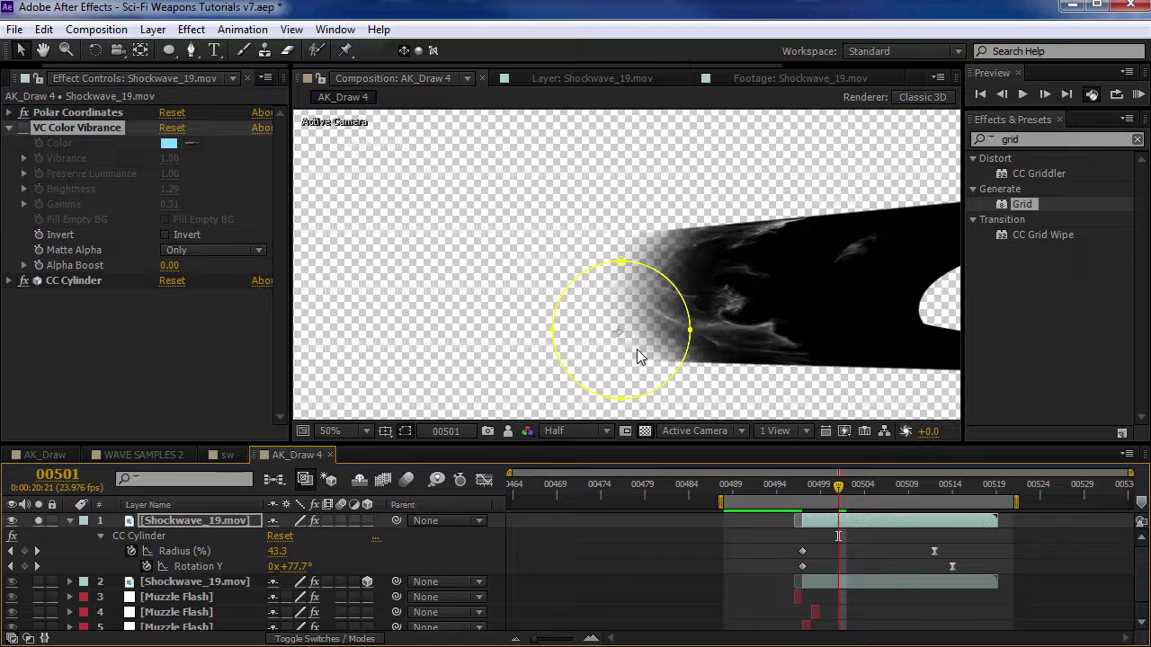
click(25, 128)
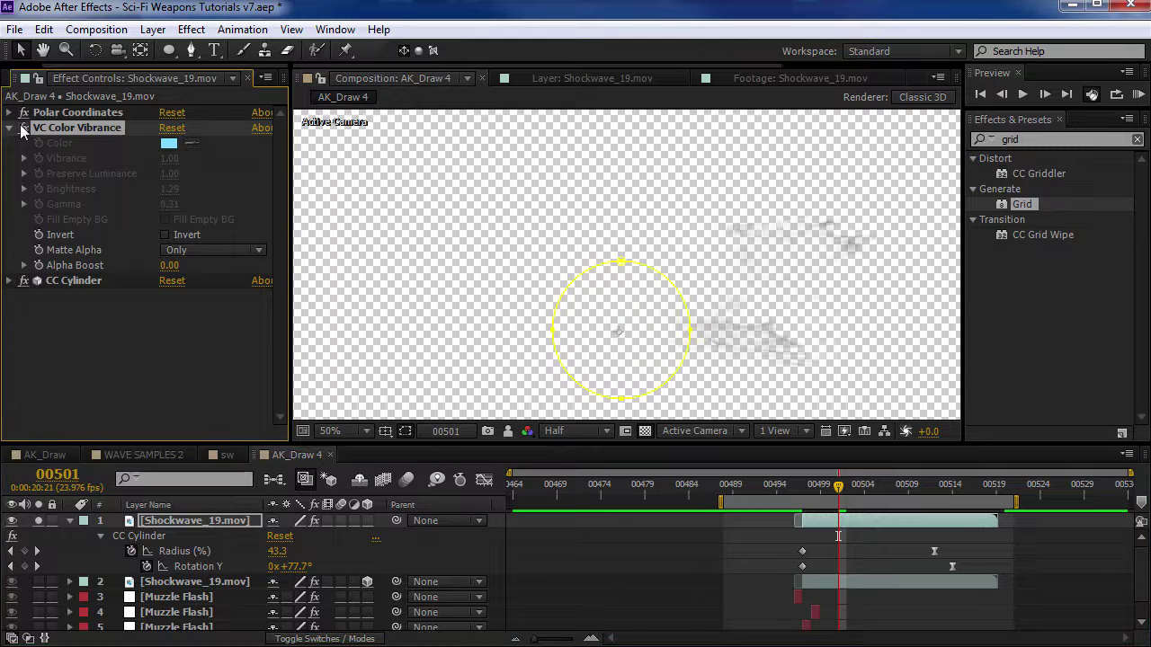
click(37, 521)
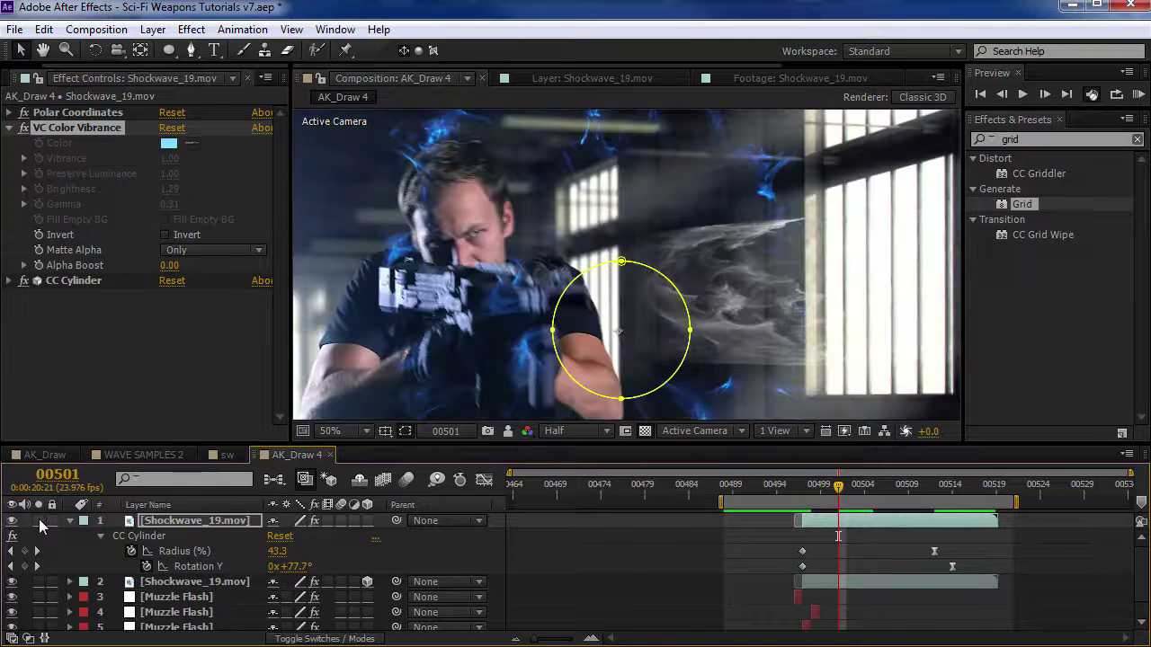
- Solo the top shockwave layer and compare VC Color Vibrance on and off against the transparency grid and the black background
click(38, 522)
click(644, 431)
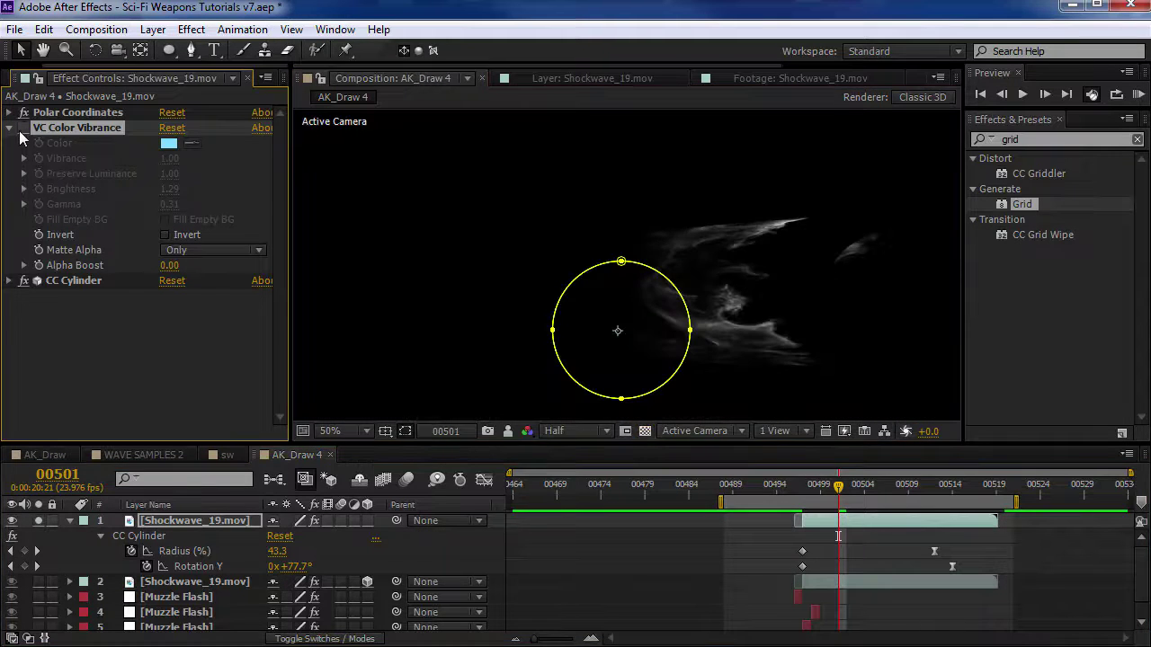
click(645, 432)
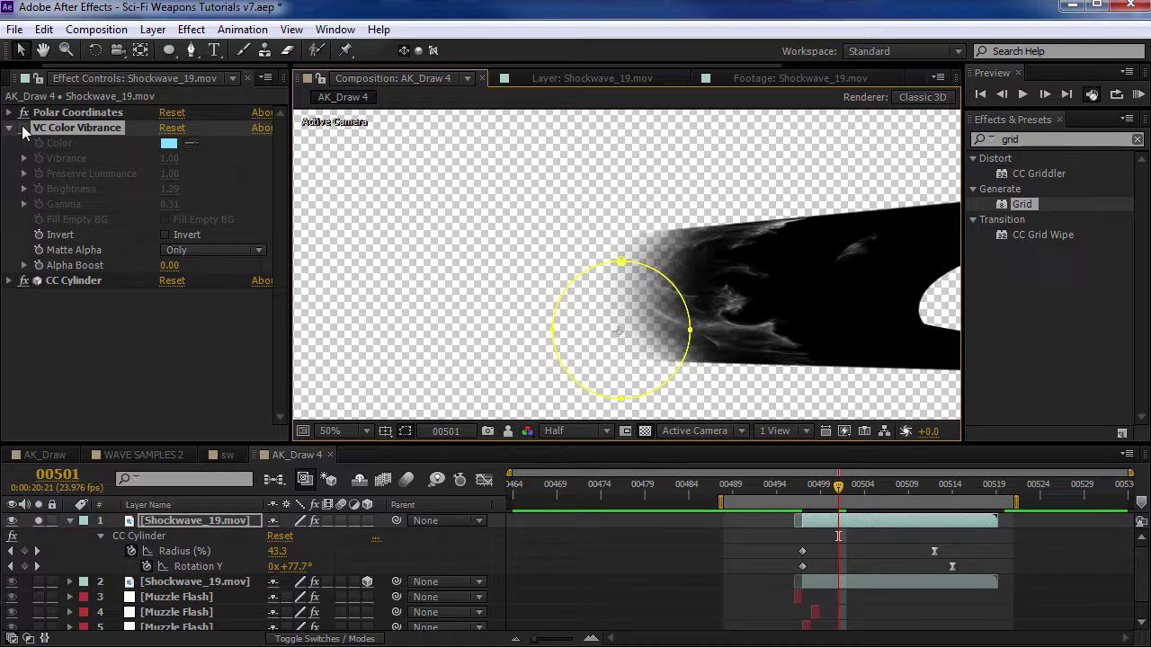
click(24, 128)
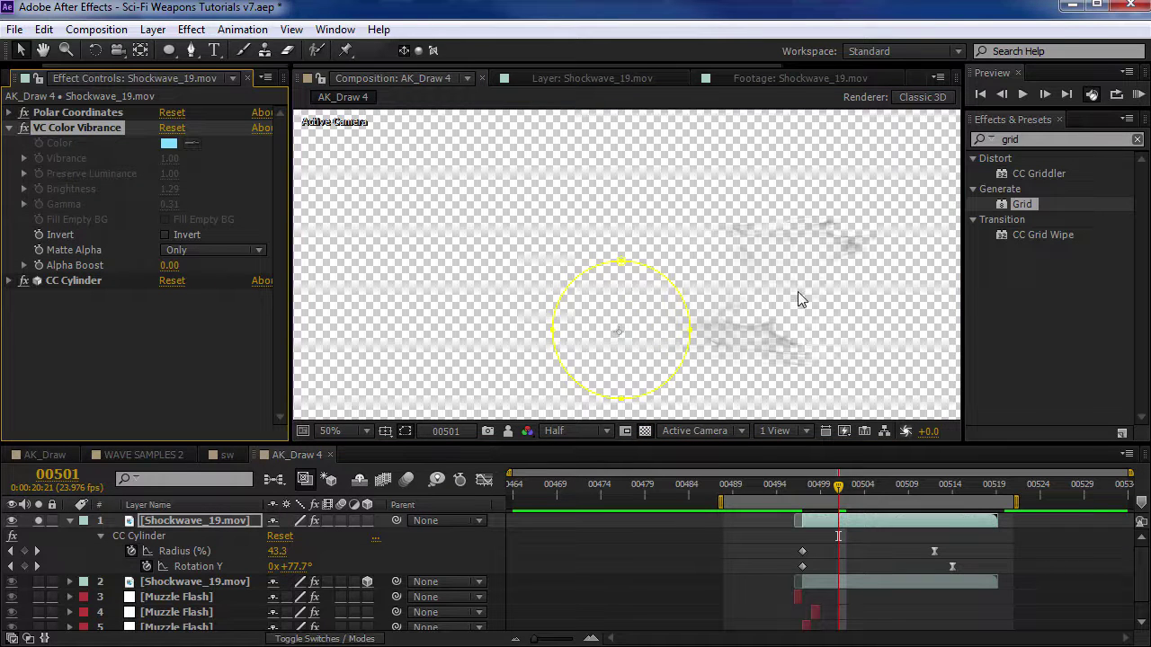
click(644, 430)
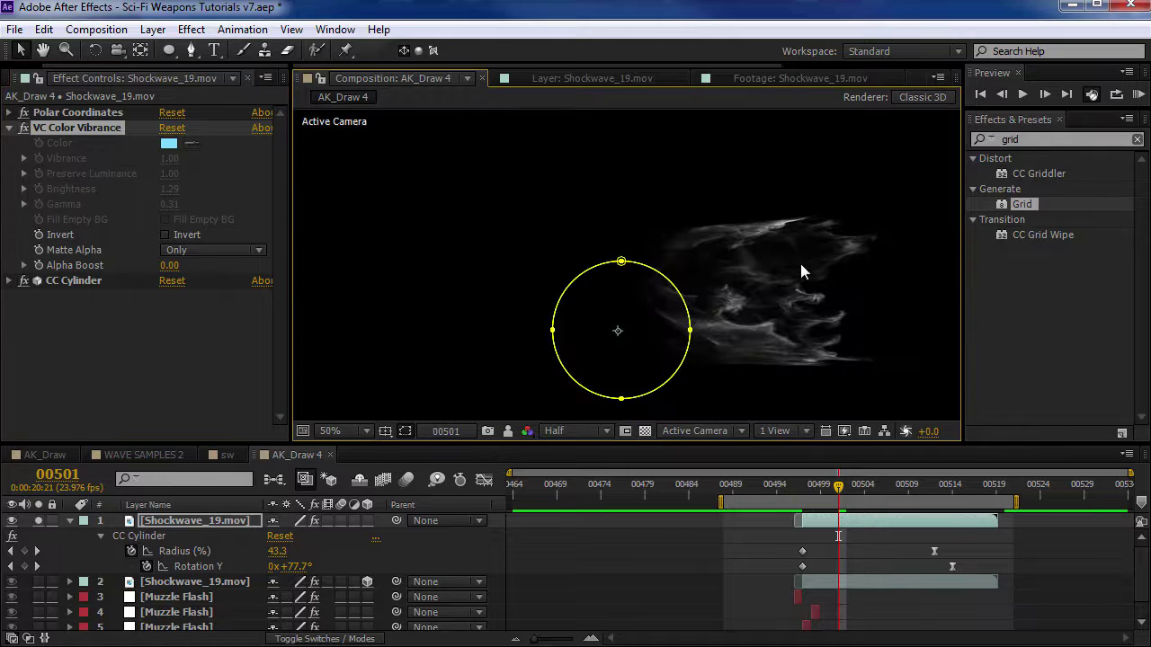
click(24, 128)
click(24, 128)
click(24, 128)
click(23, 128)
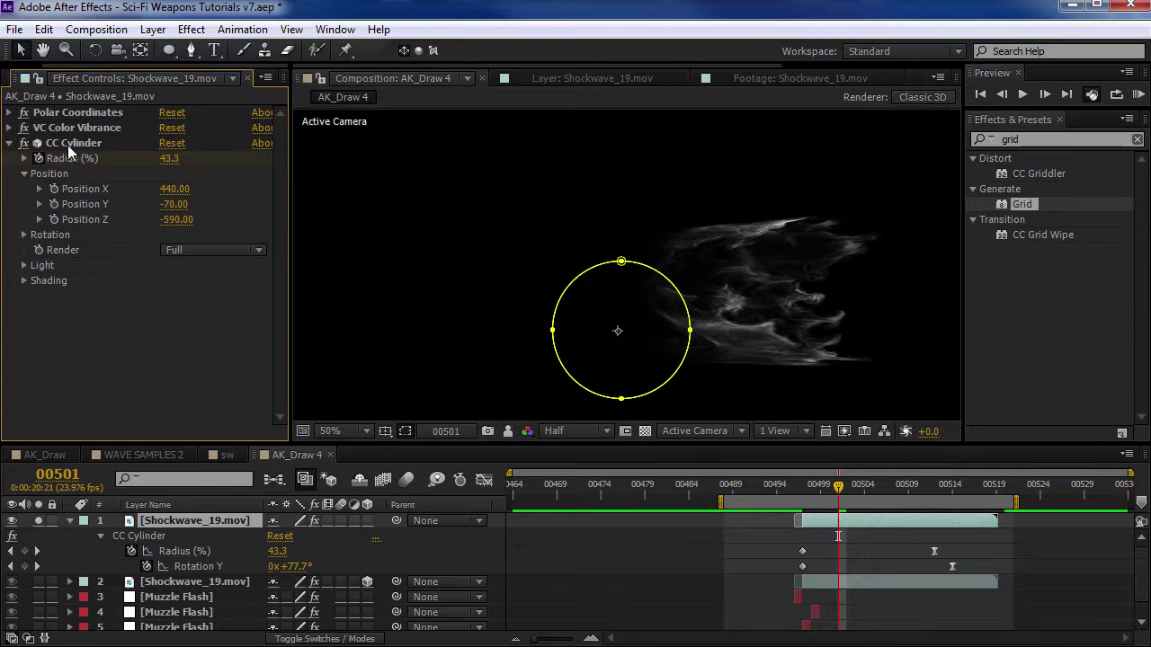
- Set the CC Cylinder's shading to Ambient 100, Diffuse 0, Specular 0, Roughness 0.001 and Metal 0, and preview the result
click(24, 281)
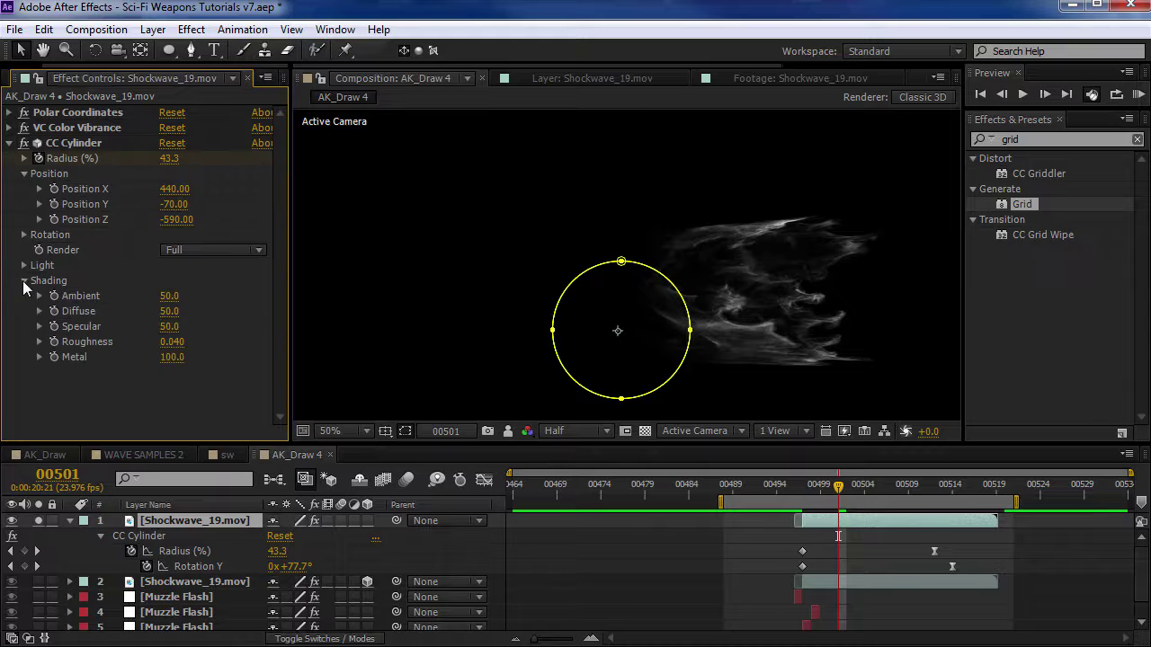
click(168, 297)
key(Return)
click(166, 313)
text(0)
key(Tab)
text(0.001)
key(Tab)
text(0)
key(Return)
key(KP_0)
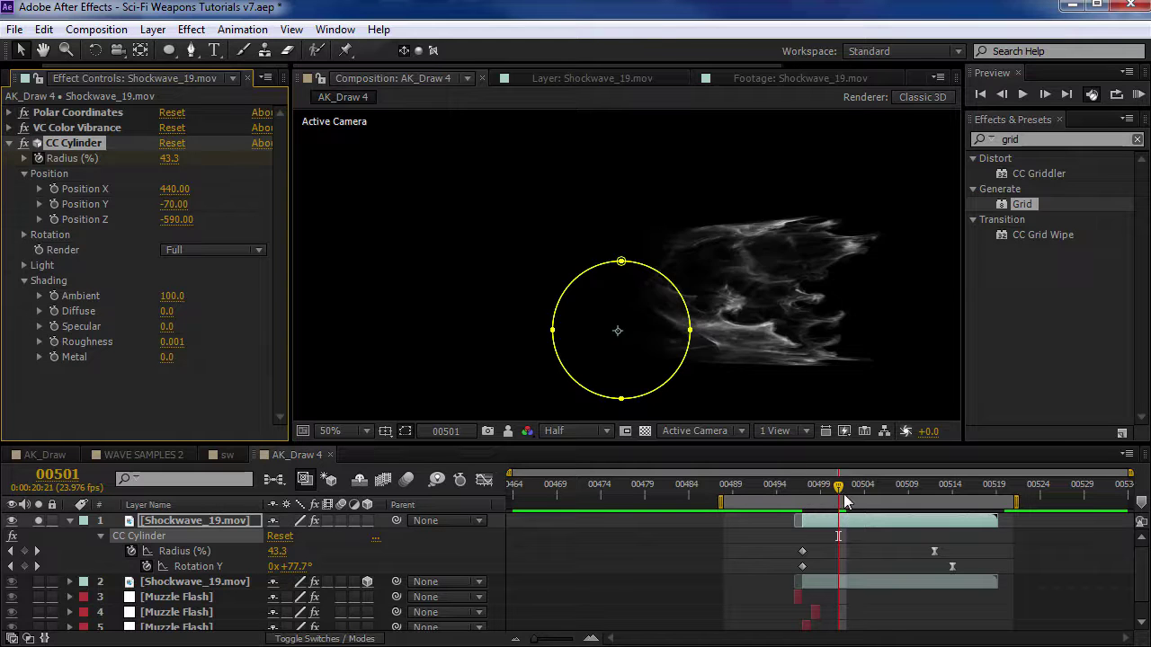
- Add a second VC Color Vibrance effect below CC Cylinder on the top Shockwave_19 layer and enable Fill Empty BG
double_click(1046, 139)
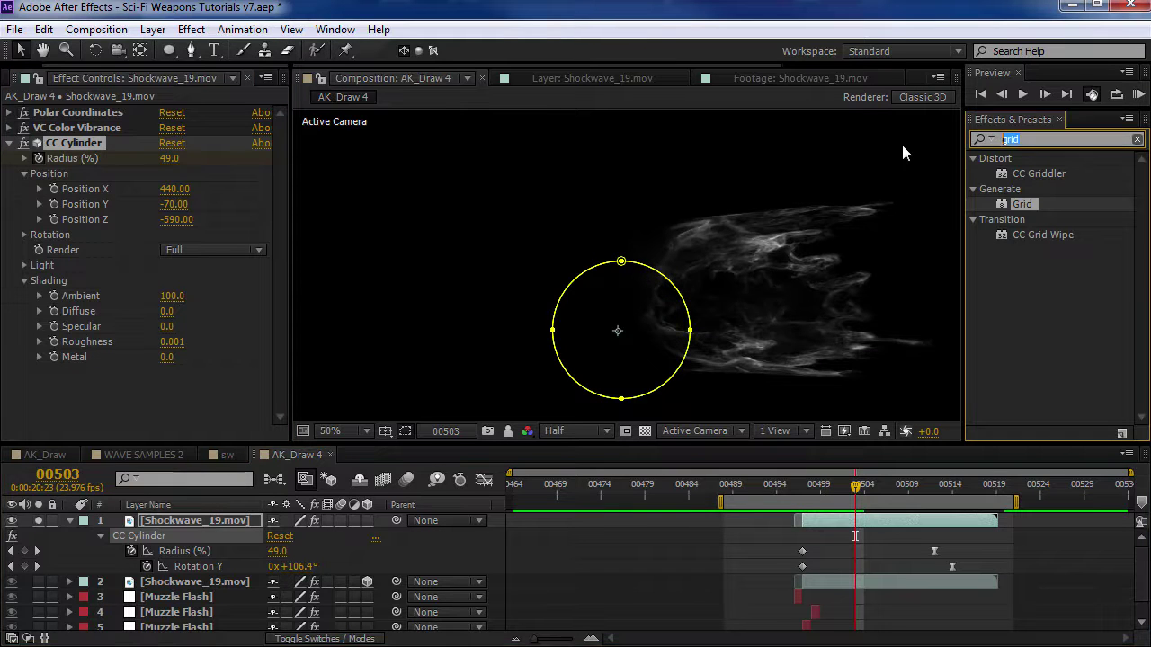
text(vibra)
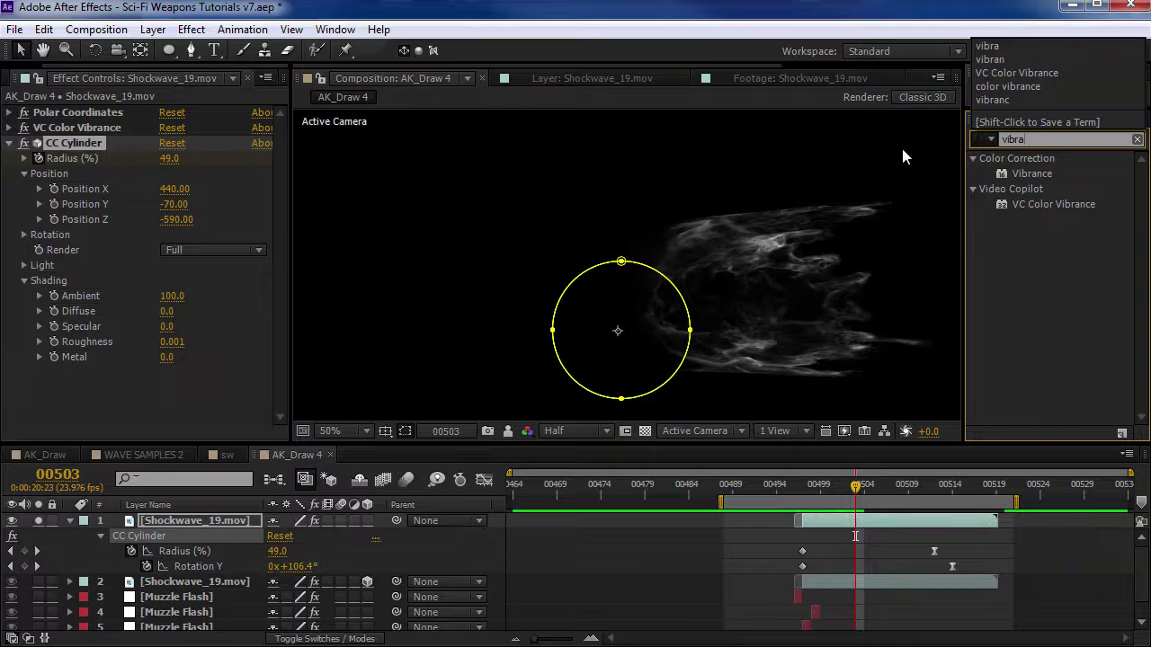
drag(1083, 205, 134, 388)
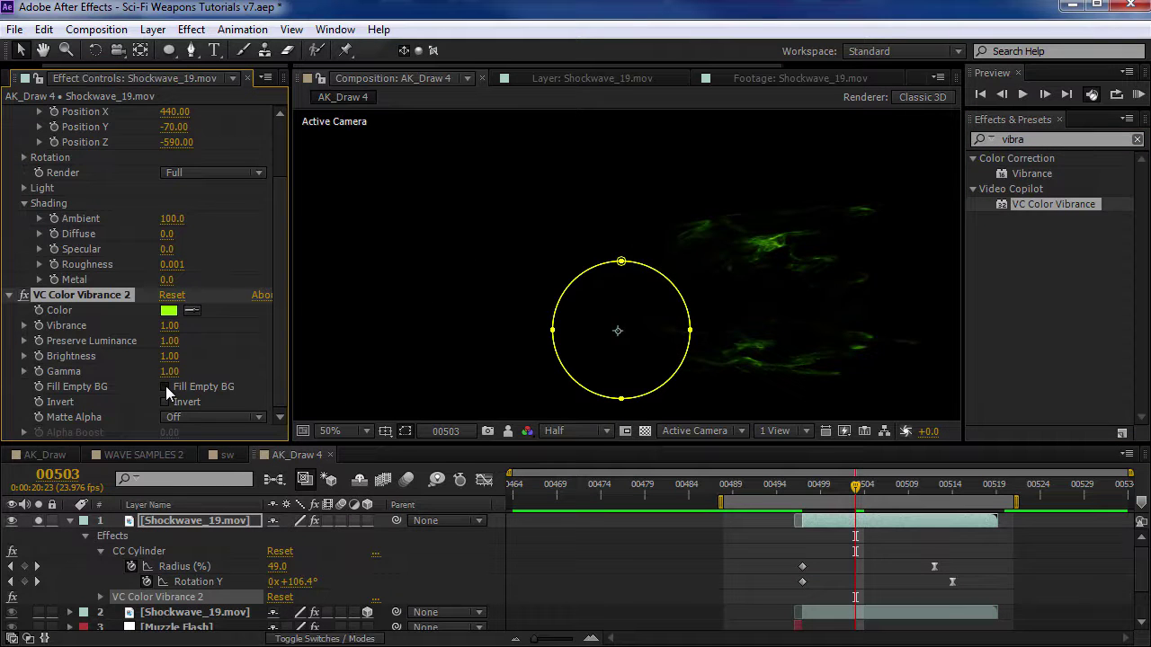
click(166, 386)
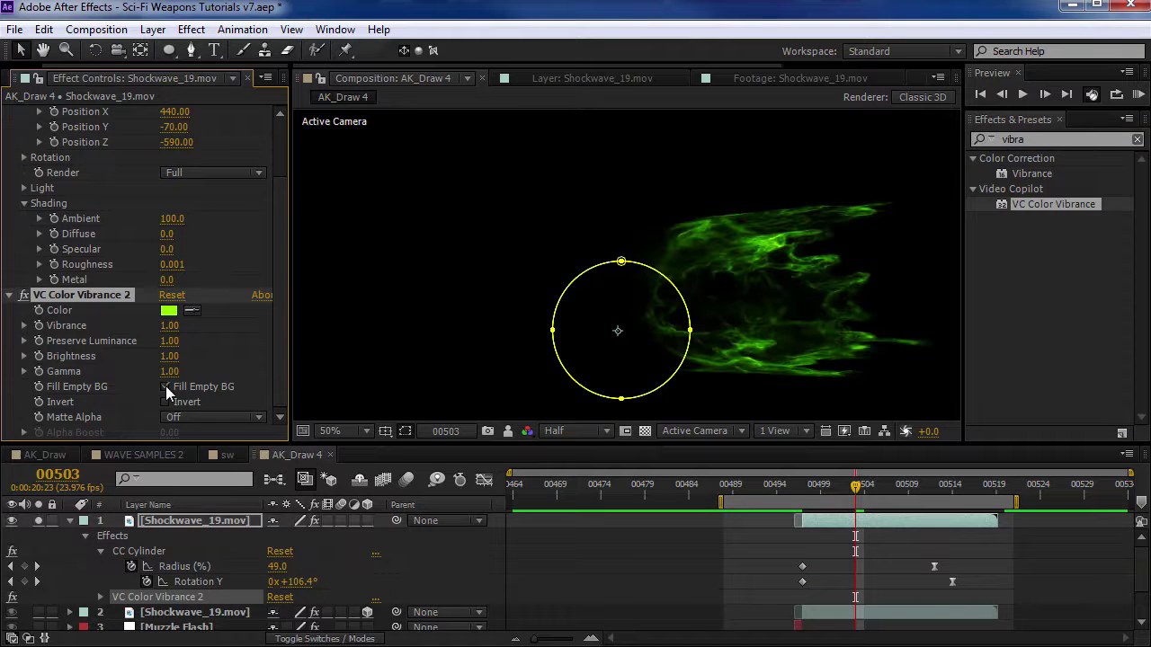
- Tint the second VC Color Vibrance light blue with Gamma 0.91 and Brightness 1.55
click(168, 312)
drag(349, 377, 339, 391)
click(483, 284)
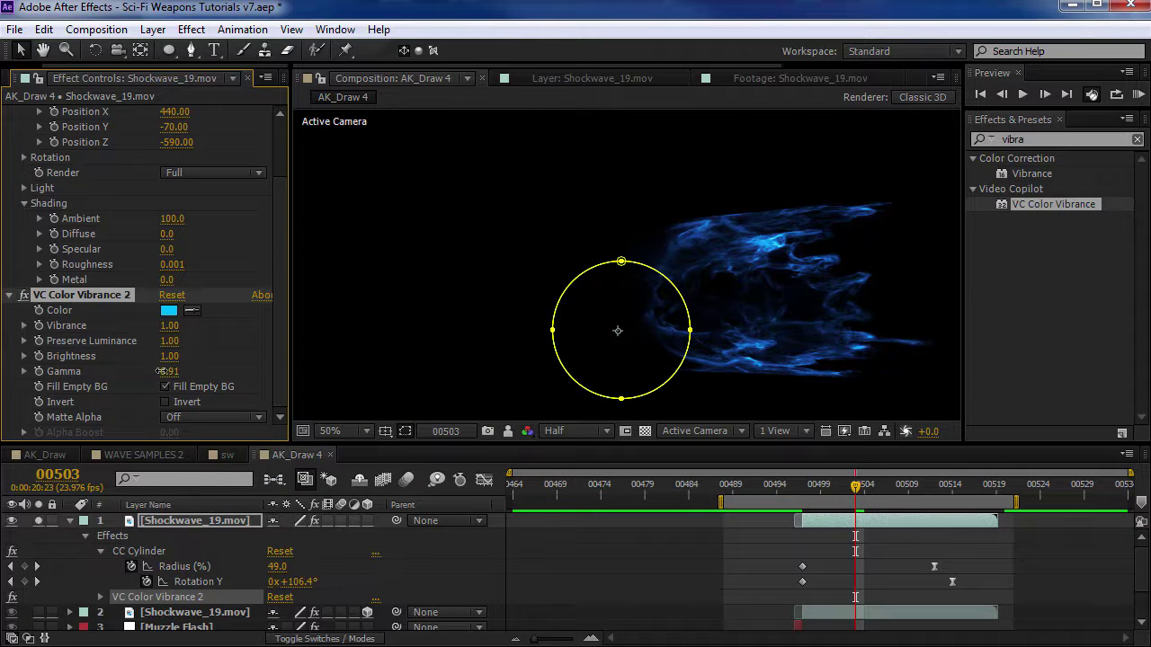
drag(169, 359, 215, 363)
- Unsolo the shockwave layer, preview the blue blast over the footage and go to frame 497
drag(804, 486, 846, 487)
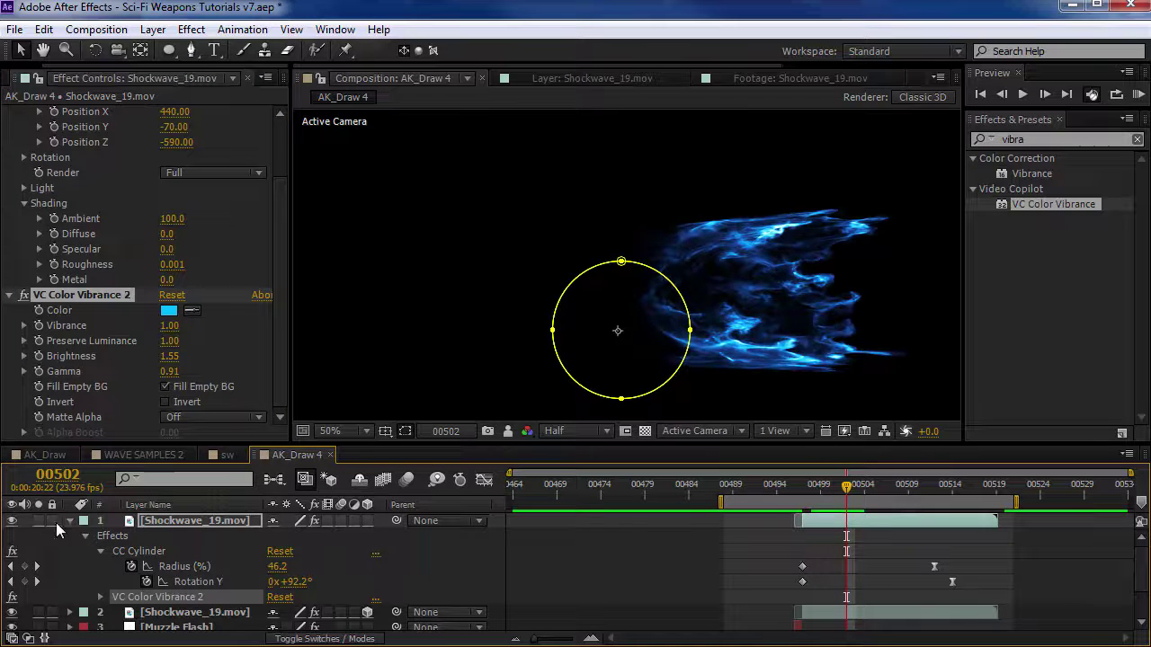
key(F2)
key(KP_0)
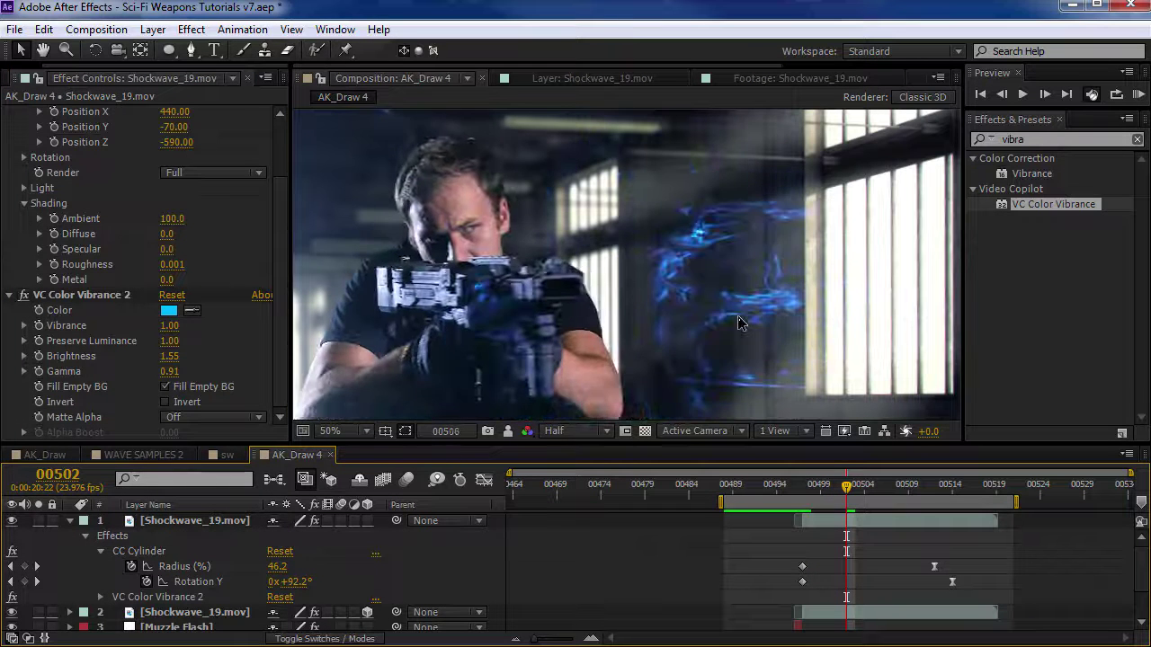
click(803, 493)
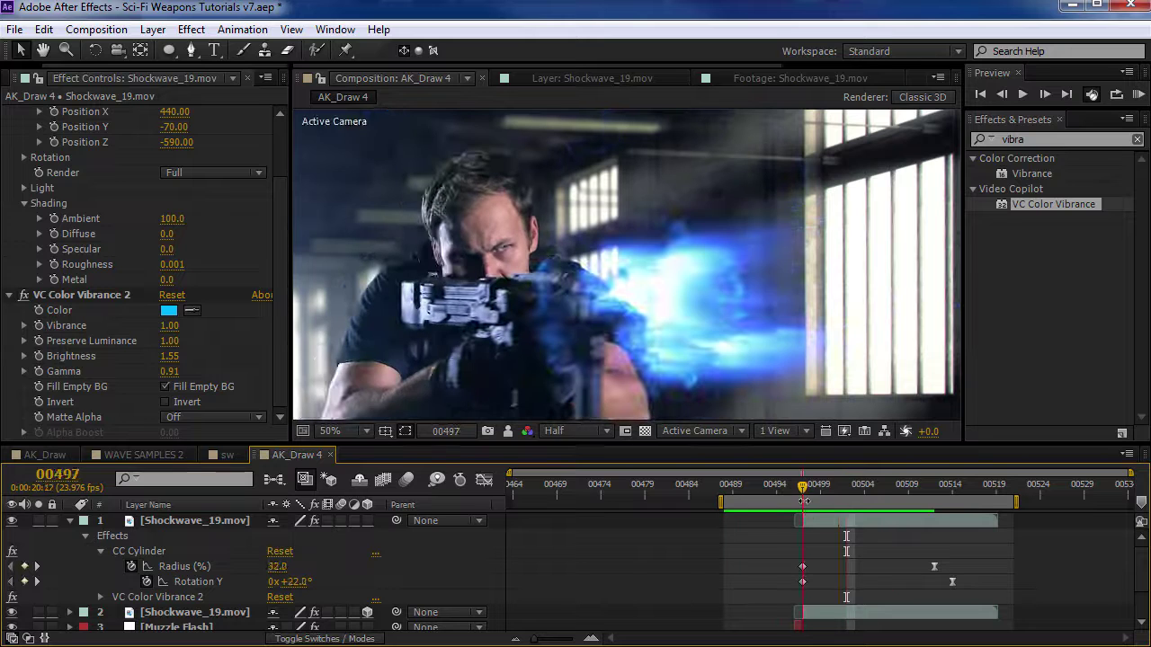
- Try shifting the CC Cylinder along Position X at frame 503 and undo the change
drag(282, 224, 282, 185)
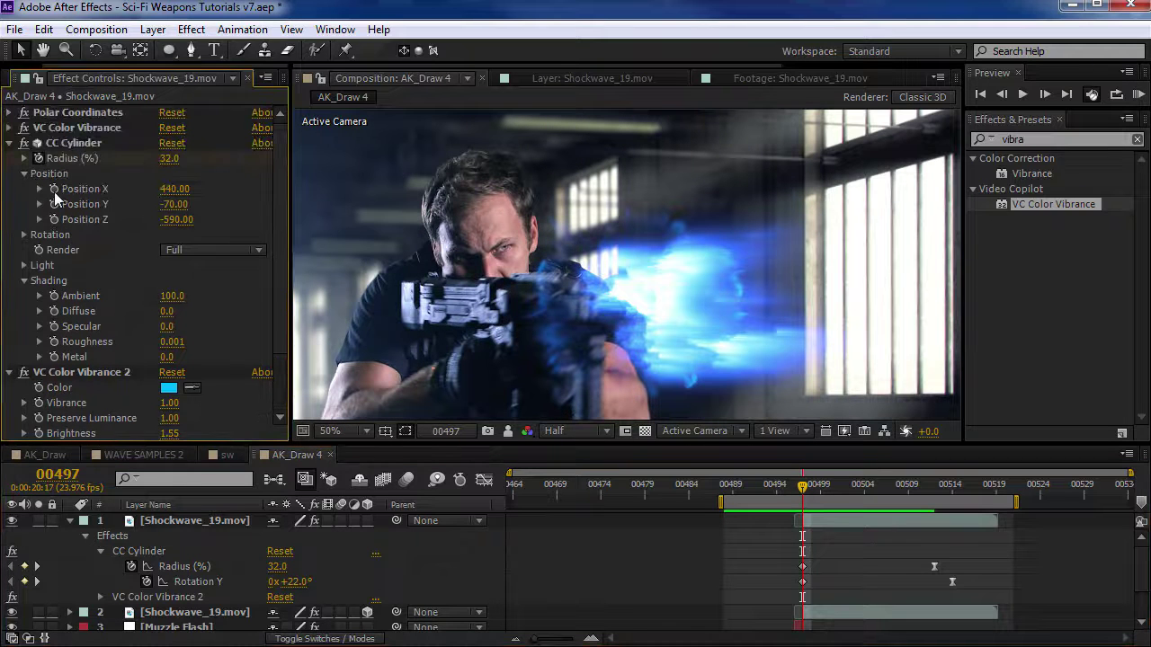
drag(816, 490, 855, 487)
drag(164, 221, 168, 191)
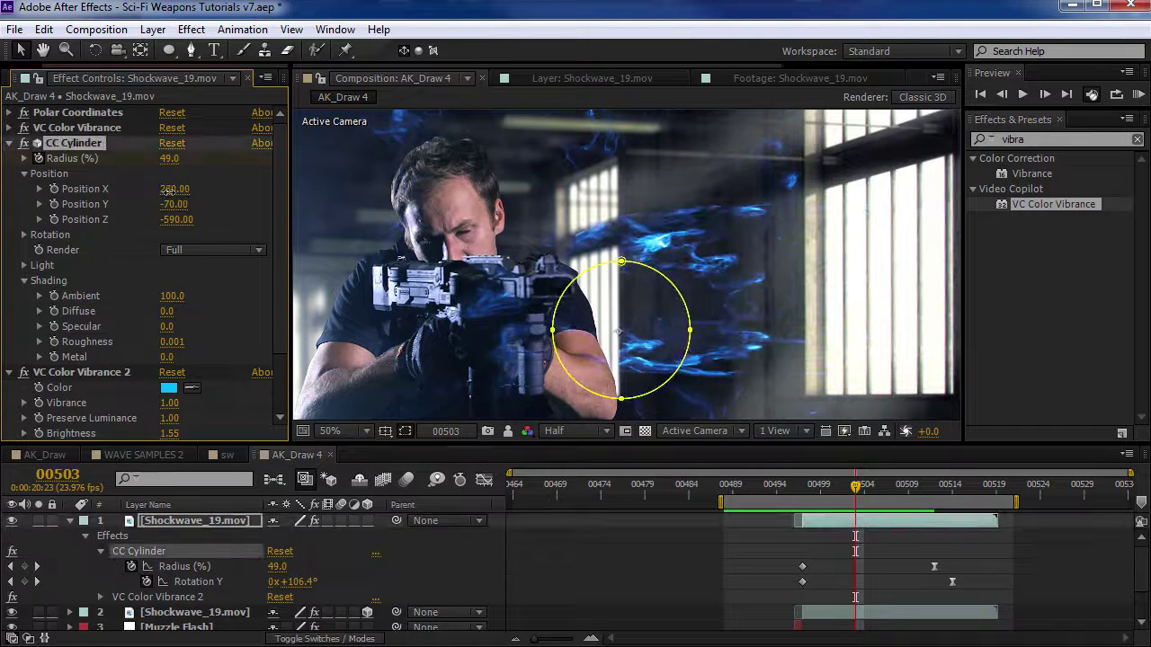
key(ctrl+z)
- Animate the CC Cylinder's Position X from 440 at frame 497 to 540 at frame 505, and preview the motion
click(54, 193)
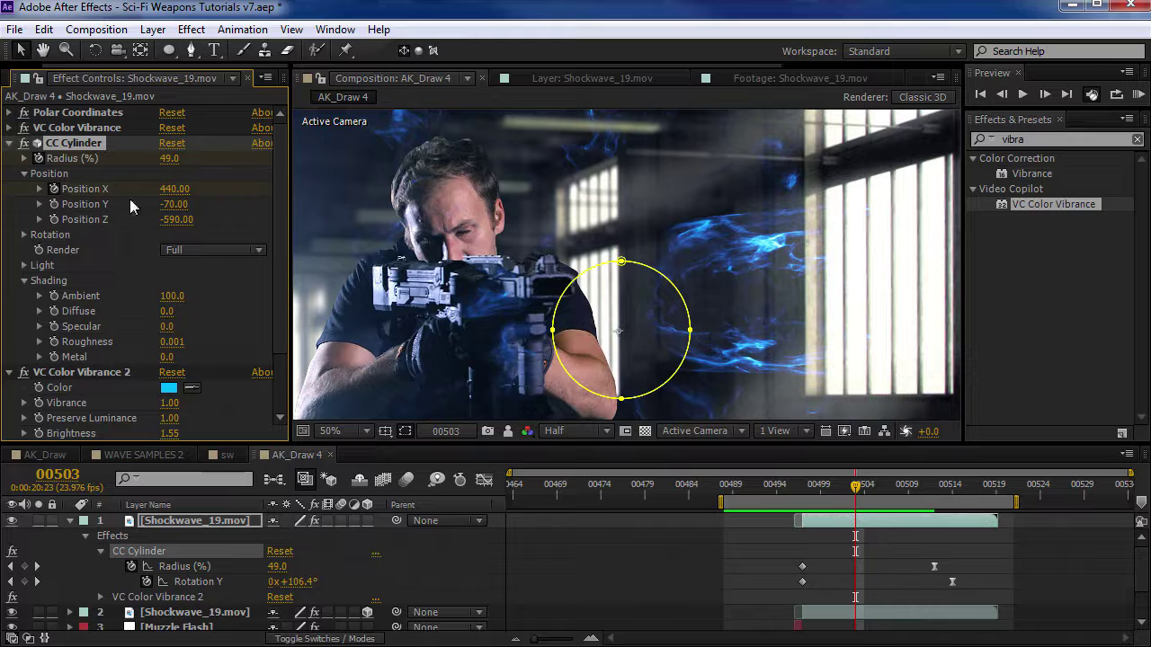
key(u)
key(u)
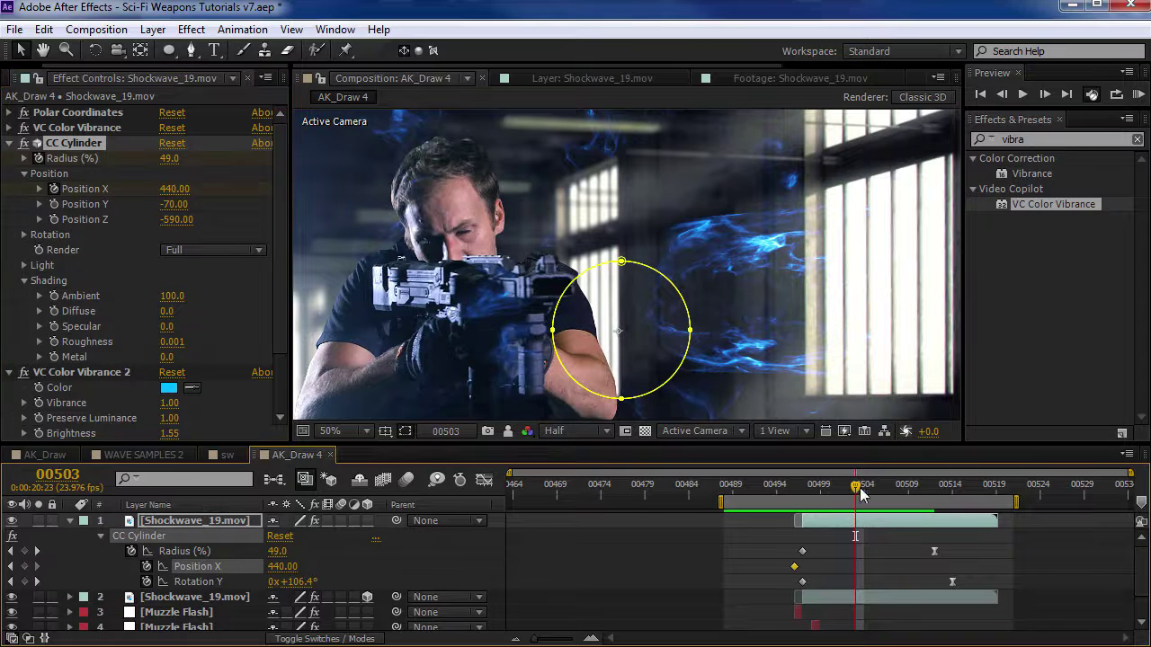
key(Page_Down)
key(Page_Down)
drag(171, 198, 216, 198)
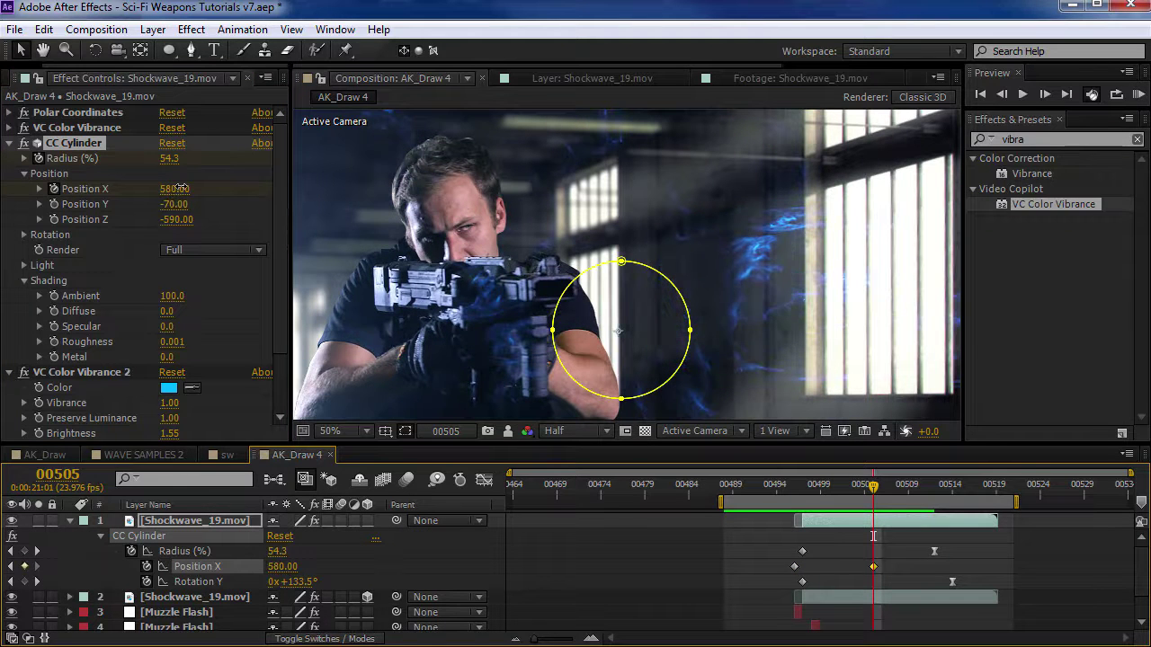
drag(797, 567, 802, 567)
key(space)
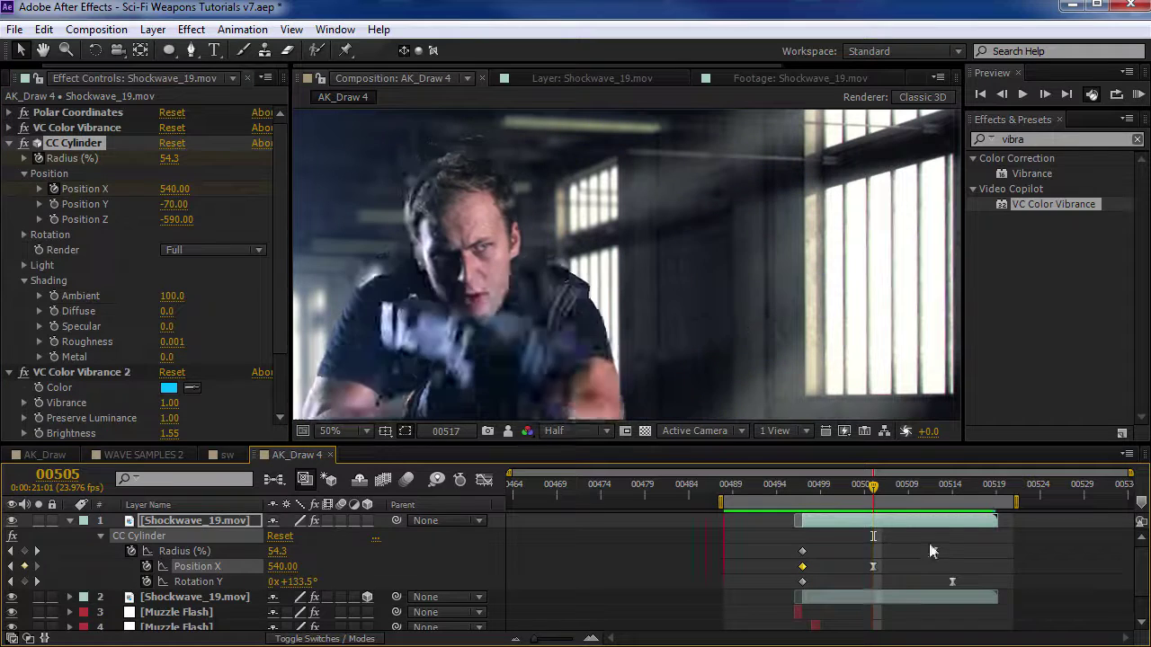
- Move the ending Position X keyframe to frame 512, extend all three ending CC Cylinder keyframes to about frame 519, and preview
click(873, 568)
drag(873, 567, 934, 567)
key(space)
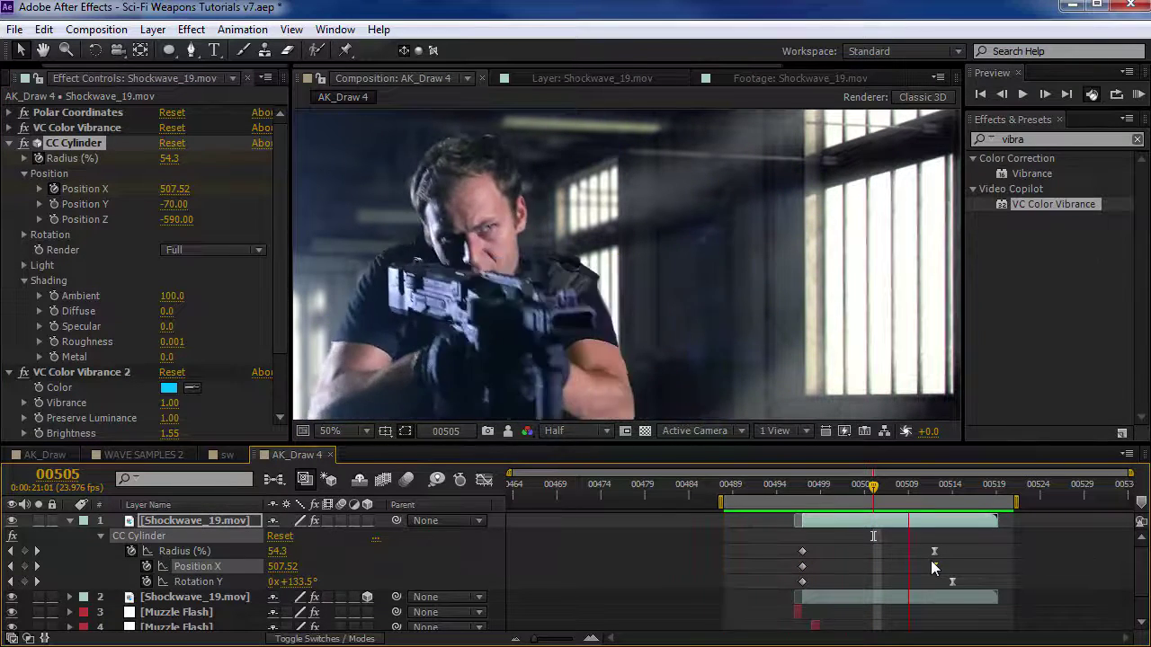
key(space)
key(space)
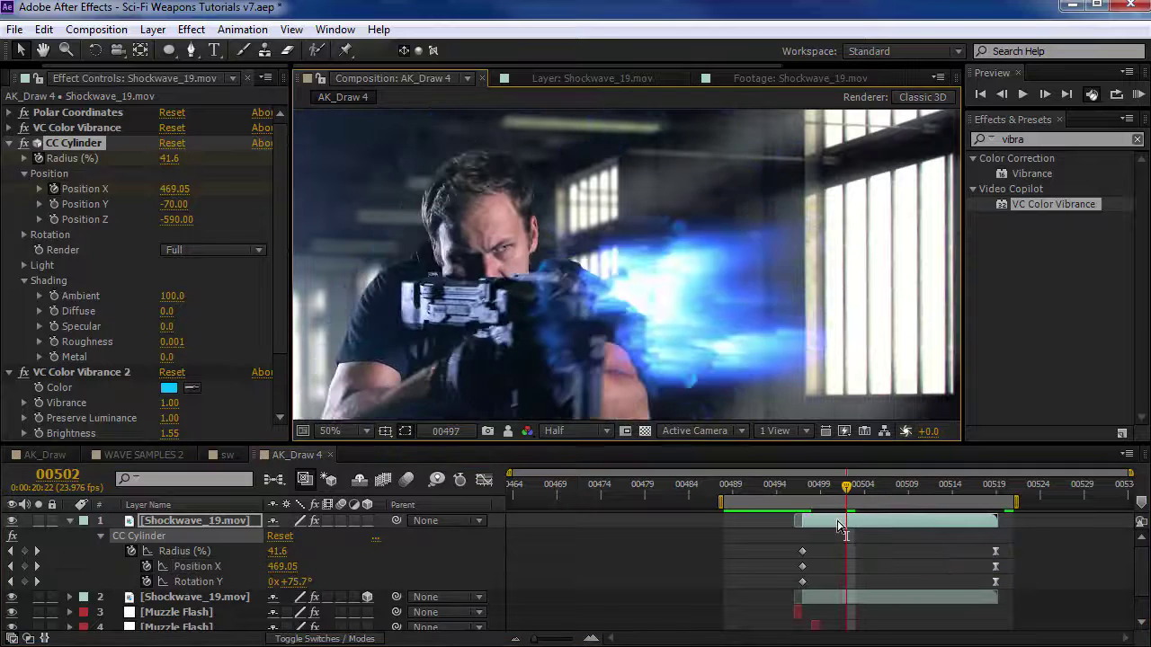
- Set the CC Cylinder's starting Radius to 10 at frame 497 on the top Shockwave_19 layer and preview the blast
key(space)
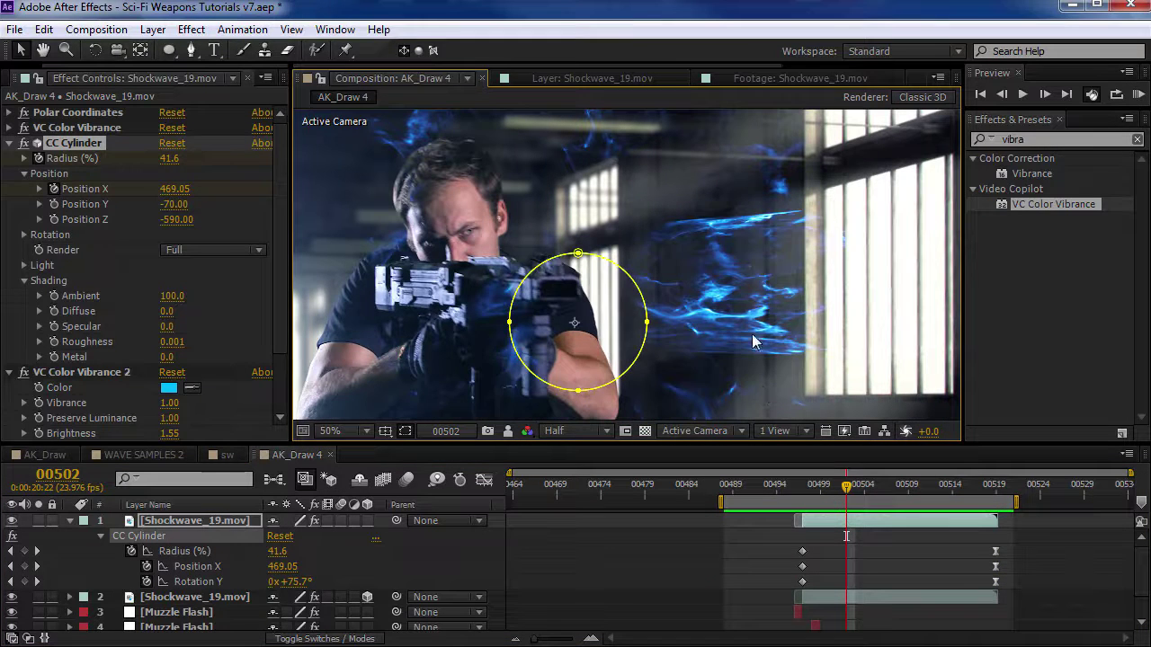
click(69, 521)
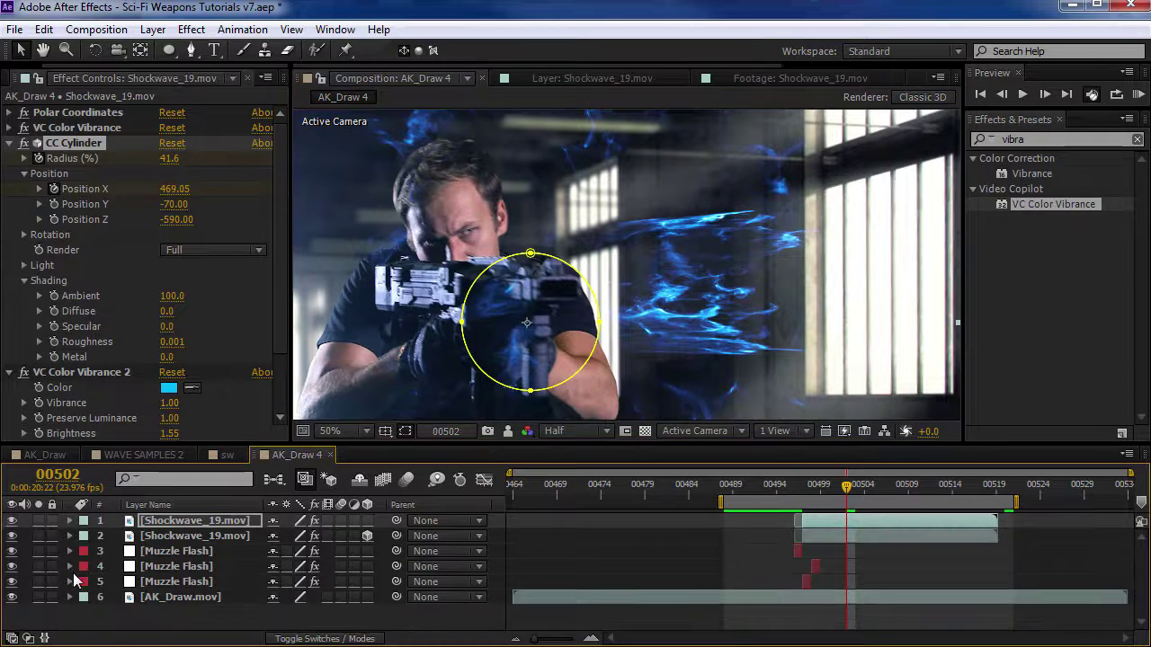
key(i)
click(817, 521)
key(u)
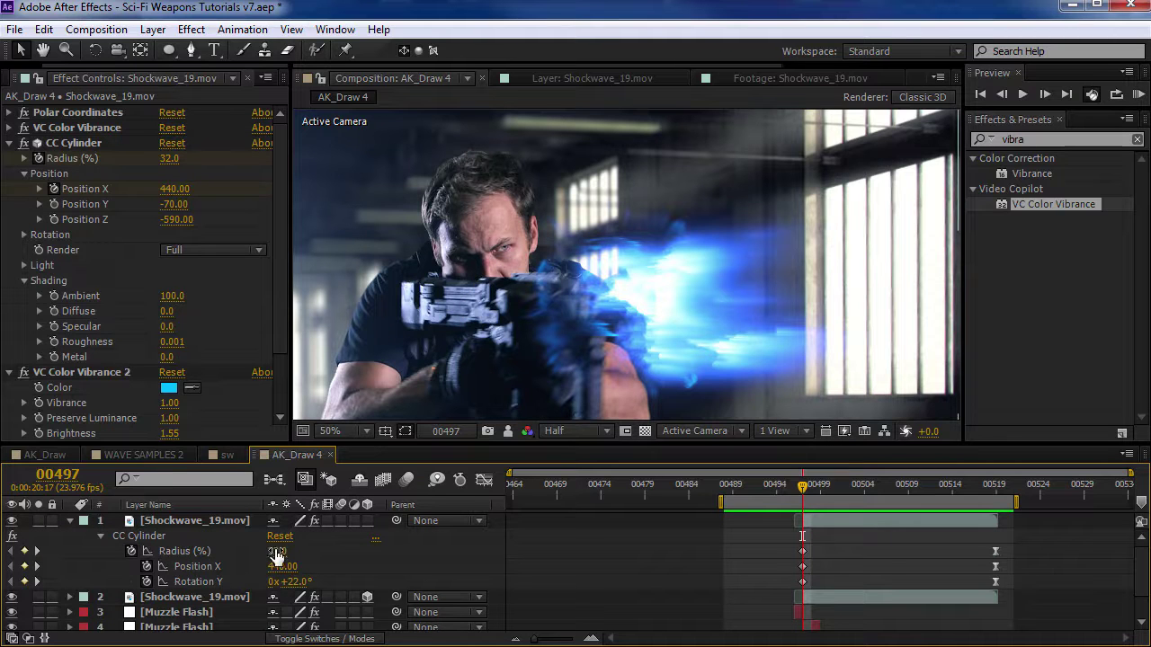
text(10)
key(Return)
key(space)
key(space)
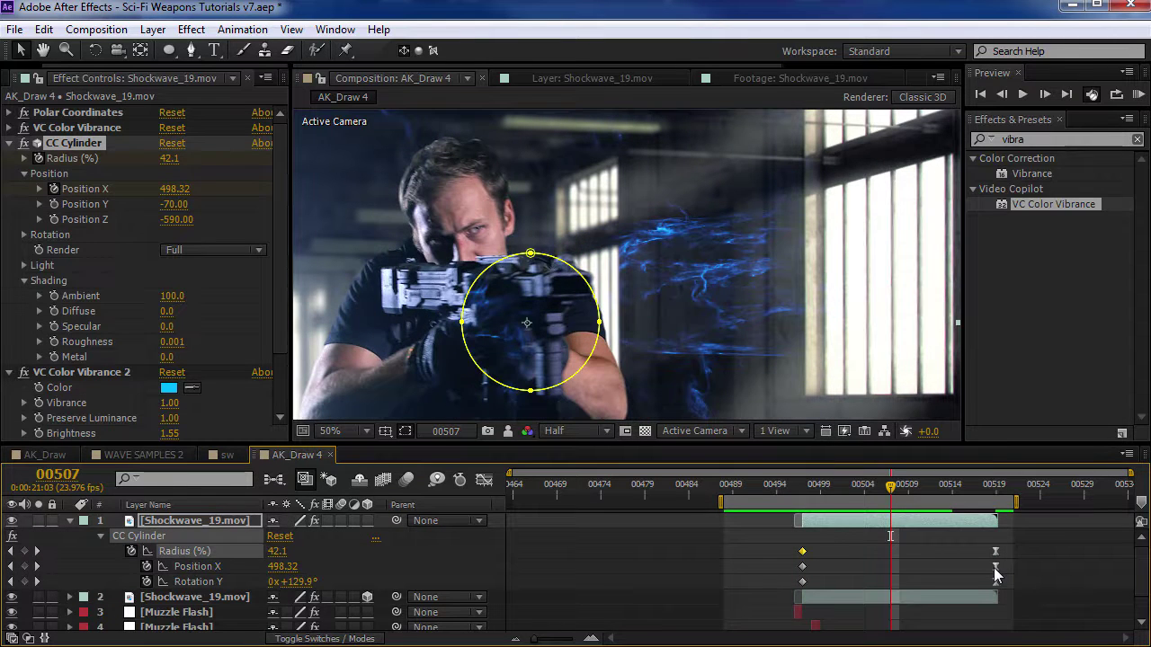
- Extend the ending CC Cylinder keyframes, Rotation Y to about frame 533 and Radius to about frame 531, and preview the animation
click(995, 567)
click(995, 582)
key(Delete)
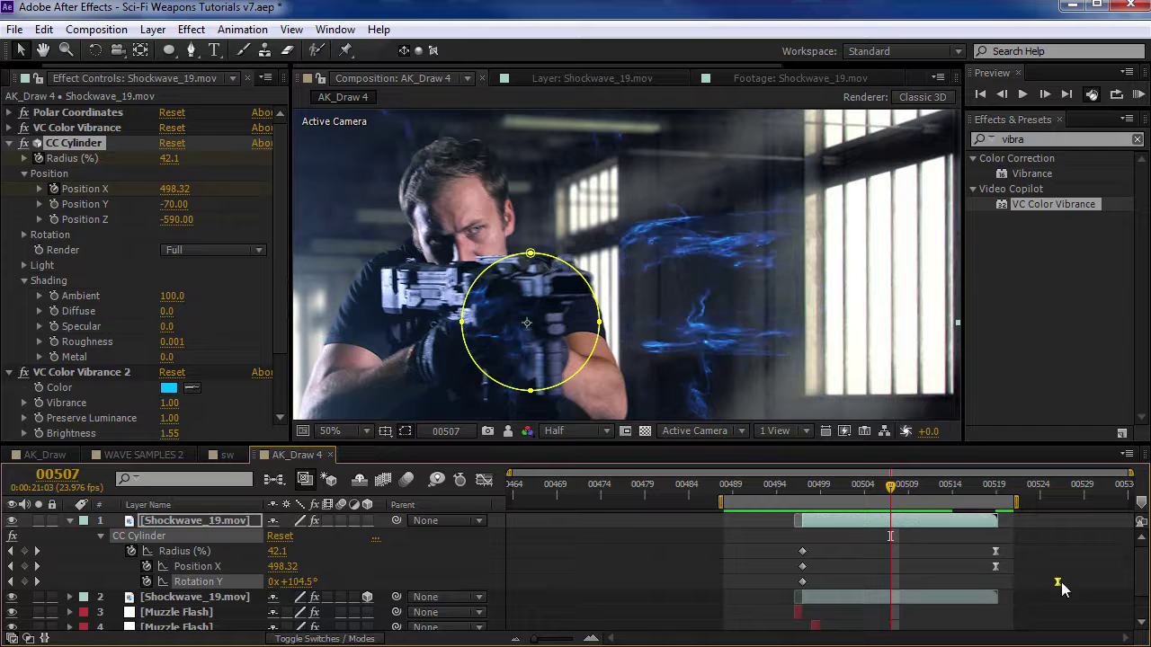
drag(1111, 583, 1119, 583)
key(KP_0)
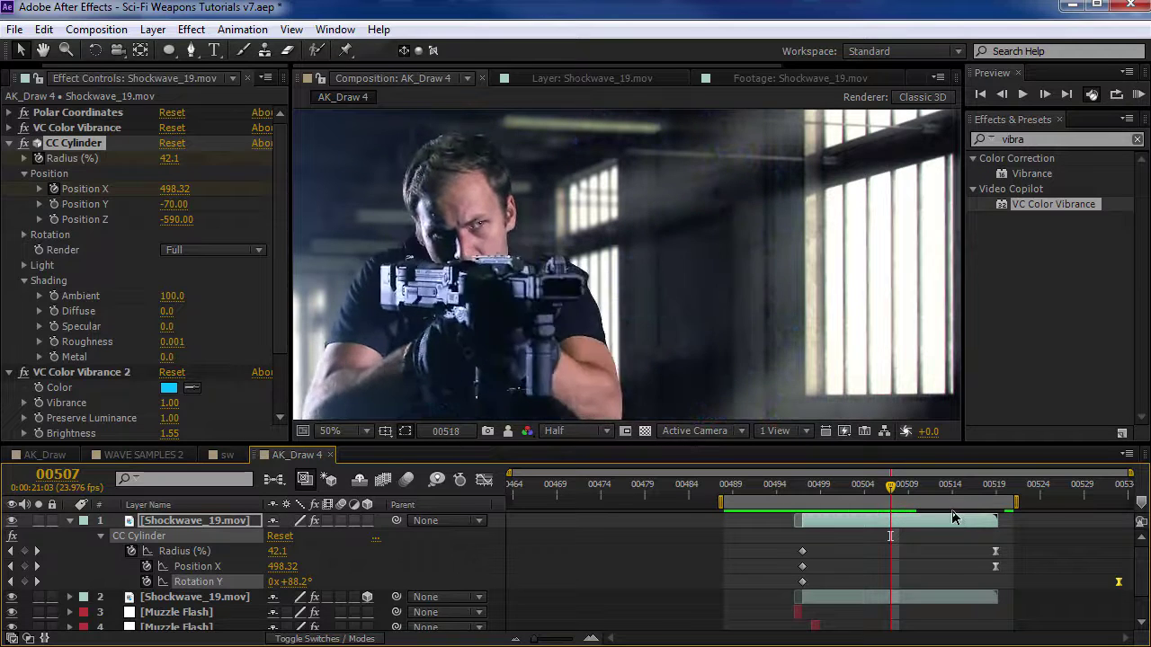
drag(996, 551, 1102, 551)
key(KP_0)
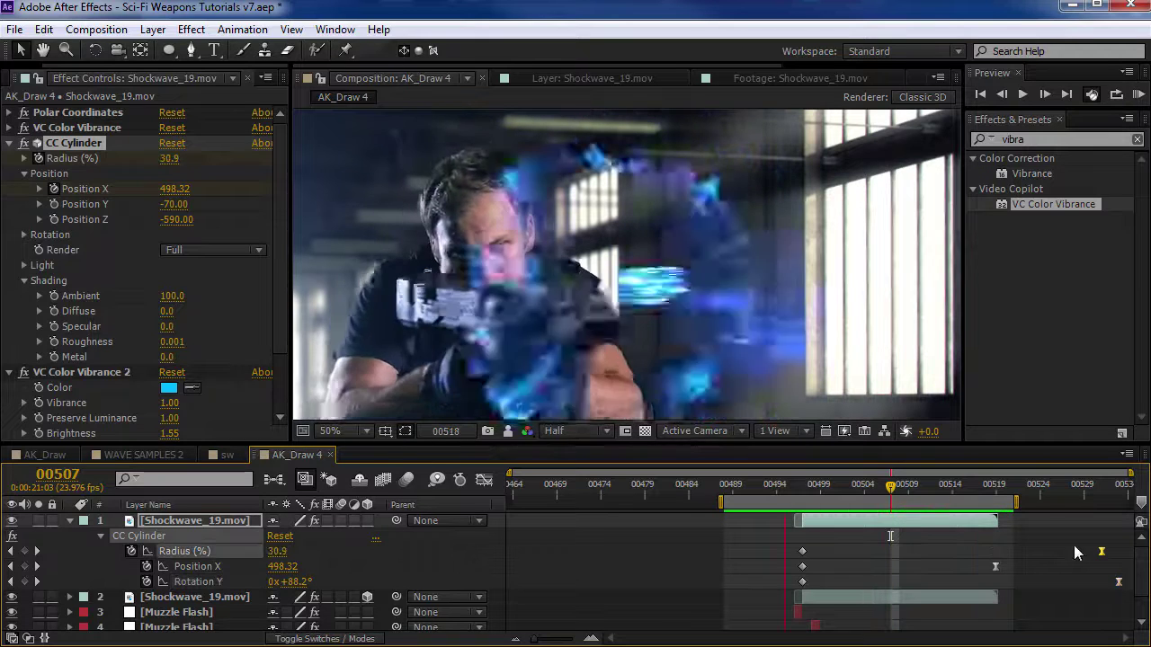
click(1074, 545)
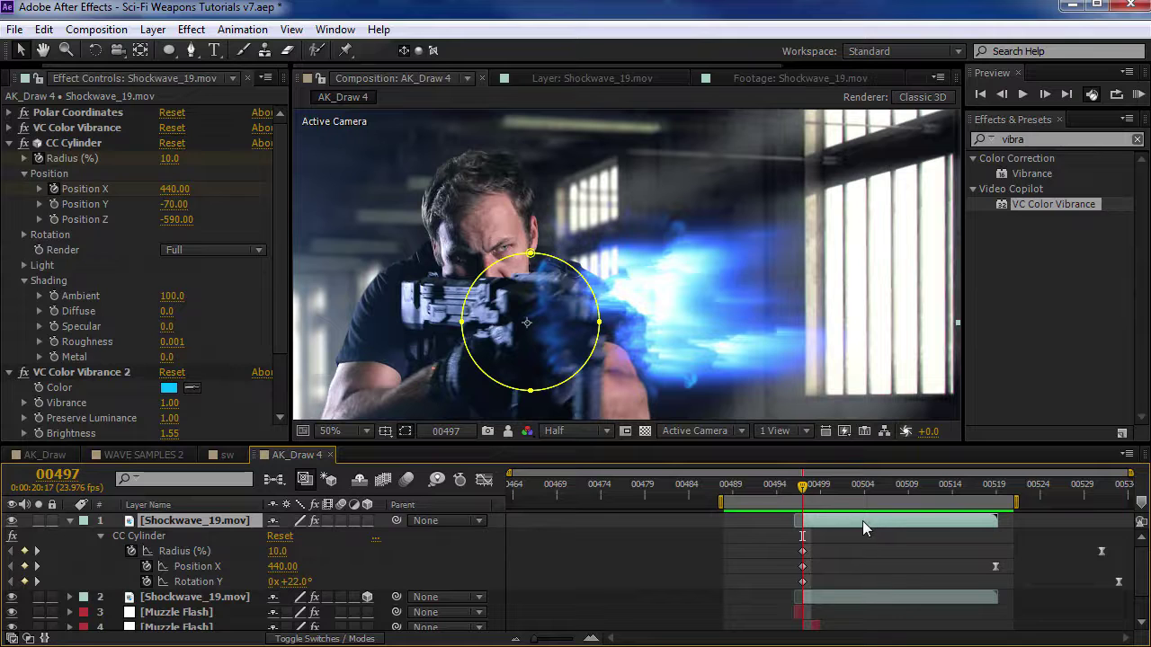
- Shift the top Shockwave_19 layer about four frames earlier and preview the timing
drag(861, 521, 777, 490)
key(space)
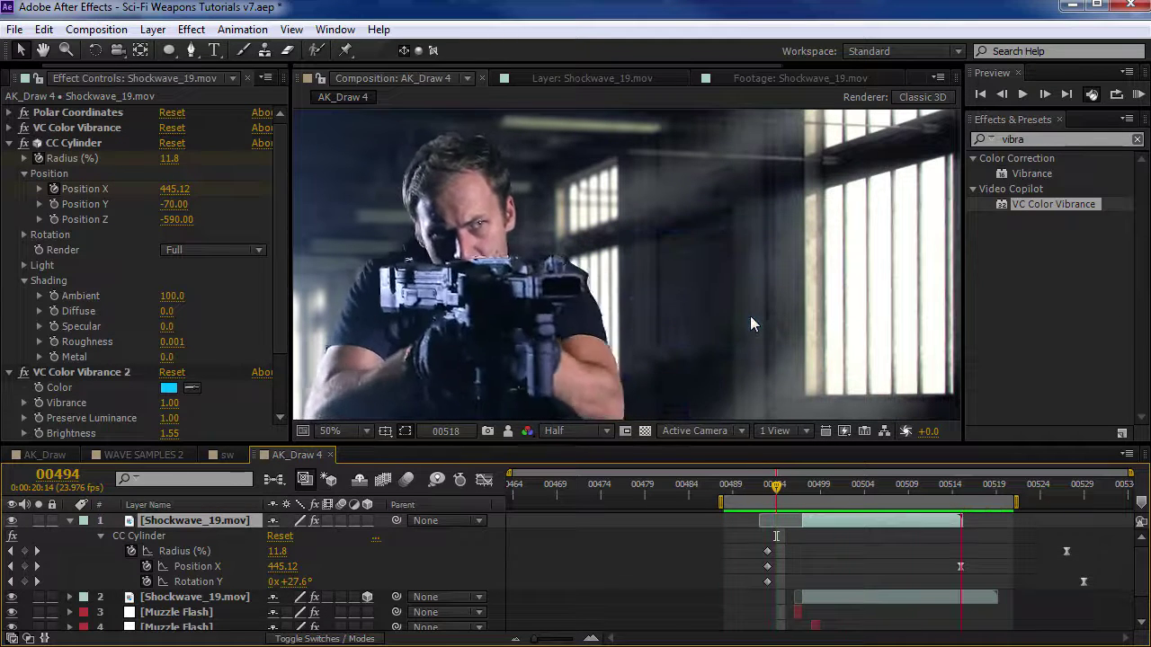
key(space)
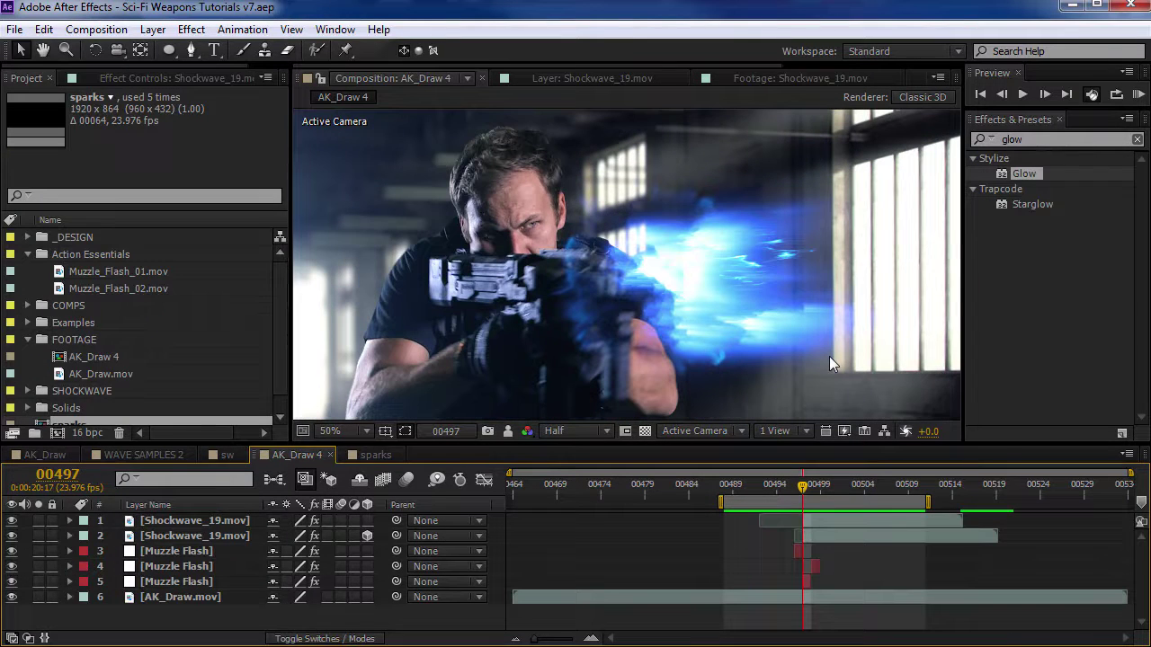
- Open the sparks composition and display the effects of its upper Black Solid 3 layer at frame 13
click(40, 419)
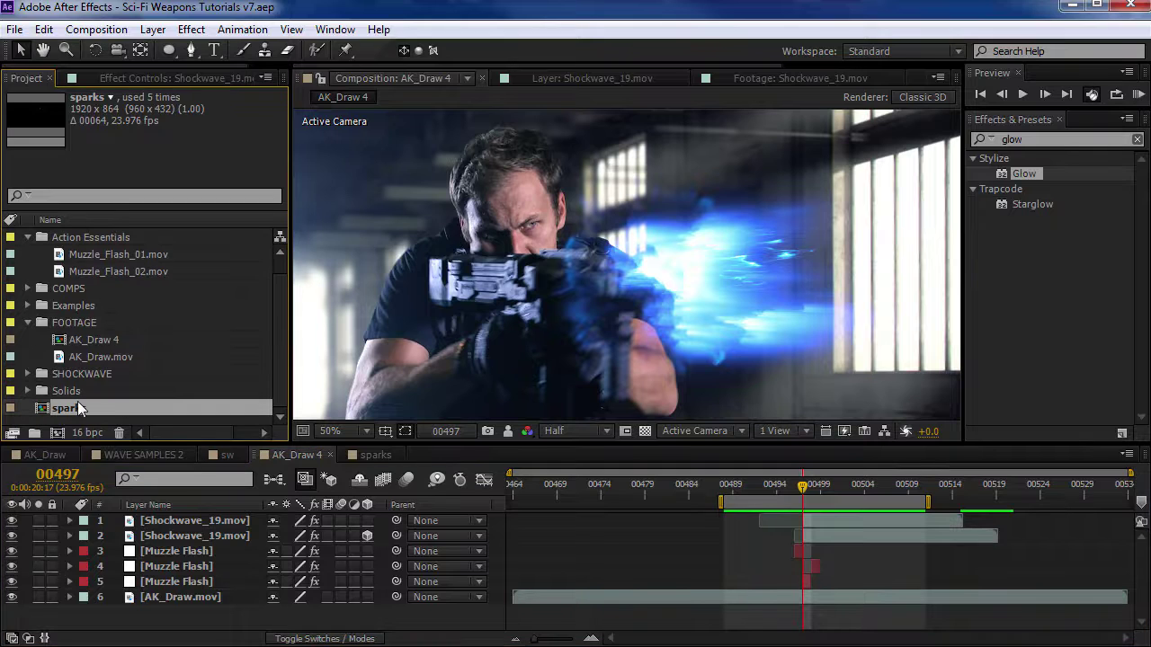
double_click(72, 411)
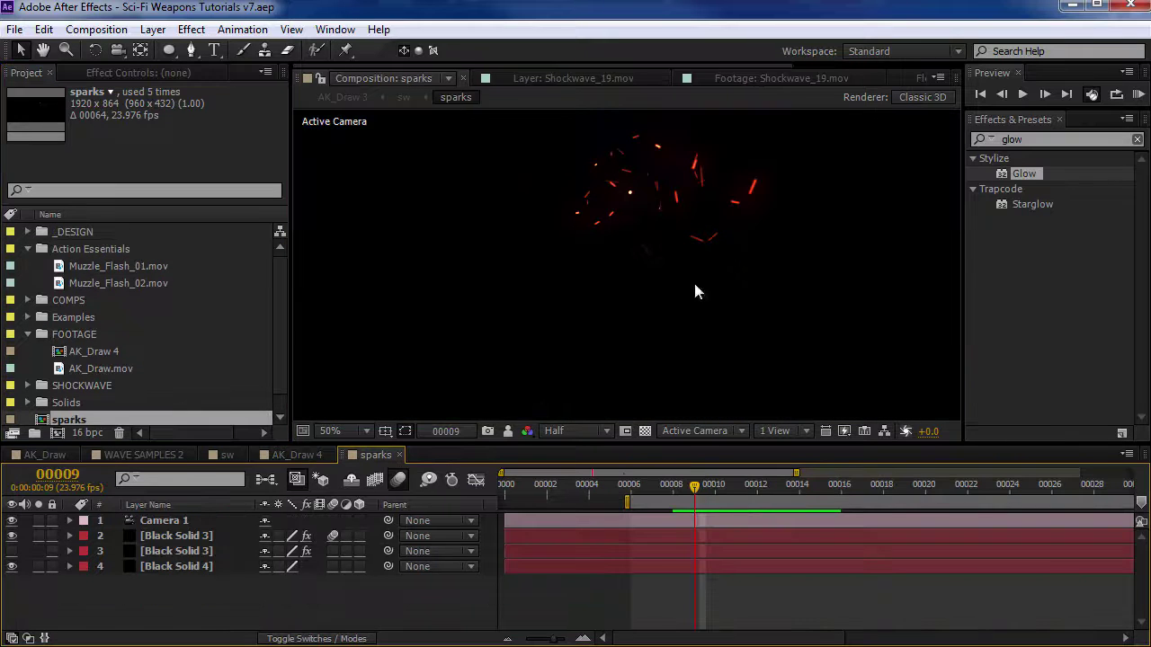
click(176, 550)
click(176, 535)
drag(723, 484, 741, 508)
key(F3)
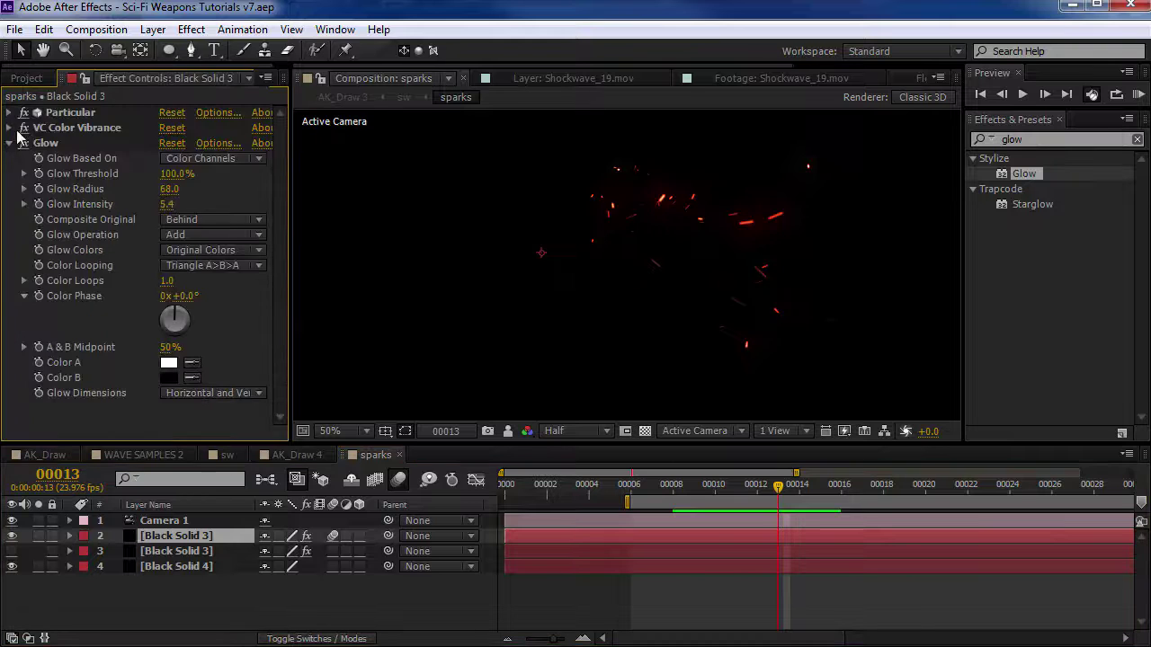
- Inspect the sparks between frames 9 and 15 without VC Color Vibrance and Glow, and re-enable both effects
click(23, 127)
click(24, 143)
drag(754, 484, 695, 488)
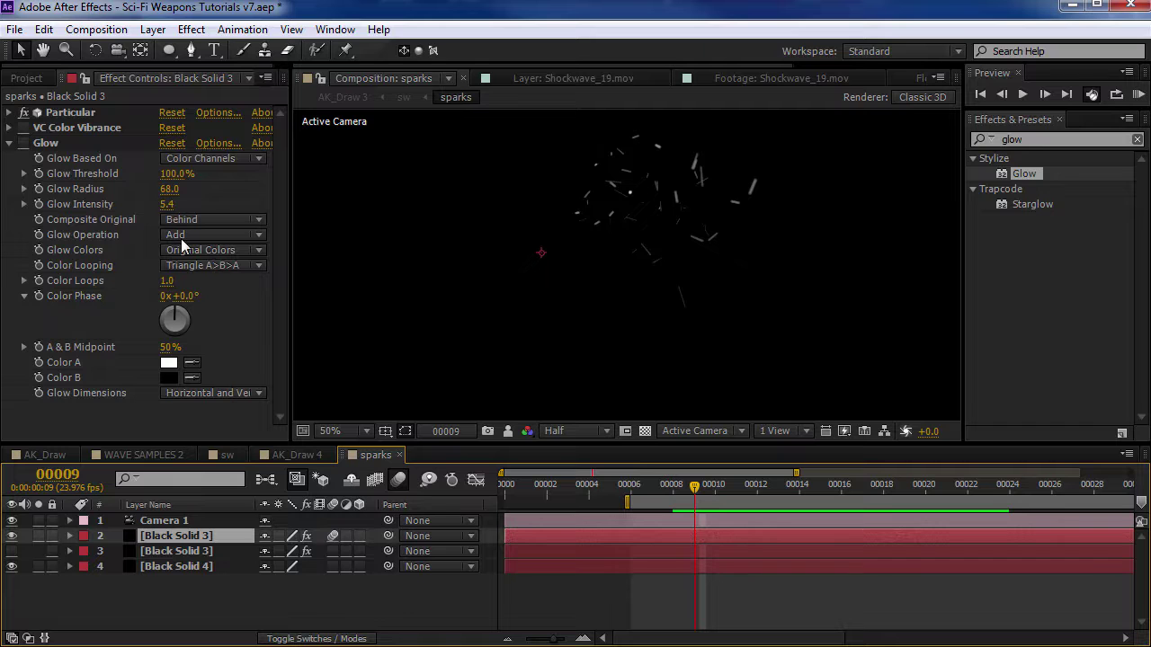
drag(717, 497, 820, 486)
click(24, 144)
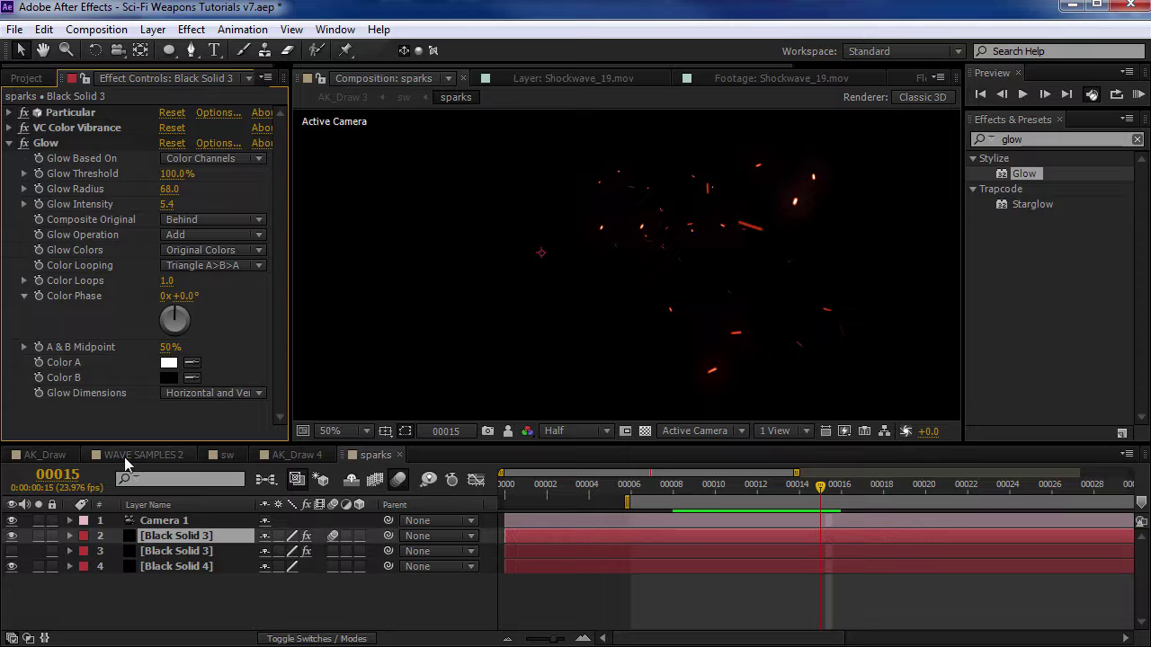
- Add the sparks composition to AK_Draw 4 directly above AK_Draw.mov, and slide it to start at about frame 486
click(45, 454)
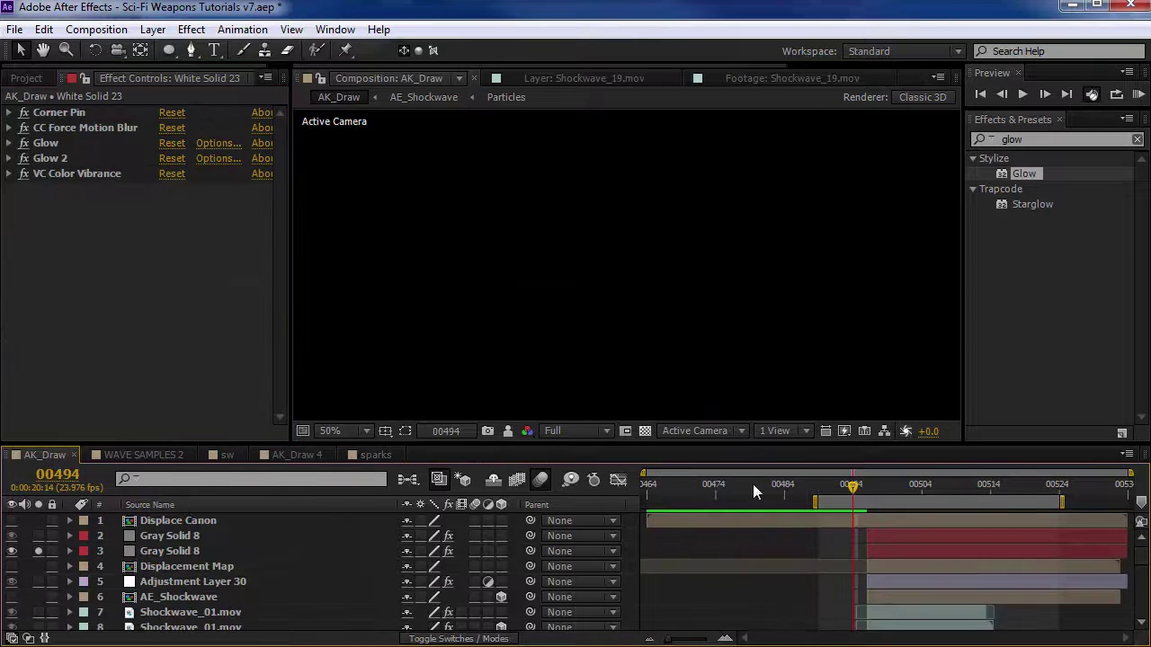
click(376, 454)
click(296, 454)
mouse_move(803, 487)
mouse_down()
mouse_move(826, 488)
mouse_move(803, 491)
mouse_up()
click(37, 76)
drag(72, 412, 212, 589)
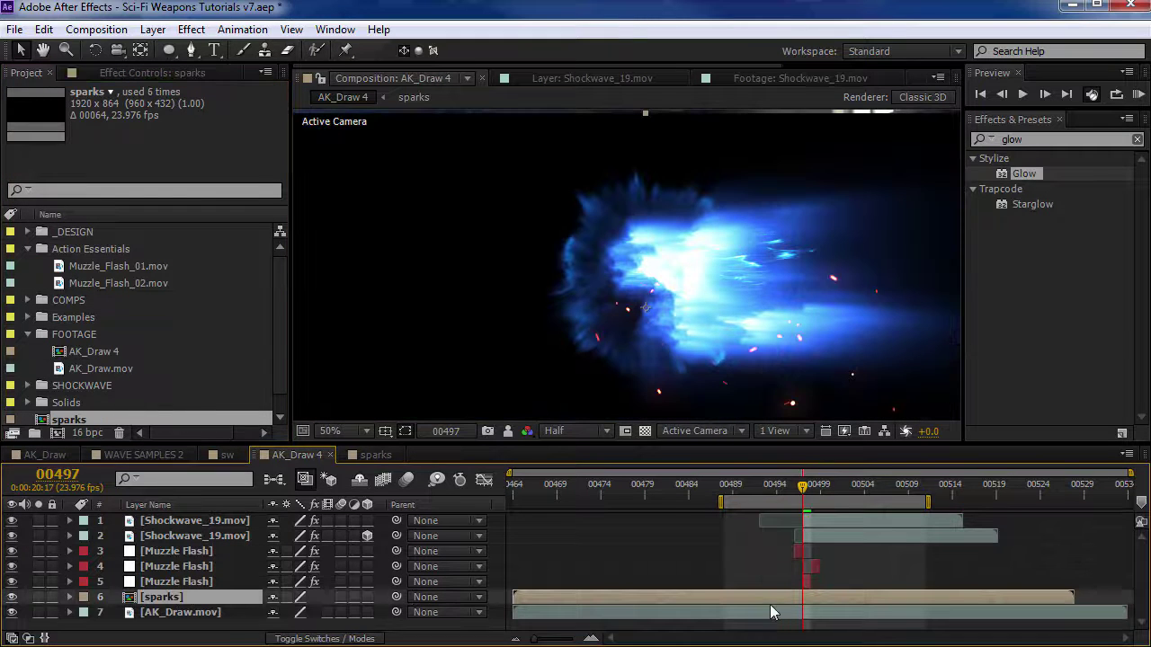
drag(594, 597, 780, 586)
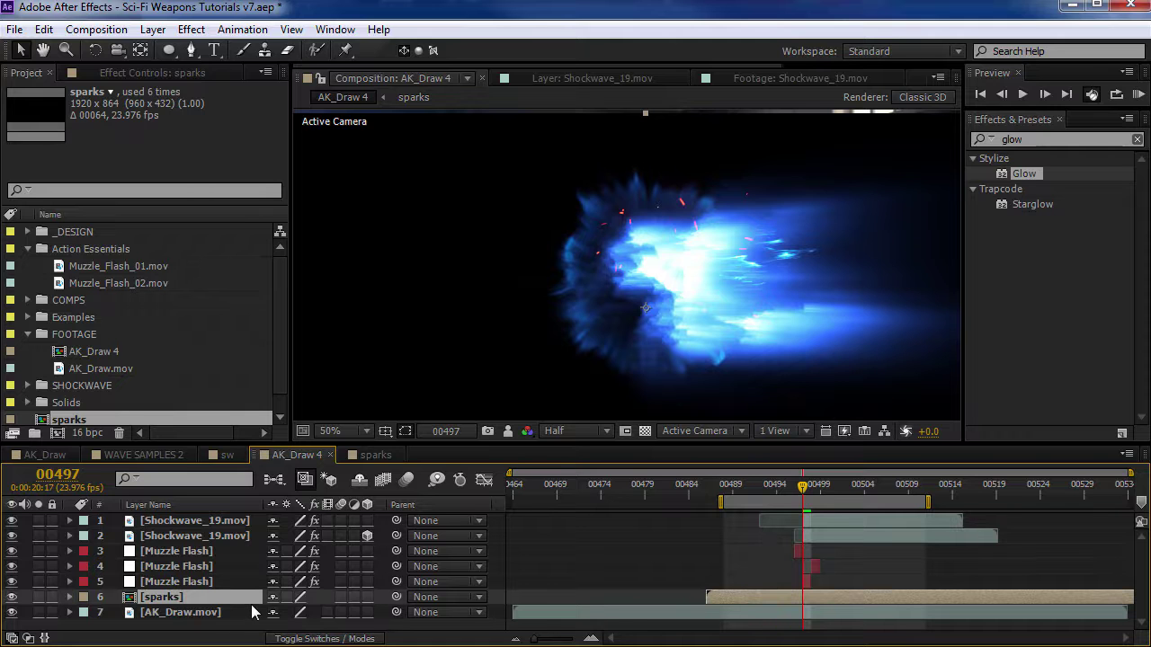
- Set the sparks layer to Screen blending, trim its start to frame 497, and review the result in an enlarged viewer
key(F4)
click(296, 597)
click(362, 406)
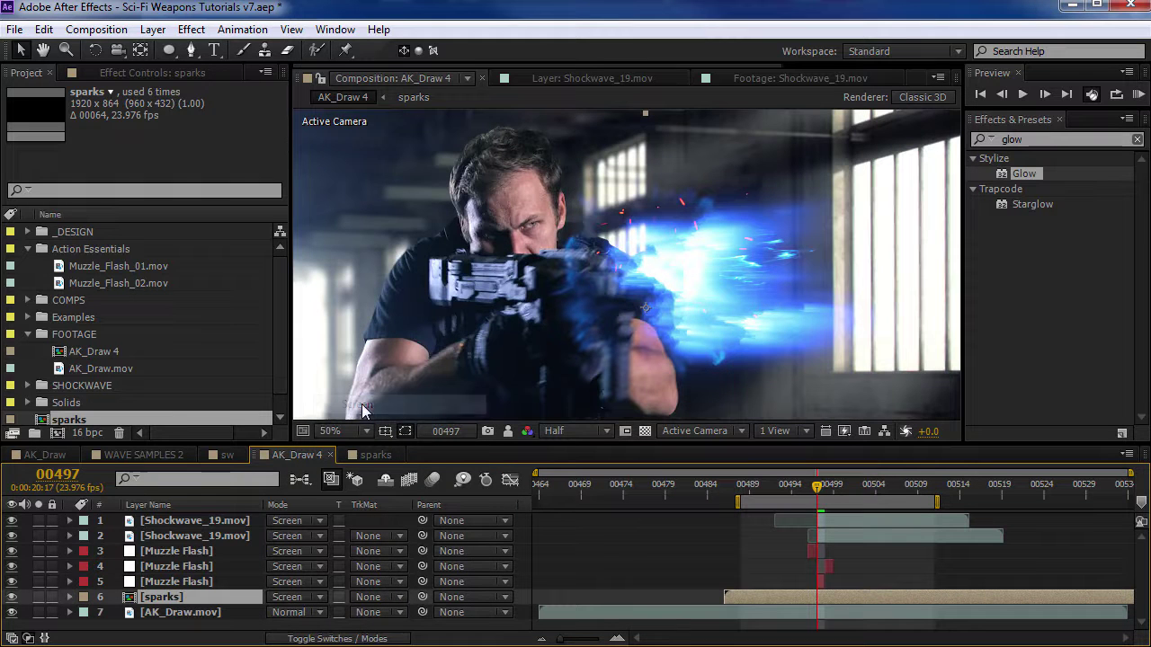
drag(724, 597, 805, 598)
key(space)
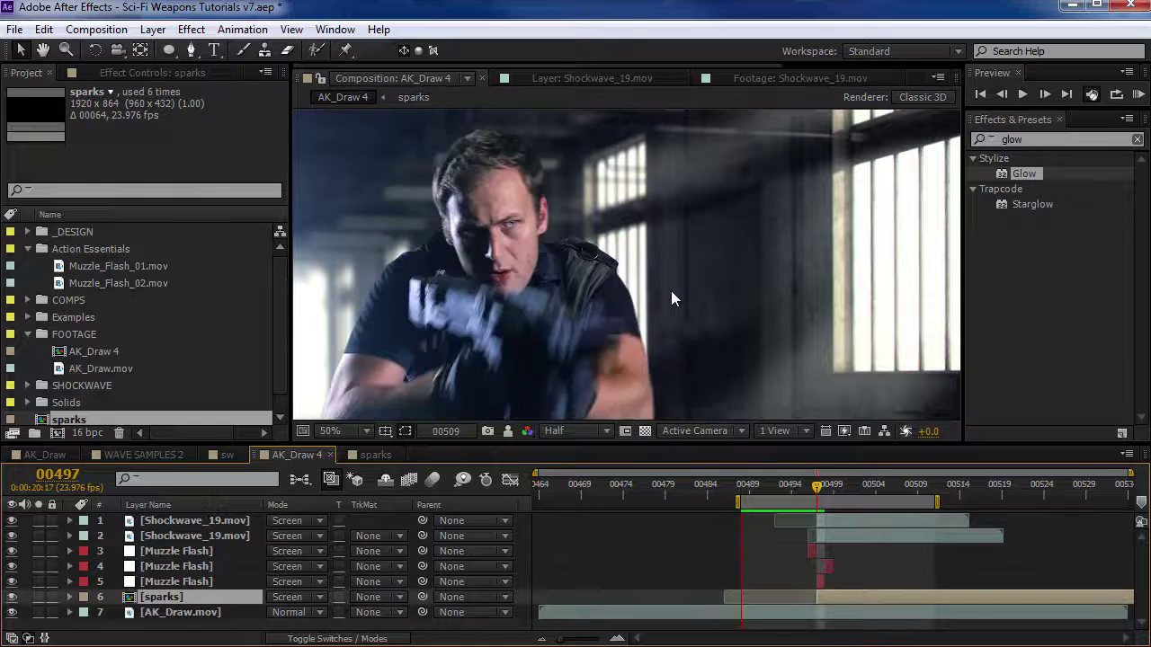
key(space)
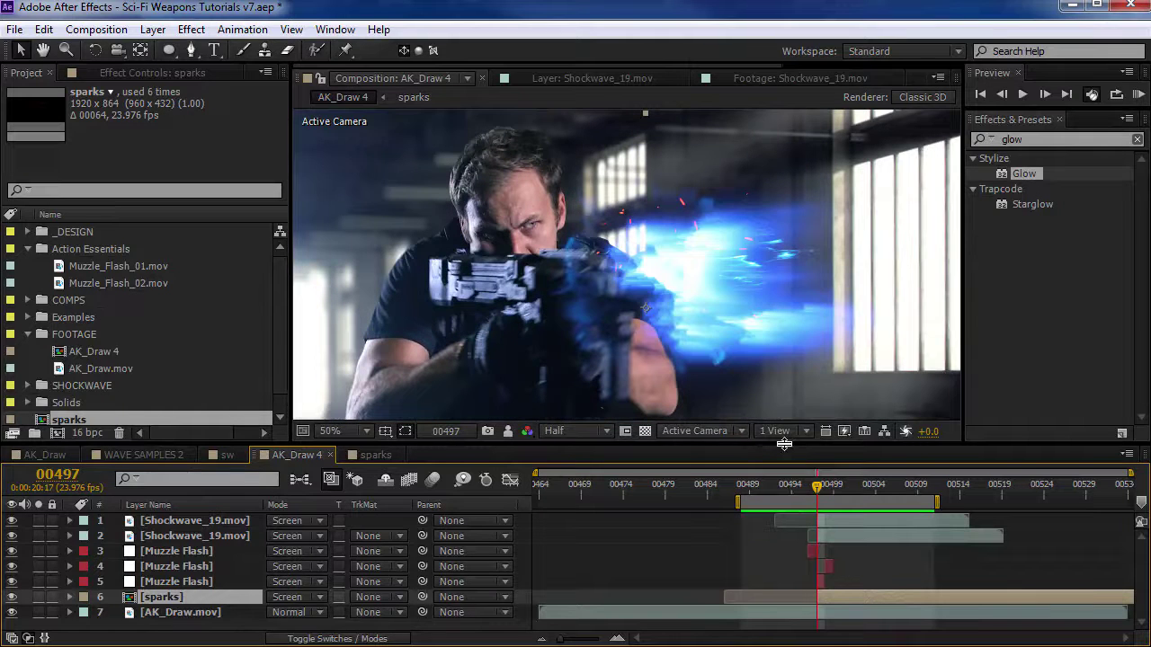
key(grave)
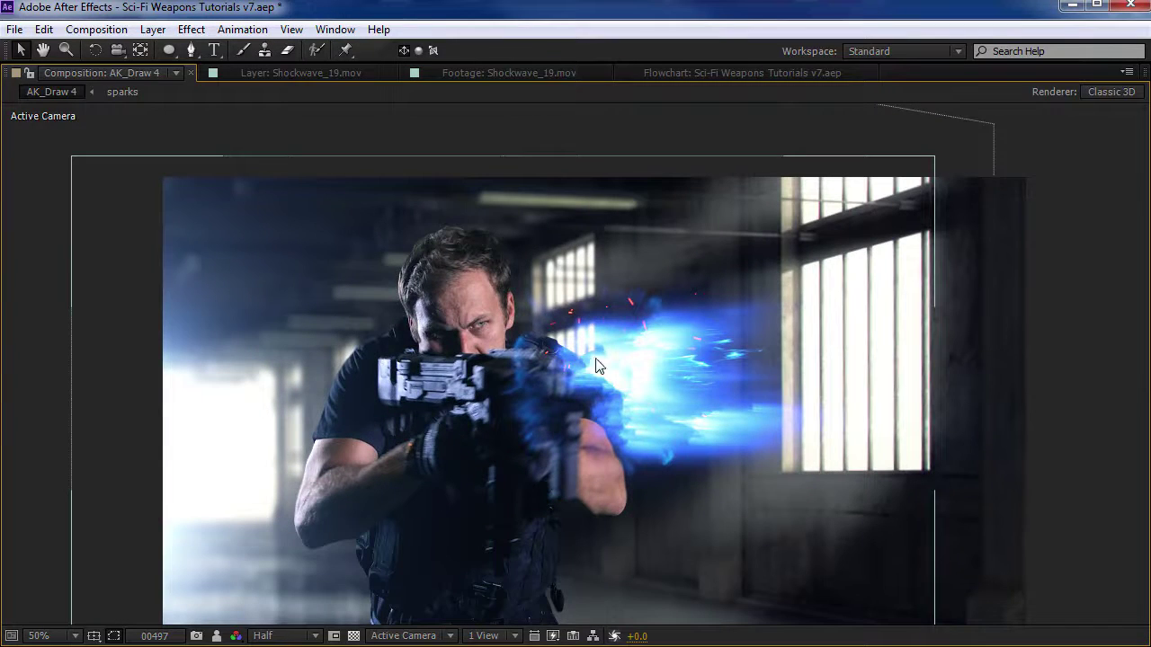
key(grave)
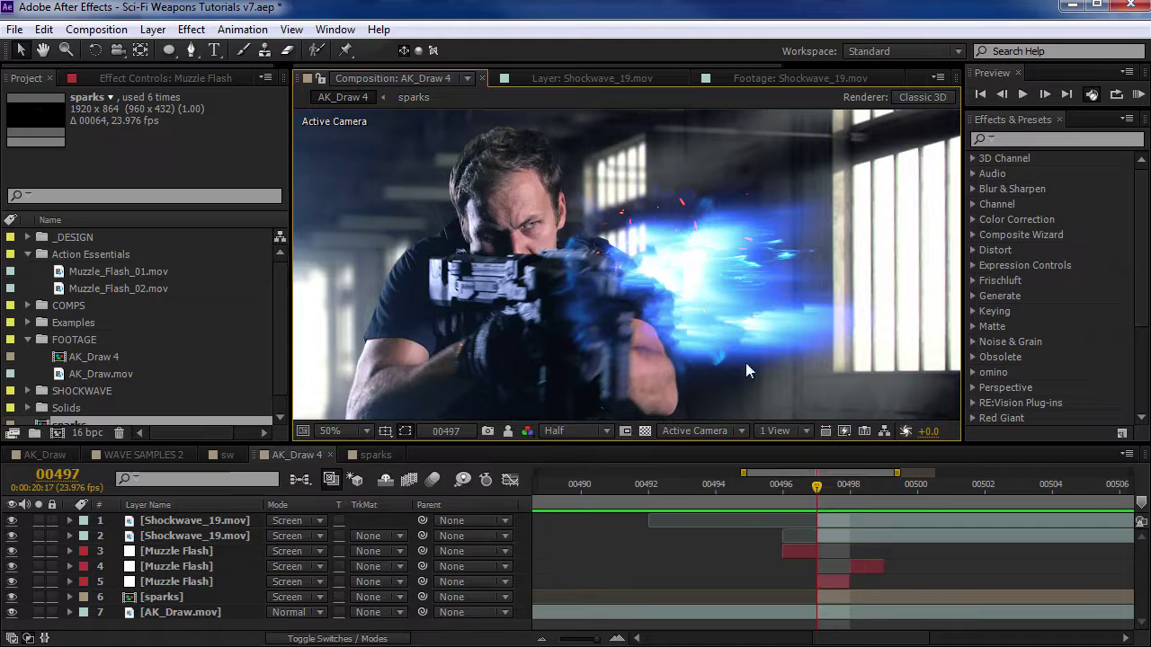
- Apply the Glow effect to the Muzzle Flash layer at frame 497 and place it above VC Color Vibrance
click(1013, 140)
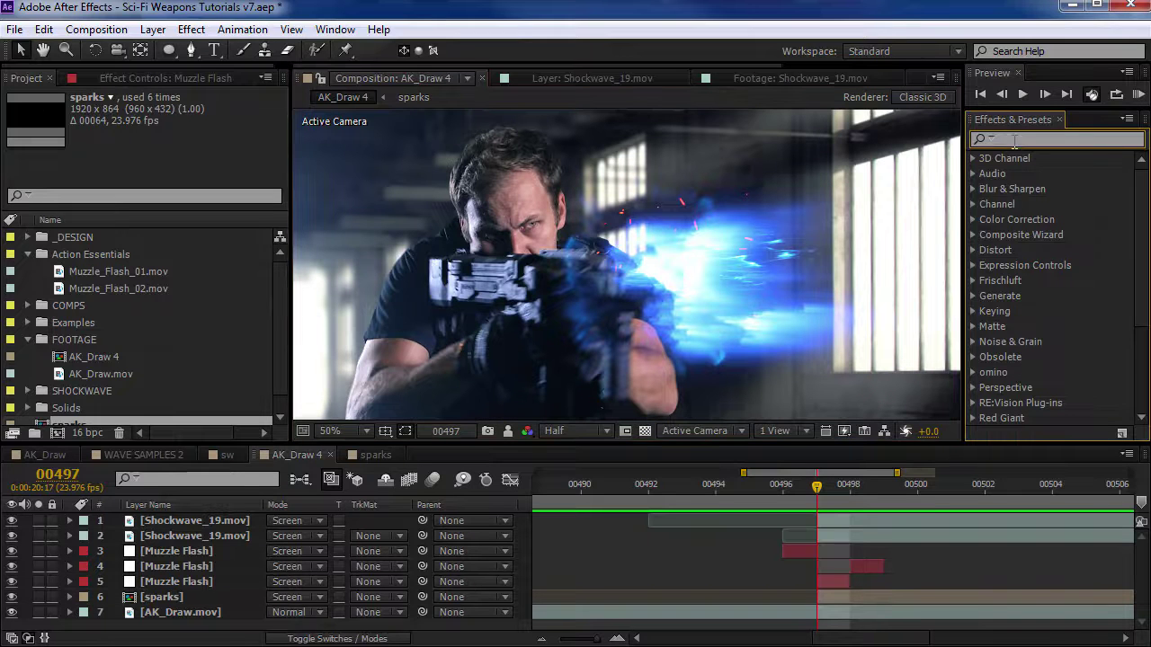
text(glow)
drag(1024, 174, 837, 580)
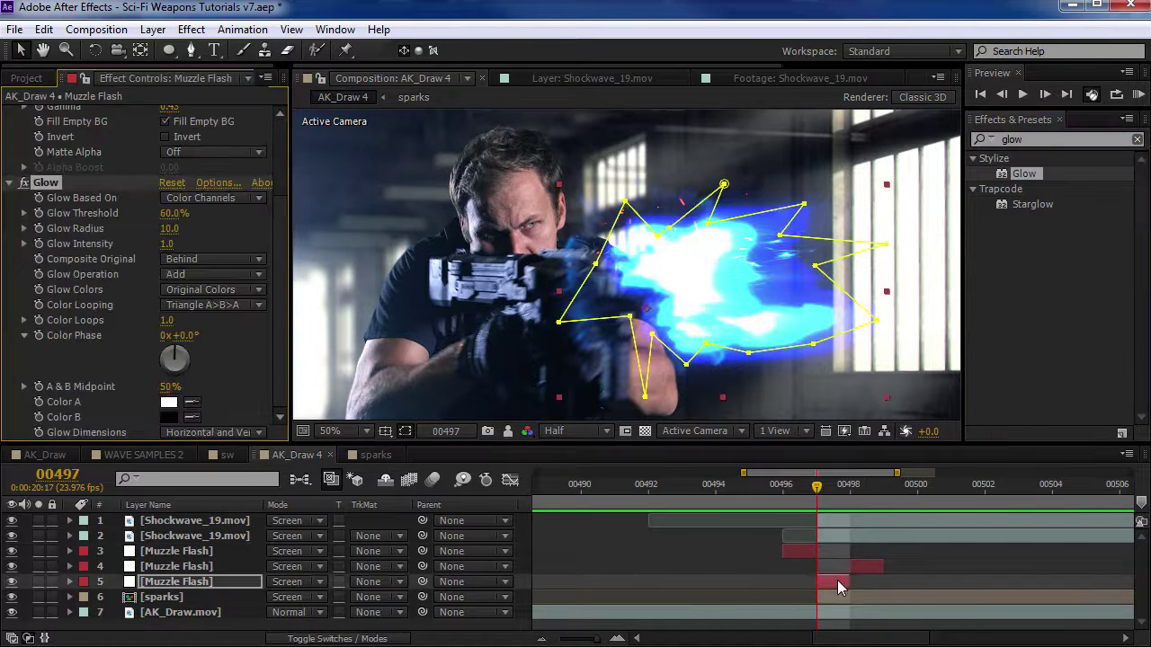
click(8, 183)
click(10, 143)
drag(42, 168, 64, 143)
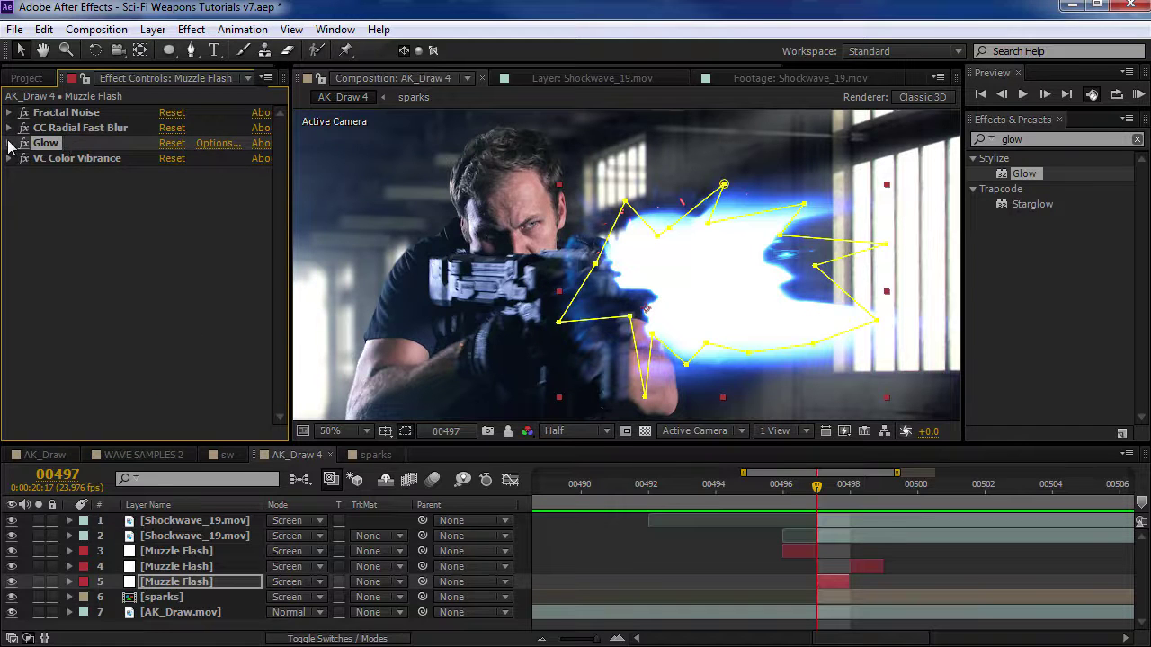
- Set the muzzle flash's Glow Operation to Screen, Glow Radius to 695 and Glow Intensity to 2.0
click(10, 144)
click(185, 235)
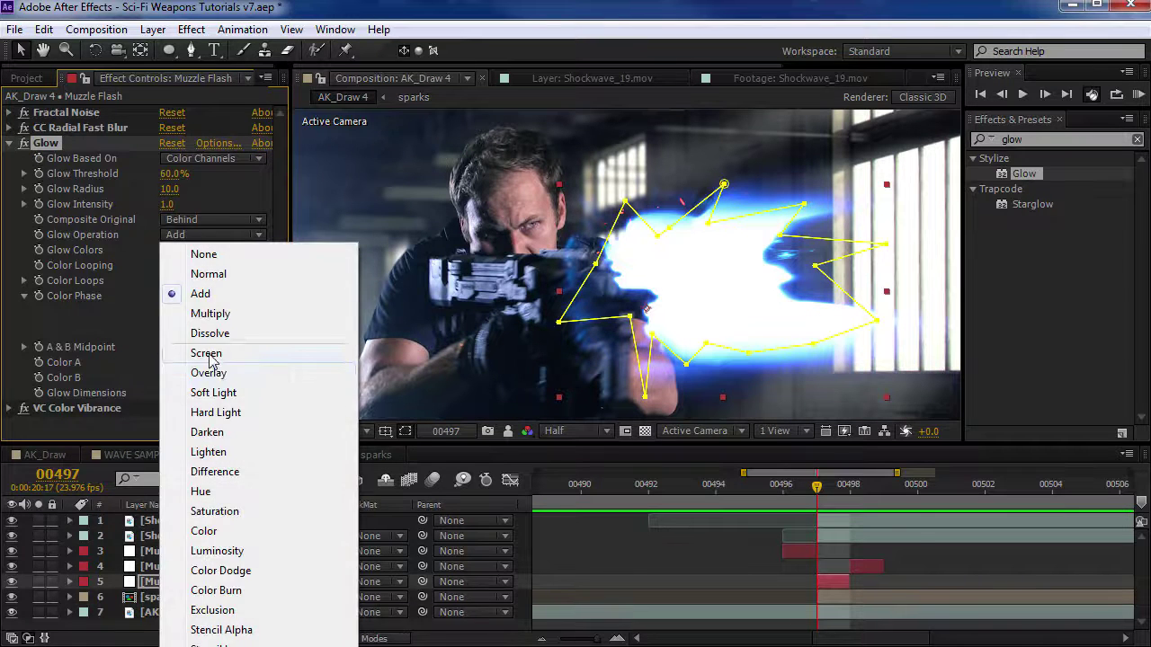
click(206, 354)
drag(165, 194, 256, 201)
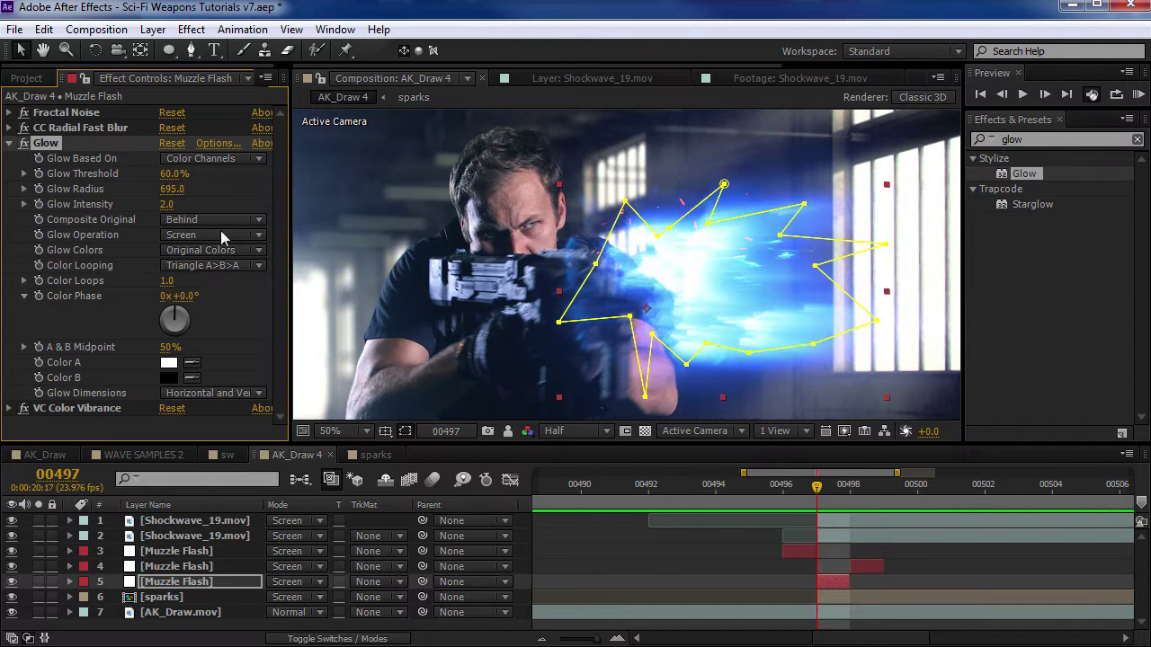
- Set the VC Color Vibrance gamma of the frame 497 Muzzle Flash to 1.11 and preview the shot enlarged
click(8, 143)
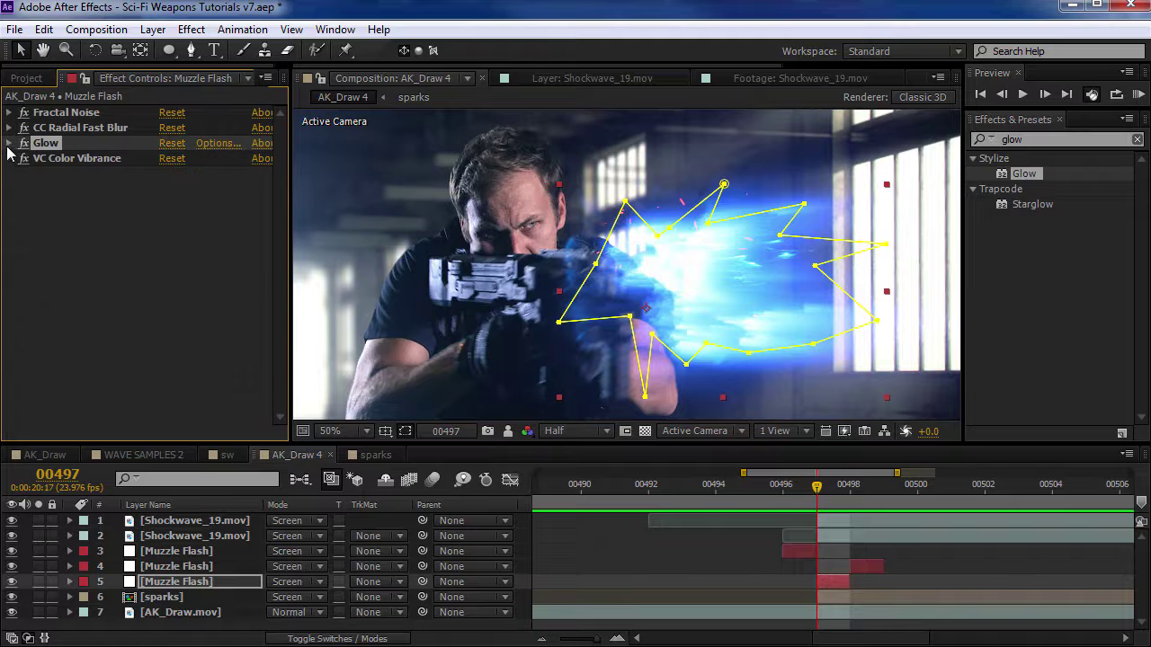
click(56, 162)
drag(169, 235, 211, 230)
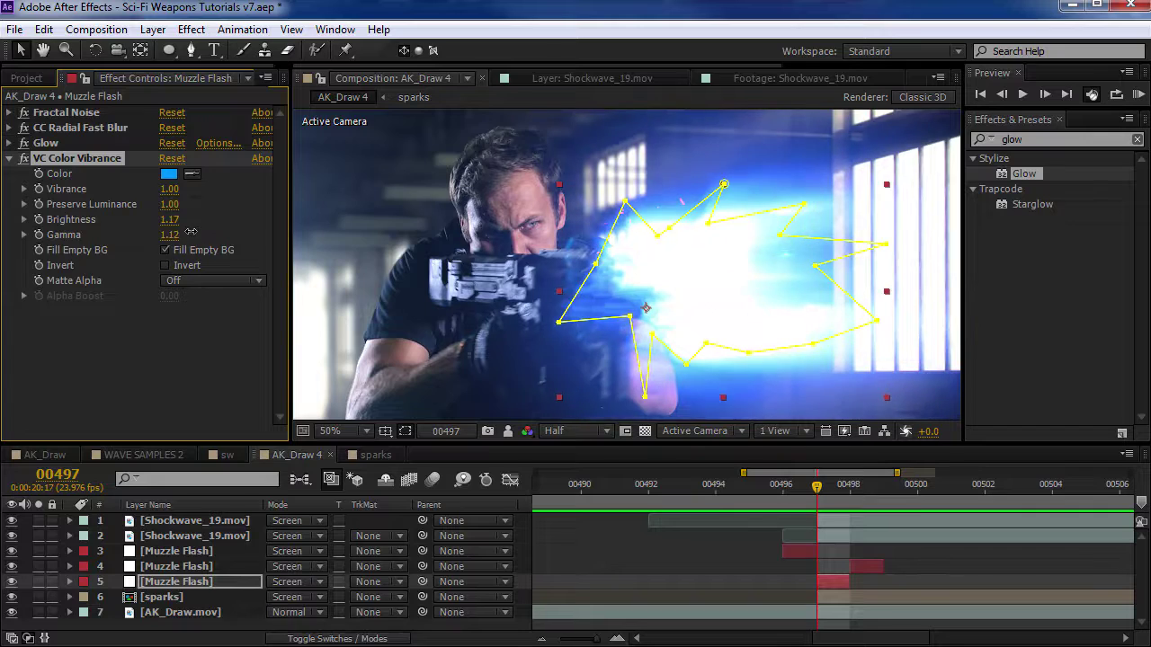
key(grave)
key(space)
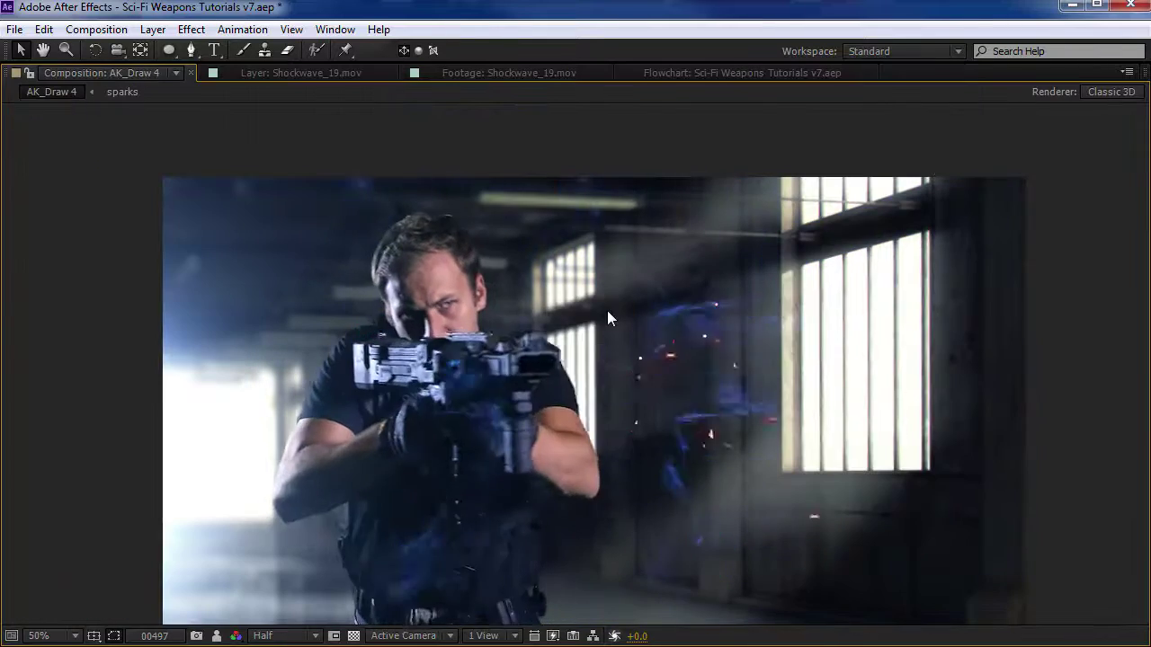
key(space)
key(grave)
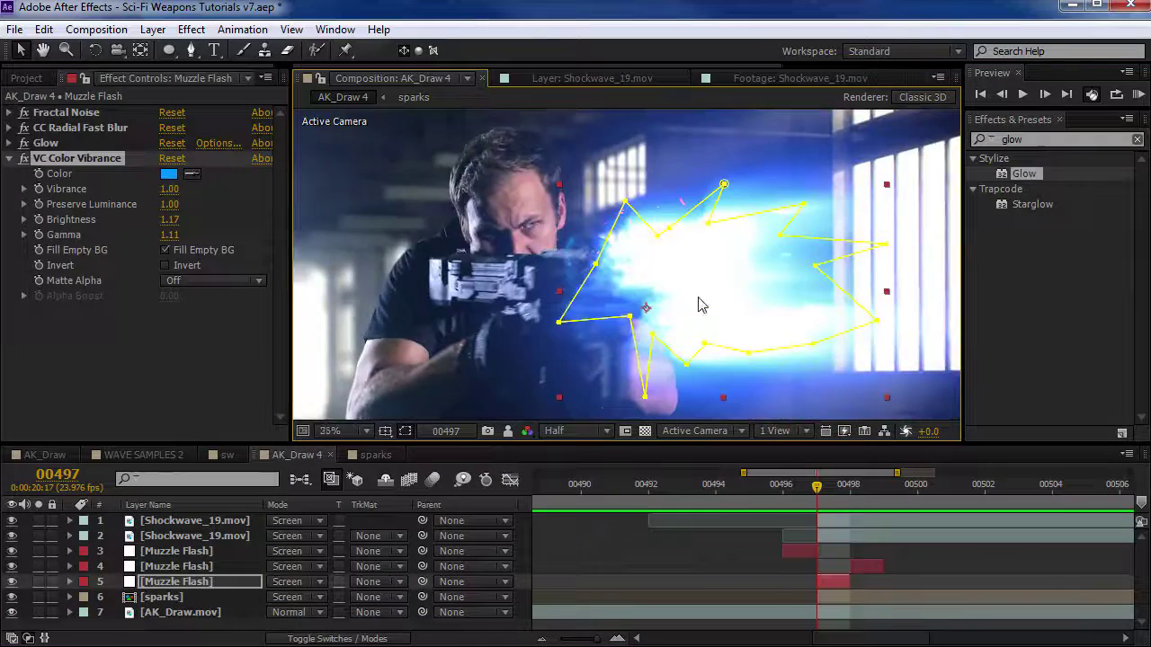
- Set the VC Color Vibrance gamma of the frame 498 Muzzle Flash layer to 0.43
key(Page_Down)
click(863, 567)
drag(174, 222, 252, 199)
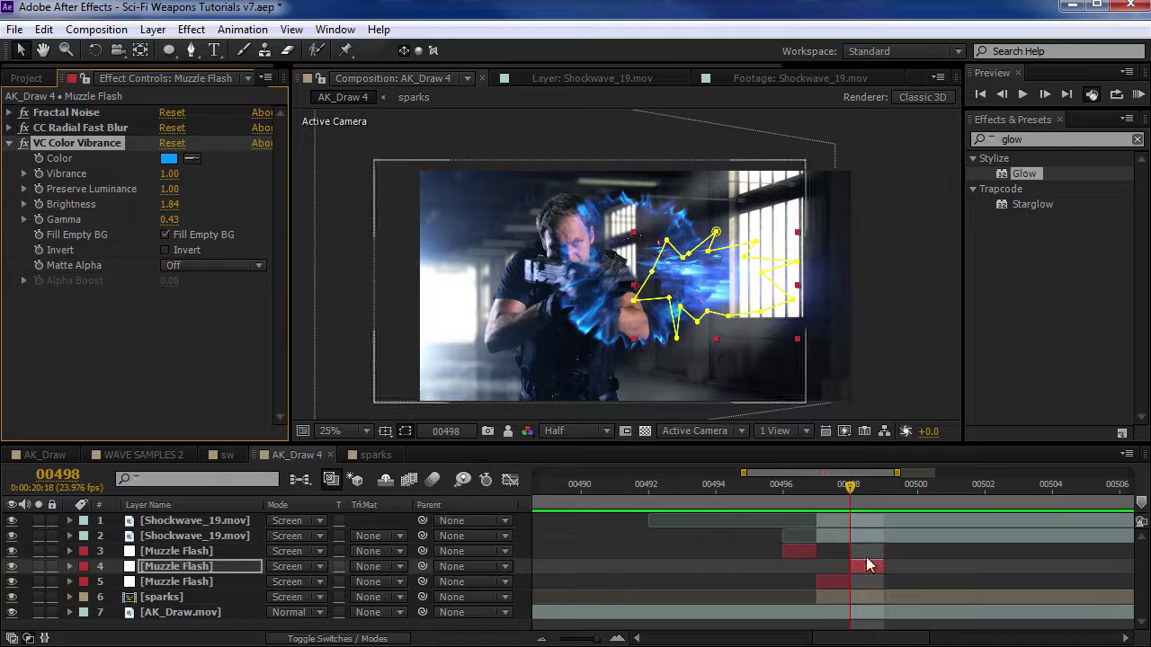
- Preview the gunshot in the AK_Draw 4 composition and check the muzzle flash around frame 498
double_click(747, 288)
drag(746, 288, 792, 270)
key(Return)
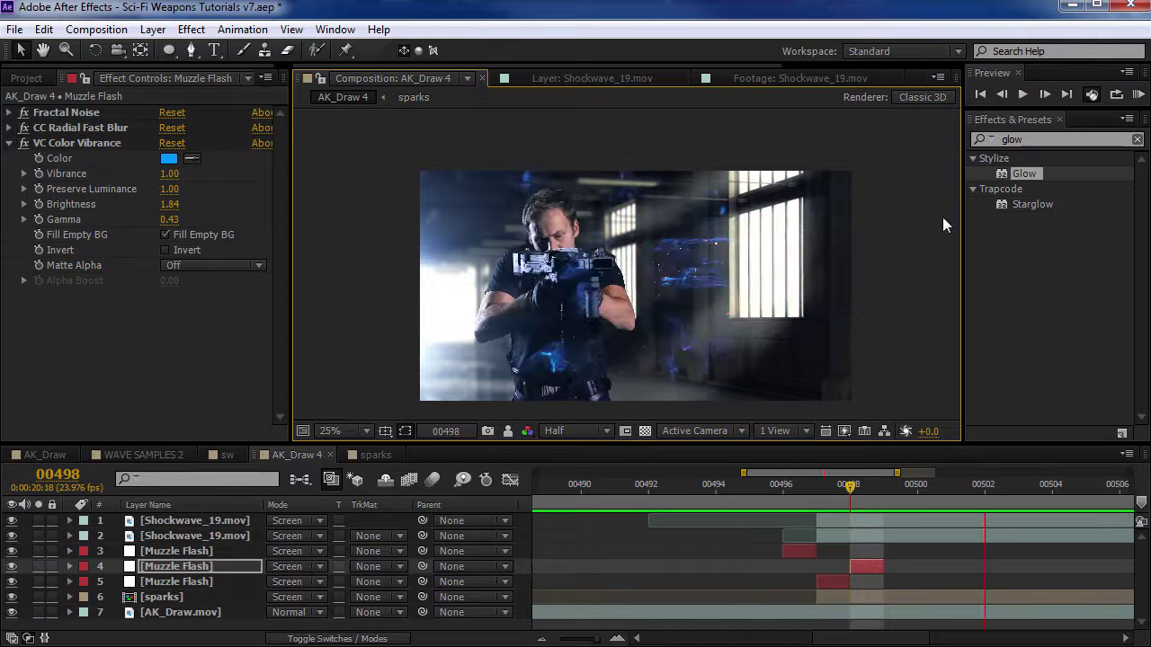
double_click(808, 232)
drag(809, 232, 787, 232)
key(Return)
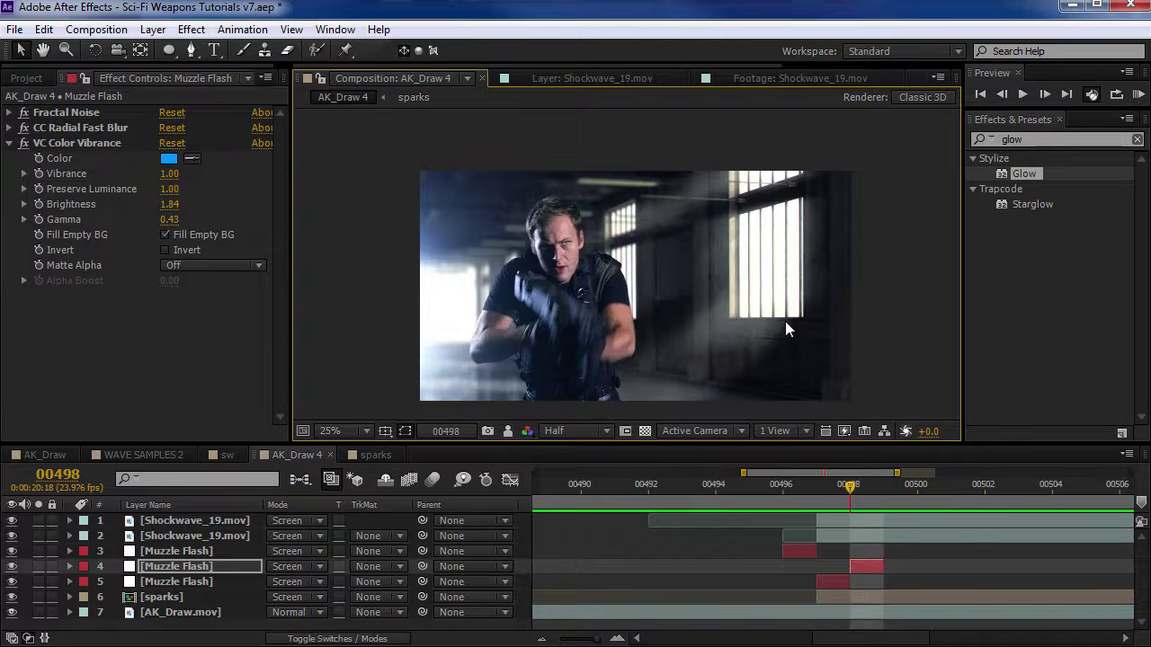
key(period)
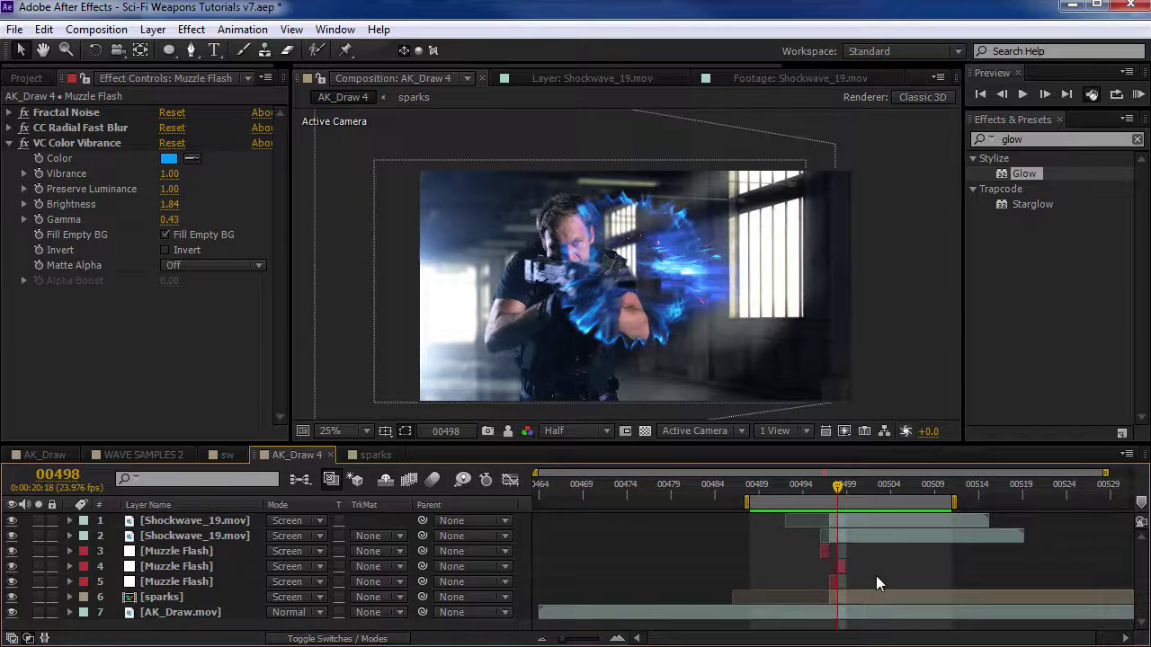
key(period)
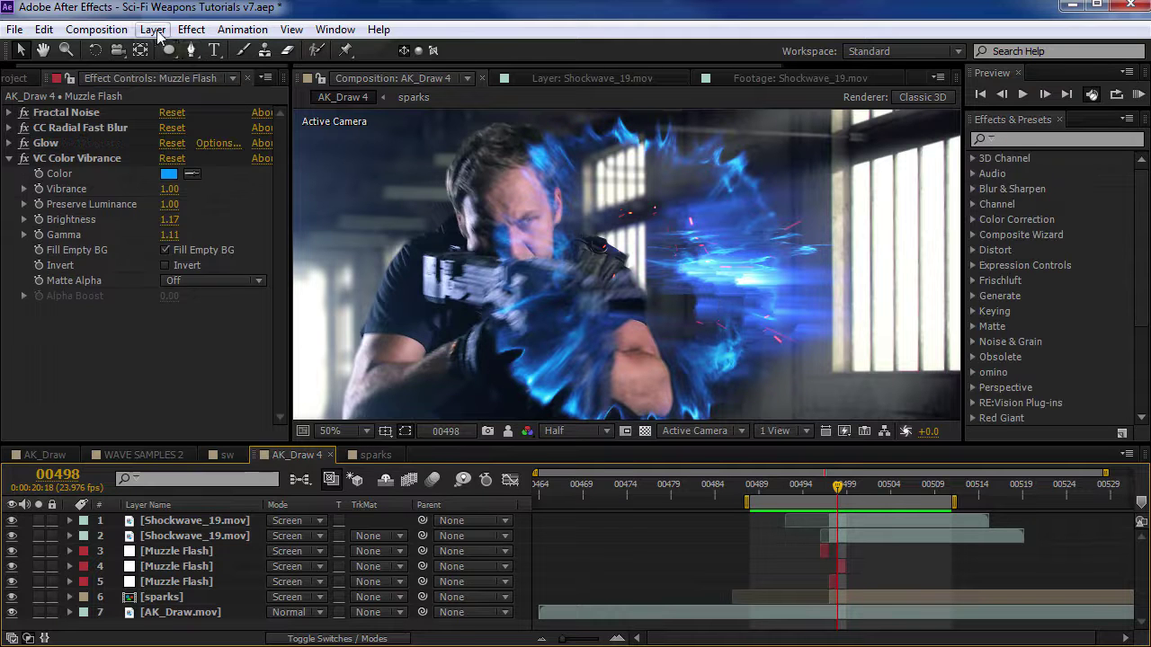
- Add a new adjustment layer to the AK_Draw 4 composition and apply the Ripple effect to it
click(154, 30)
mouse_move(176, 46)
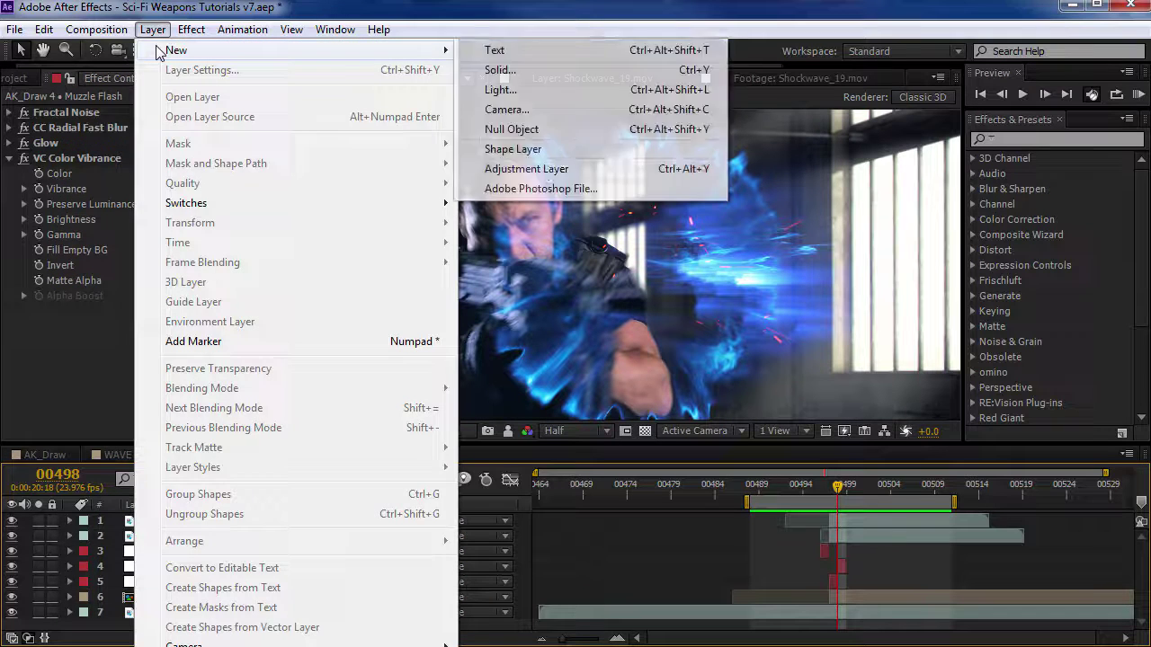
click(524, 171)
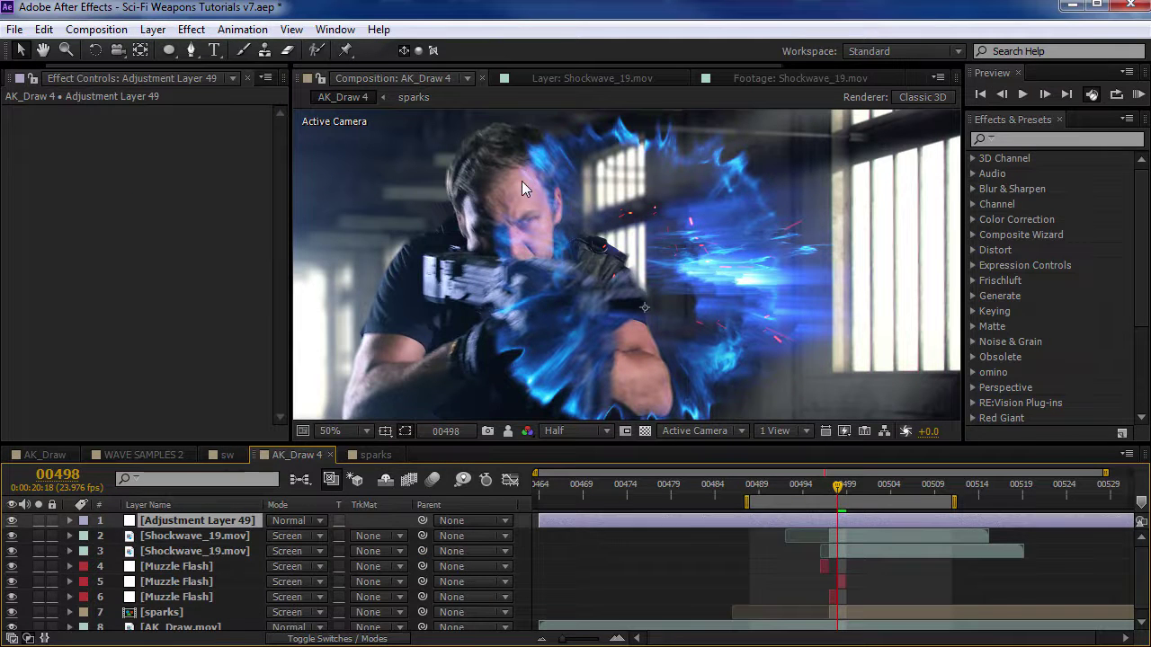
click(1023, 139)
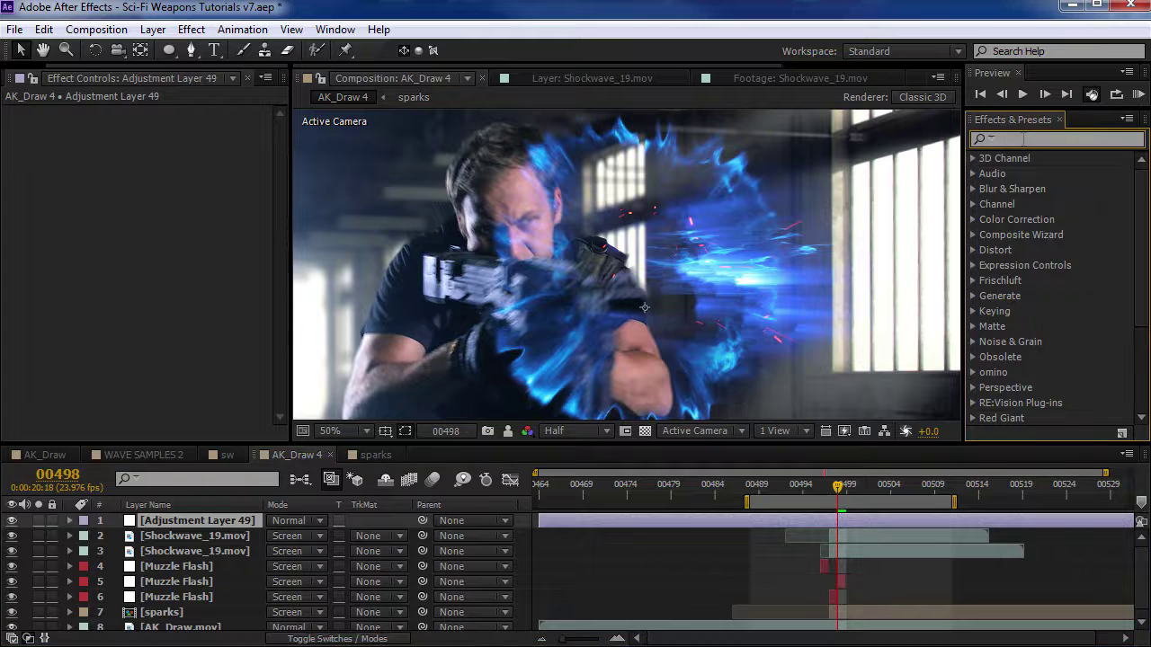
text(rippl)
drag(1040, 191, 861, 524)
- Make the adjustment layer start at frame 497 and solo it together with the AK_Draw.mov layer
click(829, 488)
click(828, 523)
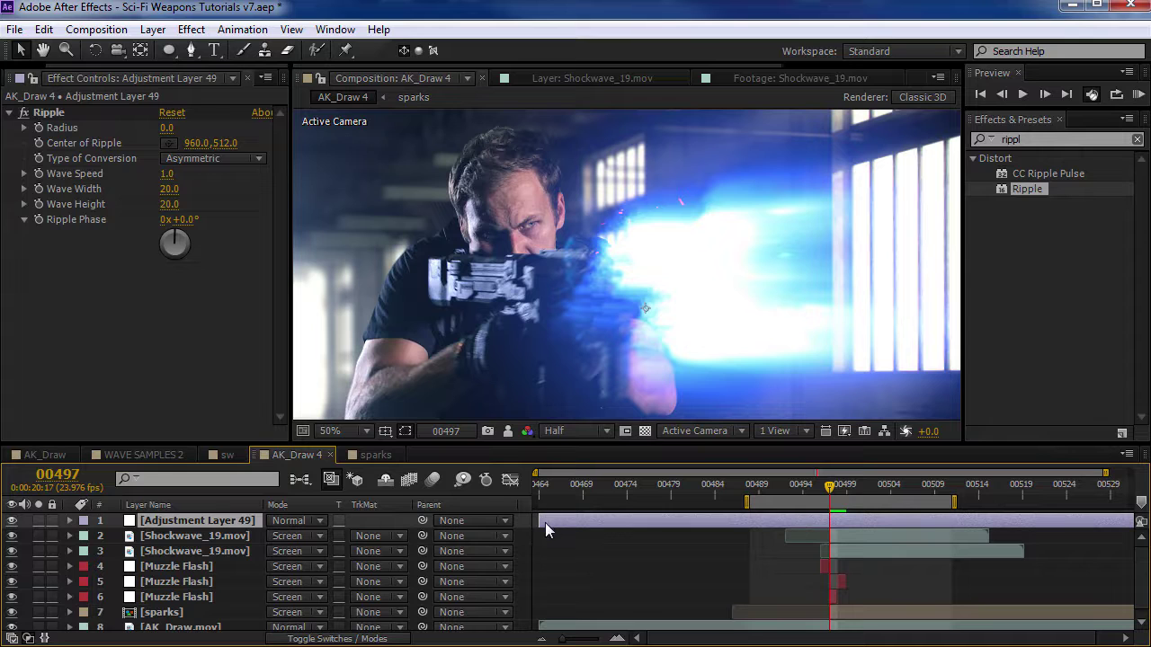
drag(626, 532, 829, 539)
click(37, 525)
click(38, 627)
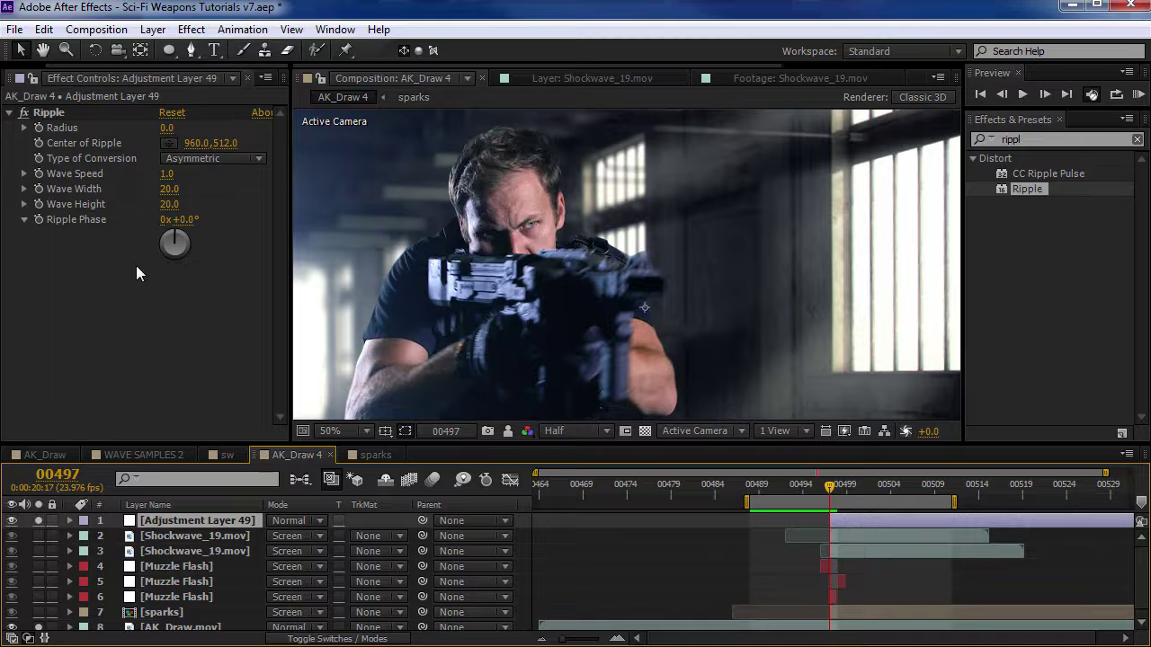
- Set the Ripple to radius 21, Symmetric conversion, wave width 35.3 and wave height 206, and preview it
mouse_move(164, 135)
mouse_down()
mouse_move(192, 134)
mouse_move(170, 136)
mouse_up()
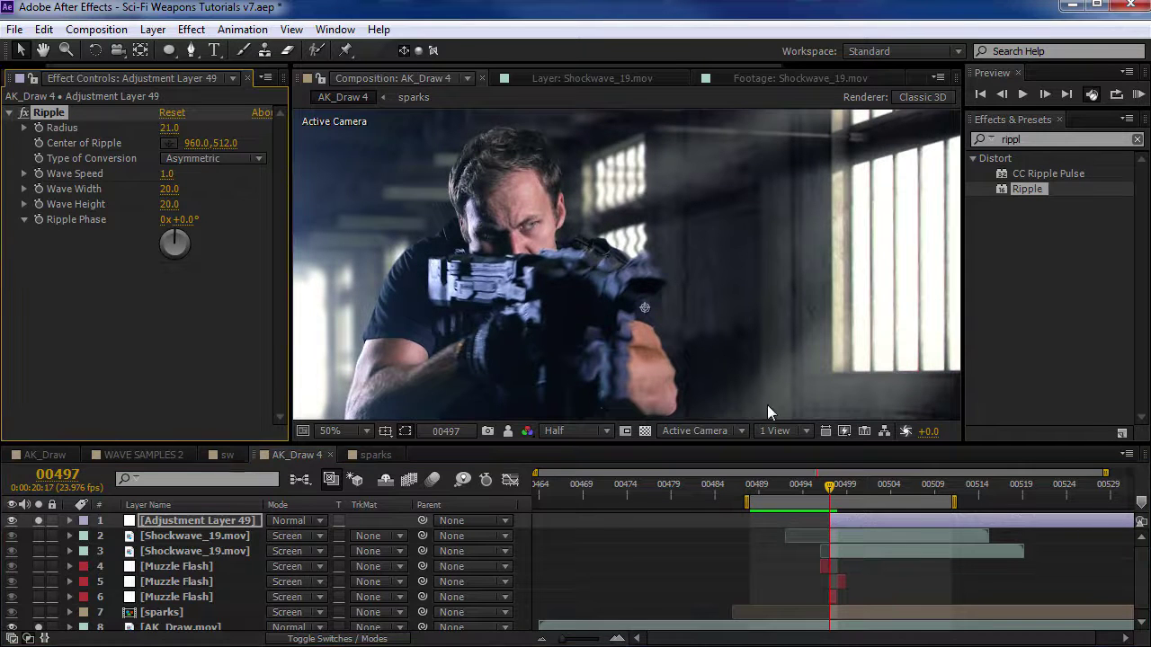
click(184, 160)
click(225, 199)
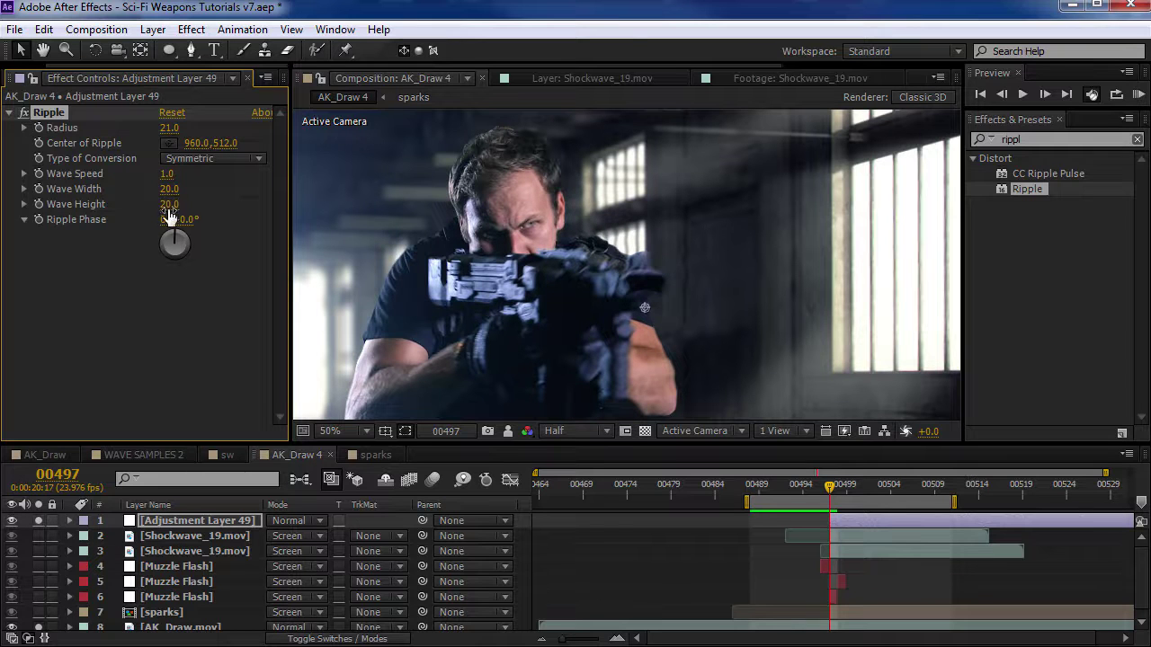
drag(169, 189, 295, 181)
drag(169, 204, 831, 549)
key(space)
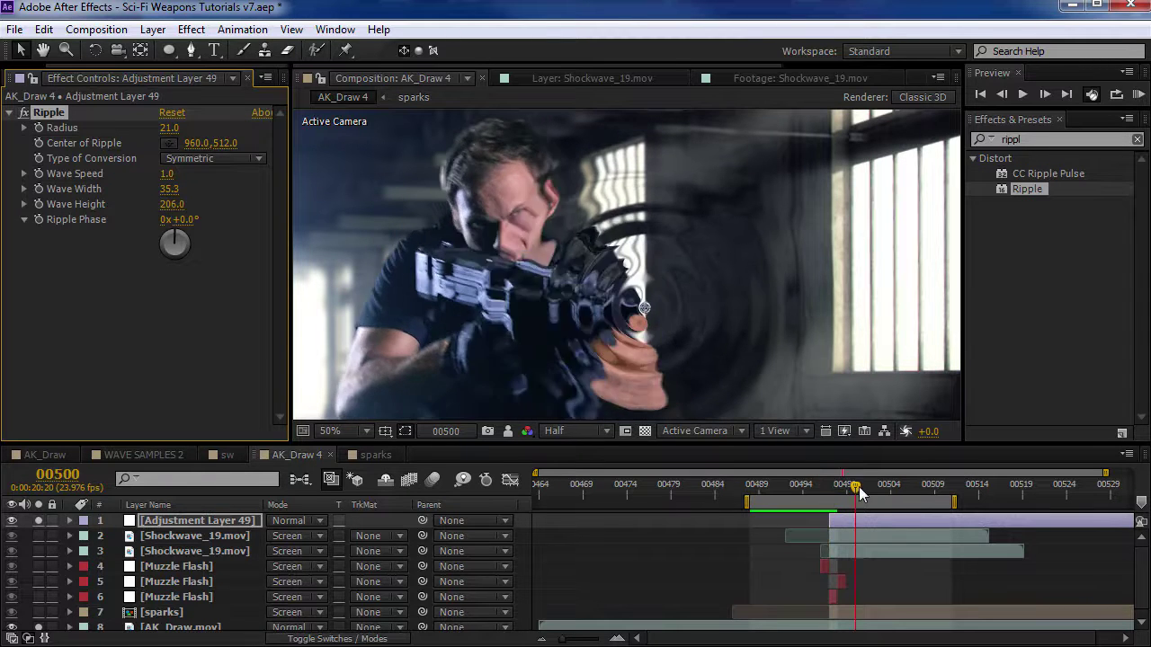
- Set the Ripple's wave speed to 6.3, wave width to 66.6 and radius to 33, with its center at the gun muzzle (946, 450)
drag(168, 189, 207, 189)
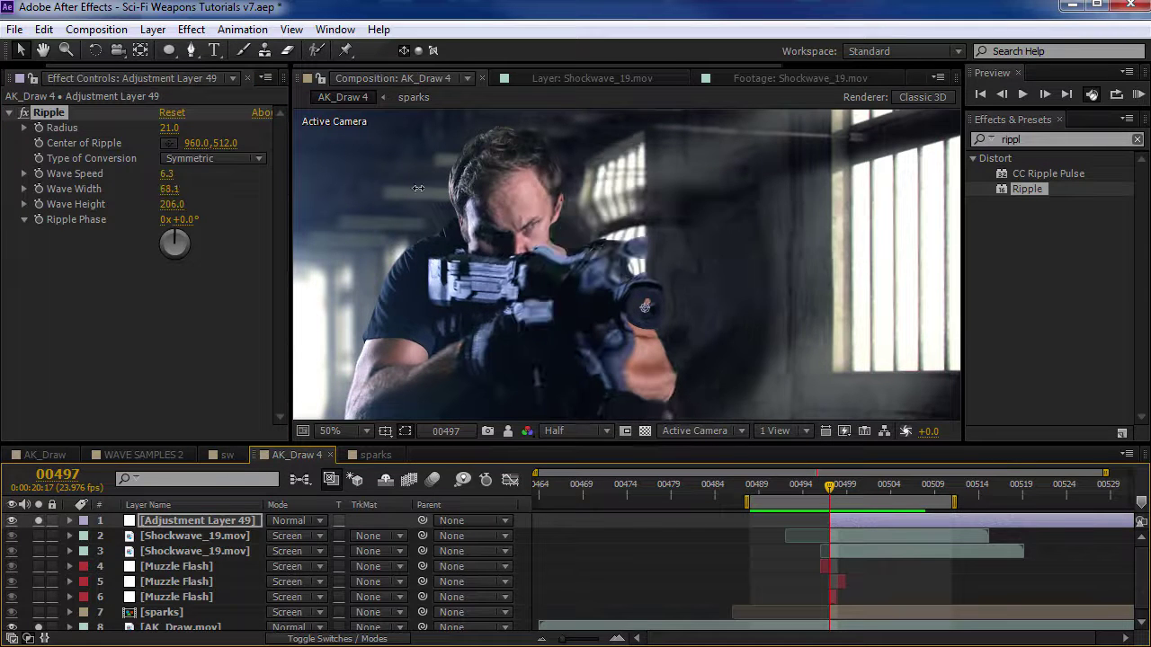
drag(167, 134, 178, 133)
drag(644, 310, 639, 281)
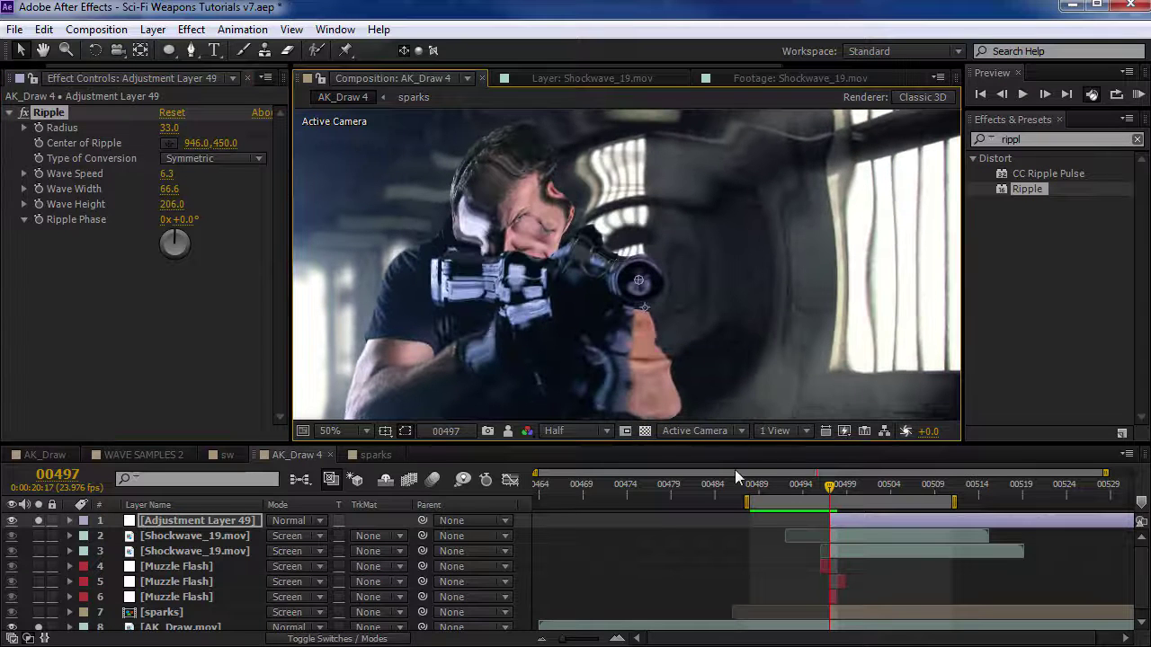
- Unsolo both layers, move the adjustment layer below the Muzzle Flash layers, and check the neighbouring frames
drag(38, 521, 37, 626)
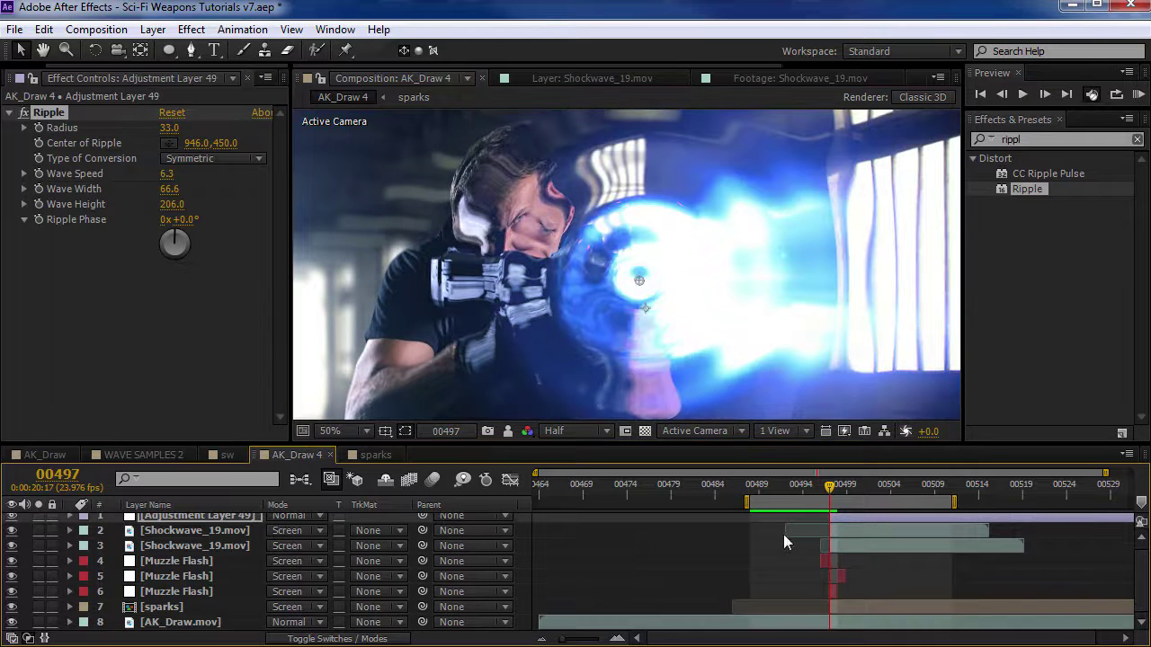
drag(175, 515, 169, 596)
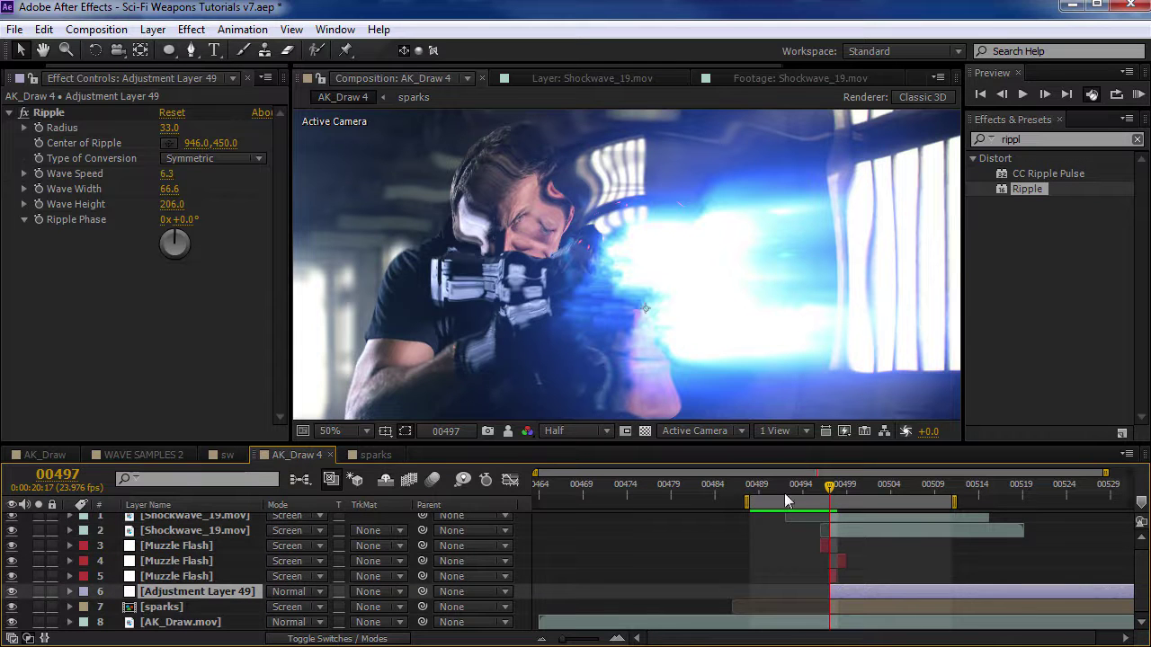
key(Page_Up)
key(Page_Down)
key(Page_Down)
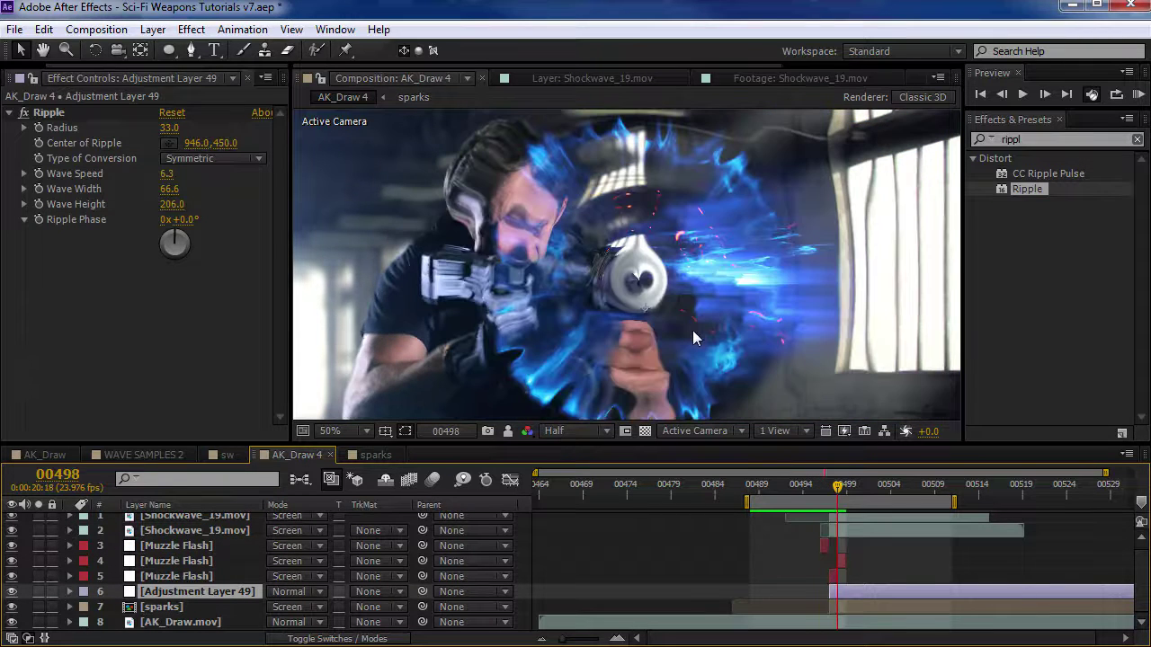
key(Page_Down)
key(Page_Up)
- Move the second Shockwave_19.mov layer beneath the adjustment layer so that the Ripple distorts it
click(846, 530)
click(39, 530)
click(39, 530)
drag(164, 535, 162, 599)
- Rename the adjustment layer to Distortion and give it a red label color
click(168, 582)
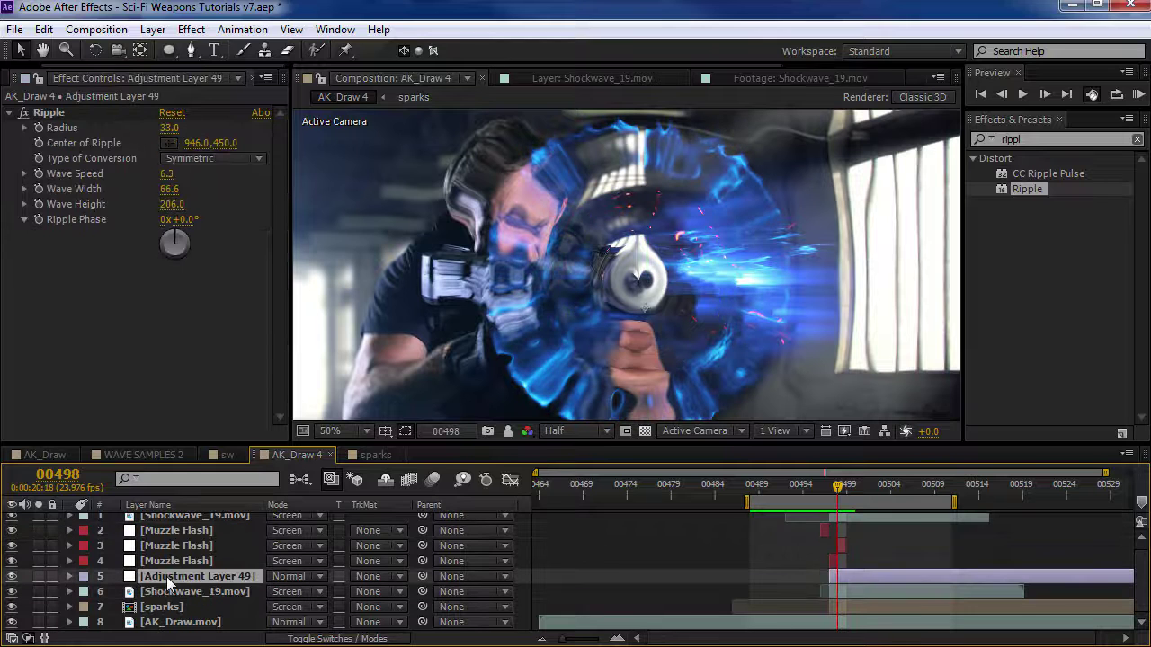
key(Return)
text(Distortion)
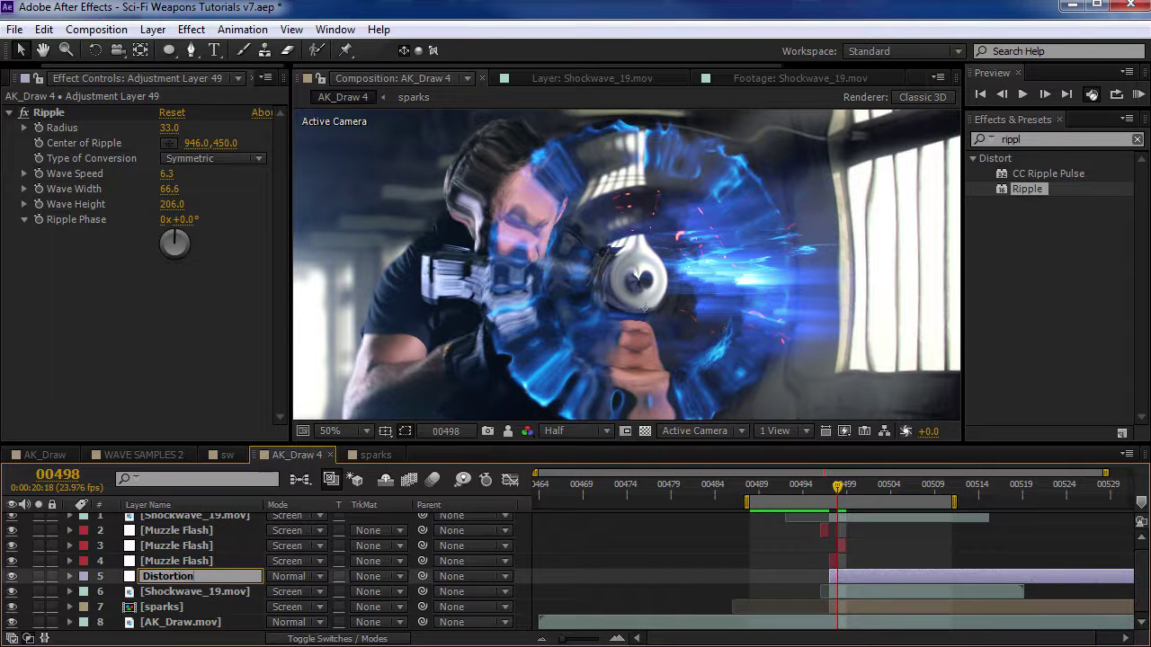
key(Return)
click(169, 582)
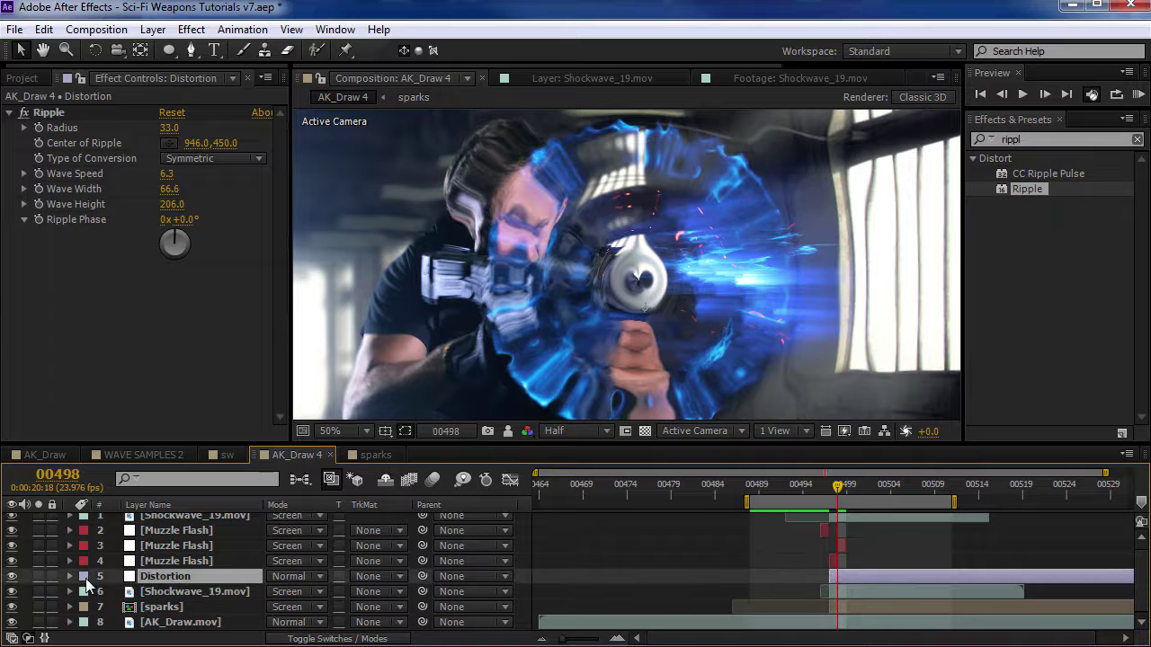
click(87, 581)
click(126, 645)
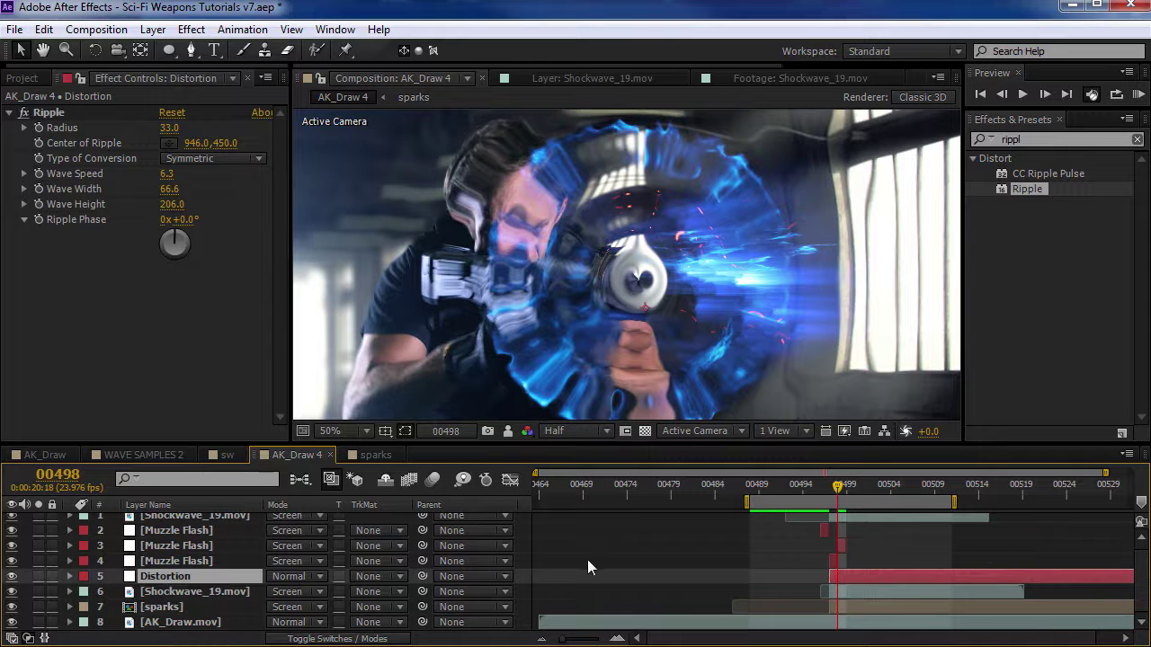
click(587, 559)
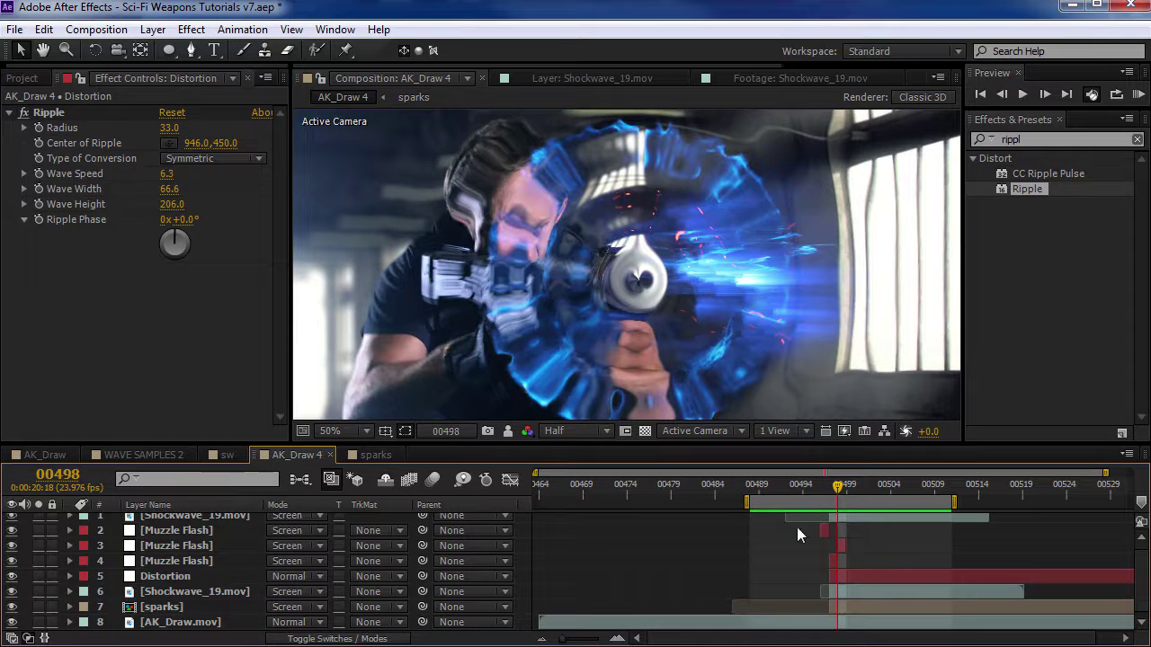
- Keyframe the Distortion layer's Ripple wave height from its current value at frame 497 to 0 at frame 501, and reveal the keyframes
click(830, 490)
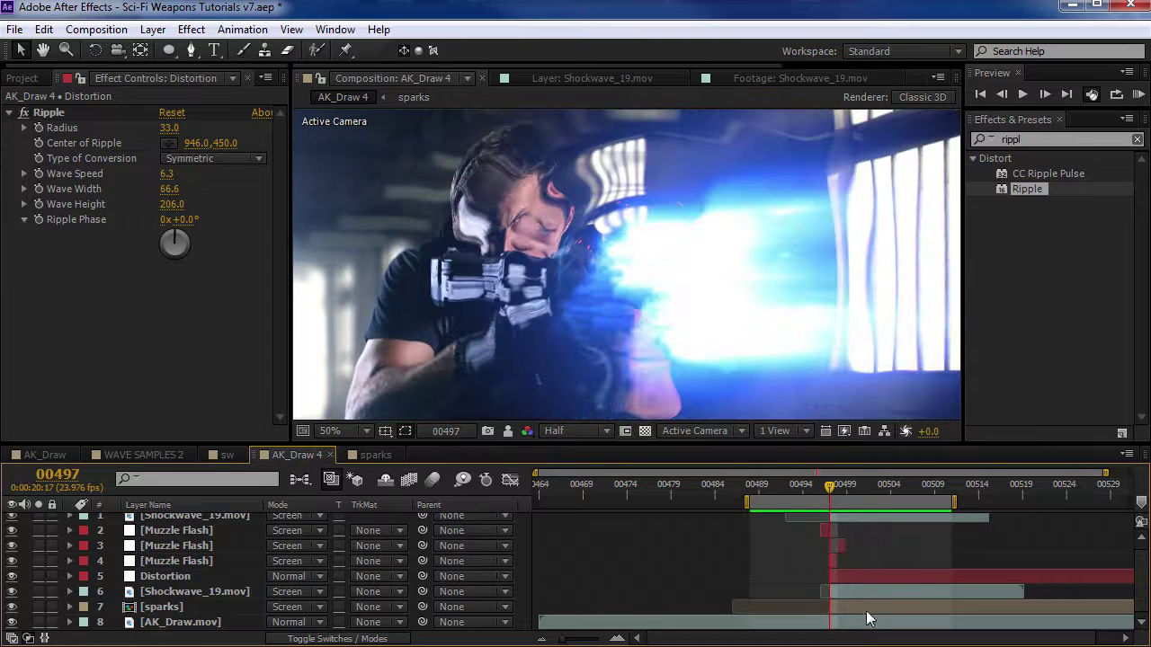
click(848, 576)
click(148, 346)
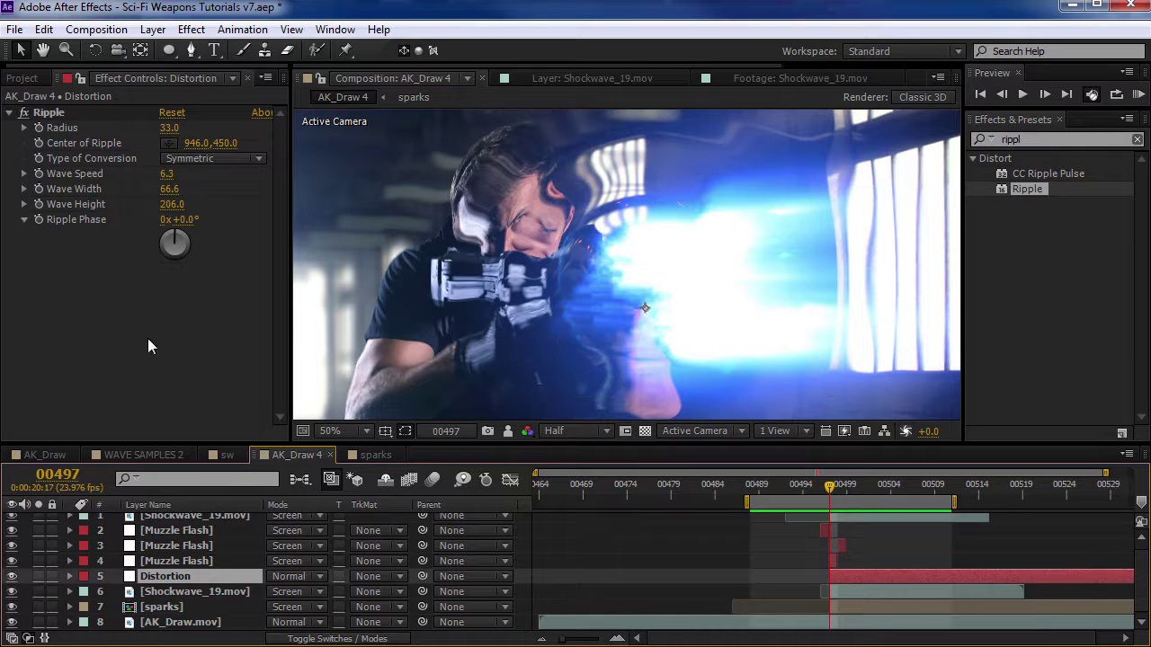
click(40, 204)
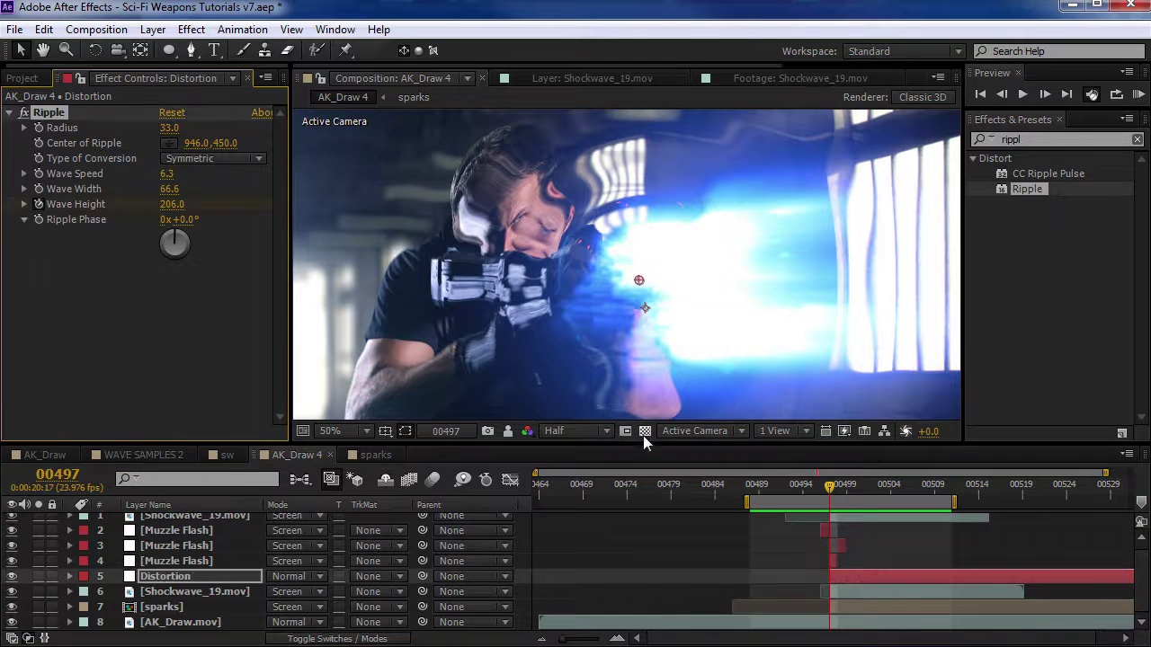
click(860, 486)
click(169, 204)
text(0)
key(Return)
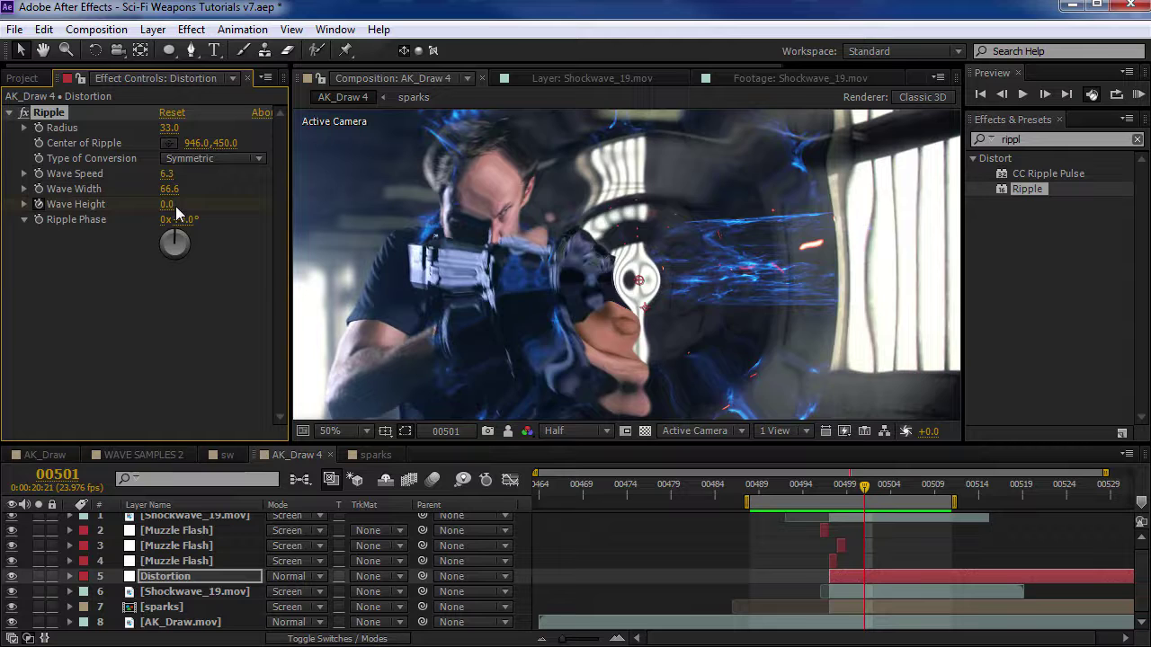
key(u)
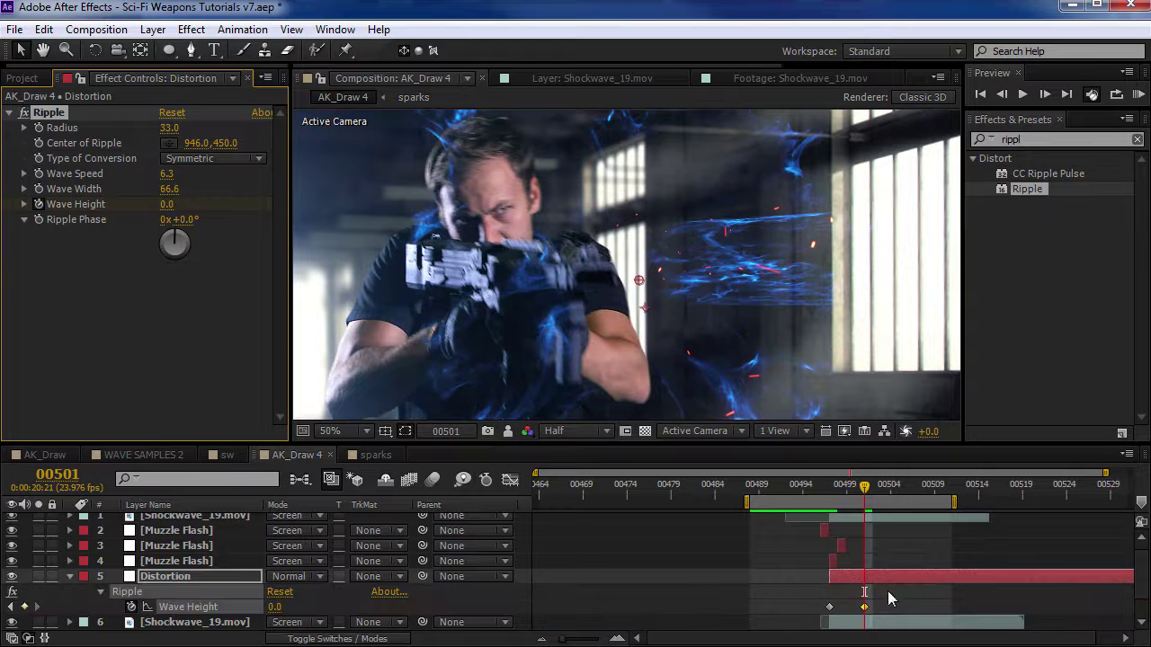
- Move the zero wave height keyframe to frame 504, set the Ripple's wave speed to 4.0, and preview the animation
click(864, 608)
drag(823, 485, 882, 497)
drag(864, 607, 890, 607)
drag(169, 174, 151, 174)
key(space)
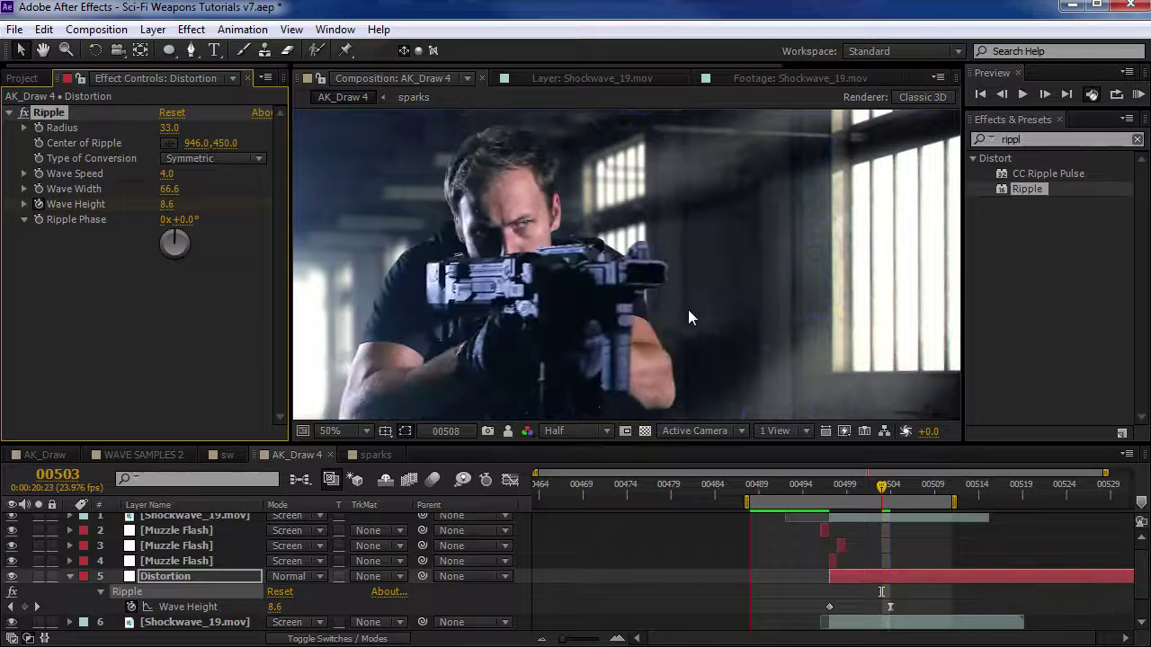
- Lengthen the Ripple fade-out by moving the zero wave height keyframe to about frame 508, and preview it
click(887, 612)
drag(888, 611, 926, 609)
key(space)
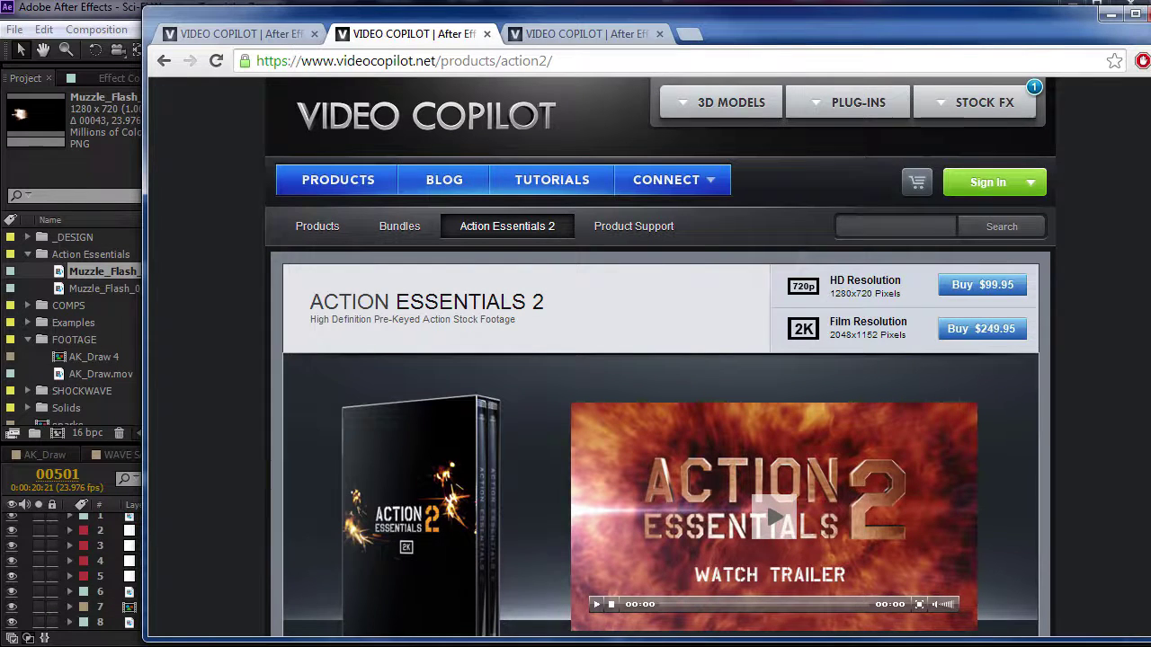
- Examine the pricing and product features on the Action Essentials 2 page, and switch back to After Effects
scroll(660, 360, down, 2)
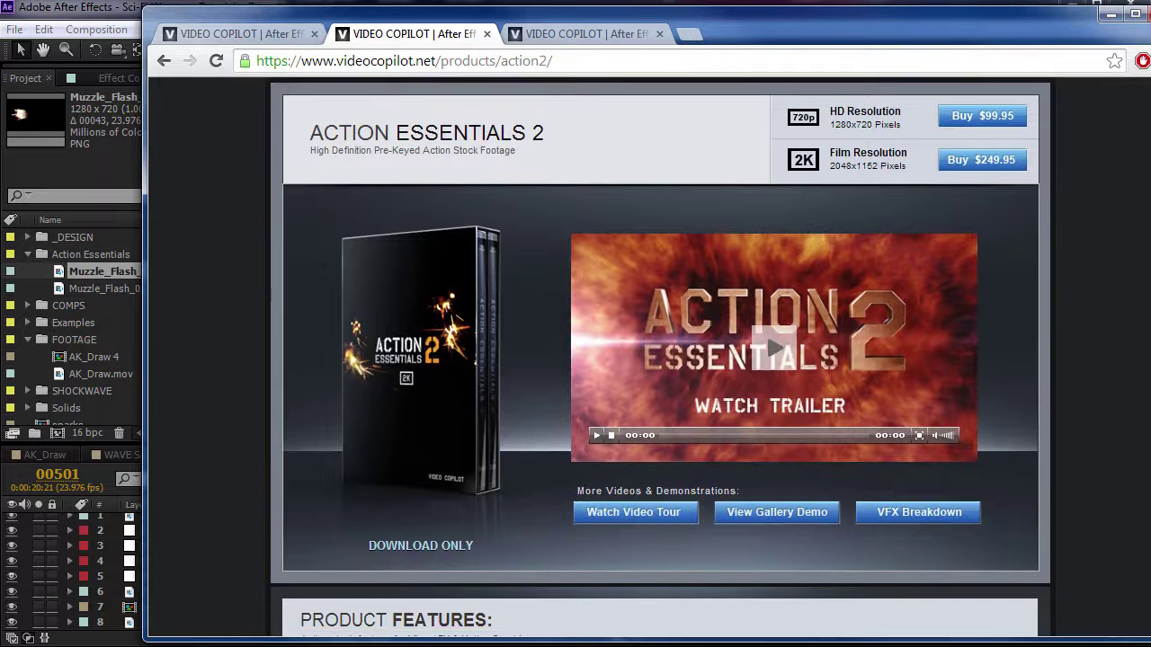
scroll(660, 360, up, 1)
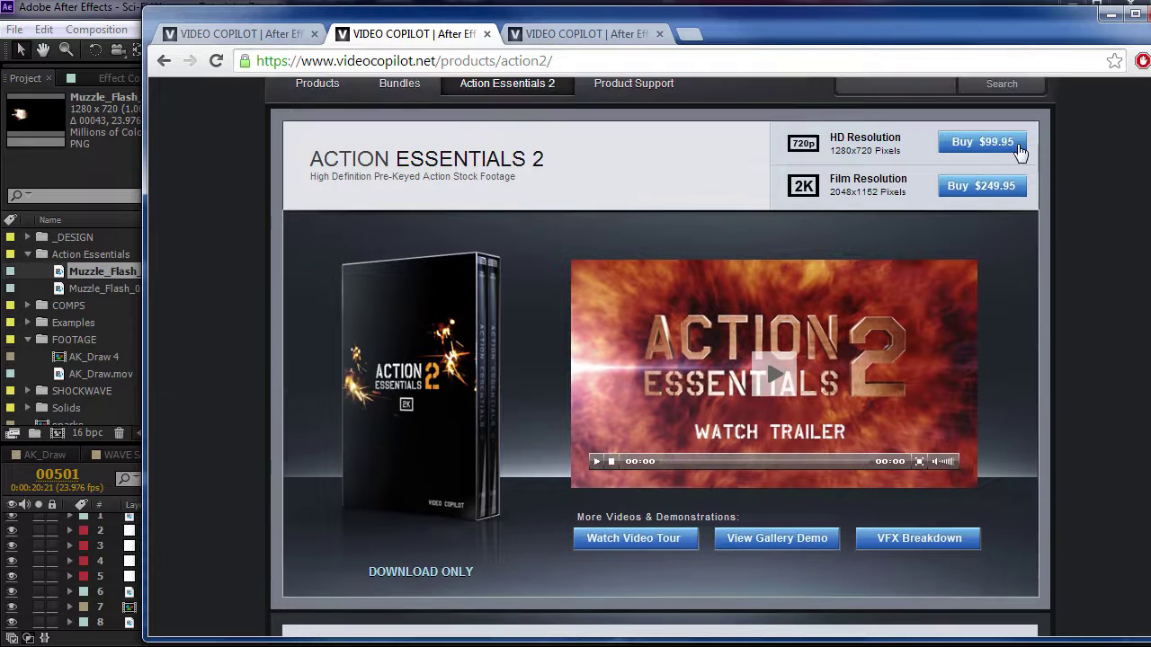
scroll(683, 369, down, 5)
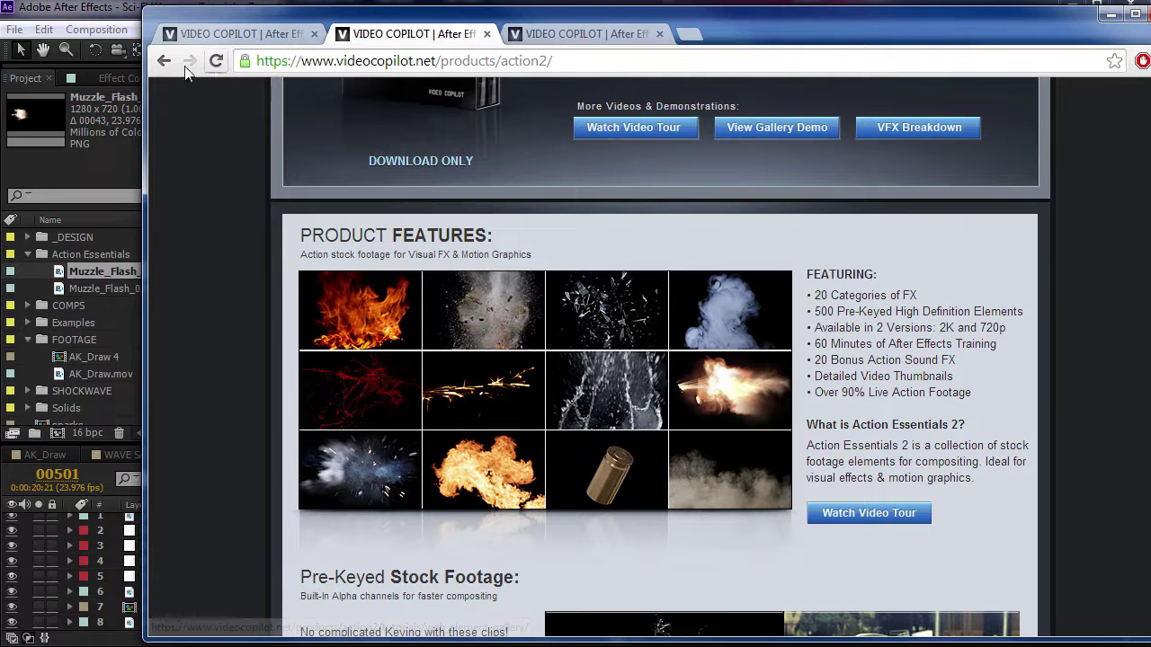
click(97, 13)
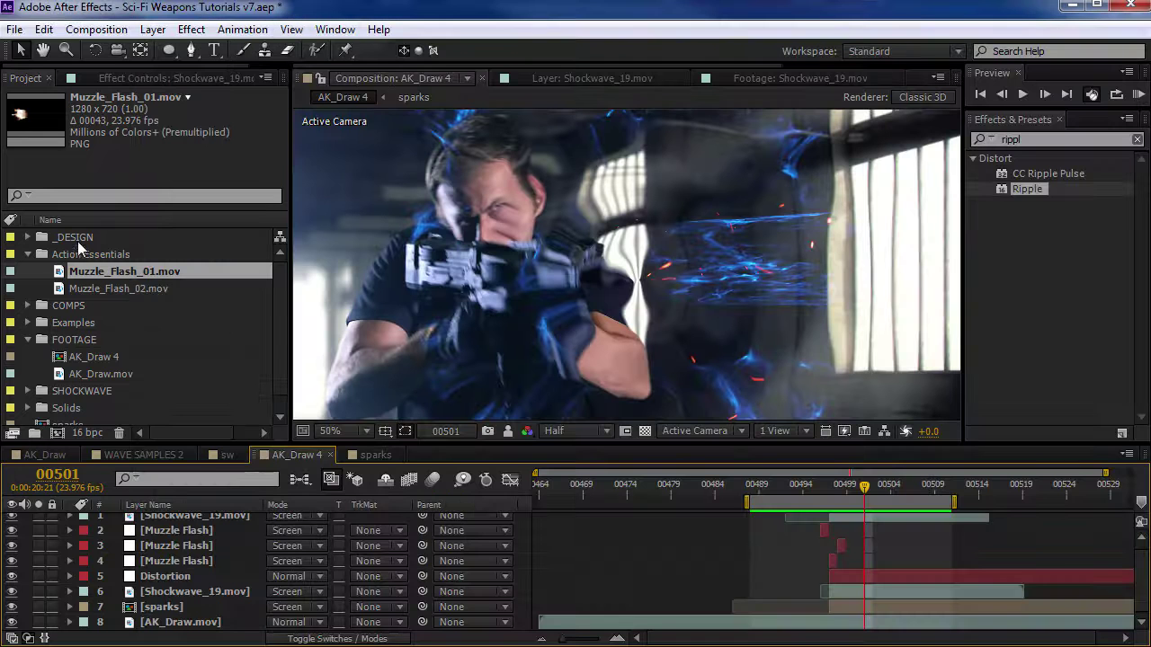
- Examine the Muzzle_Flash_01.mov and Muzzle_Flash_02.mov footage for usable smoke by scrubbing through each clip
double_click(103, 272)
click(331, 396)
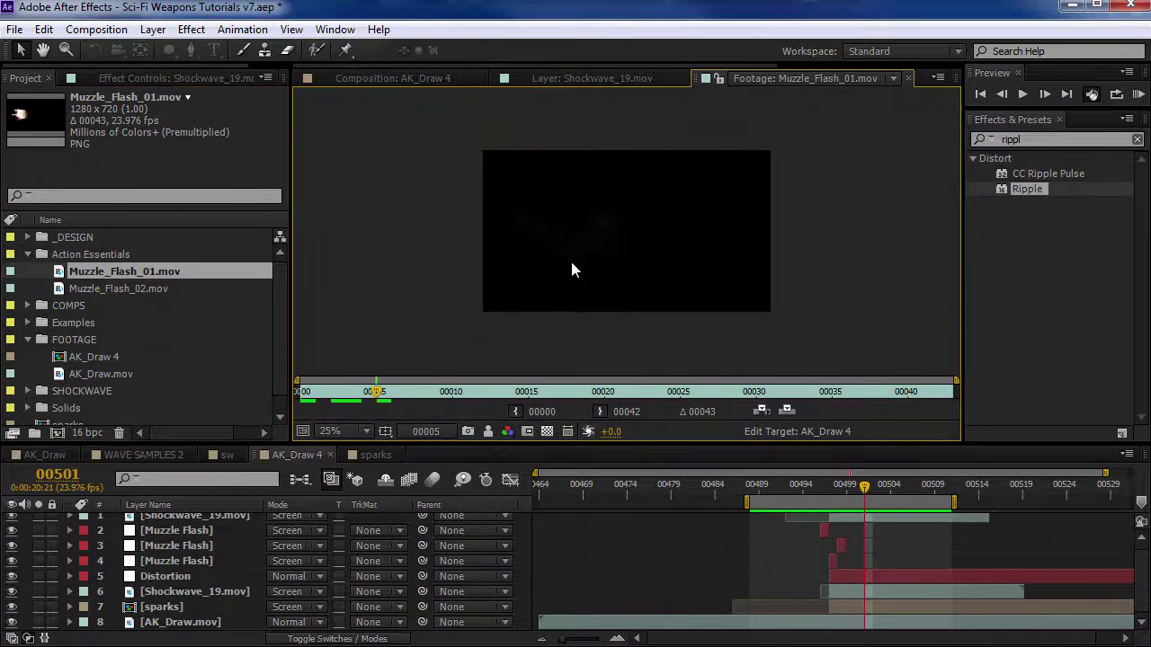
scroll(571, 267, up, 1)
double_click(129, 290)
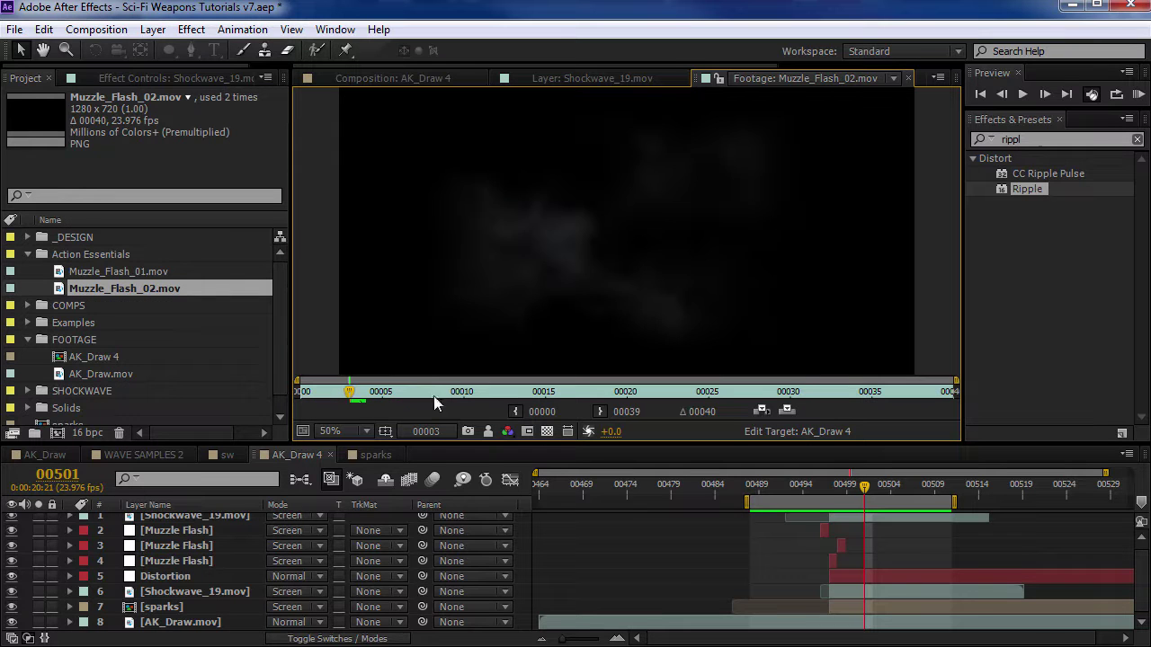
drag(429, 390, 339, 396)
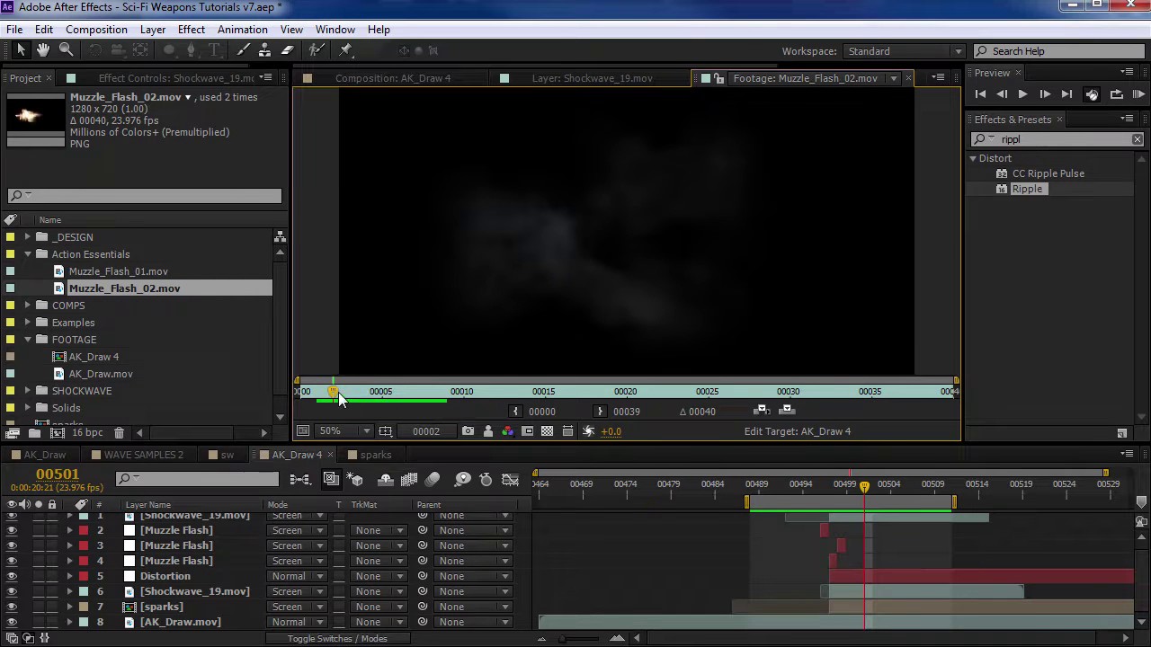
- Add Muzzle_Flash_02.mov to the AK_Draw 4 composition above AK_Draw.mov, starting at frame 496, and trim its in point to frame 497
click(383, 83)
drag(124, 289, 815, 622)
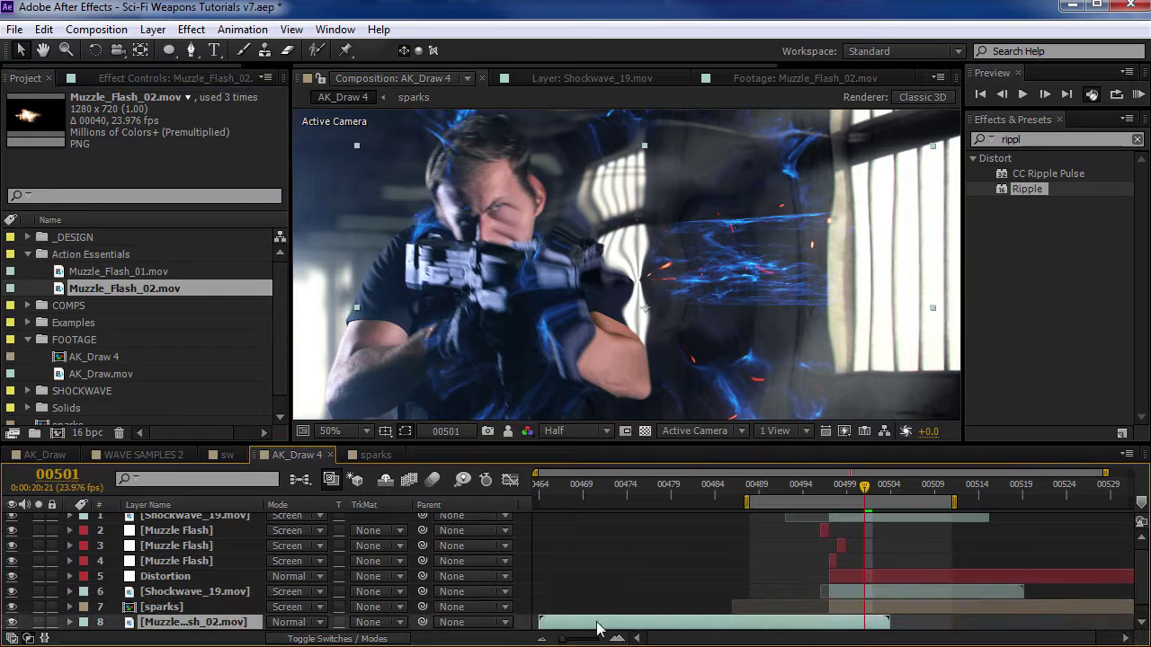
drag(634, 630, 855, 622)
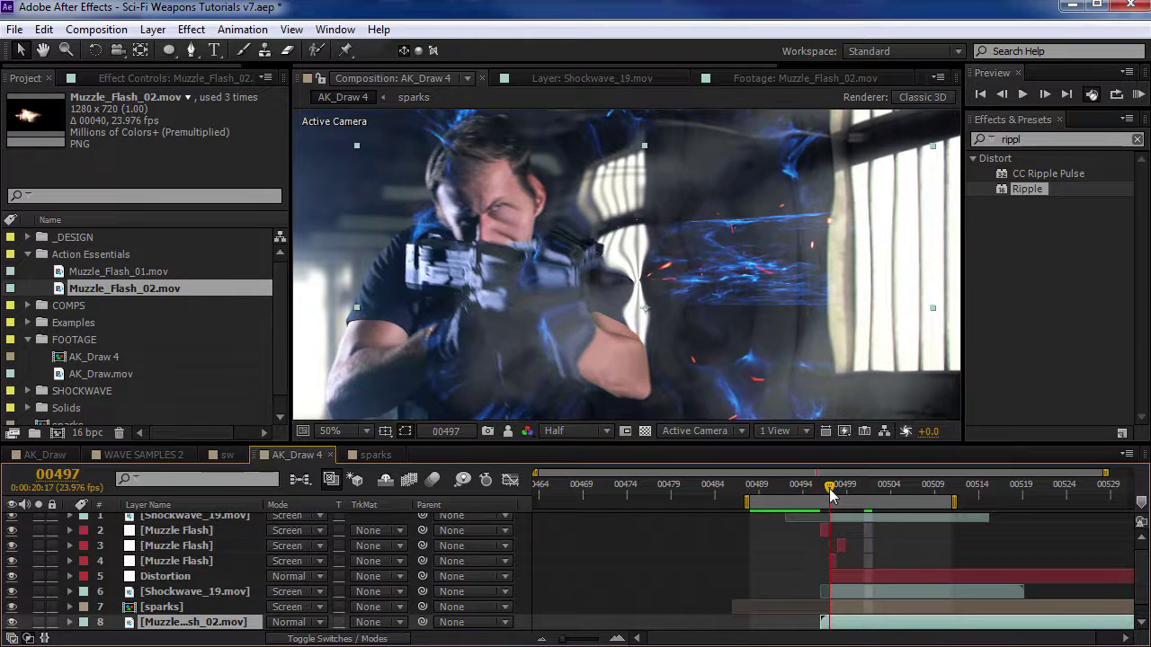
drag(825, 493, 818, 494)
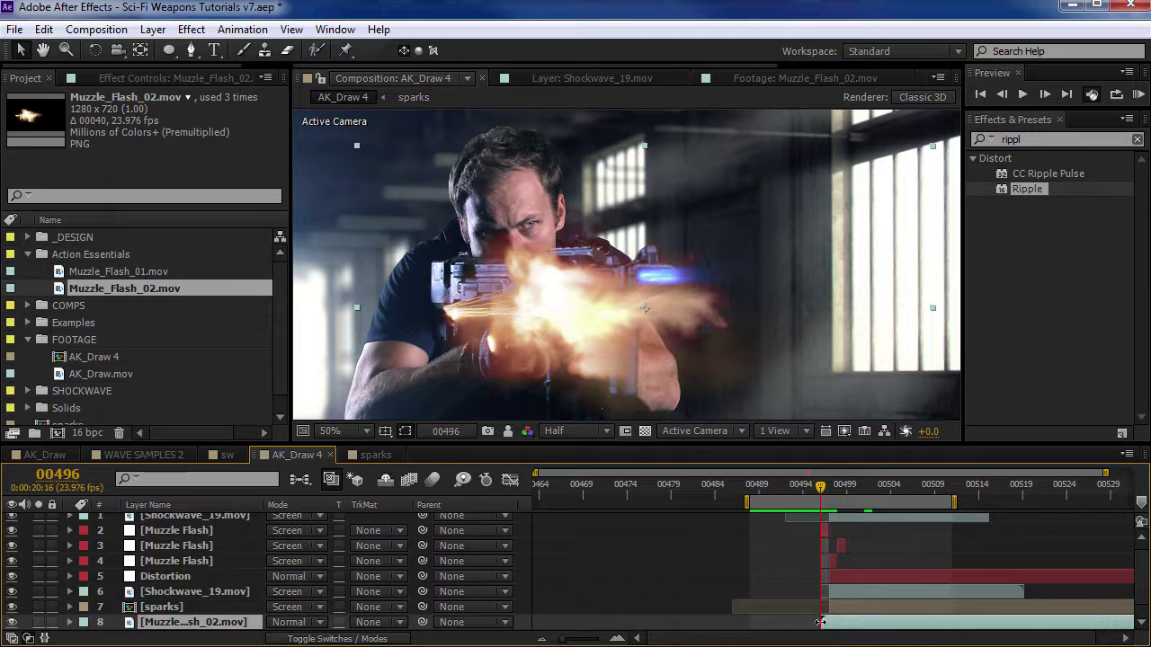
drag(820, 622, 826, 622)
- Set the Muzzle_Flash_02 layer to Screen mode, scale it to 69%, and position it in front of the gun's muzzle
drag(832, 484, 899, 485)
key(s)
drag(293, 622, 264, 623)
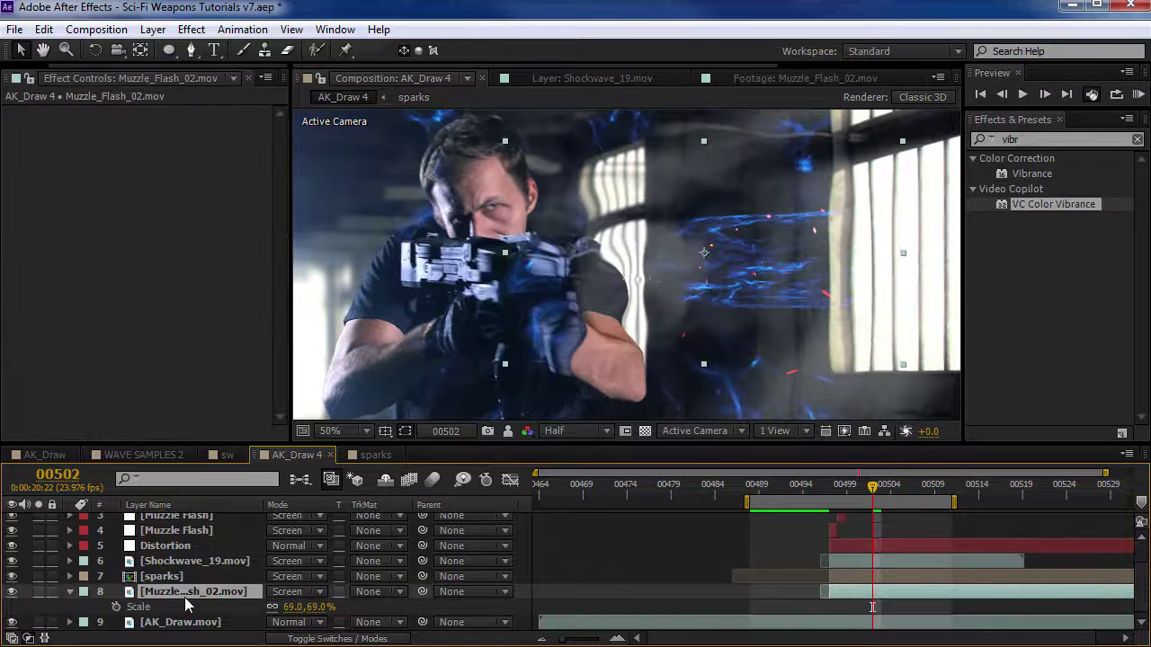
- Move the Muzzle_Flash_02 layer above Distortion, extend the work area to about frame 522, and preview the smoke
drag(153, 596, 163, 546)
drag(955, 502, 1051, 501)
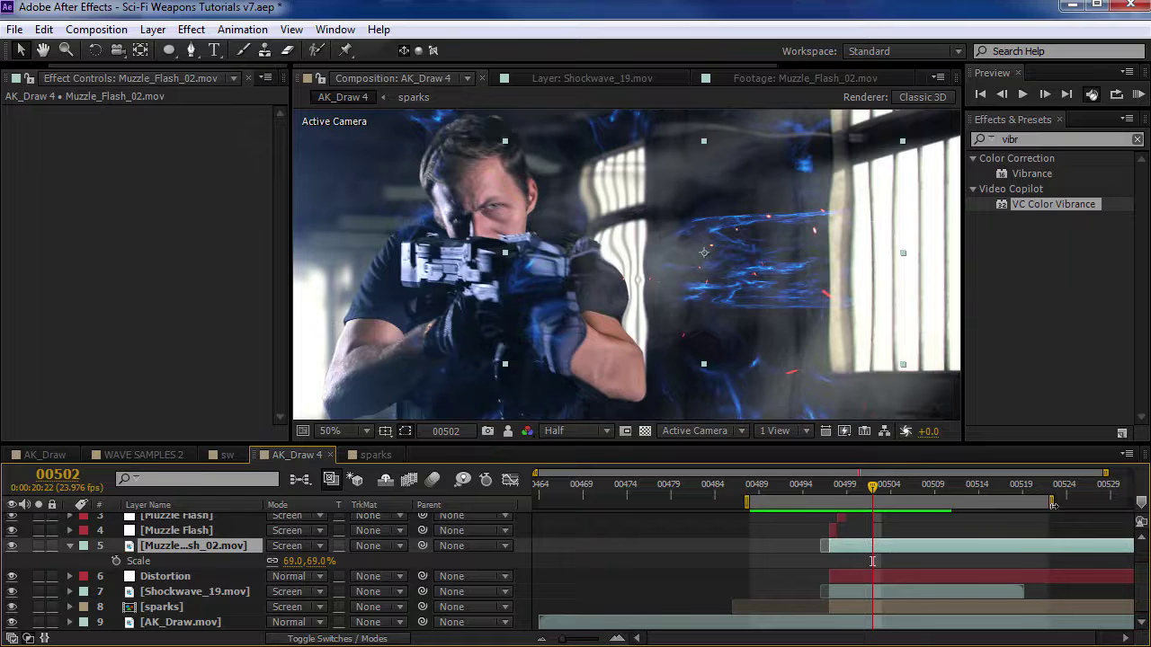
key(KP_0)
click(888, 487)
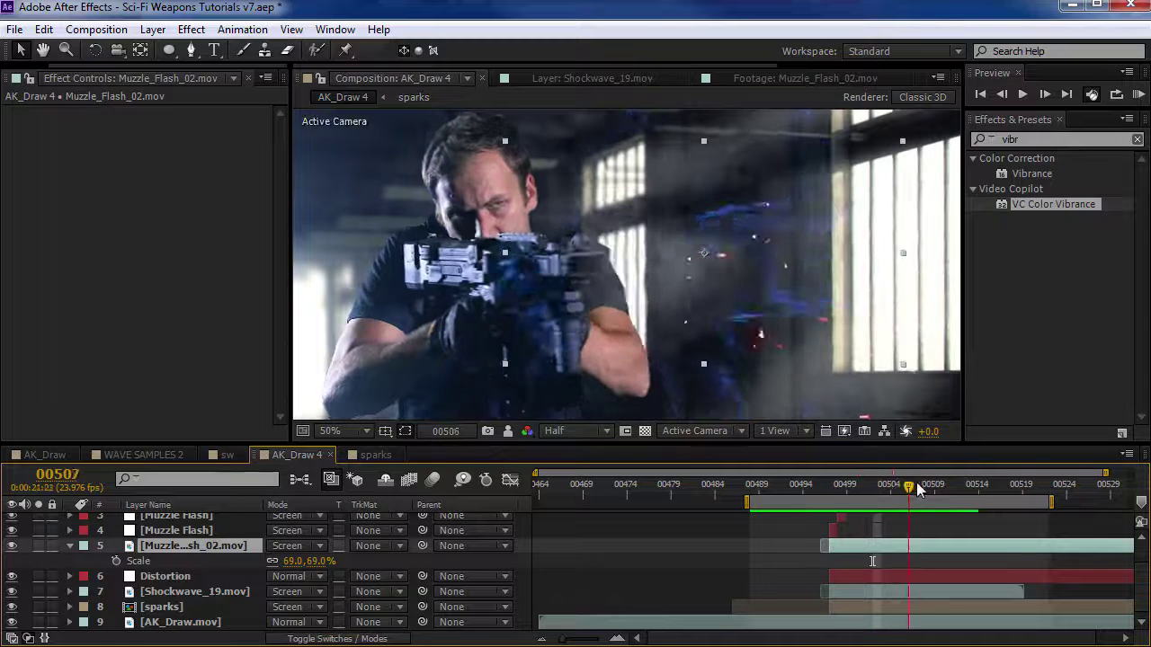
- Slide the Muzzle_Flash_02 clip earlier to begin at about frame 493 with its visible part trimmed to frame 497, and preview the timing
drag(910, 552, 864, 557)
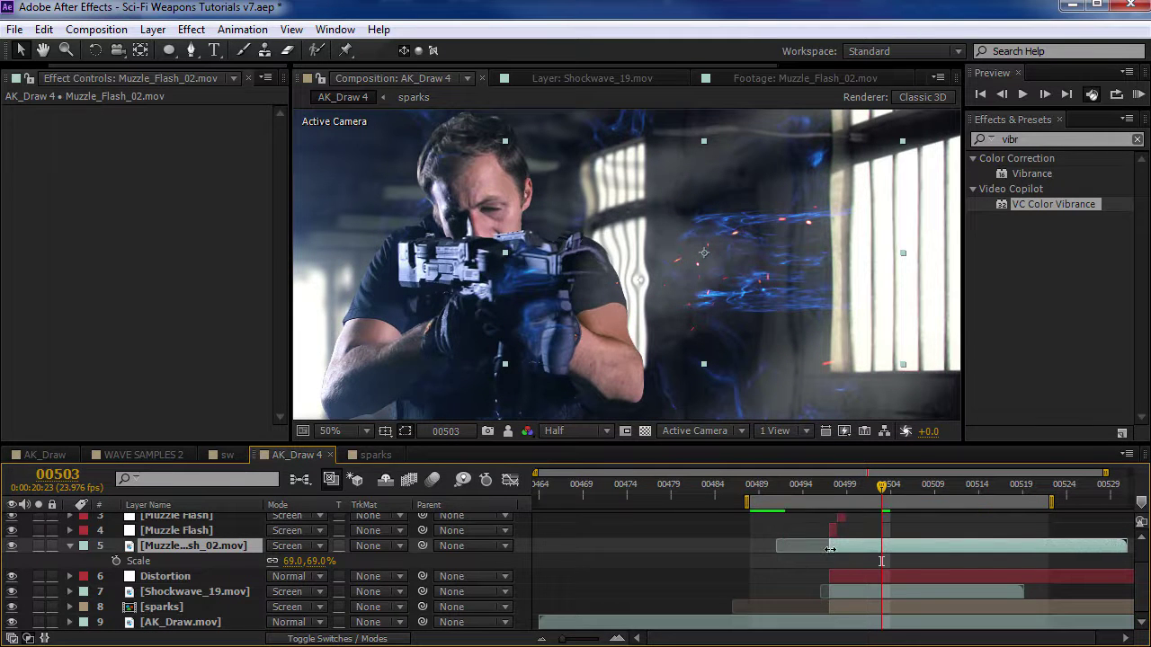
click(831, 486)
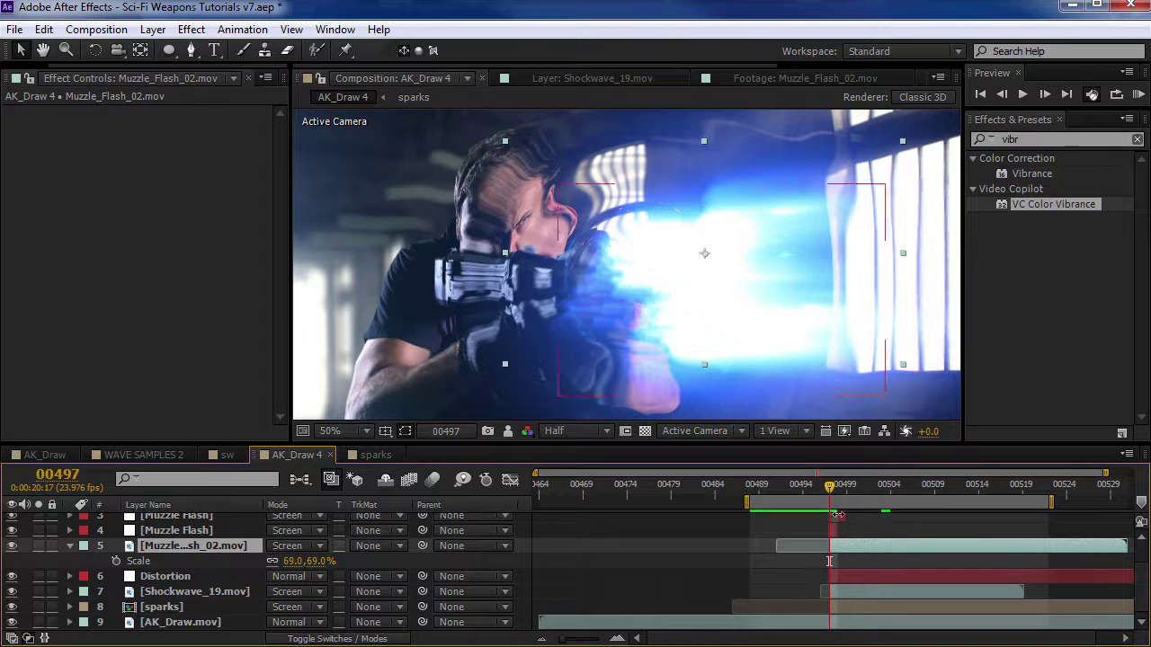
drag(855, 490, 947, 494)
drag(873, 512, 831, 522)
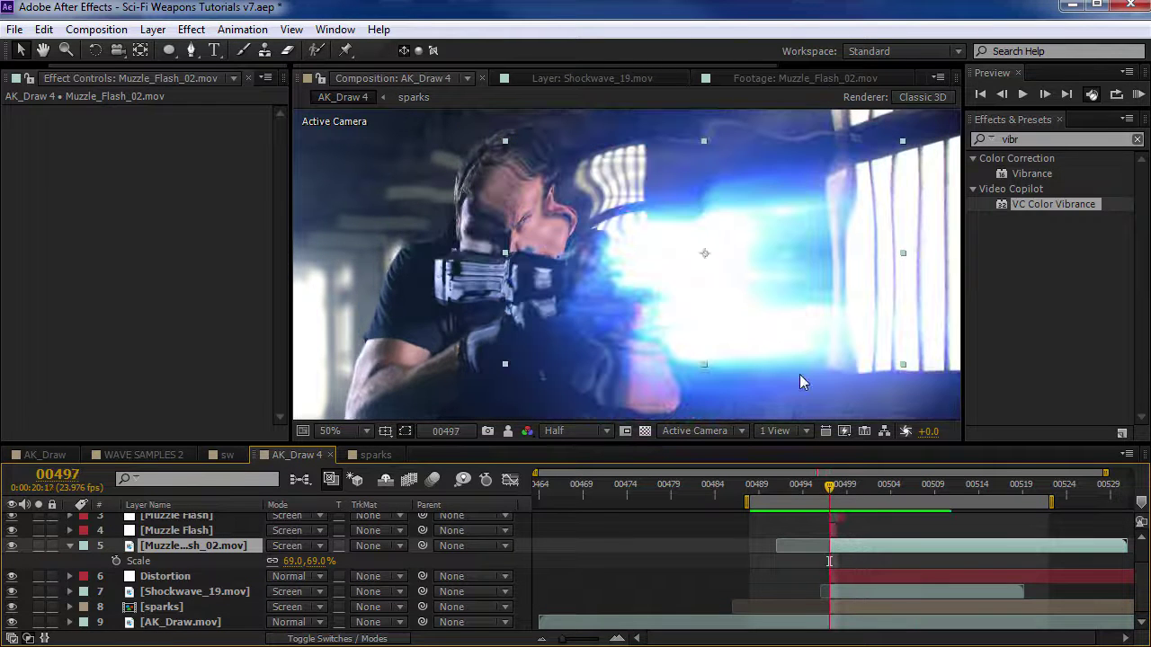
key(KP_0)
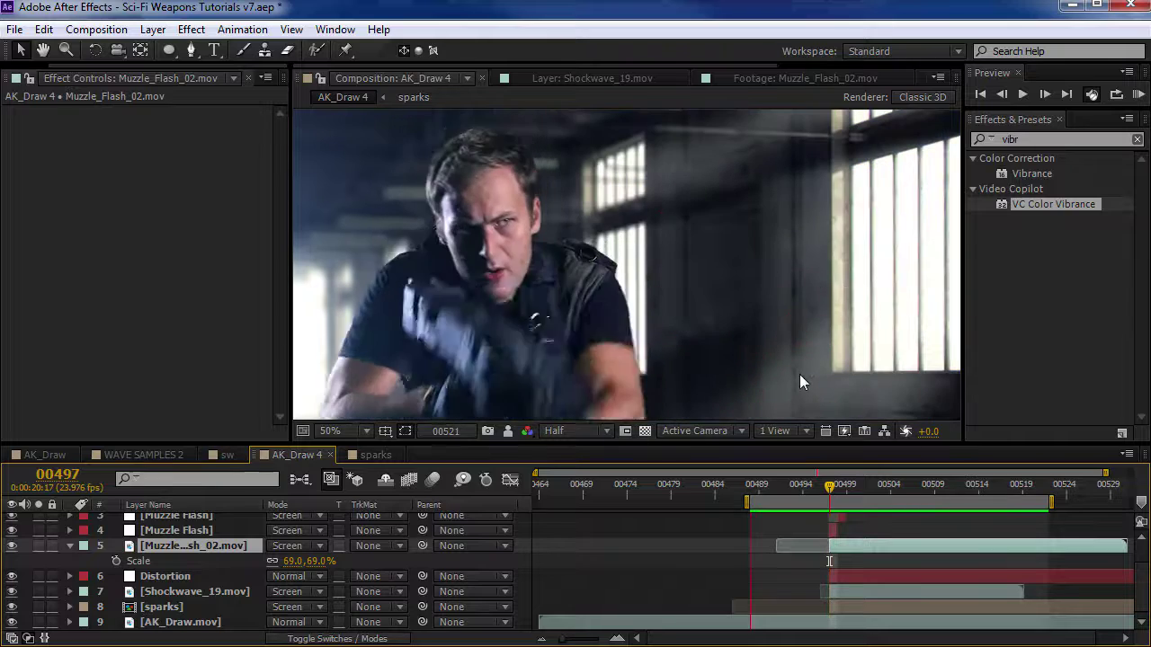
key(space)
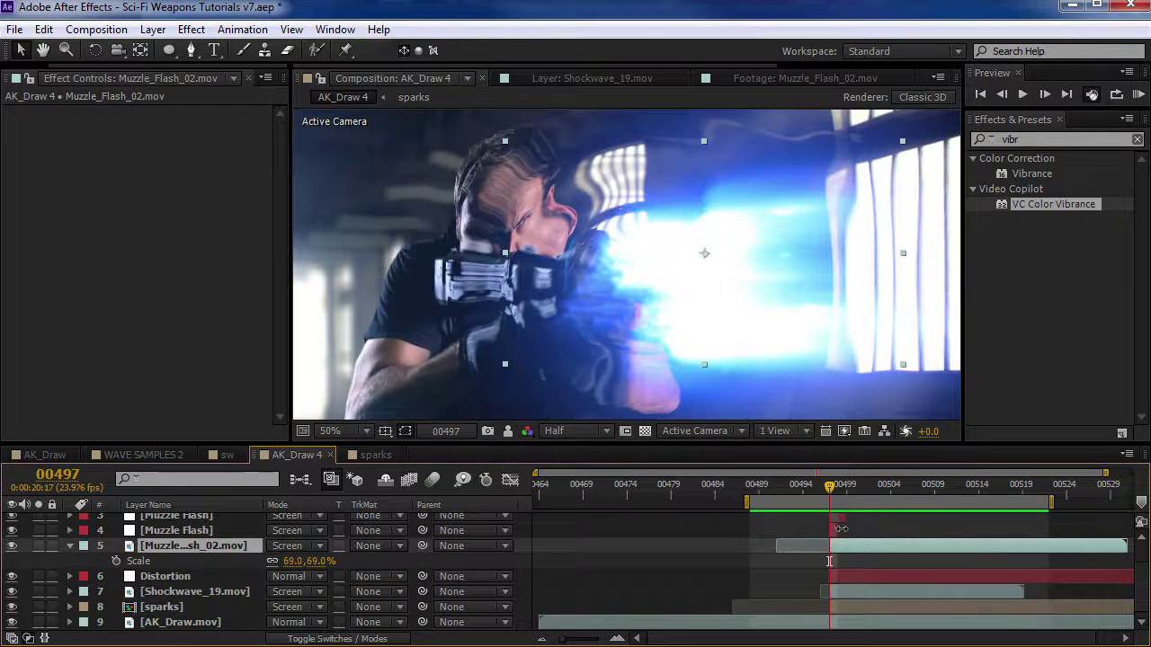
key(KP_0)
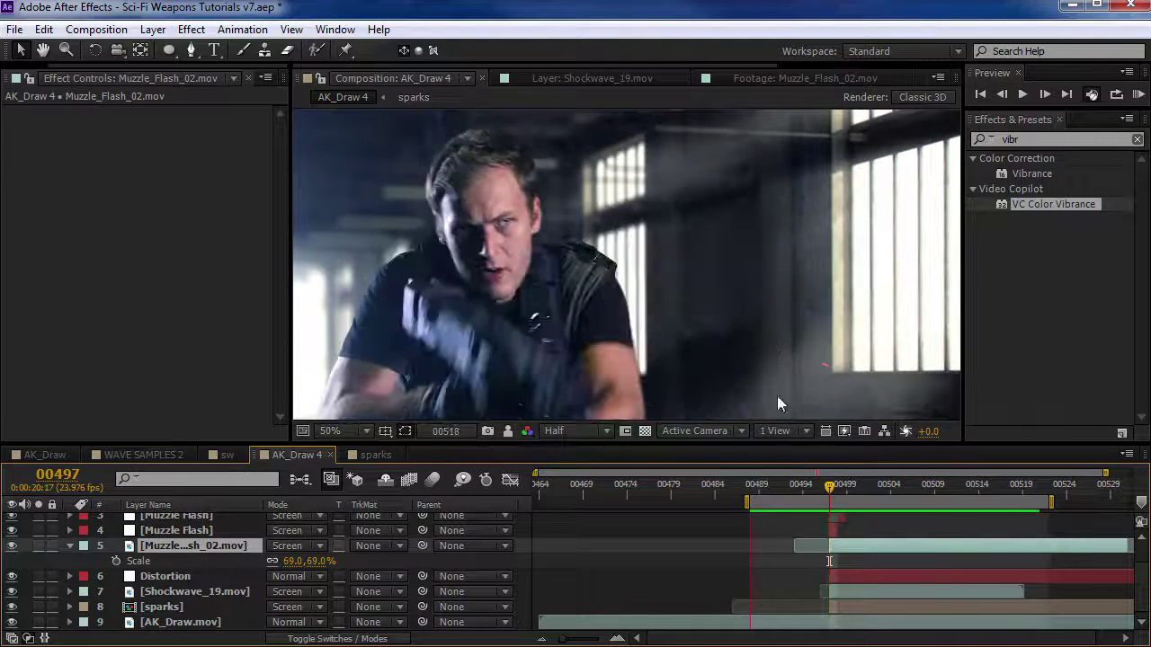
- Reduce the Muzzle_Flash_02 layer's opacity to 36%, preview it, and shorten the work area to about frame 518
drag(828, 499, 889, 493)
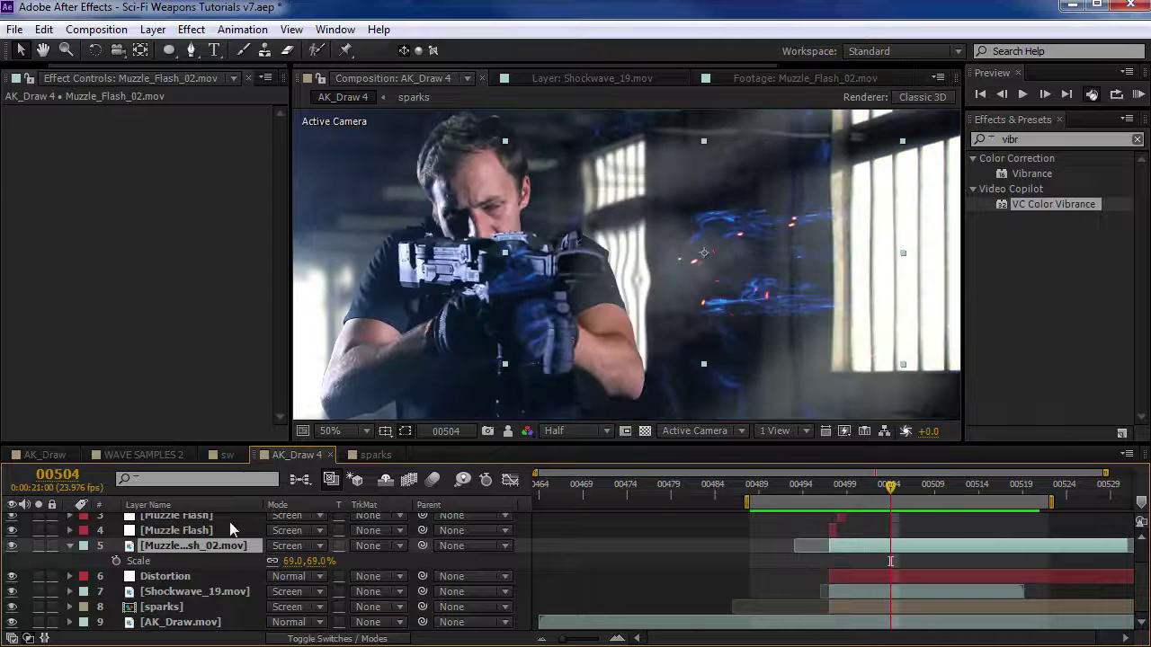
drag(203, 567, 194, 567)
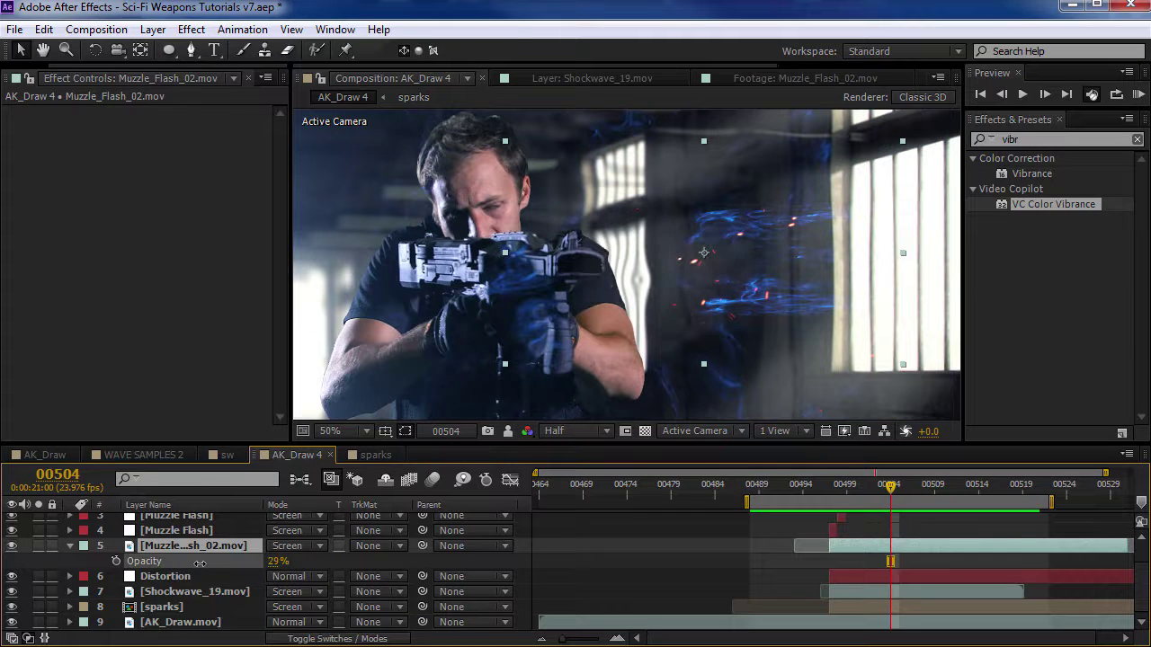
key(KP_0)
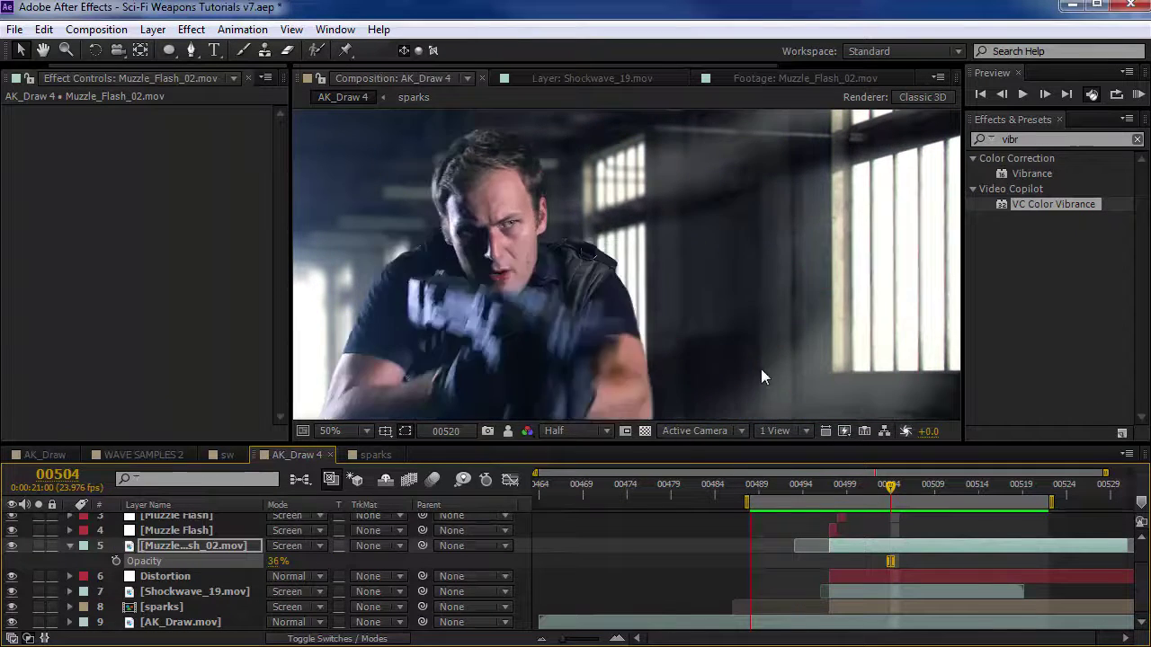
key(space)
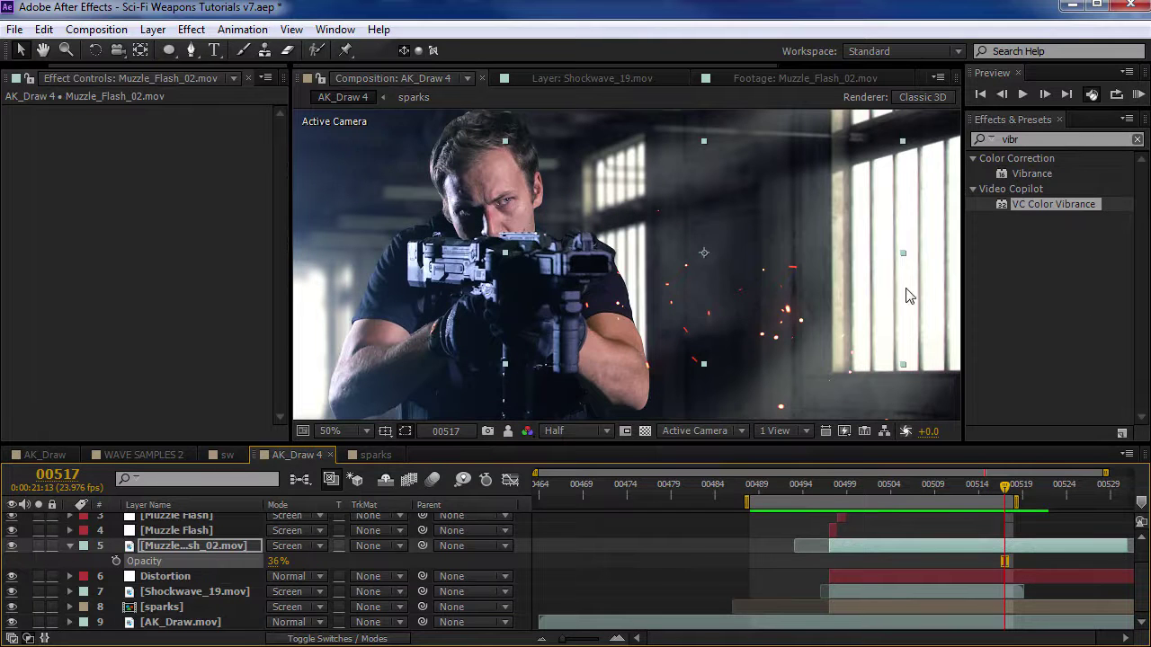
- Find the Bulge effect and apply it to the Distortion layer below Ripple
click(166, 579)
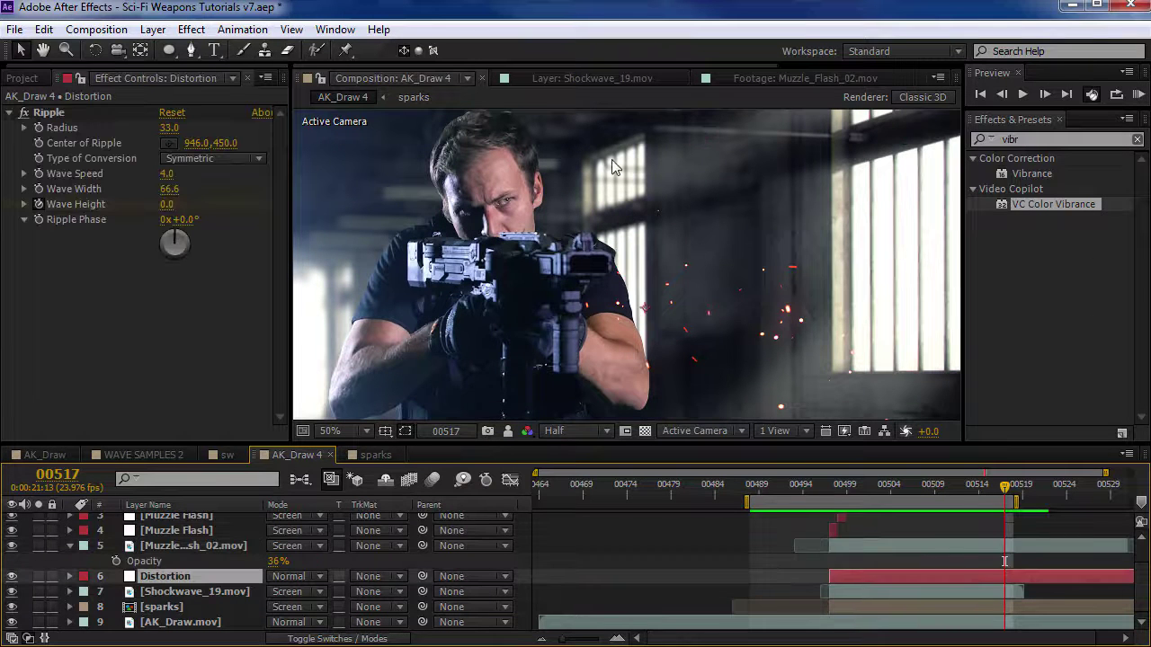
click(1036, 141)
text(bulg)
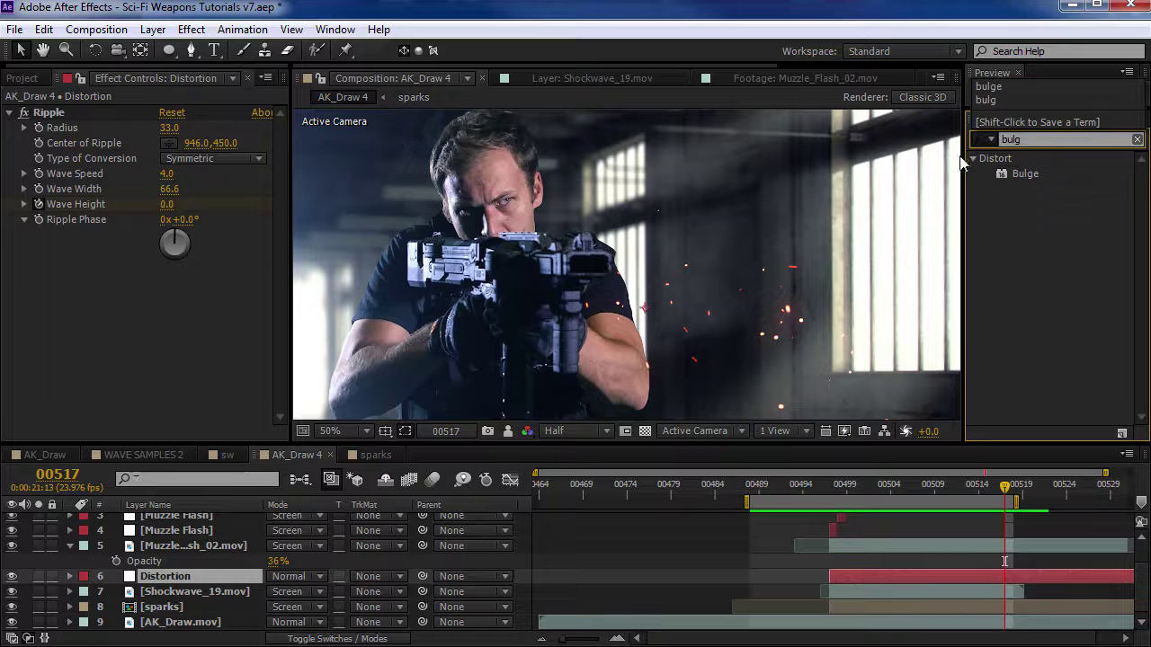
drag(1023, 176, 94, 270)
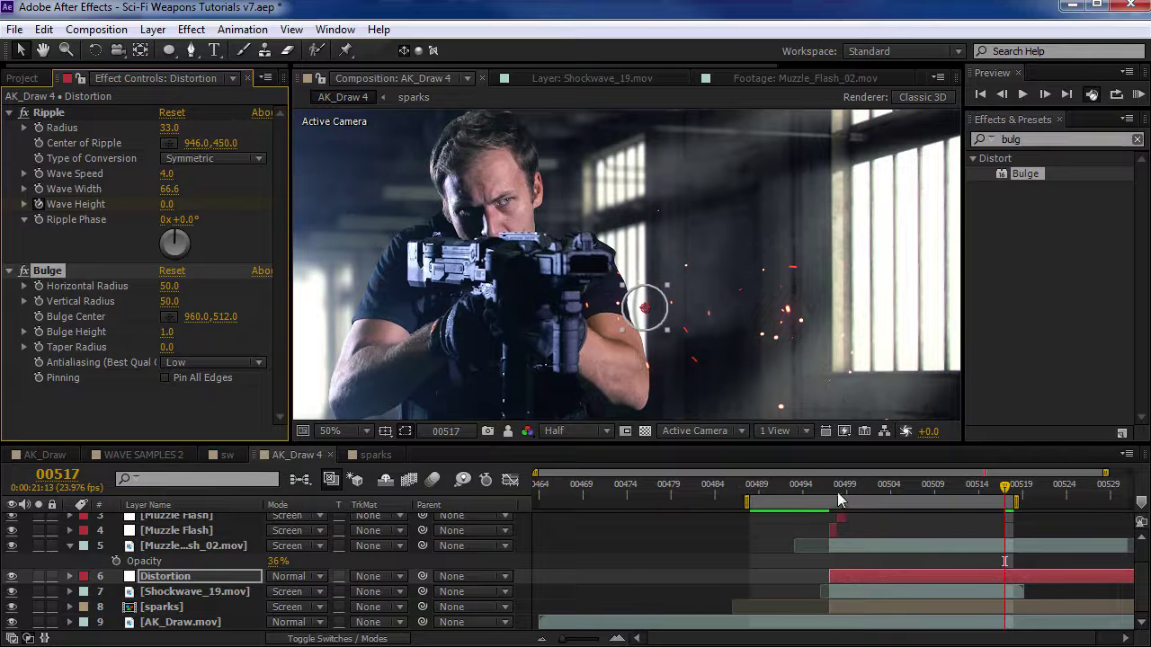
- At frame 497, enlarge the Bulge to a horizontal radius of 656 and vertical radius of 616, with a taper radius of 196
click(830, 491)
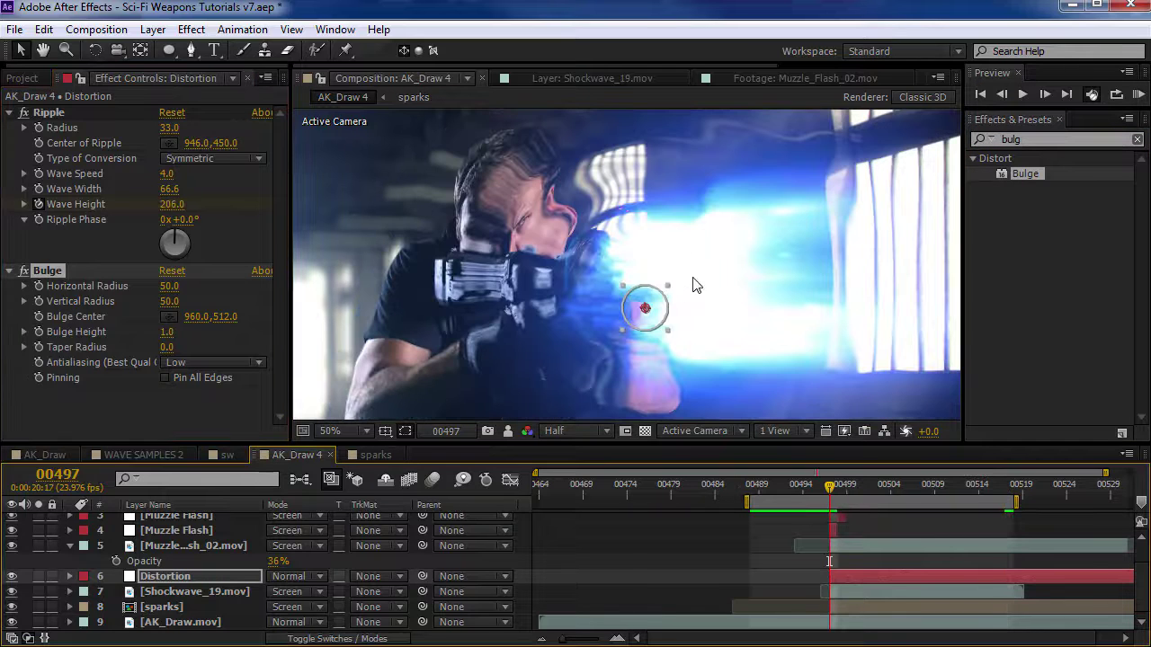
scroll(654, 281, down, 1)
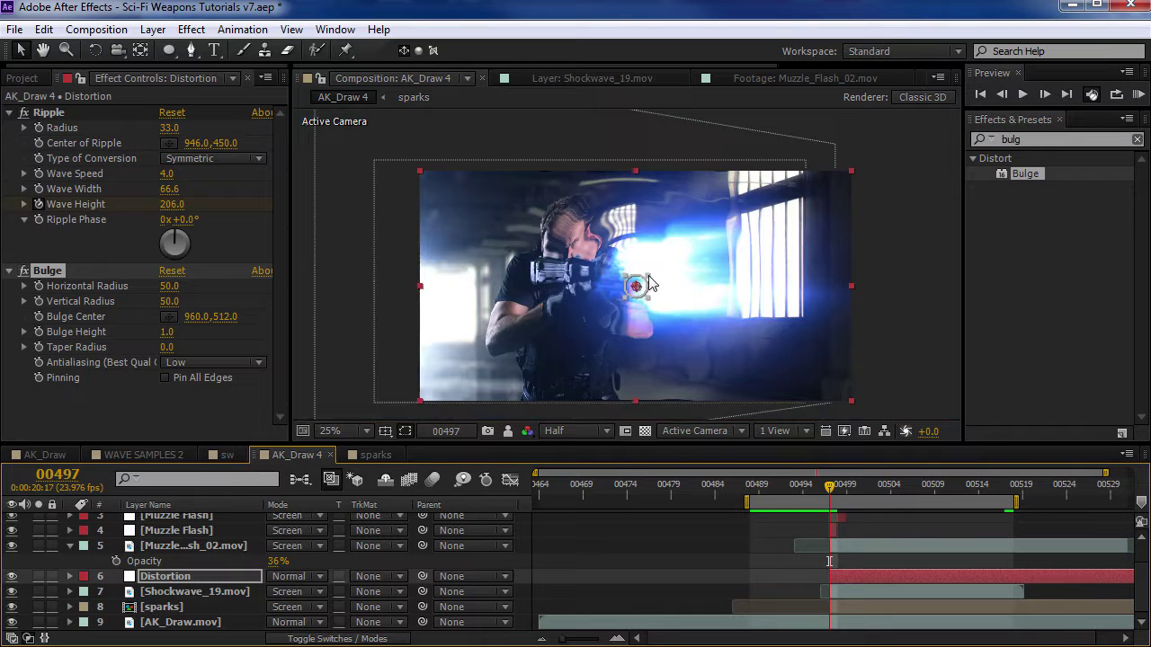
drag(659, 276, 784, 155)
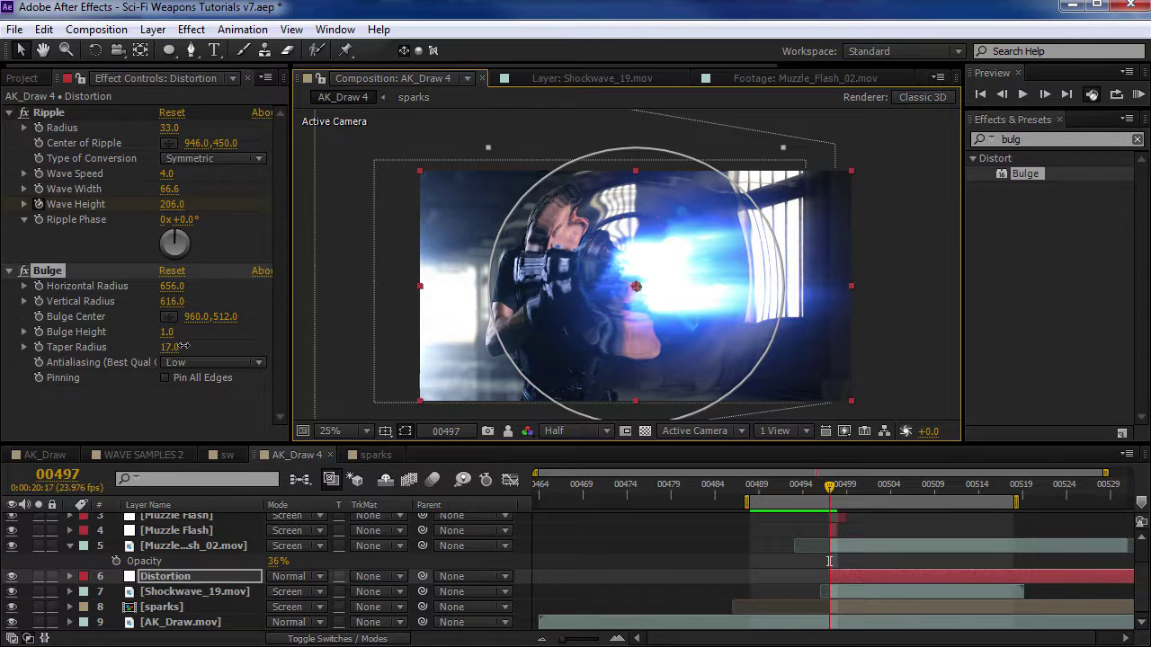
drag(263, 342, 278, 342)
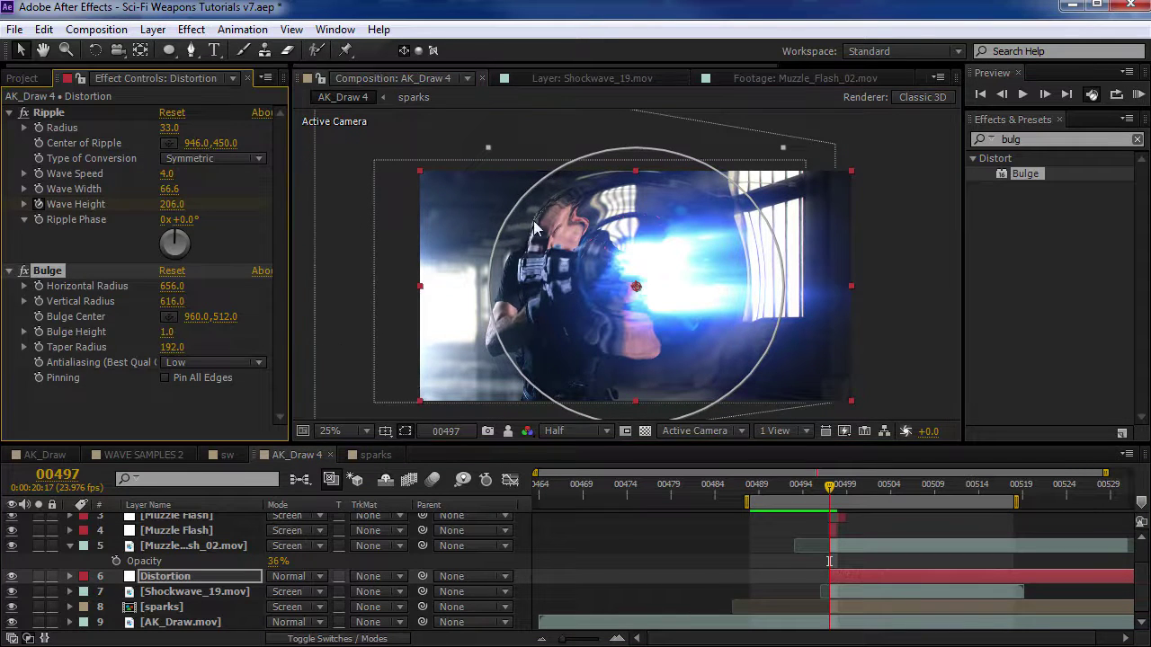
drag(170, 354, 182, 354)
- Keyframe the Bulge height from 0.7 at frame 497 to 0 at frame 500
drag(166, 335, 160, 336)
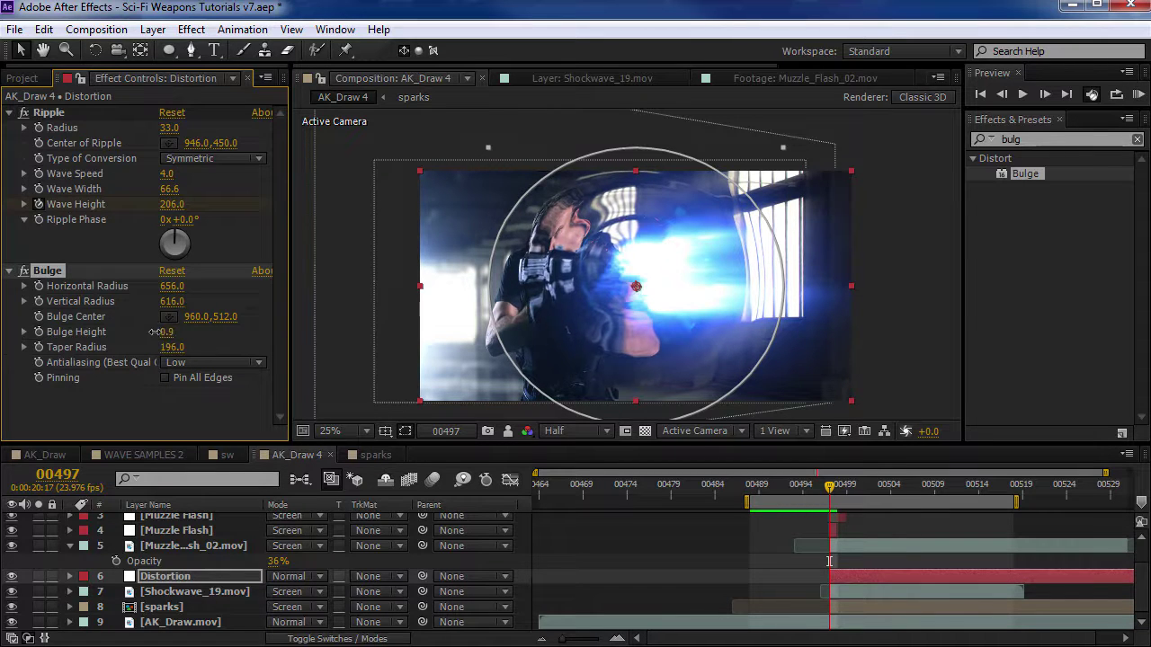
key(Return)
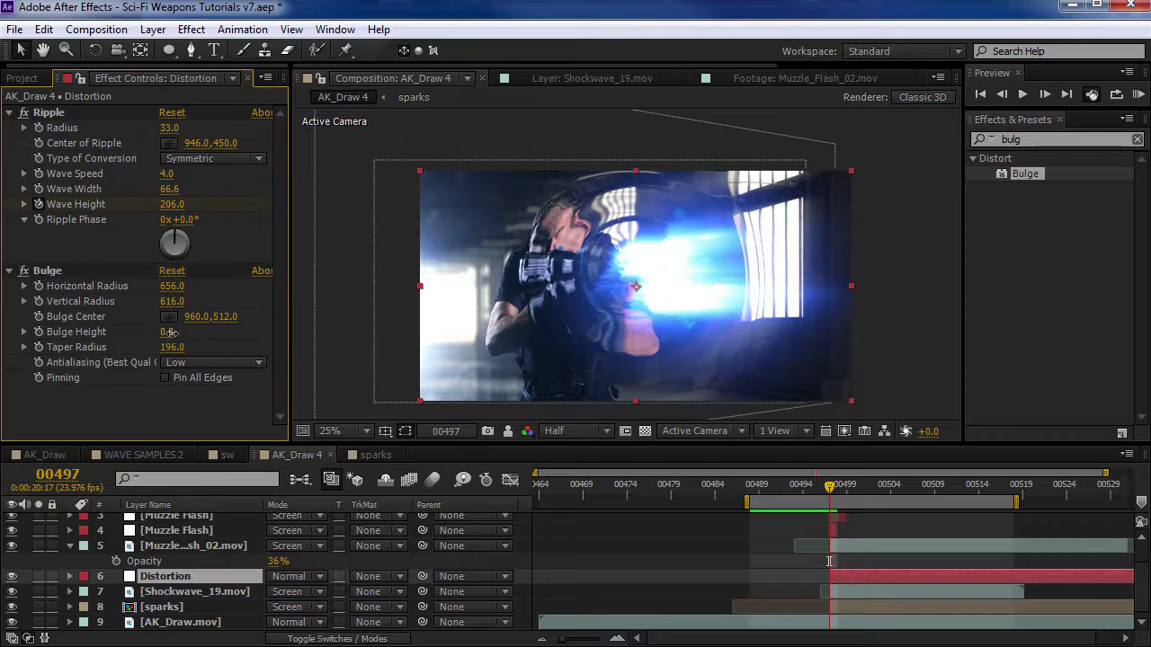
click(171, 340)
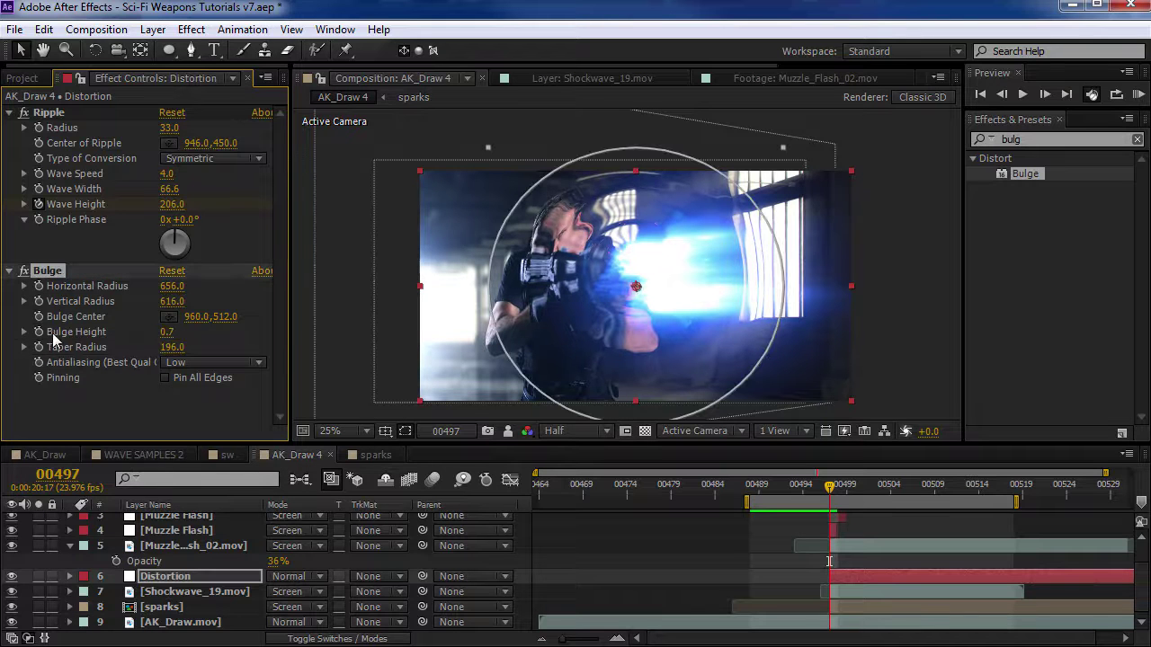
drag(833, 495, 856, 493)
click(166, 332)
text(0)
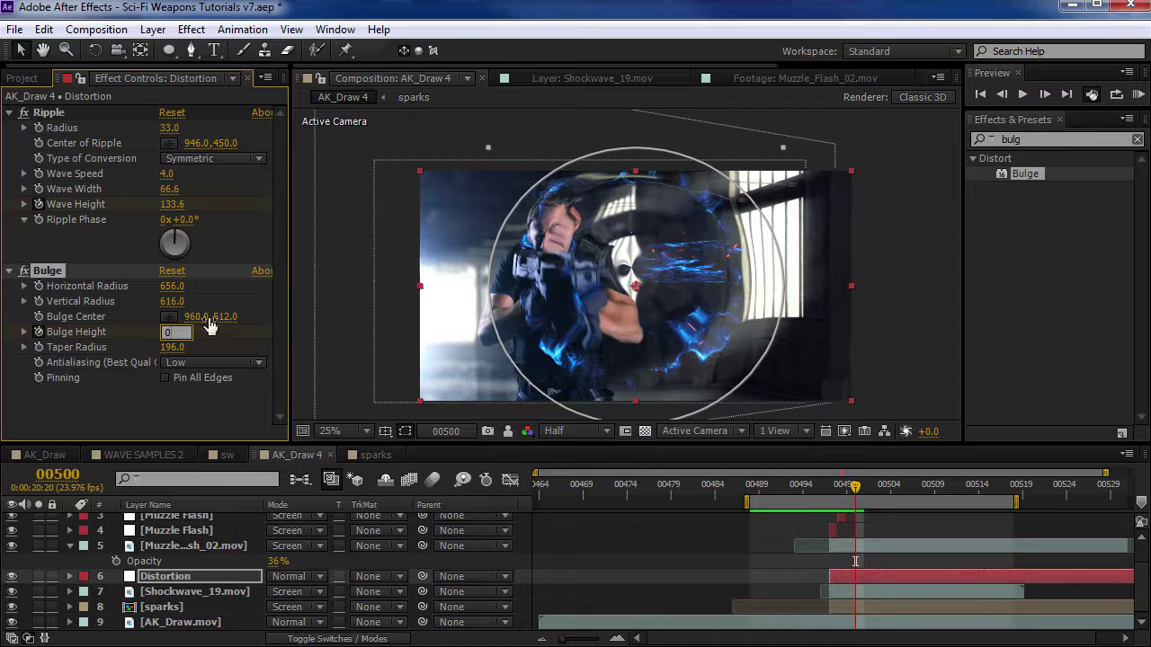
key(Return)
- Try moving Bulge above Ripple on the Distortion layer, set Bulge's horizontal radius to 813, and preview the blast
drag(54, 113, 56, 112)
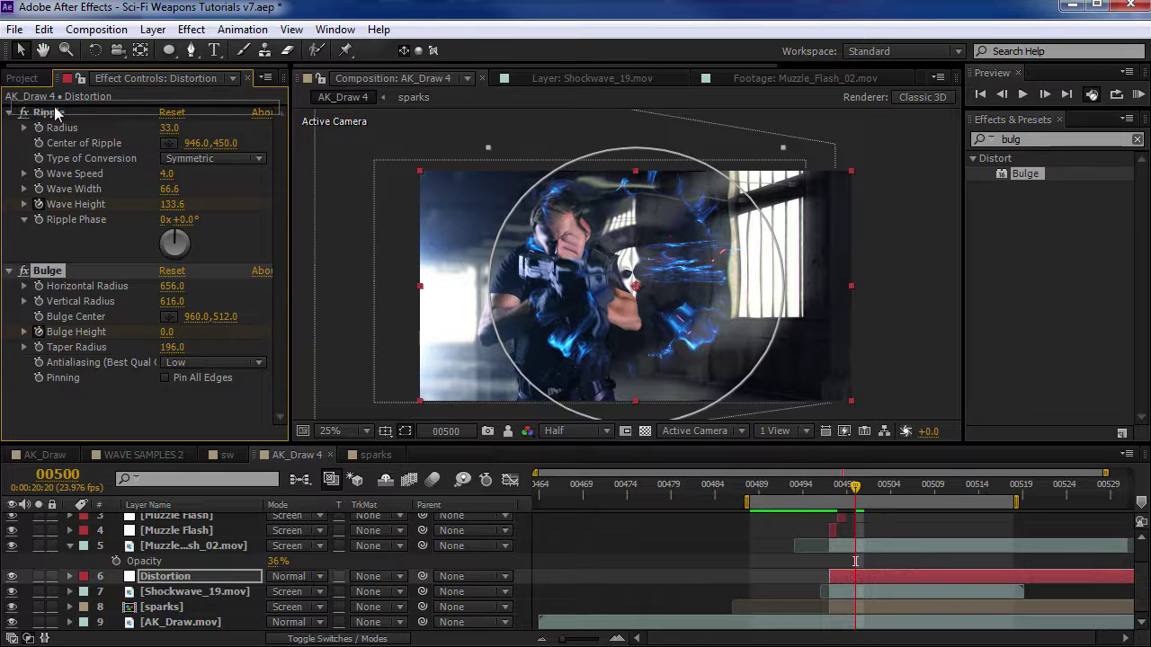
key(KP_0)
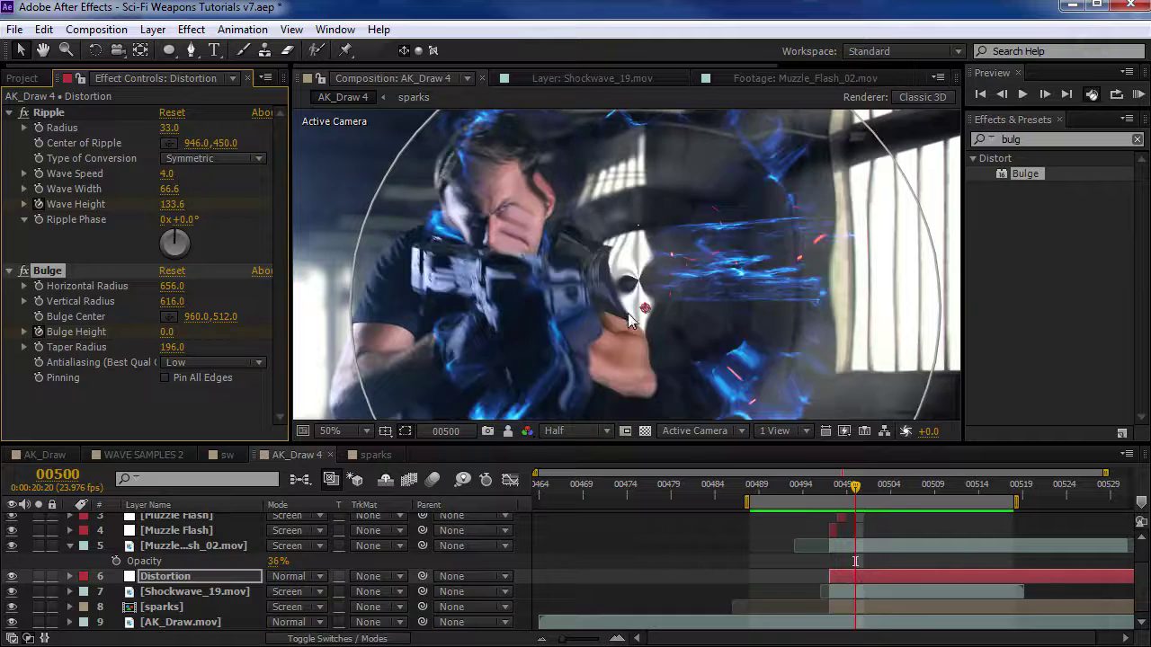
drag(162, 288, 305, 271)
key(KP_0)
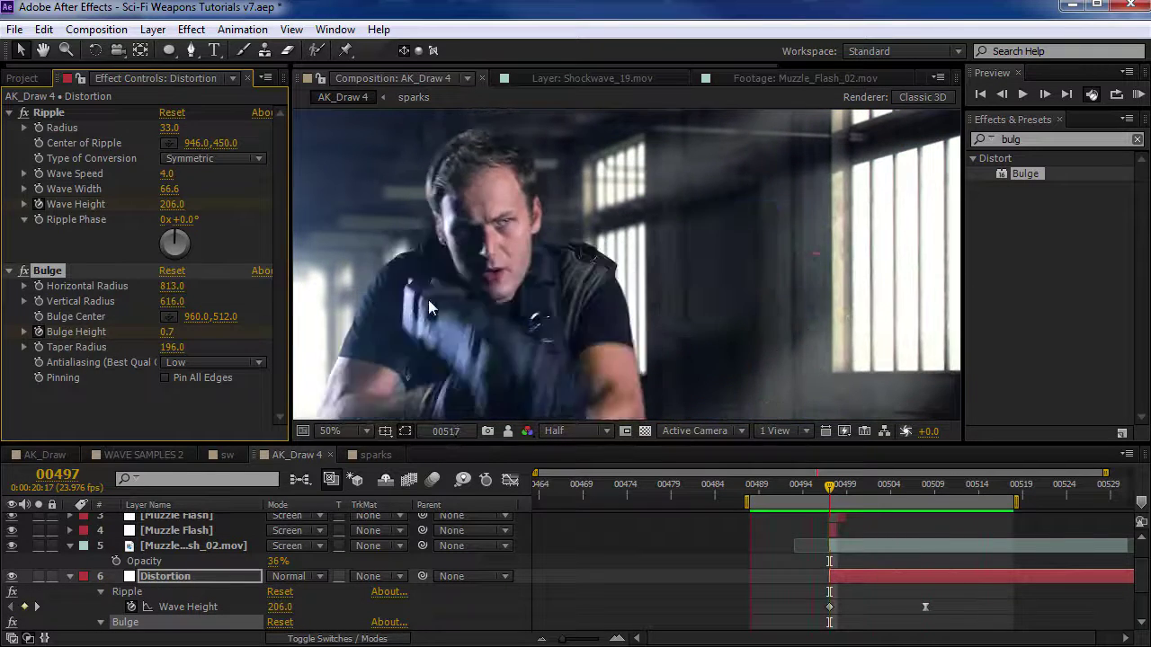
key(space)
- Rework the Bulge height at frame 497, trying 0.5, -0.3 and about -0.1, and preview the blast
drag(168, 335, 140, 331)
key(KP_0)
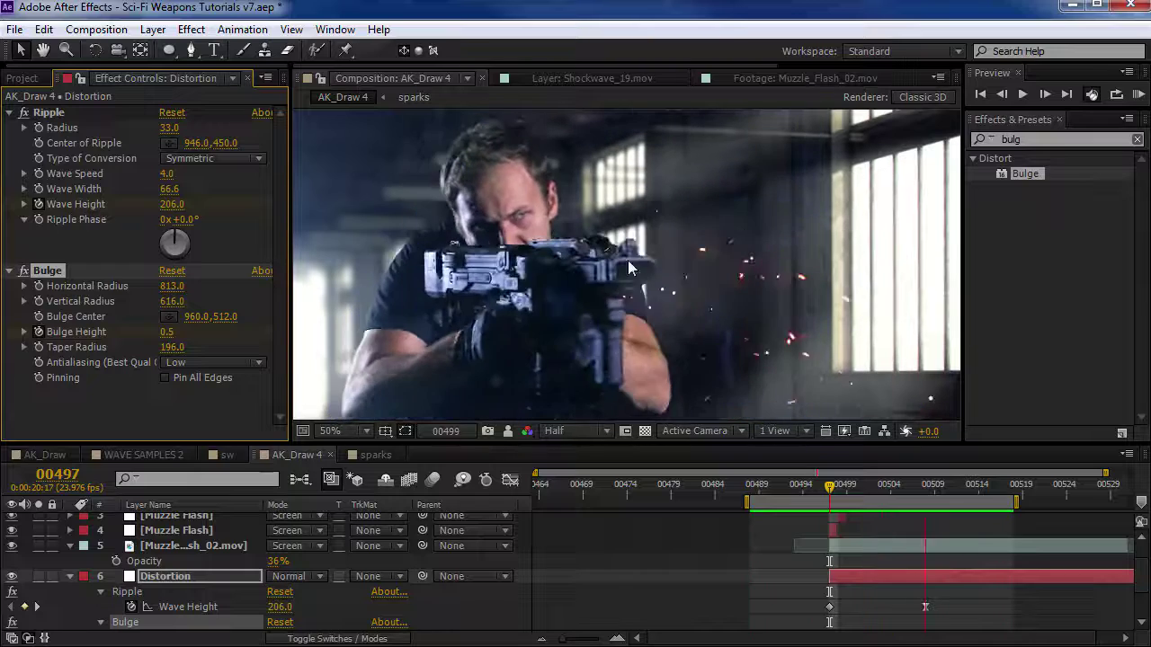
click(167, 344)
drag(168, 344, 131, 343)
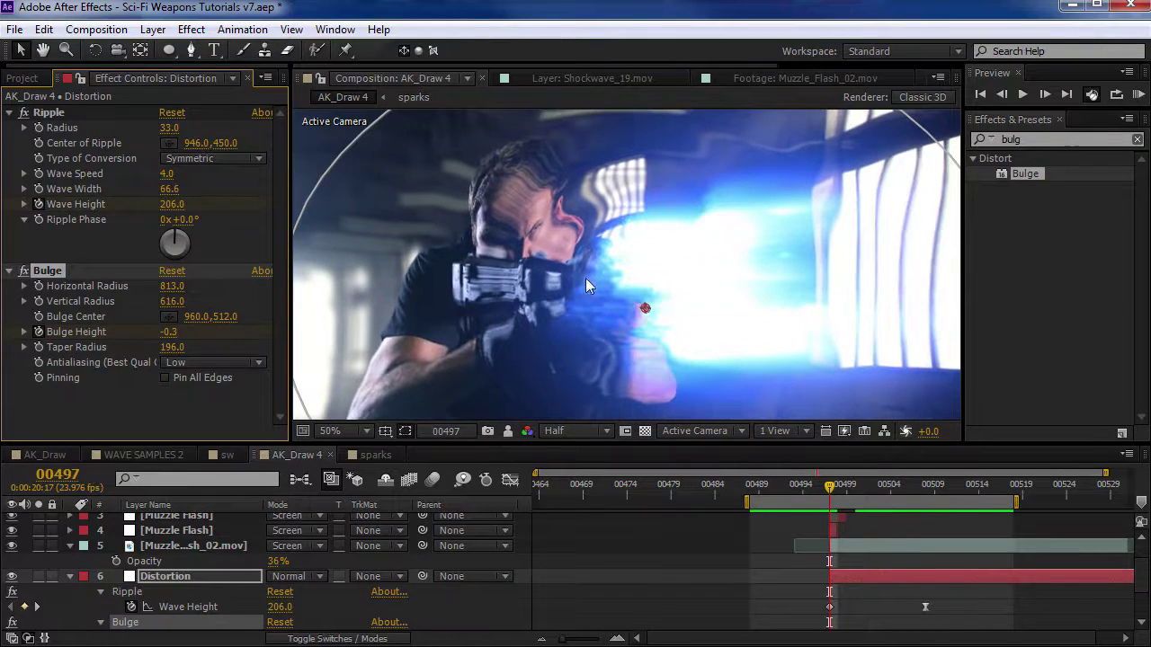
key(KP_0)
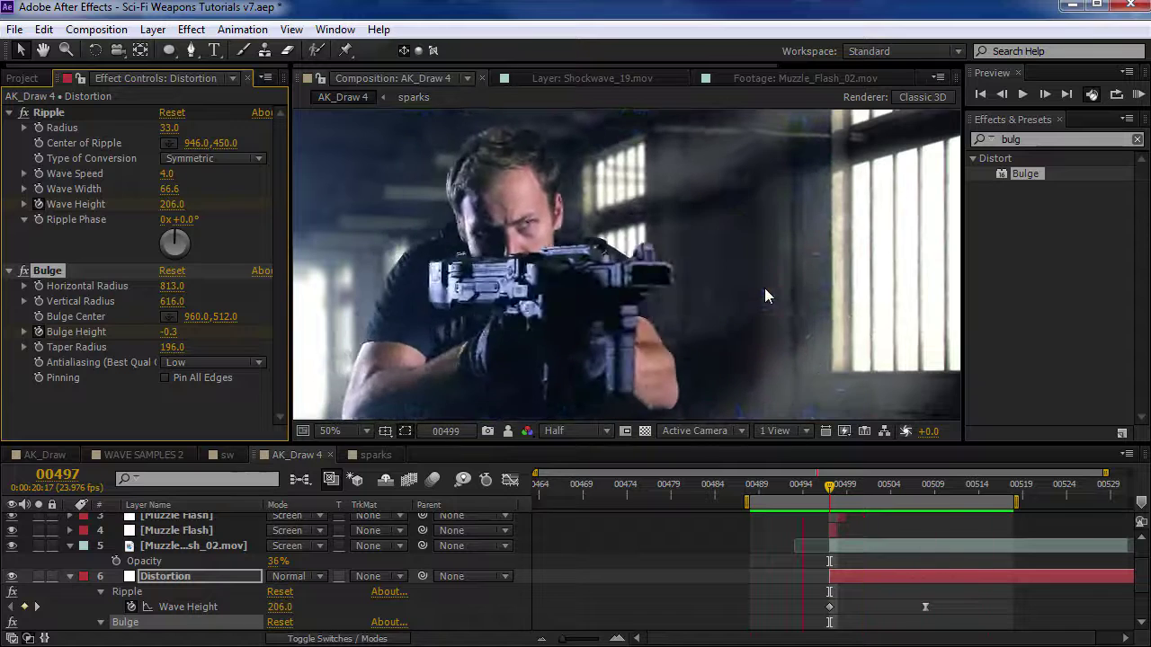
scroll(711, 280, down, 2)
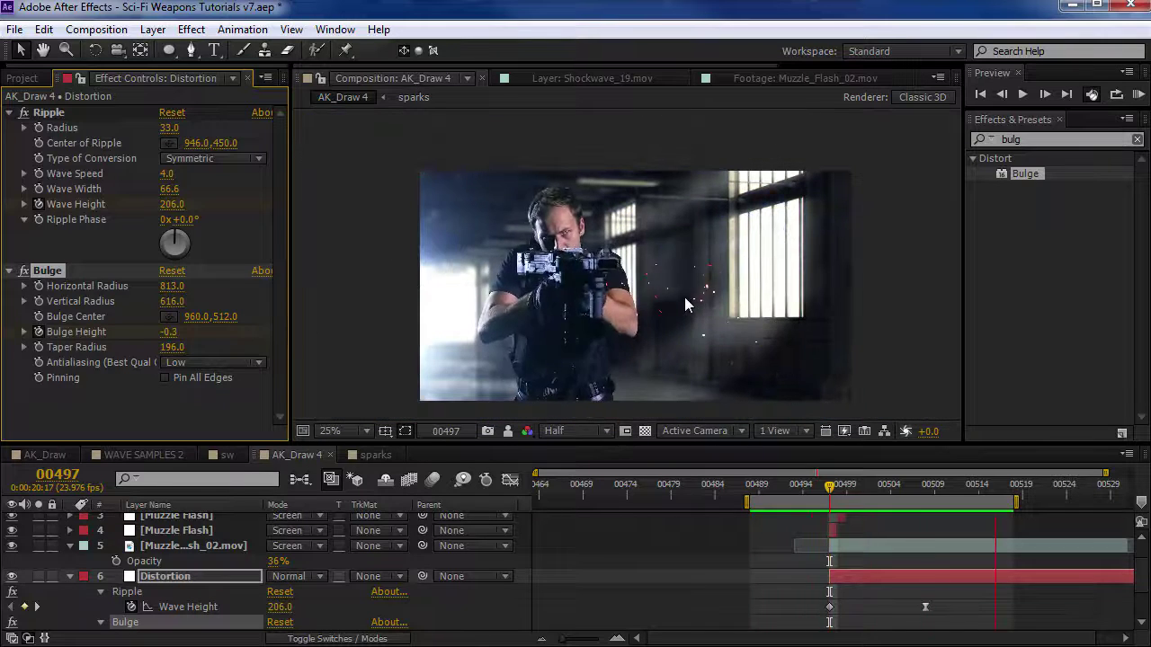
key(space)
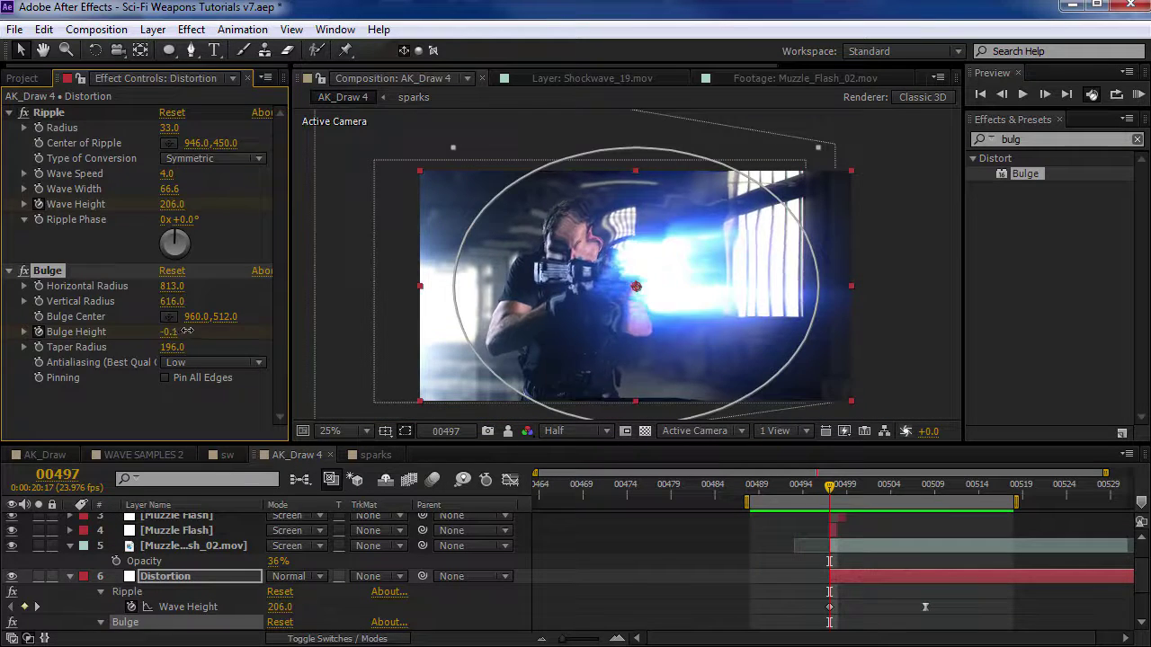
- Collapse the layer properties, and duplicate the soloed Shockwave_19.mov layer at frame 501
key(period)
click(72, 548)
key(u)
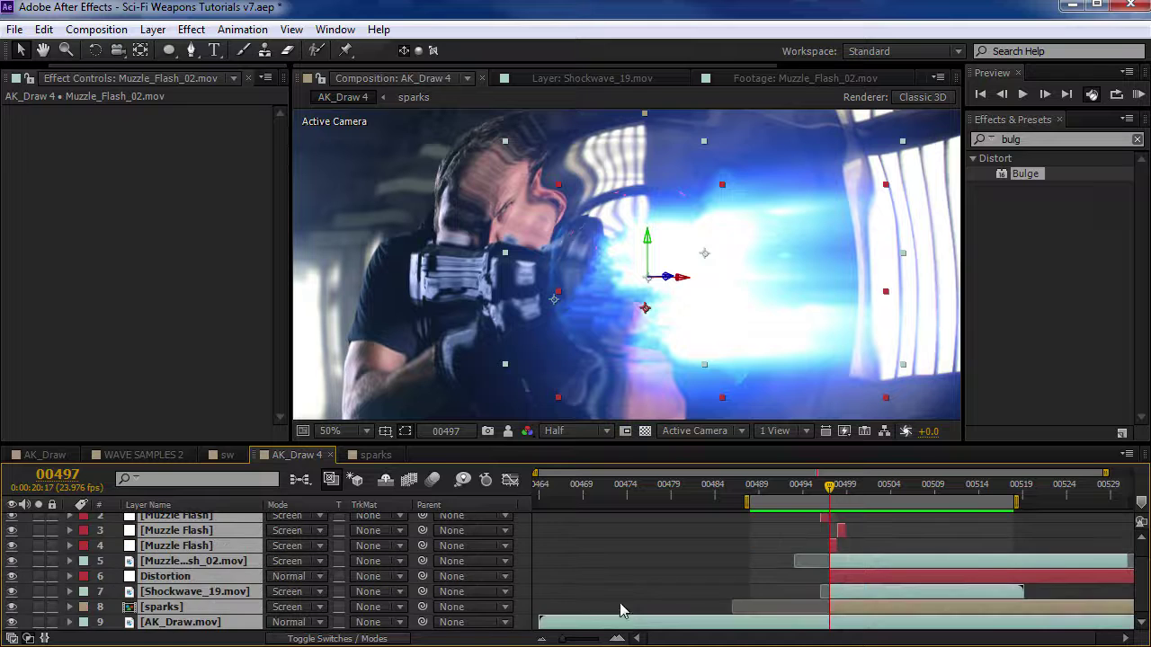
key(F2)
click(206, 591)
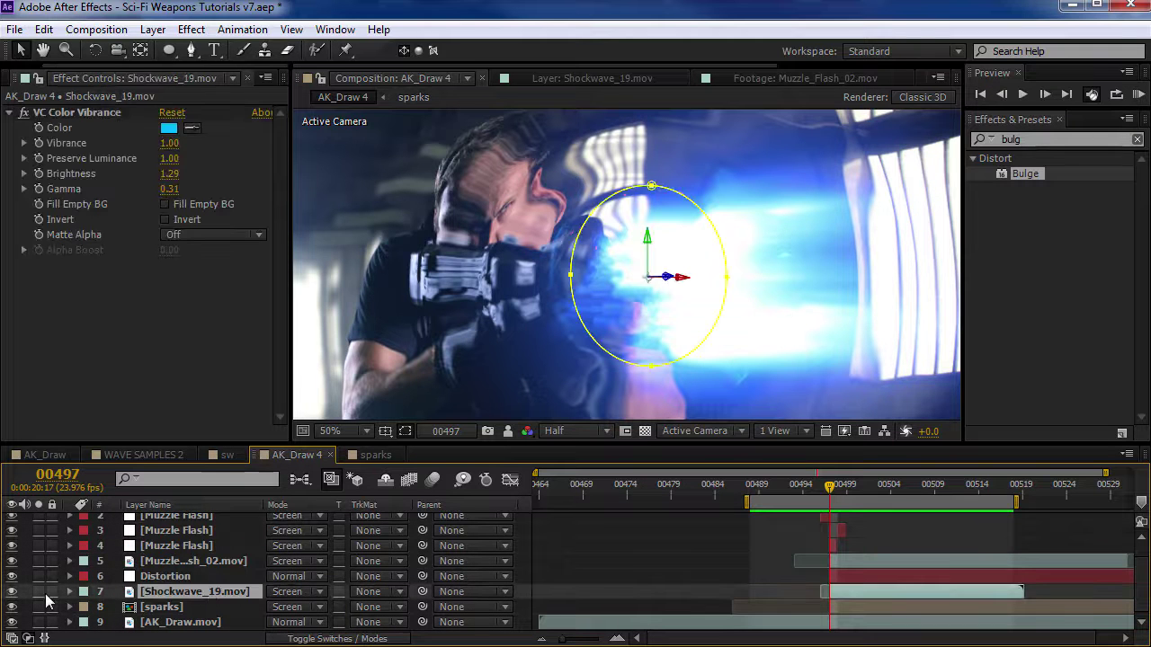
click(38, 592)
drag(819, 482, 864, 483)
key(ctrl+d)
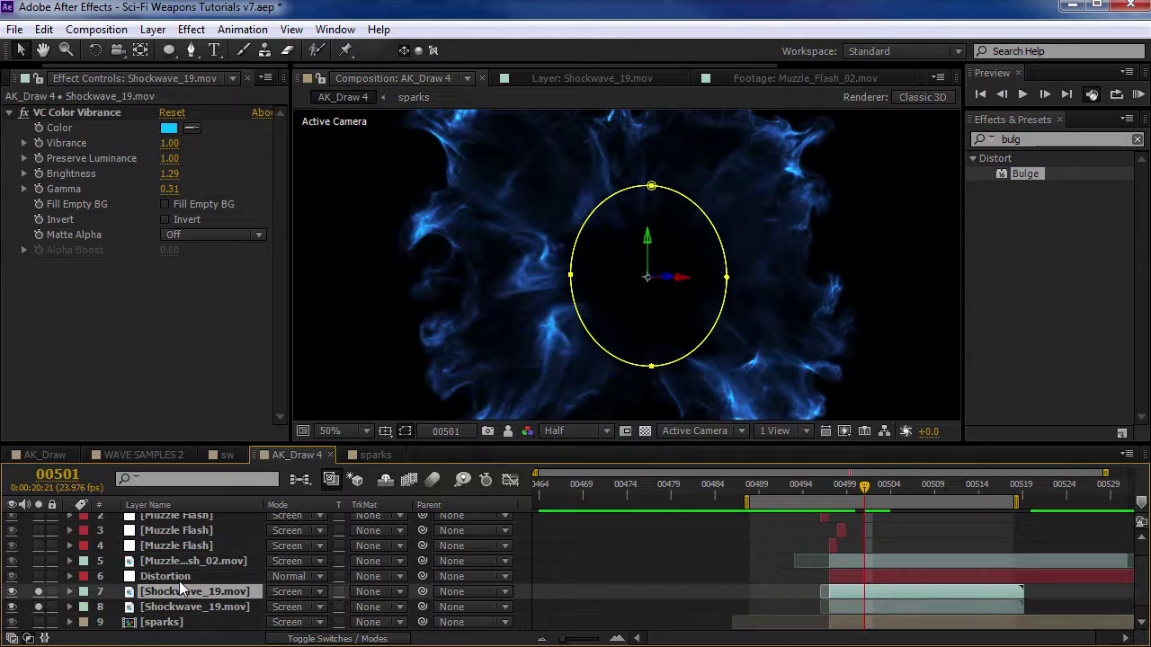
- Apply Polar Coordinates to the duplicate shockwave, with Polar to Rect conversion and 100% interpolation
click(1016, 139)
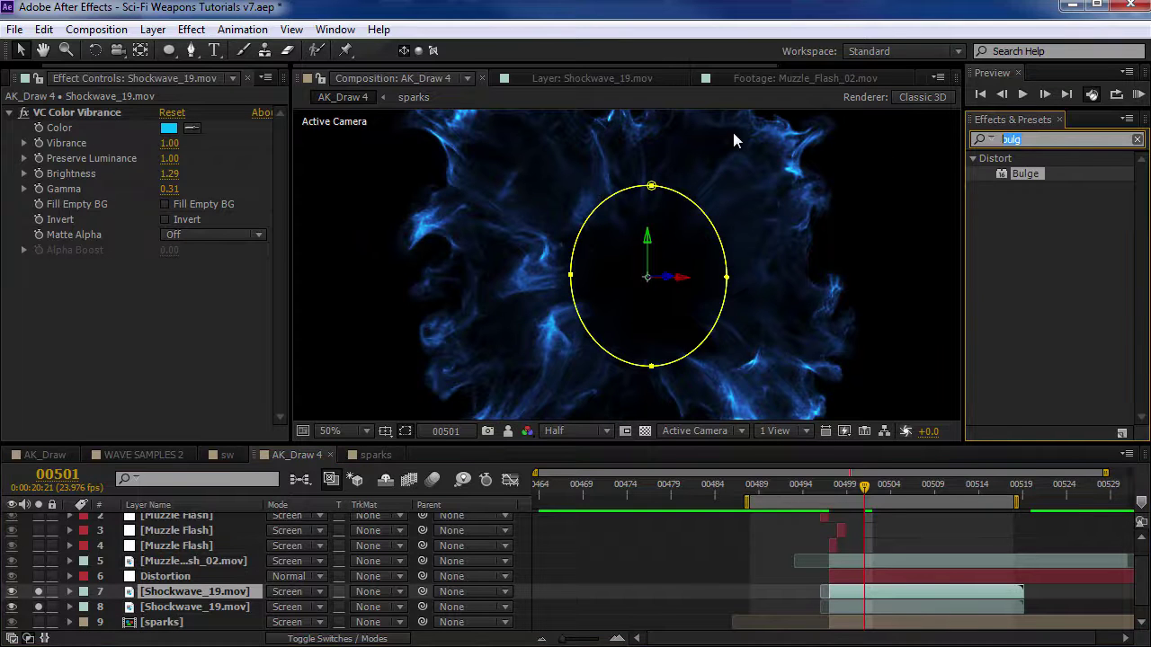
text(polar)
drag(1041, 175, 216, 286)
scroll(632, 289, down, 2)
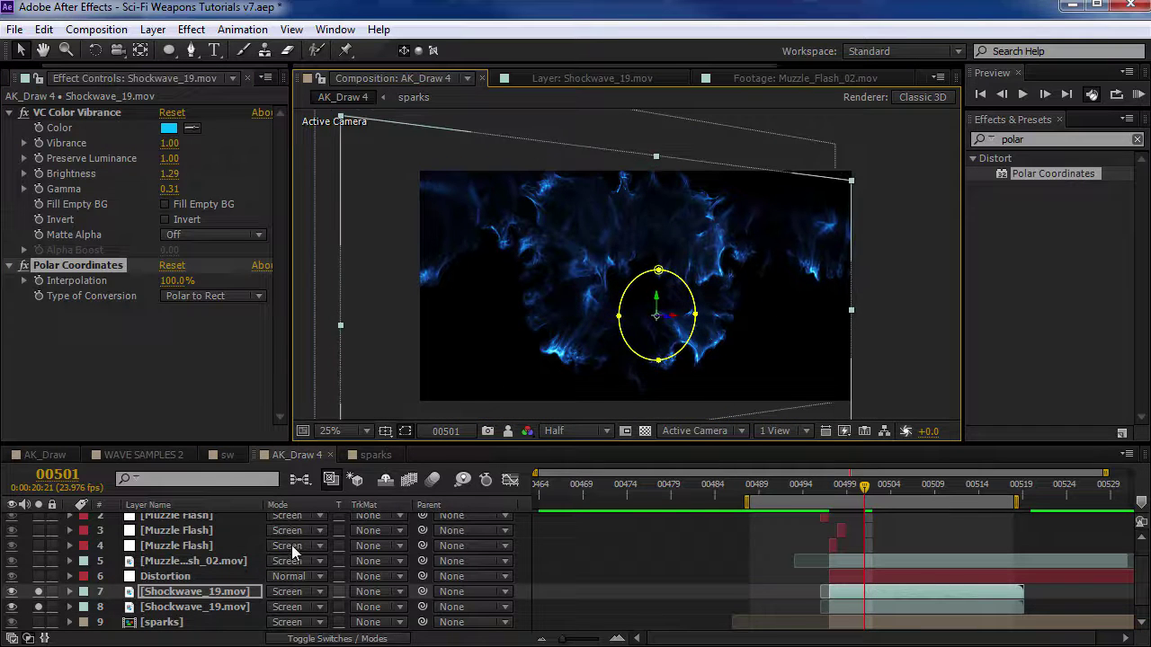
- Make the duplicate shockwave a 2D layer, then shrink and place it as a horizontal energy streak extending from the gun muzzle
key(F4)
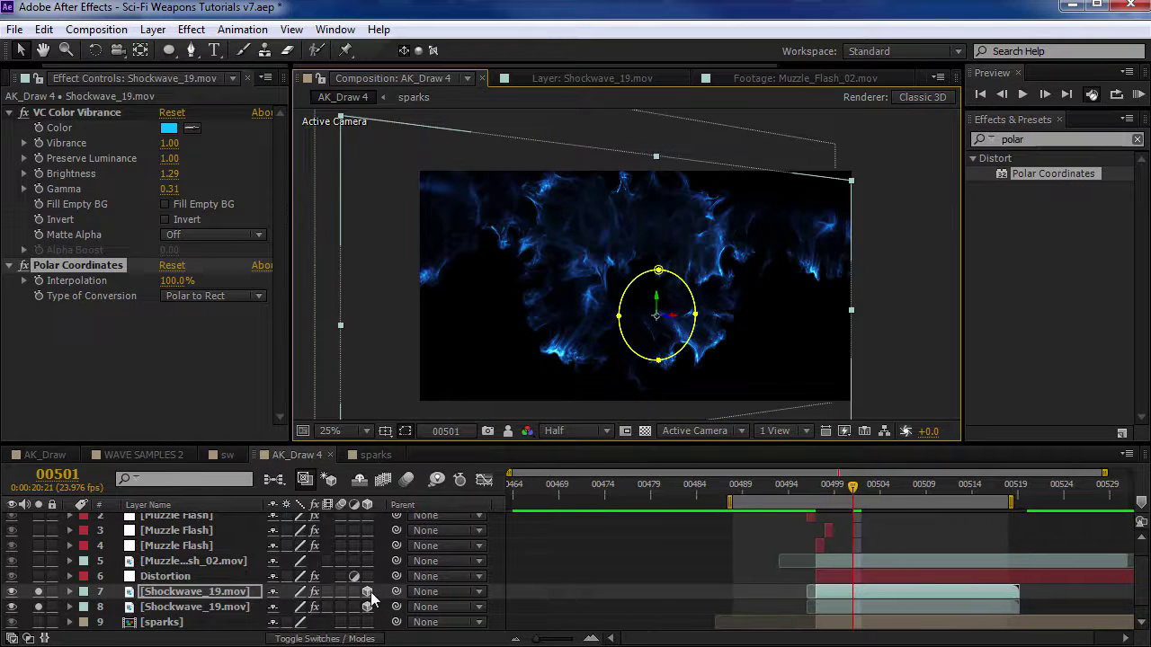
click(367, 591)
drag(939, 157, 795, 236)
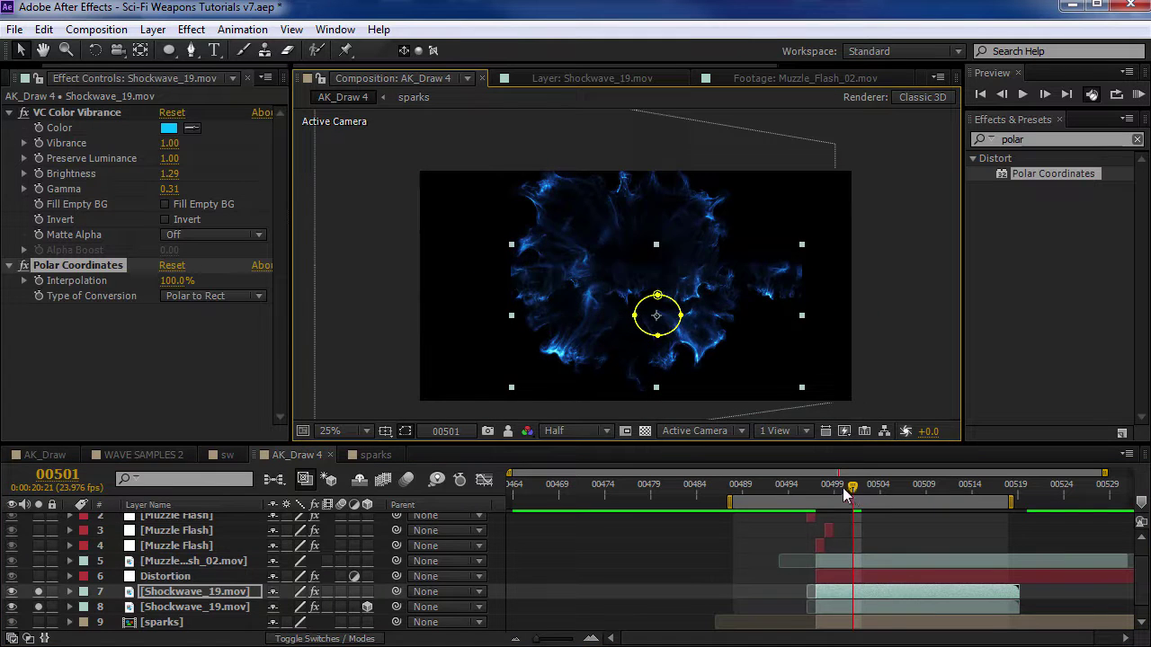
drag(843, 488, 817, 488)
drag(615, 268, 739, 287)
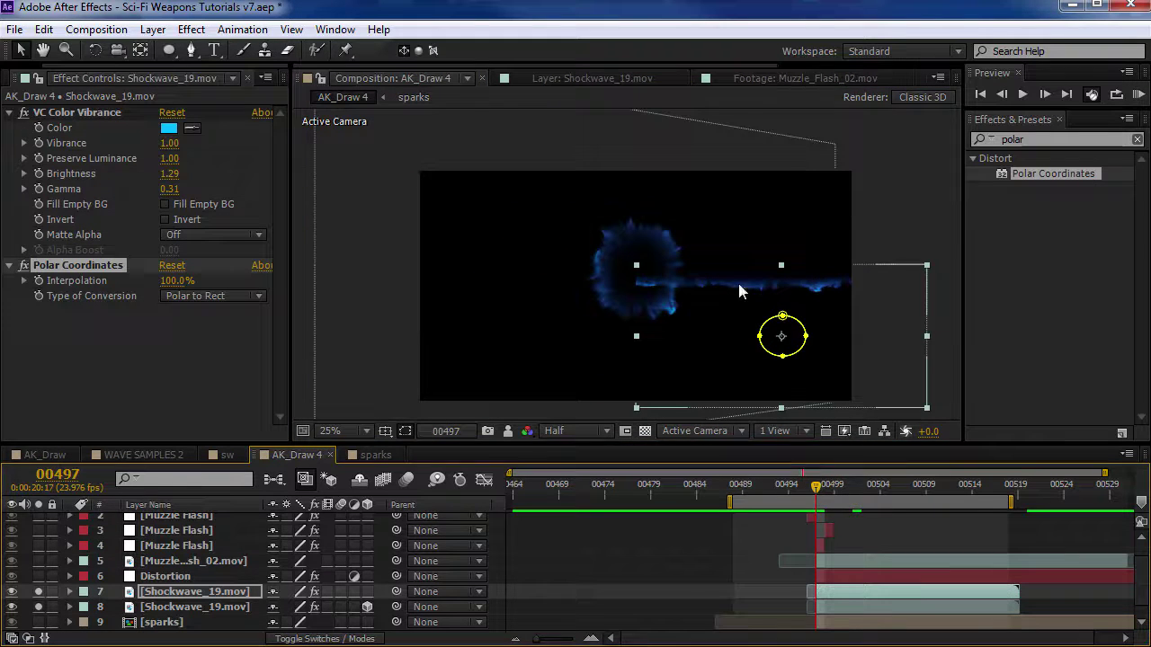
- Unsolo the shockwaves, raise the streak's VC Color Vibrance gamma to 0.69, and preview it in the shot
click(40, 606)
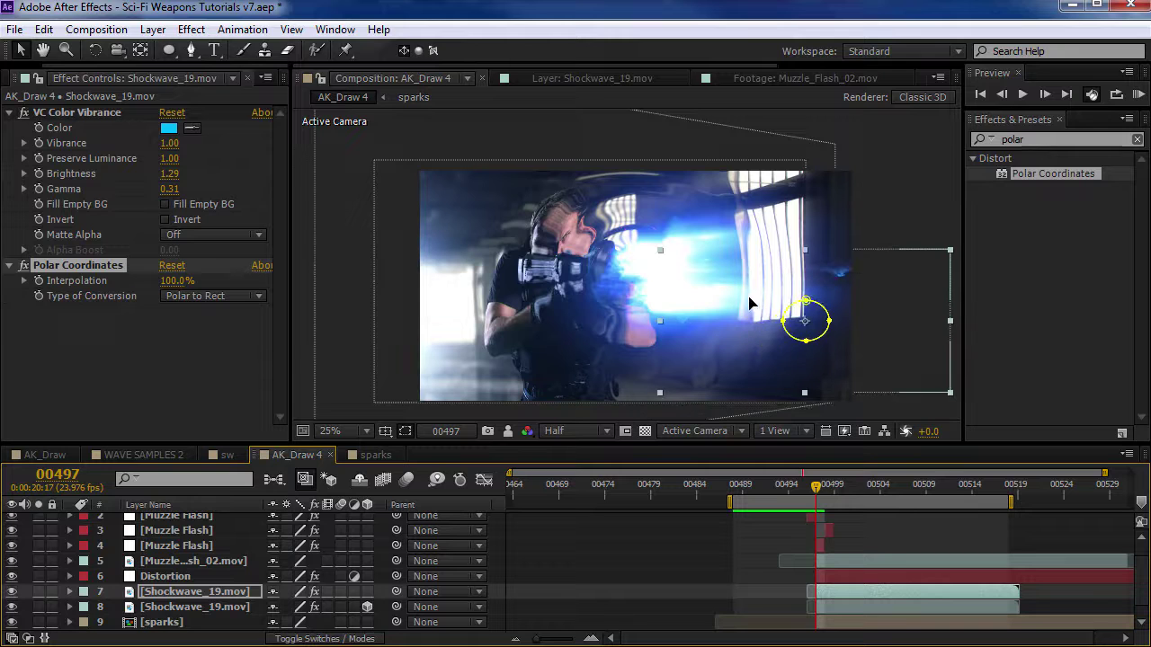
key(space)
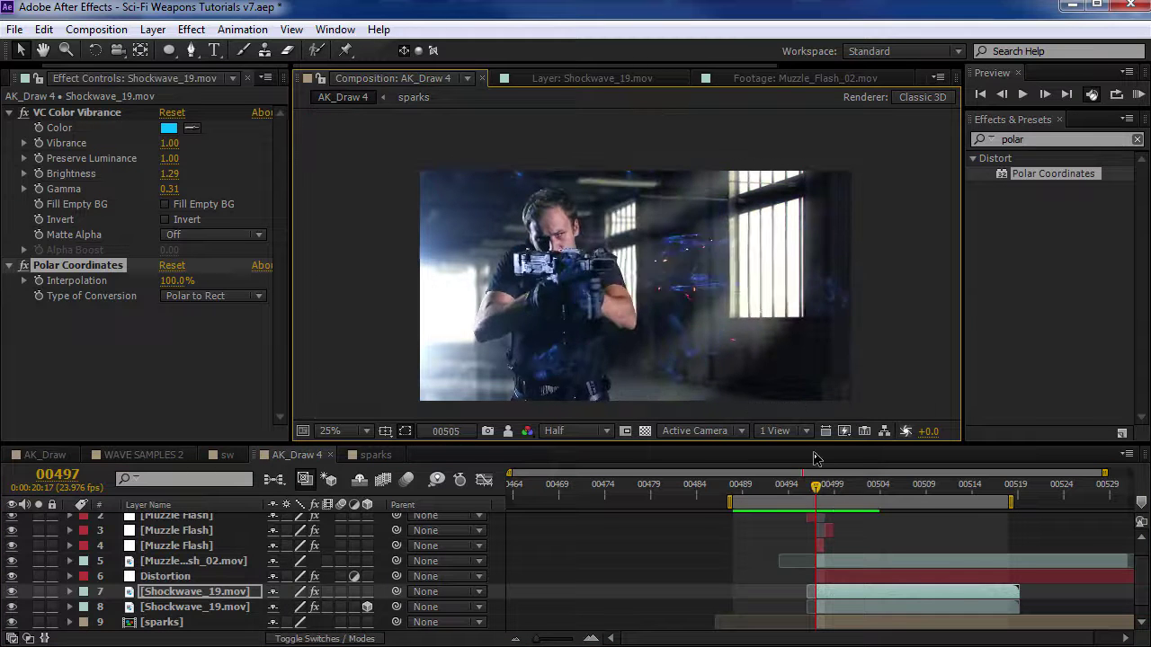
key(space)
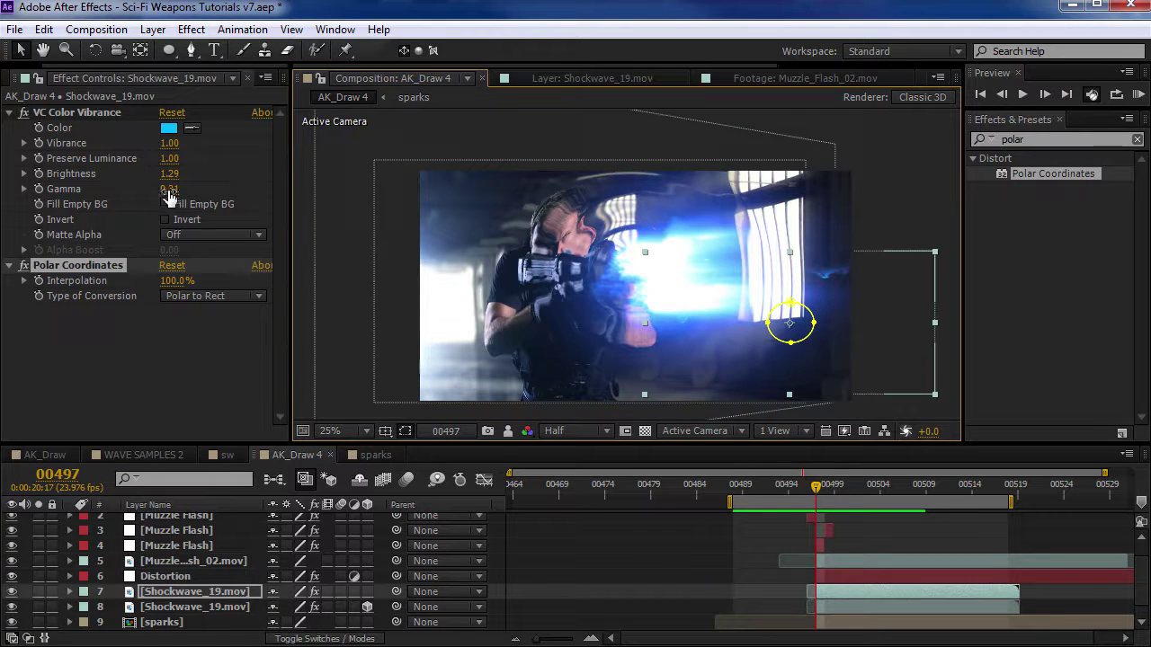
drag(168, 192, 202, 185)
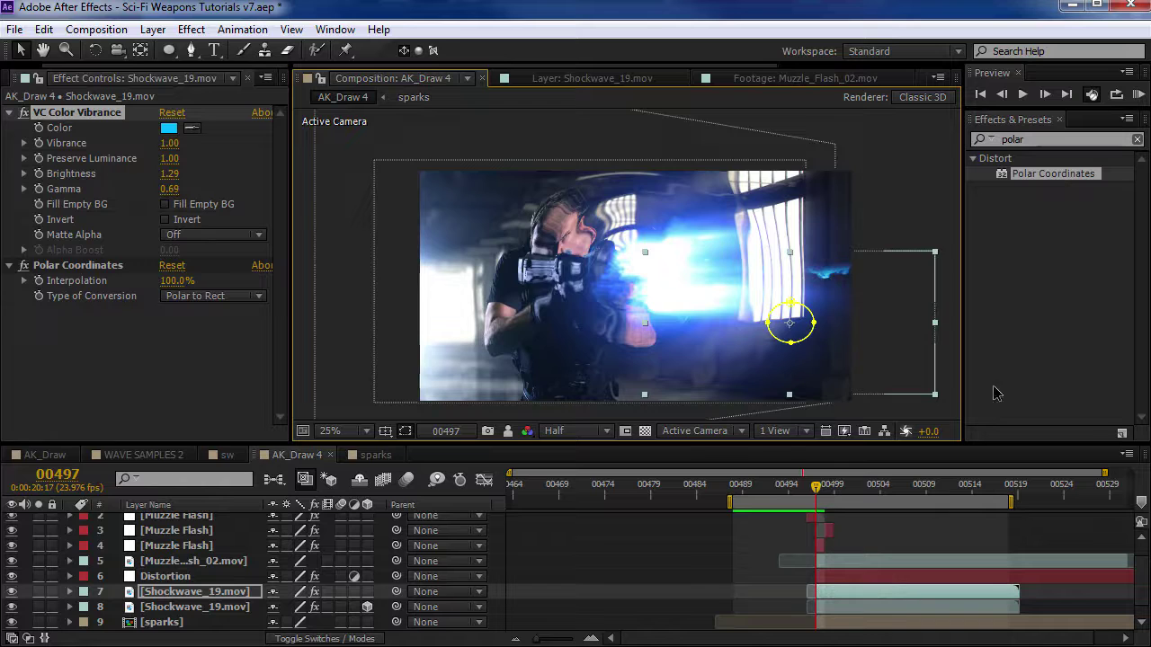
key(space)
key(space)
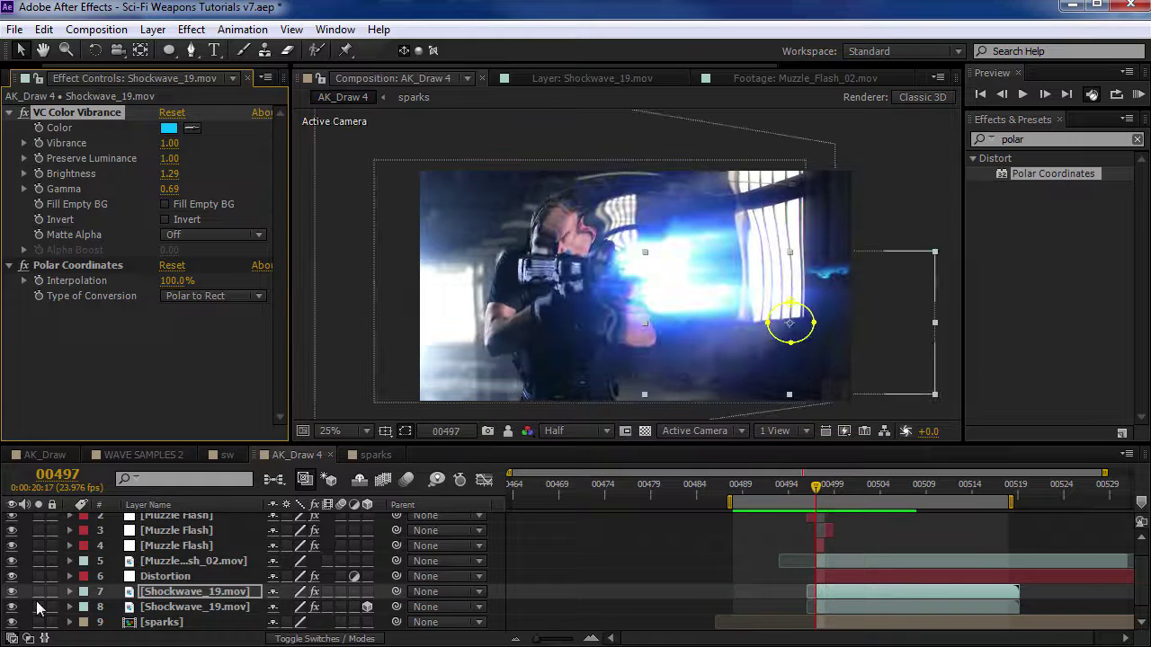
- Solo the streak layer and make it wider and flatter, checking its shape at frame 503
click(38, 591)
drag(935, 394, 964, 380)
key(space)
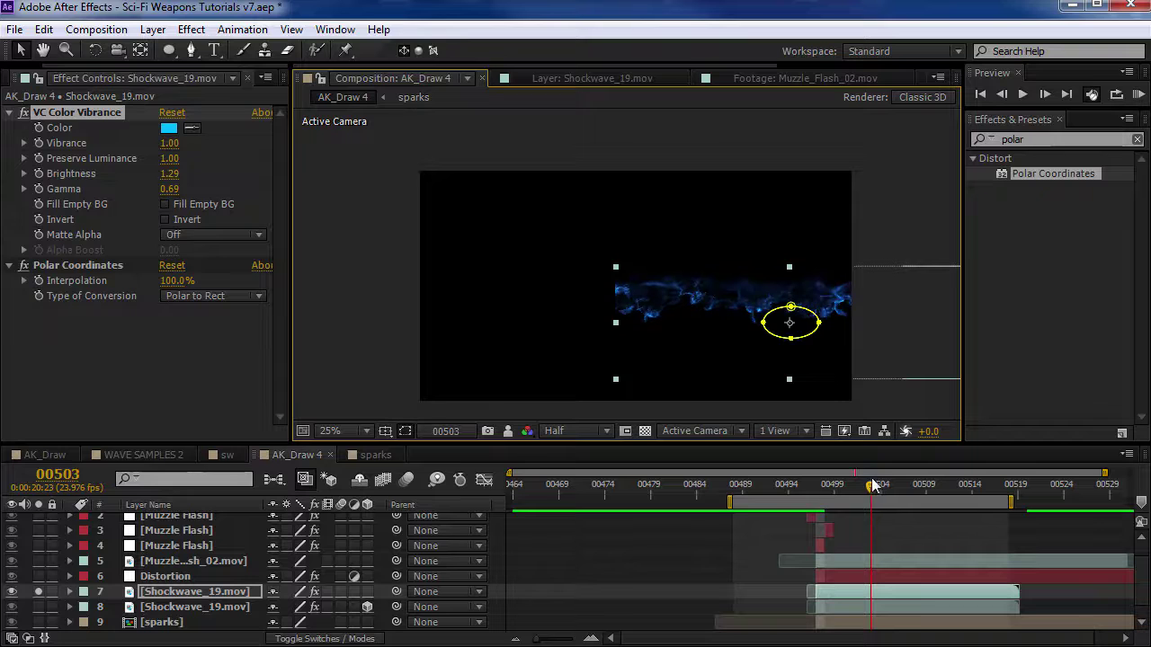
- Duplicate the streak, rotate the copy upside down and position it above the original, and preview both in the shot
key(ctrl+d)
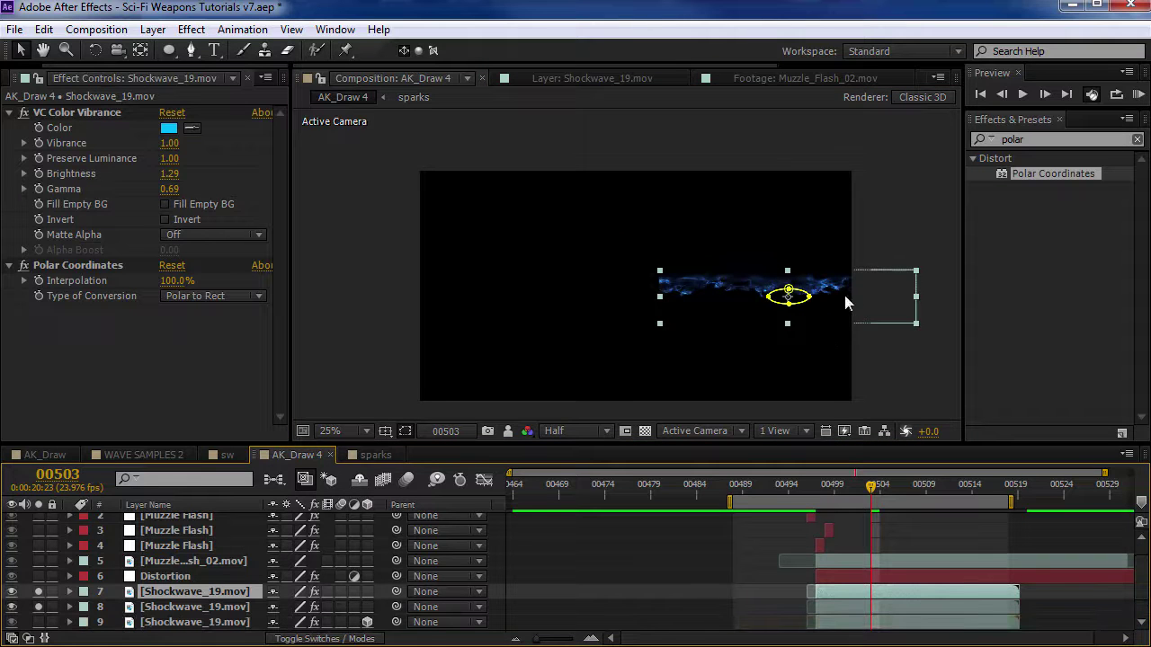
drag(914, 297, 835, 298)
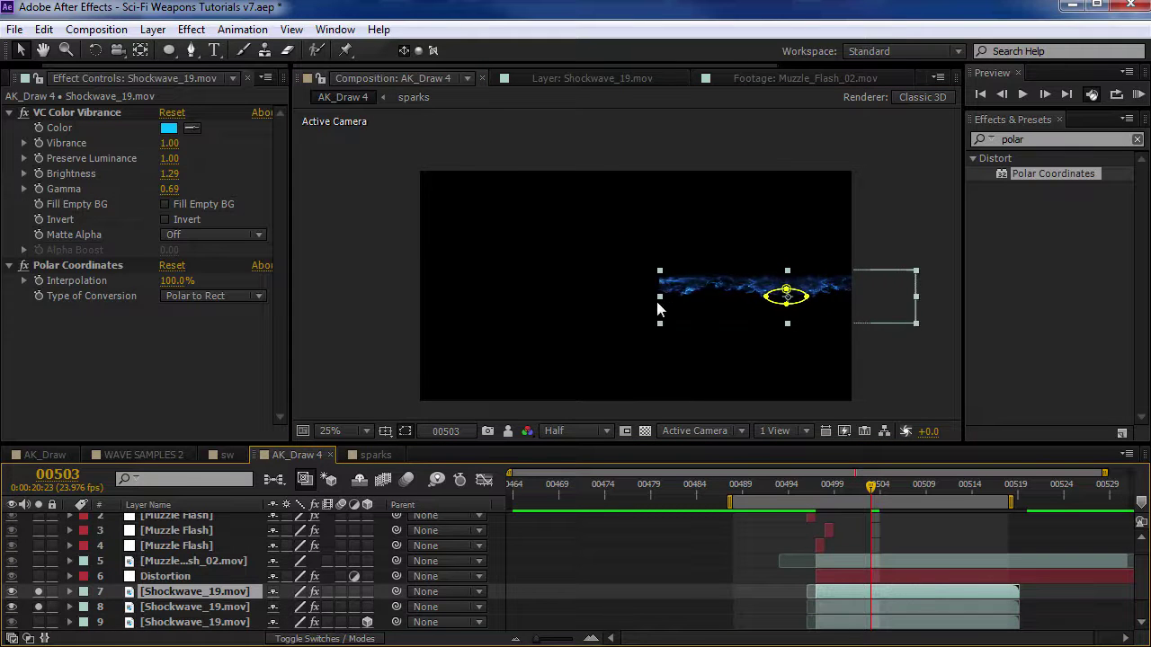
key(w)
scroll(670, 298, up, 2)
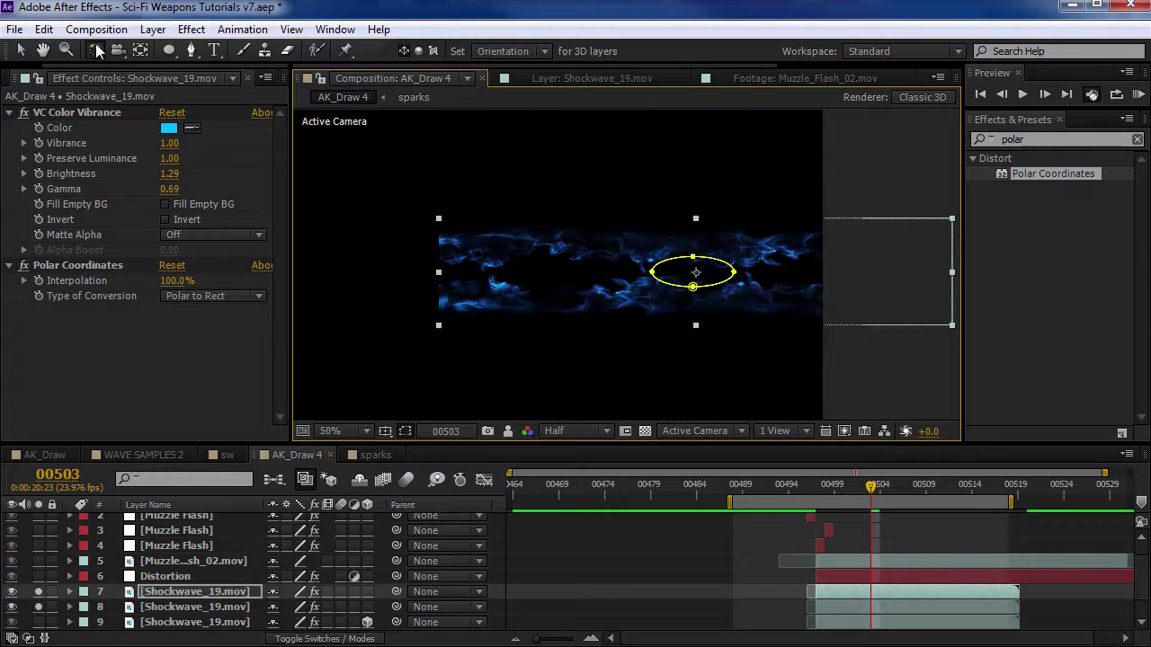
drag(751, 306, 692, 309)
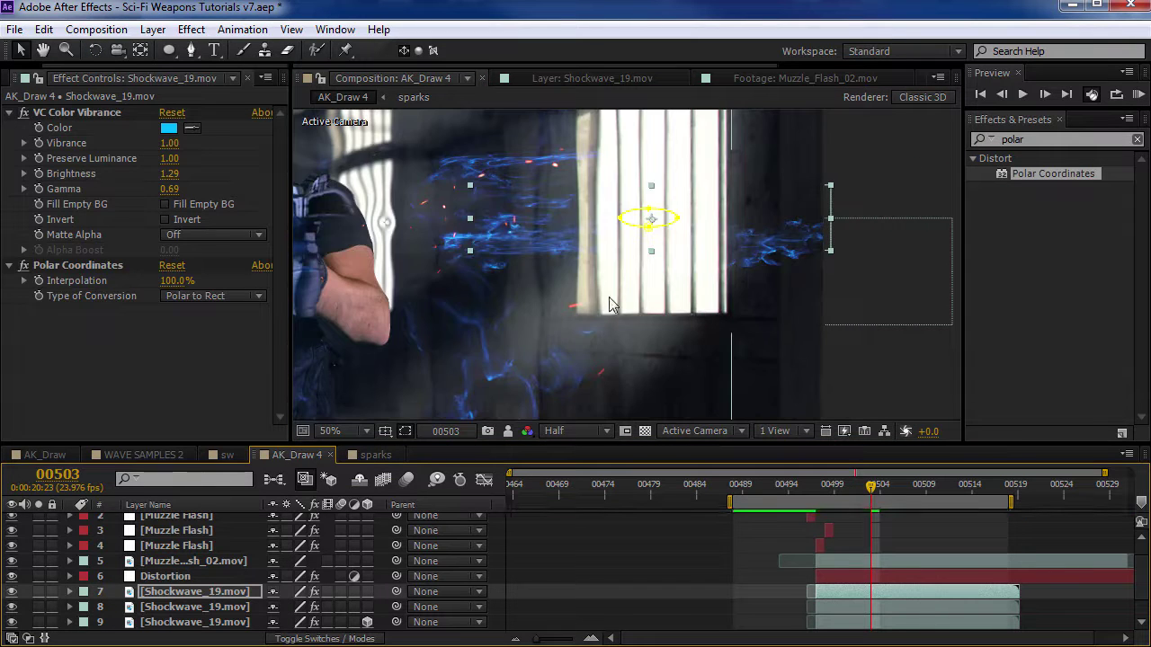
scroll(609, 304, down, 2)
key(space)
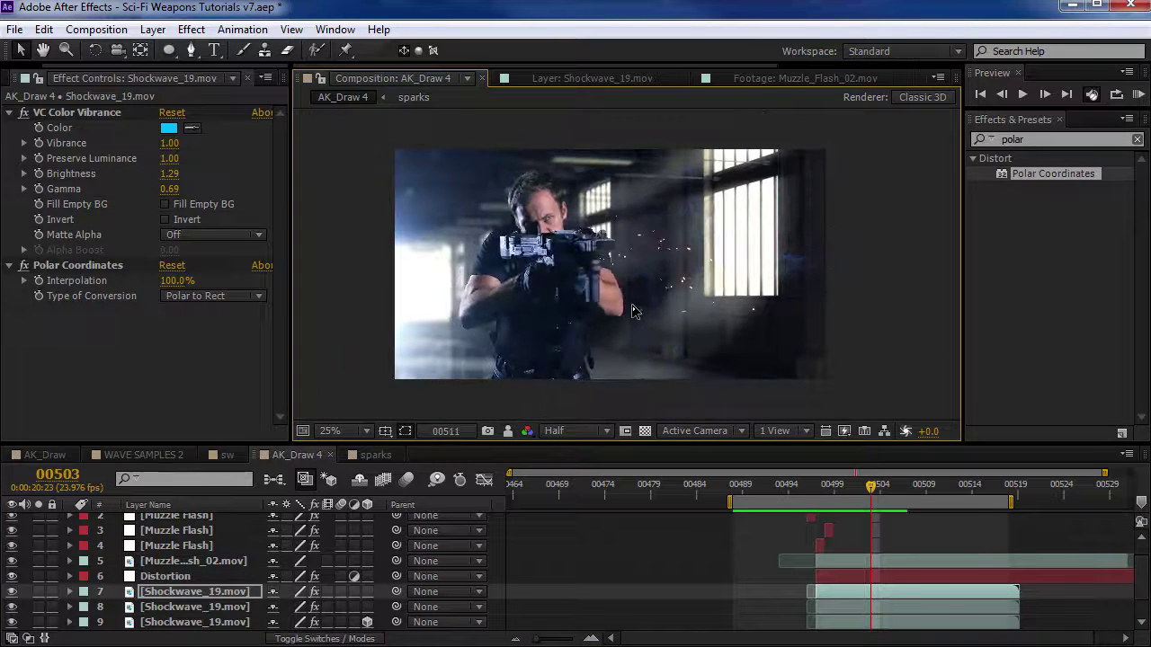
- Slow down both soloed streak layers by raising their time stretch factor above 25
click(632, 305)
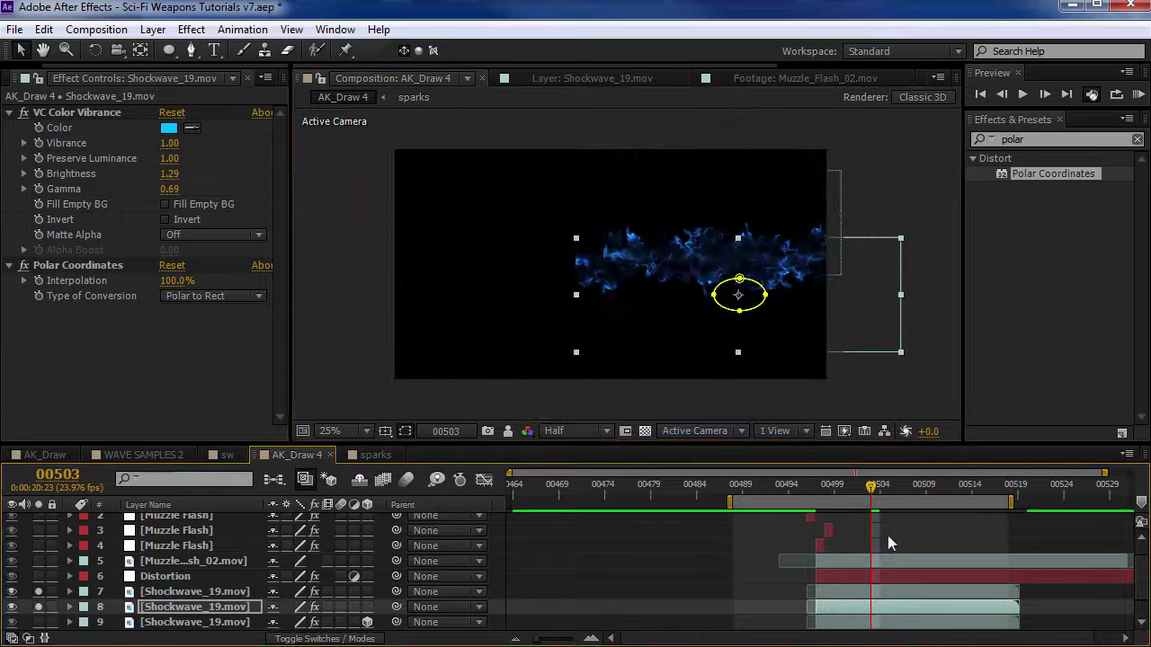
shift+click(845, 597)
right_click(604, 252)
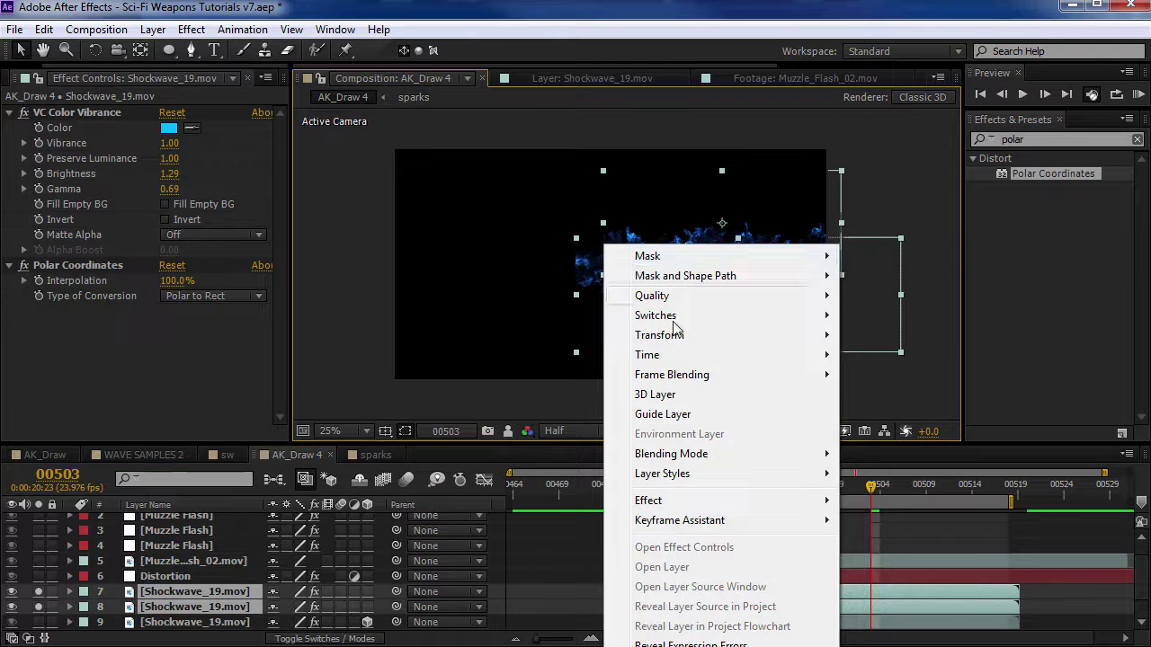
mouse_move(719, 355)
click(890, 396)
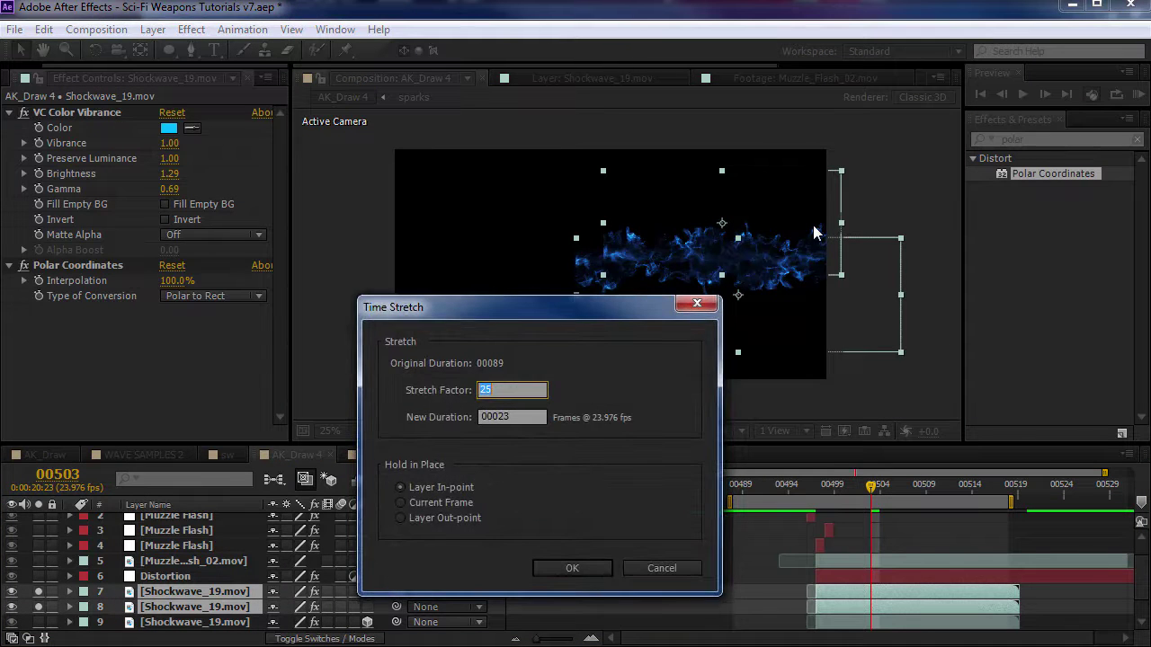
key(Return)
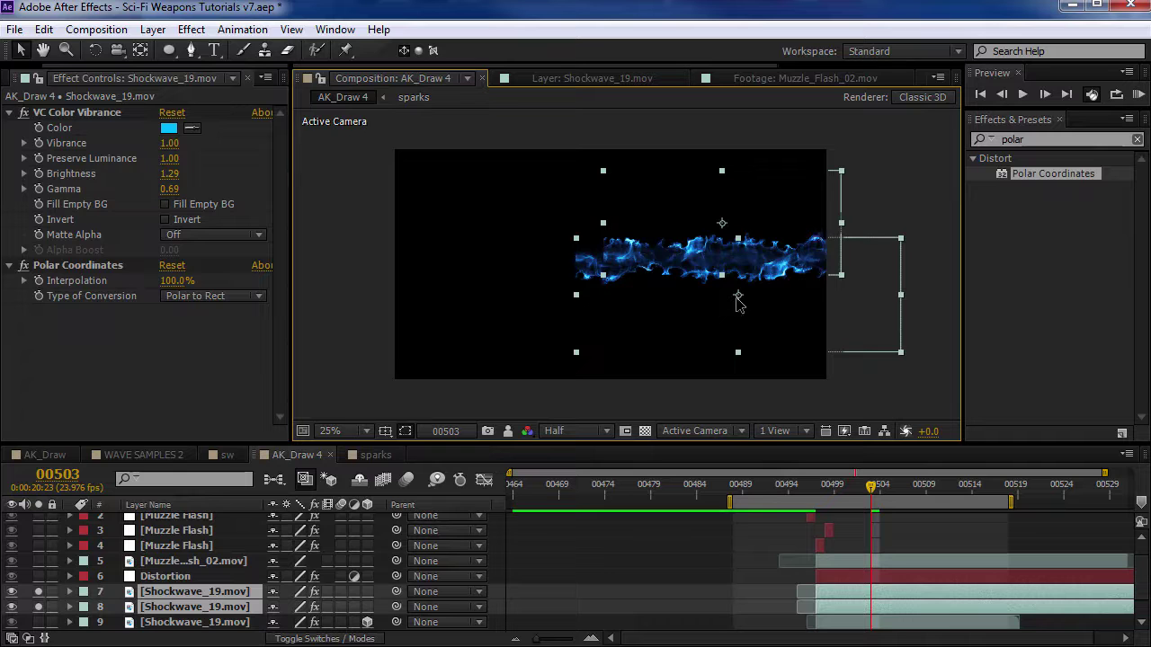
- Unsolo both streak layers and preview the full blast composite
drag(38, 591, 38, 608)
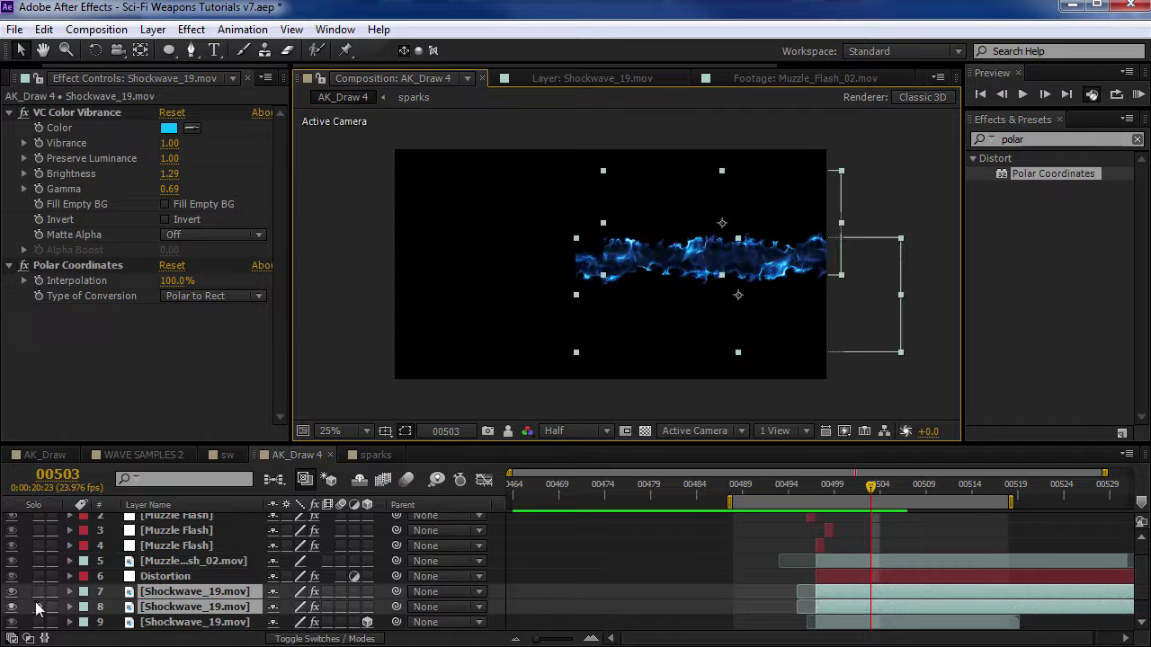
key(space)
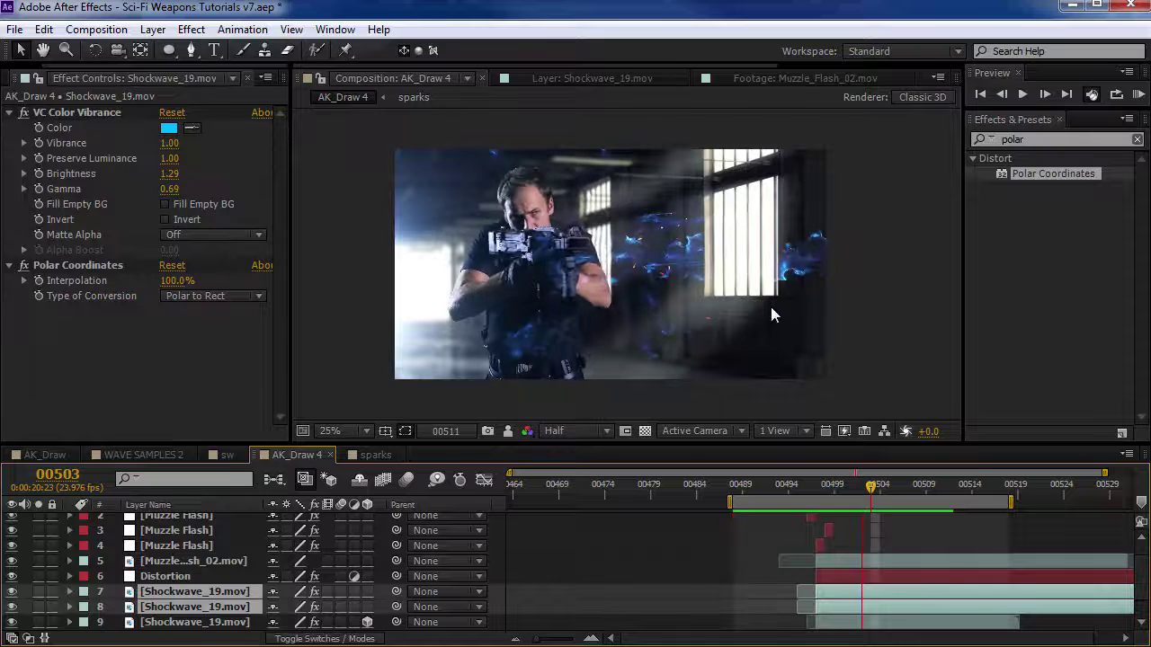
key(space)
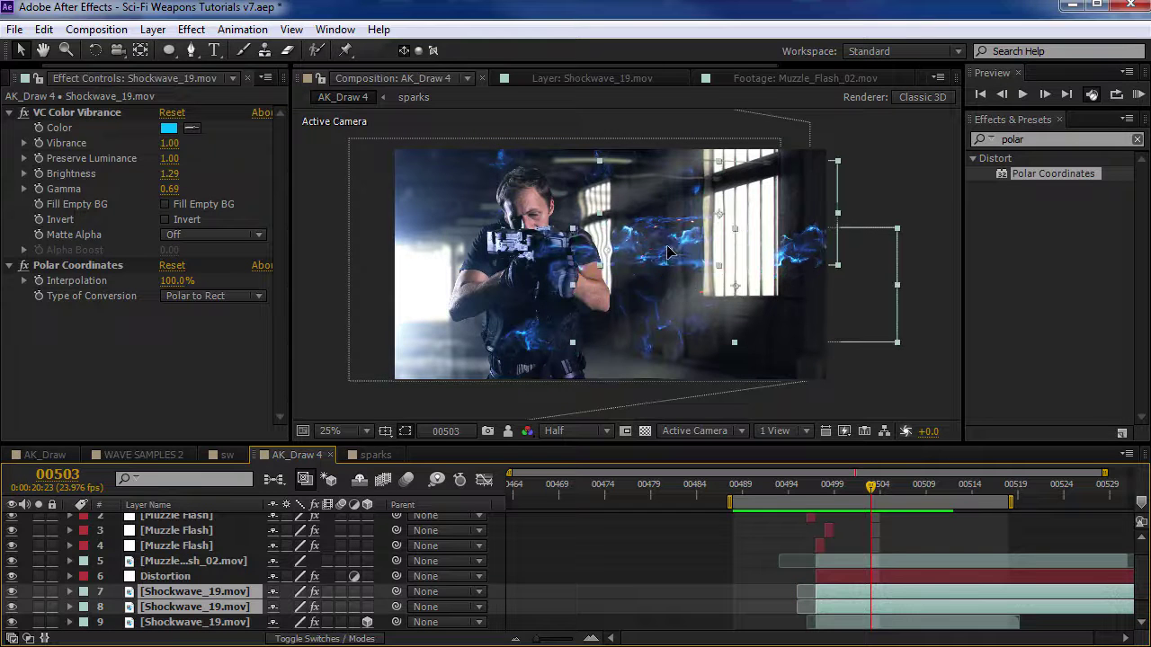
key(space)
key(space)
key(space)
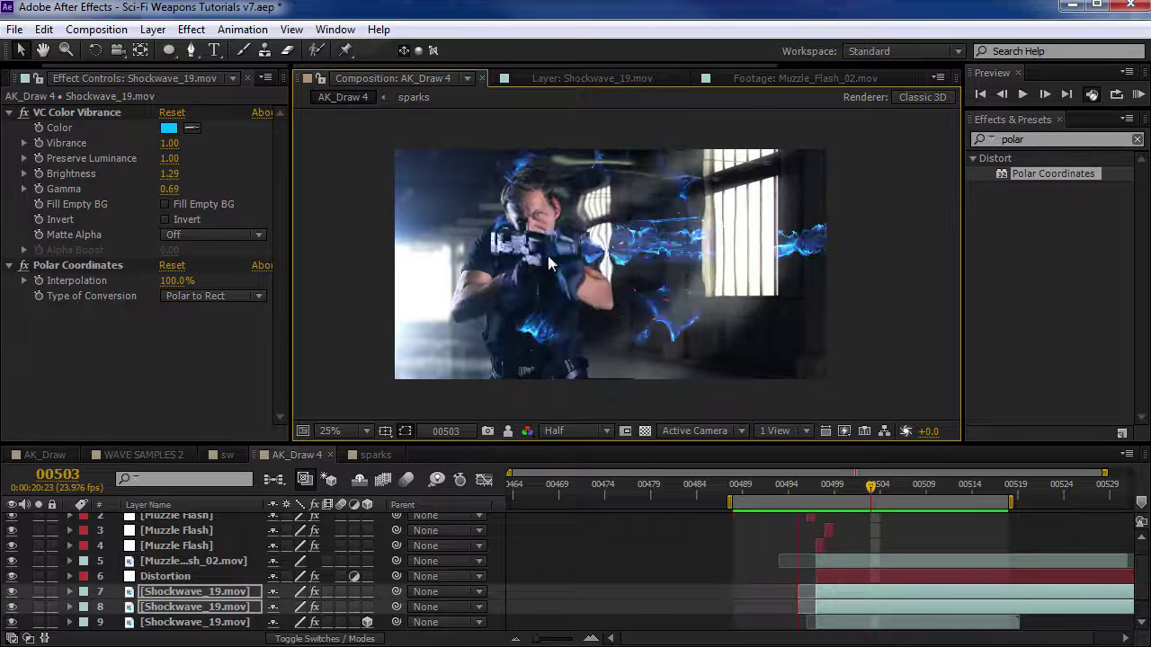
- Nudge the two selected Shockwave_19 streak layers slightly down and right, preview them, and delete both
key(space)
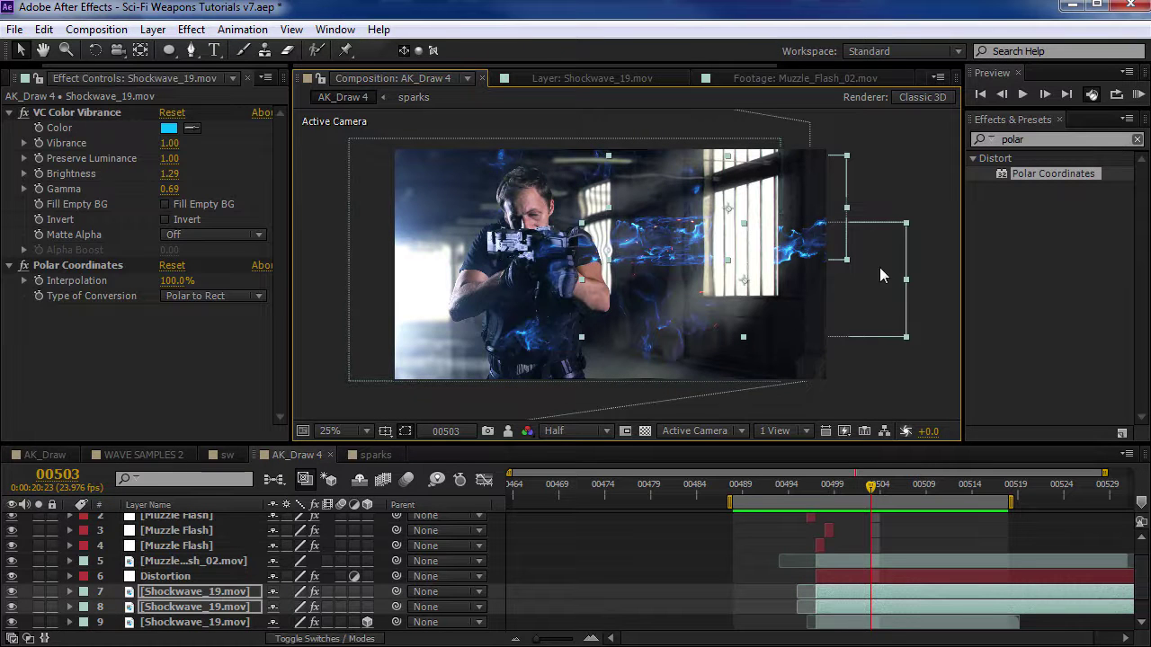
key(v)
drag(818, 276, 820, 280)
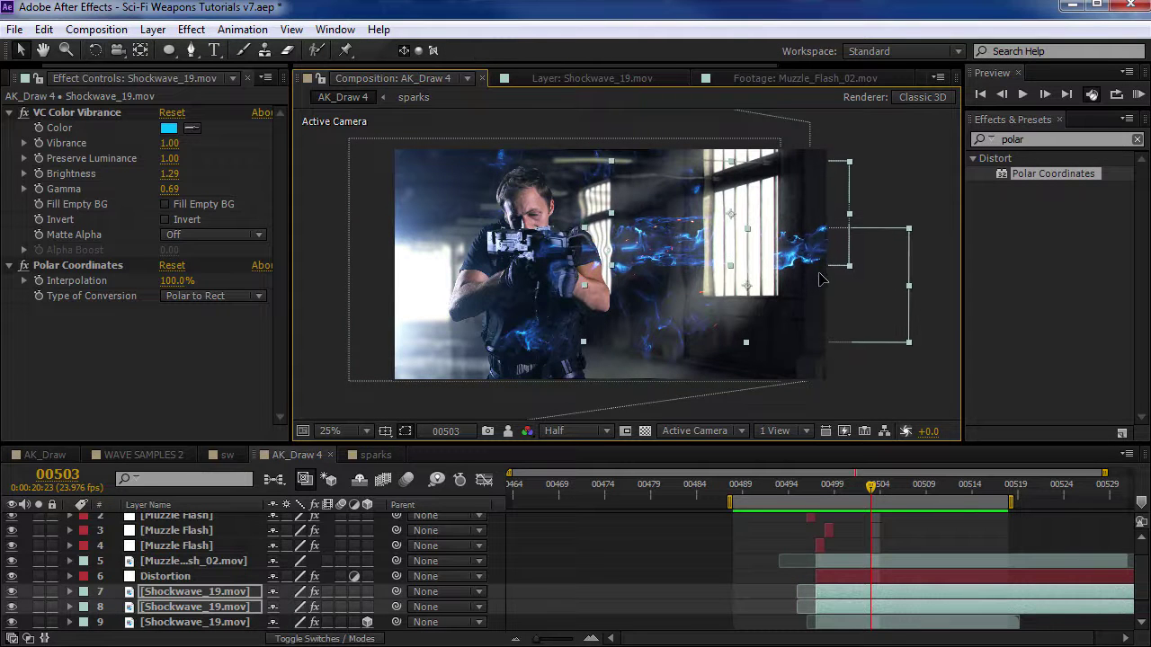
key(space)
key(Delete)
- Scrub the WAVE SAMPLES 2 reference to its green energy blast, and compare it with the AK_Draw 4 preview around frame 502
click(137, 454)
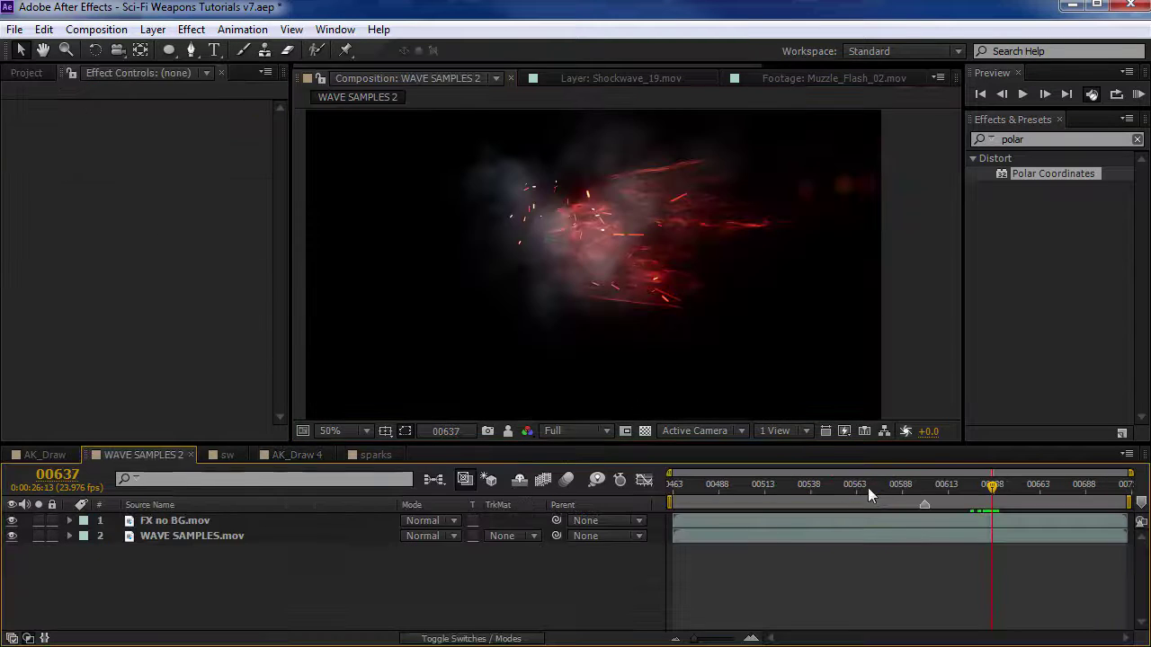
drag(940, 495, 1100, 487)
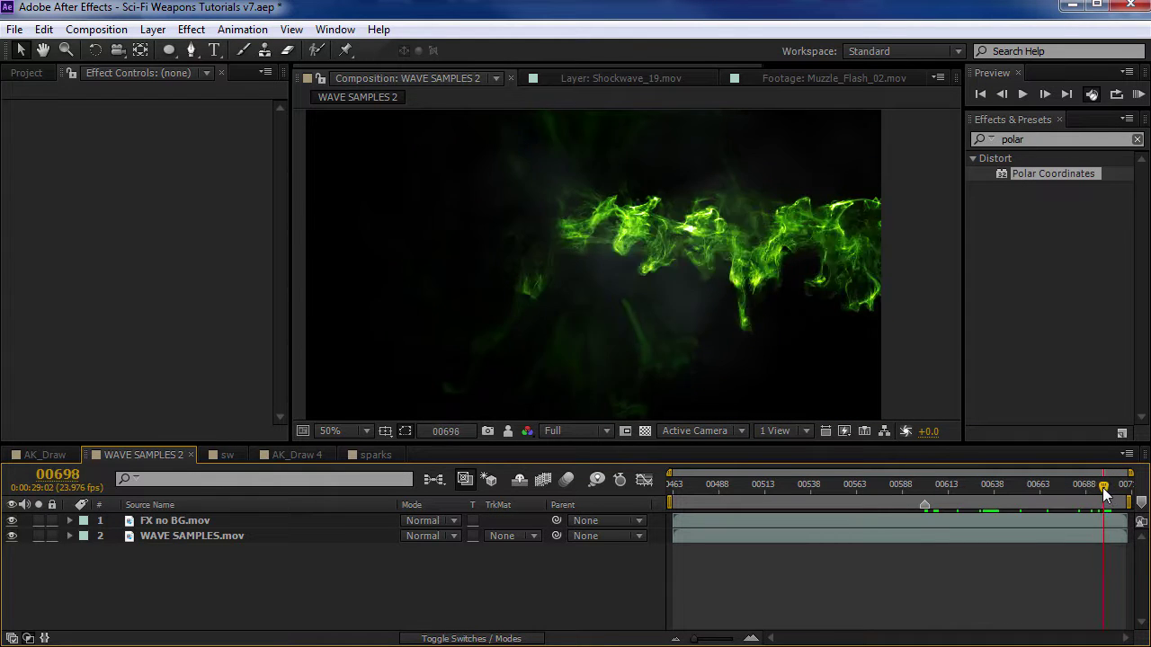
drag(1113, 493, 1108, 491)
click(297, 454)
mouse_move(859, 488)
mouse_down()
mouse_move(920, 487)
mouse_move(779, 488)
mouse_move(912, 487)
mouse_move(861, 487)
mouse_up()
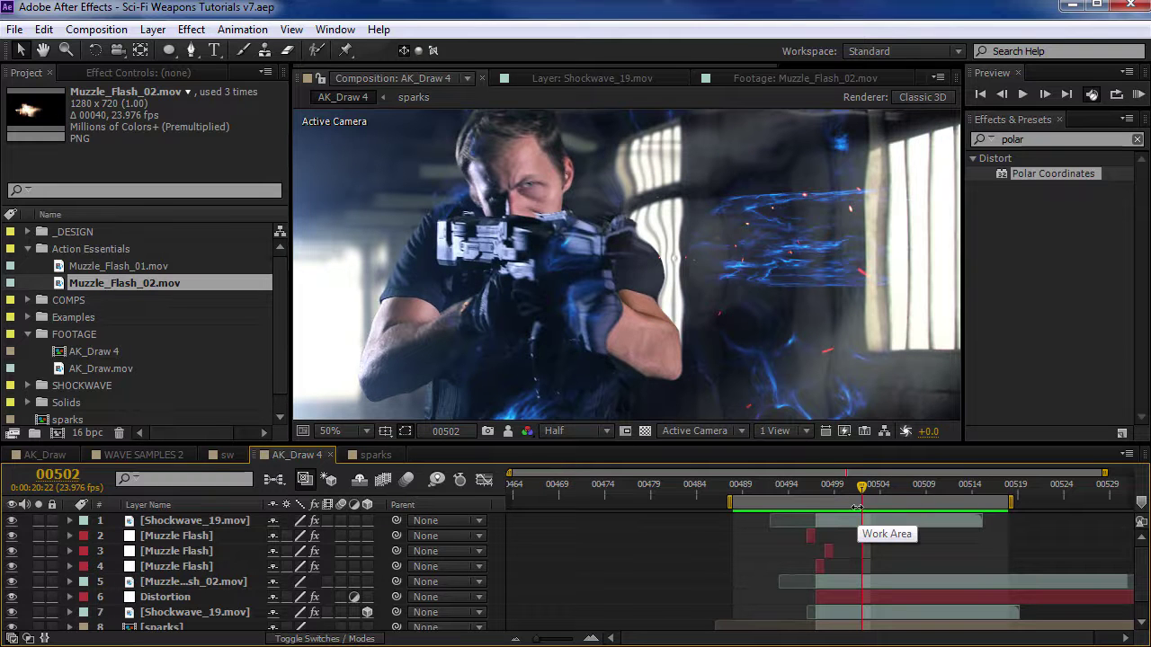
key(space)
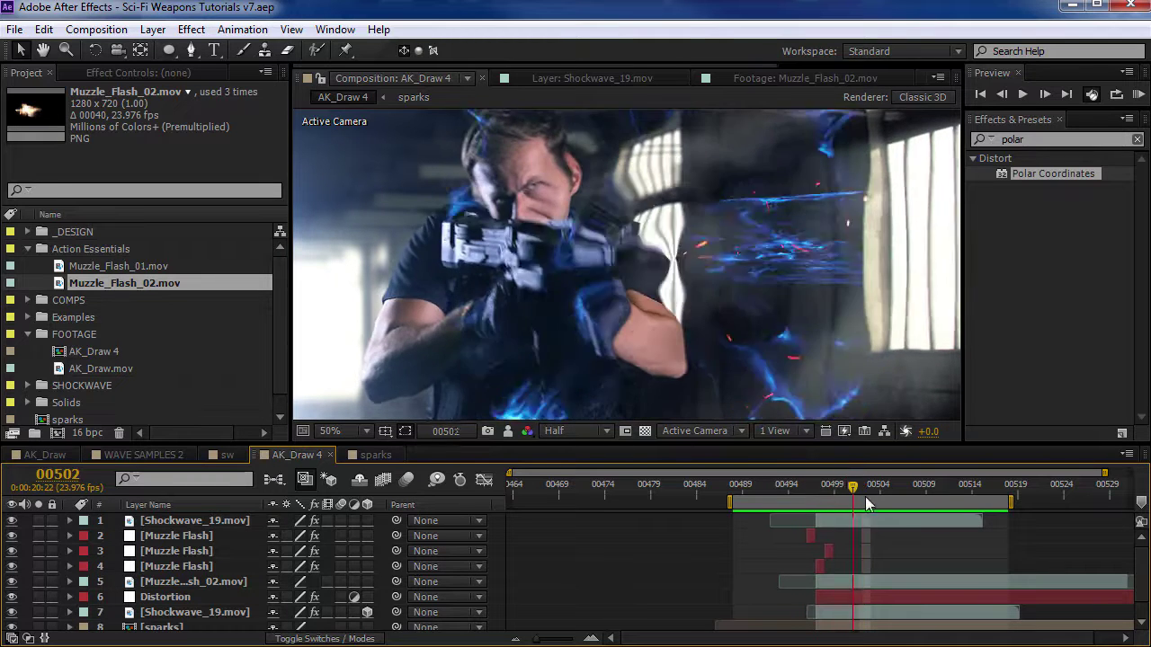
- Examine the blue plasma tube blast in the WAVE SAMPLES 2 reference around frame 572
click(136, 454)
click(914, 490)
drag(913, 492, 870, 500)
key(space)
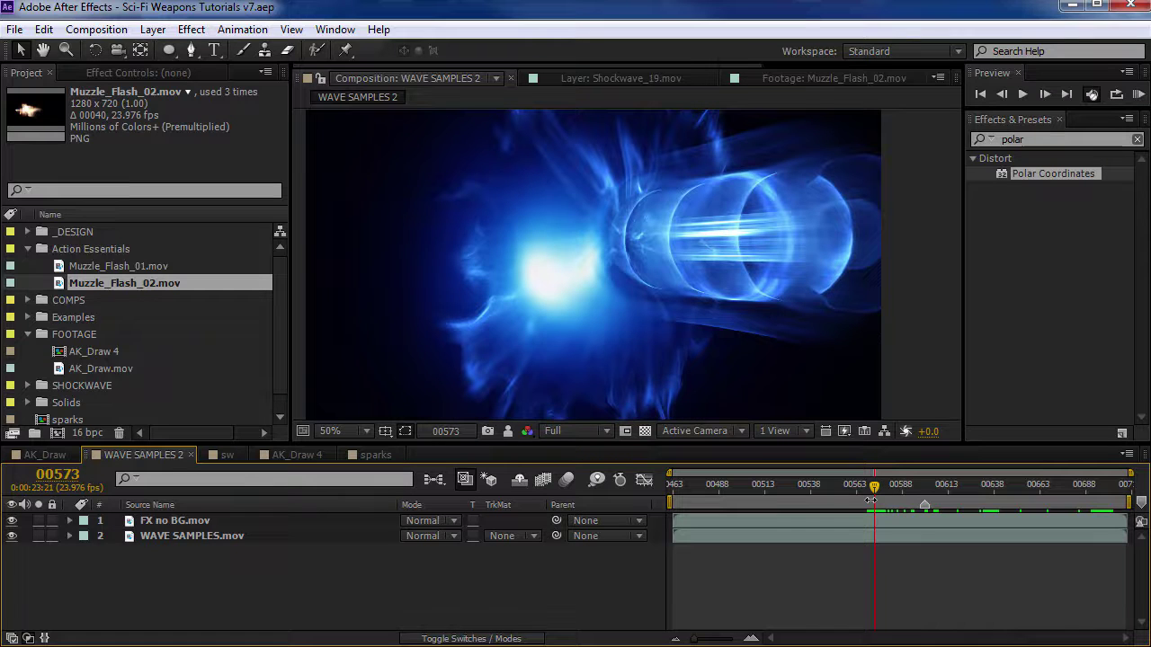
click(872, 484)
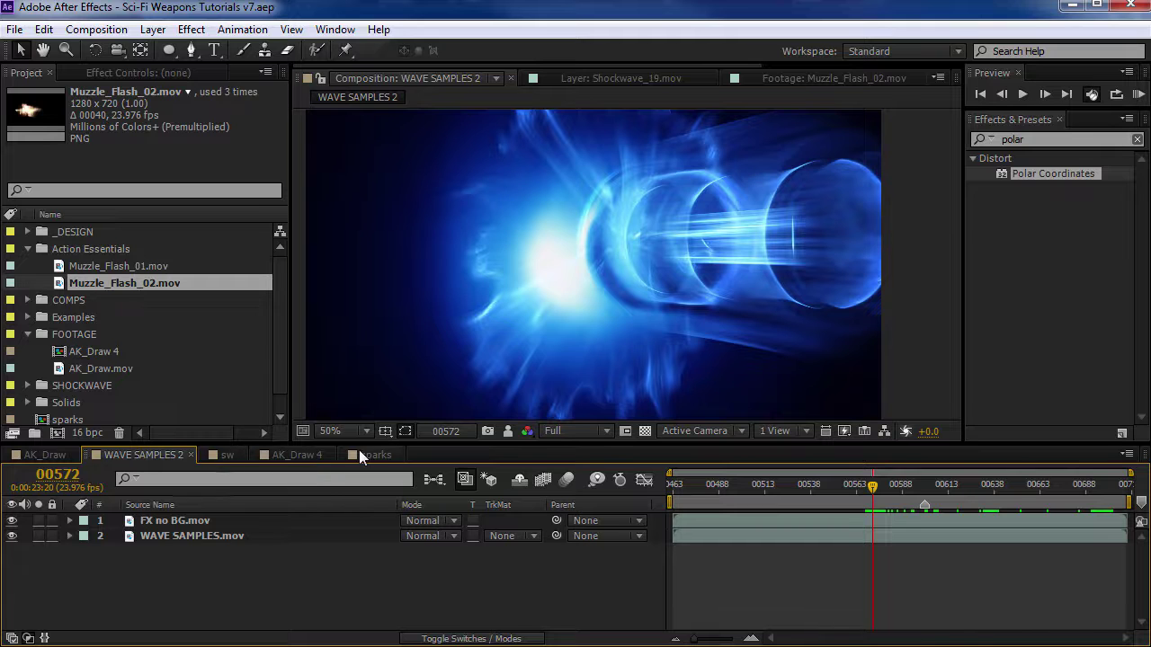
- Go to frame 499 in AK_Draw 4, hide the topmost Shockwave_19 streak layer, and preview the shot without it
click(292, 455)
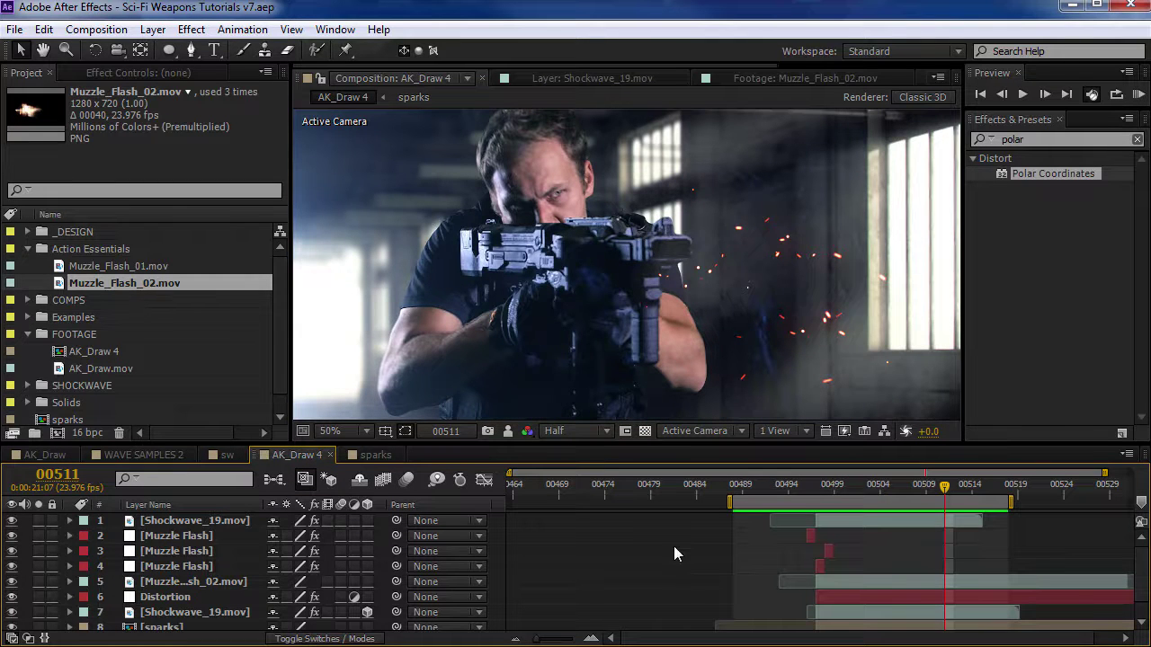
key(space)
mouse_move(835, 490)
mouse_down()
mouse_move(863, 486)
mouse_move(835, 486)
mouse_up()
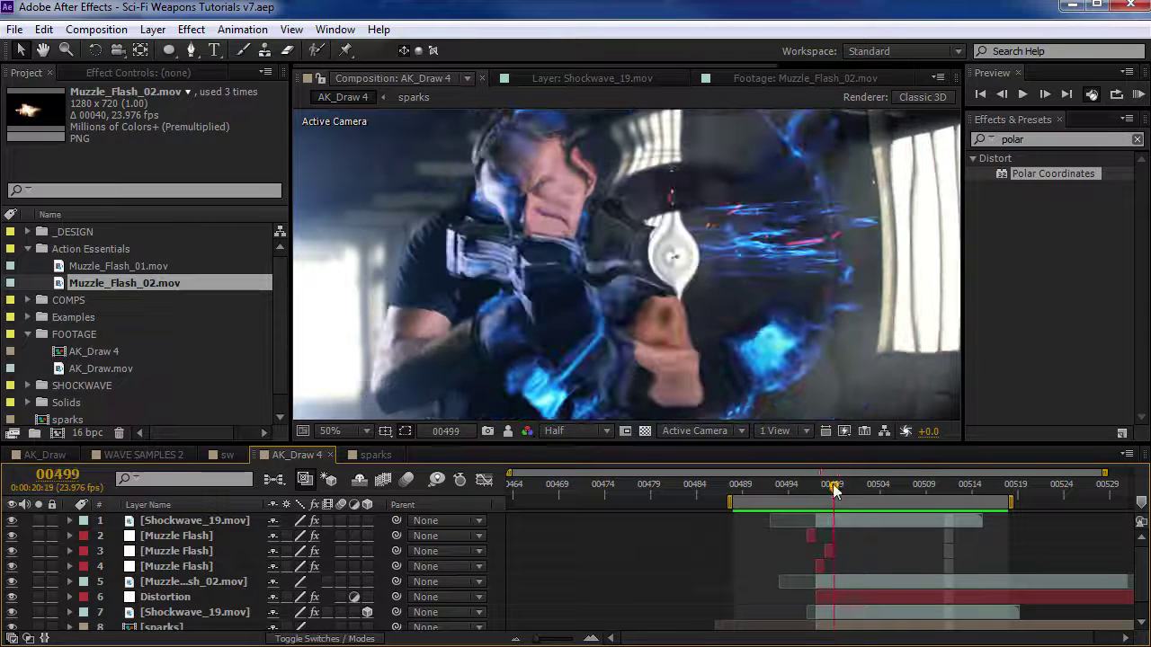
click(12, 522)
key(space)
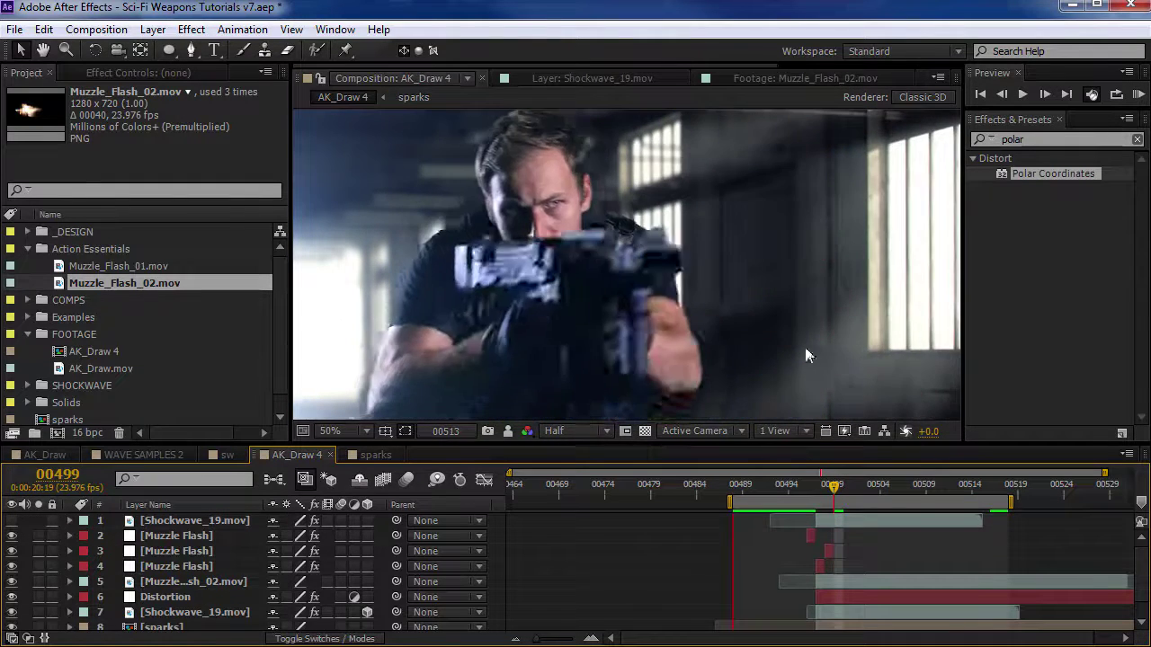
key(space)
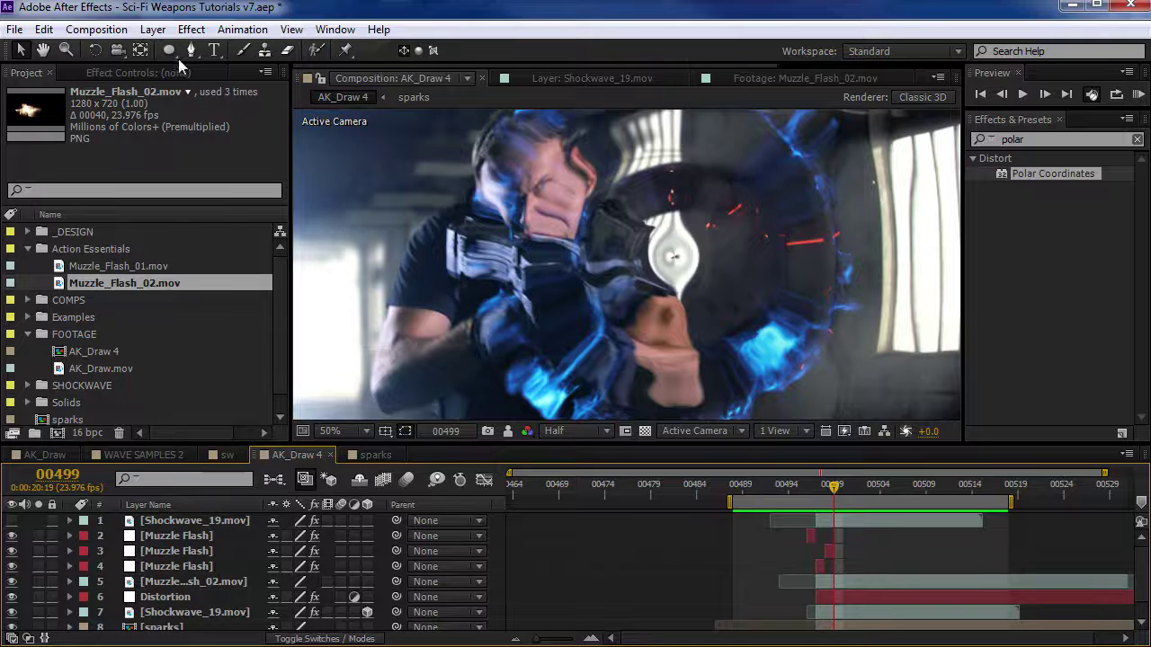
- Create a white 1920 x 1024 px solid layer named Plasma
click(153, 29)
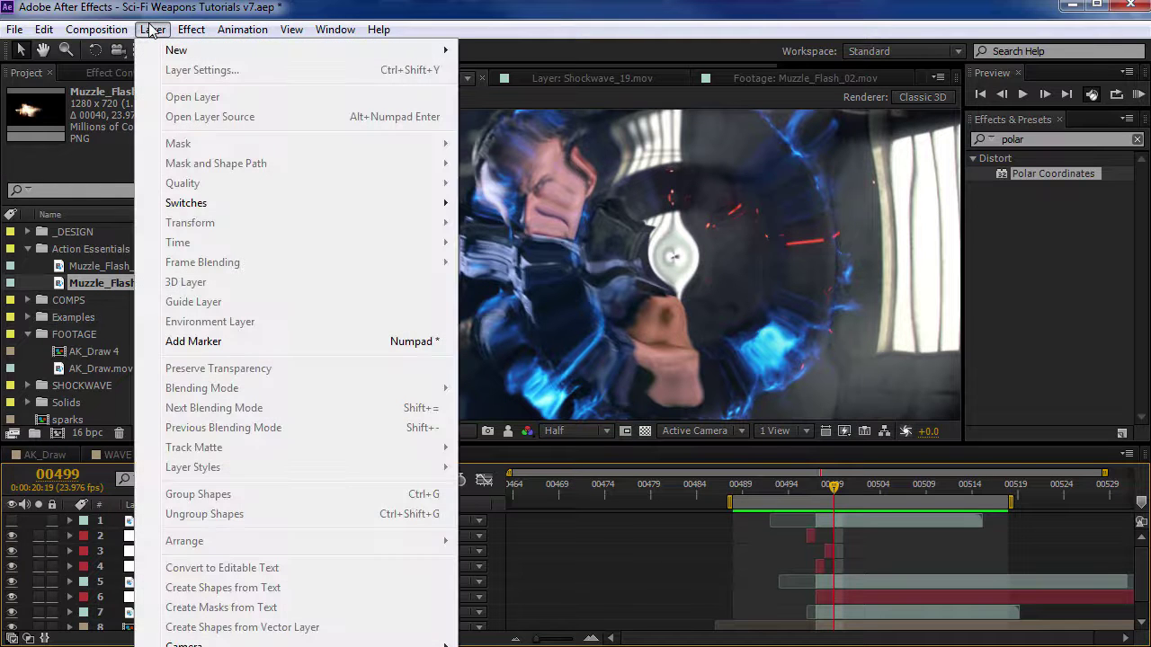
mouse_move(169, 54)
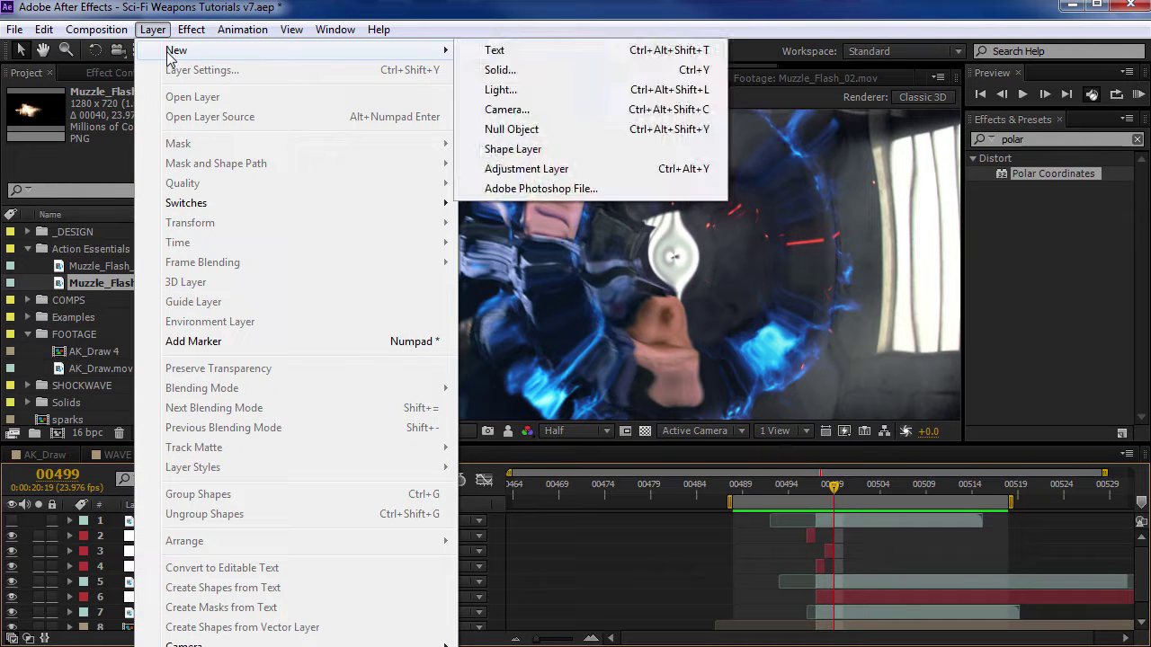
click(494, 70)
text(Plasma)
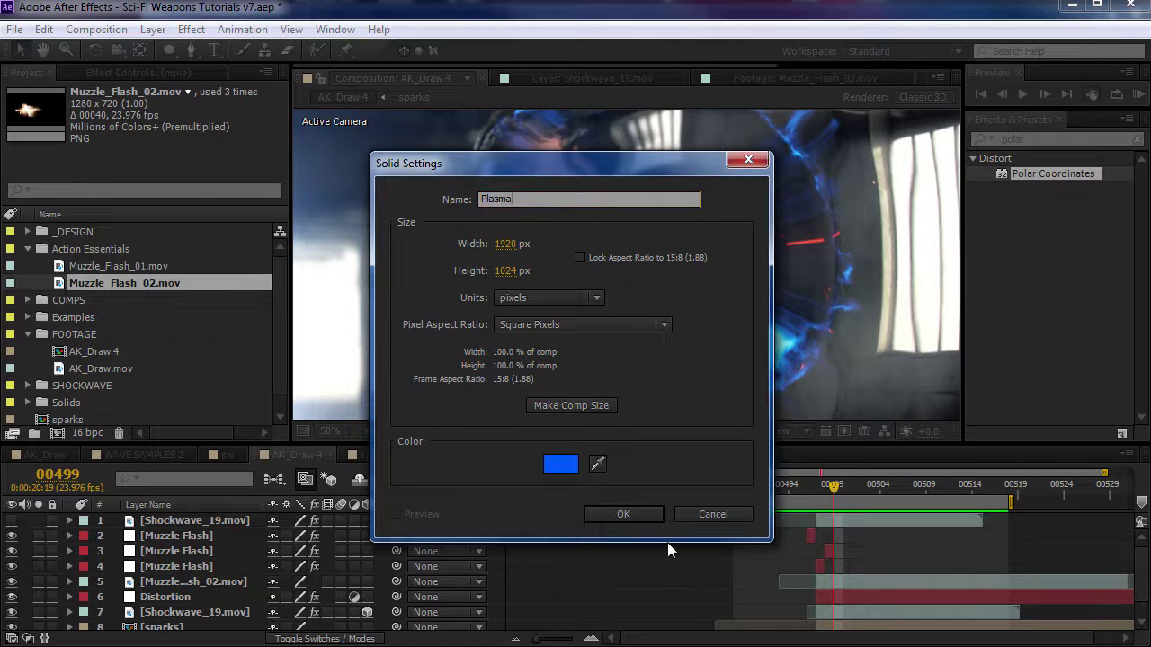
click(560, 463)
text(ffffff)
key(Return)
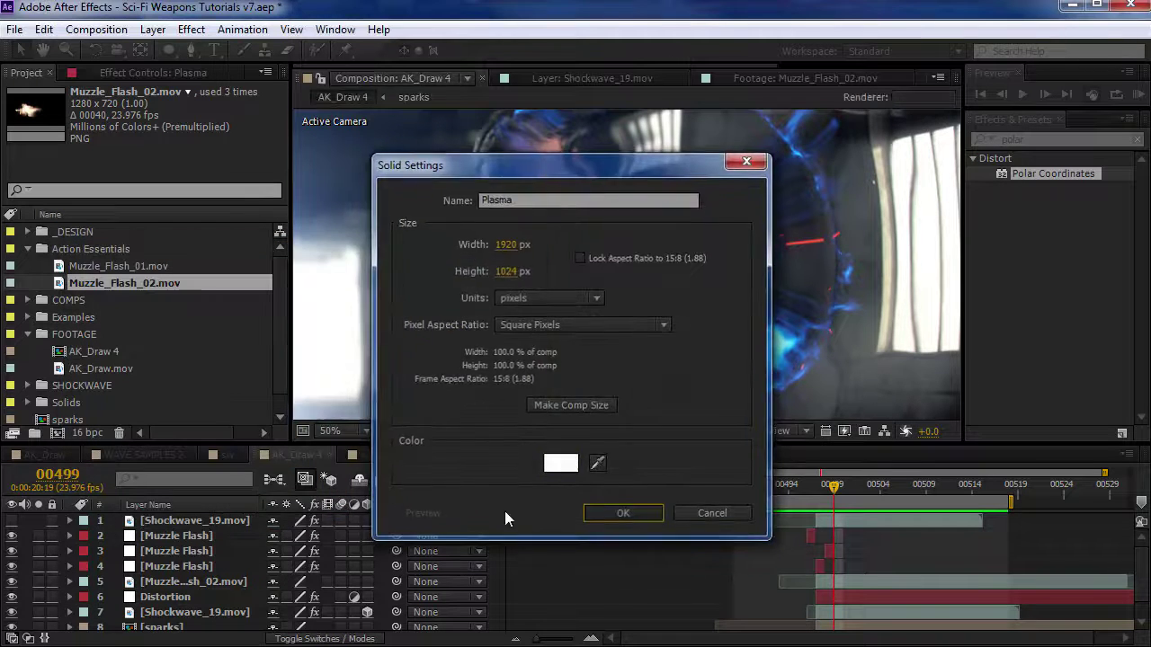
click(623, 513)
- Find the Ramp effect and apply it to the Plasma layer
scroll(488, 355, down, 2)
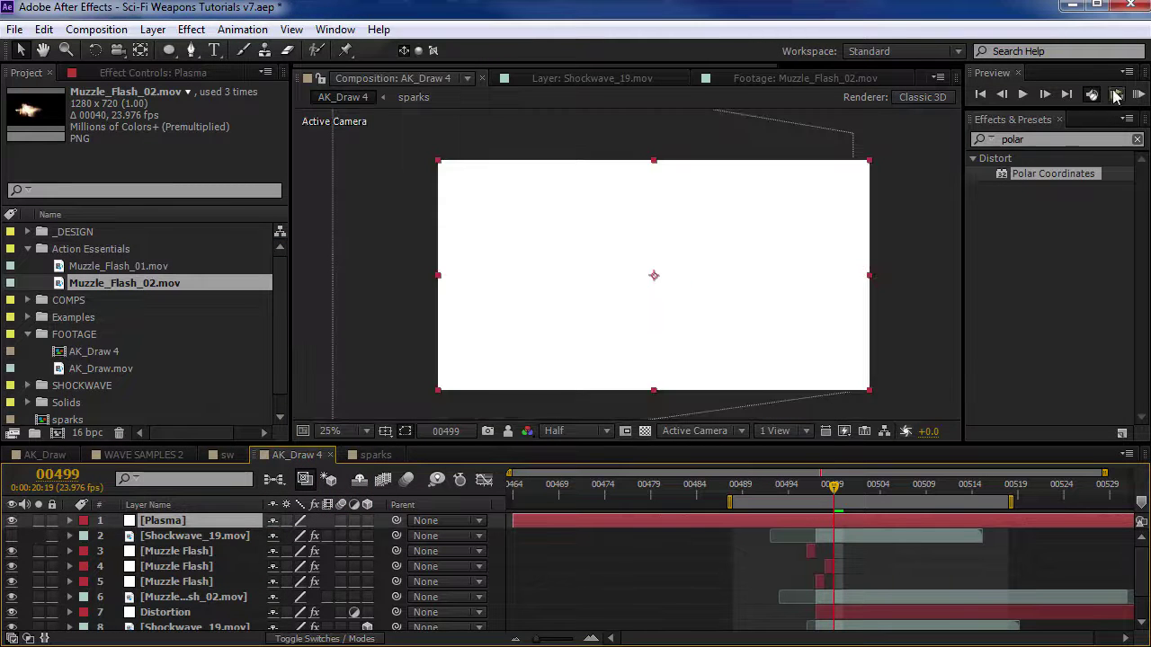
double_click(1052, 139)
key(BackSpace)
text(ramp)
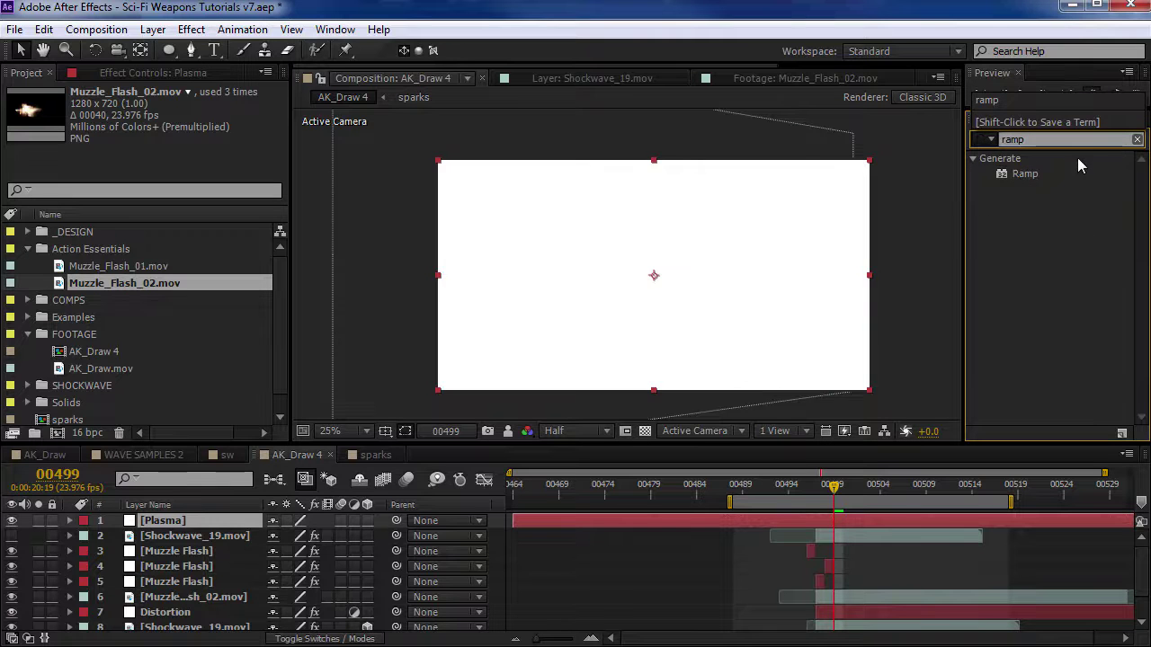
drag(1026, 176, 159, 526)
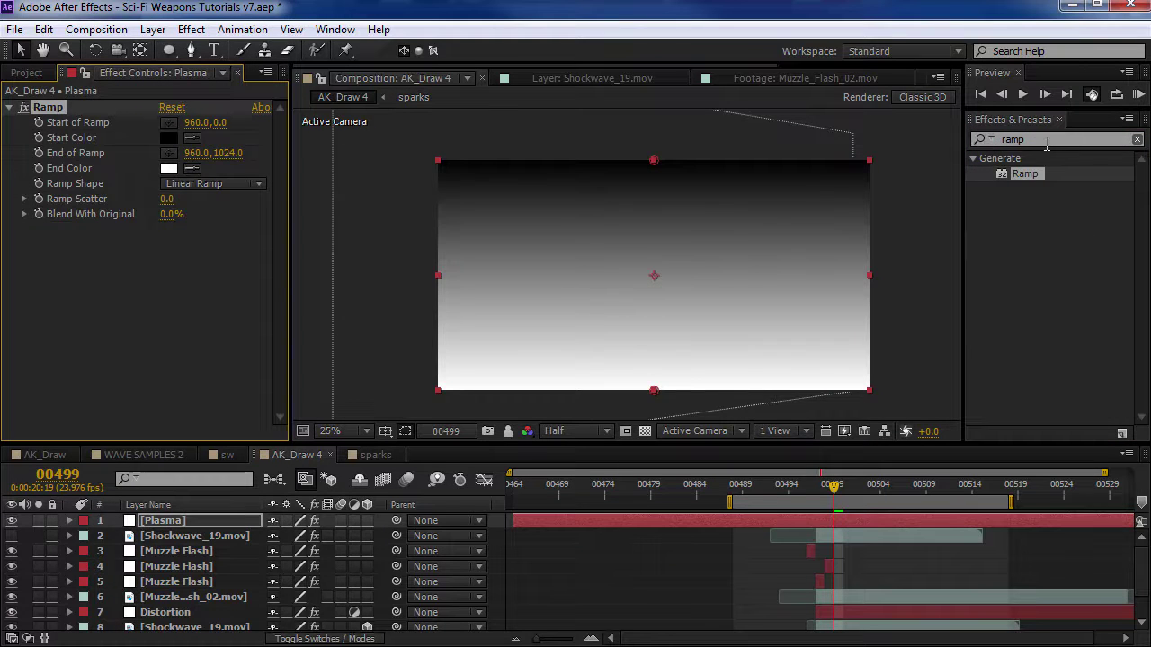
- Apply the Colorama effect to the Plasma layer and set its output cycle preset palette to Ramp Grey
click(1017, 142)
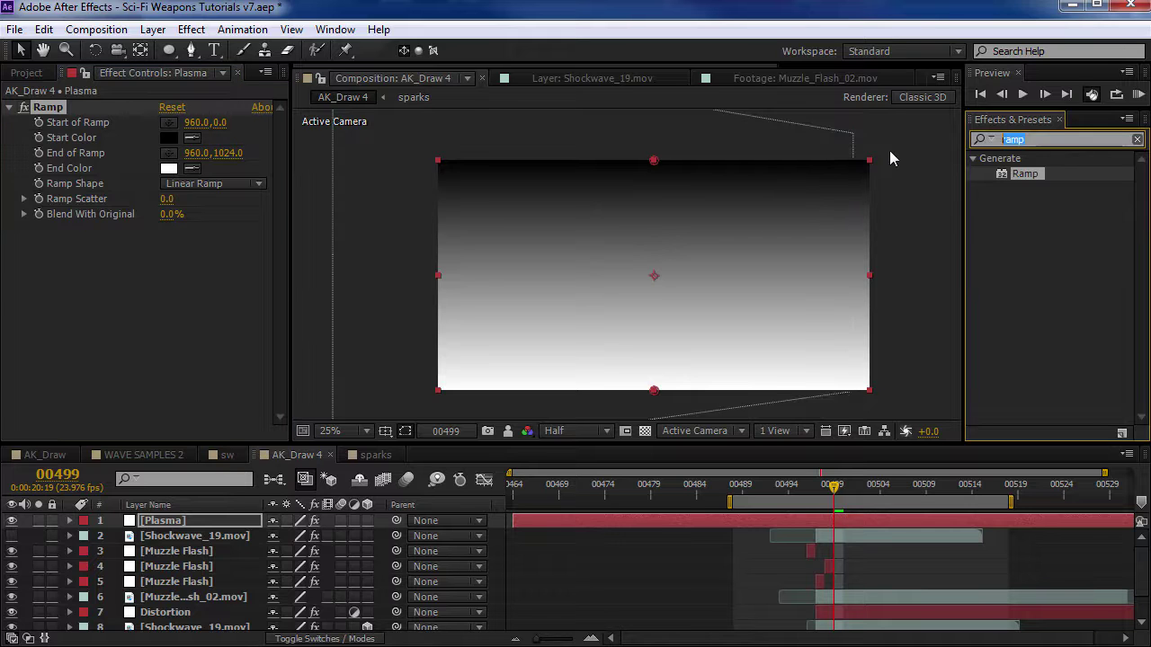
text(colora)
drag(1035, 173, 485, 211)
scroll(61, 205, down, 2)
click(54, 184)
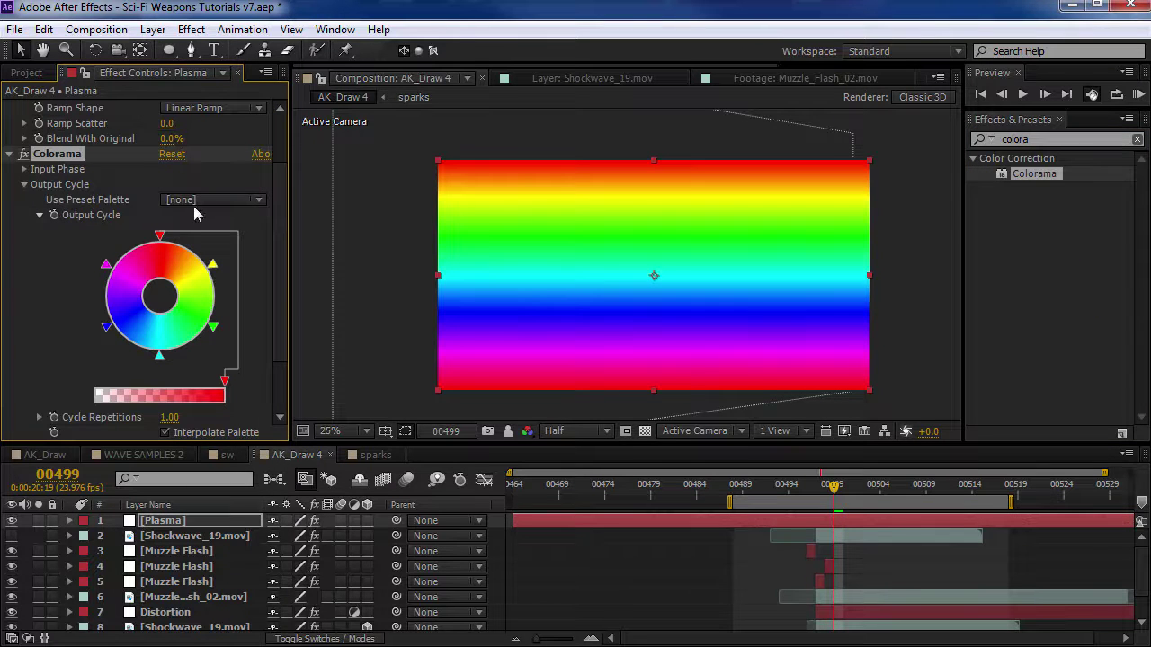
click(198, 200)
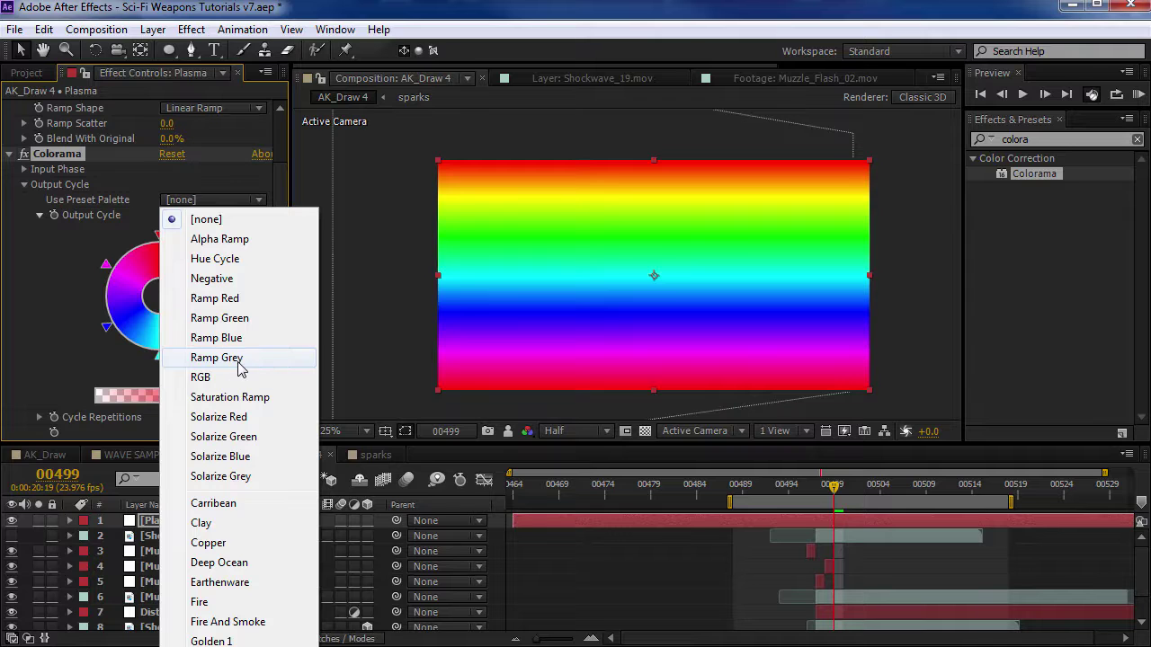
click(216, 358)
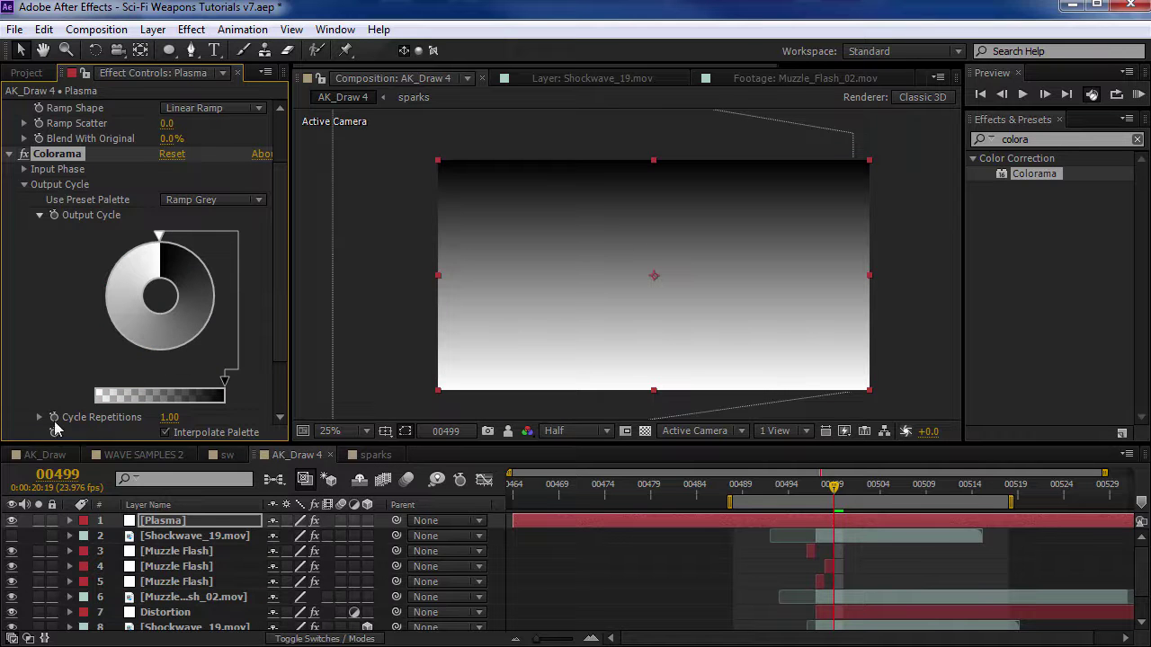
- Set Colorama's Cycle Repetitions to 4
drag(169, 423, 184, 423)
click(173, 419)
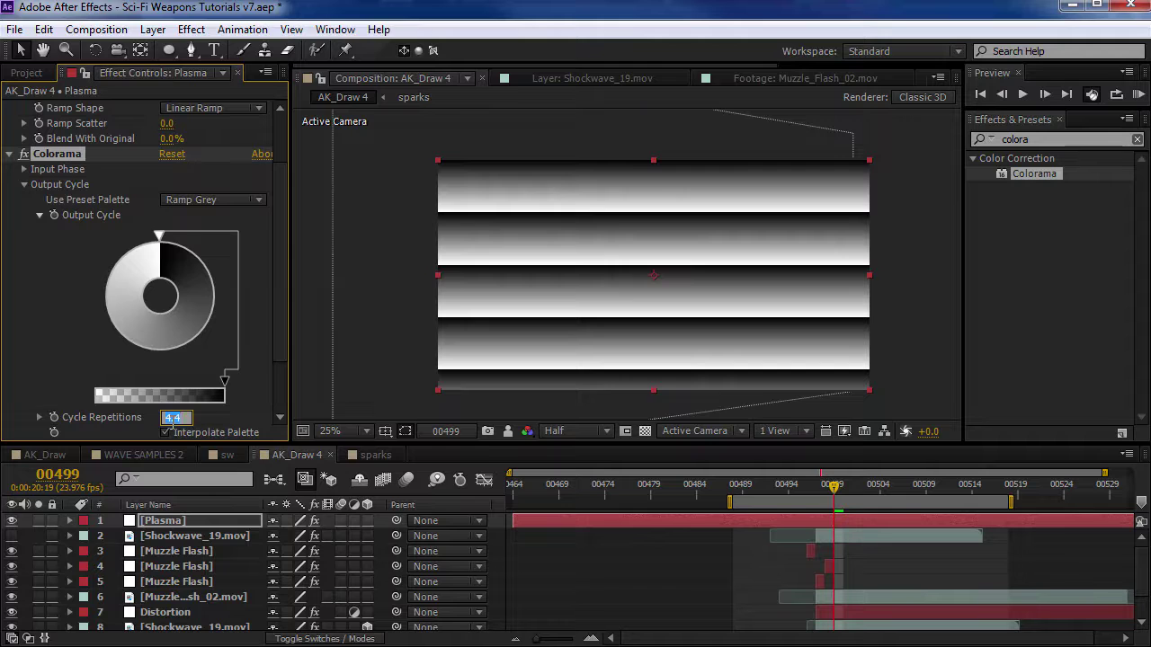
text(4)
key(Return)
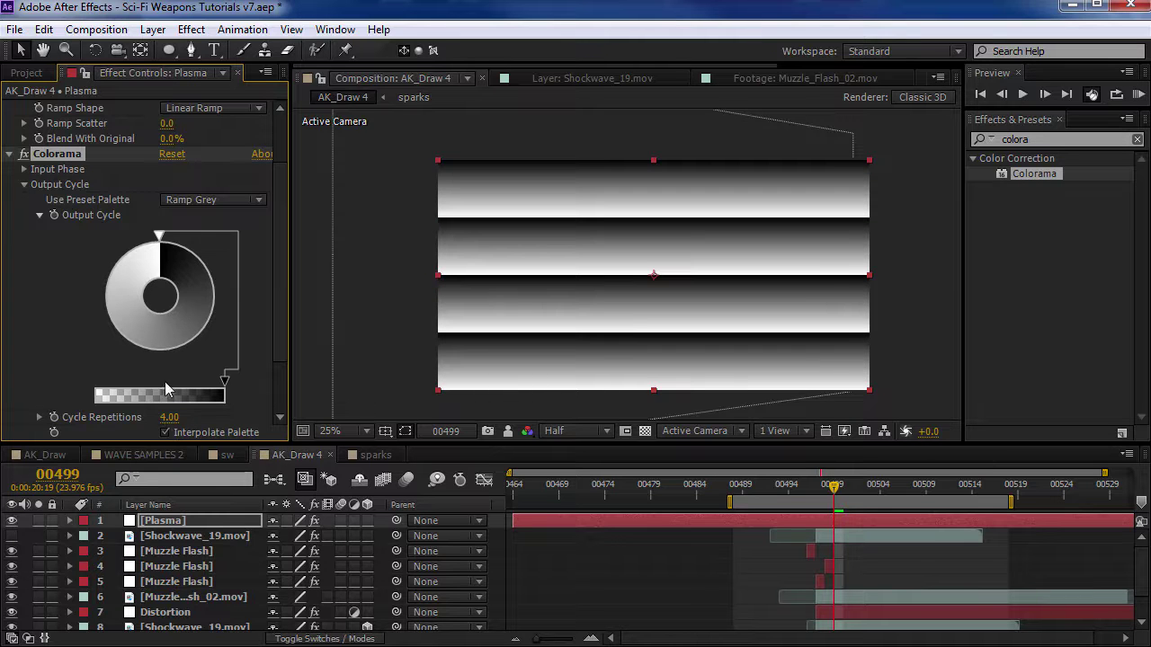
- Animate Colorama's input Phase Shift with the expression time*-200 and preview the moving bands
click(25, 184)
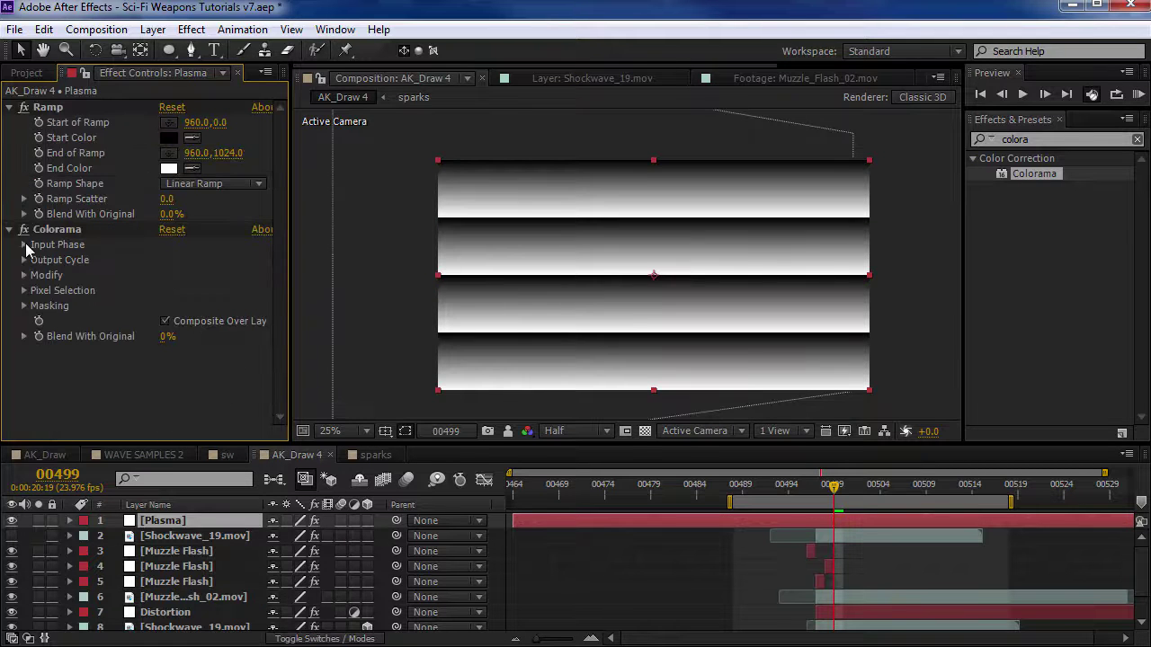
click(24, 245)
drag(186, 321, 34, 334)
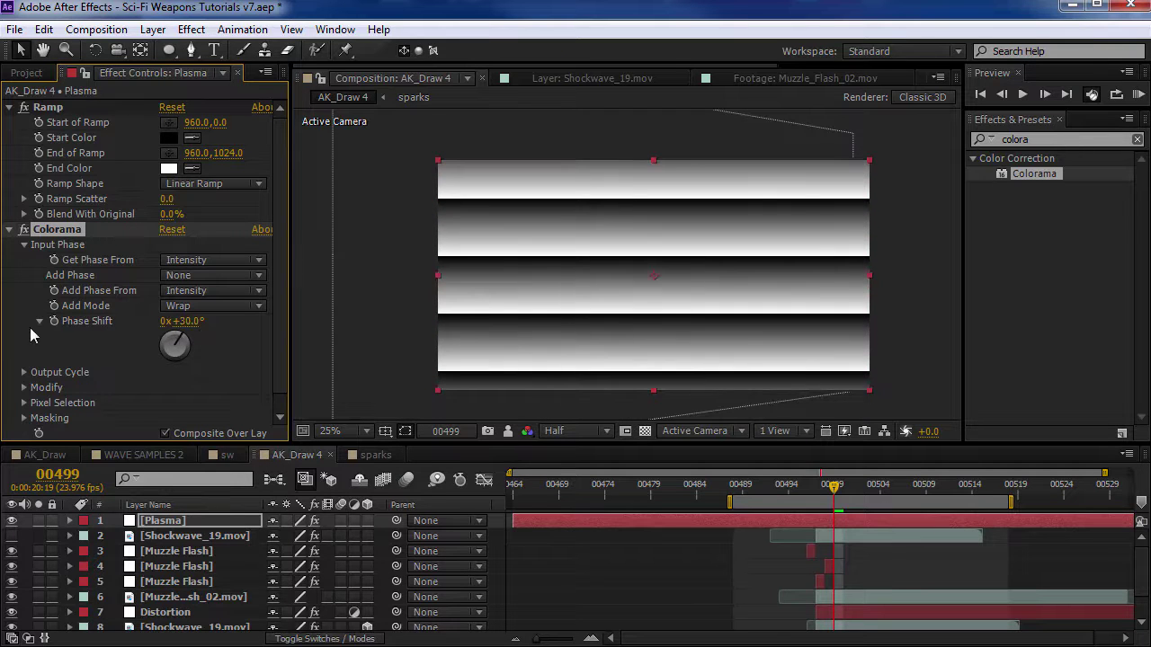
alt+click(53, 321)
text(time)
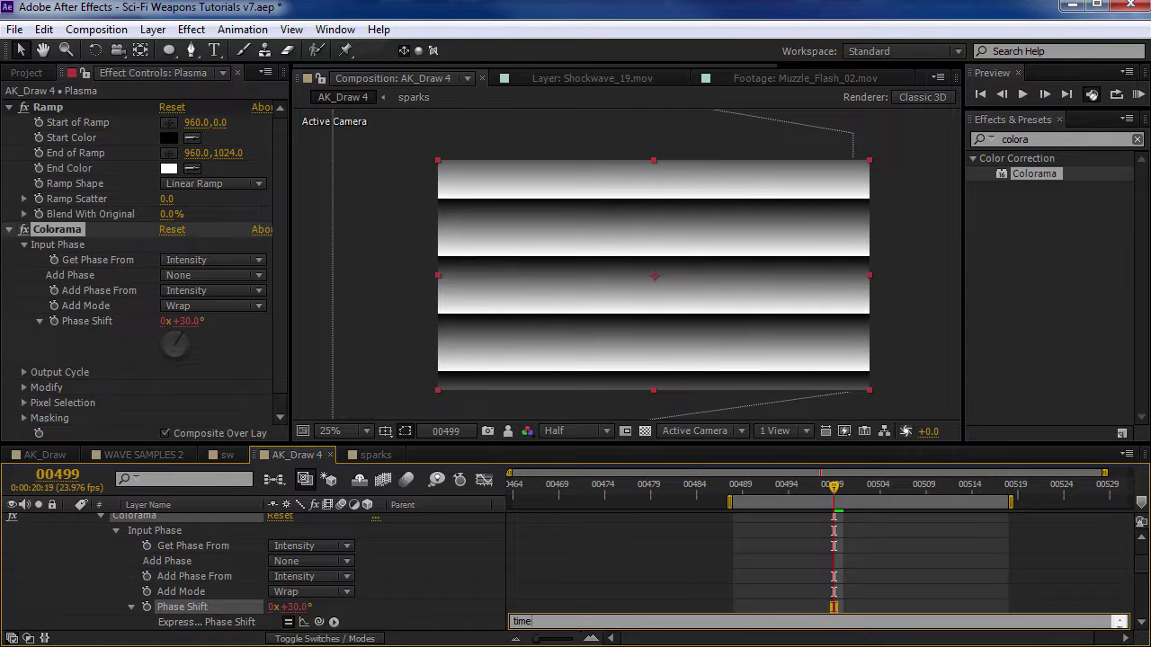
text(*-200)
click(86, 328)
key(space)
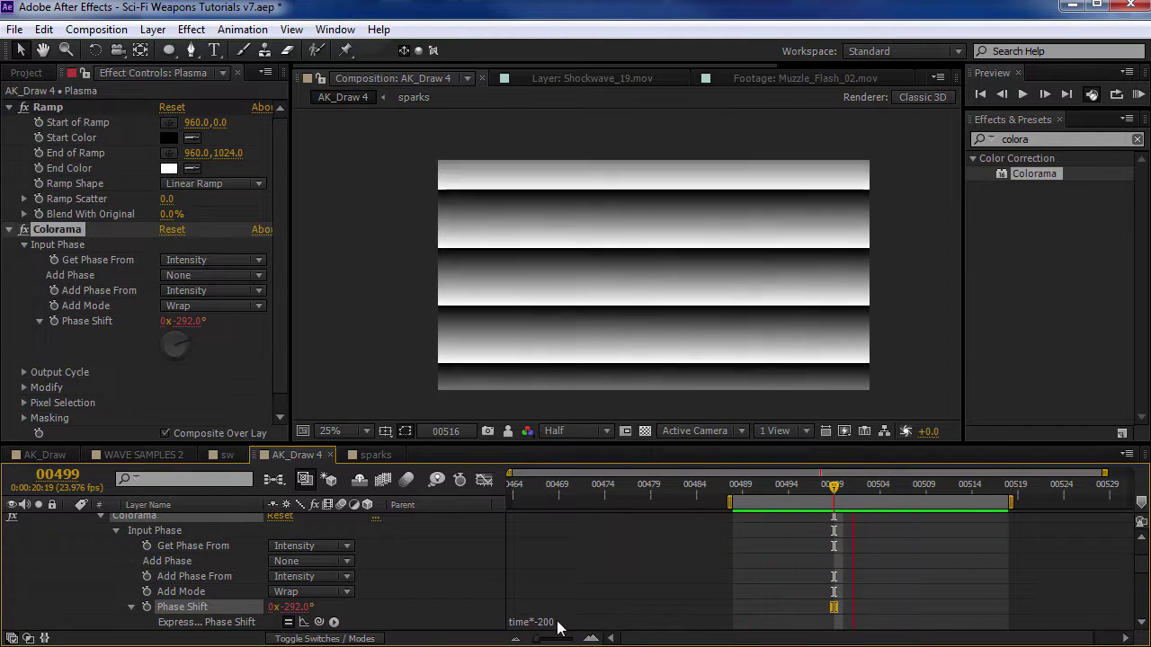
- Reverse the band motion by changing the Phase Shift expression to time*200, and preview it
click(620, 622)
click(626, 621)
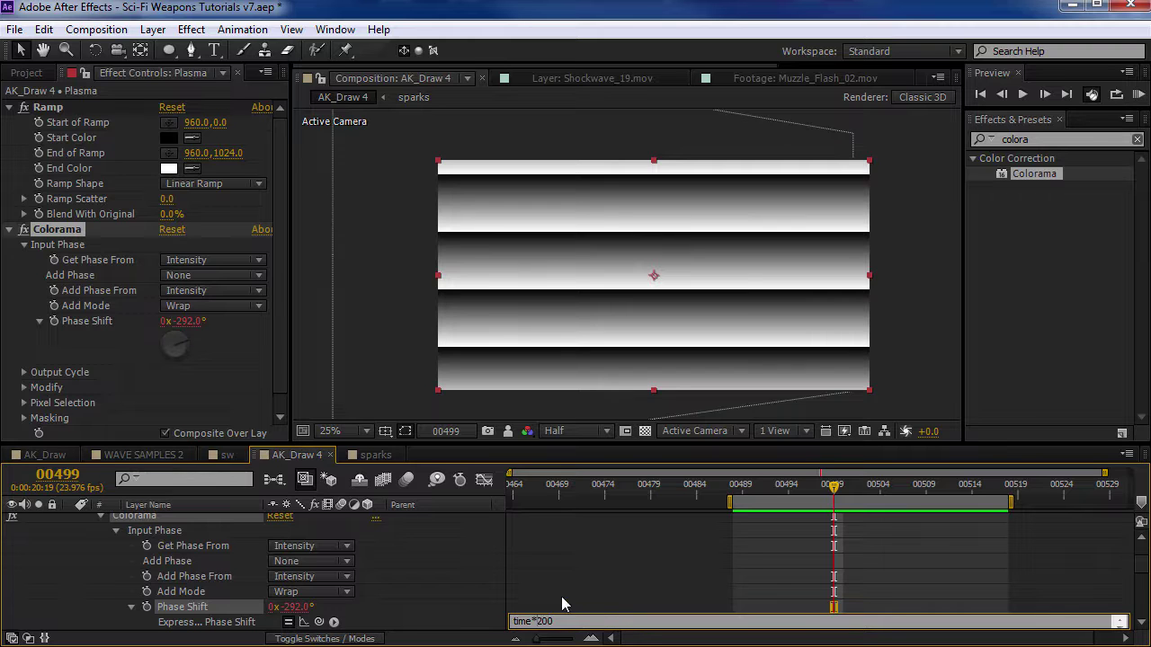
click(557, 593)
key(space)
- Add a Curves effect to the Plasma layer and pull the RGB midtones down to darken the bands
click(480, 345)
click(191, 29)
mouse_move(243, 190)
click(467, 550)
drag(103, 366, 133, 385)
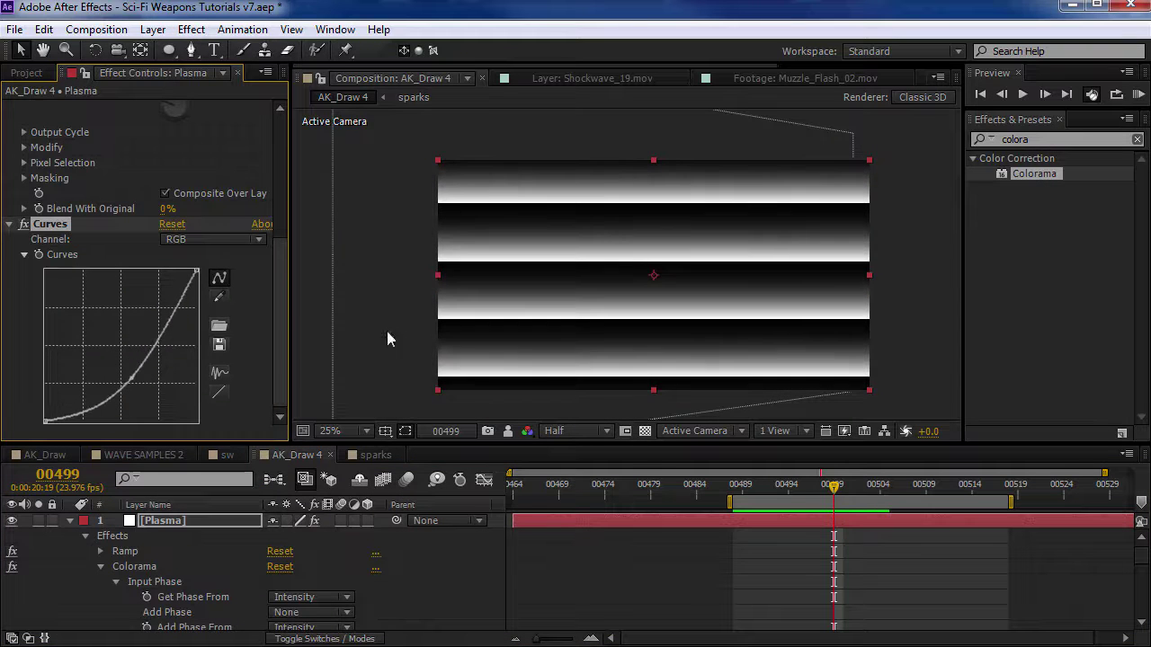
- Apply CC Cylinder to the Plasma layer after Curves and open its Rotation settings
click(1013, 141)
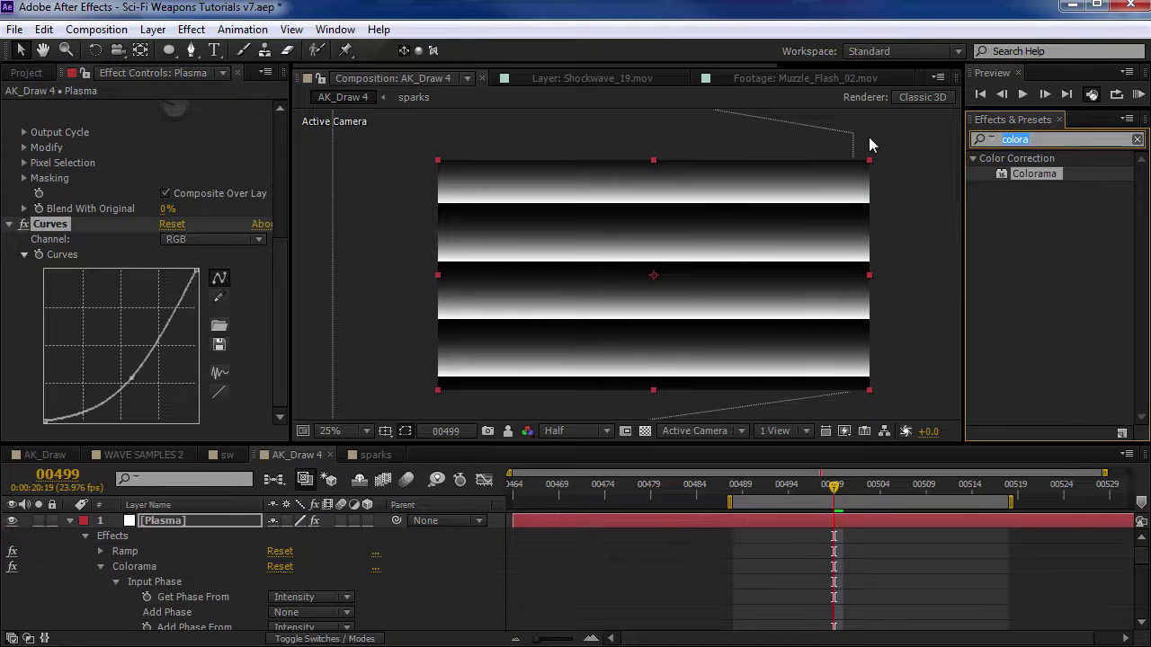
text(cc cylin)
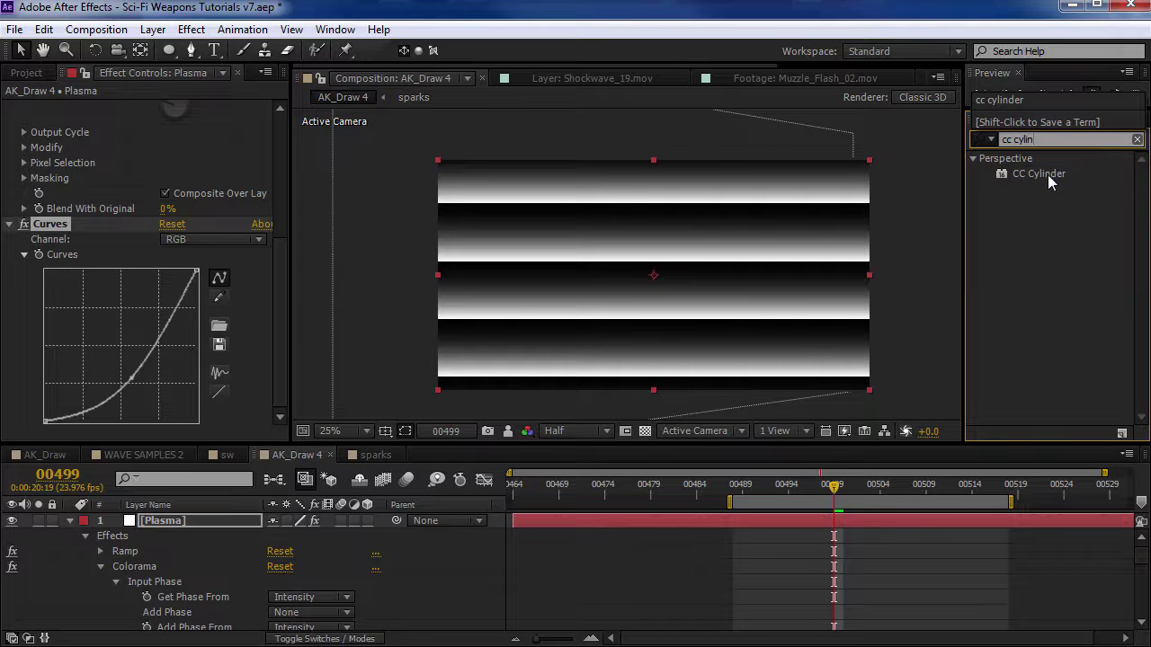
drag(1050, 181, 115, 413)
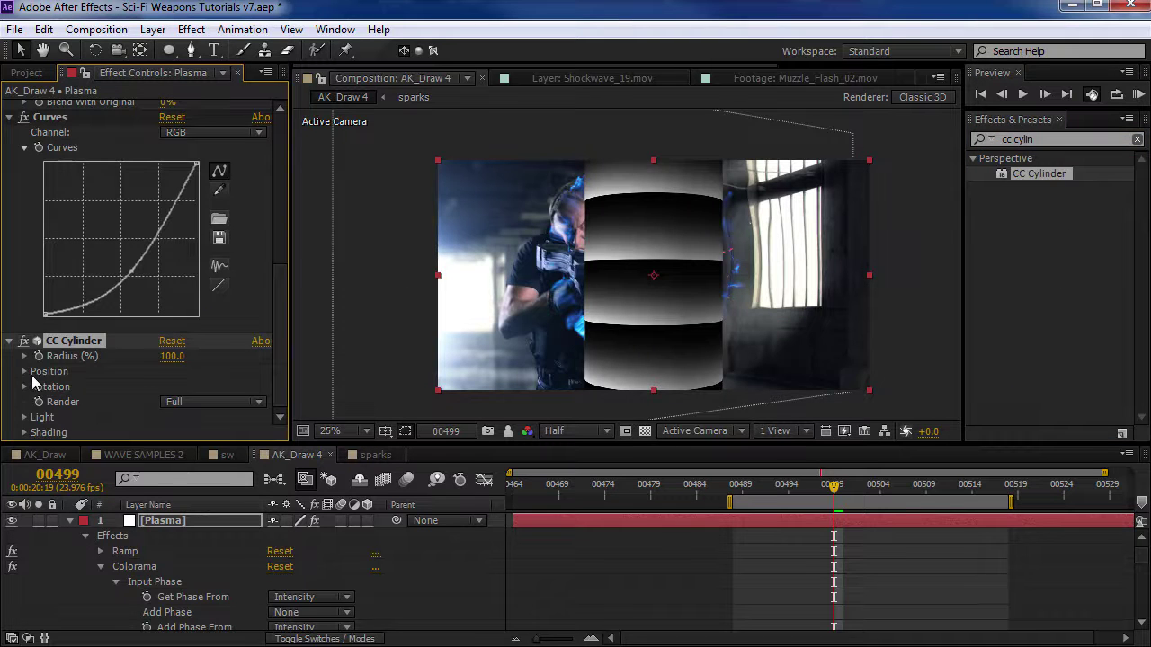
click(24, 387)
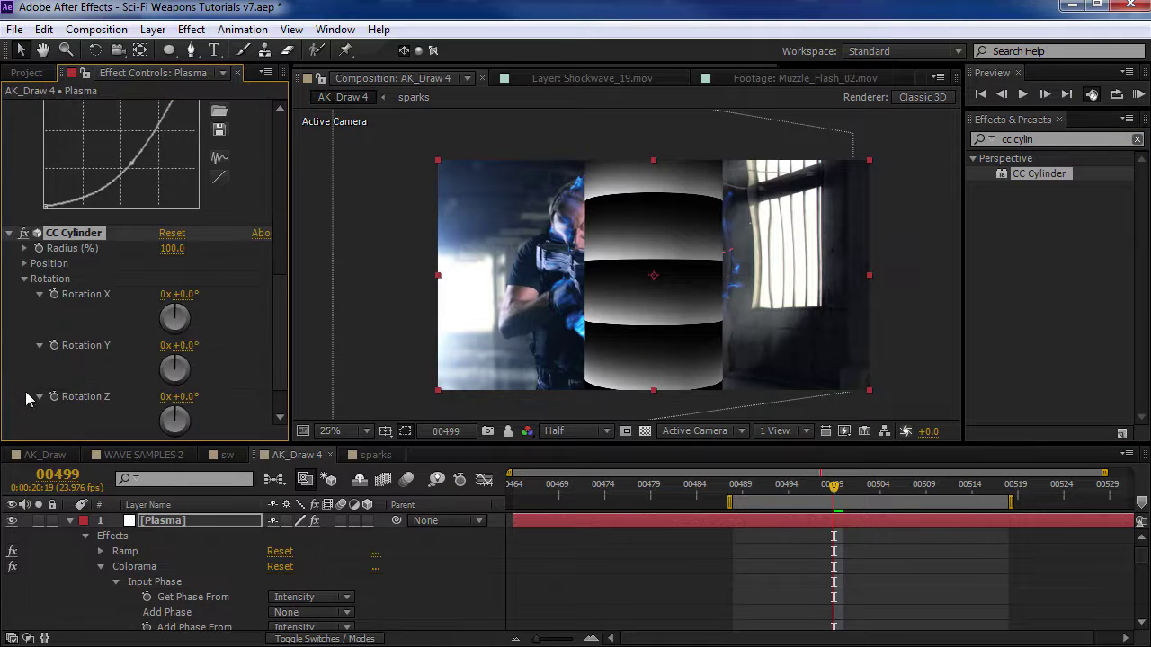
- Set the CC Cylinder's Rotation Z to -90° and Rotation X to 142° so the tube lies sideways
click(184, 398)
text(-90)
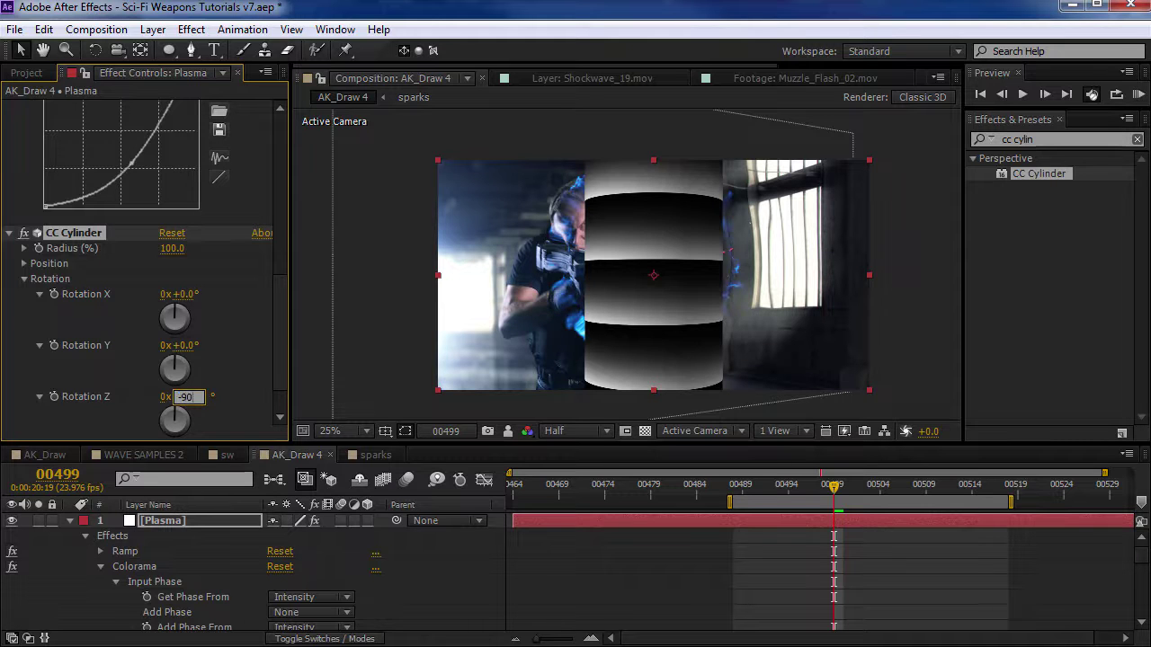
key(Return)
drag(185, 298, 309, 287)
- Collapse the Plasma layer's properties and set its blending mode to Screen
click(69, 520)
key(F4)
click(290, 521)
click(357, 404)
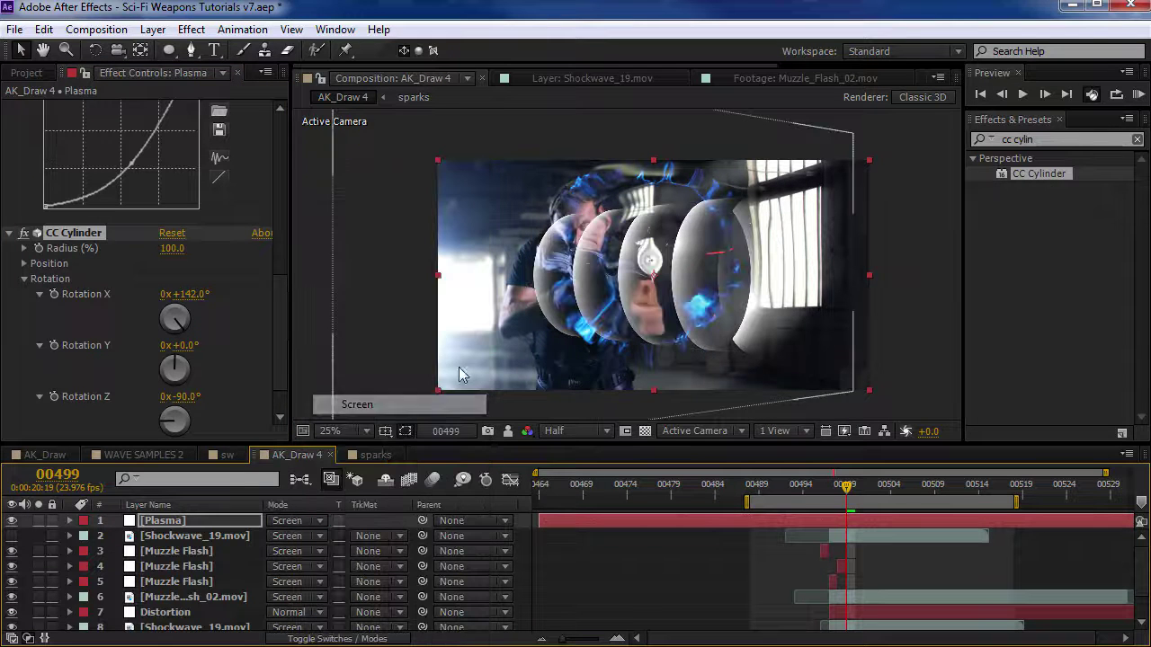
- Scale down the Plasma layer and position the tube in front of the gun muzzle, checking frames 497 and 498
drag(866, 391, 743, 303)
scroll(743, 303, up, 2)
key(Page_Up)
key(Page_Up)
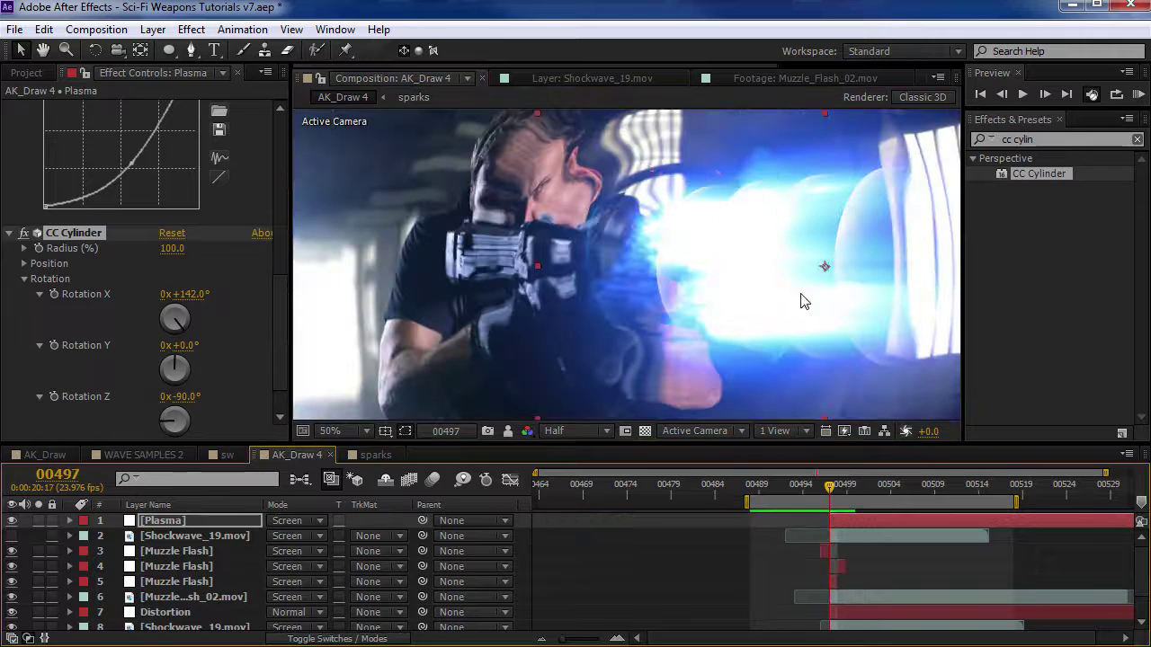
key(Page_Down)
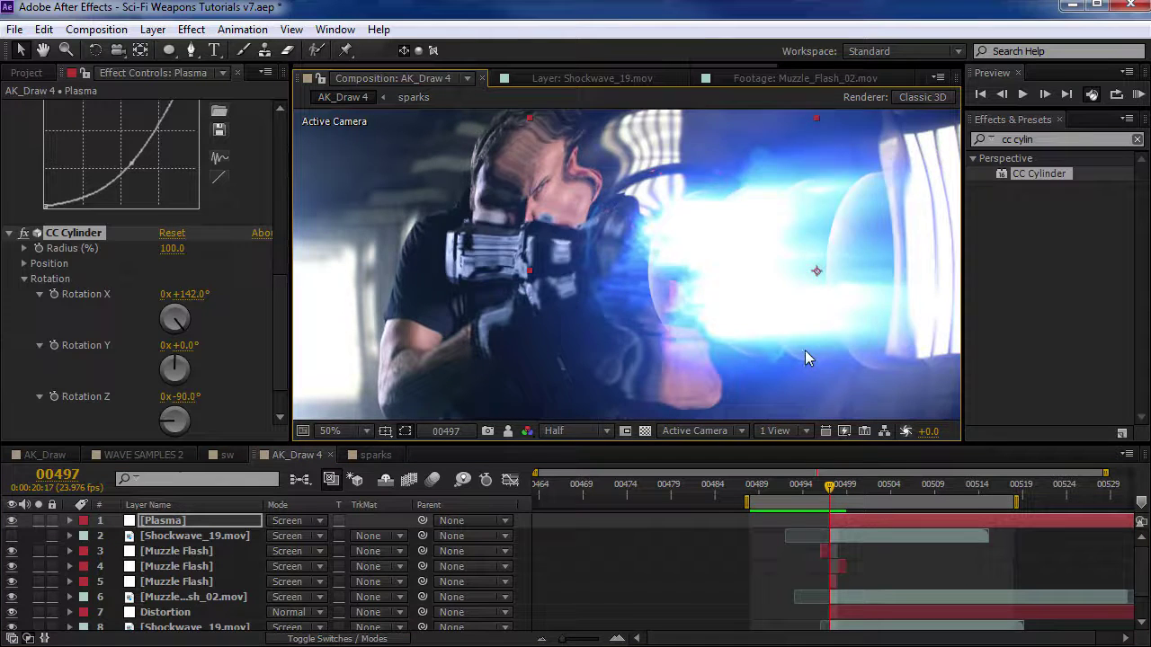
scroll(663, 325, down, 2)
drag(685, 303, 676, 302)
key(v)
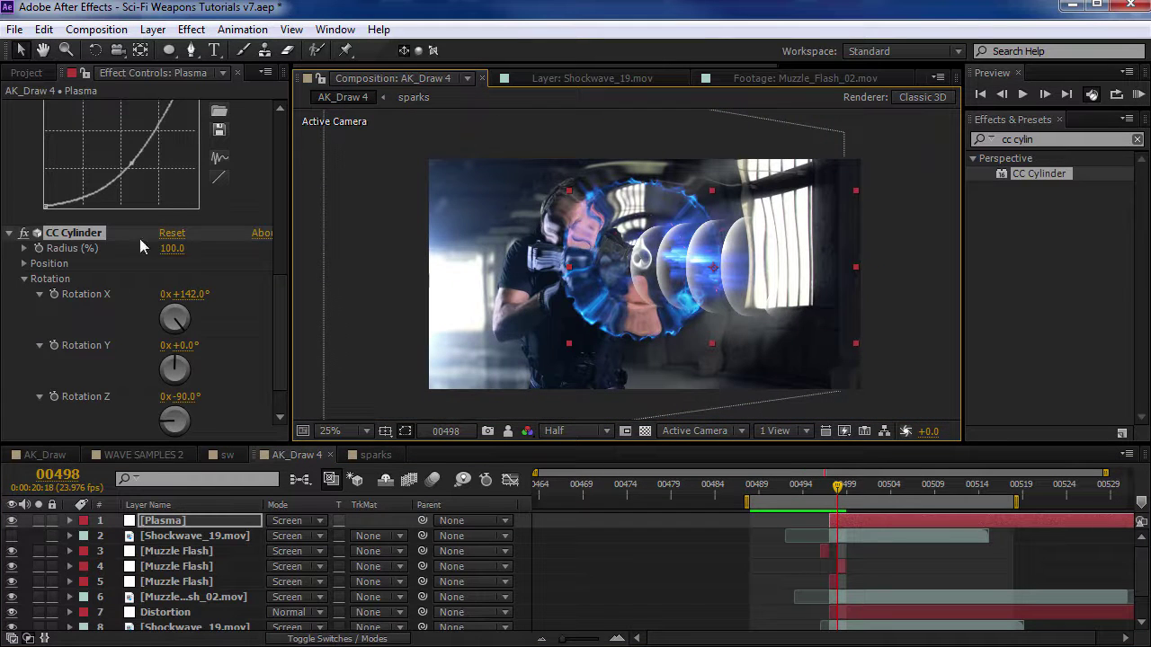
- Speed up the Plasma bands by changing the Colorama Phase Shift expression to time*500, and preview the motion
drag(837, 485, 873, 486)
key(e)
key(e)
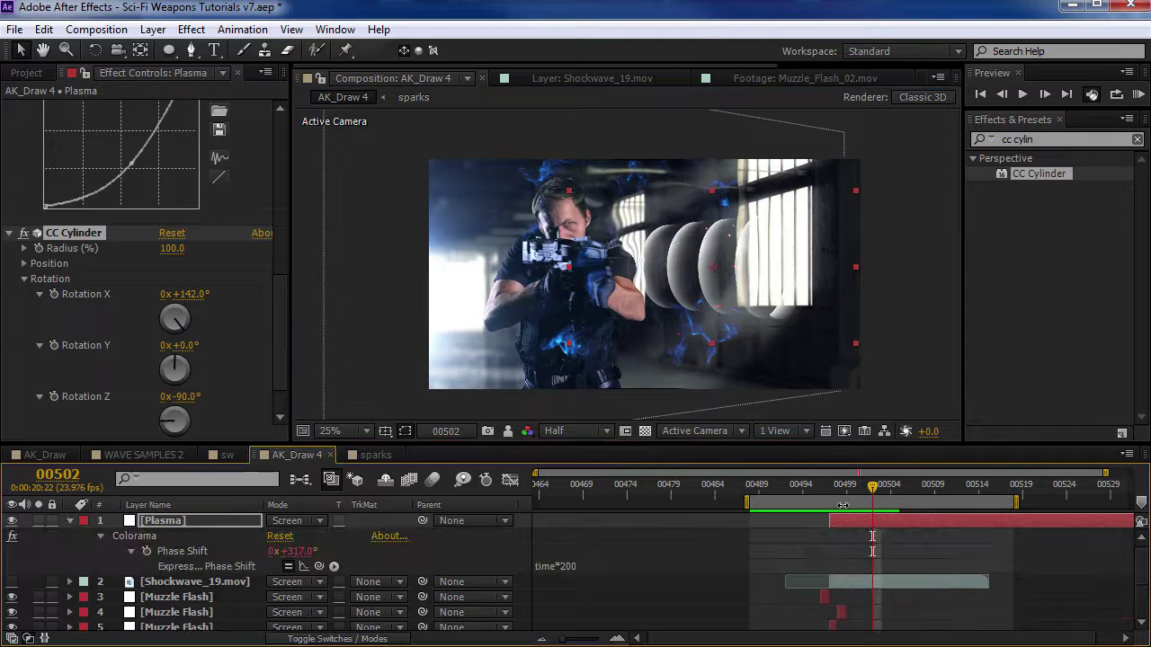
click(562, 565)
key(BackSpace)
text(5)
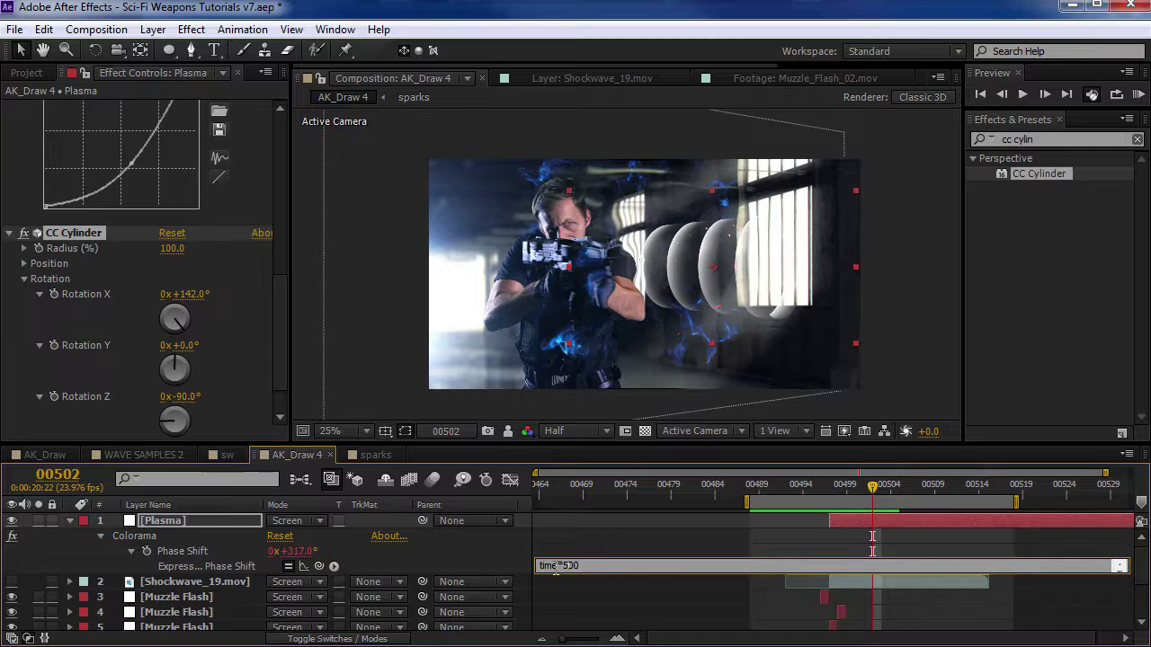
click(565, 542)
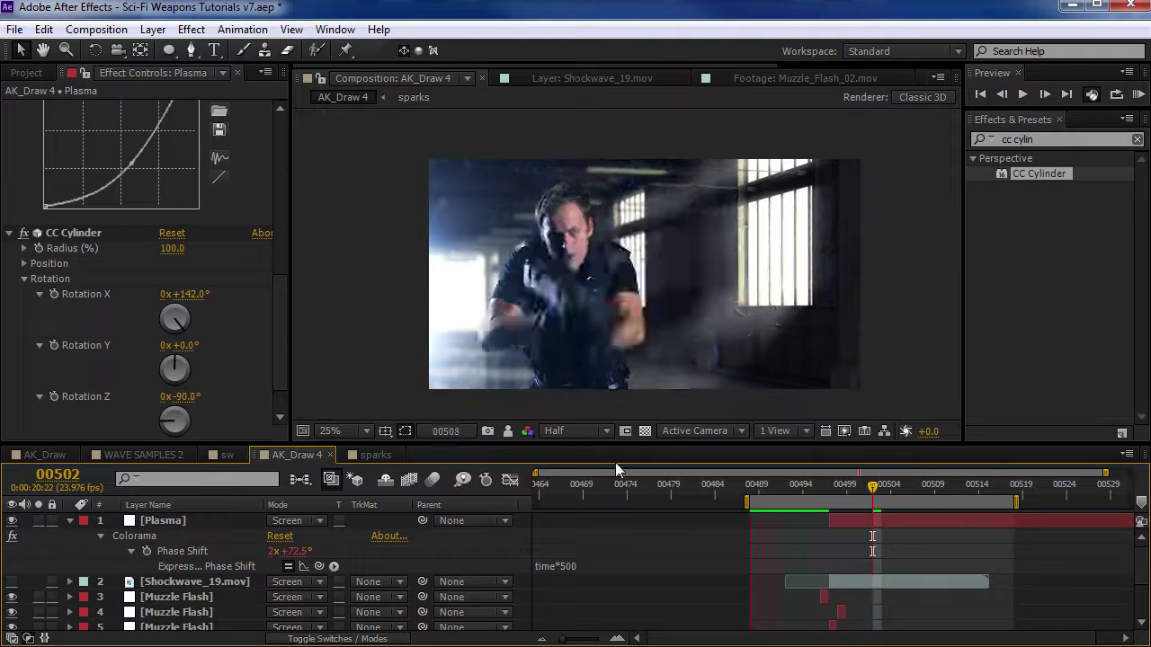
- Keyframe the CC Cylinder Radius from 100 at frame 497 to 0 at frame 508, and preview the shrinking tube
click(827, 483)
click(167, 521)
scroll(84, 255, up, 2)
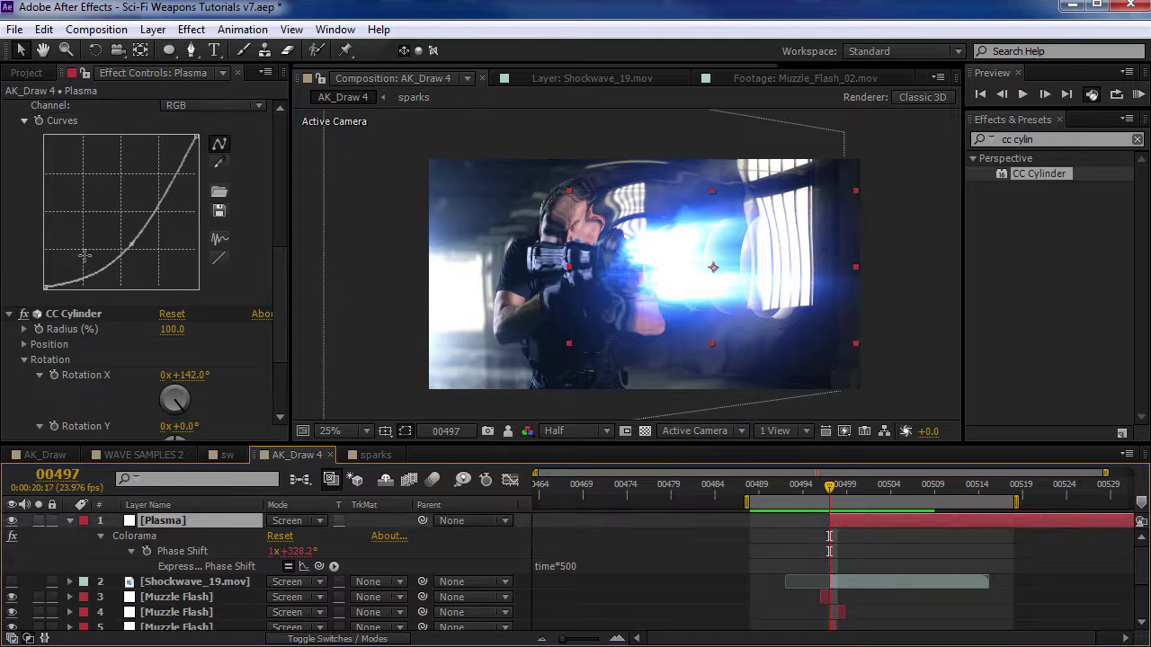
click(45, 317)
drag(840, 500, 926, 501)
click(172, 329)
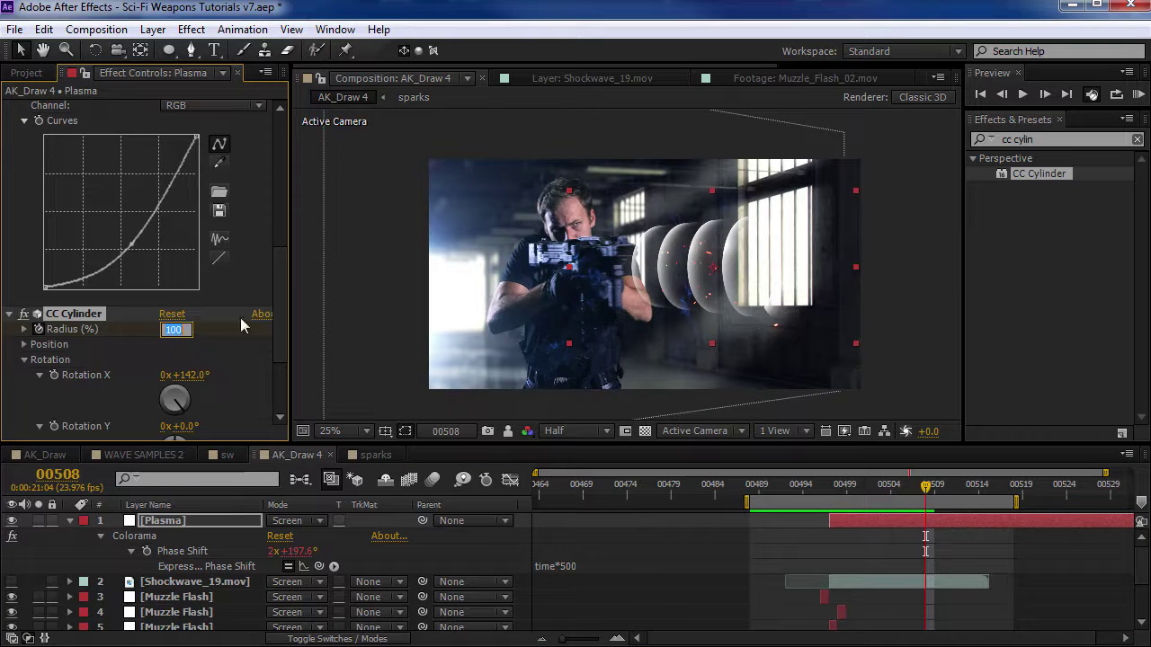
text(0)
key(Return)
key(space)
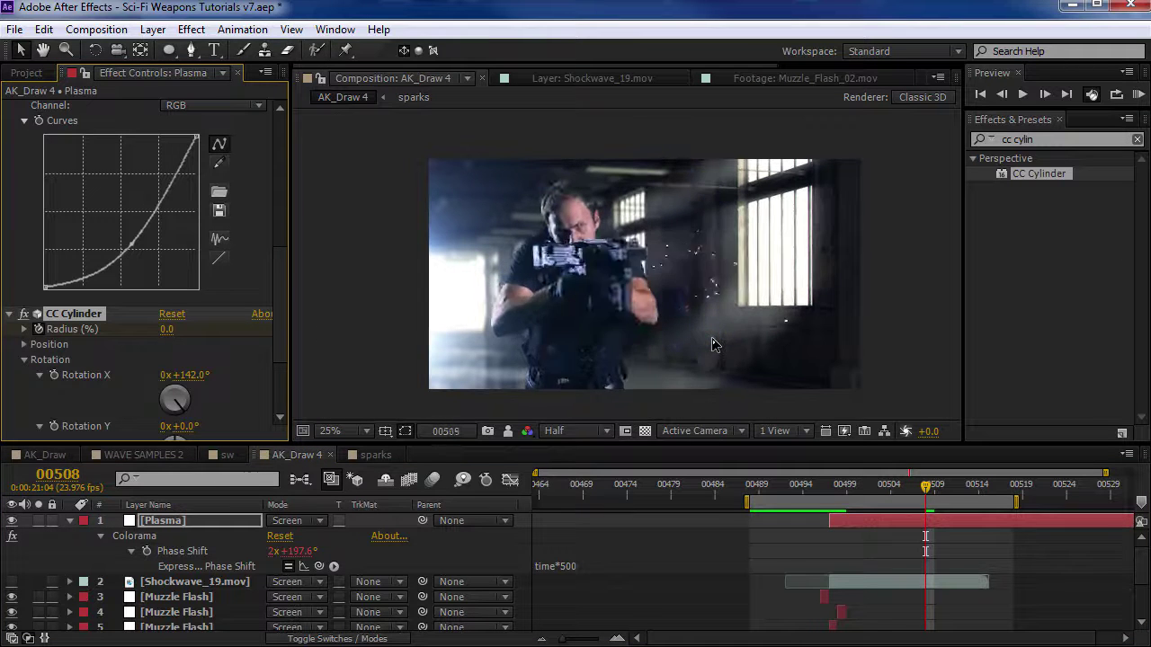
- Duplicate the Plasma layer, set the upper copy's Radius to 62 at frame 497, and solo both Plasma layers
click(853, 524)
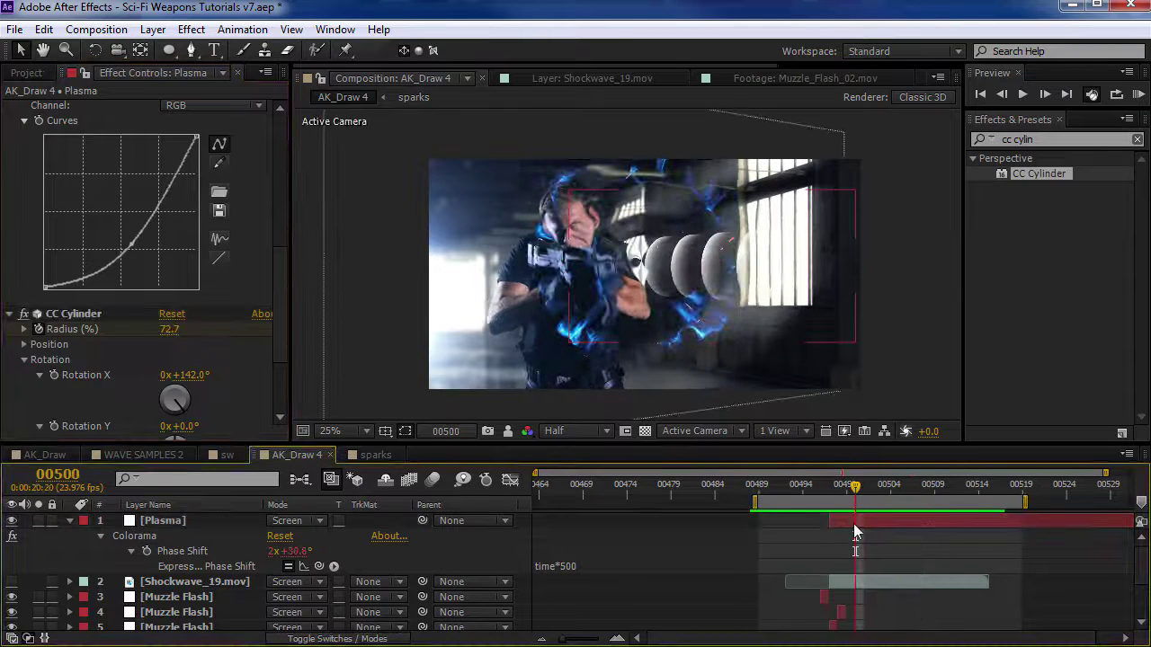
key(u)
click(834, 486)
click(829, 487)
click(257, 597)
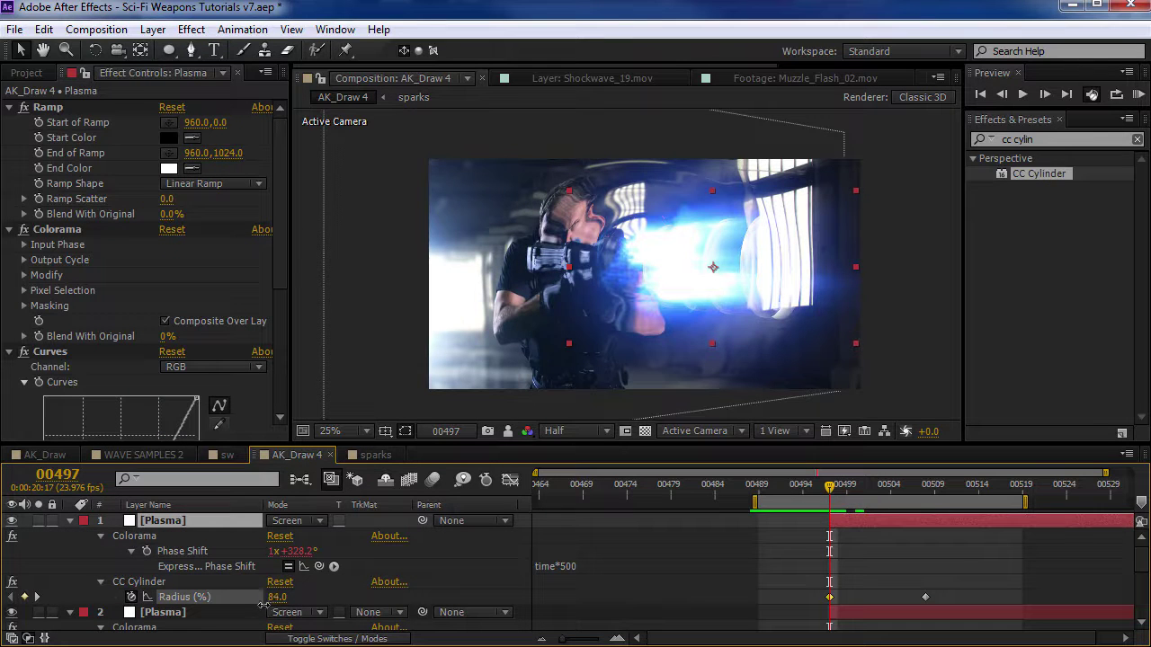
click(140, 582)
click(37, 521)
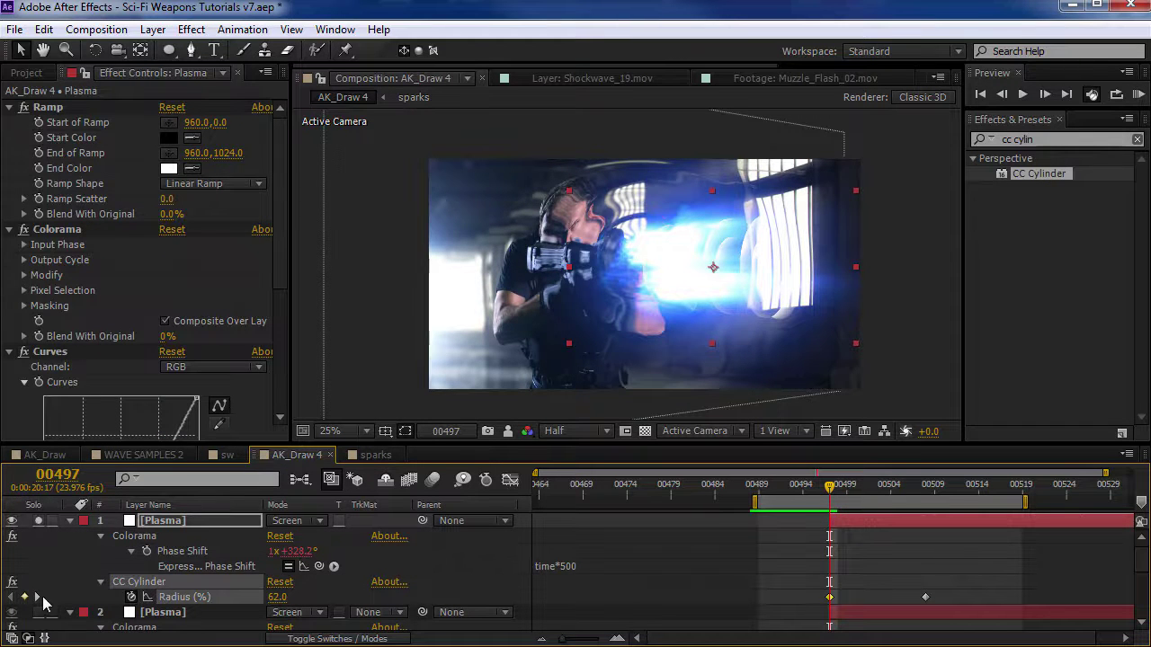
mouse_move(829, 486)
mouse_down()
mouse_move(873, 486)
mouse_move(839, 487)
mouse_up()
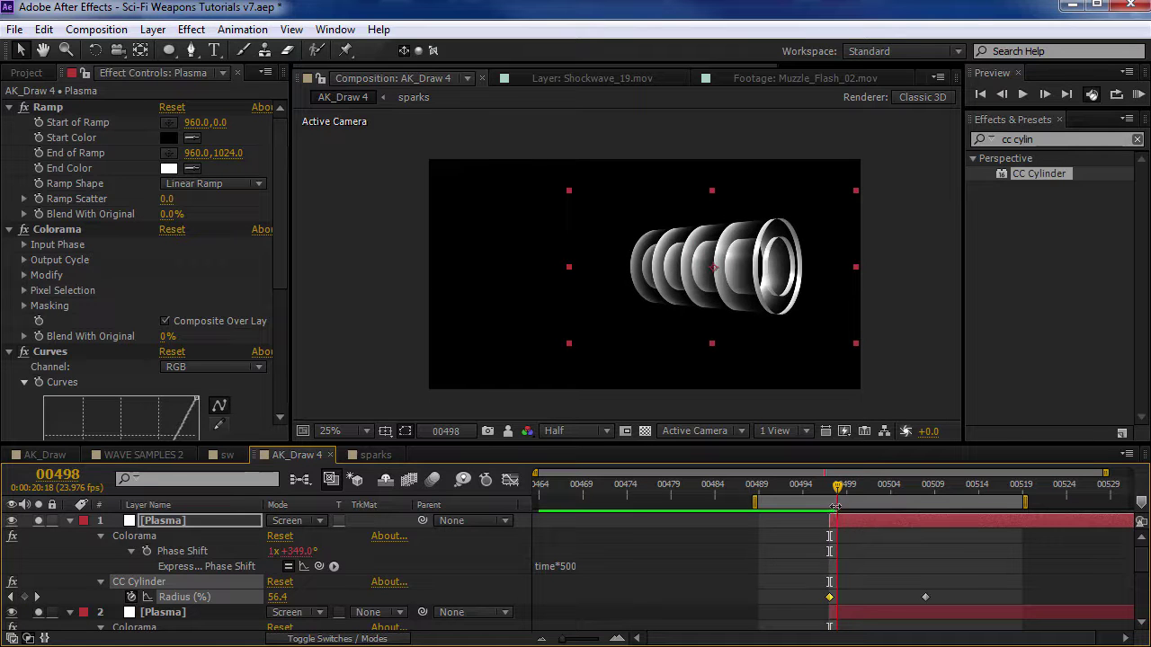
- Slow the upper Plasma layer's Phase Shift expression to time*300 and then time*200, and start the work area at frame 497
click(577, 568)
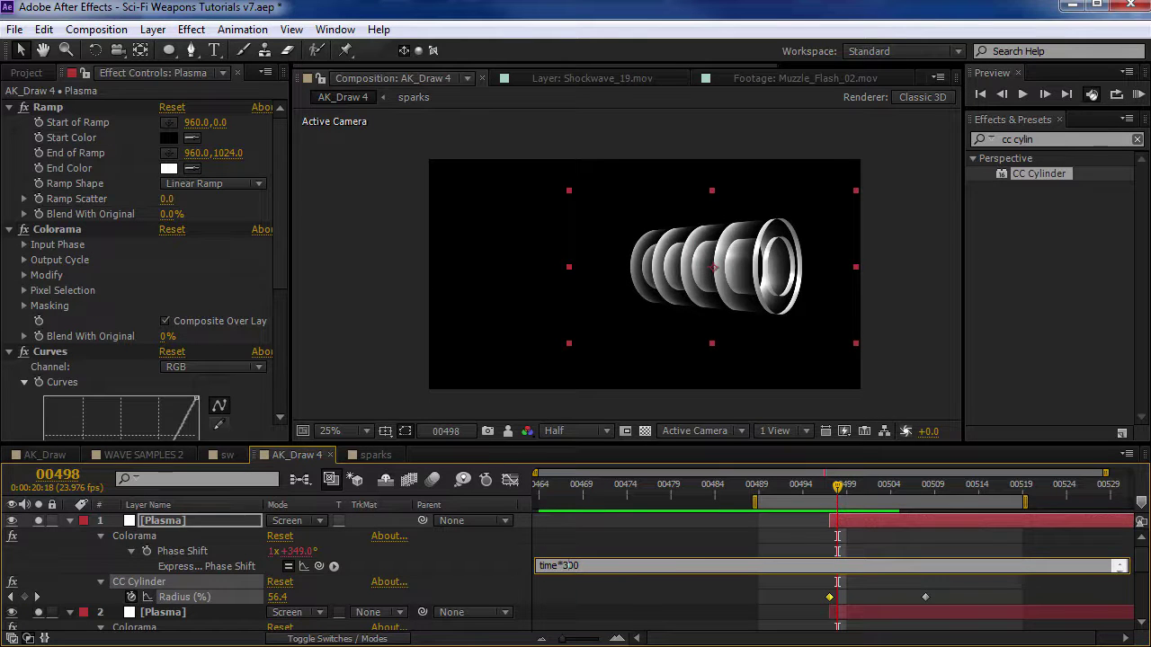
click(704, 548)
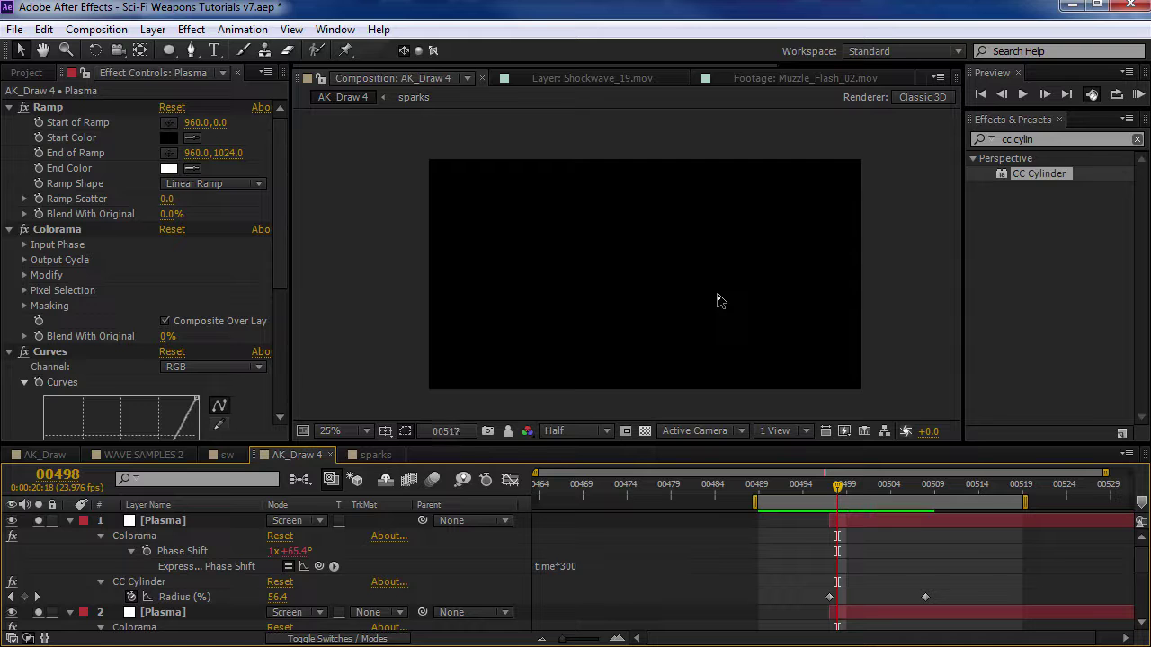
mouse_move(827, 486)
mouse_down()
mouse_move(857, 488)
mouse_move(846, 494)
mouse_up()
scroll(549, 594, down, 2)
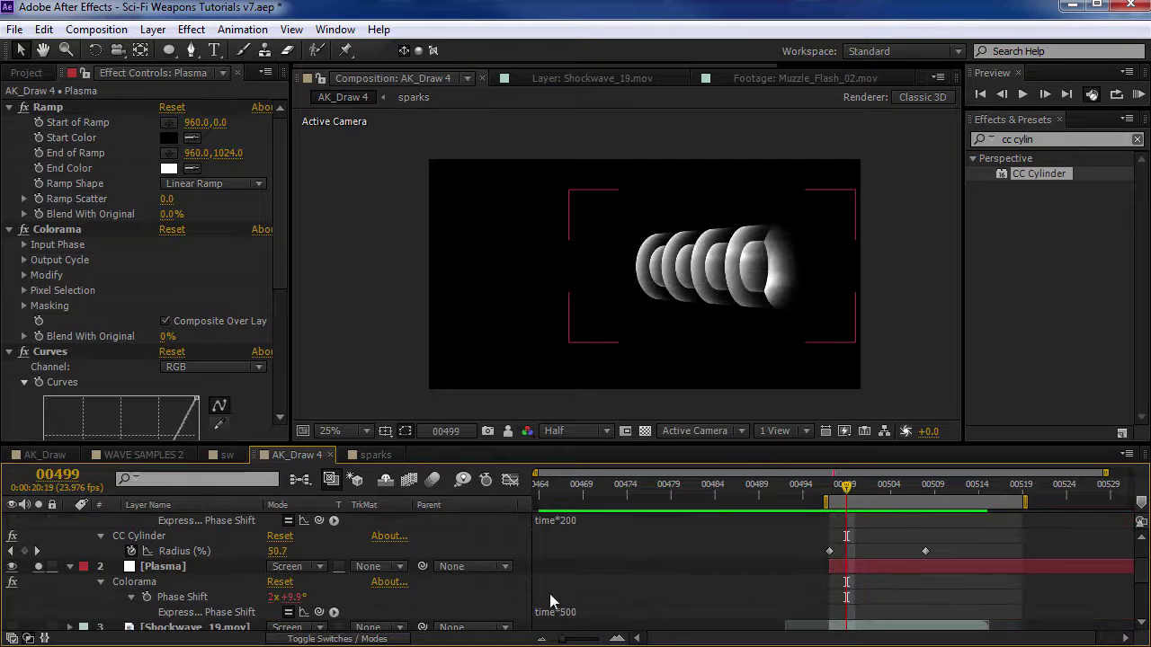
- Try time*800 and then time*400 as the lower Plasma layer's Phase Shift expression, previewing each speed
click(566, 612)
text(8)
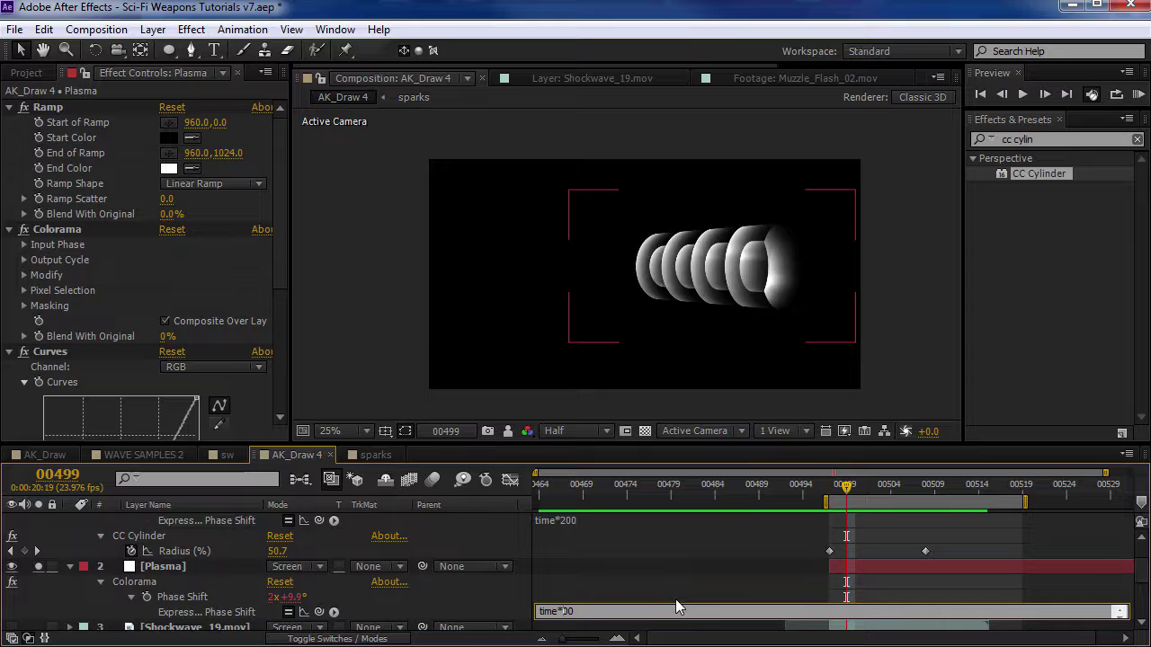
click(676, 600)
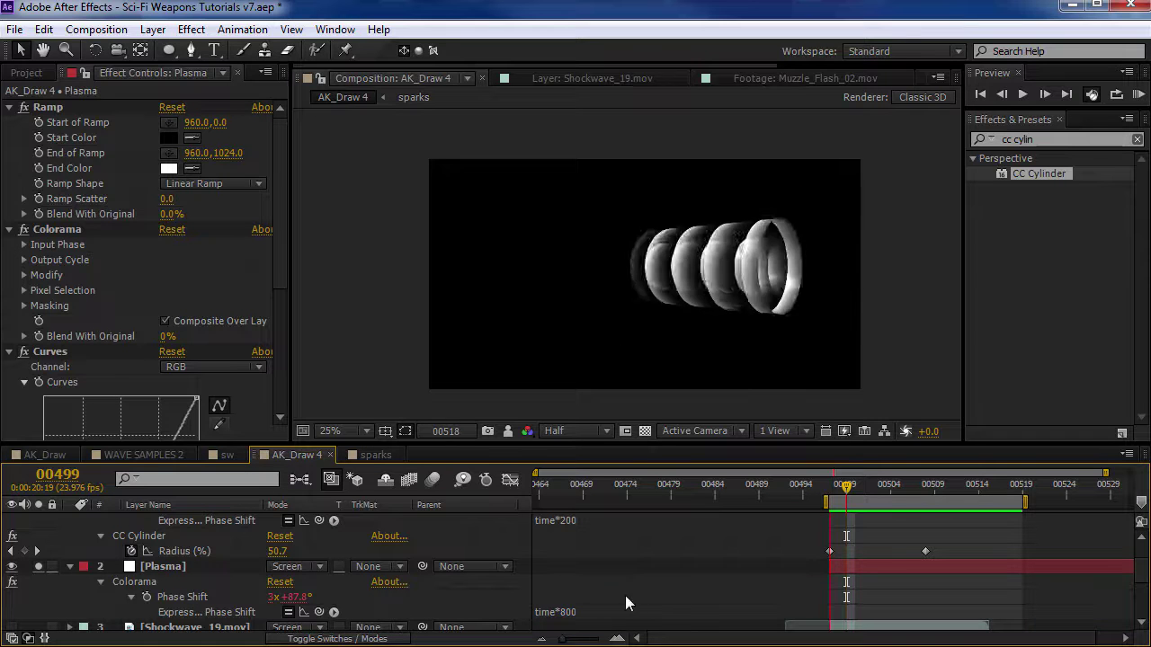
click(677, 611)
click(676, 611)
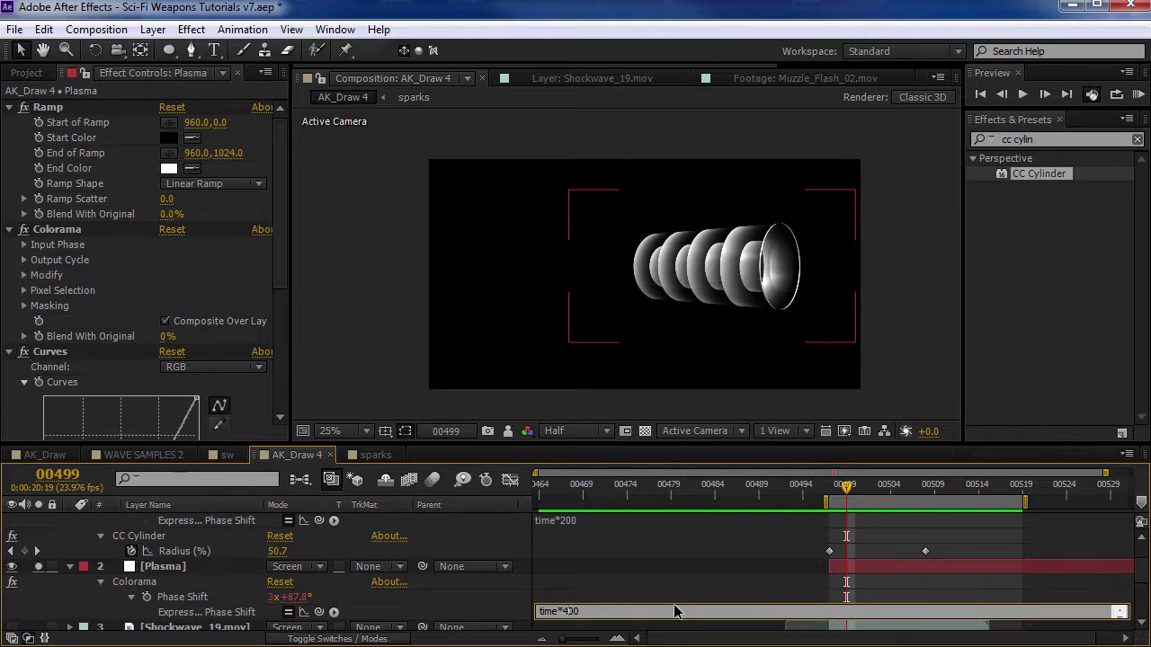
key(KP_Enter)
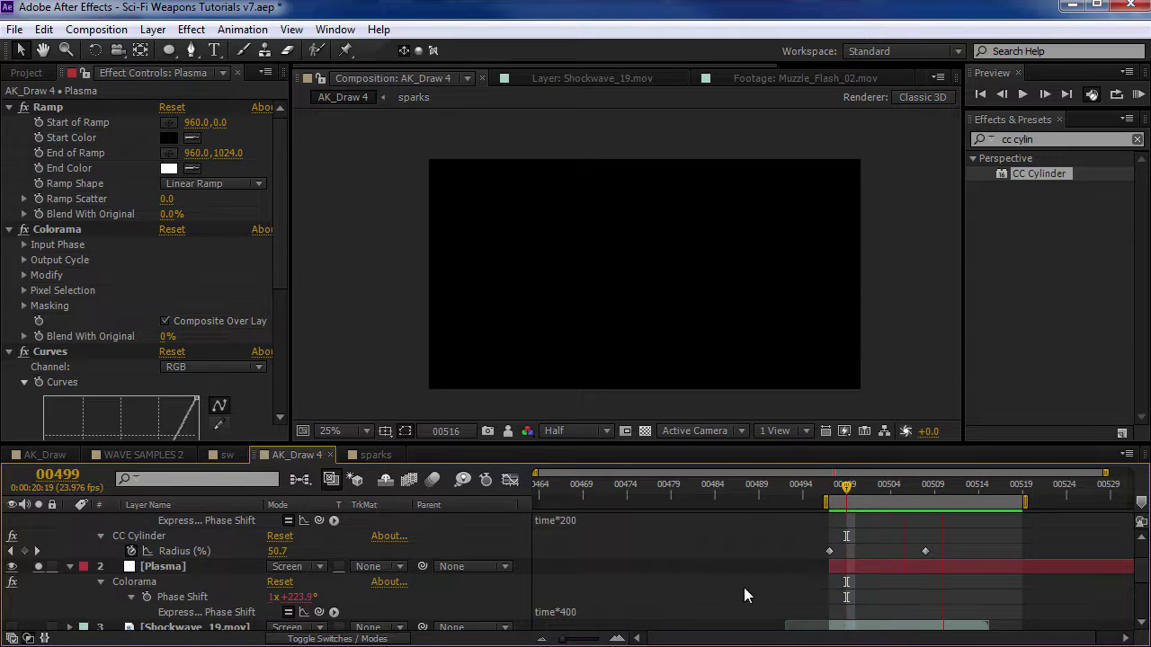
- Set the lower Plasma layer's Phase Shift expression to time*600
drag(854, 483, 865, 485)
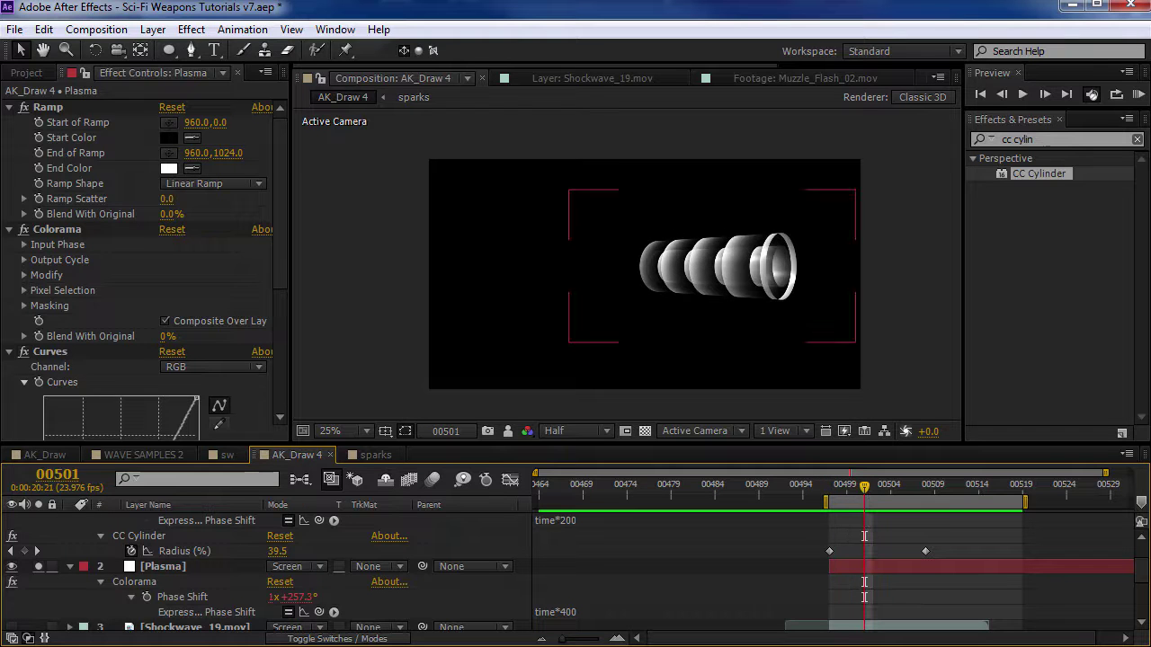
double_click(567, 613)
text(600)
key(KP_Enter)
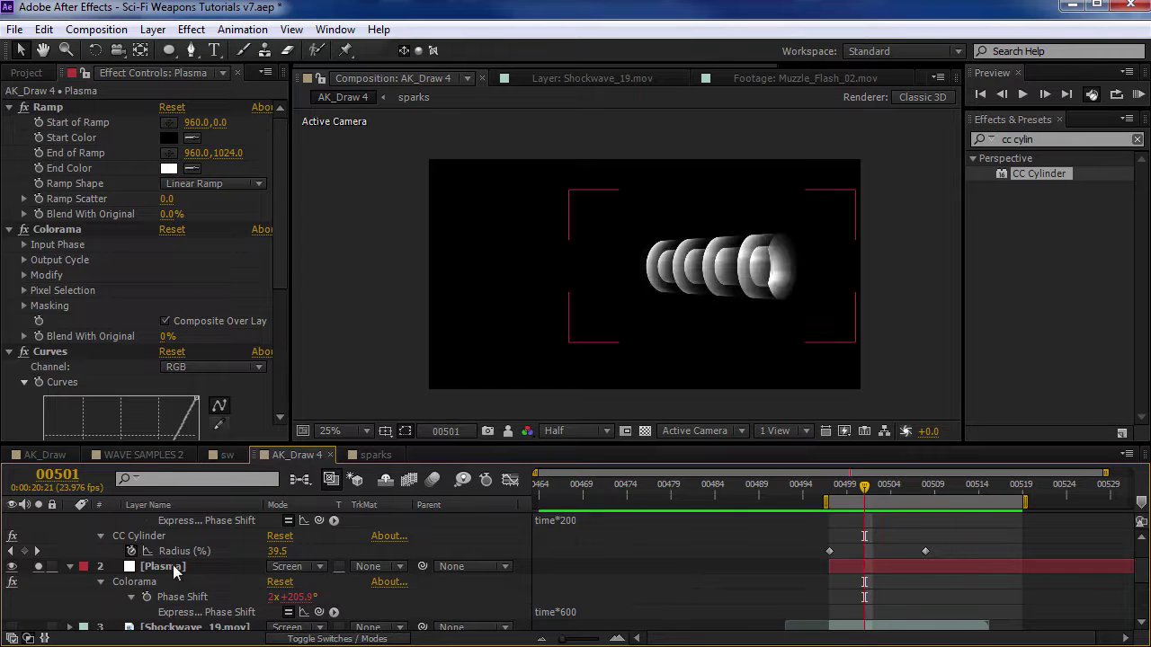
- Set the lower Plasma layer's Colorama Cycle Repetitions to 3 and inspect the two nested tubes at frame 502
scroll(175, 571, up, 2)
click(169, 522)
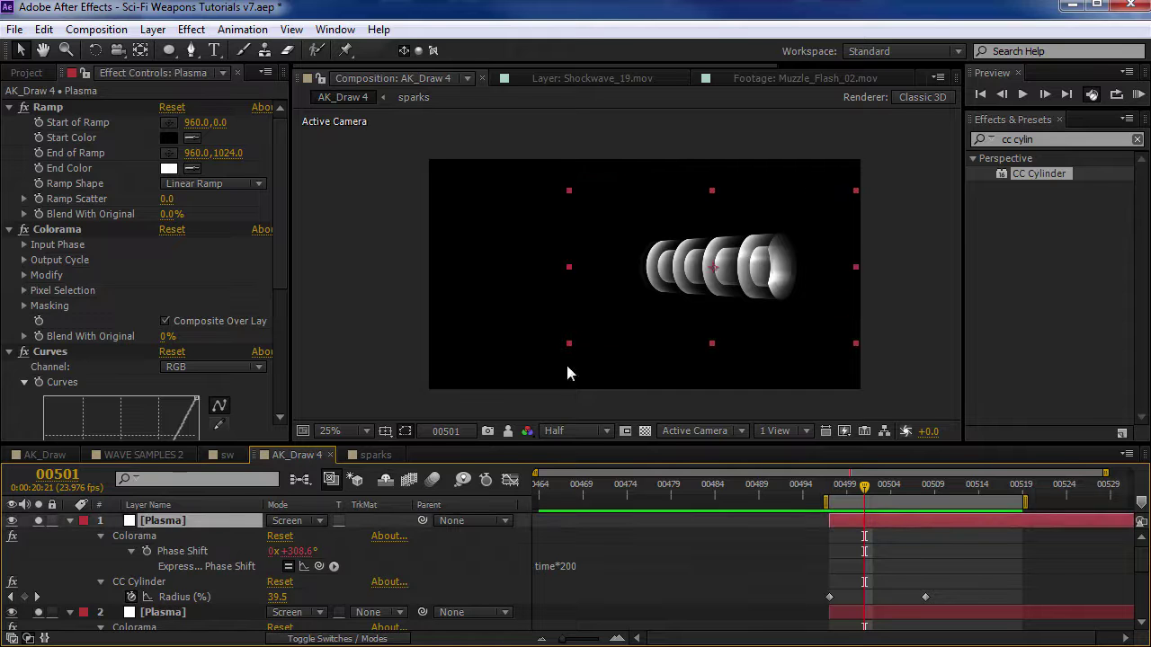
click(167, 614)
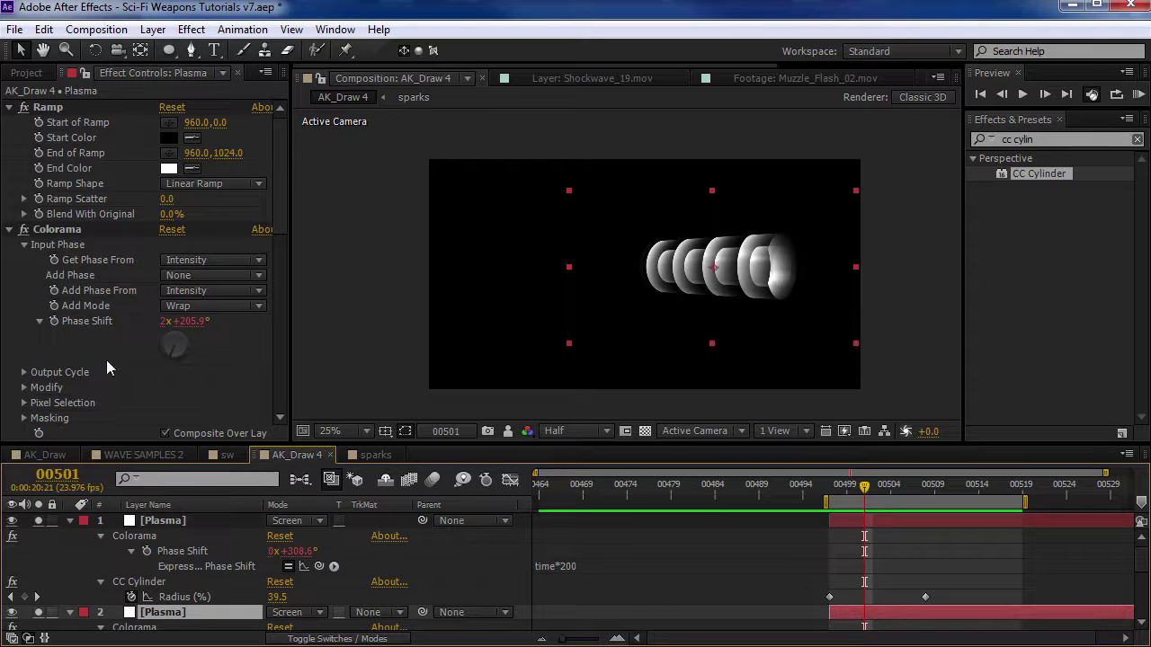
click(24, 260)
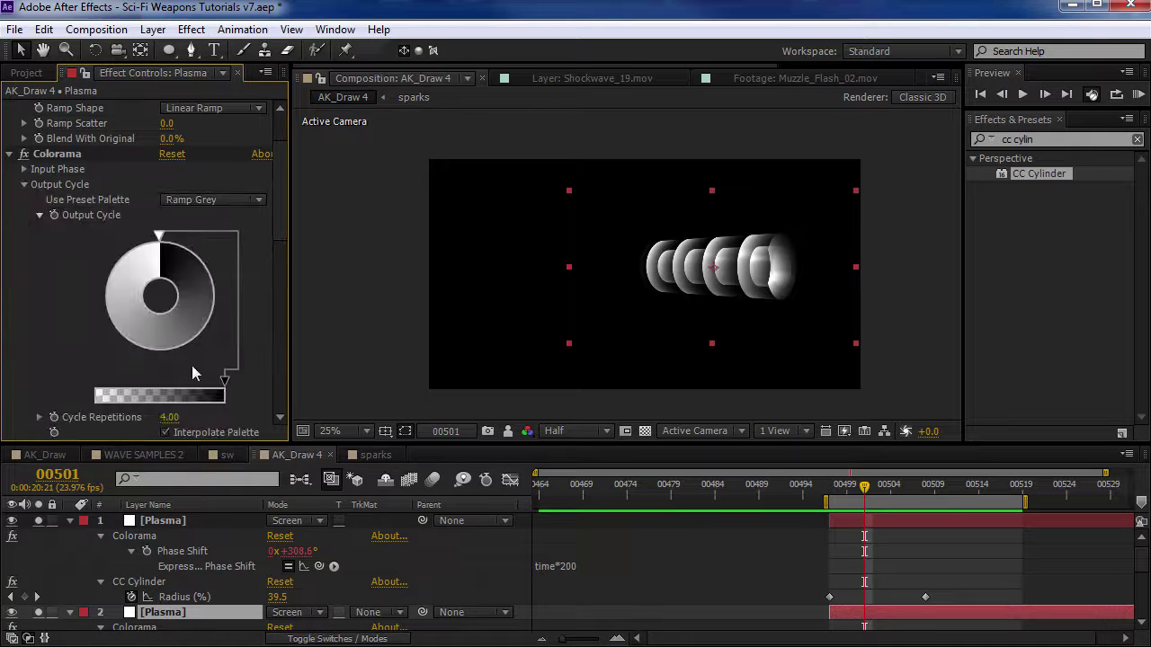
click(169, 419)
key(Return)
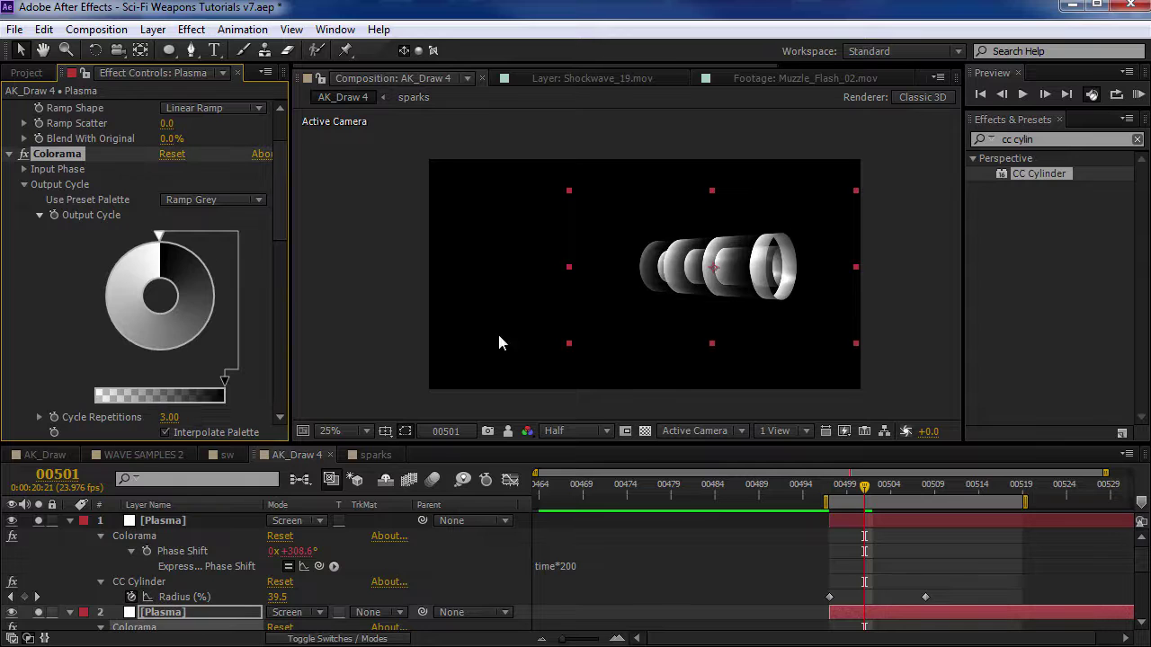
key(period)
key(period)
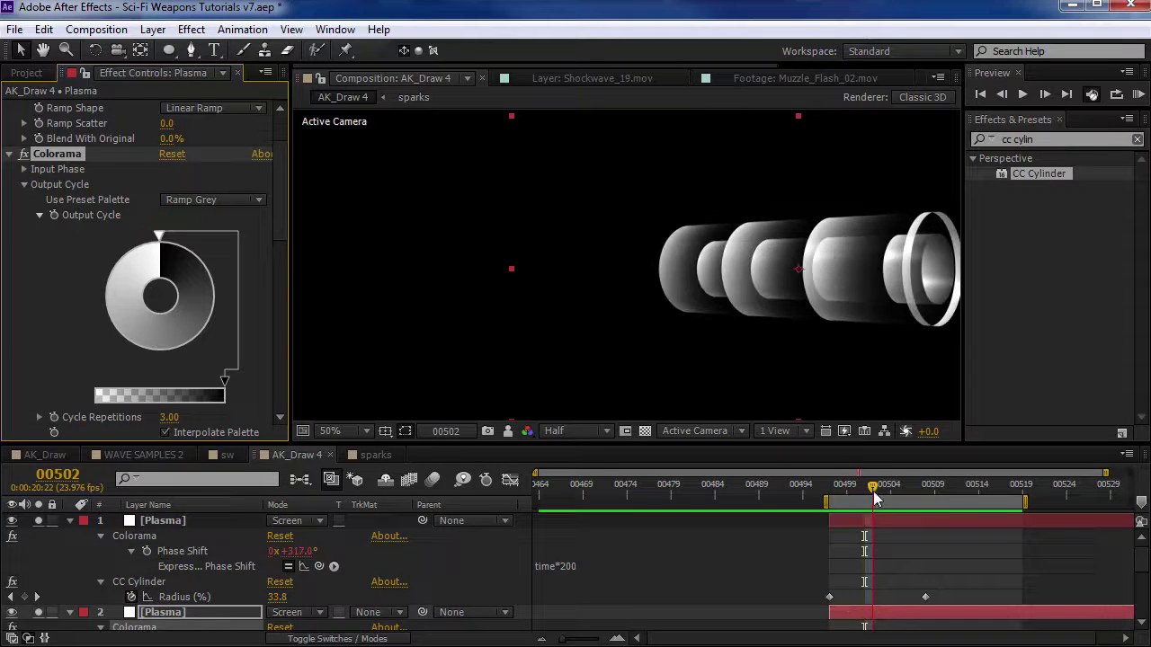
- Look at the reference energy effect in the WAVE SAMPLES 2 composition and return to AK_Draw 4
click(144, 455)
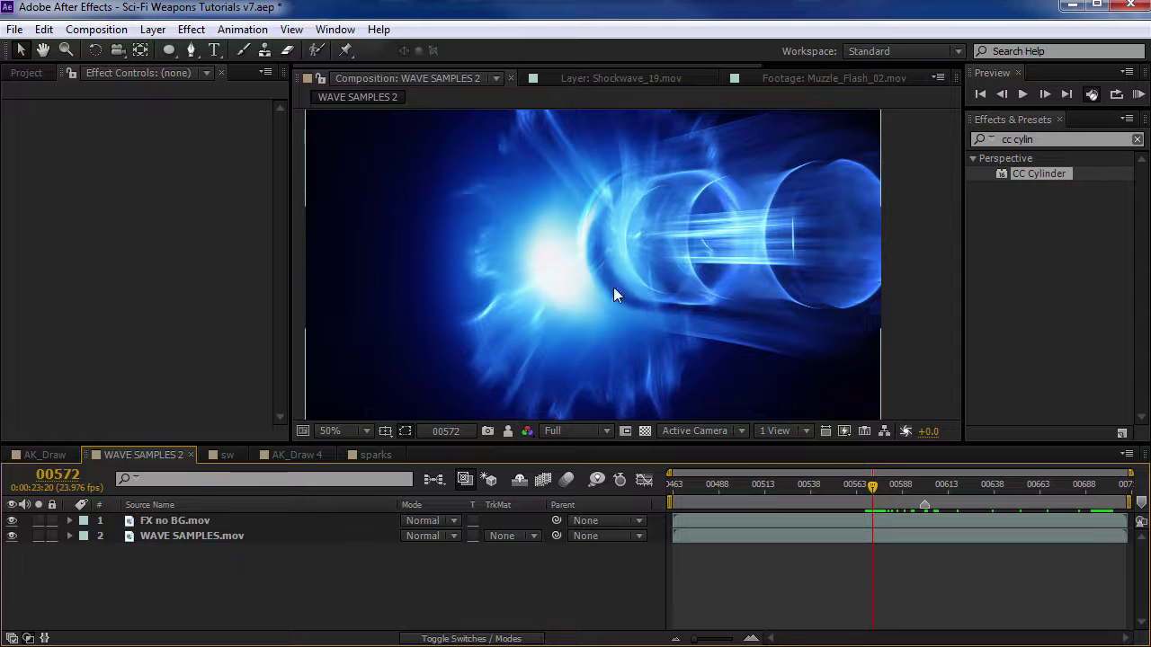
click(376, 455)
click(296, 455)
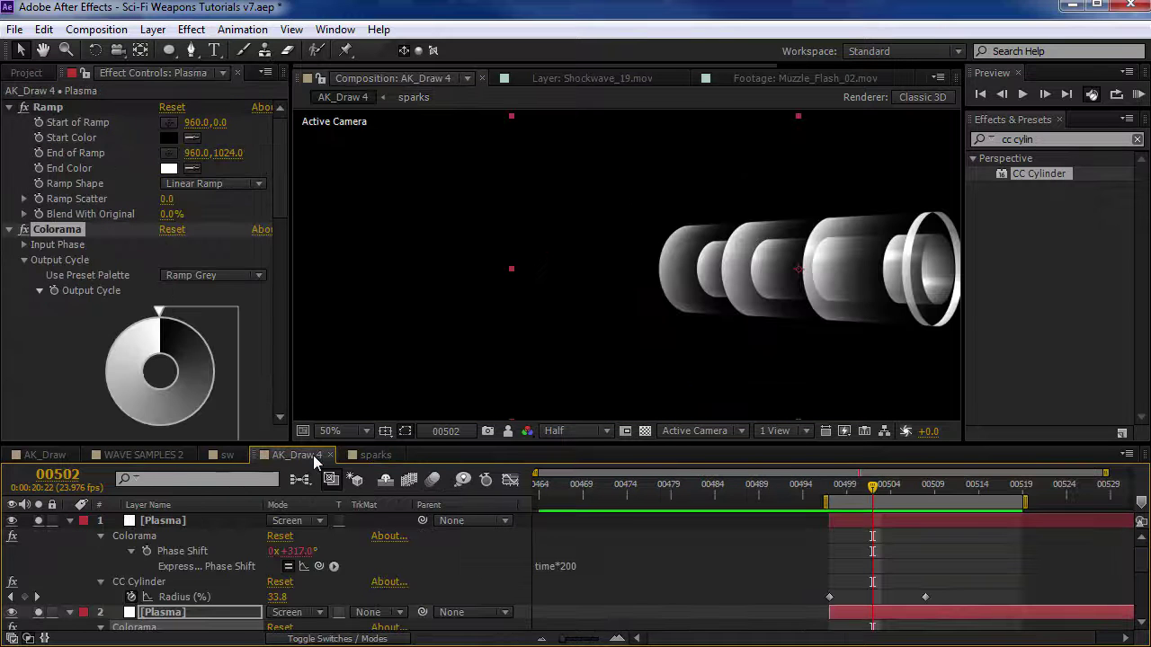
- Find the CC Glass effect and apply it to the lower Plasma layer after CC Cylinder
click(69, 521)
click(157, 536)
click(1048, 140)
key(BackSpace)
text(cc glass)
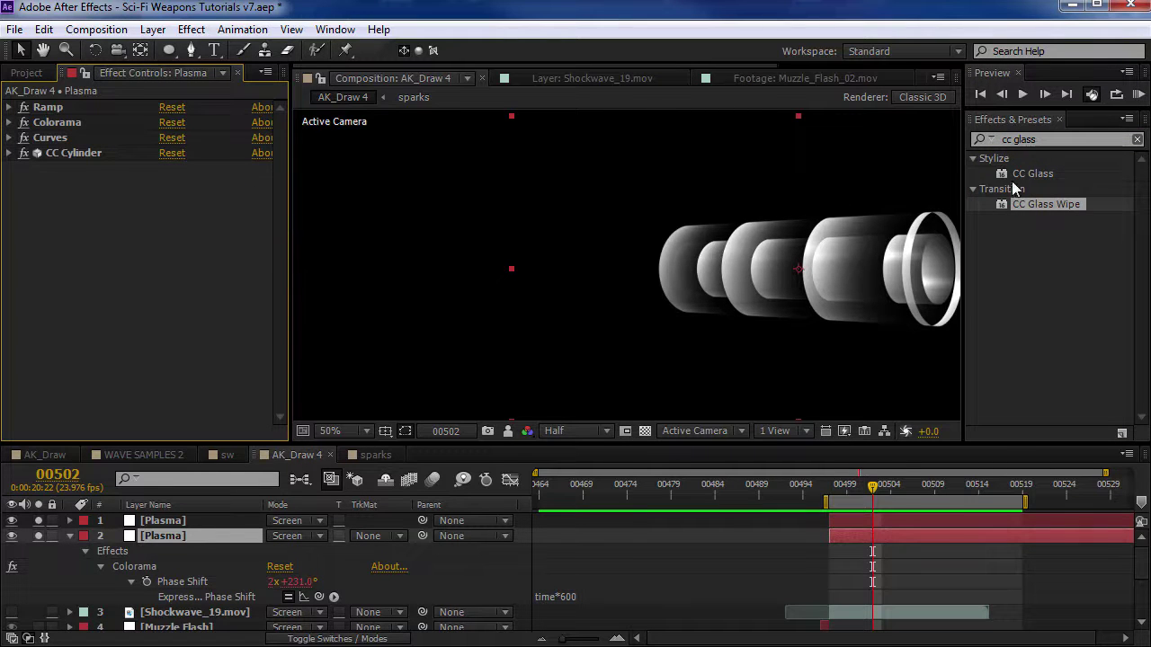
drag(1024, 174, 194, 187)
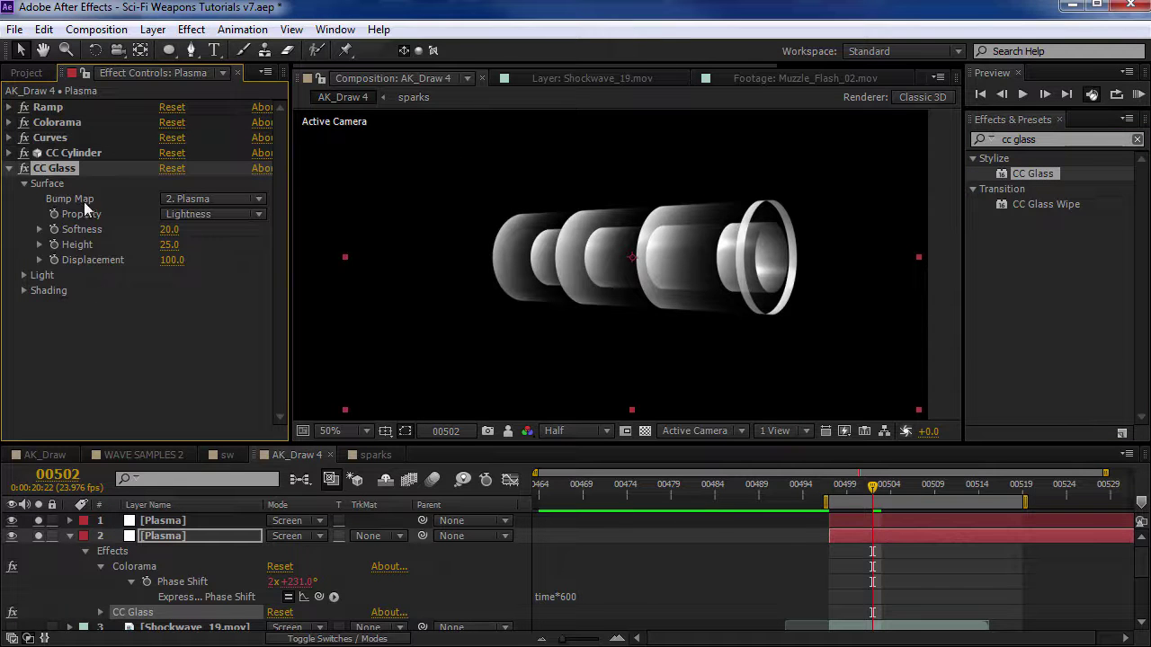
- Set the CC Glass Bump Map to None and check the tube briefly against the transparency grid
click(216, 199)
click(218, 222)
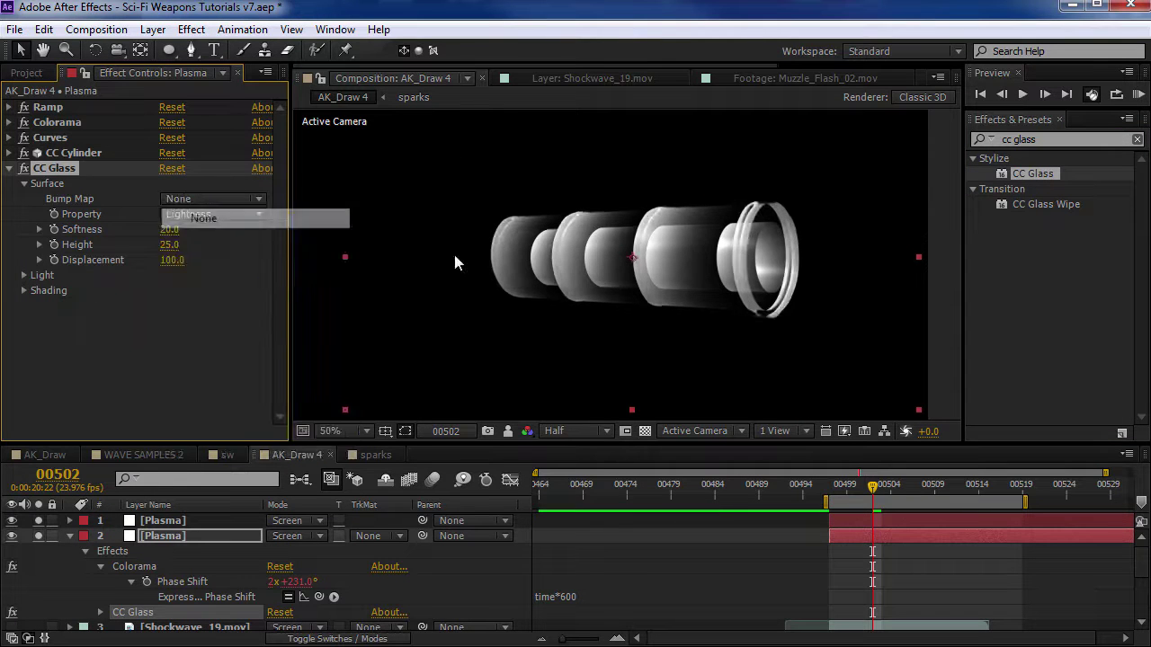
click(645, 431)
click(645, 431)
click(68, 286)
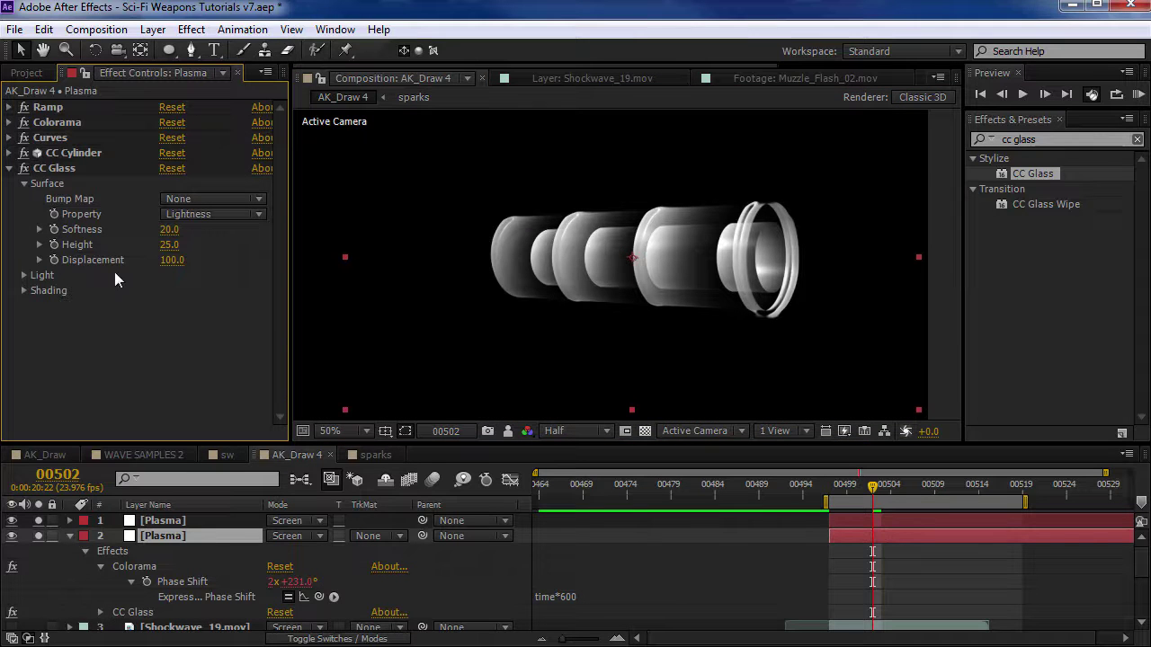
- Set the lower Plasma layer's CC Glass Softness to 45.7, Height to -51 and Displacement to 43, previewing it against the shot
click(170, 246)
text(-50)
key(Return)
drag(170, 237, 304, 327)
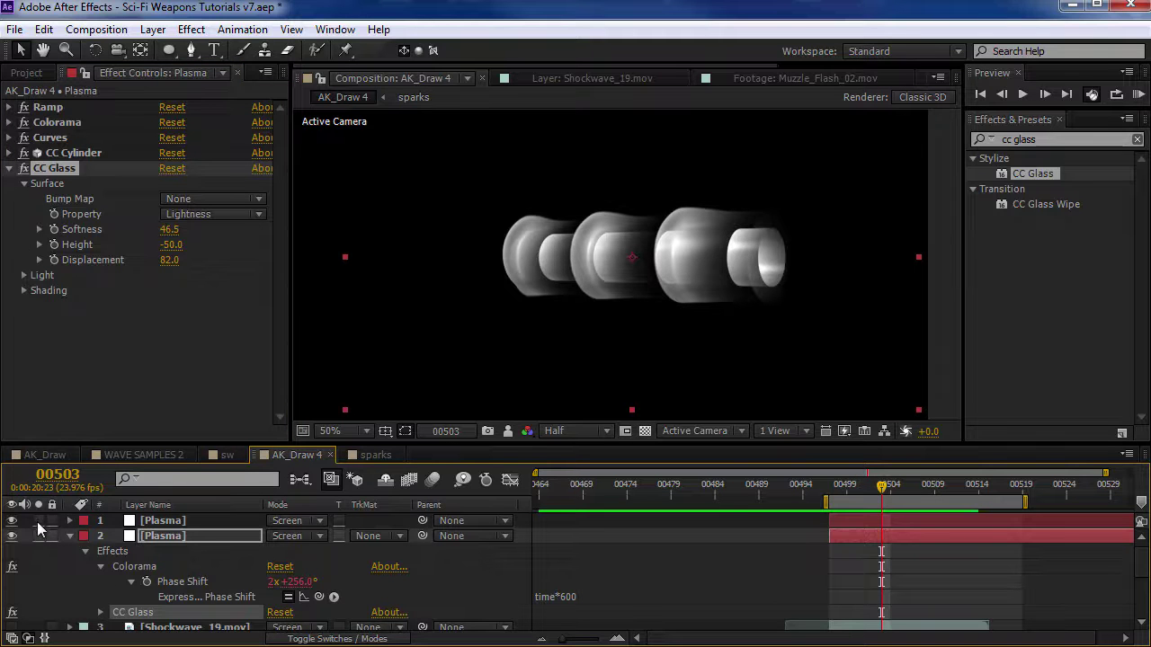
key(space)
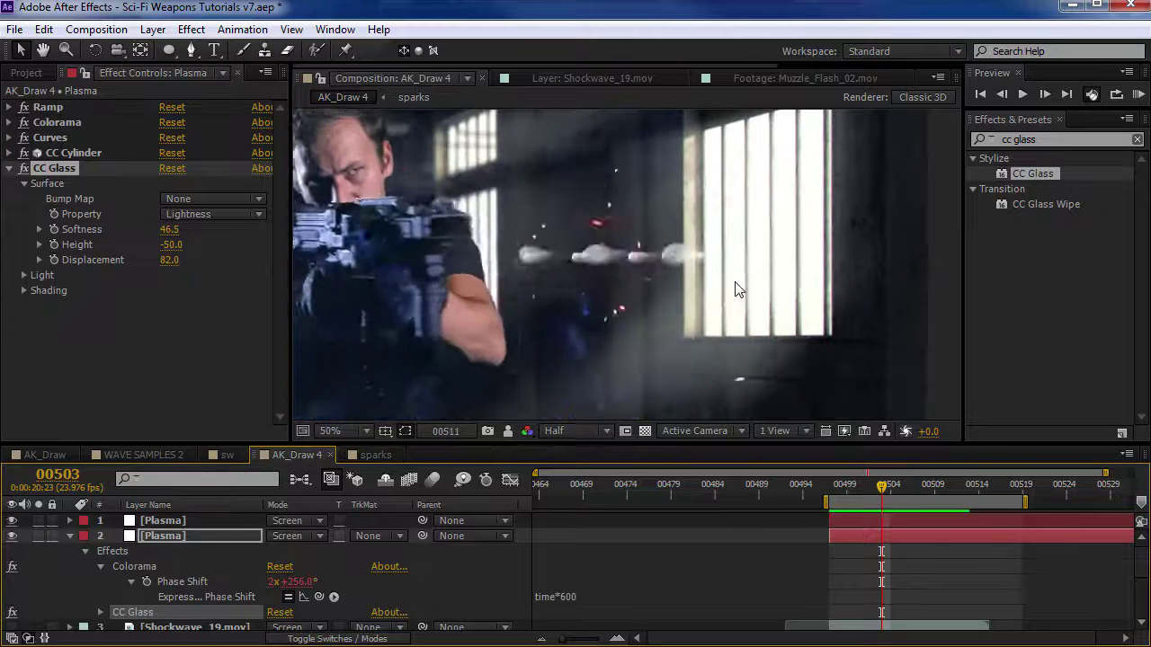
key(space)
drag(164, 244, 73, 265)
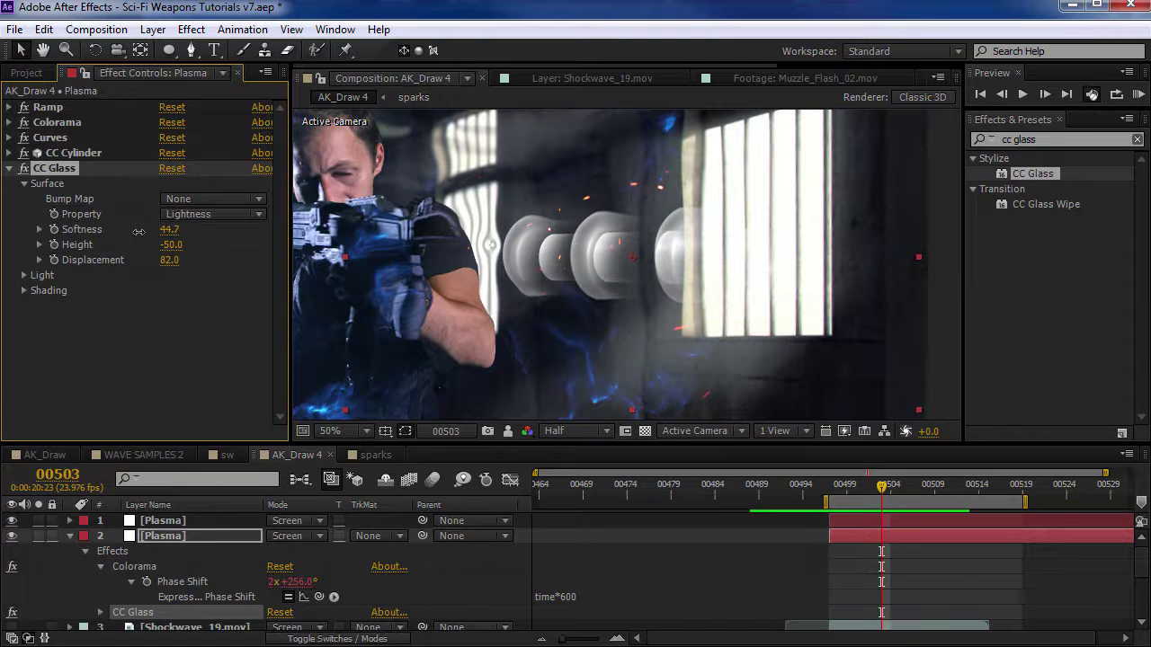
drag(137, 232, 99, 232)
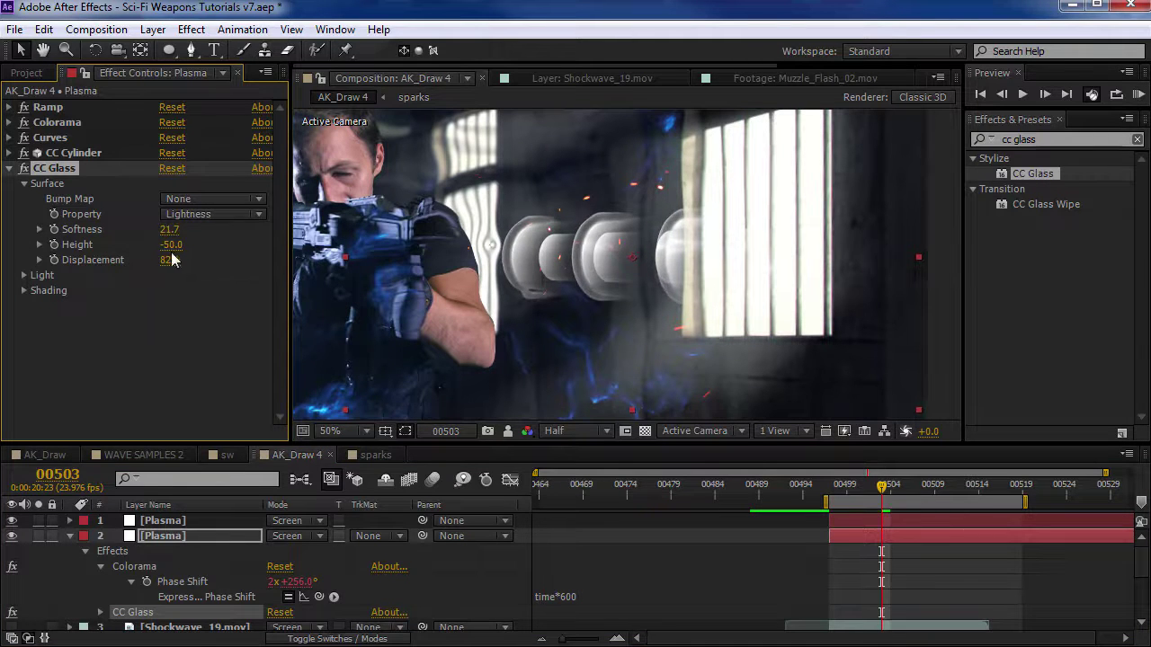
drag(130, 269, 160, 243)
drag(881, 488, 838, 494)
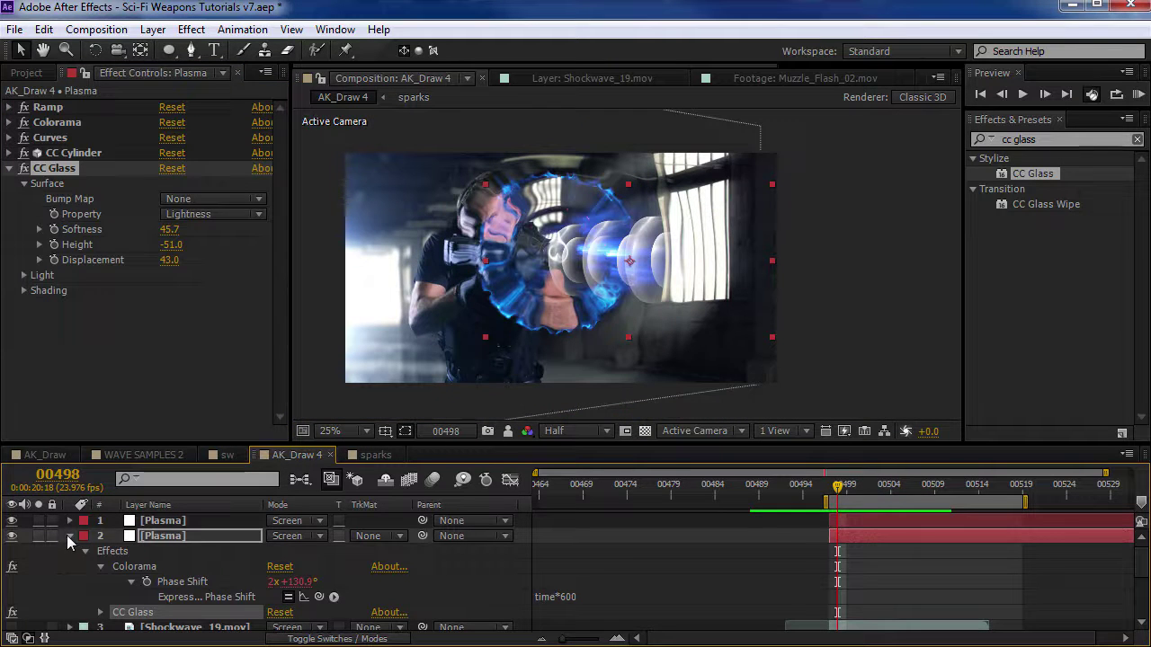
click(69, 536)
- Apply VC Color Vibrance in light blue with Fill Empty BG enabled to the lower Plasma layer, and copy it to the upper Plasma layer
click(1049, 142)
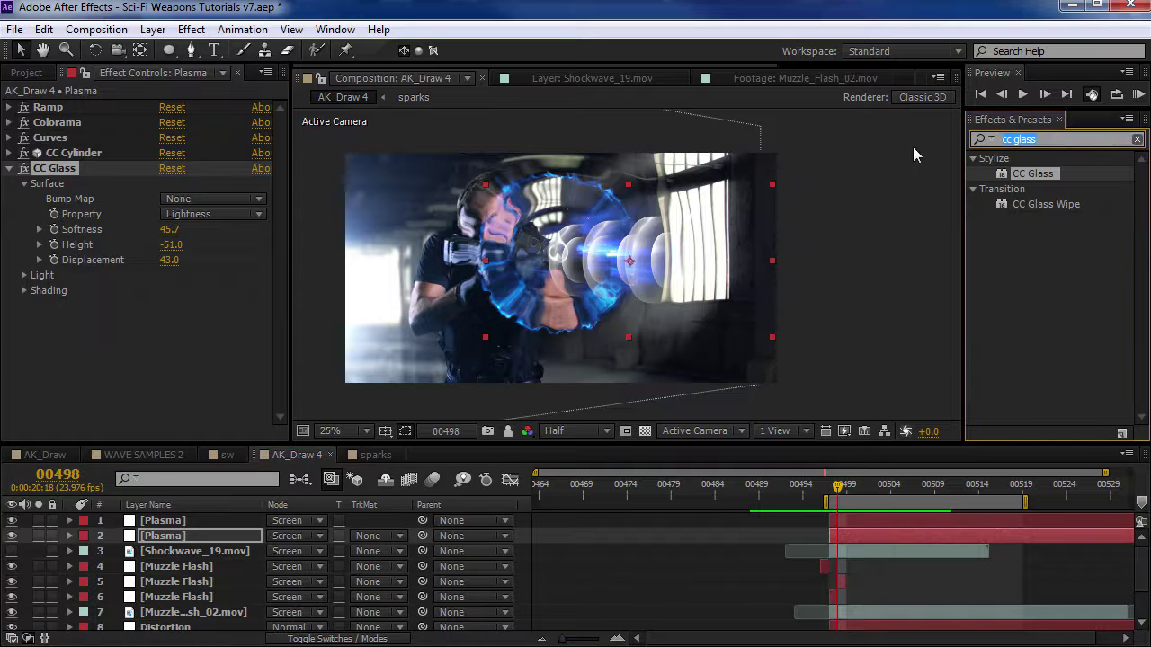
text(vibr)
double_click(1039, 205)
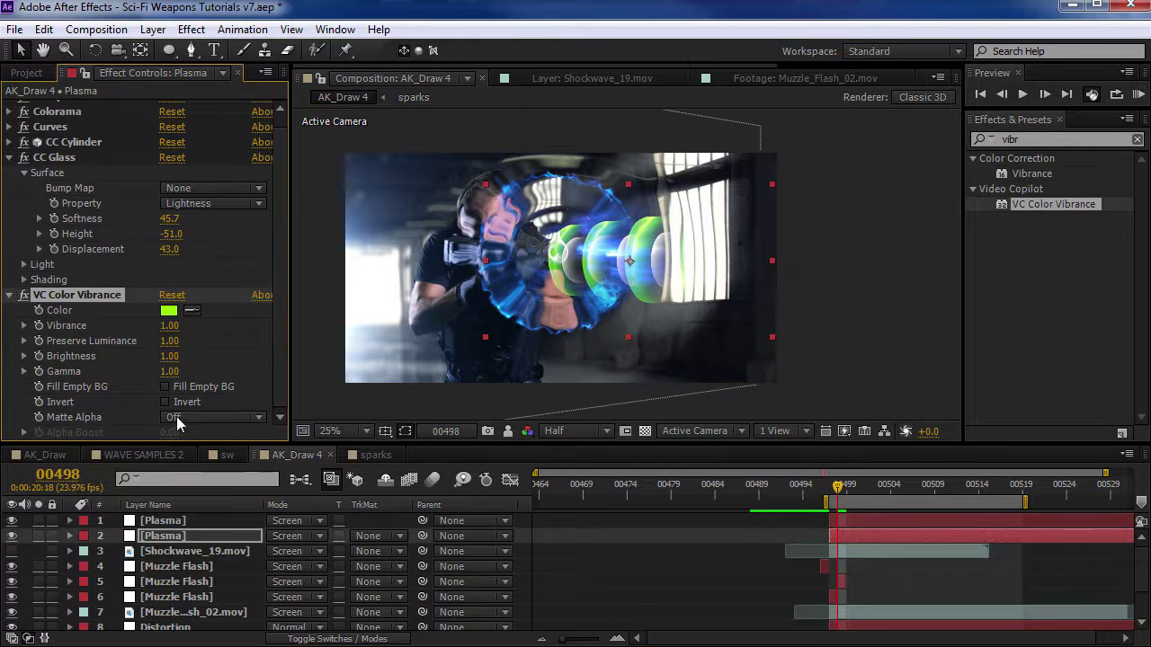
click(168, 310)
click(339, 387)
drag(339, 387, 337, 385)
click(477, 284)
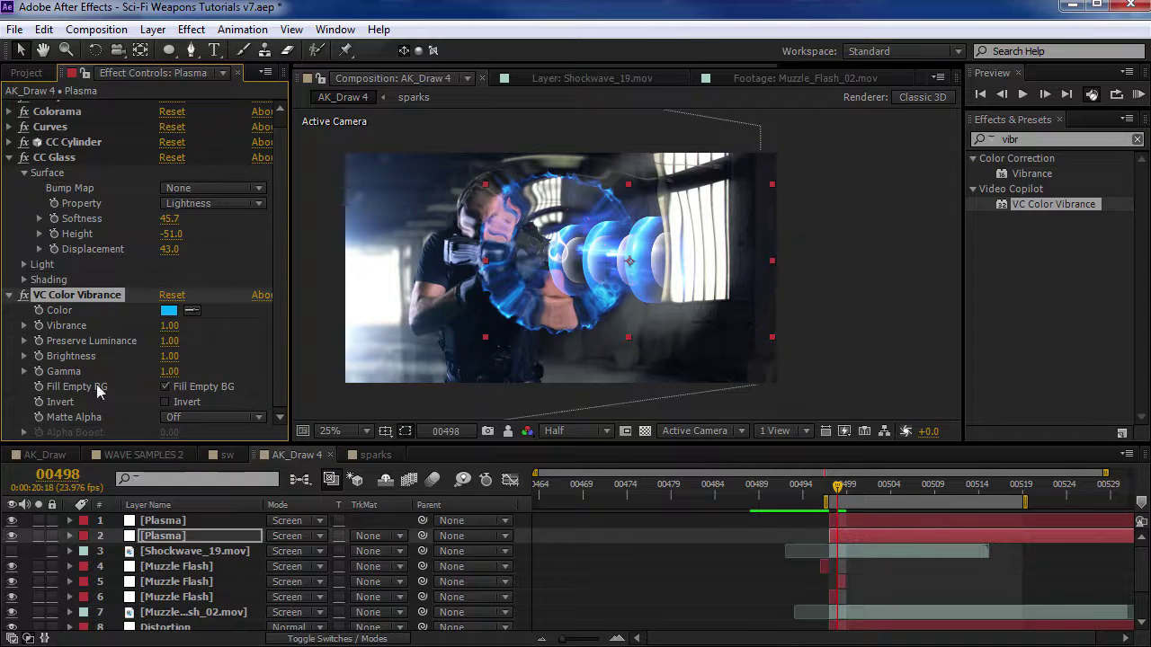
click(168, 521)
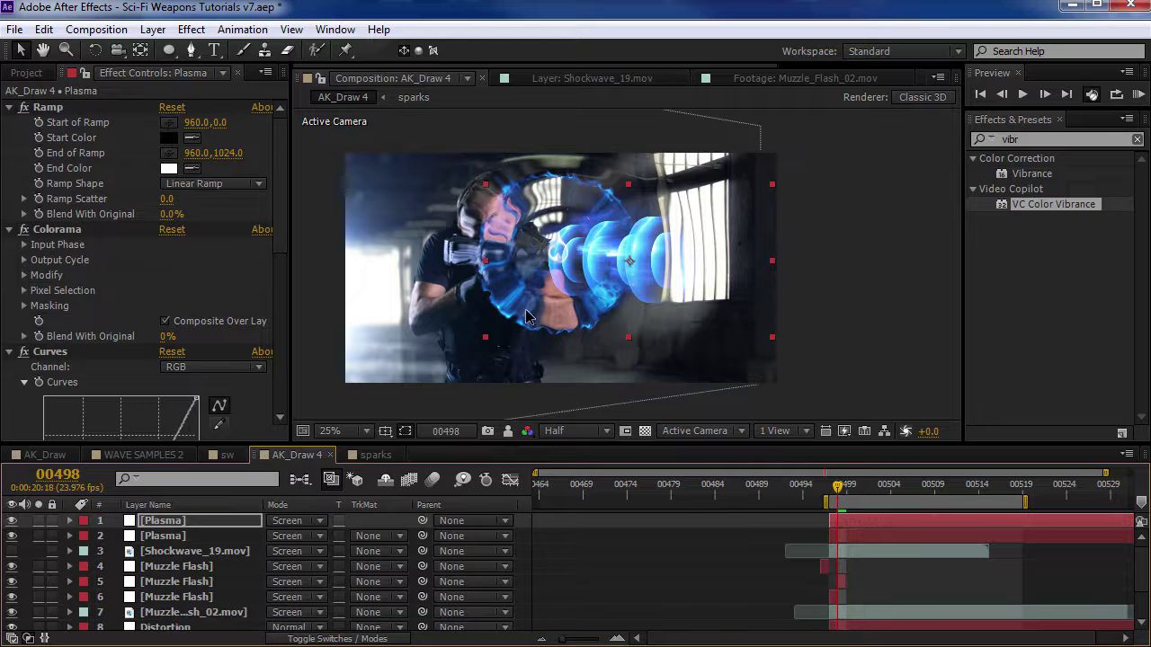
- Pre-compose the two Plasma layers into a composition named Plasma and set the resulting layer's blending mode to Screen
drag(38, 520, 38, 535)
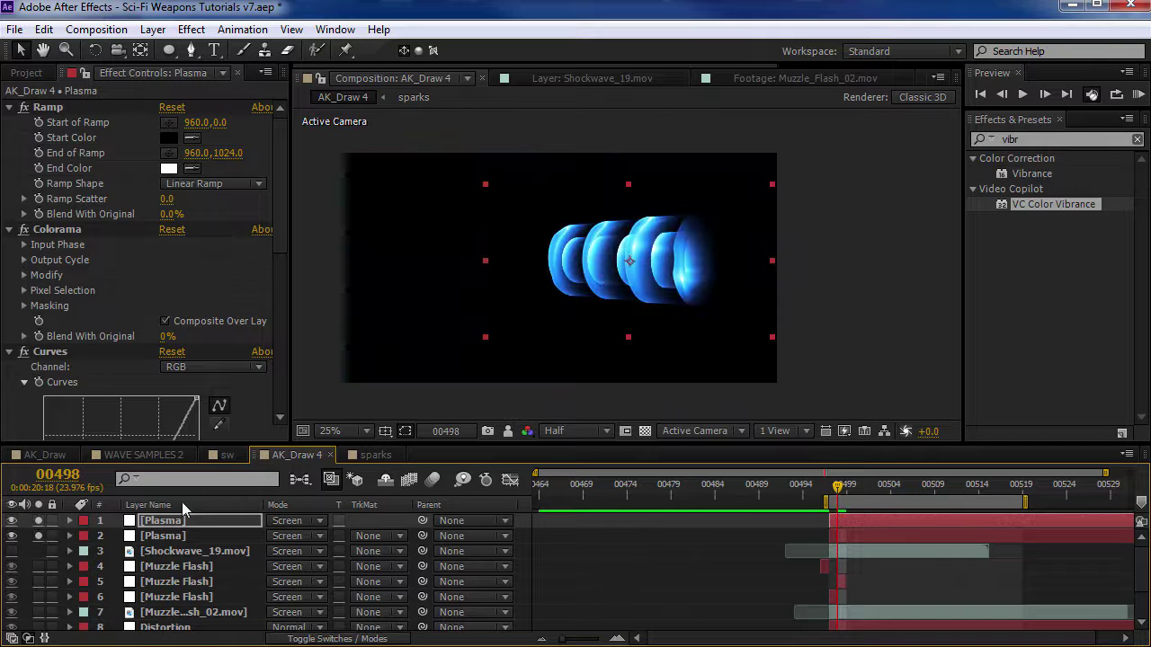
click(166, 536)
click(166, 521)
shift+click(166, 537)
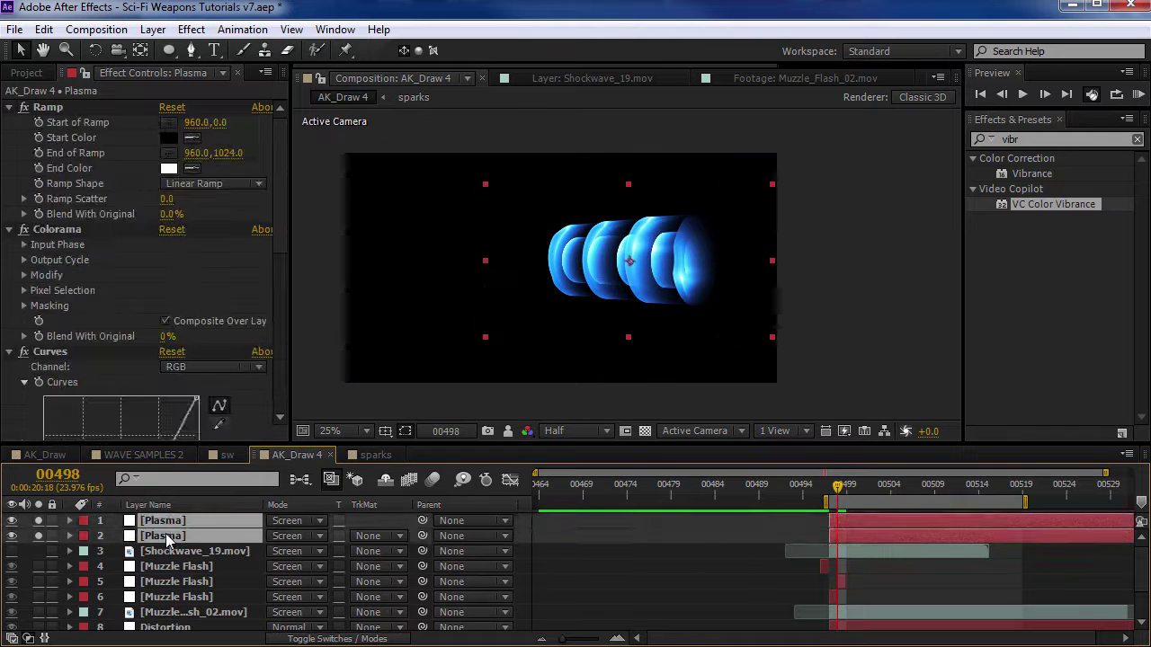
click(152, 30)
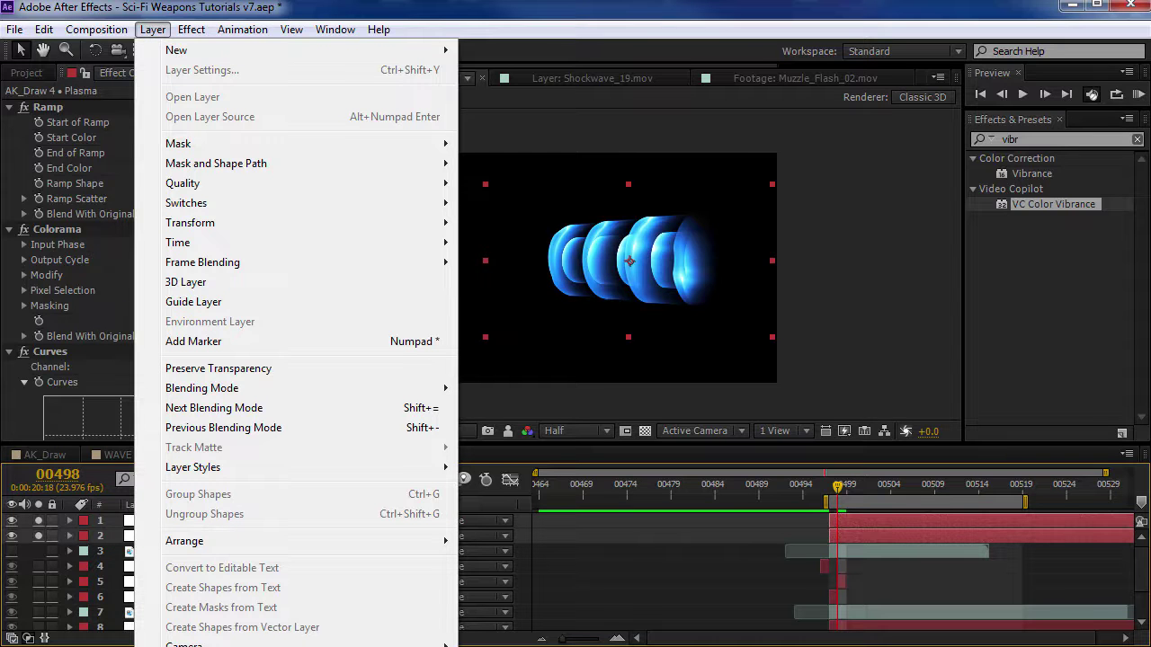
key(ctrl+shift+c)
text(Plasma)
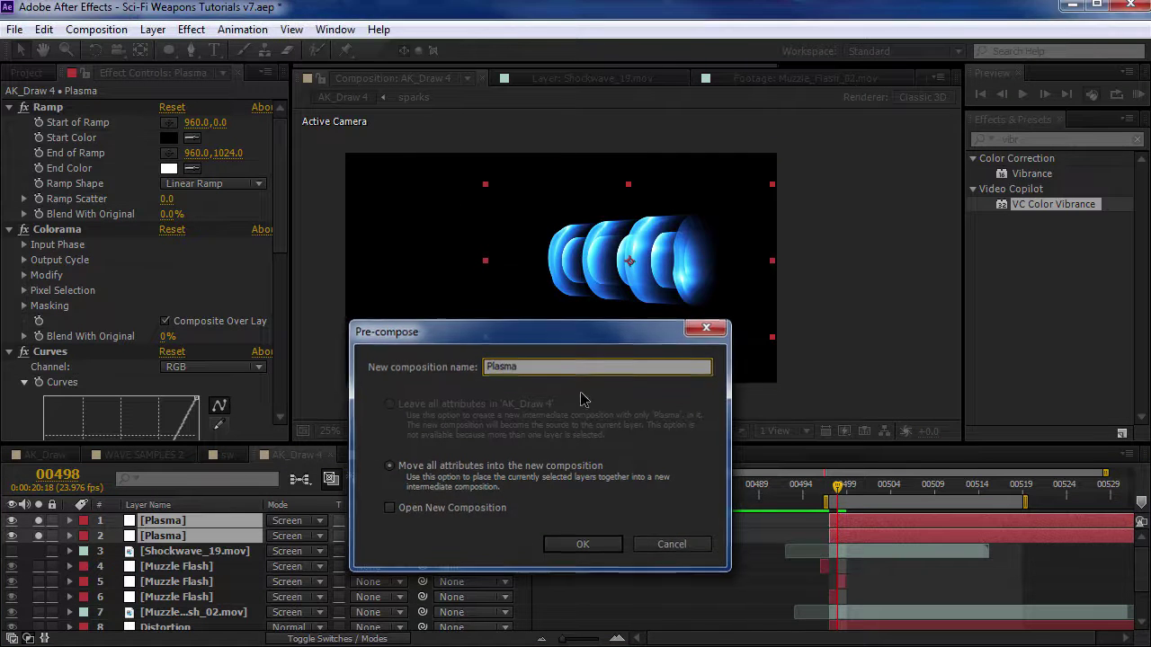
key(Return)
click(848, 520)
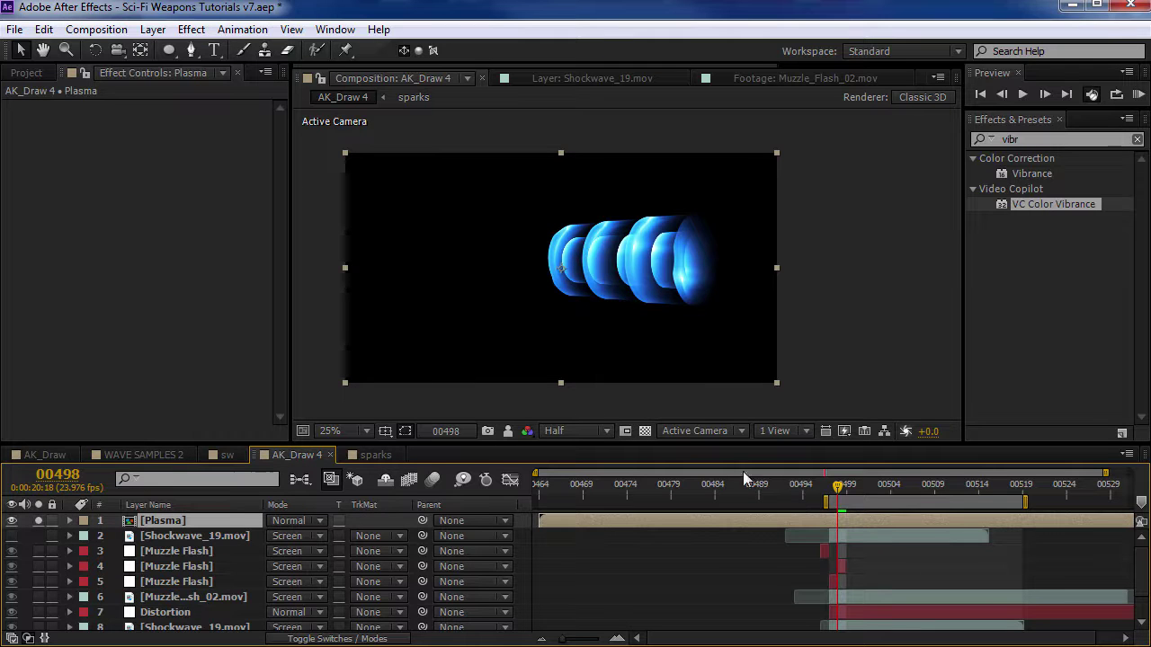
click(304, 522)
click(360, 405)
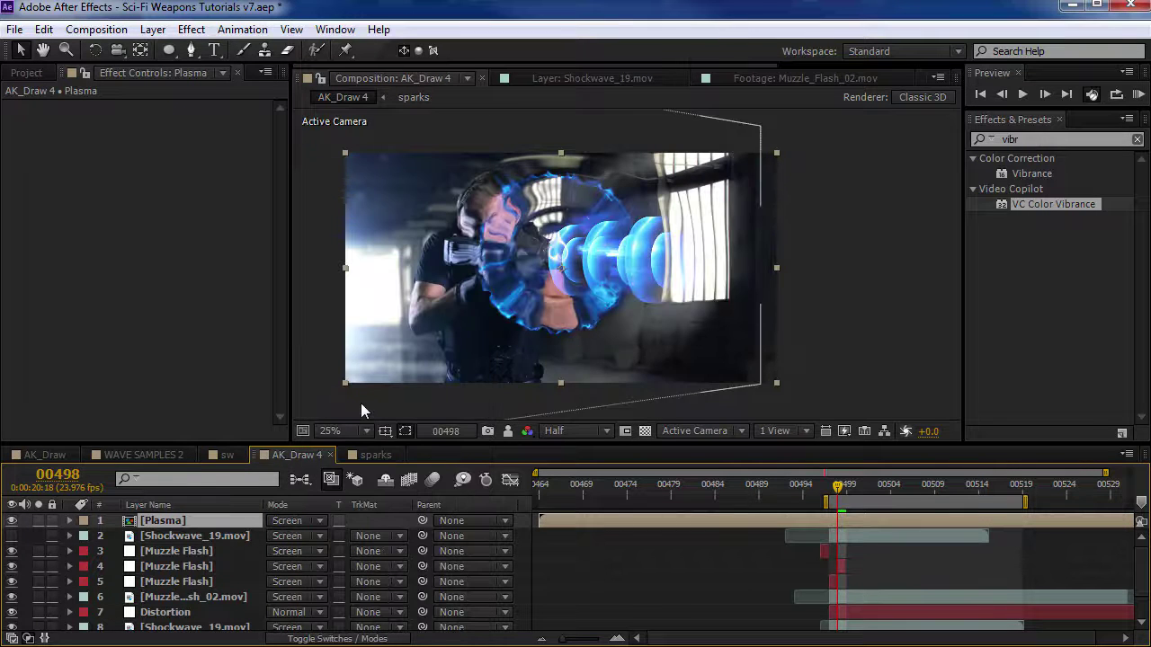
- Add an adjustment layer above the Plasma composition, apply CC Glass to it and rename it Glass
click(153, 29)
mouse_move(167, 54)
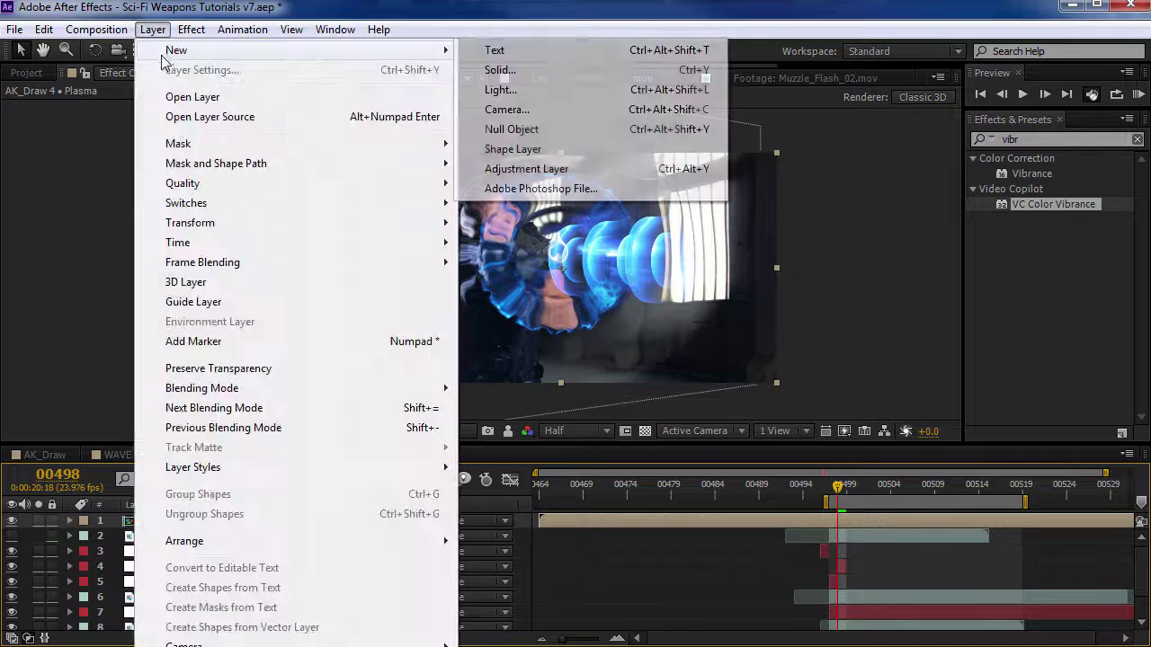
click(526, 169)
click(1049, 142)
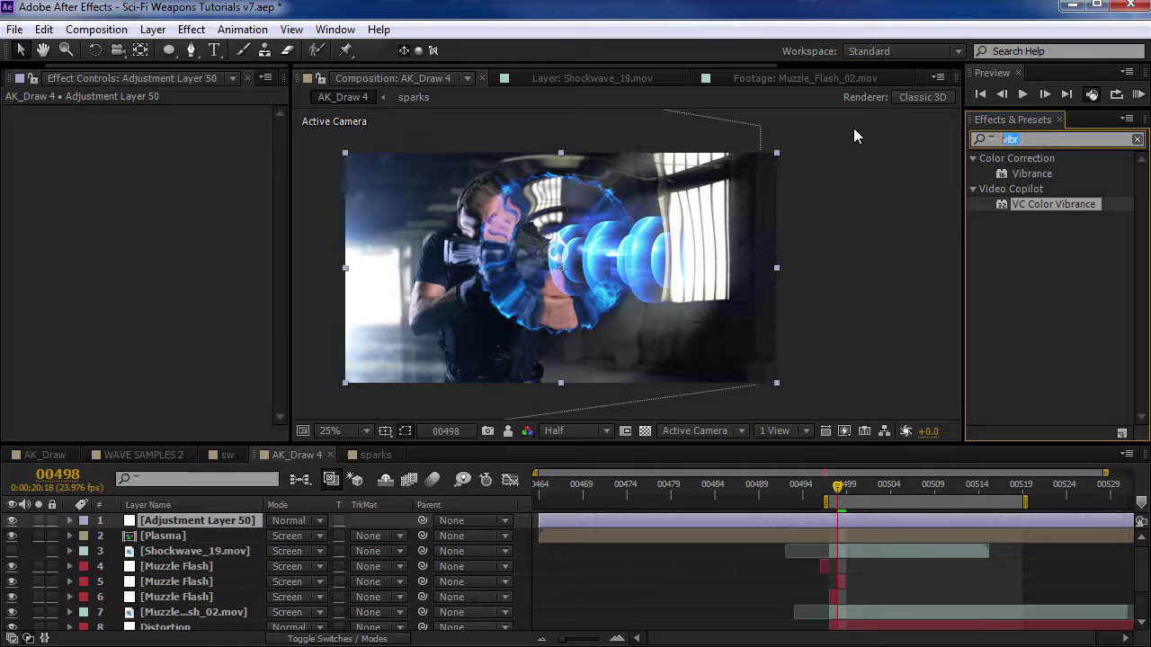
text(glass)
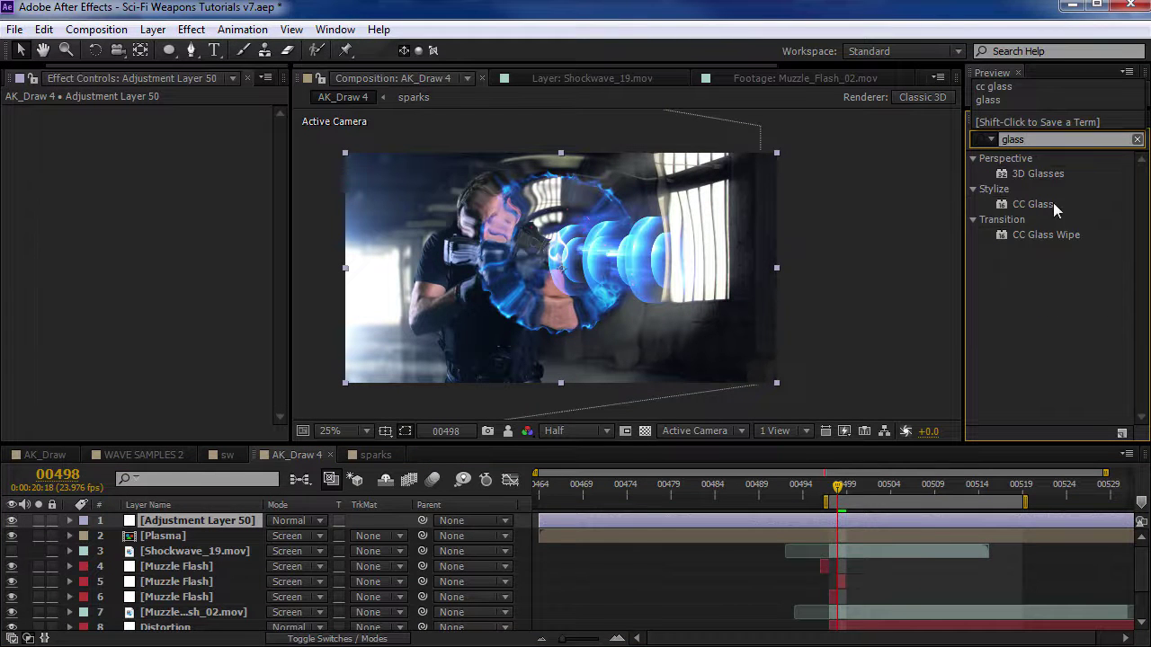
drag(1041, 205, 200, 522)
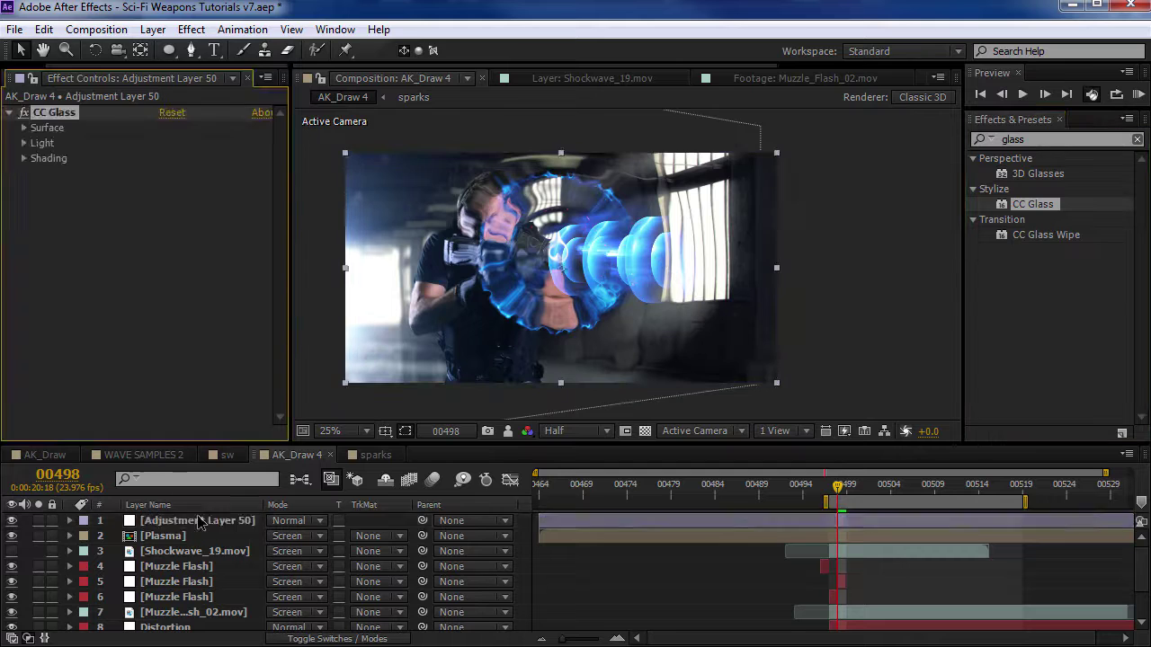
click(200, 522)
key(Return)
text(Gl)
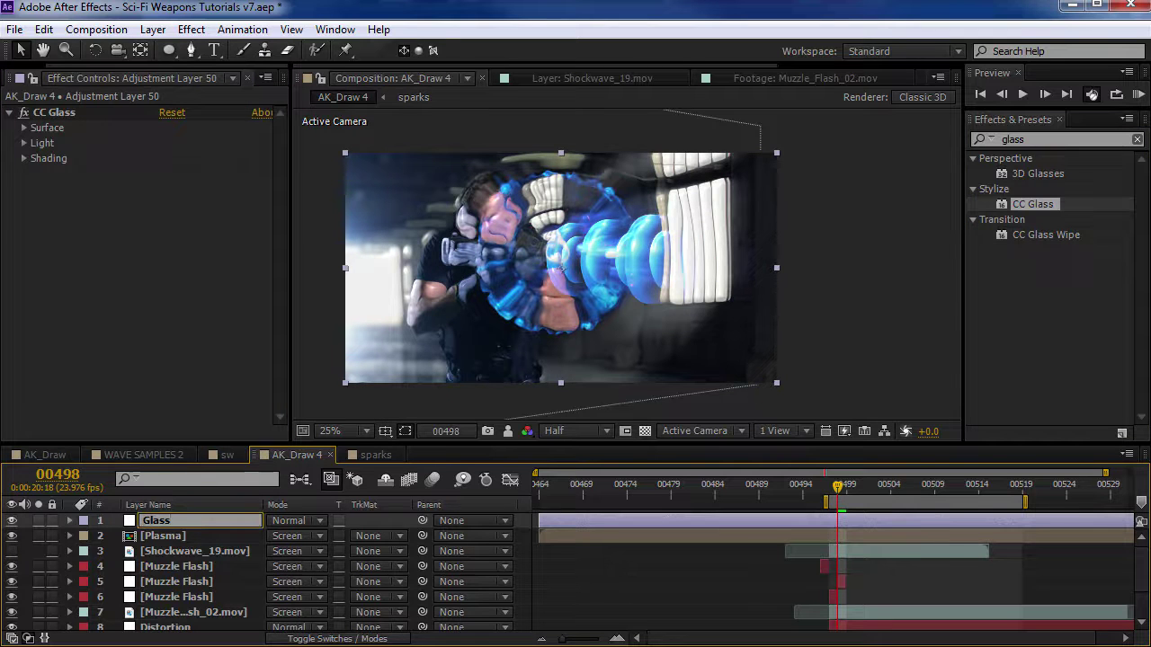
text(ass)
key(Return)
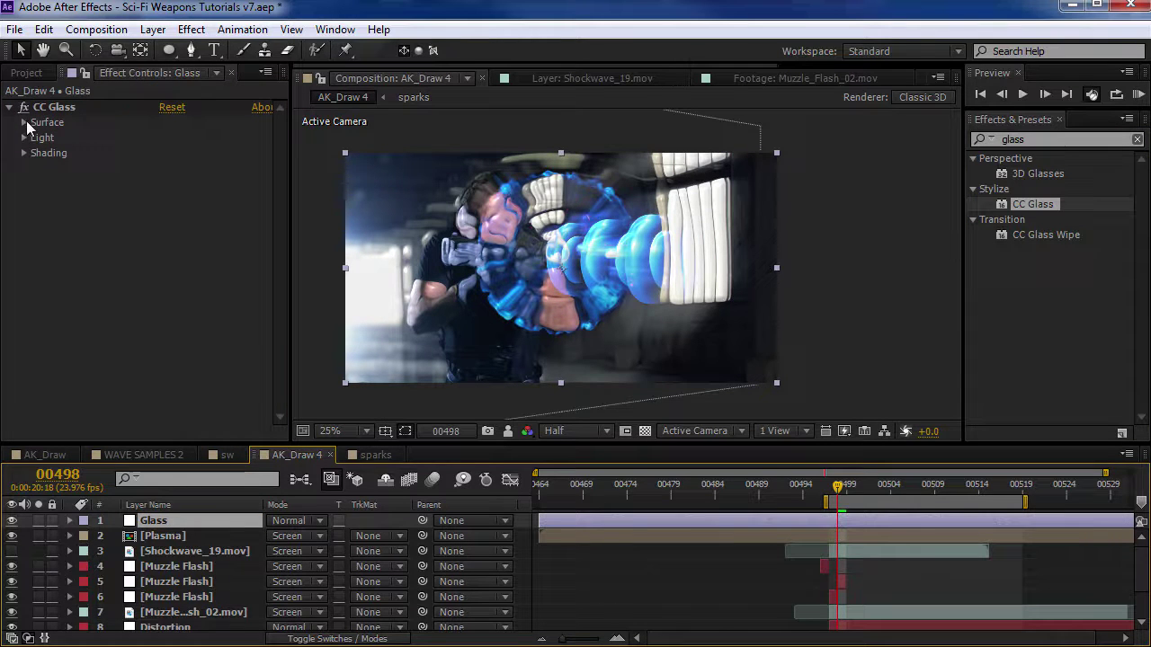
- Set the Glass layer's CC Glass Bump Map to Plasma and move the layer directly above AK_Draw.mov
click(25, 122)
click(232, 140)
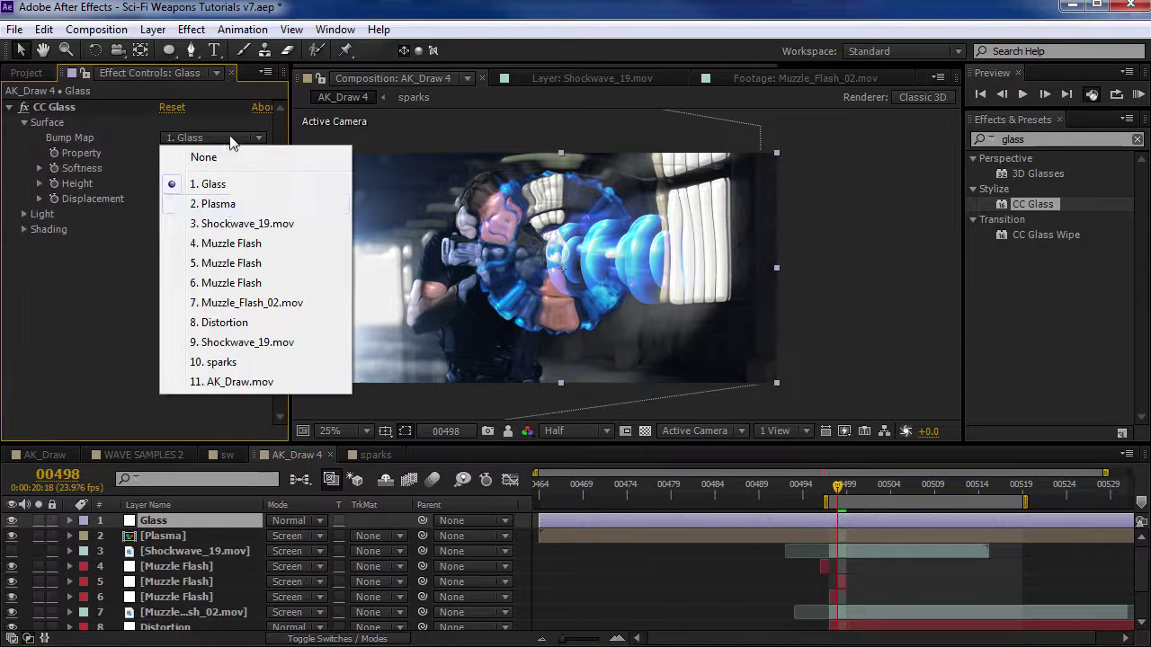
click(218, 204)
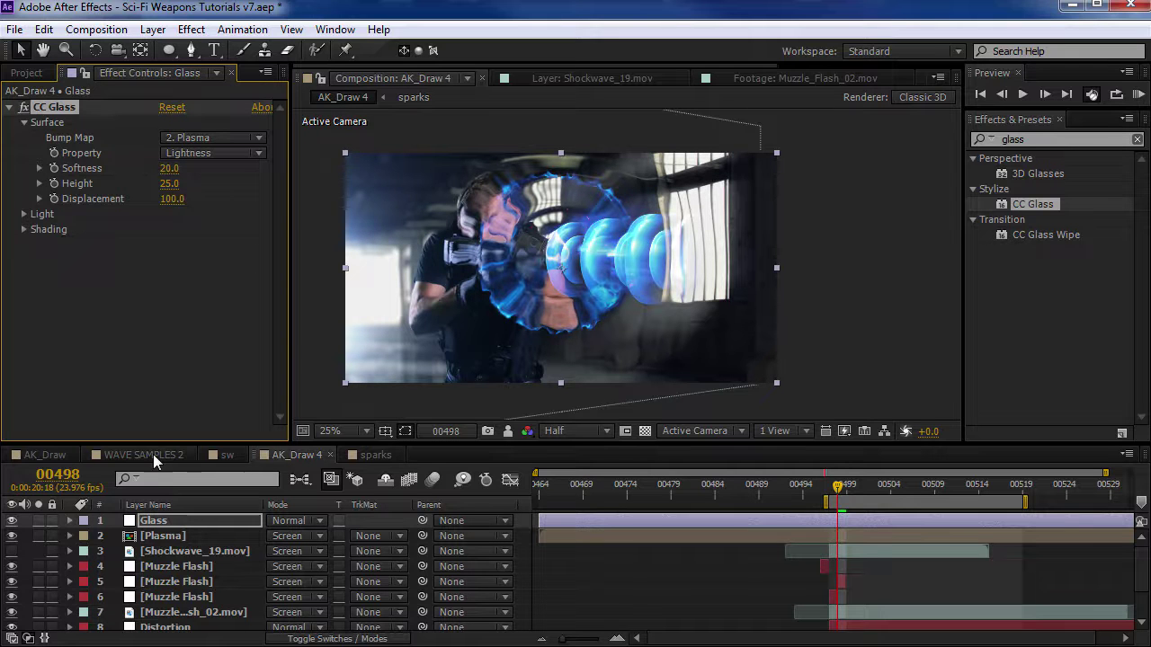
drag(159, 440, 159, 364)
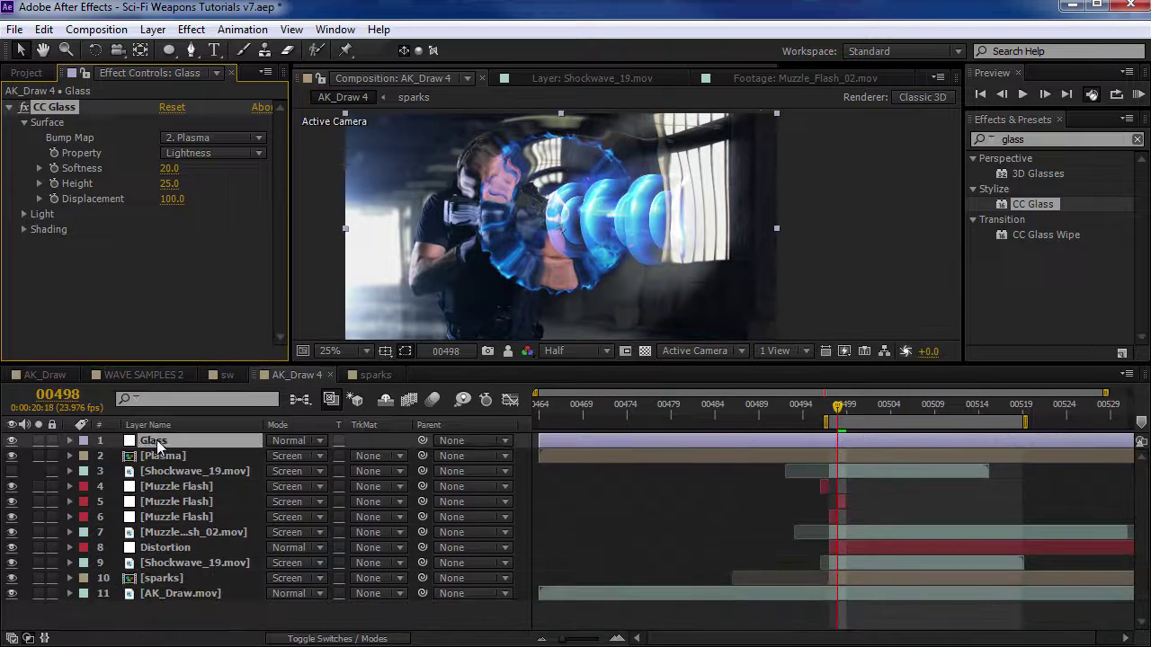
drag(159, 554, 158, 584)
- Solo the Glass and AK_Draw.mov layers to raise the CC Glass Displacement to 287, and preview the shot with all layers restored
drag(38, 594, 38, 579)
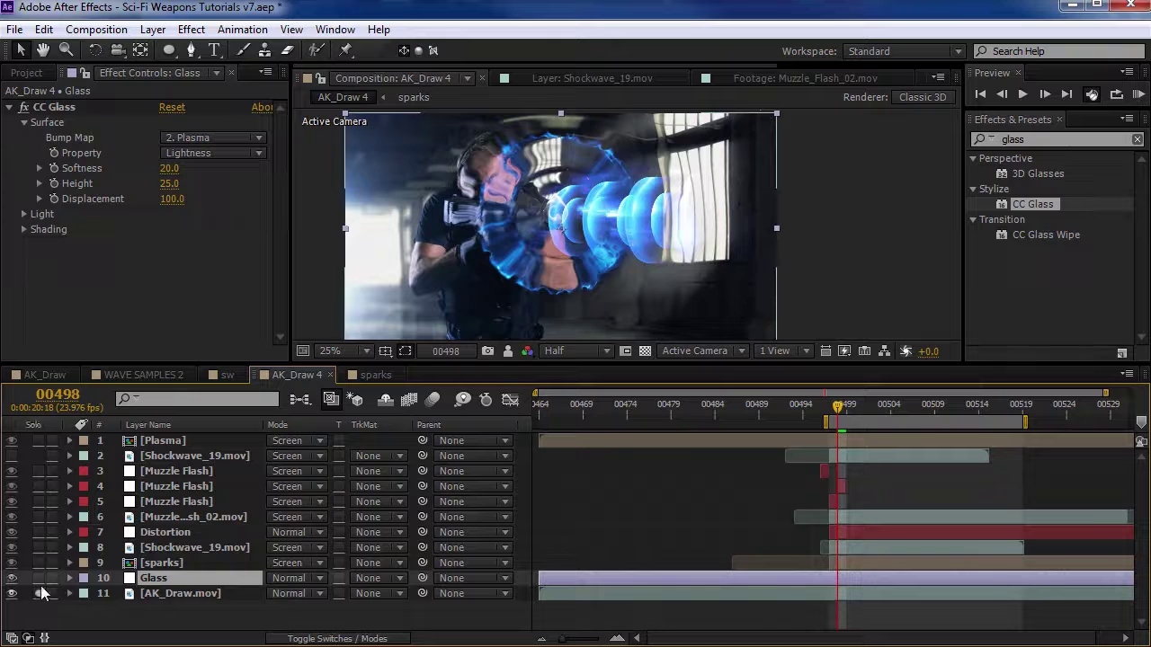
scroll(576, 261, up, 2)
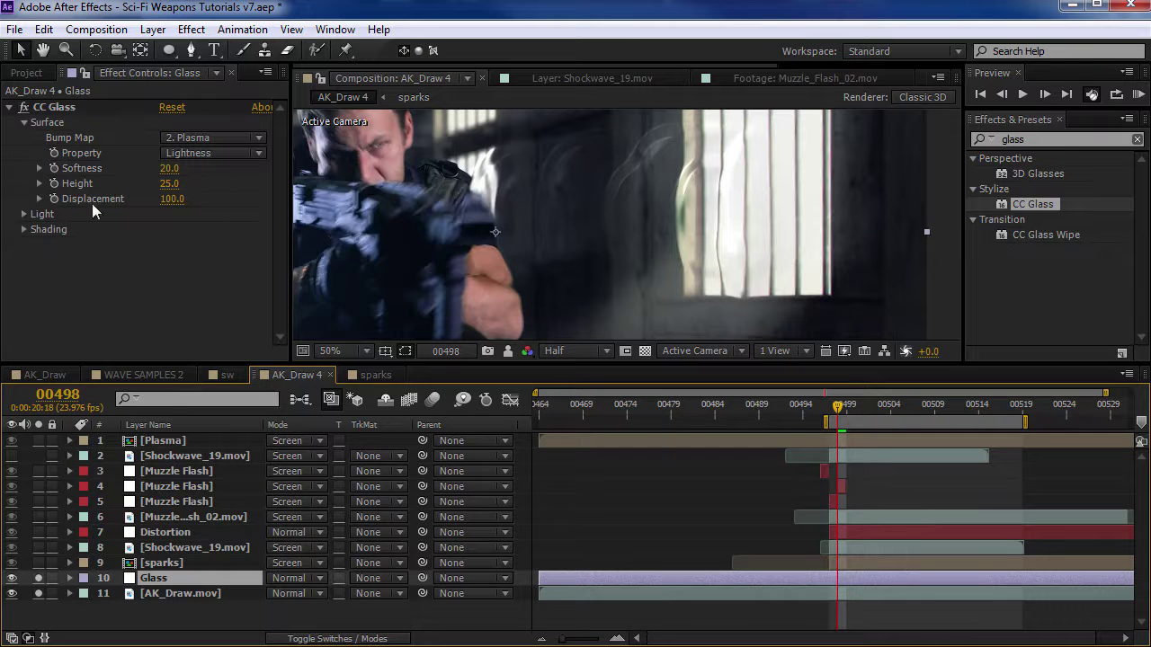
click(66, 109)
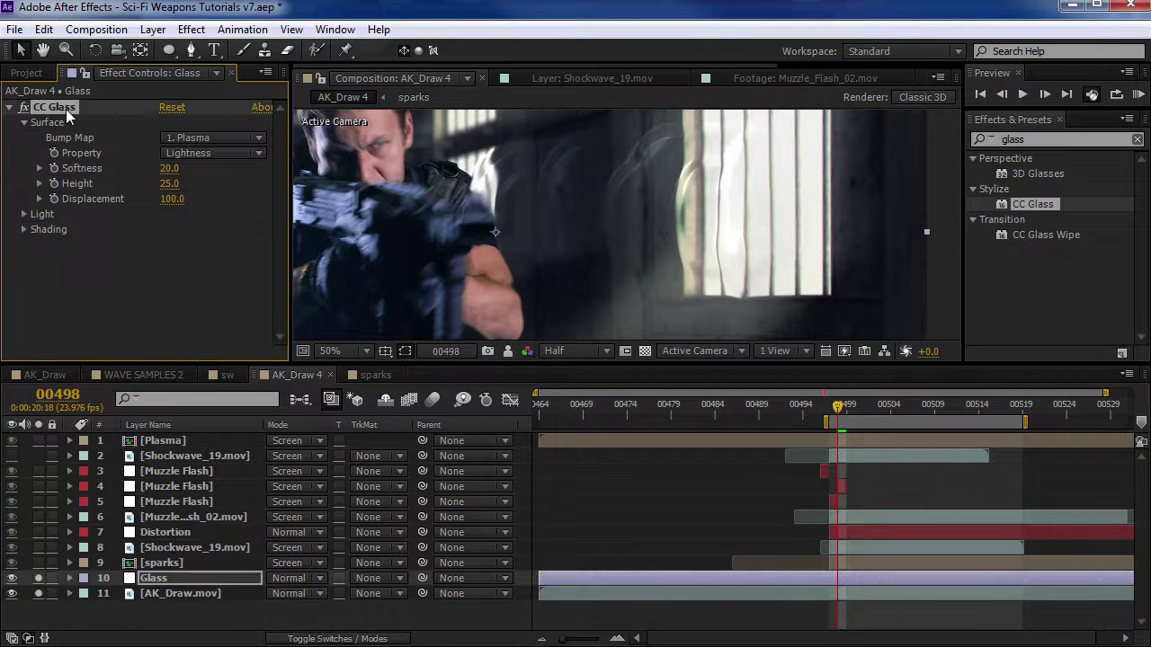
drag(171, 204, 565, 183)
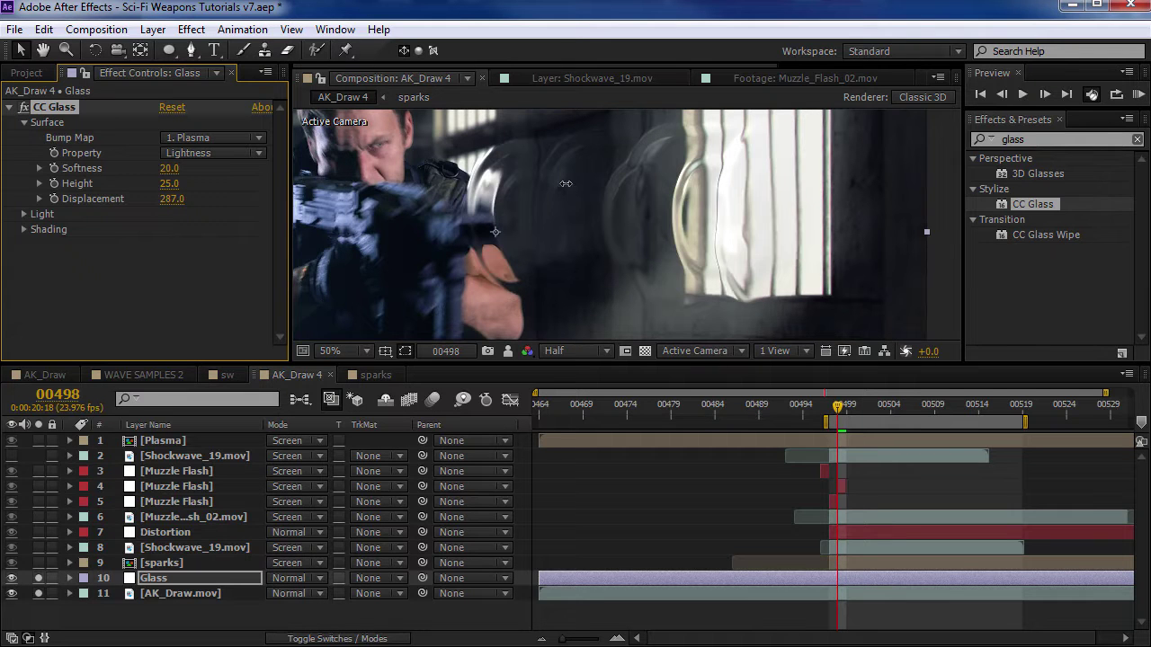
click(39, 578)
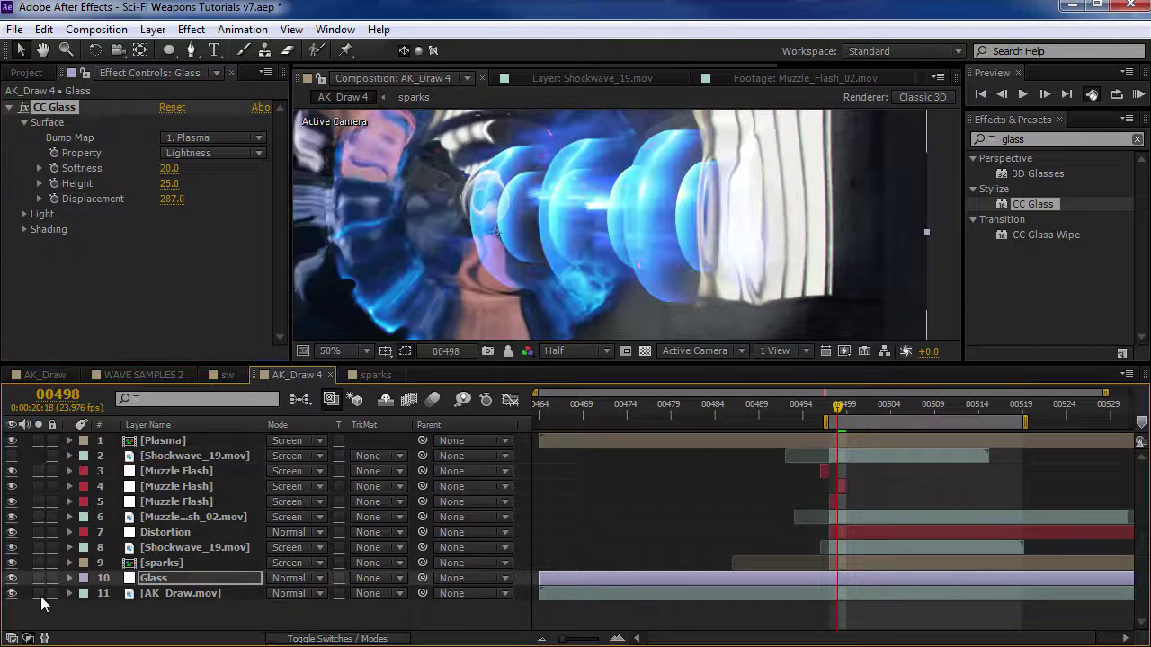
scroll(699, 220, down, 2)
key(KP_0)
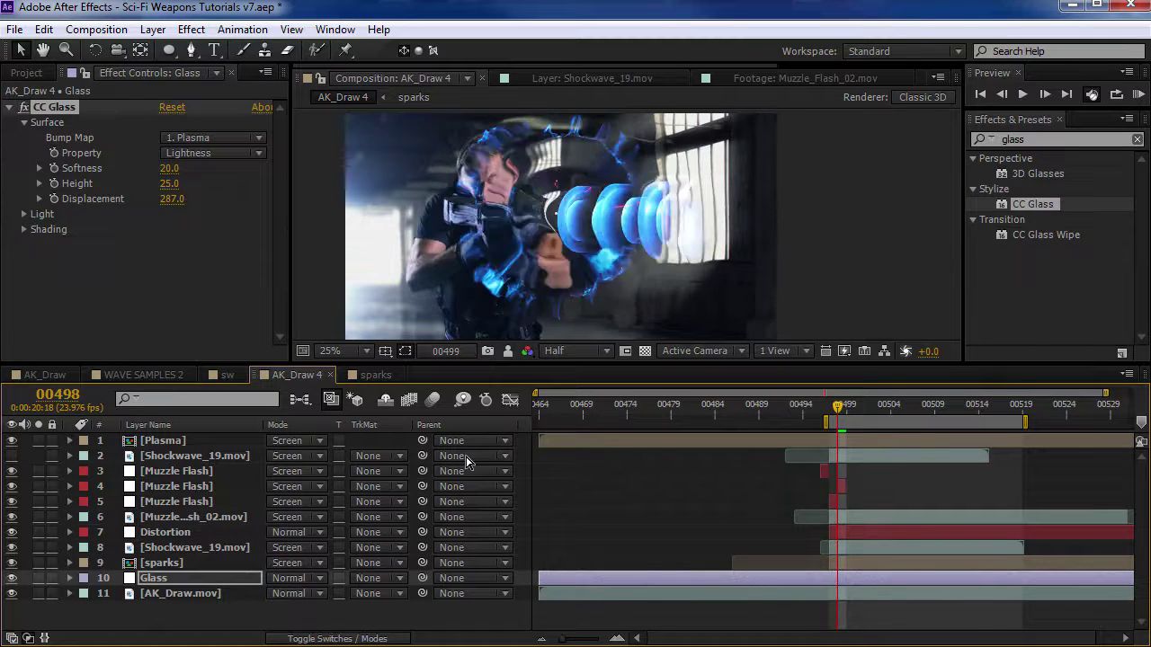
- Set the Glass layer's CC Glass Softness to 27.8 and Height to 62, and review the blast animation in an enlarged view
scroll(628, 244, up, 2)
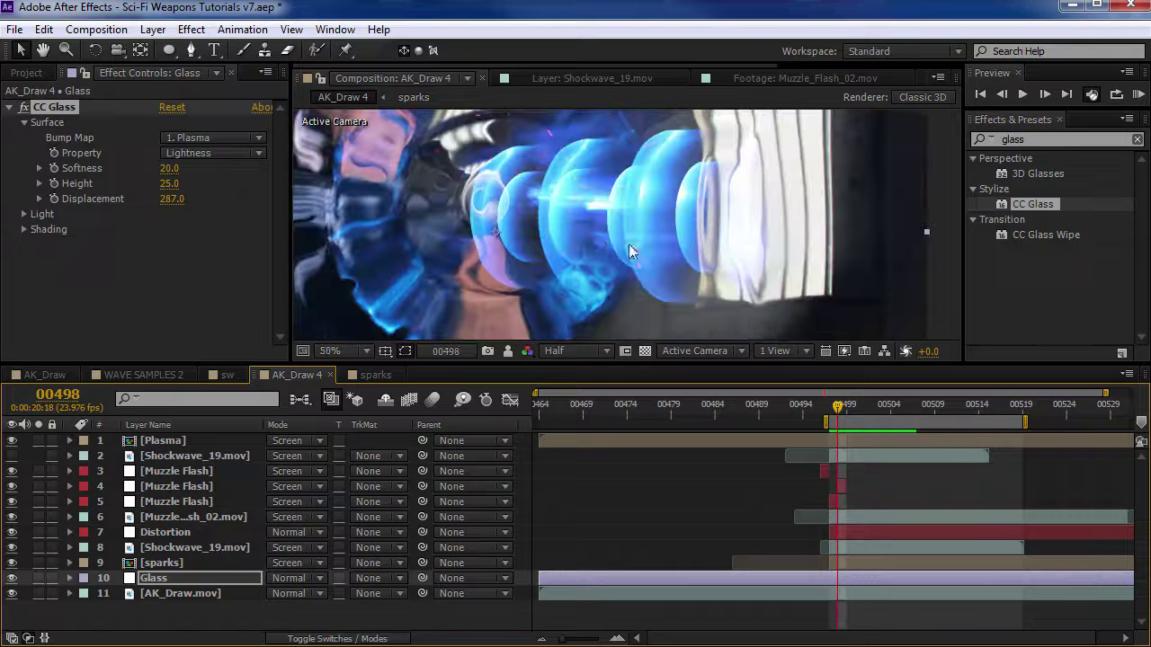
drag(208, 163, 234, 209)
drag(180, 183, 216, 187)
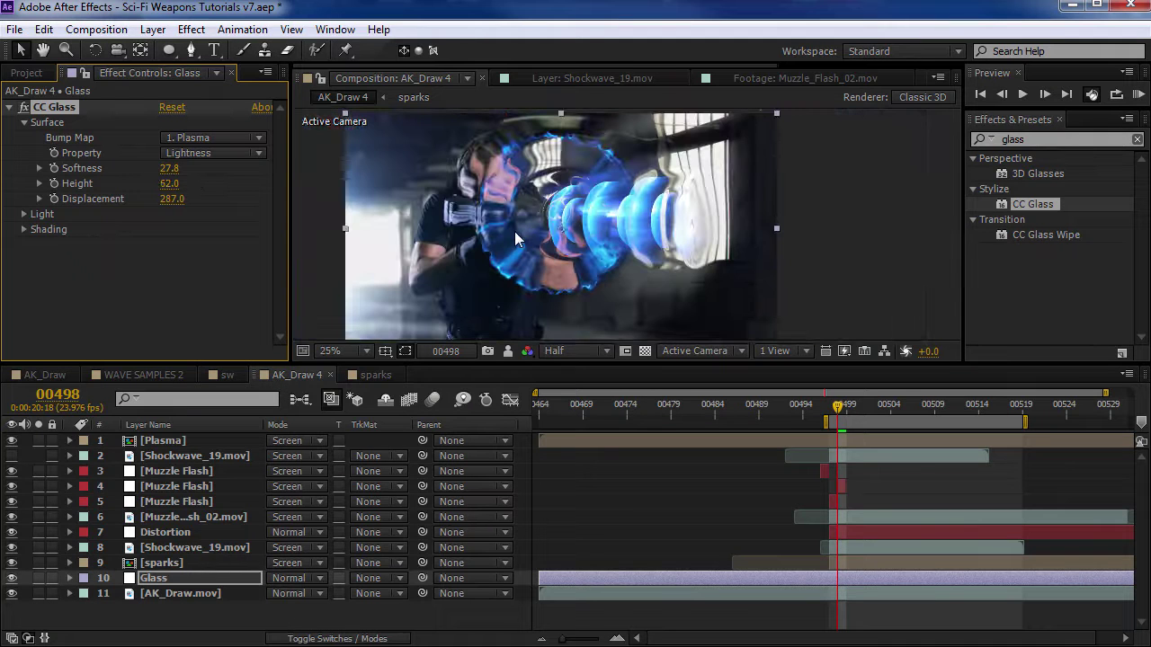
key(space)
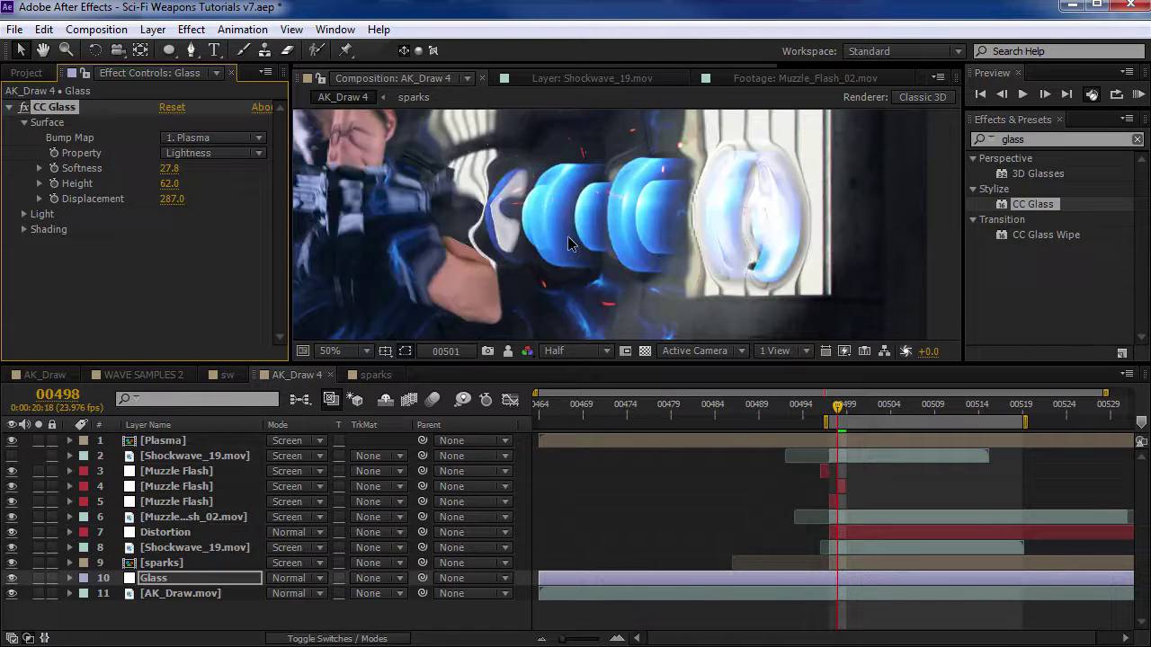
key(space)
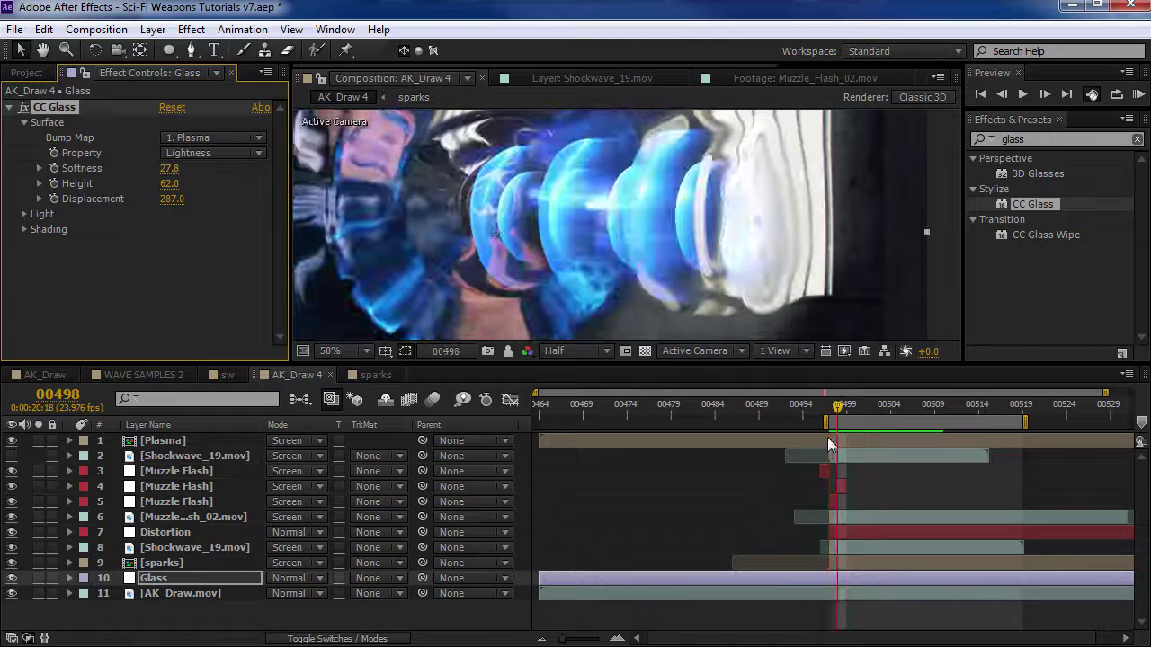
drag(843, 408, 757, 413)
key(grave)
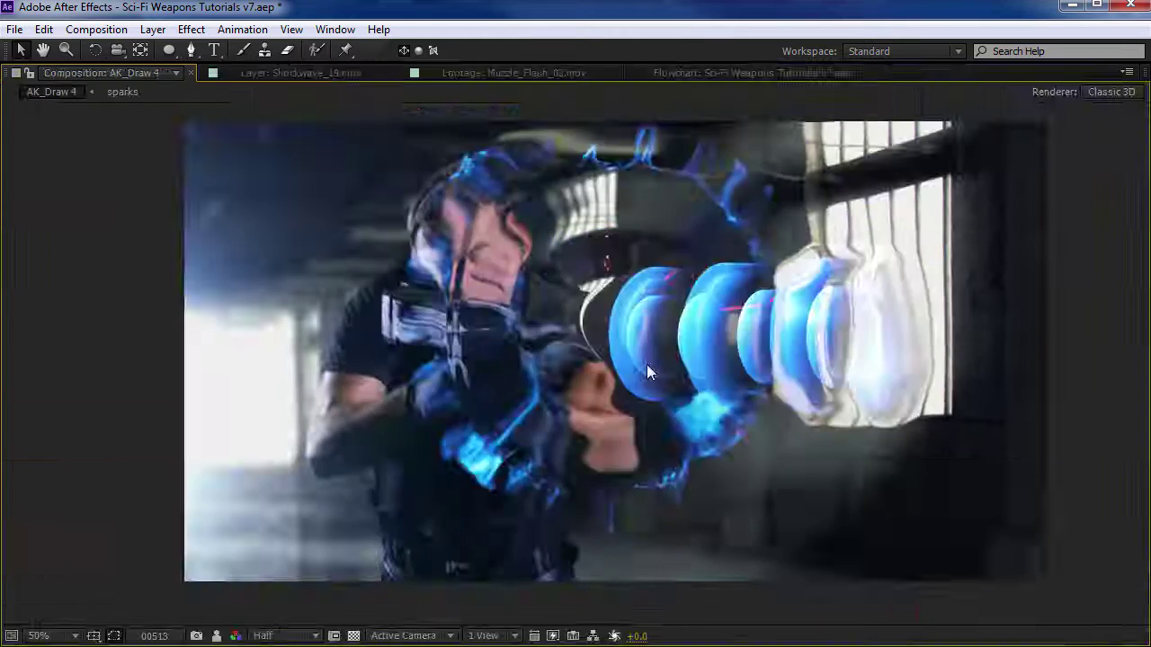
- Return to the normal layout and apply Glow to the Plasma composition layer with a Glow Radius of 335
key(grave)
key(space)
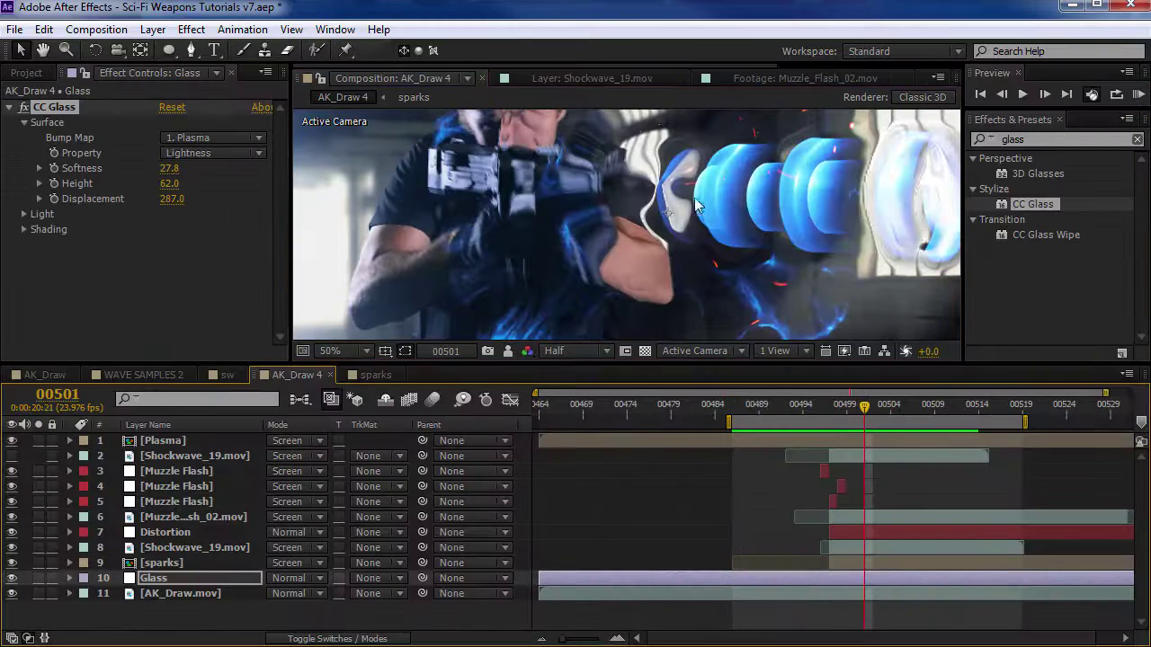
click(163, 441)
click(1049, 140)
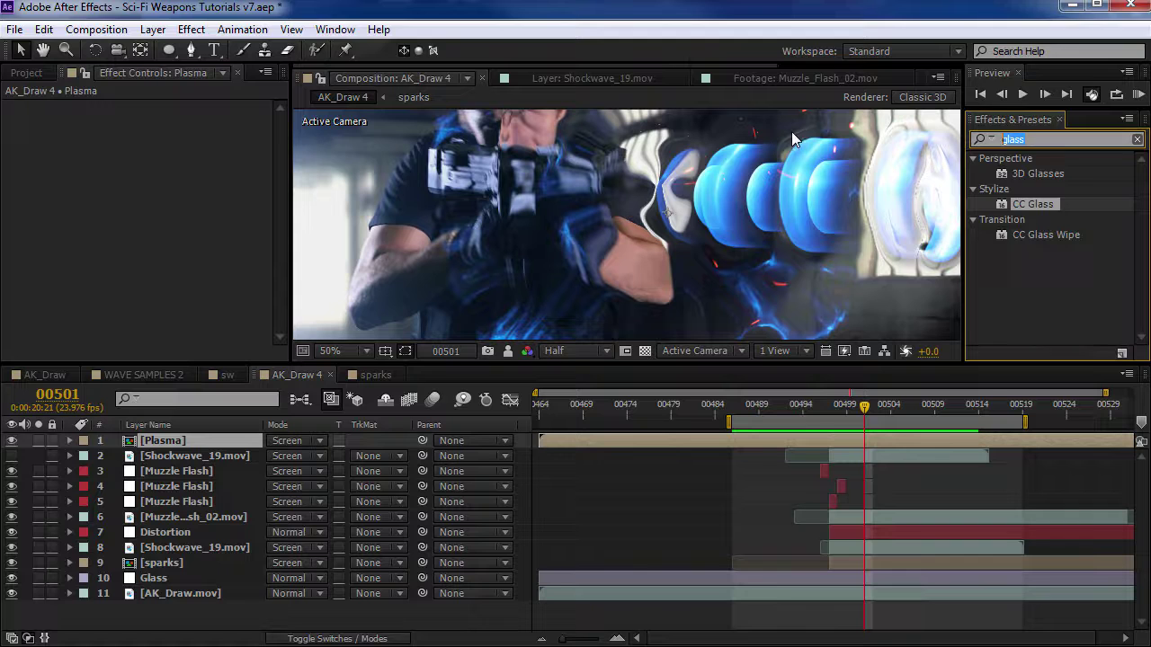
text(glo)
drag(1033, 173, 140, 139)
drag(365, 154, 470, 161)
scroll(469, 162, down, 1)
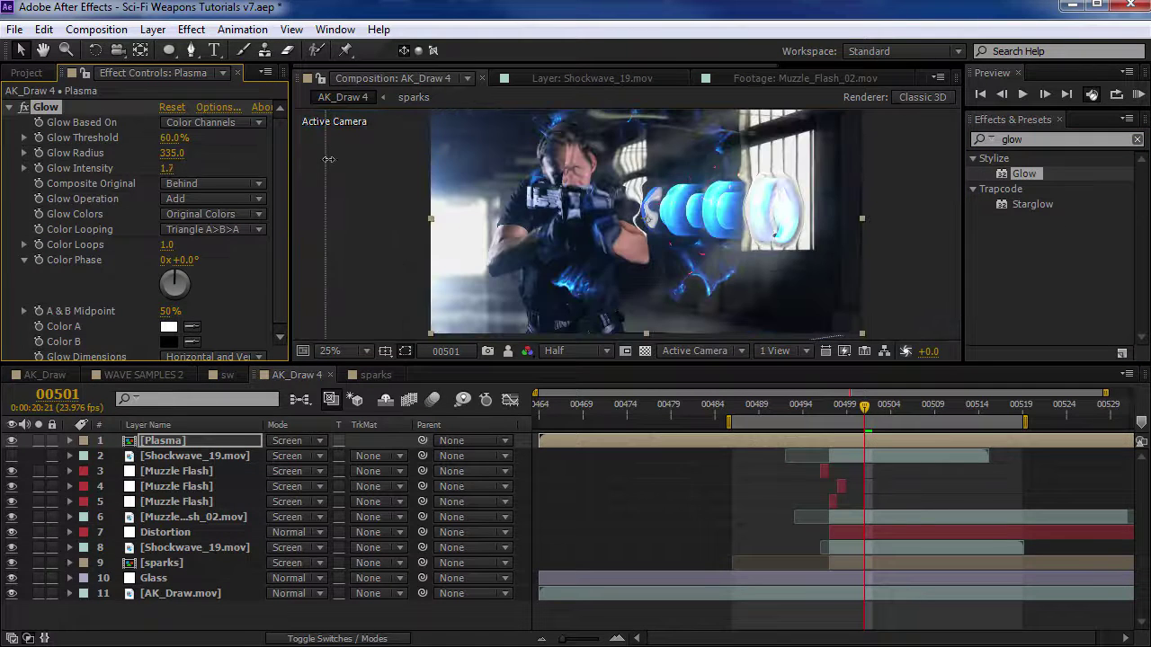
- Set the Plasma layer's Glow Intensity to 2.7 and its Glow Operation to Screen
drag(329, 159, 355, 160)
key(t)
click(214, 199)
click(206, 318)
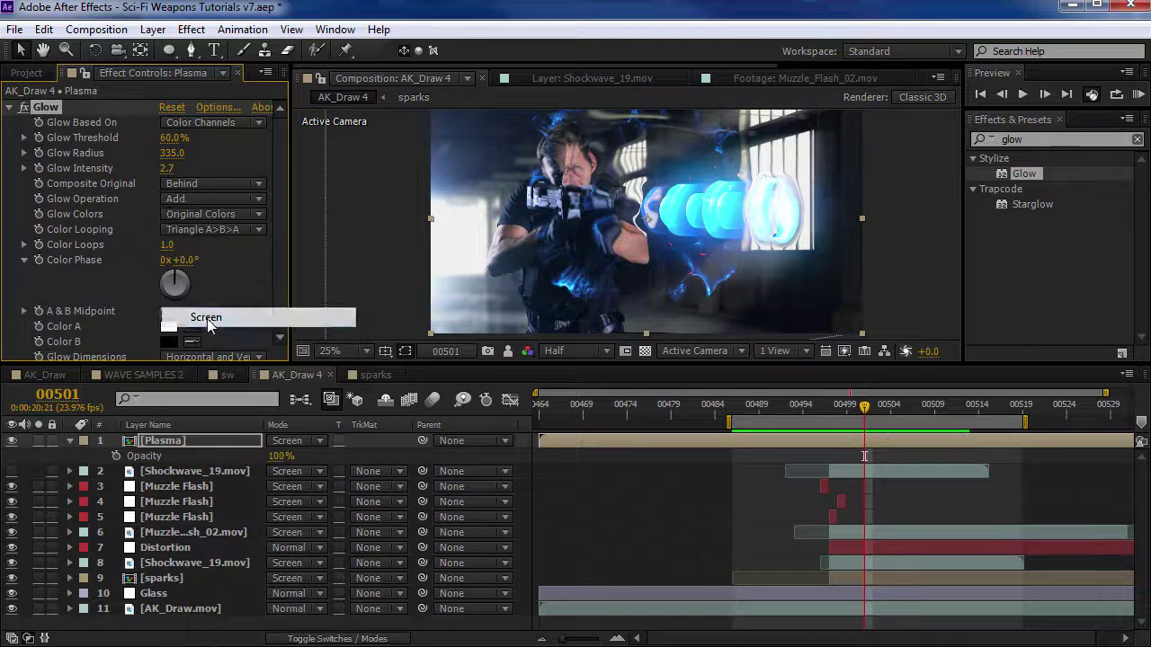
mouse_move(864, 406)
mouse_down()
mouse_move(782, 407)
mouse_move(869, 419)
mouse_up()
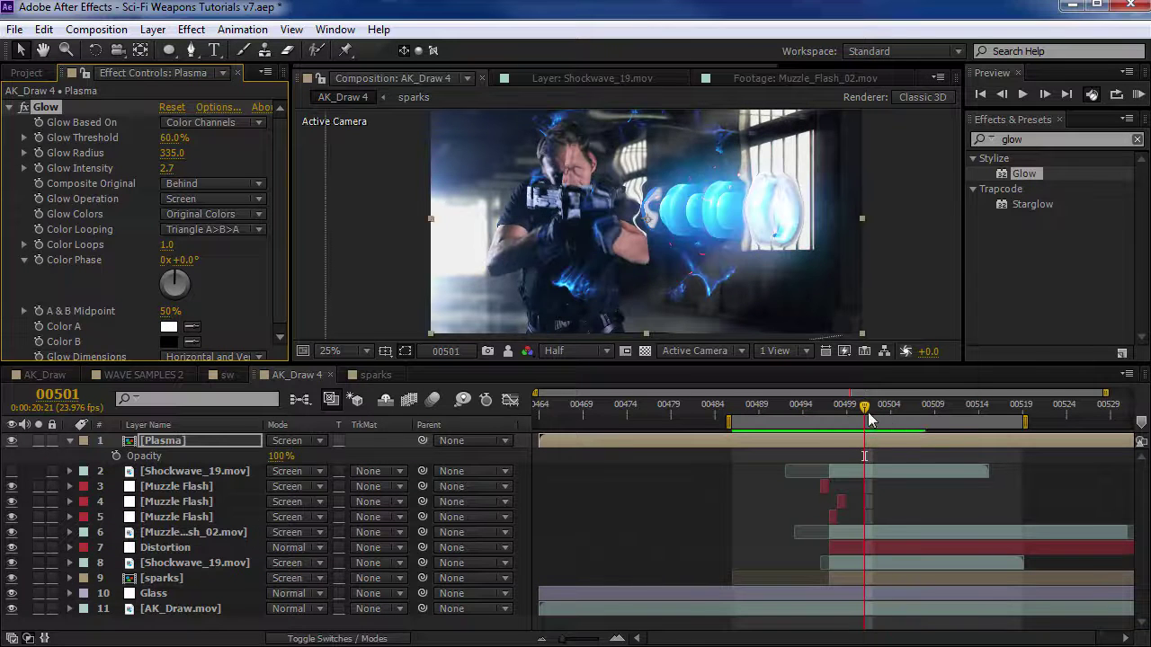
- Set the Glass layer's CC Glass Softness to 70.9 and Height to -48, and preview the blast
click(157, 594)
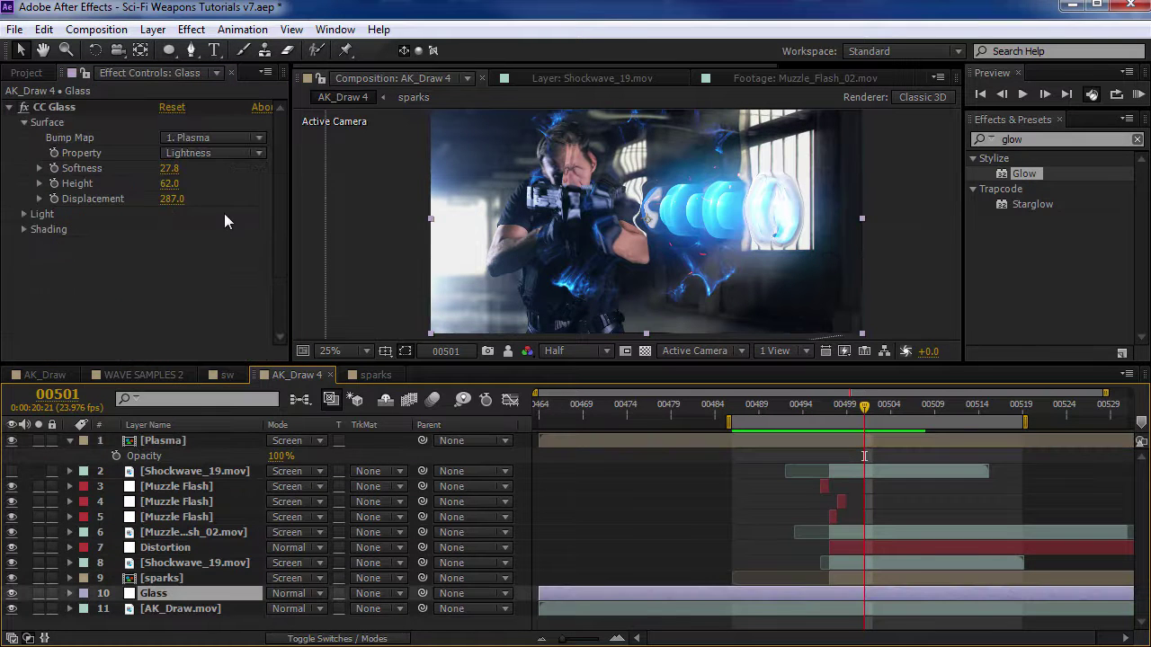
drag(170, 168, 592, 207)
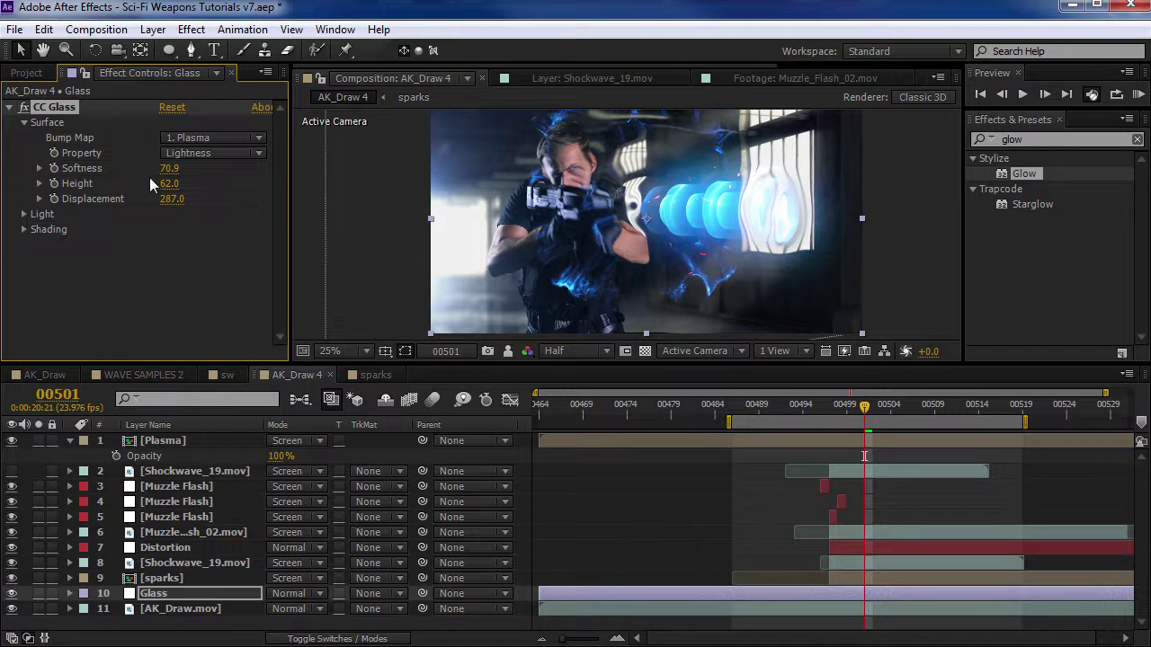
drag(166, 183, 14, 191)
key(KP_0)
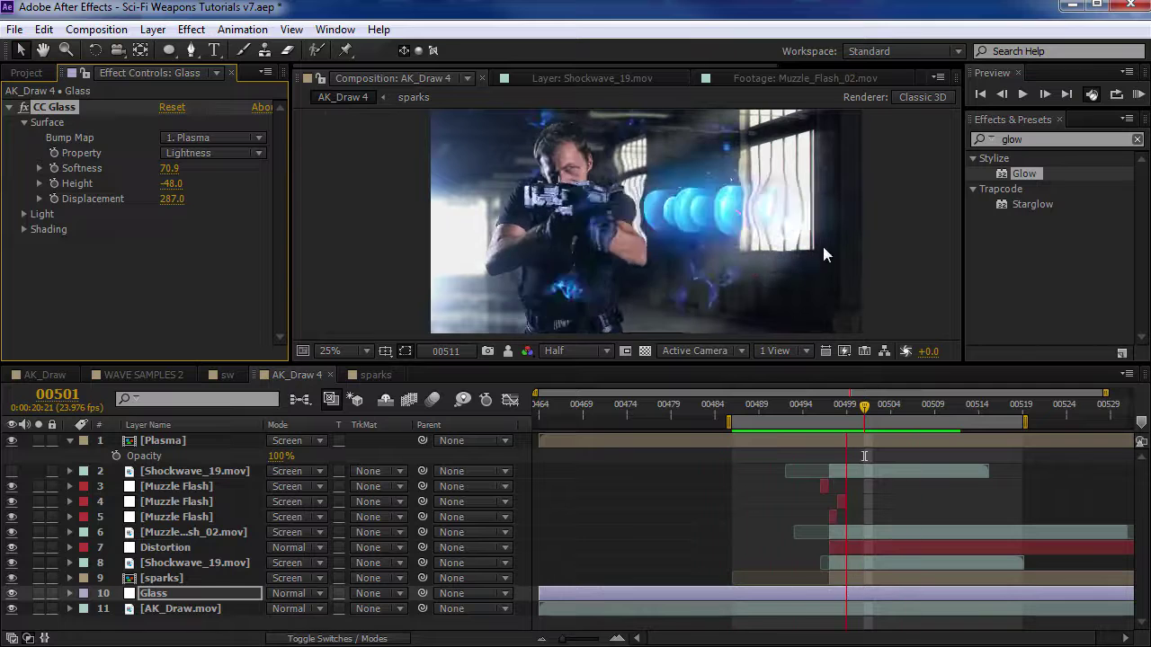
- Play the WAVE SAMPLES 2 composition to examine the look of the reference energy tubes
click(144, 375)
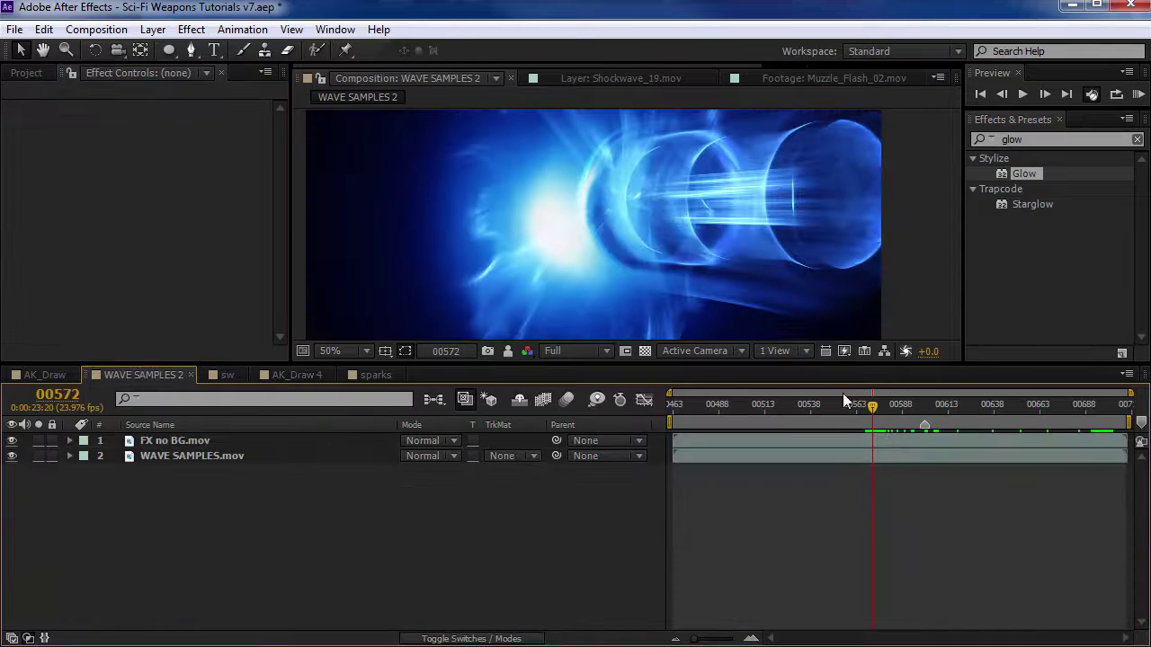
drag(865, 414, 865, 415)
key(space)
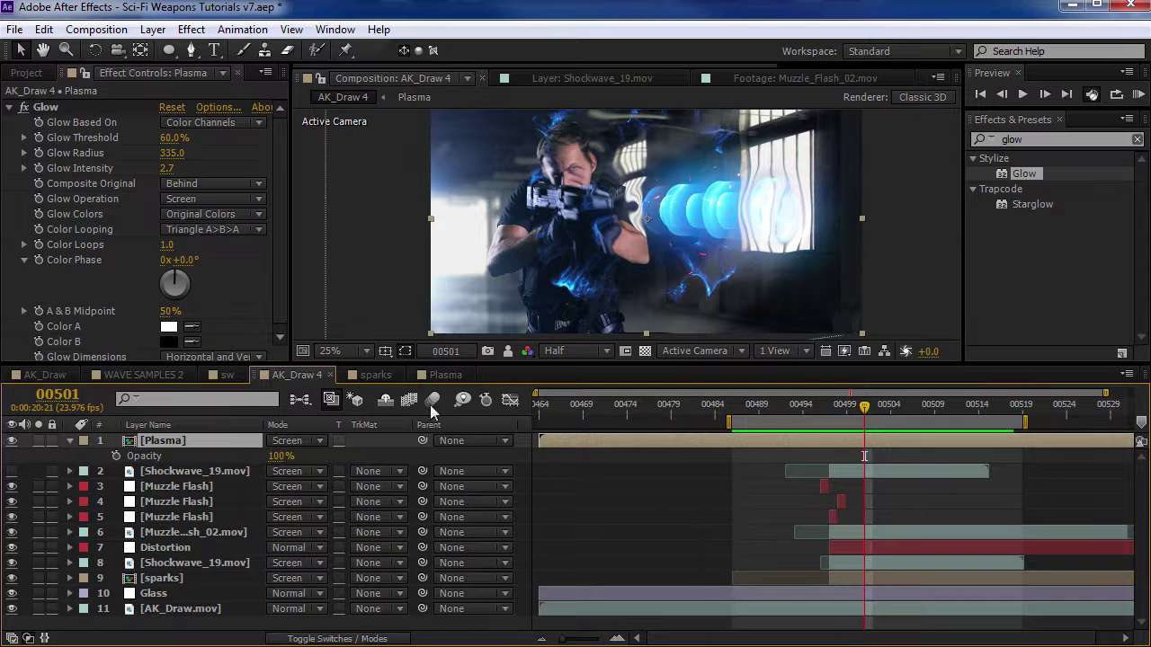
- Open the Plasma composition and add Fractal Noise to the first Plasma layer, directly before CC Cylinder
double_click(162, 440)
click(9, 107)
click(9, 122)
click(8, 137)
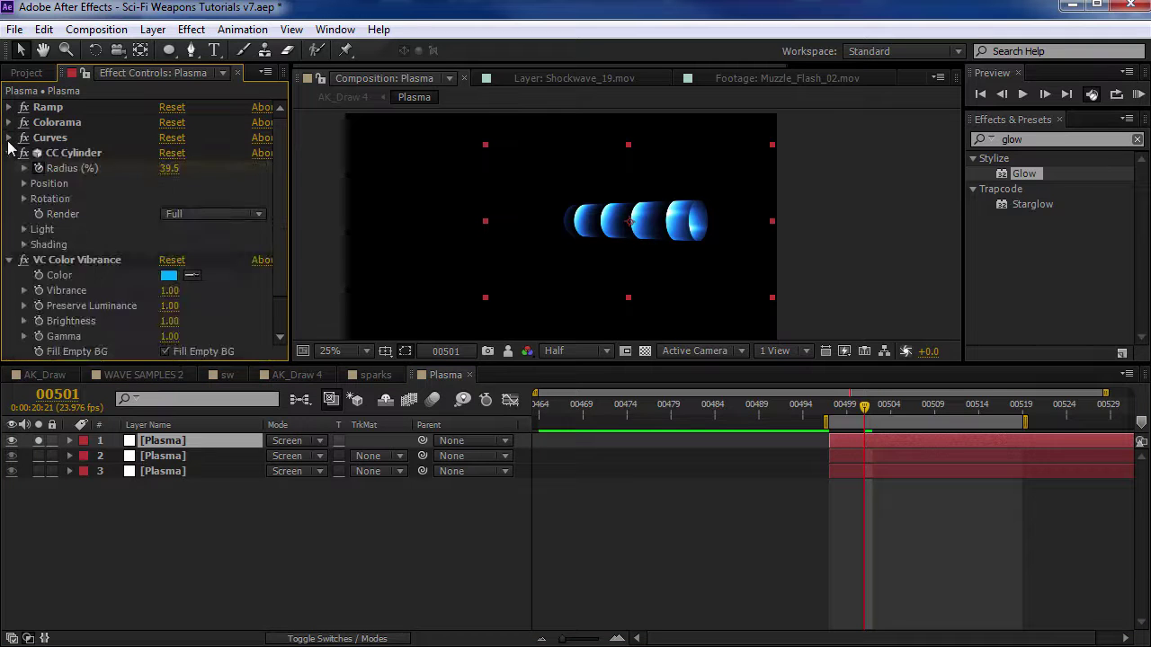
click(9, 153)
click(9, 168)
click(1034, 139)
text(f)
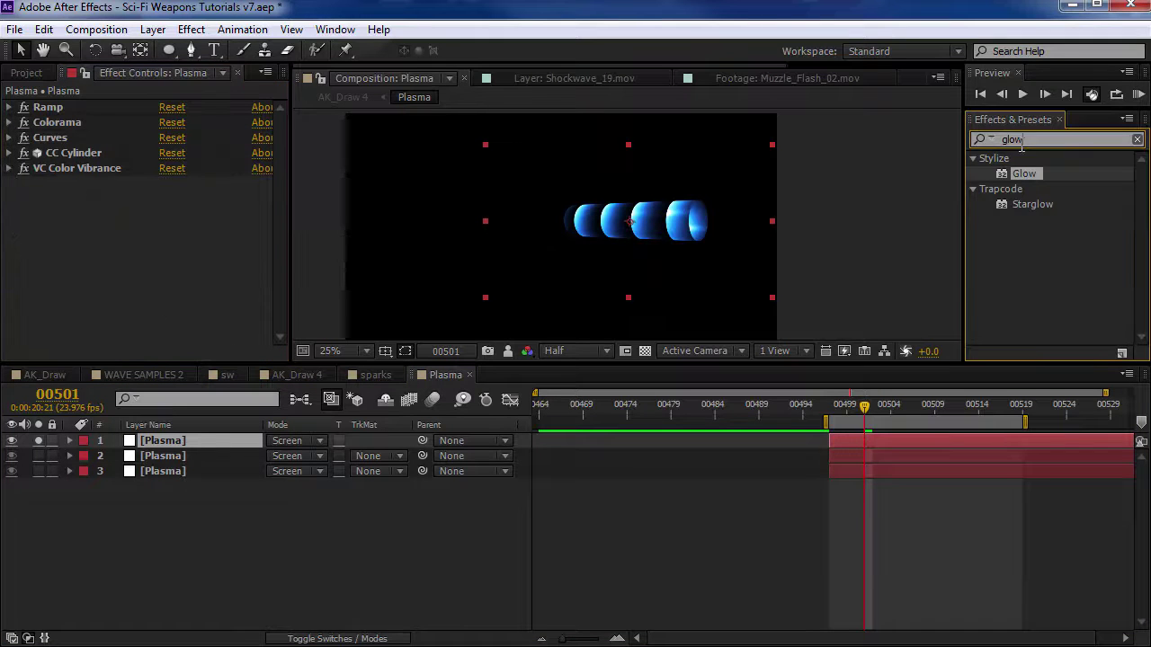
text(ract)
drag(1039, 204, 78, 147)
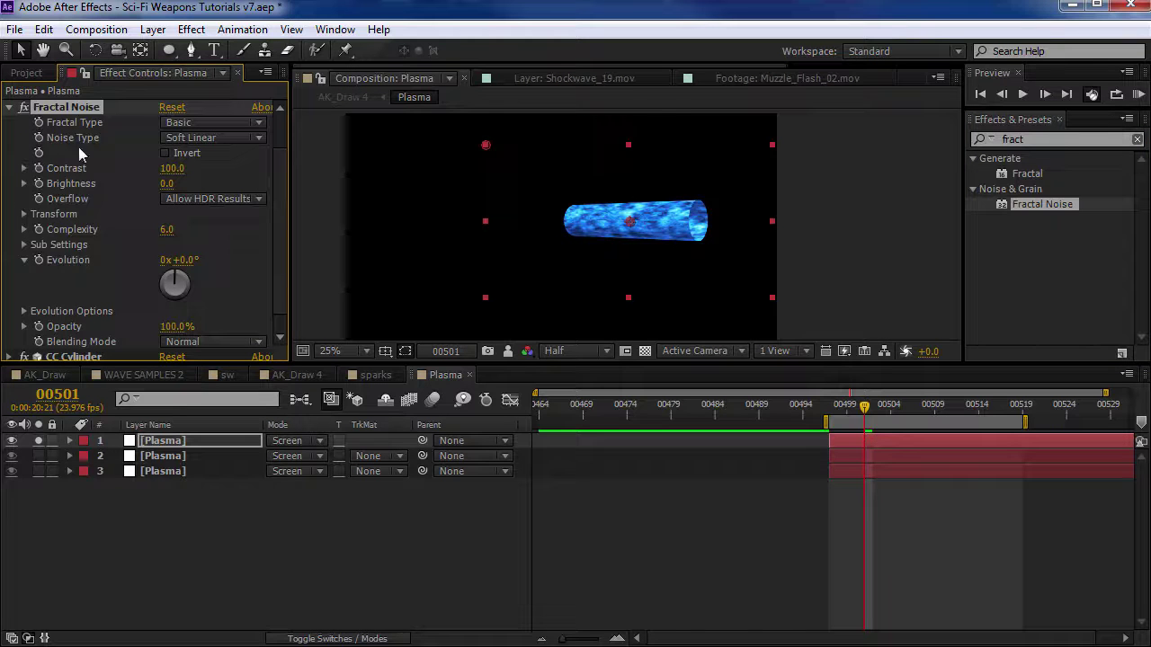
- Stretch the Fractal Noise into streaks with Scale Width 71 and Scale Height 1172, and unsolo the layer
key(period)
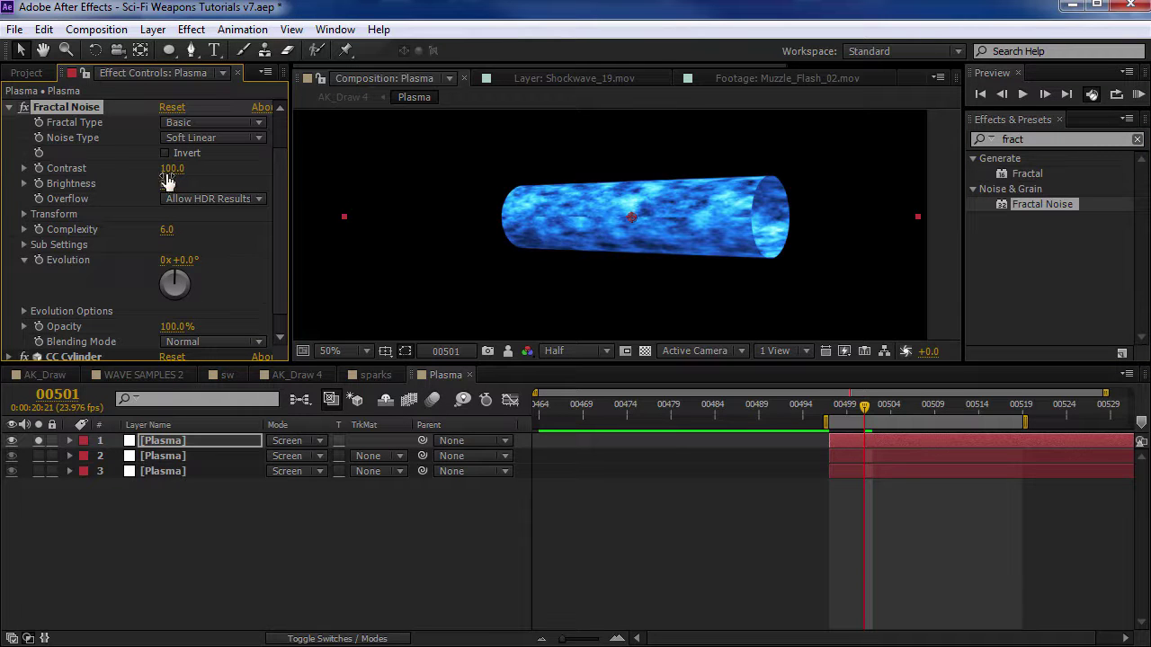
click(25, 214)
drag(167, 276, 120, 275)
drag(171, 315, 386, 430)
click(37, 441)
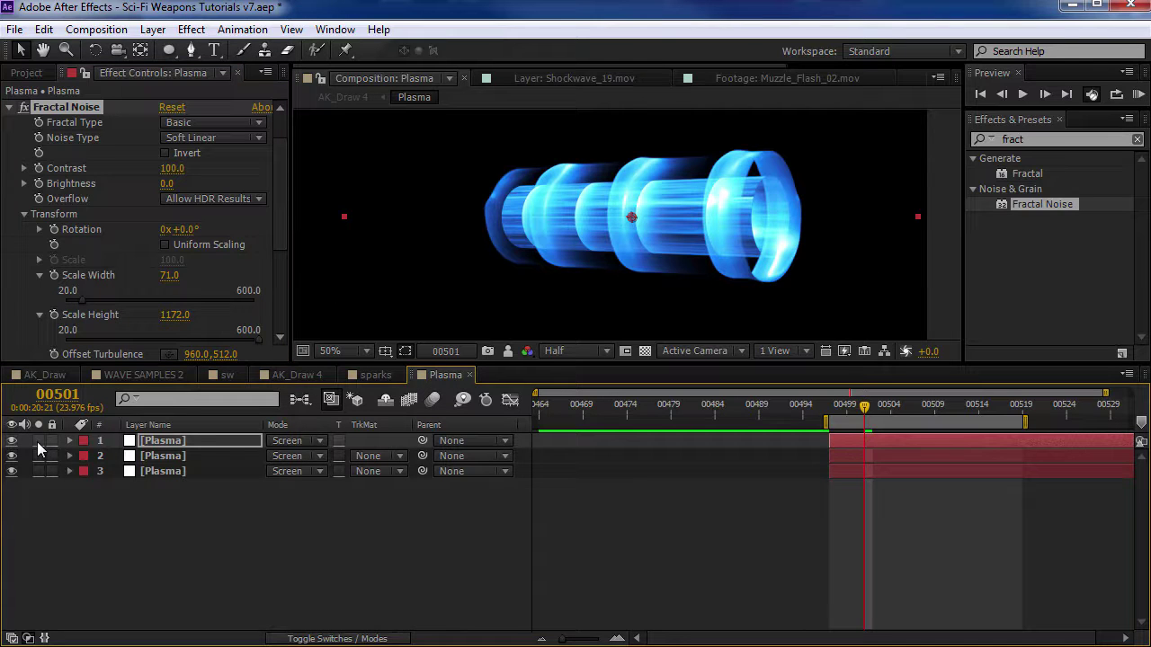
- Move Curves below Fractal Noise on the first Plasma layer, pull down the RGB curve's midtones and preview the tubes
click(8, 108)
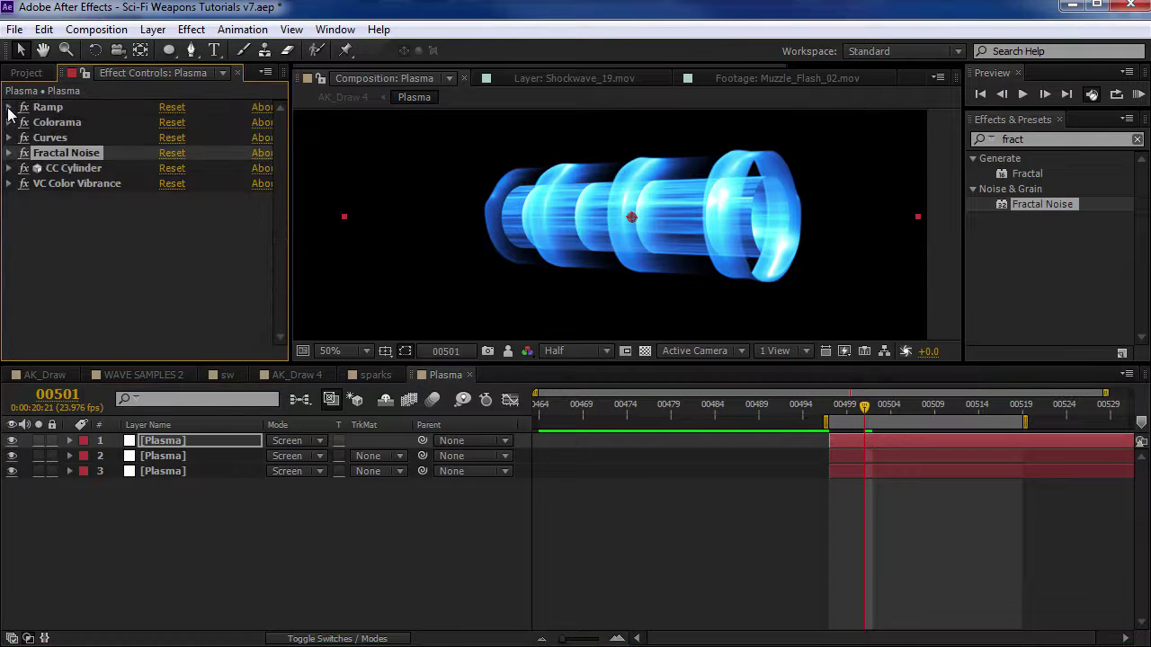
drag(45, 138, 10, 159)
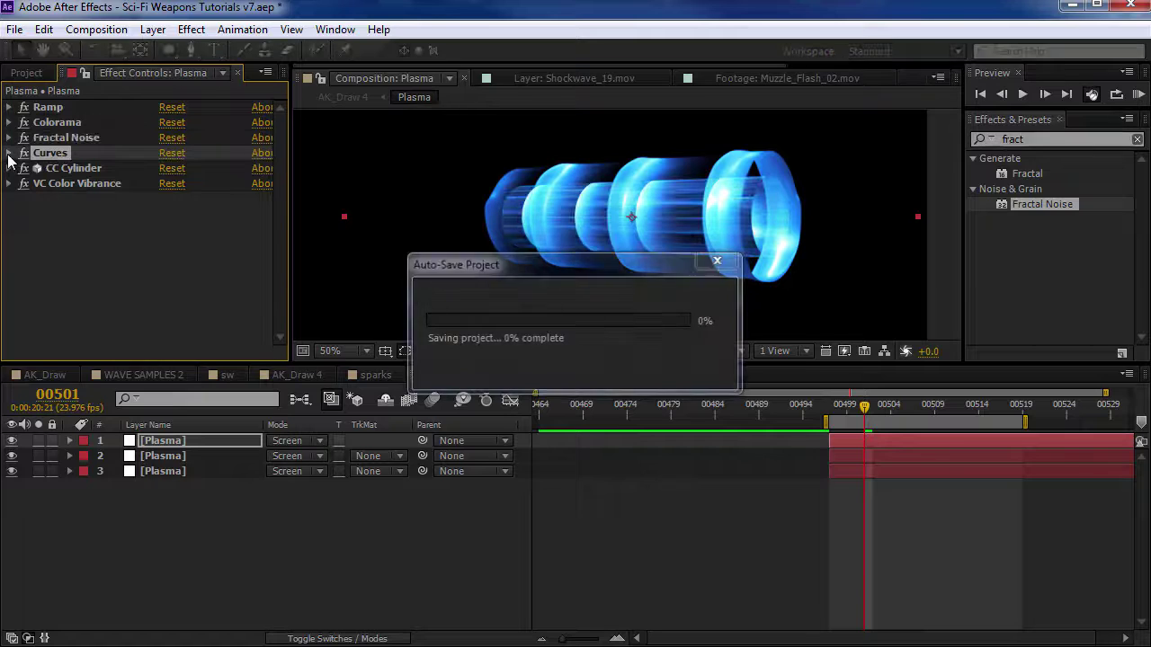
click(9, 153)
drag(126, 293, 144, 311)
key(KP_0)
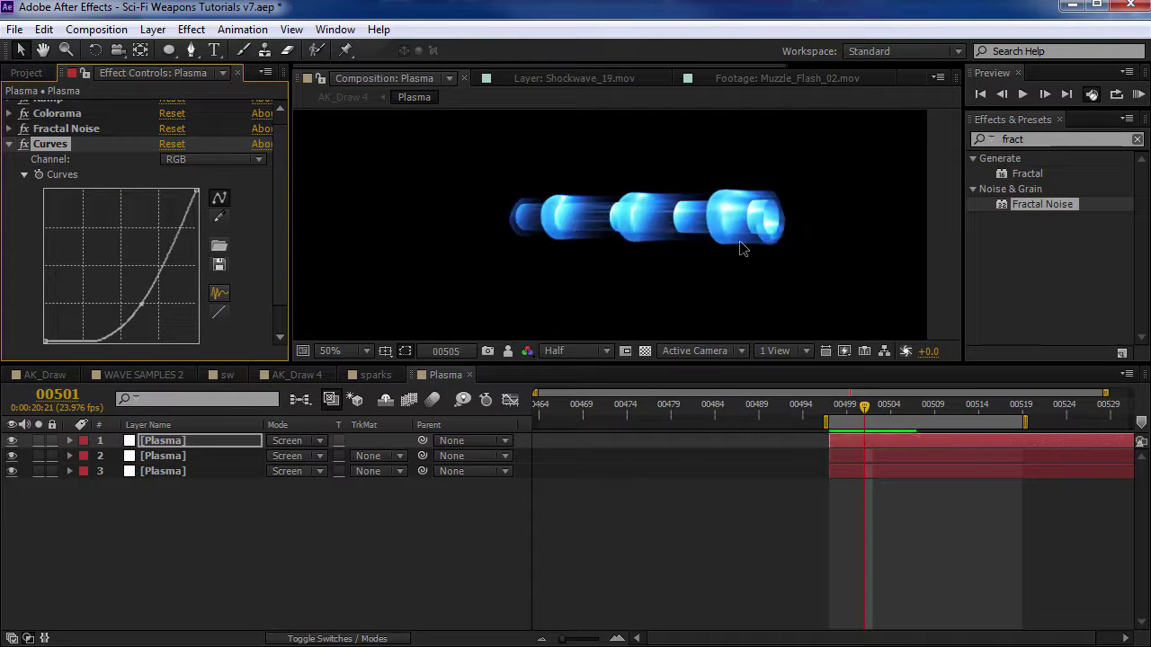
- Step through the frames around 574 in WAVE SAMPLES 2 to examine the light streaks inside the reference tube
click(127, 144)
click(144, 375)
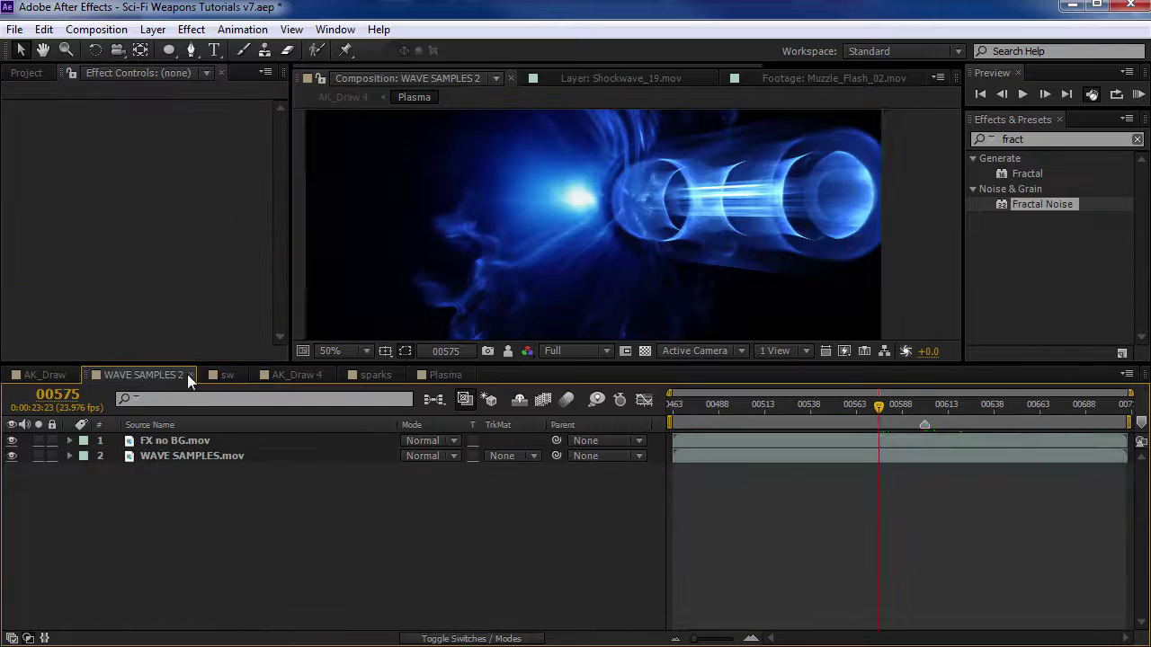
key(Page_Up)
key(Page_Up)
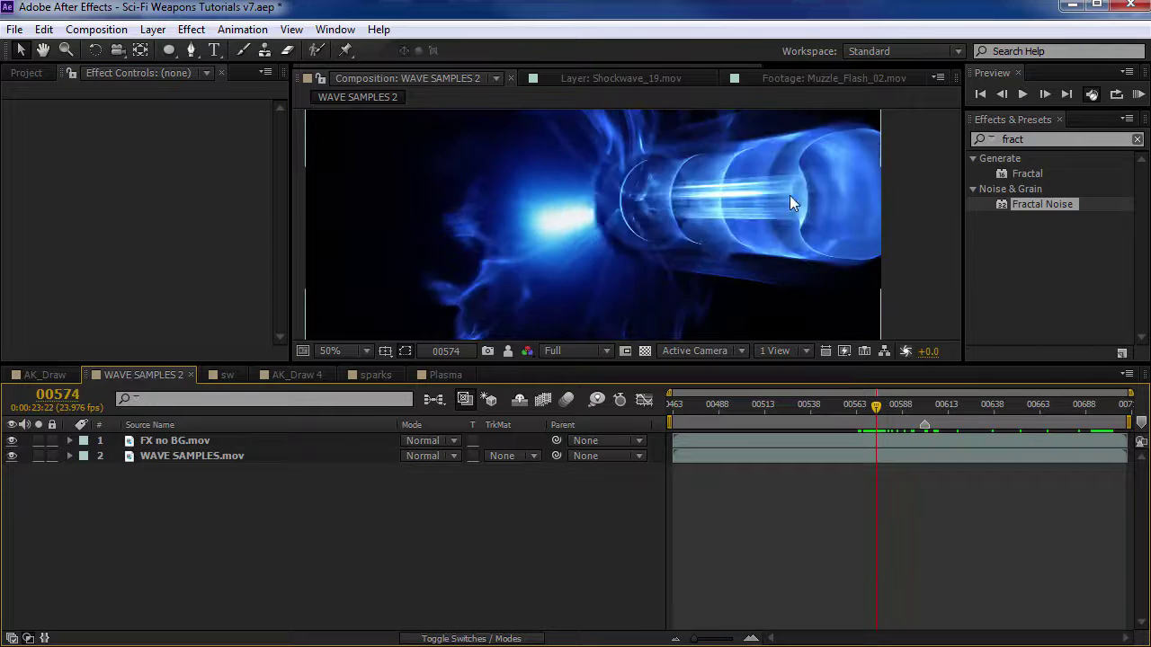
key(Page_Down)
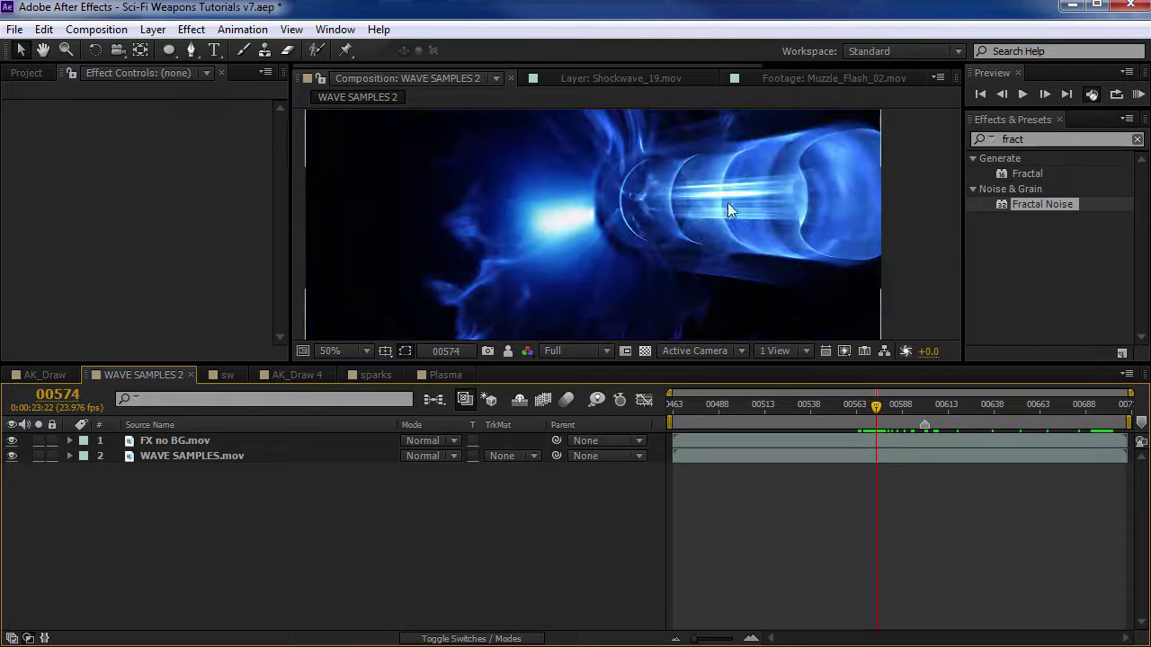
key(comma)
- Set VC Color Vibrance Gamma to 0.07 on the third layer of the Plasma composition and preview the result in AK_Draw 4
click(446, 376)
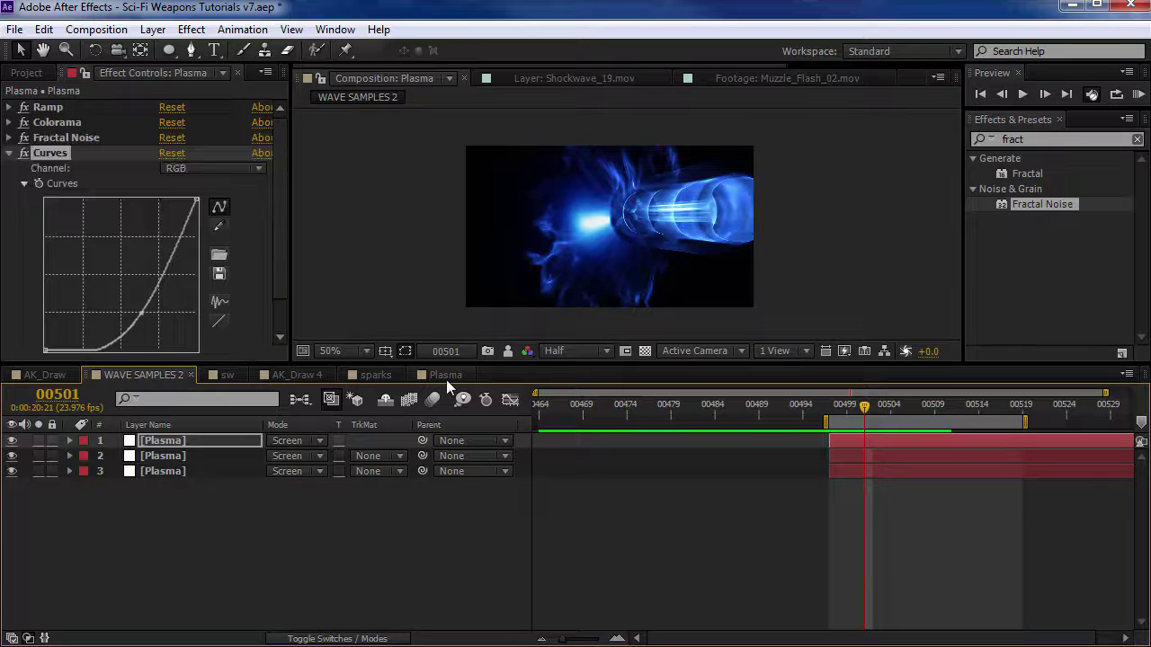
scroll(268, 279, down, 10)
drag(162, 297, 173, 306)
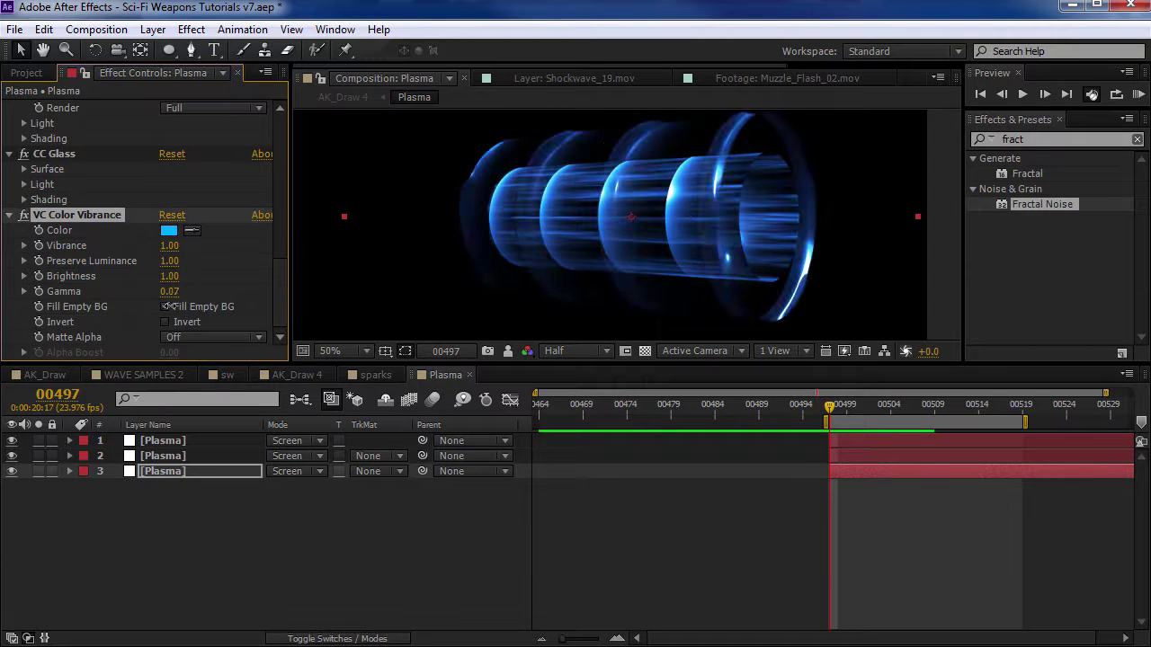
click(315, 376)
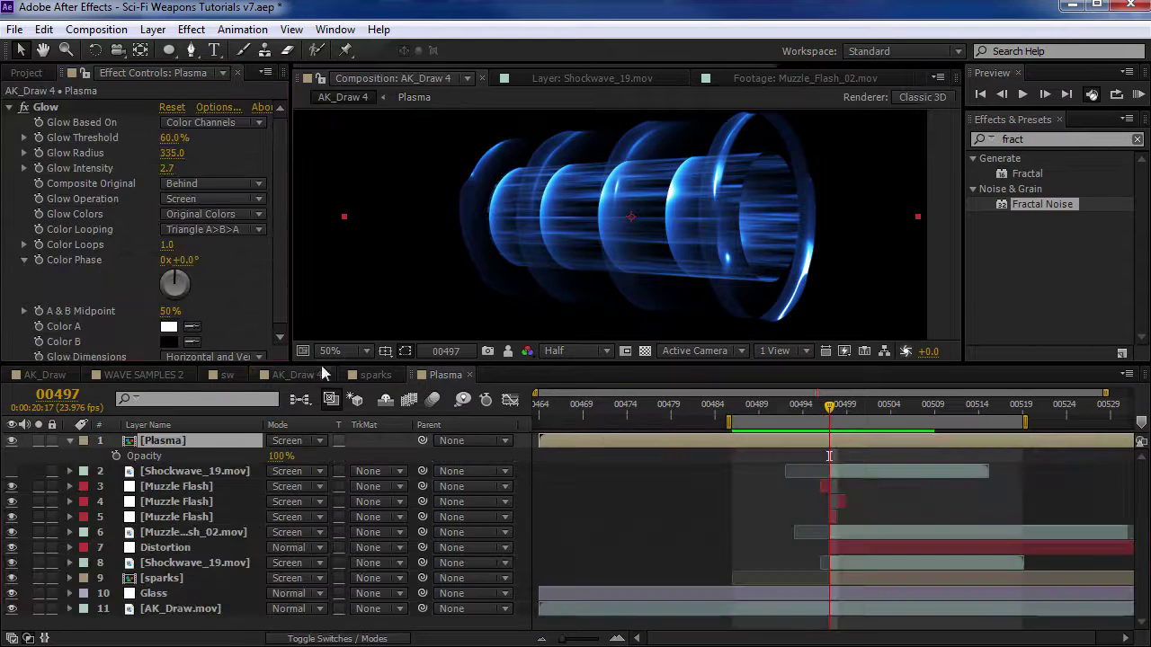
key(space)
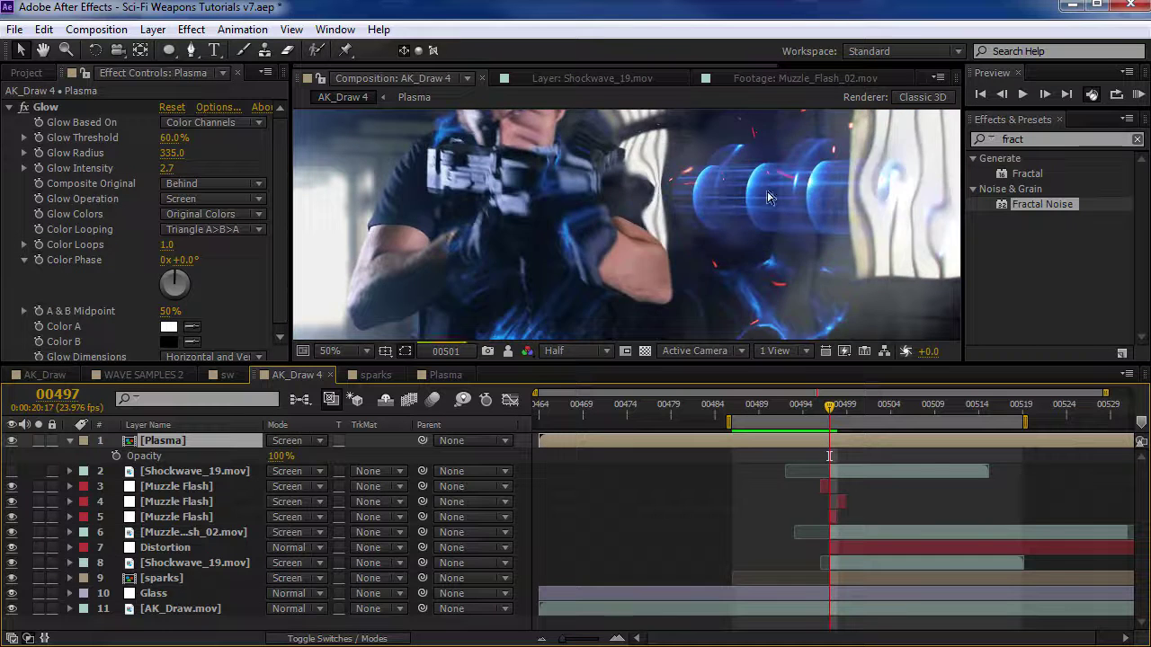
key(space)
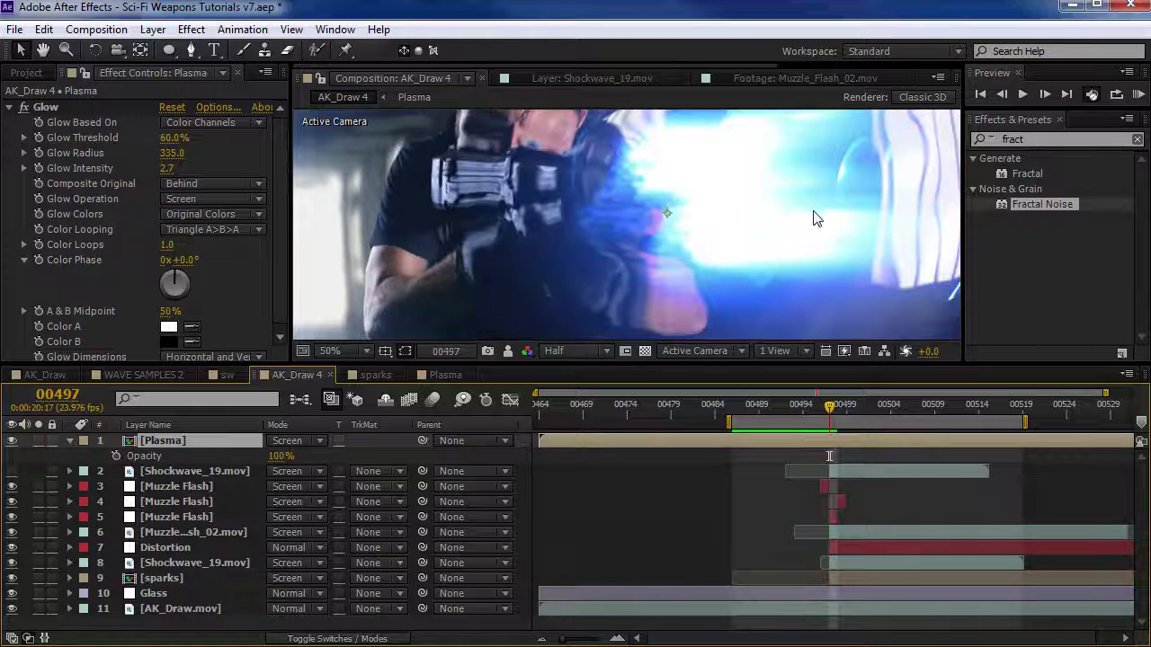
- Solo the Plasma composition layer and try CC Glass on it above Glow, with Bump Map set to None
click(38, 441)
scroll(807, 205, down, 2)
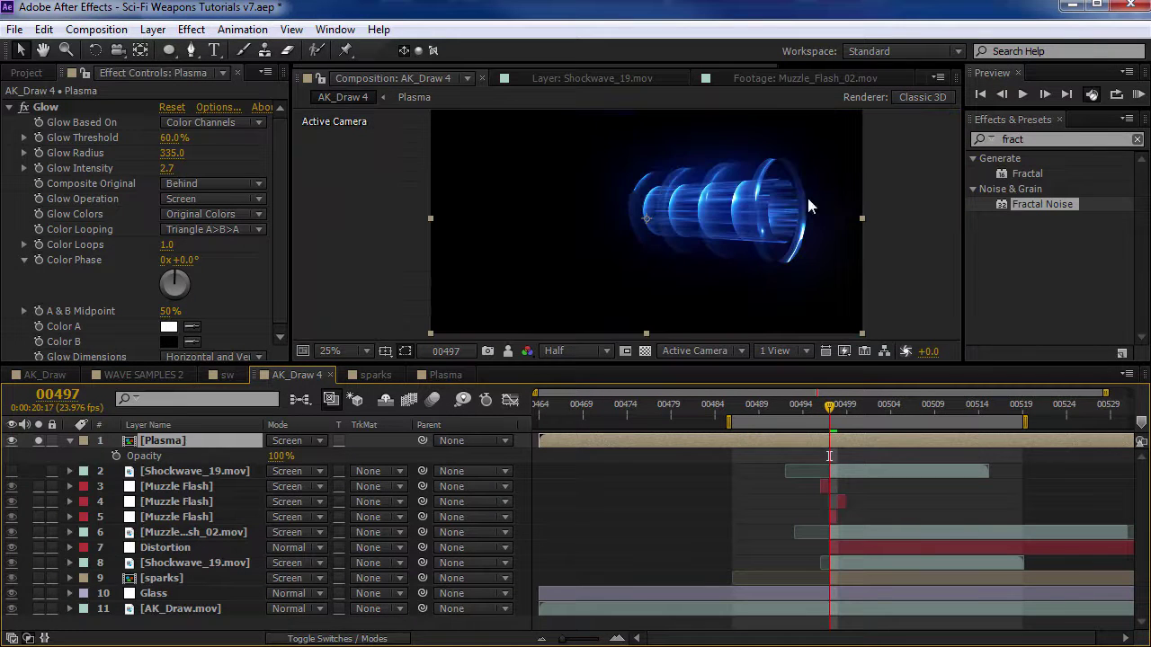
click(1052, 145)
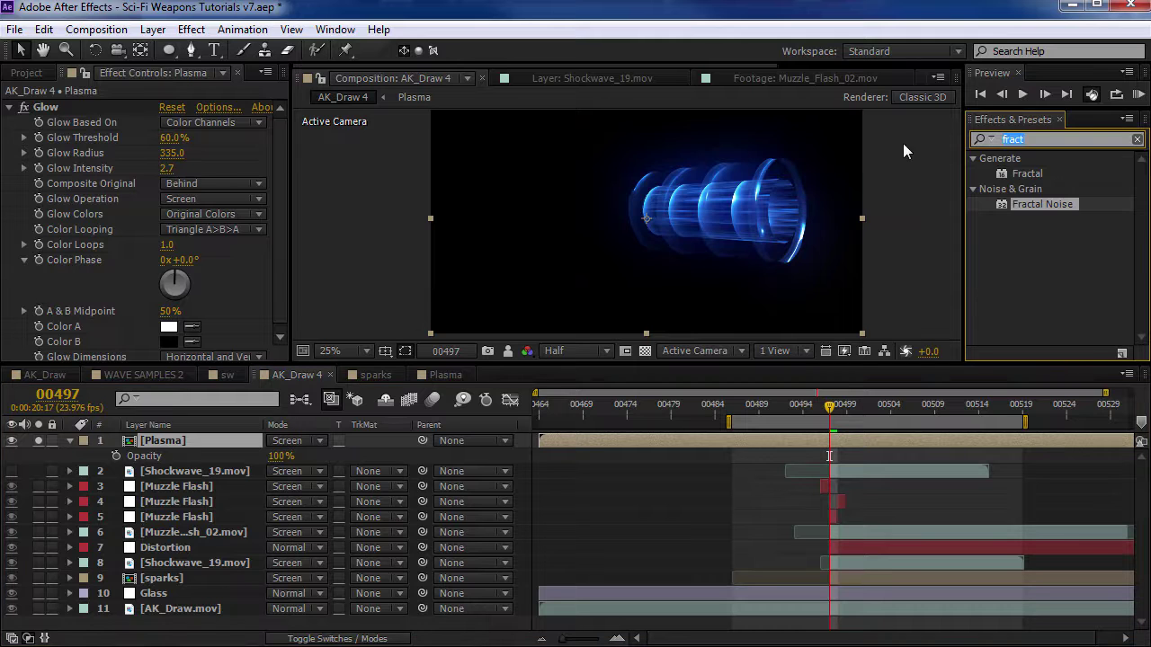
text(glass)
drag(1031, 202, 214, 118)
drag(67, 110, 71, 101)
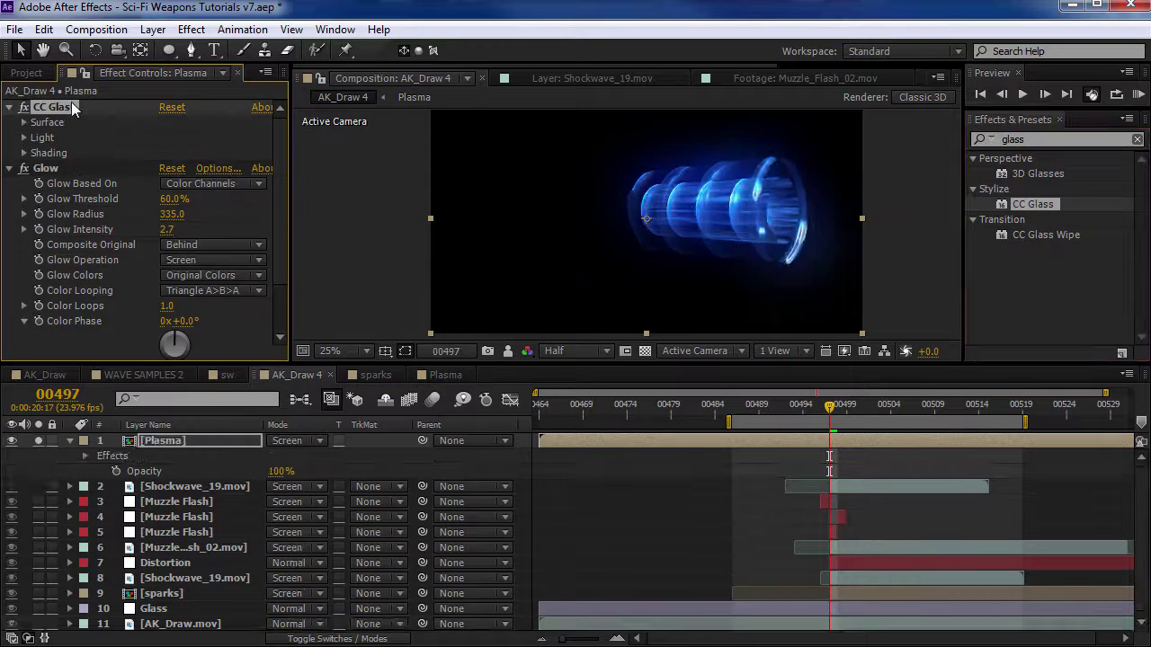
click(24, 123)
click(214, 138)
click(249, 156)
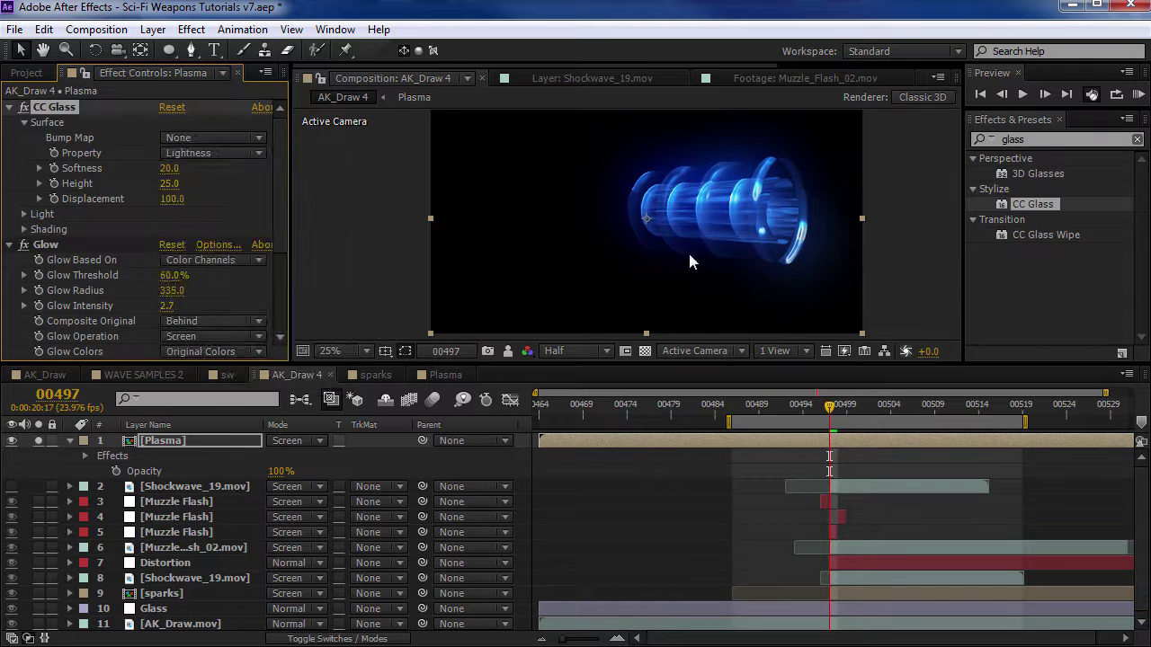
- Try a CC Glass Height of -44 and Displacement of -133 on the Plasma layer, and preview with all layers restored
key(period)
key(period)
drag(167, 184, 68, 207)
click(475, 268)
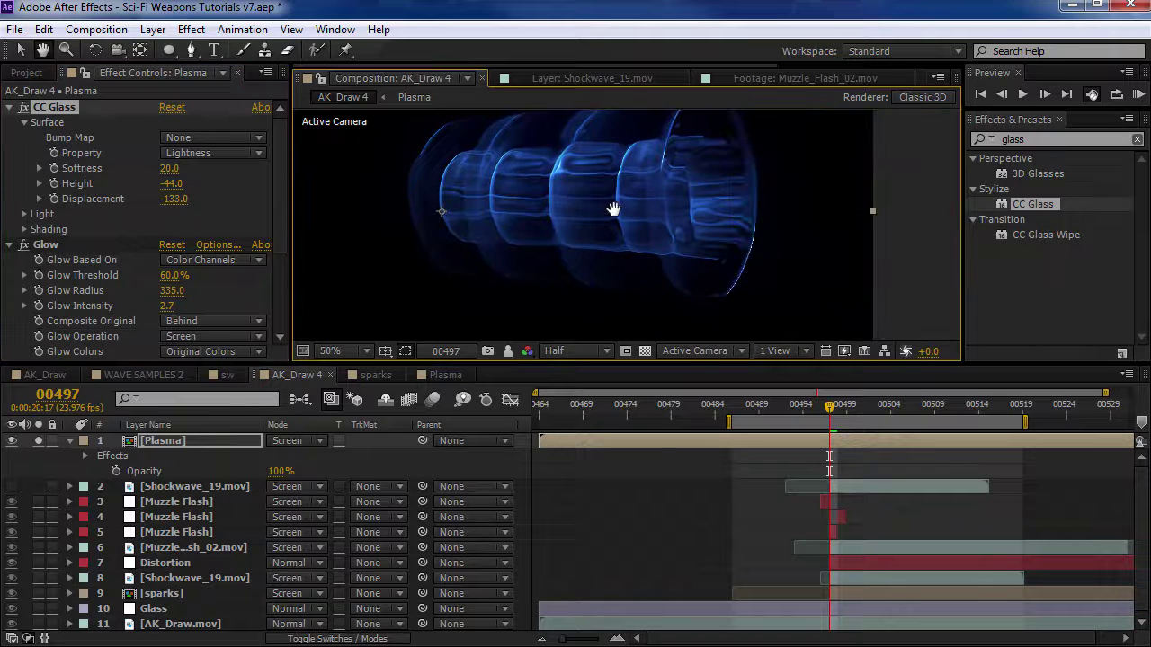
scroll(503, 261, down, 2)
click(38, 440)
key(KP_0)
scroll(639, 247, up, 1)
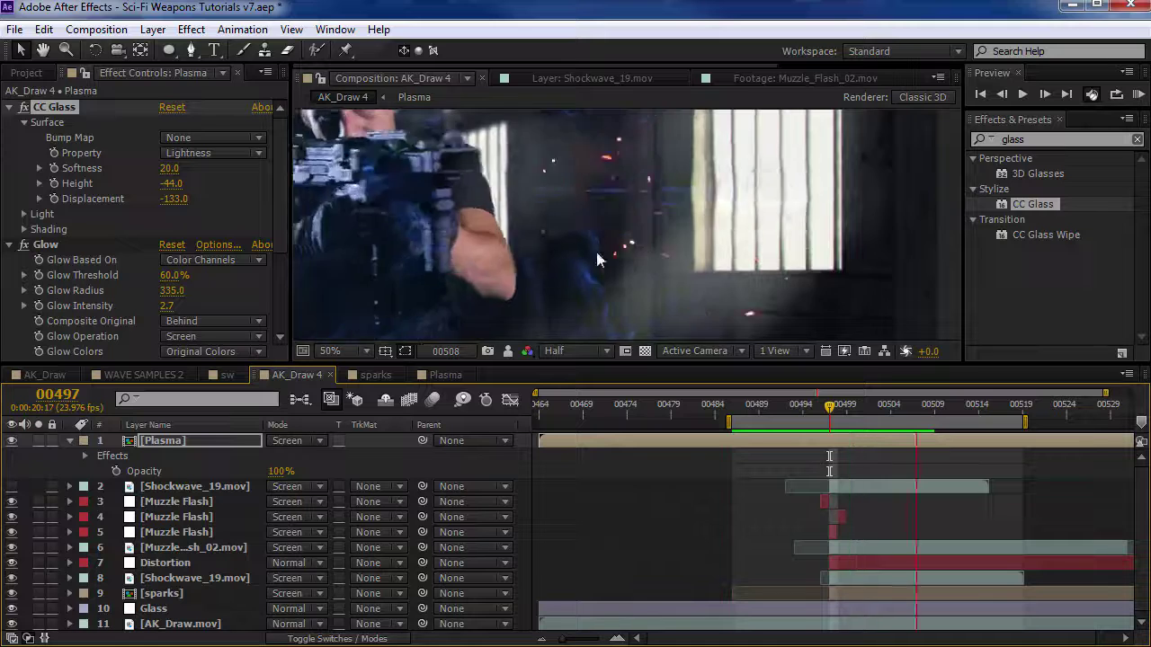
- Go to frame 501, try a CC Glass Displacement of -59 on the Plasma layer and preview the blast
key(space)
key(Page_Down)
key(Page_Down)
key(Page_Down)
drag(171, 199, 244, 210)
key(space)
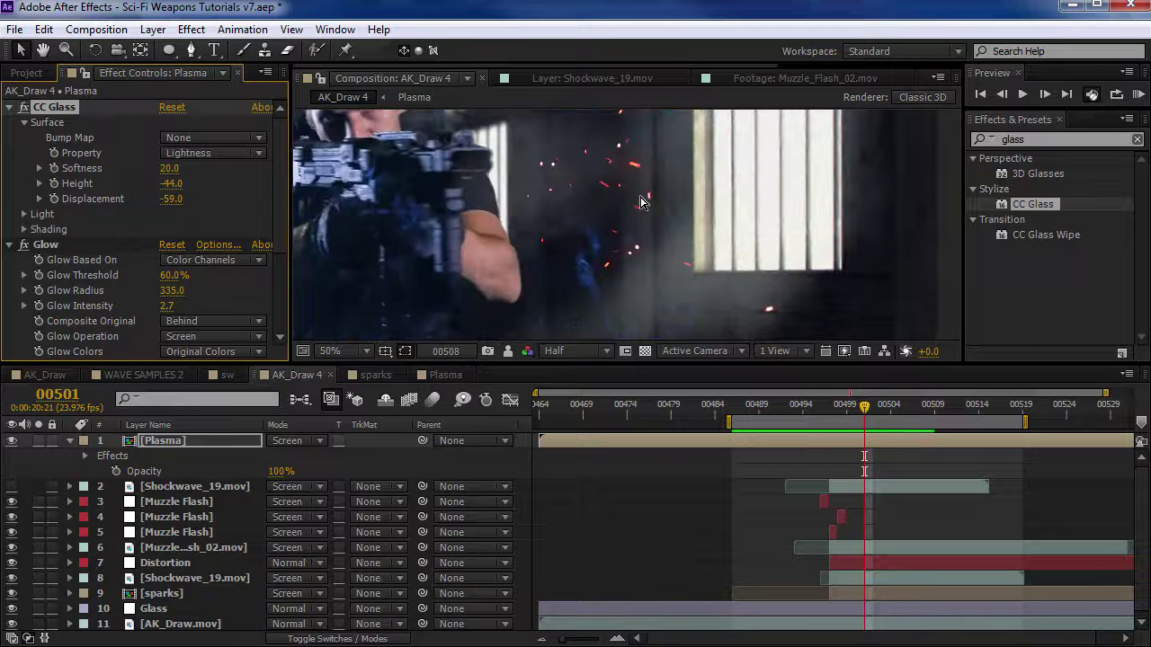
key(space)
- Remove CC Glass from the Plasma composition layer and view the whole frame at 501
scroll(50, 111, down, 5)
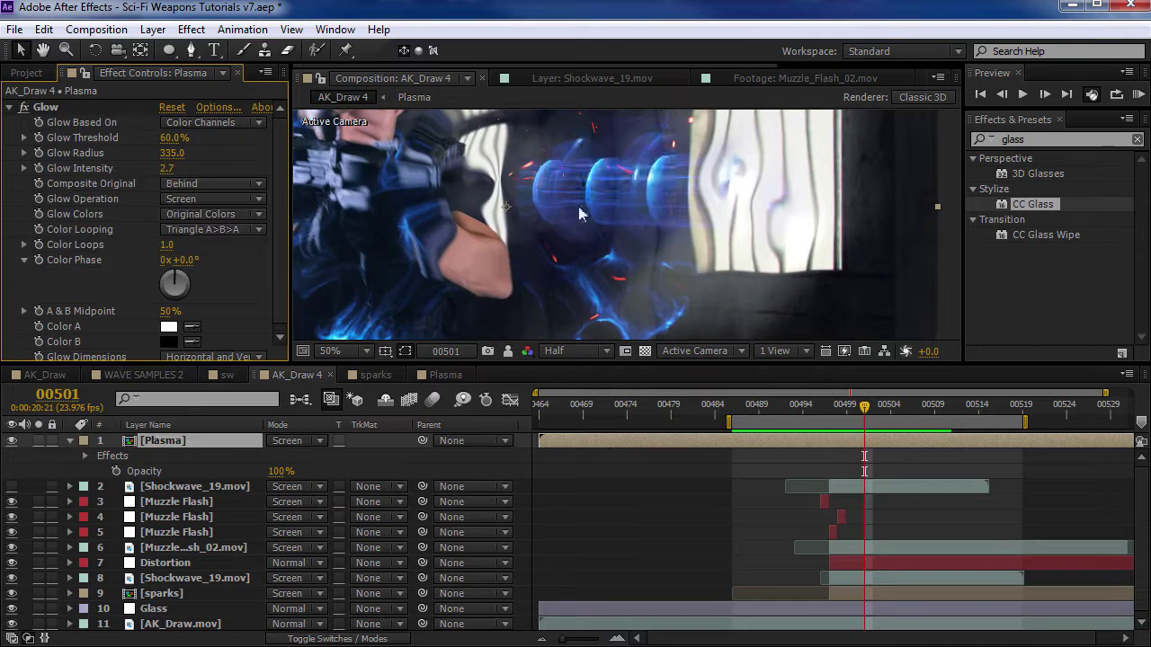
scroll(578, 206, down, 2)
drag(594, 229, 648, 232)
key(v)
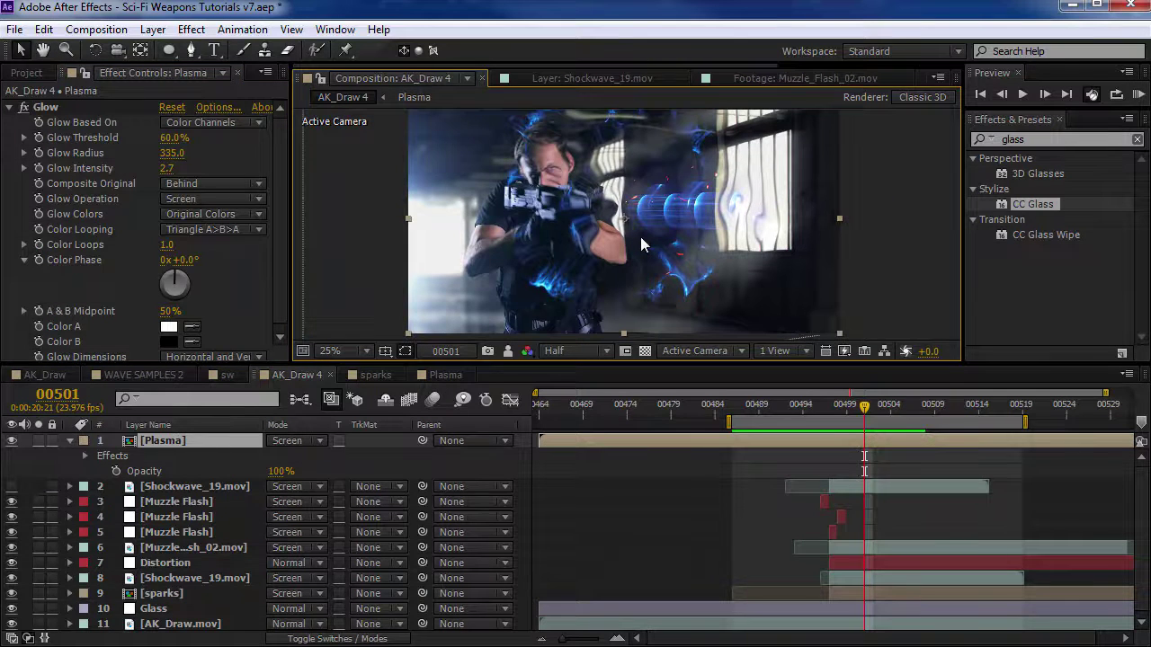
- Preview the blast with the composition view enlarged to fill the workspace
key(grave)
key(space)
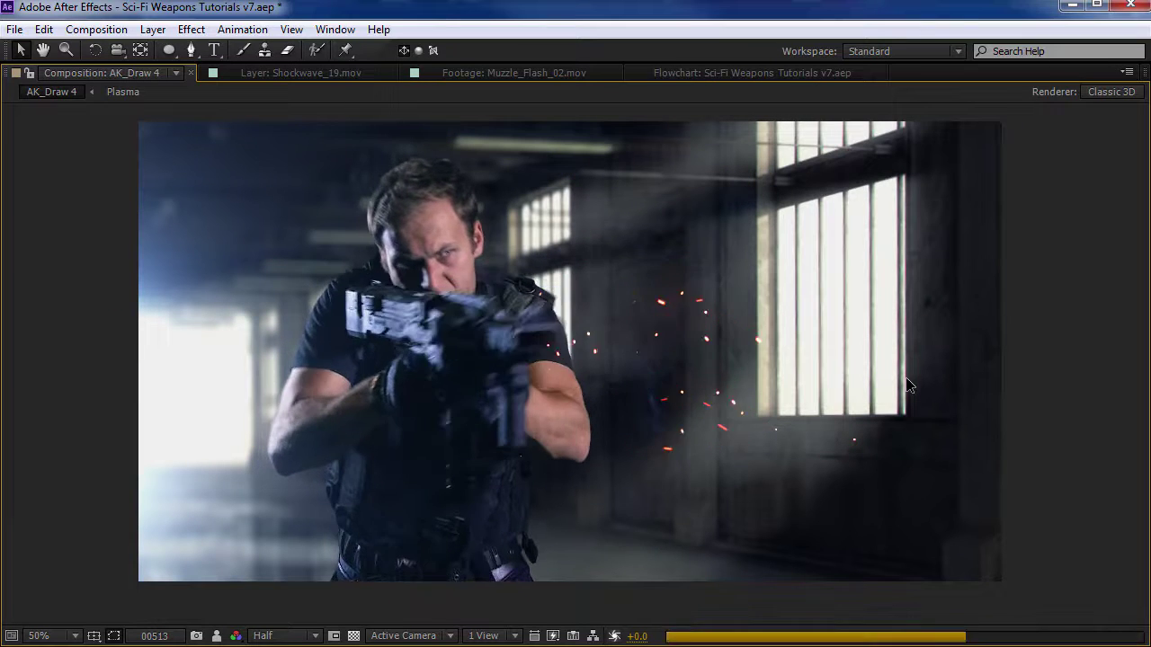
key(grave)
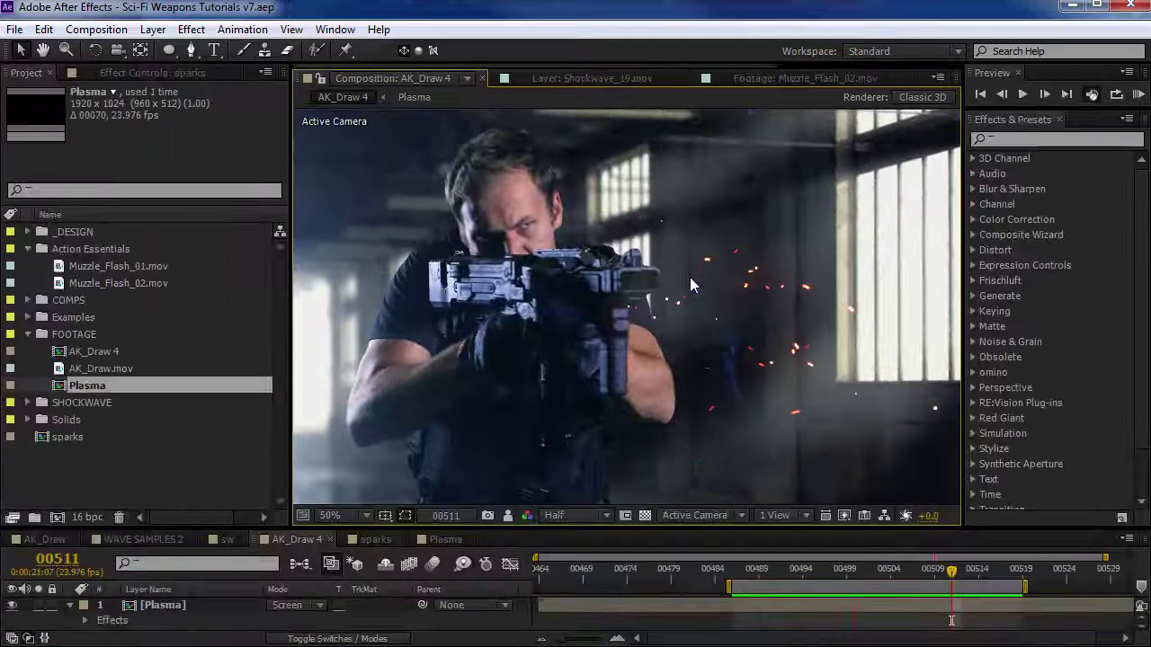
- Solo the AK_Draw.mov layer and send it to mocha AE as a new AK_Draw project covering frames 0 to 69
drag(385, 528, 385, 418)
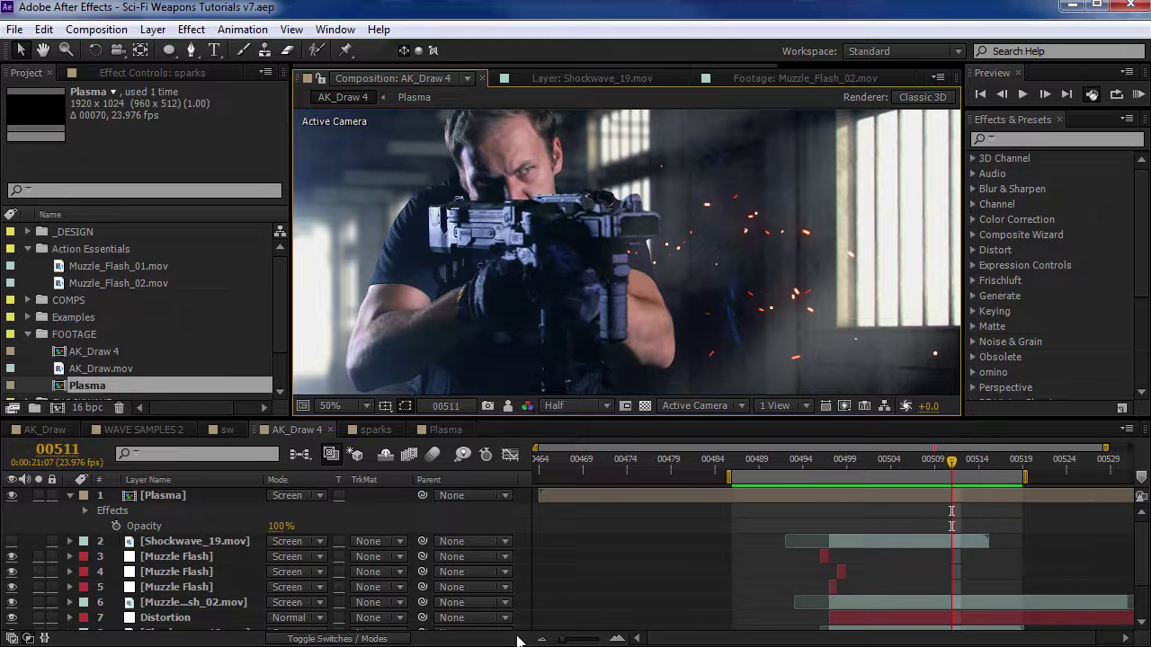
scroll(627, 562, down, 3)
click(38, 622)
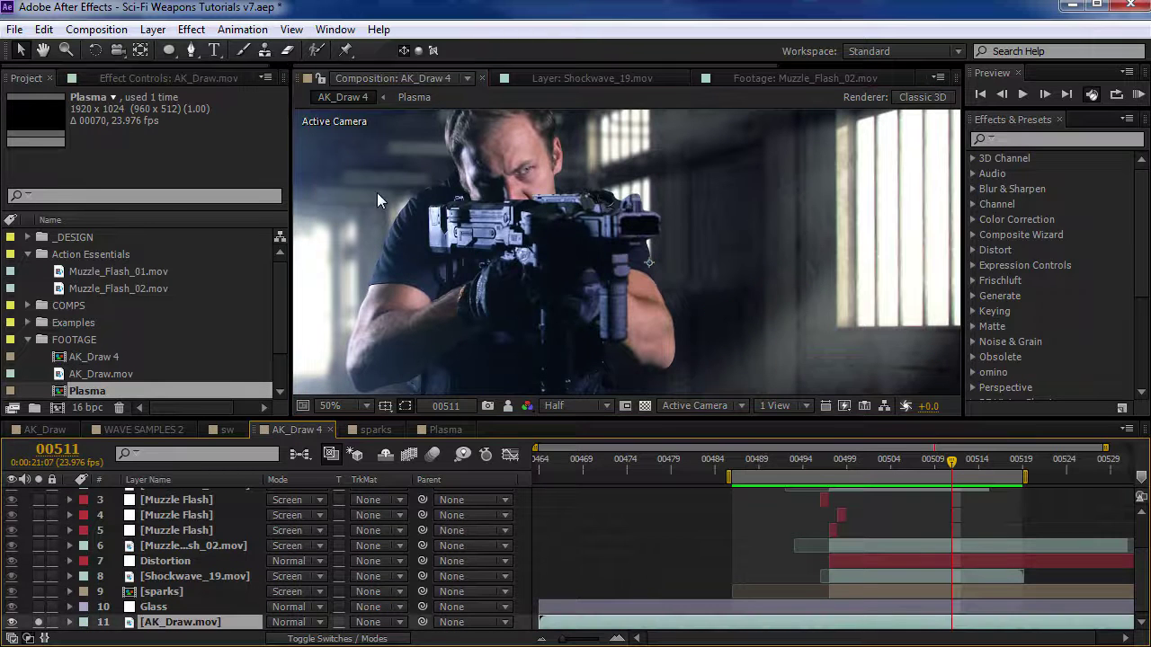
click(242, 29)
mouse_move(292, 32)
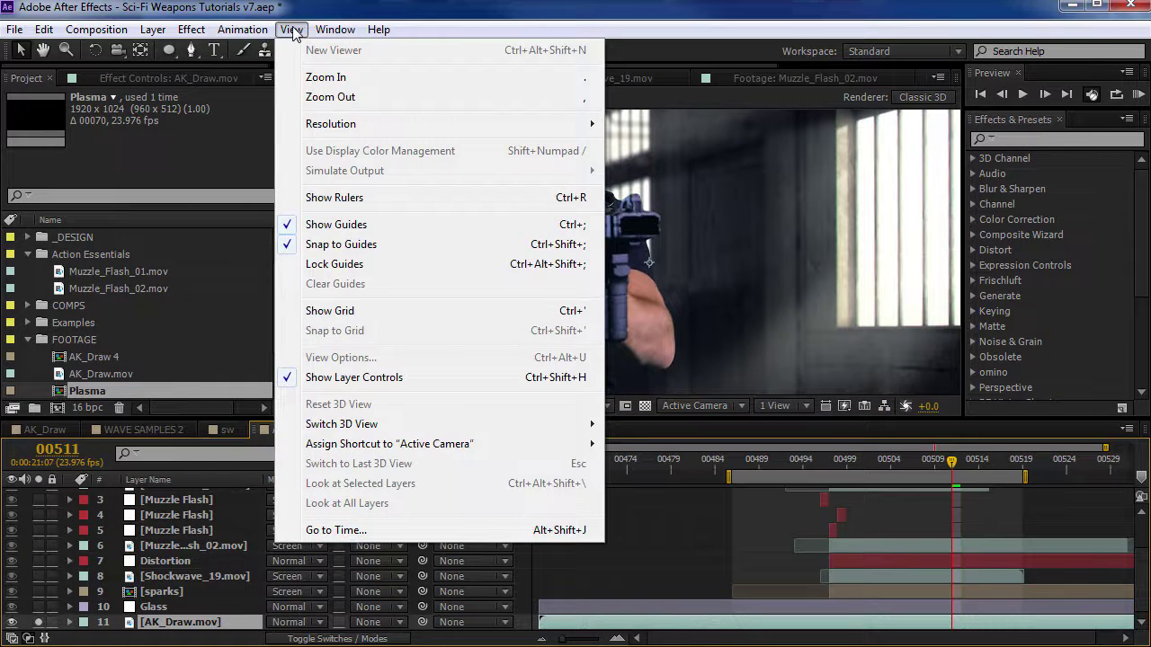
mouse_move(196, 29)
mouse_move(250, 34)
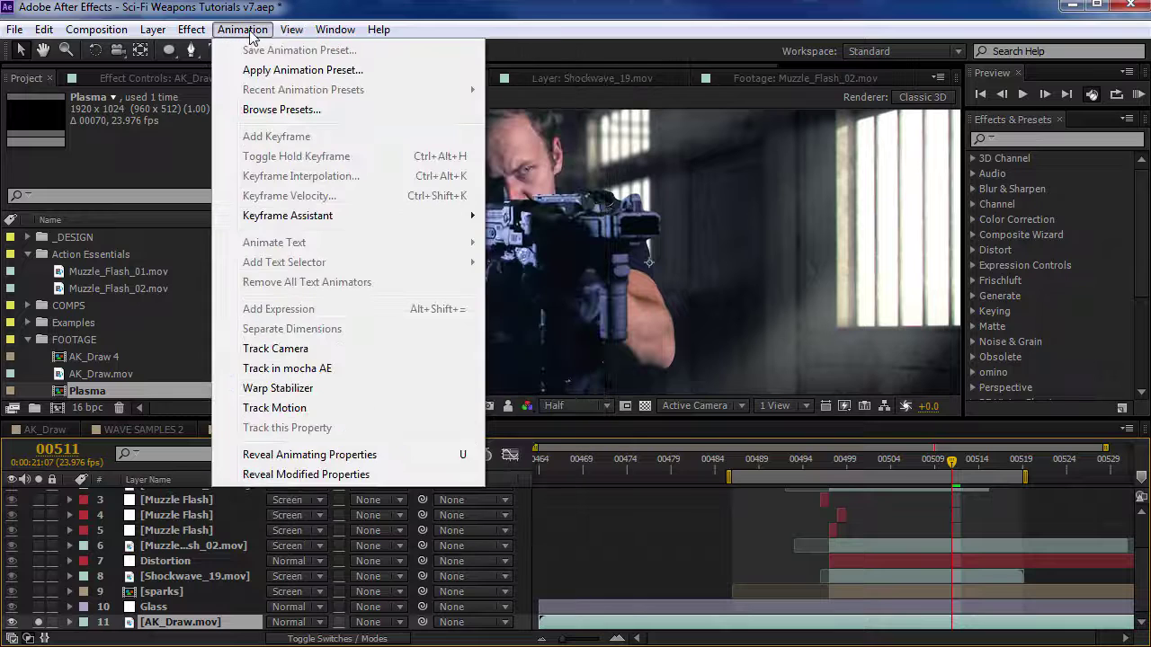
click(319, 370)
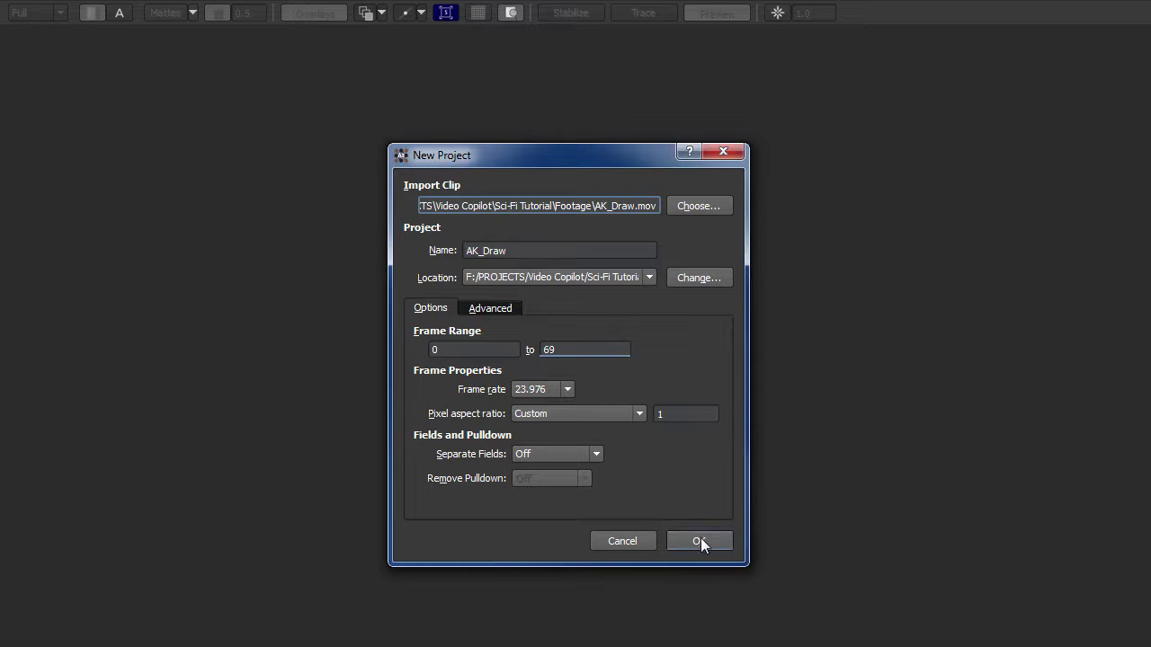
click(700, 541)
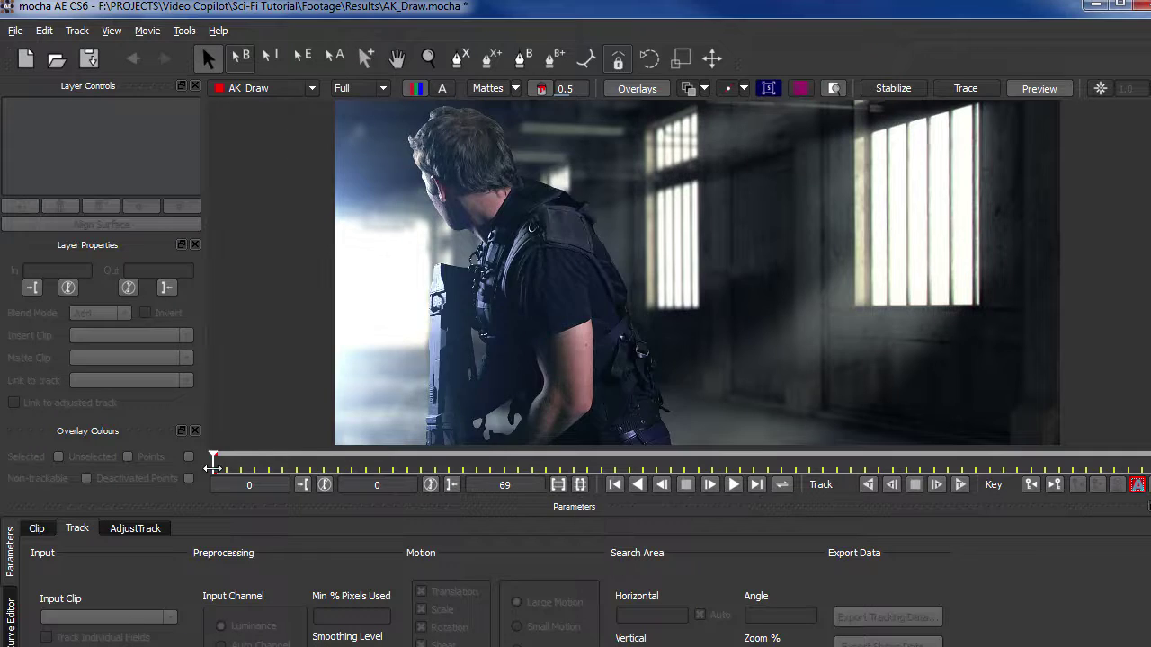
- At frame 33 in mocha, draw a closed four-point spline around the rear side plate of the gun
drag(602, 485, 665, 485)
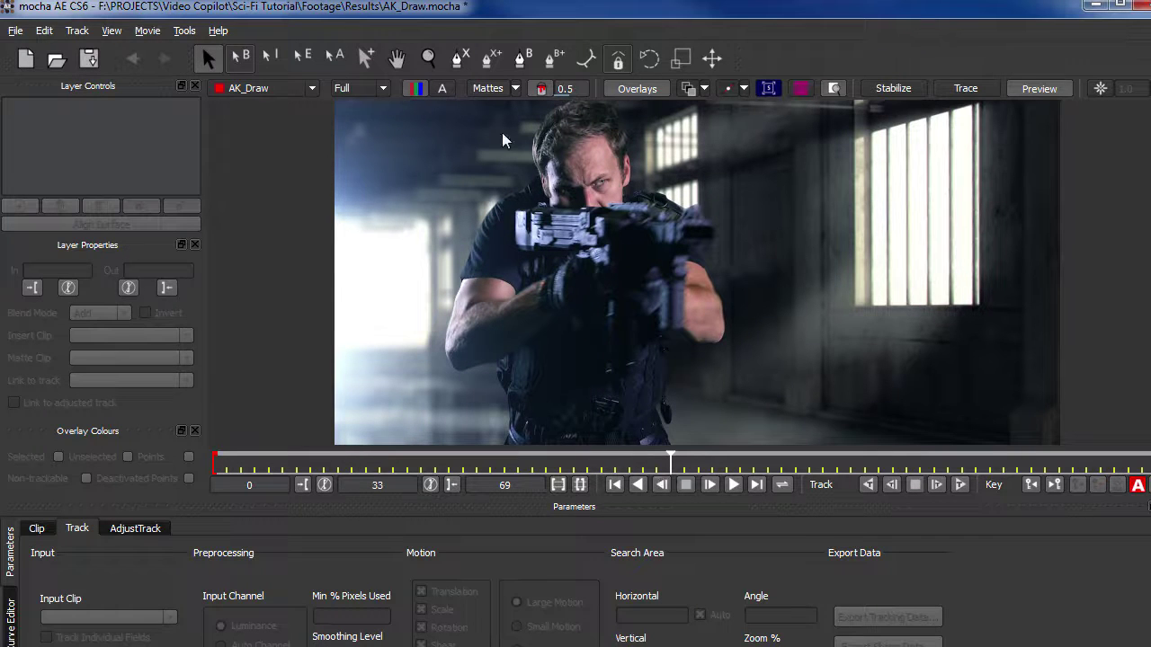
click(429, 59)
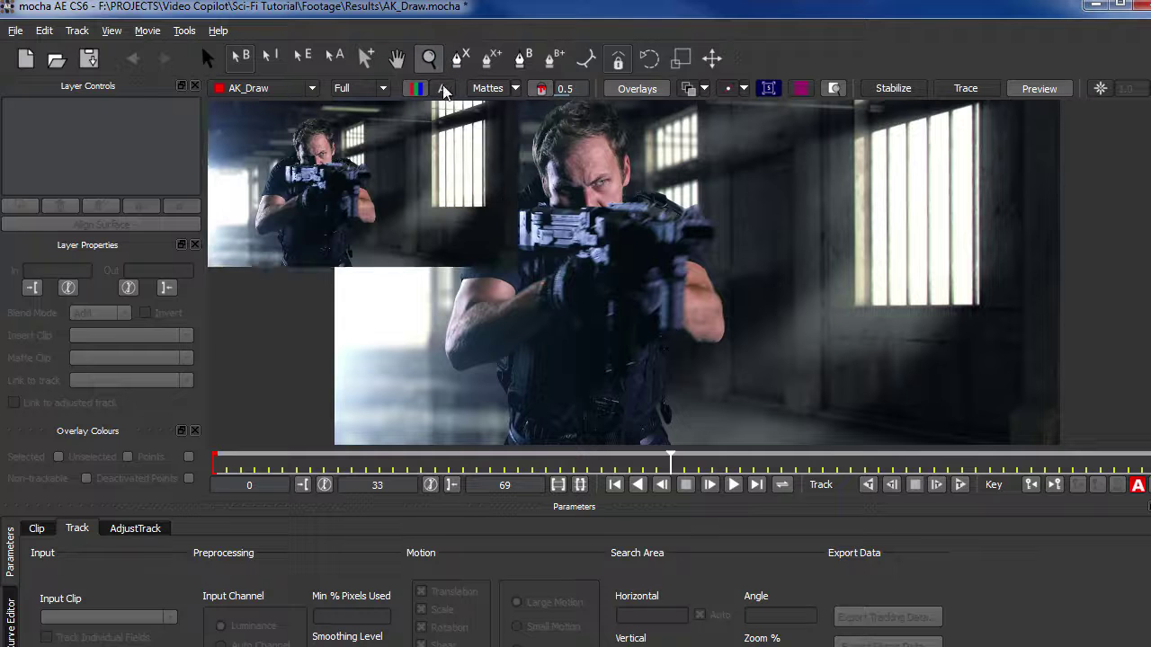
drag(594, 256, 553, 261)
key(x)
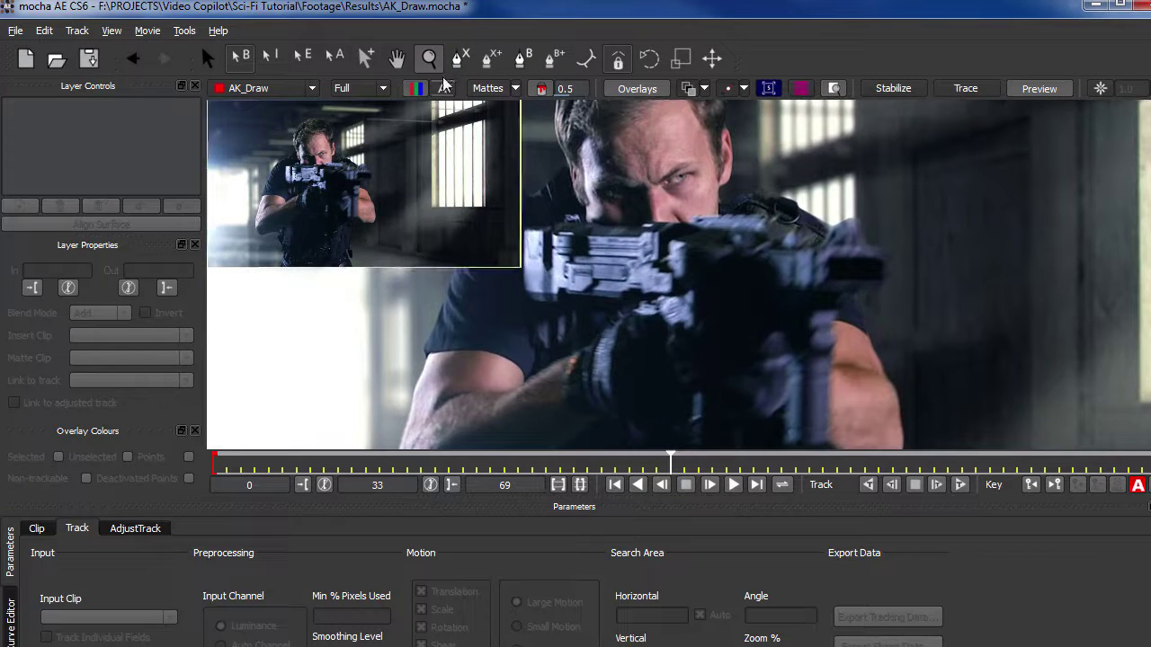
key(ctrl+l)
click(555, 225)
click(660, 227)
click(654, 297)
click(554, 297)
right_click(628, 350)
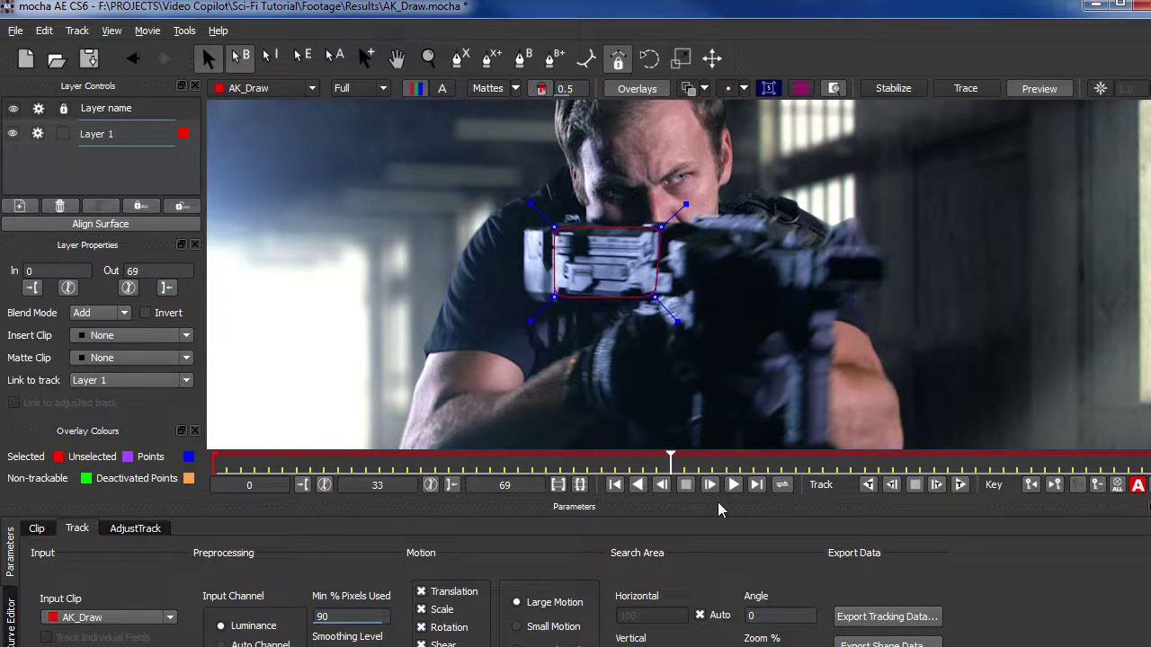
- Track the gun shape backward from frame 33, stop at frame 24, and review the track up to frame 32
click(868, 487)
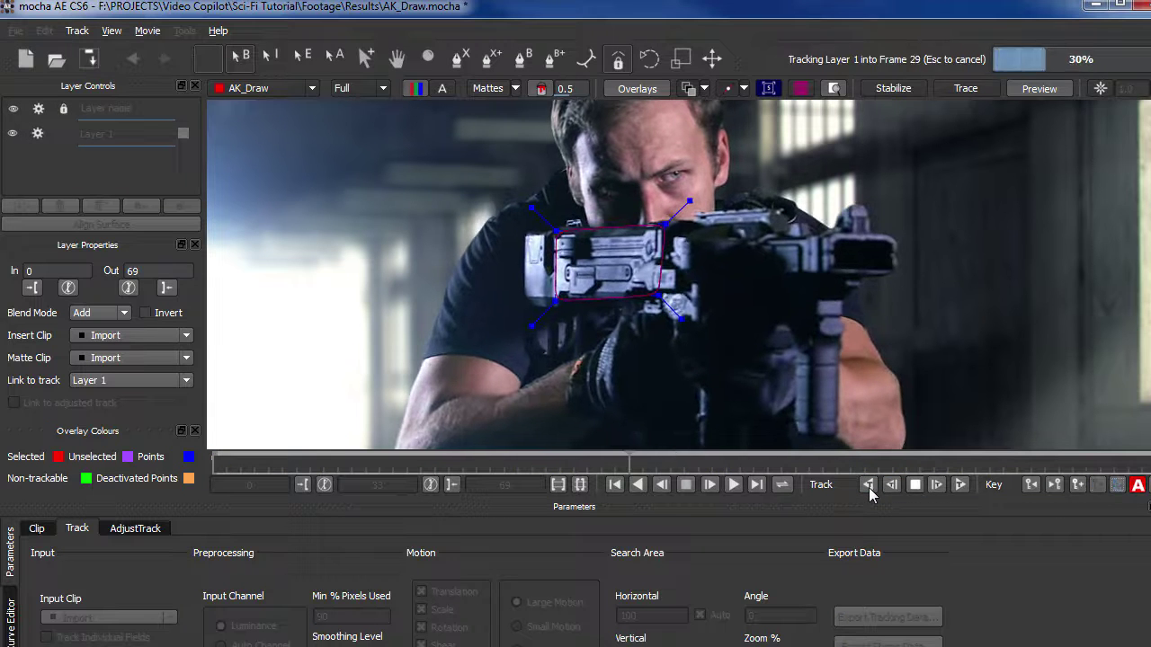
click(914, 485)
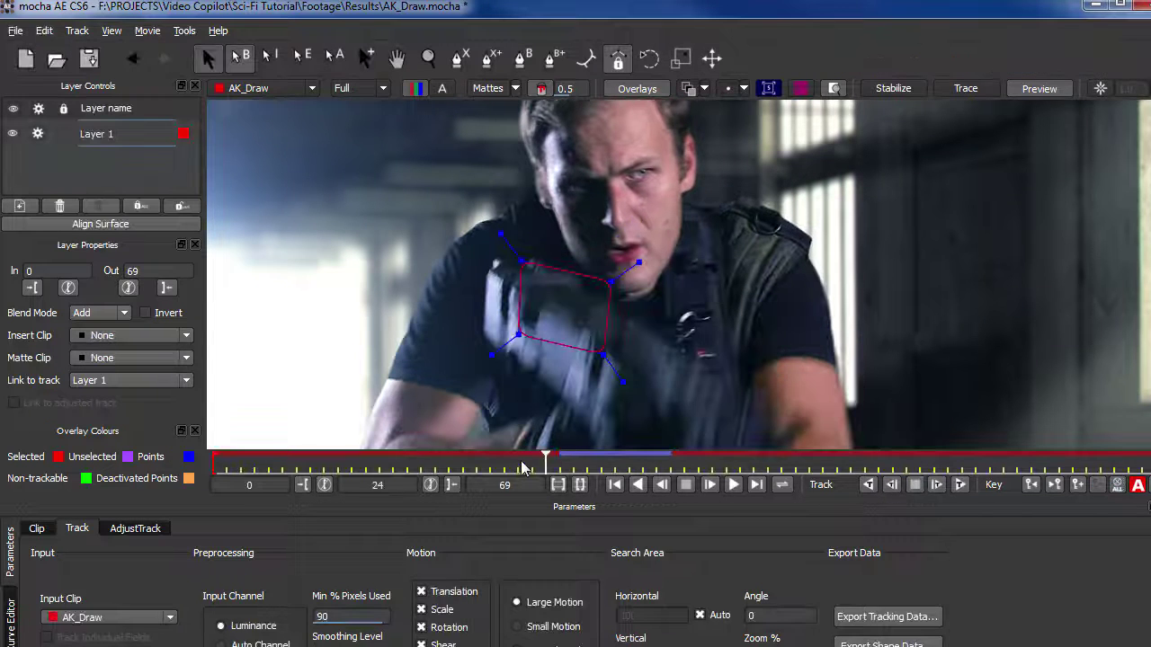
drag(545, 463, 559, 463)
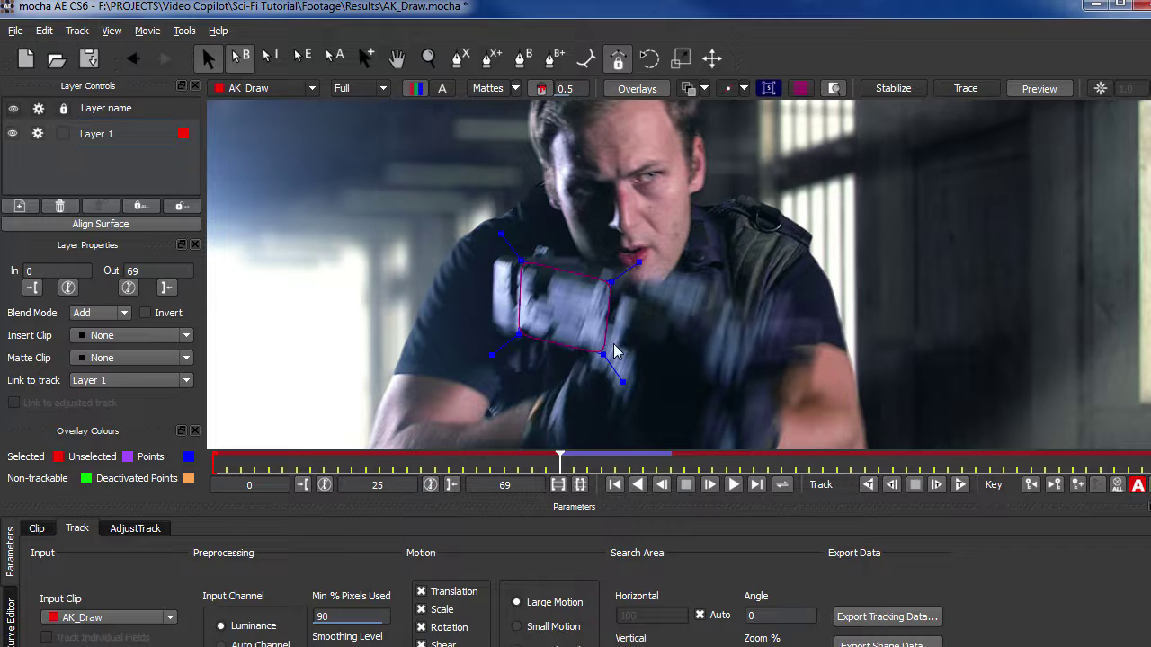
drag(559, 464, 653, 466)
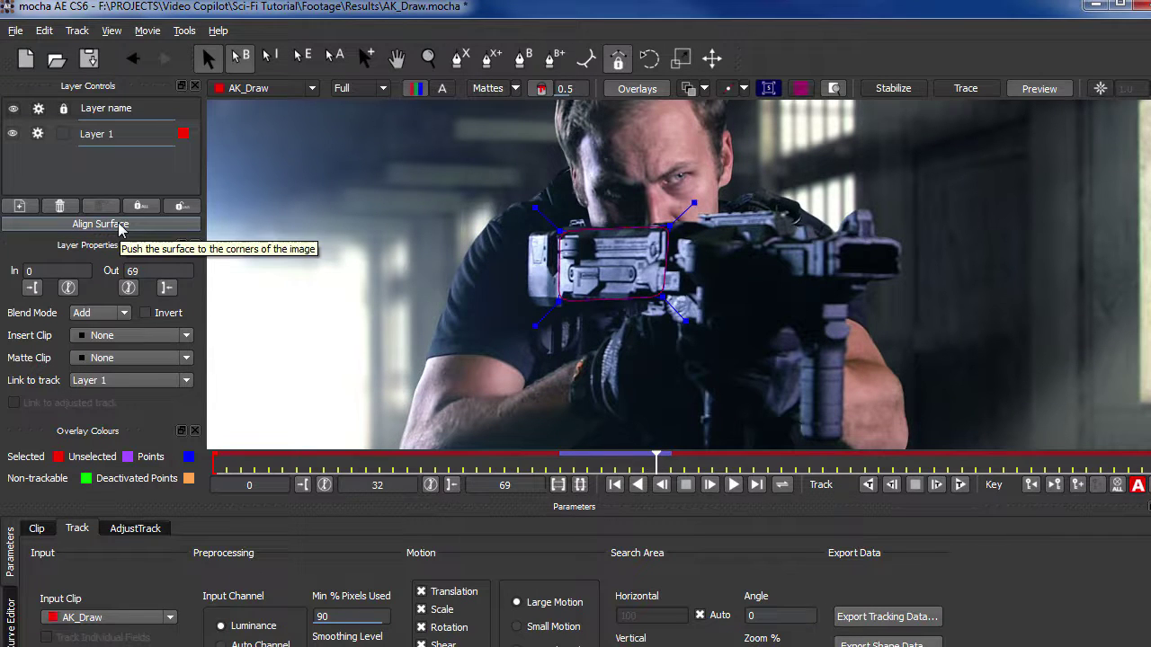
click(99, 171)
right_click(102, 140)
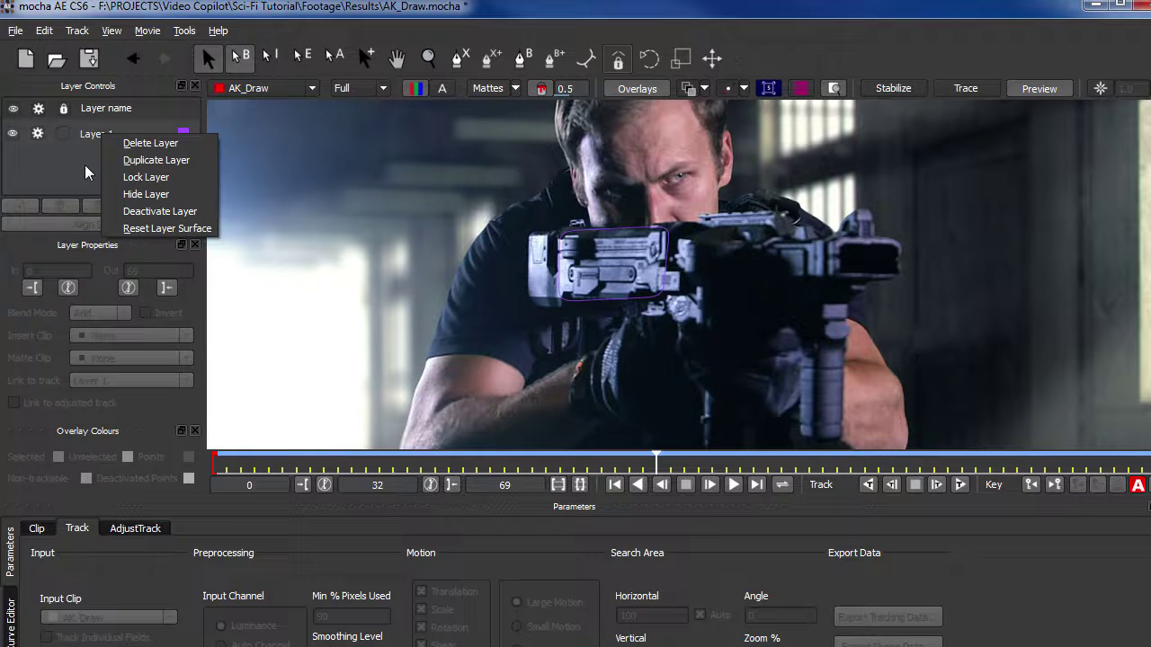
key(Escape)
- Select the gun shape at frame 34 and copy its tracking data as After Effects Corner Pin (corner pin only) to the clipboard
drag(659, 462, 684, 462)
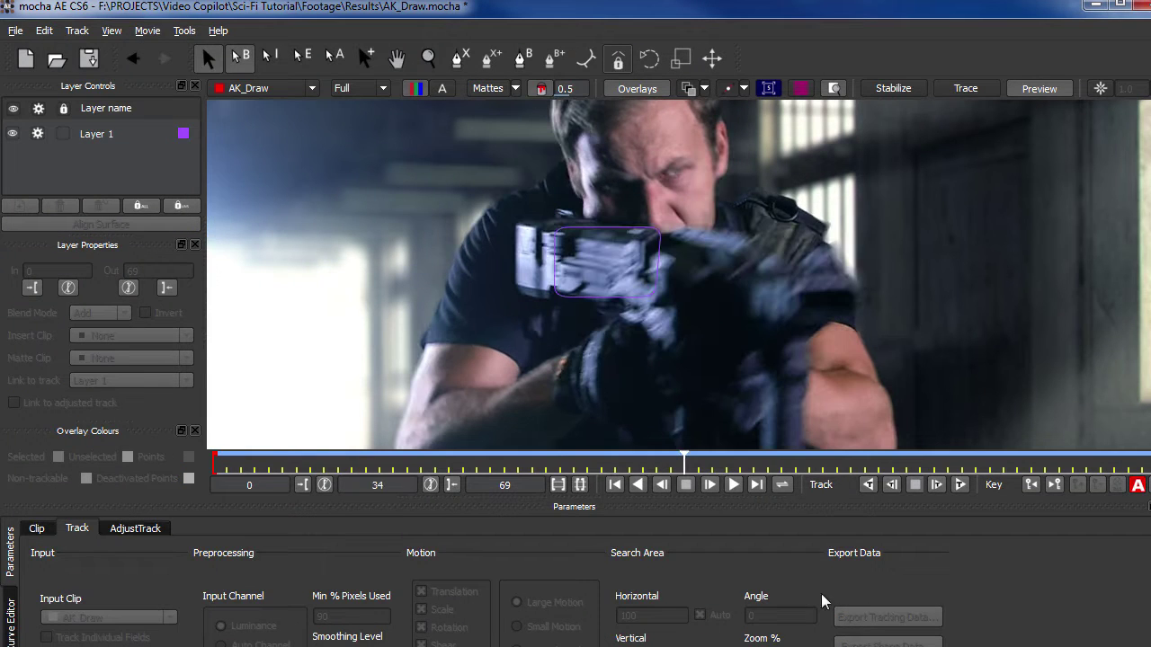
click(599, 236)
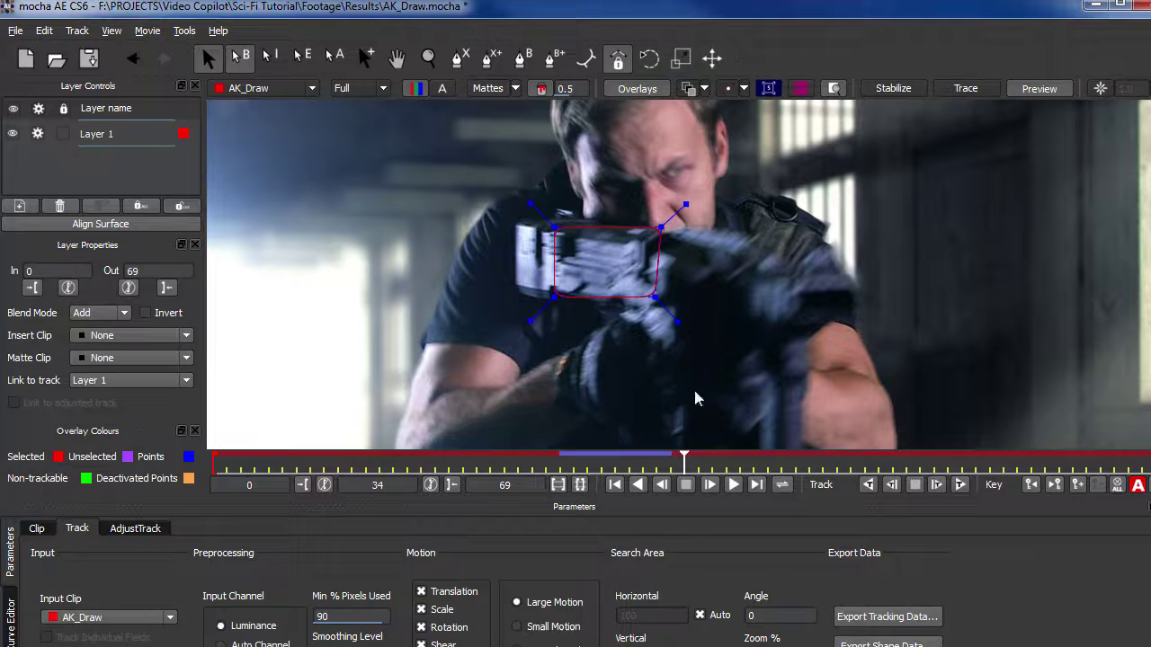
click(886, 618)
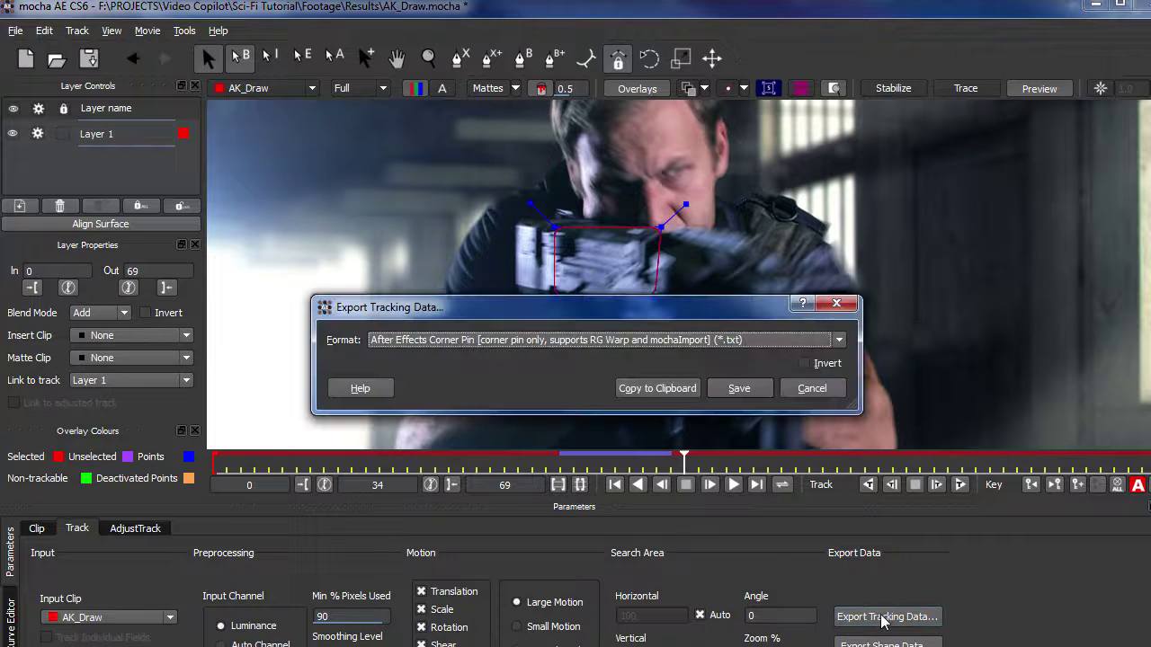
click(479, 346)
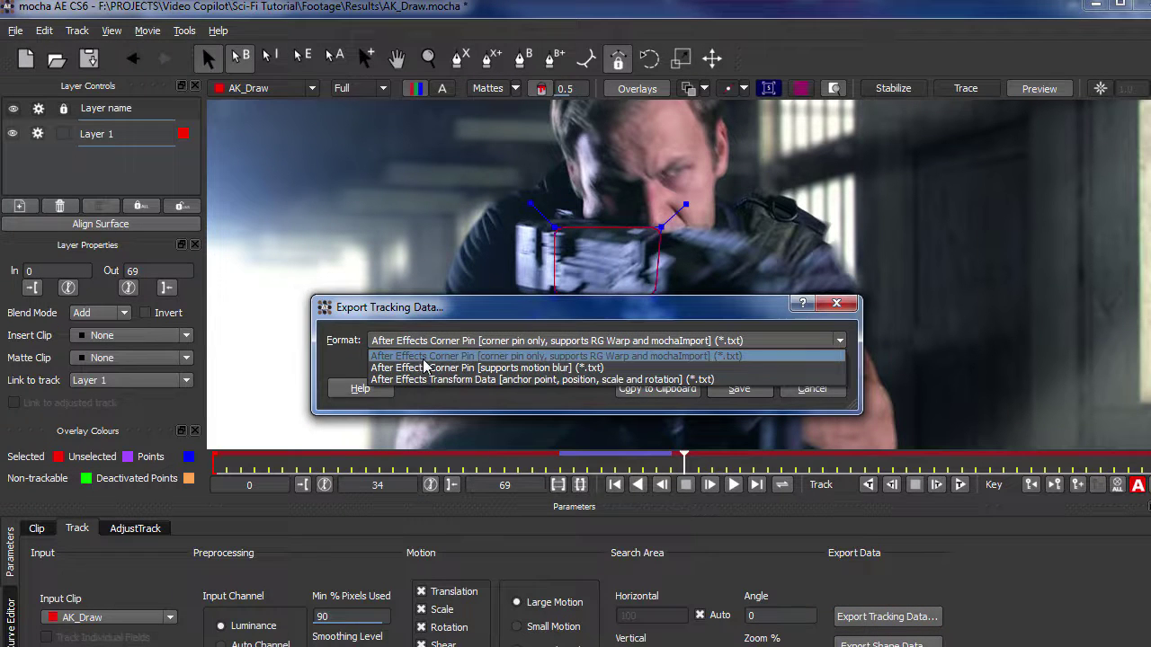
click(477, 357)
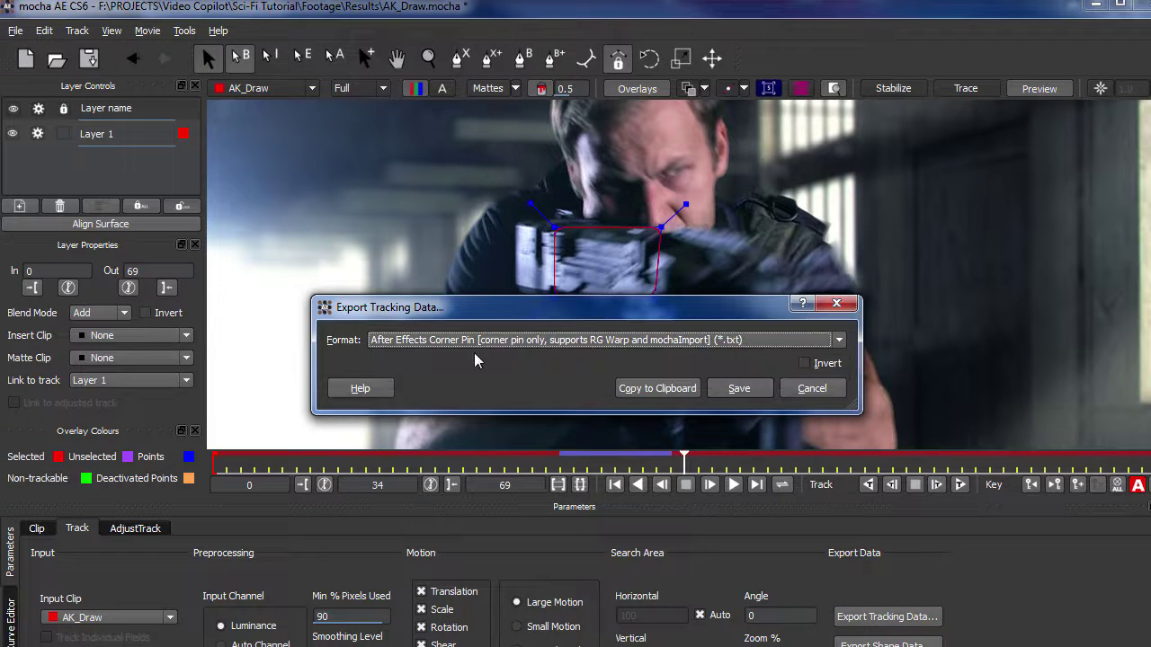
click(656, 388)
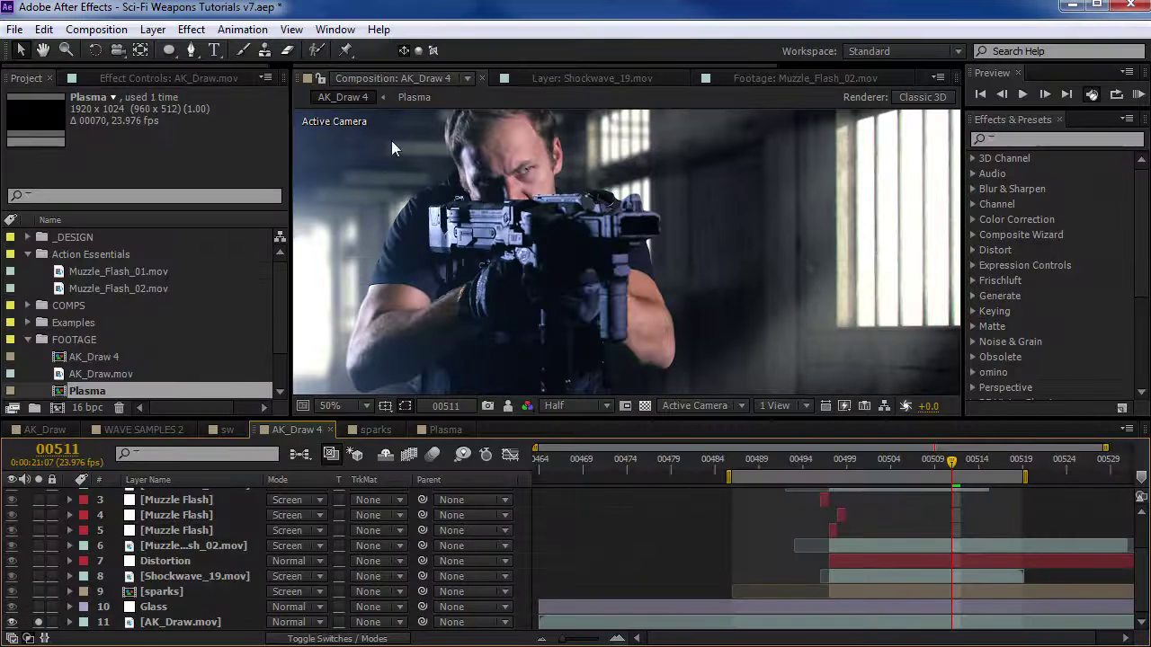
- Back in After Effects, create a white solid named Lights and paste the corner pin tracking data onto it from an earlier frame
click(158, 29)
mouse_move(175, 46)
click(499, 69)
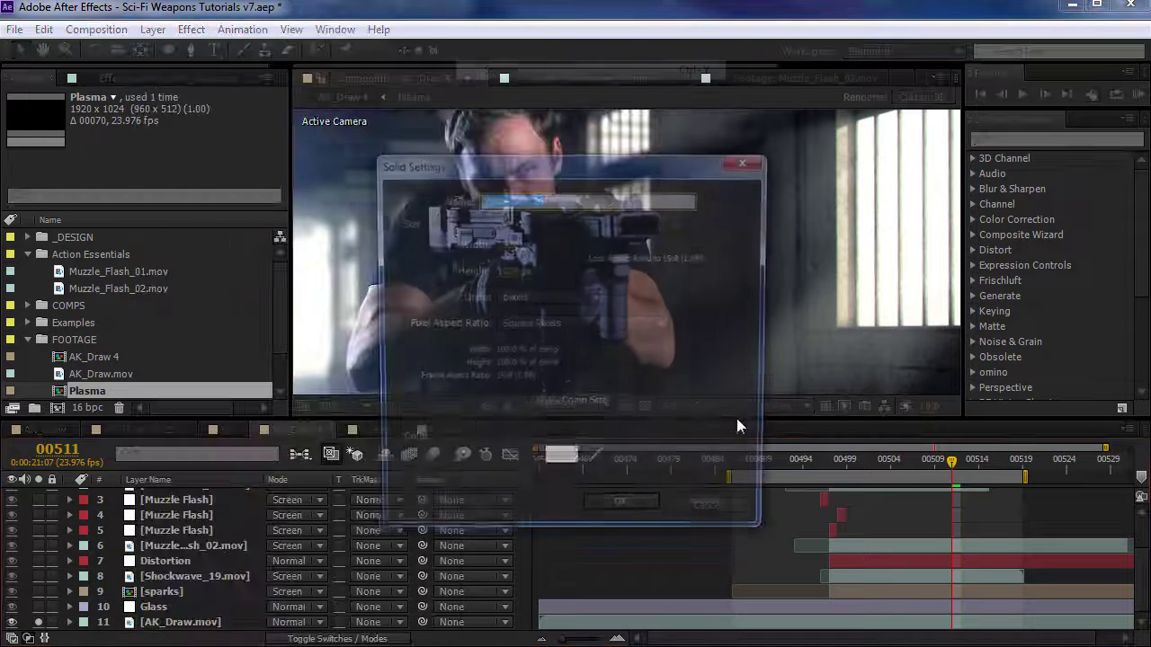
text(Lights)
key(Return)
drag(711, 461, 486, 506)
click(47, 29)
click(73, 176)
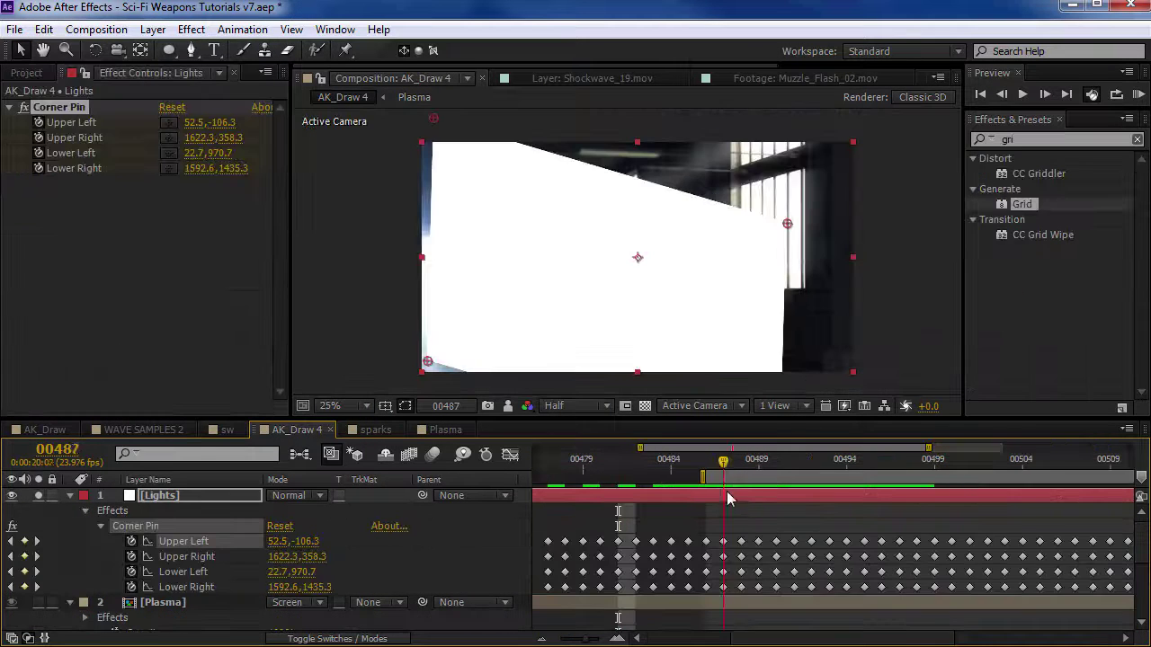
- Preview the tracked Lights solid, add a Grid effect above Corner Pin, and scrub to frame 489 to check the track
drag(724, 461, 600, 462)
key(KP_0)
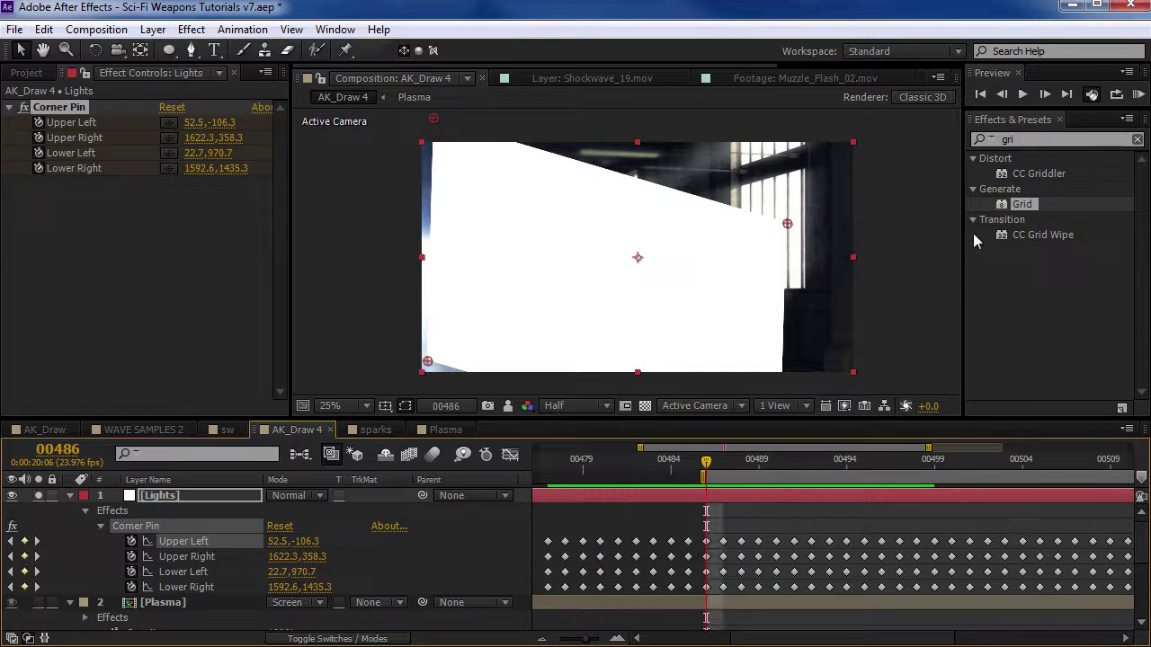
drag(1021, 204, 63, 107)
drag(701, 472, 761, 476)
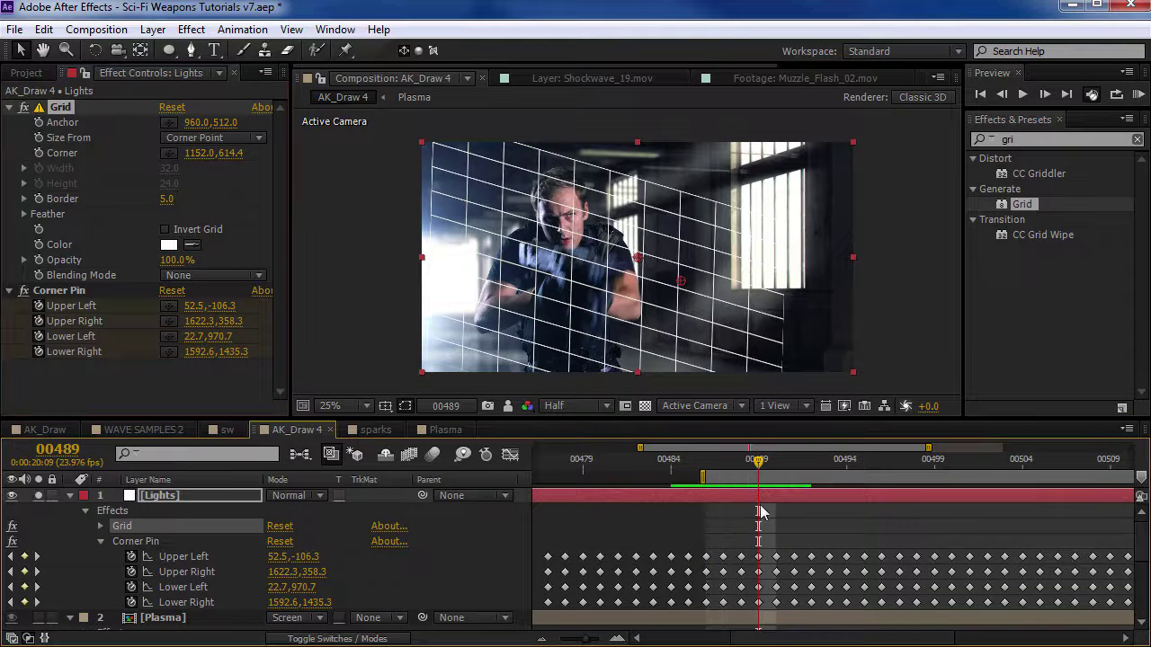
- Trim the Lights layer to start at frame 489 and end at frame 497
click(760, 502)
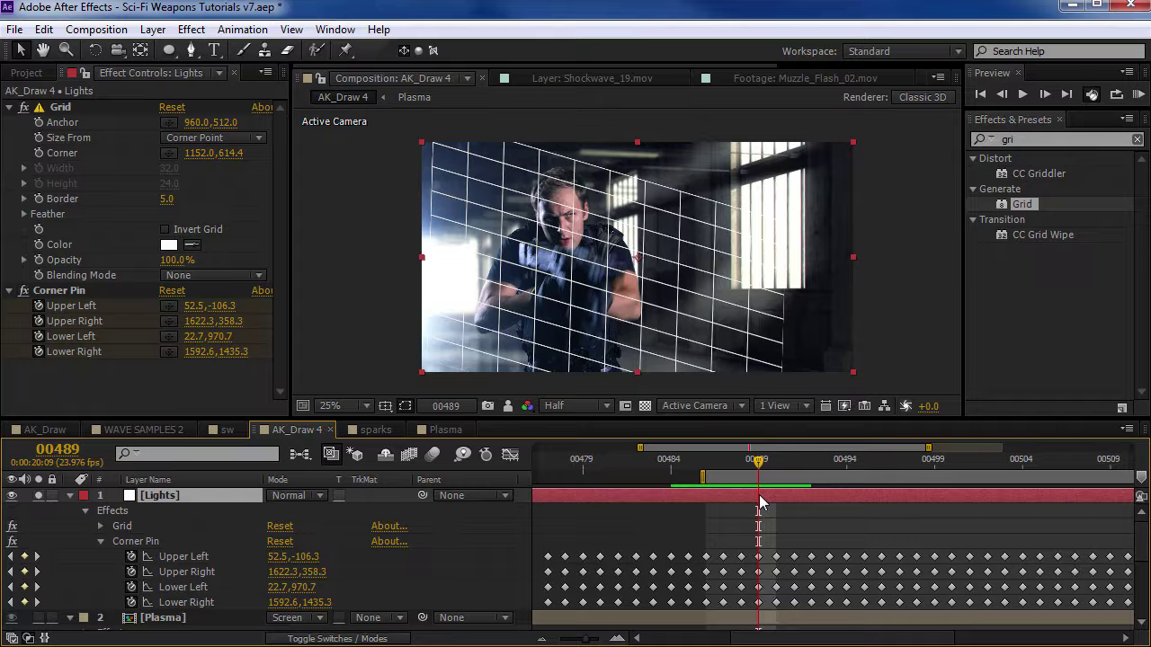
key(alt+bracketleft)
key(minus)
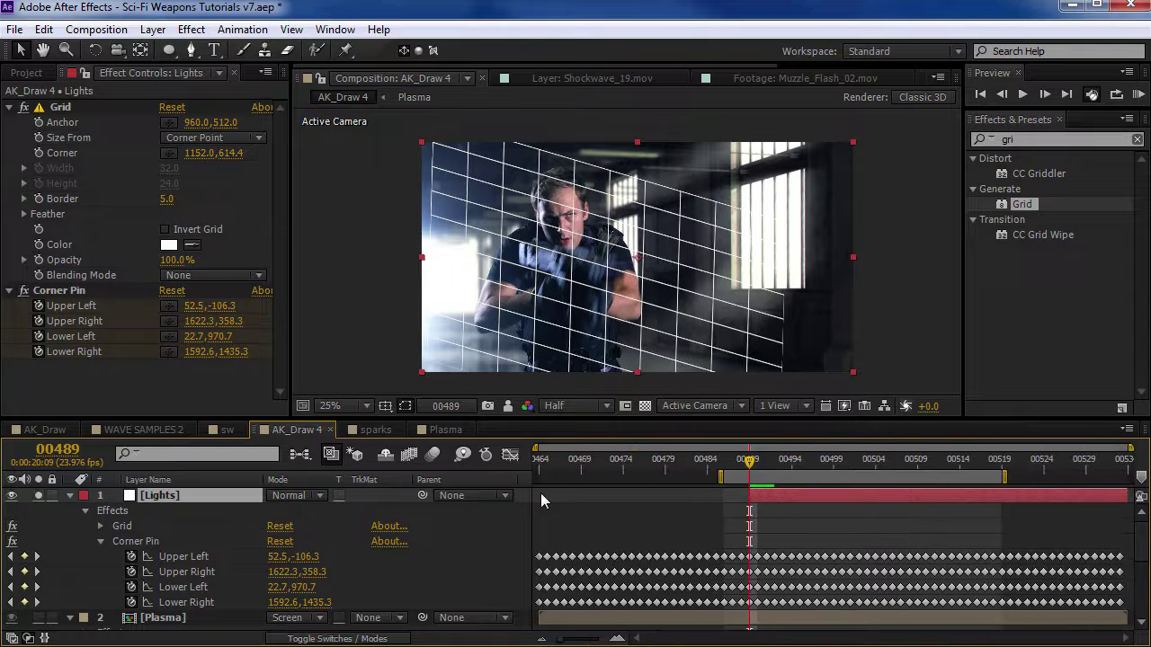
drag(752, 466, 817, 470)
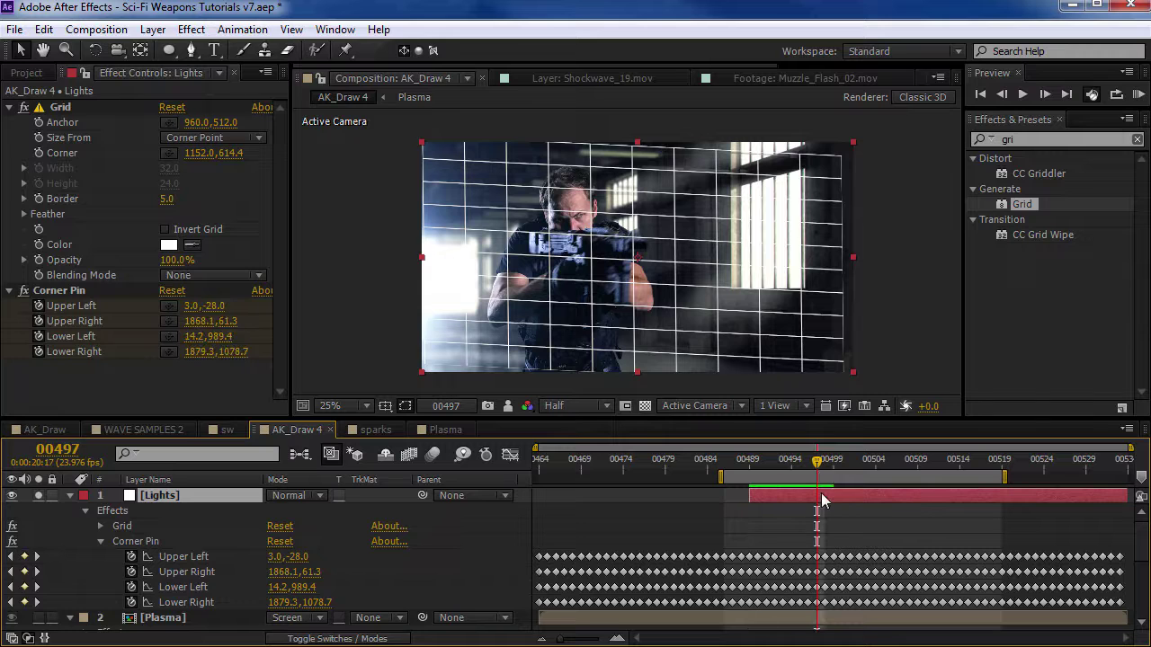
key(alt+bracketright)
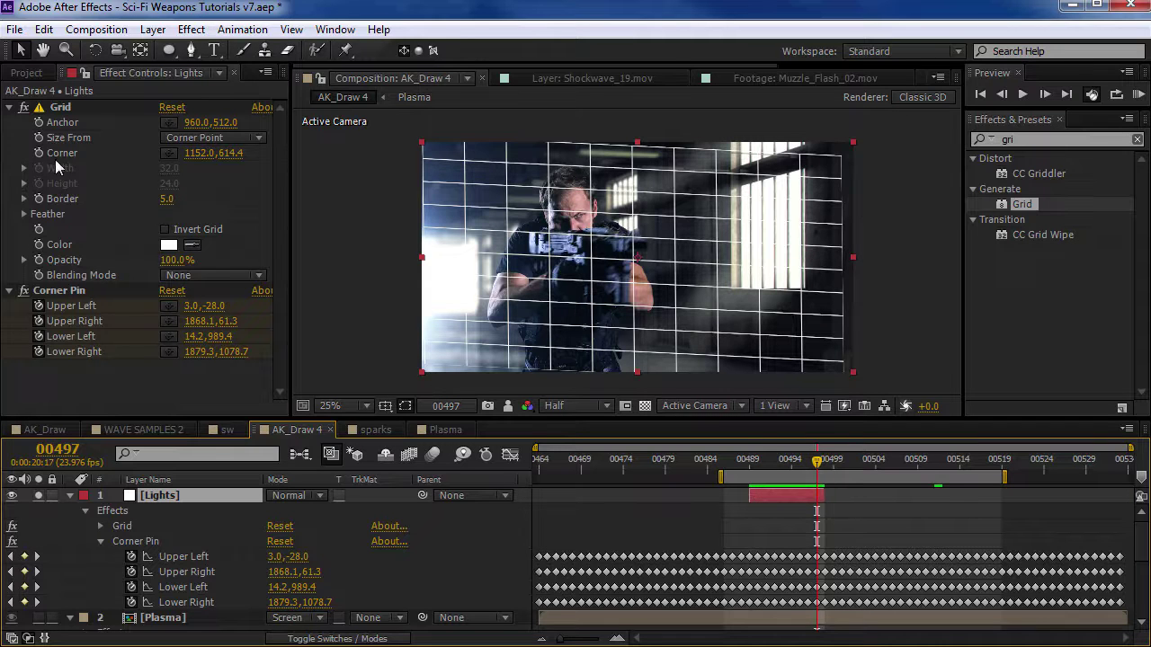
- Delete the Grid effect from the Lights layer, hide the layer and collapse its properties, keeping the gun in close view
click(59, 107)
key(Delete)
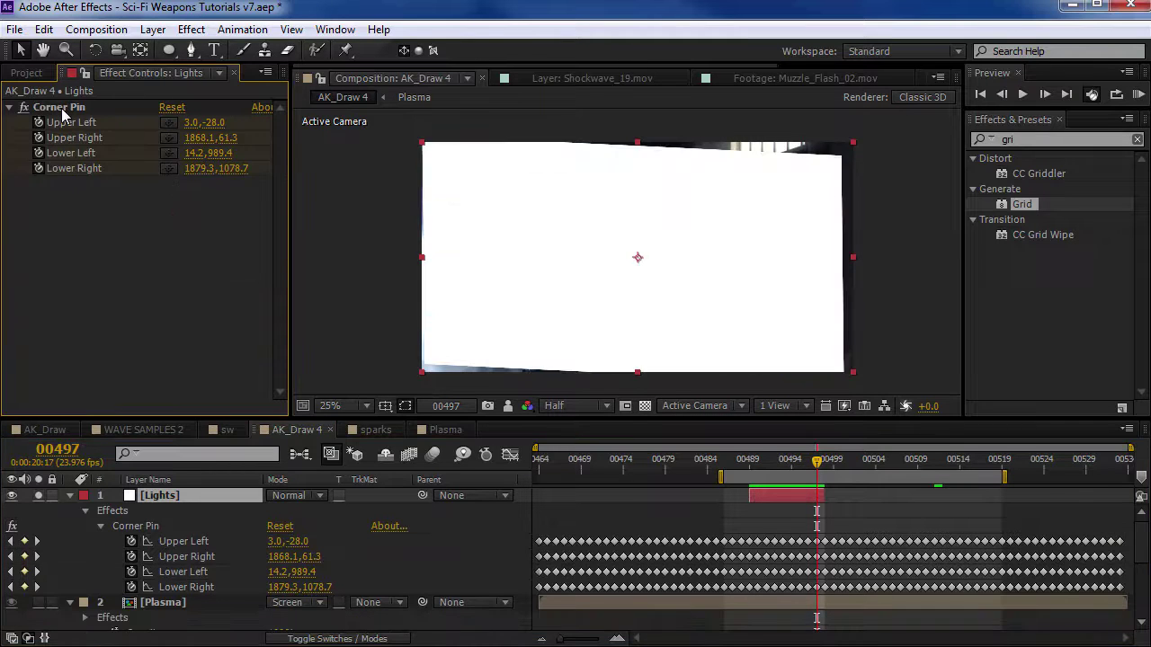
click(12, 497)
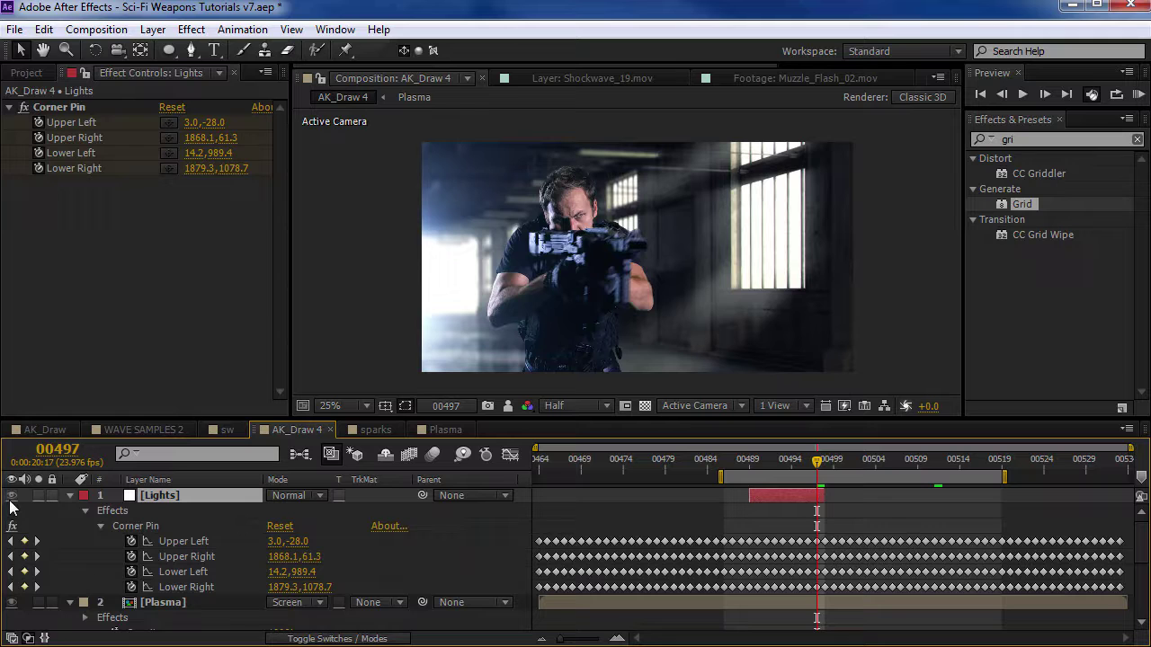
click(69, 496)
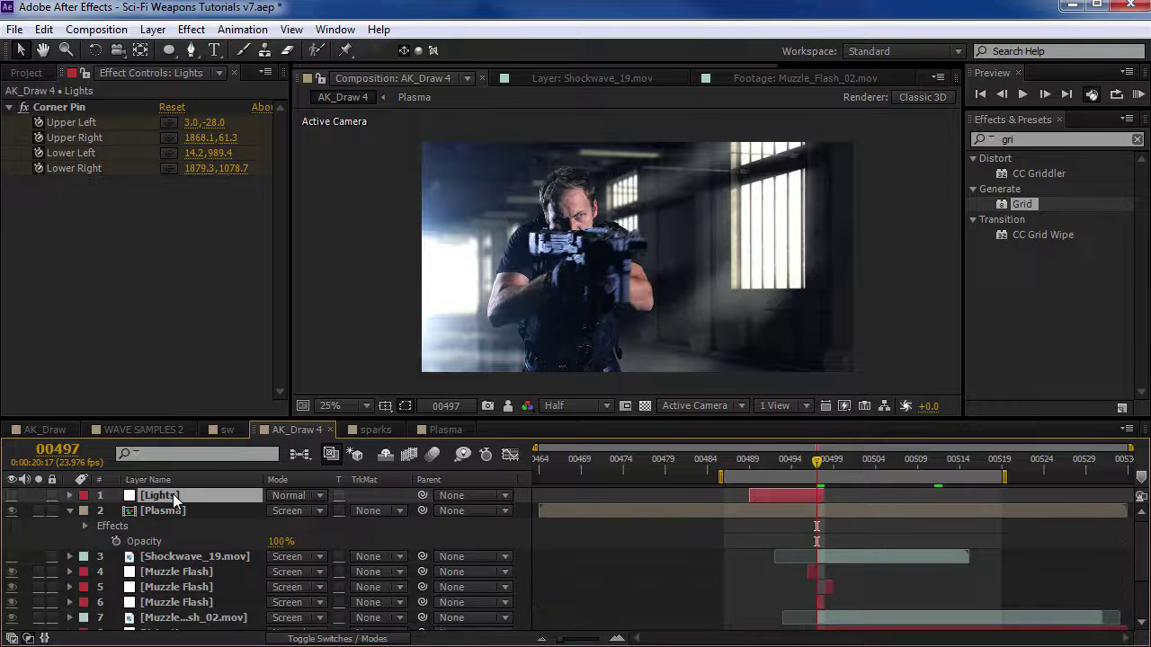
scroll(562, 267, up, 4)
drag(730, 302, 567, 278)
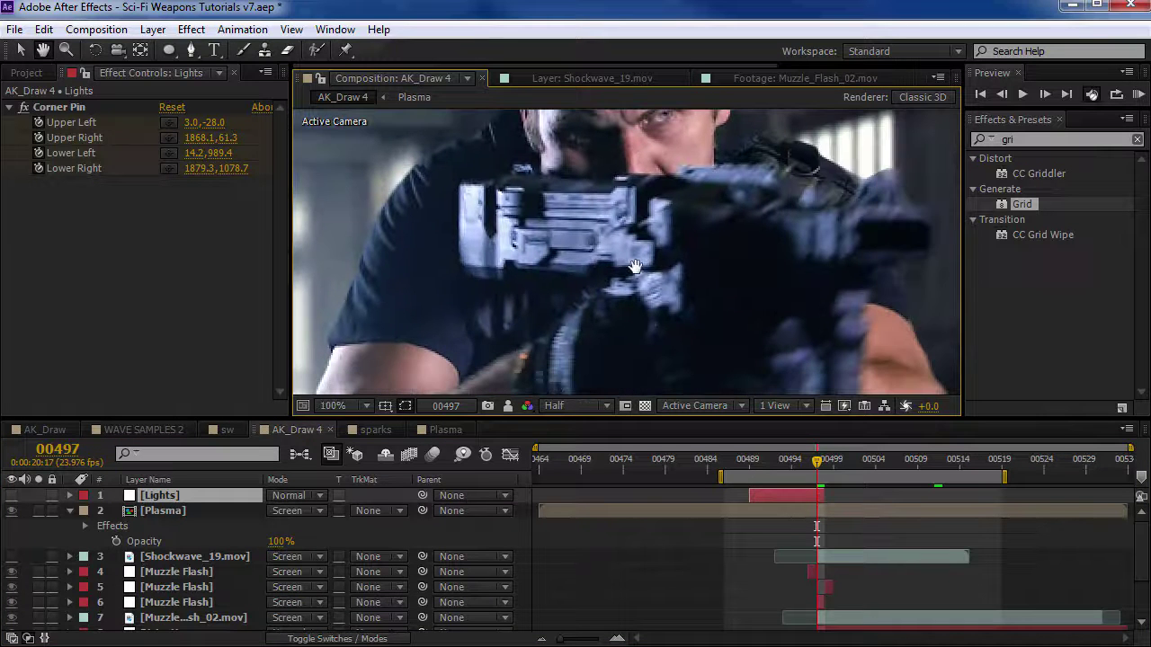
- Move the Lights layer directly above AK_Draw.mov and set the preview resolution to Full
scroll(175, 621, down, 2)
mouse_move(175, 633)
mouse_down()
mouse_move(153, 621)
mouse_move(171, 619)
mouse_up()
click(191, 50)
click(575, 406)
click(579, 453)
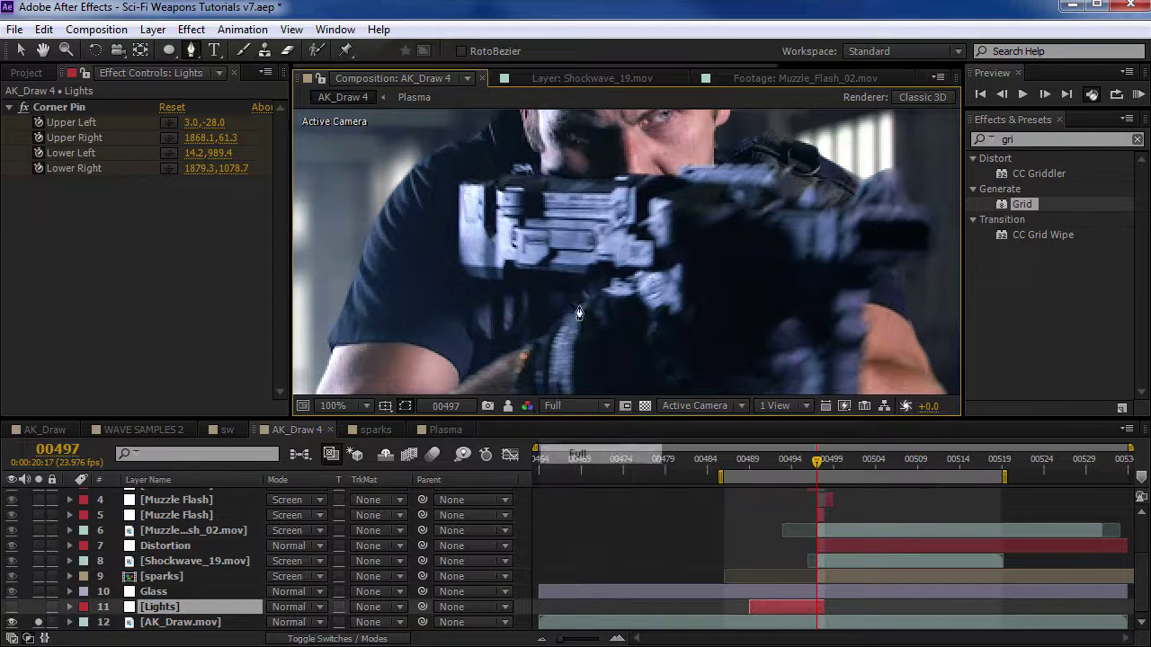
- Draw a thin, closed four-point strip mask on the Lights layer along the gun's upper side groove
scroll(621, 301, up, 2)
scroll(513, 269, up, 2)
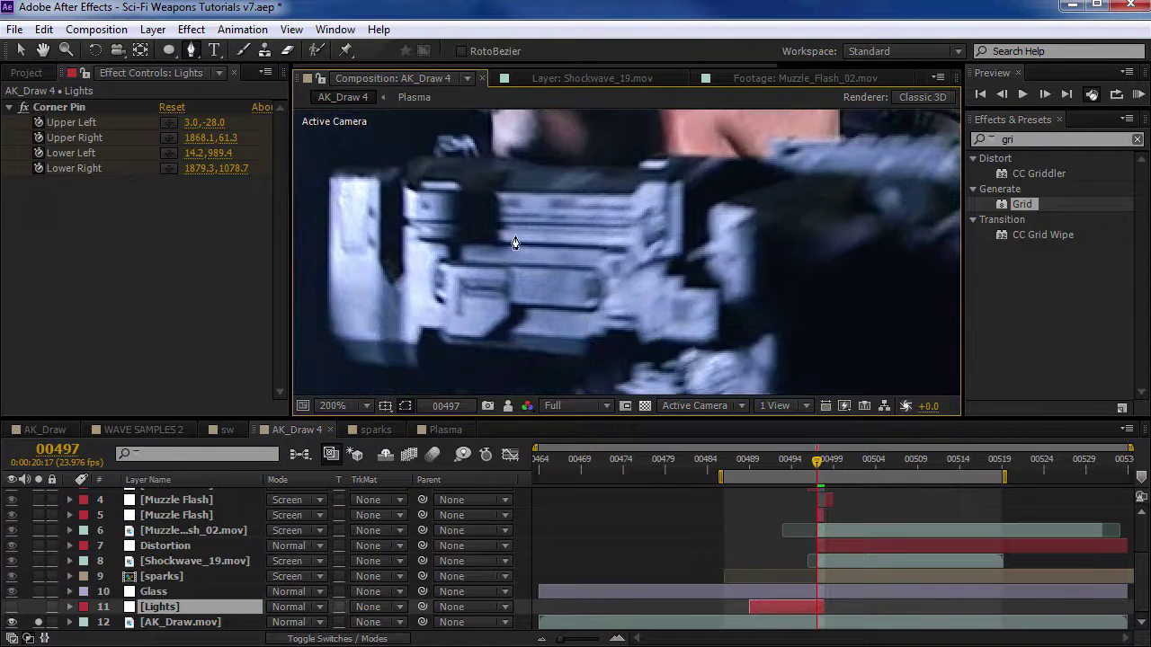
click(494, 239)
click(765, 246)
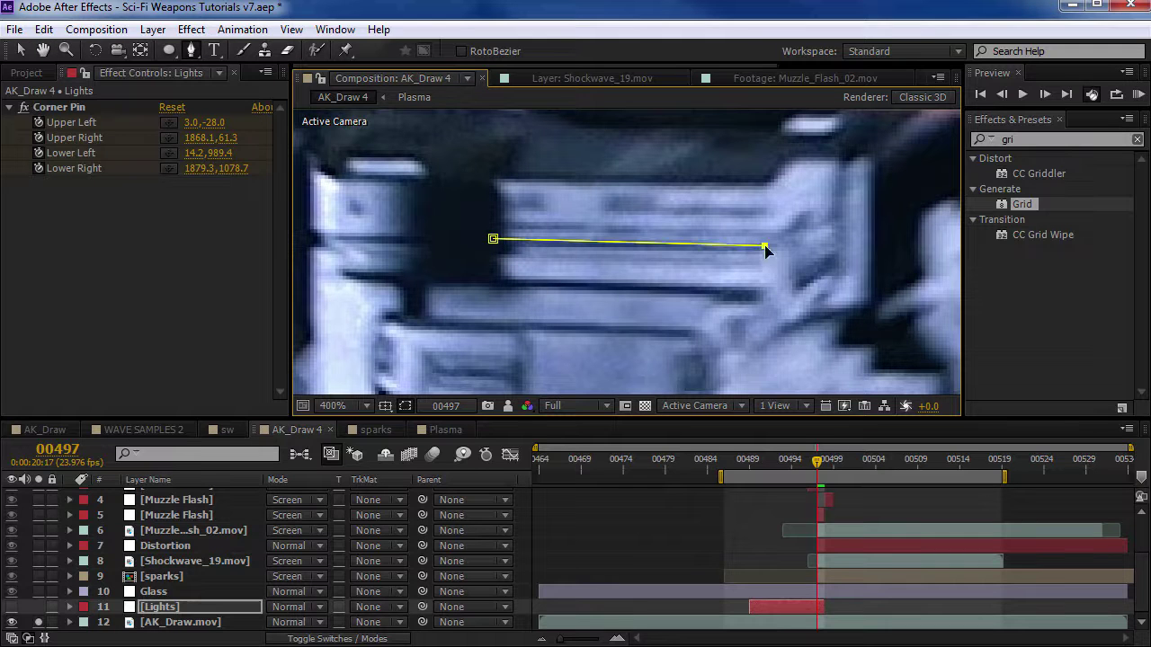
click(492, 255)
click(492, 240)
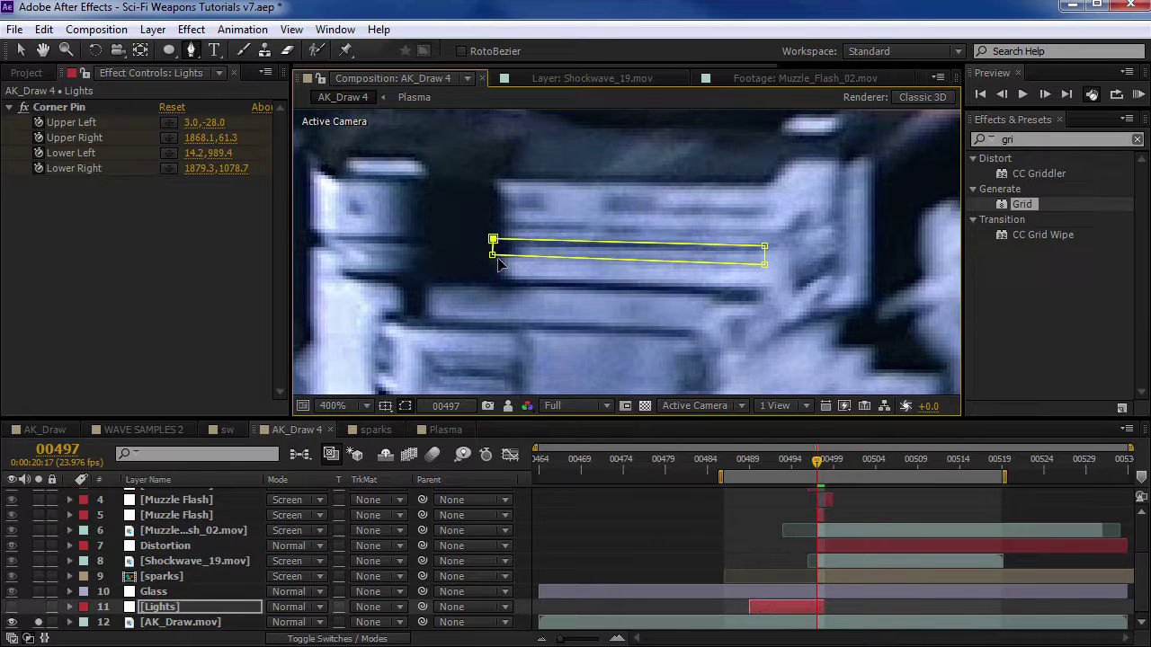
- Draw a small slanted bar mask above the strip and duplicate it into an evenly spaced row of eight bars
click(528, 206)
click(526, 229)
key(v)
key(ctrl+d)
drag(530, 235, 648, 134)
key(ctrl+d)
key(ctrl+d)
- Add a small upright ellipse mask at the rounded end of the gun's lower side panel and collapse the layer's masks
key(h)
key(q)
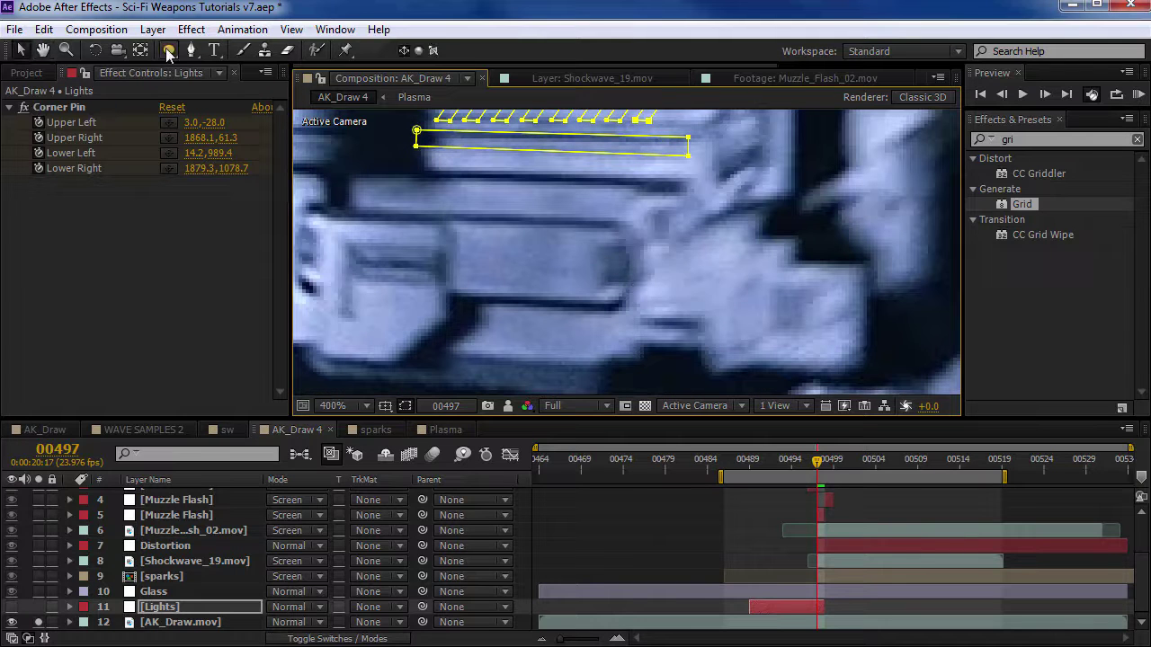
mouse_move(602, 243)
mouse_down()
mouse_move(625, 286)
mouse_move(630, 278)
mouse_up()
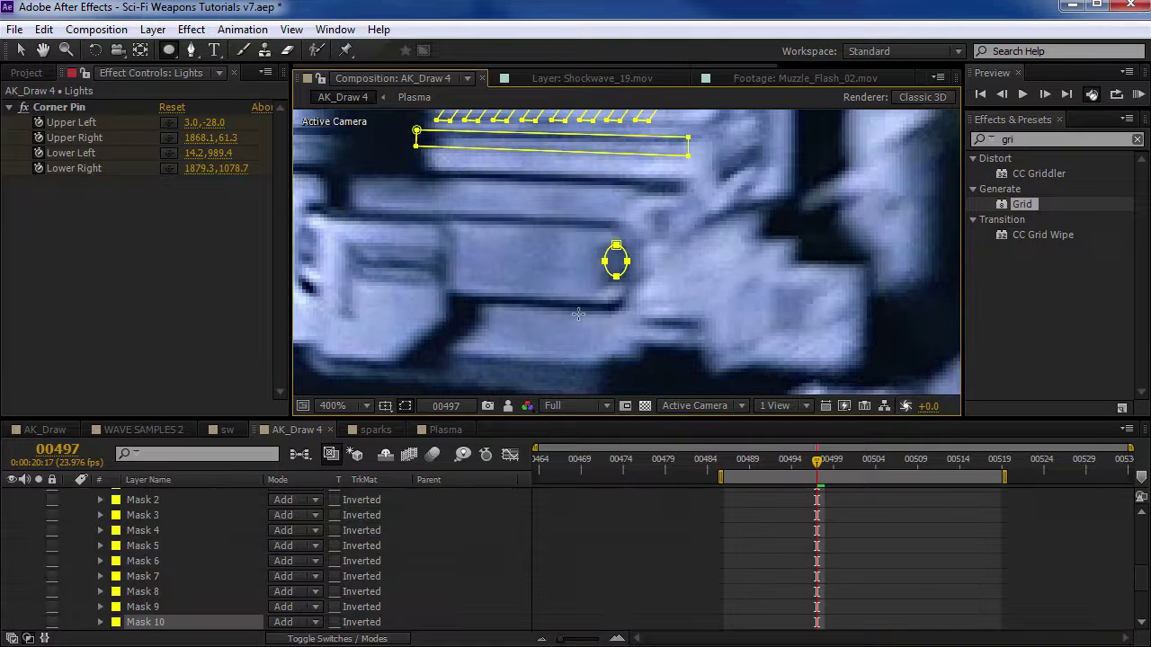
scroll(93, 541, up, 3)
click(69, 546)
scroll(13, 557, up, 2)
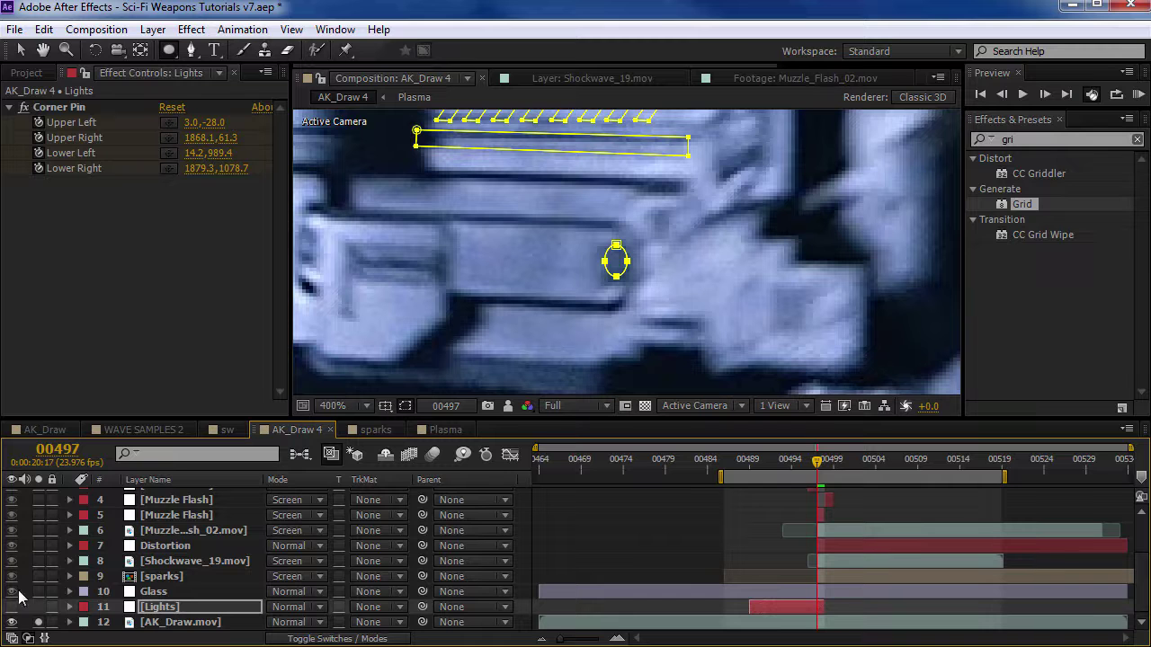
- Show the Lights layer soloed with the footage and, at frame 496, shift the strip mask onto the gun's side groove
click(39, 608)
key(v)
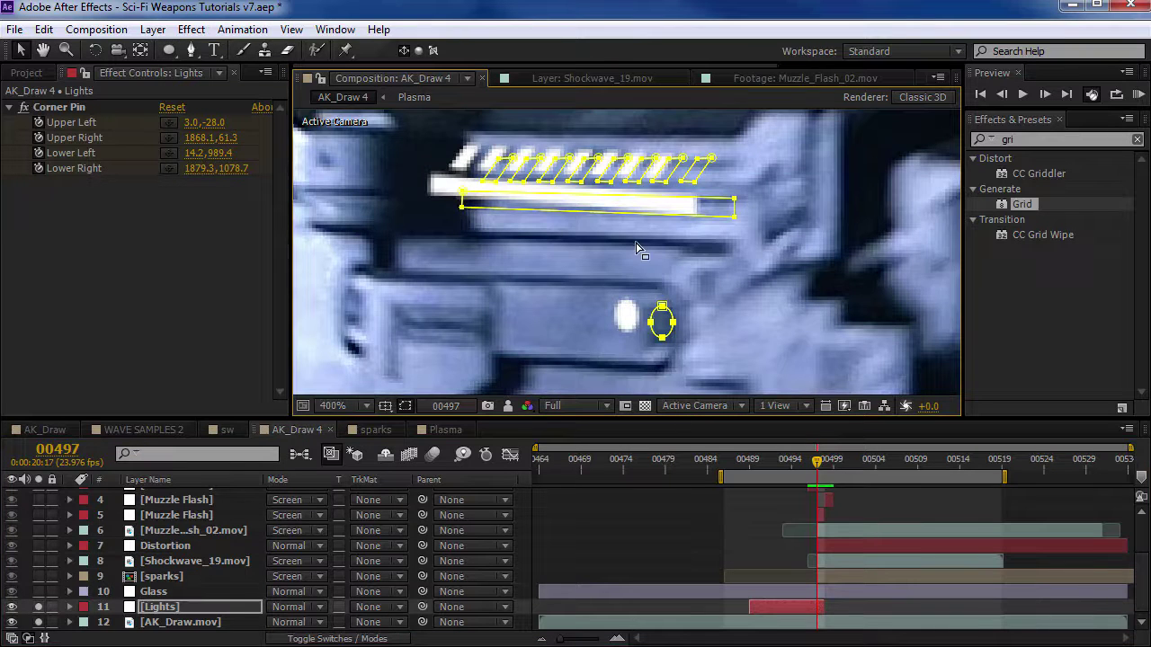
key(Page_Up)
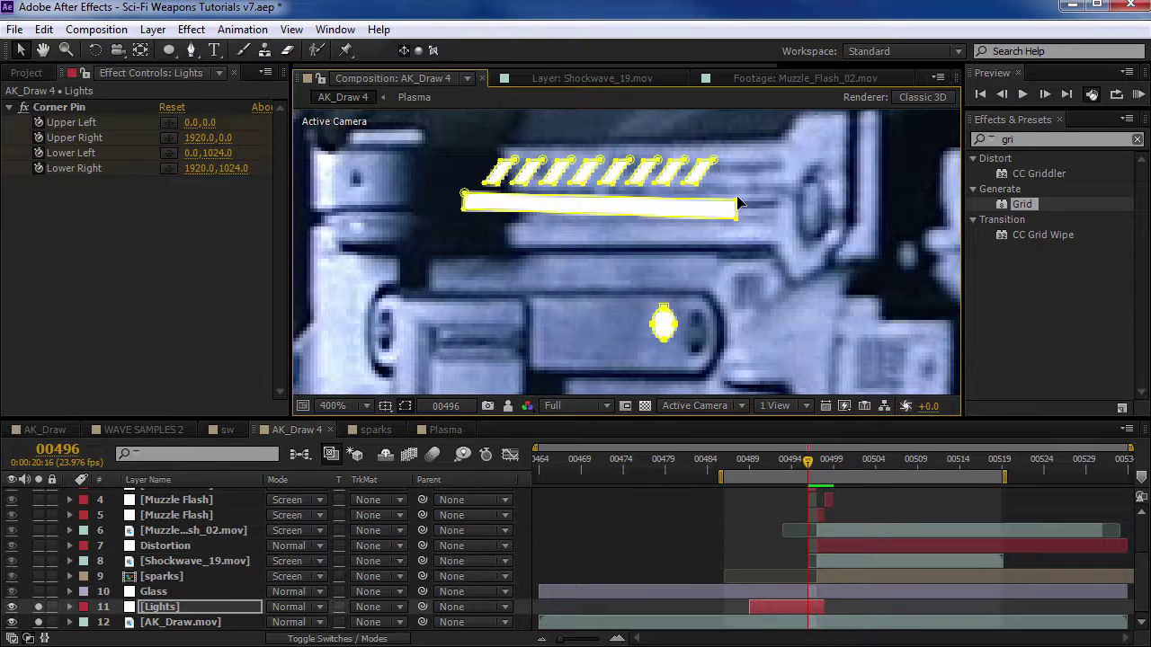
drag(662, 213, 703, 219)
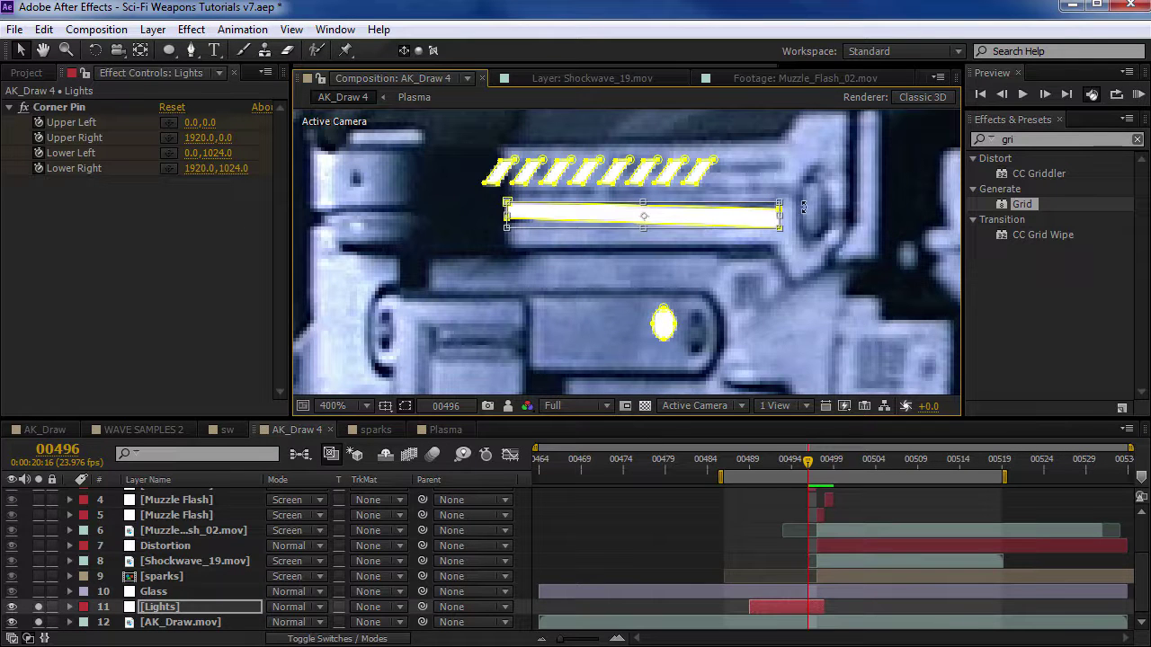
- Select the row of slanted bar masks and nudge it over and slightly down to line up above the strip
drag(769, 140, 461, 190)
key(Right)
key(Right)
key(Right)
key(Right)
key(Down)
key(Right)
key(Right)
key(Right)
key(Right)
key(Down)
- Move the ellipse mask onto the rounded end of the gun's lower side panel and deselect it
click(664, 321)
drag(666, 335, 700, 336)
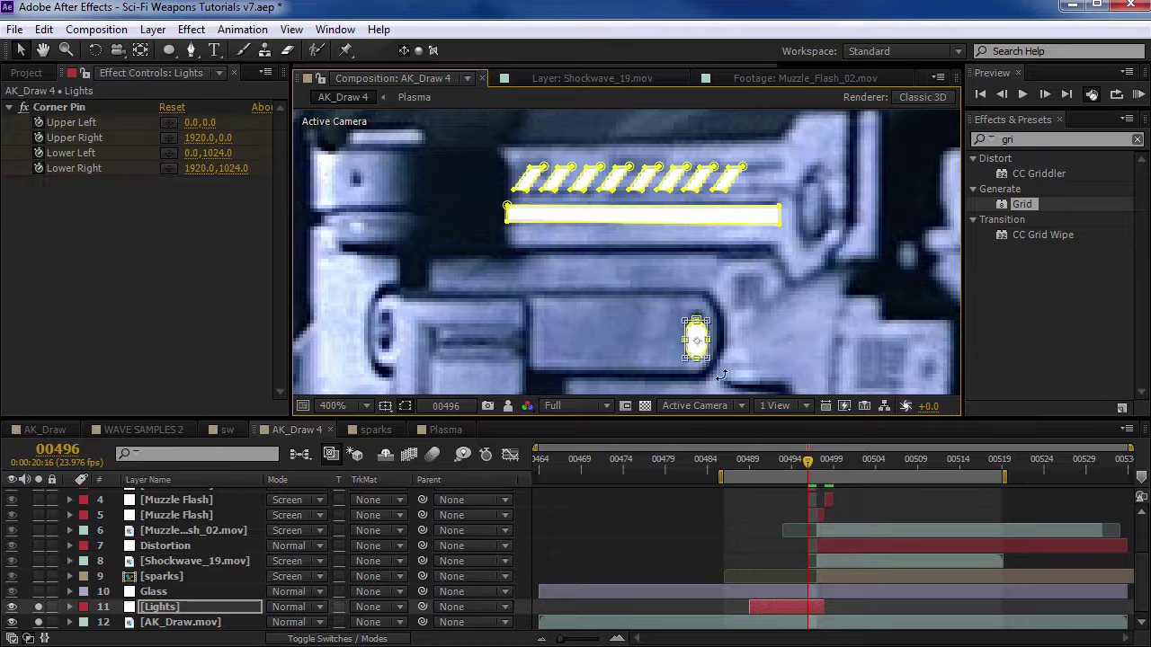
click(730, 358)
- Step through the frames between 496 and 489 to check how well the lights stick to the moving gun
key(Page_Up)
key(Page_Up)
key(Page_Up)
key(Page_Up)
key(Page_Up)
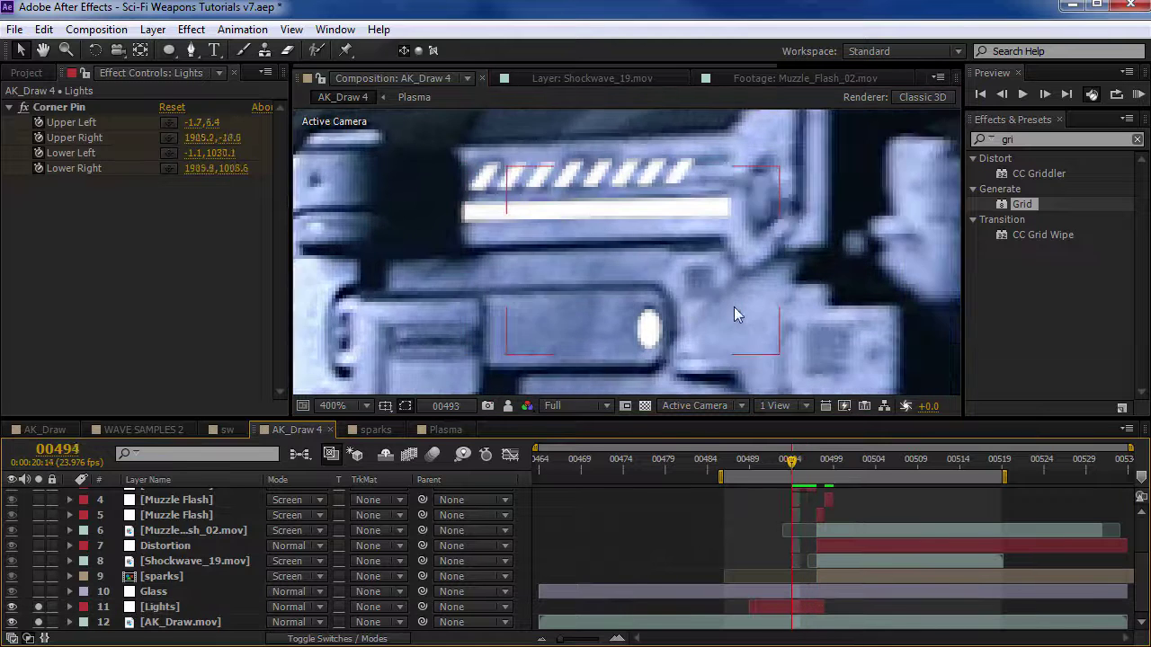
scroll(689, 268, down, 2)
key(Page_Up)
key(Page_Up)
key(Page_Down)
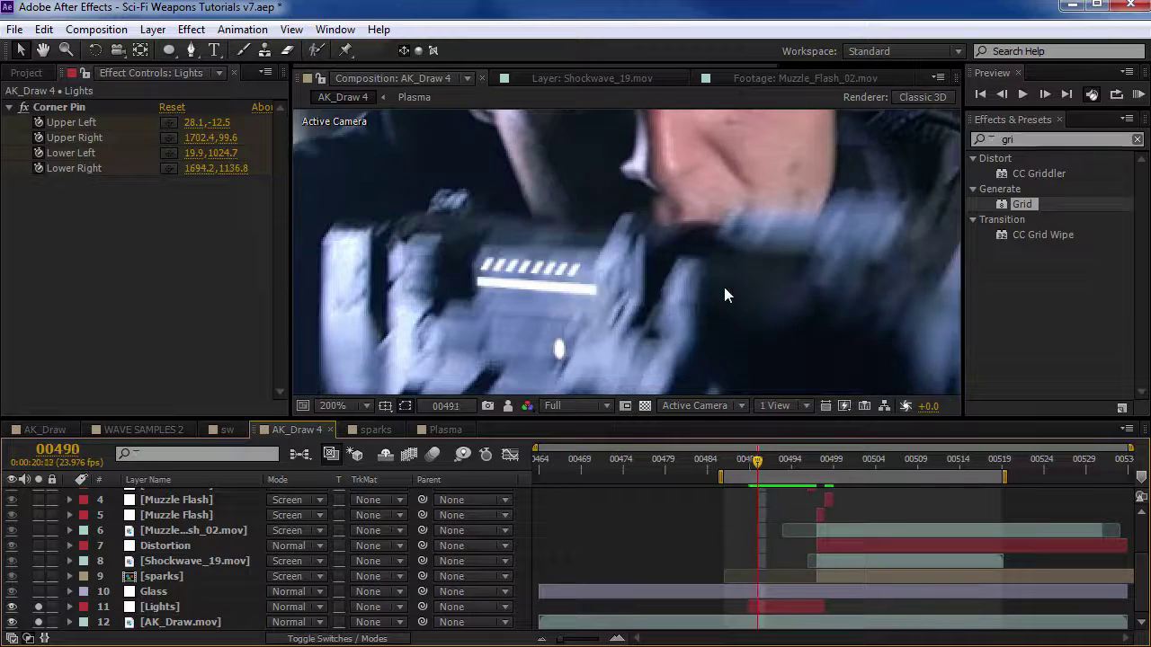
key(Page_Down)
key(Page_Down)
key(Page_Down)
key(Page_Up)
scroll(724, 287, down, 1)
key(Page_Up)
key(Page_Up)
key(Page_Up)
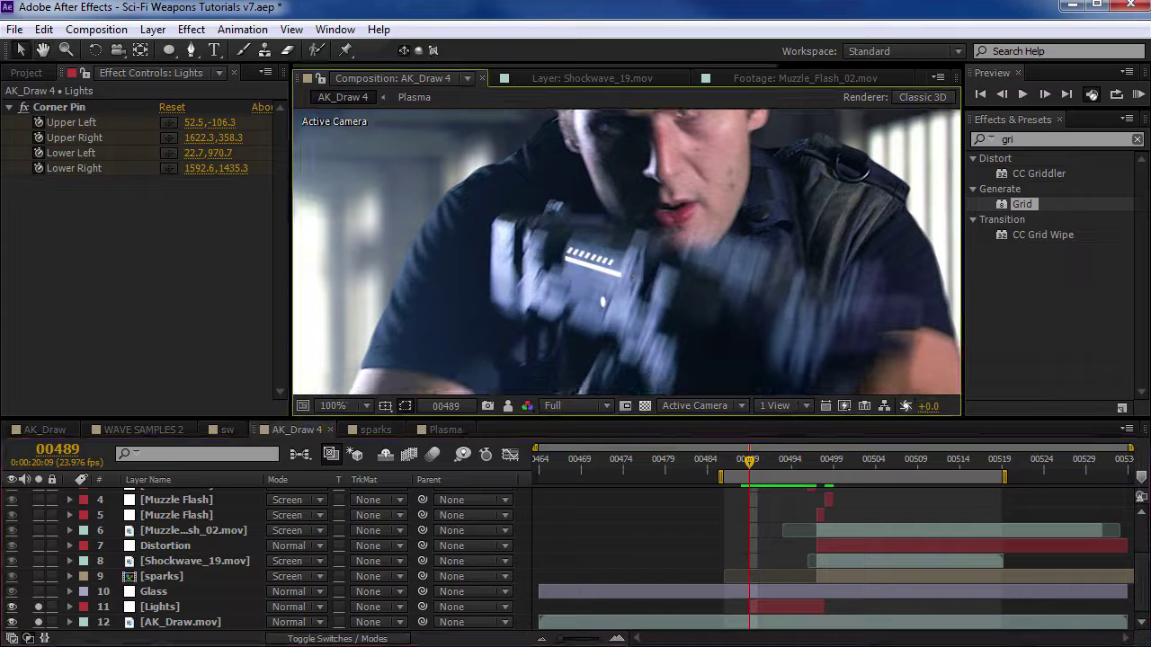
- Apply CC Force Motion Blur to the Lights layer below Corner Pin and check the blur on frames 489 to 491
key(ctrl+a)
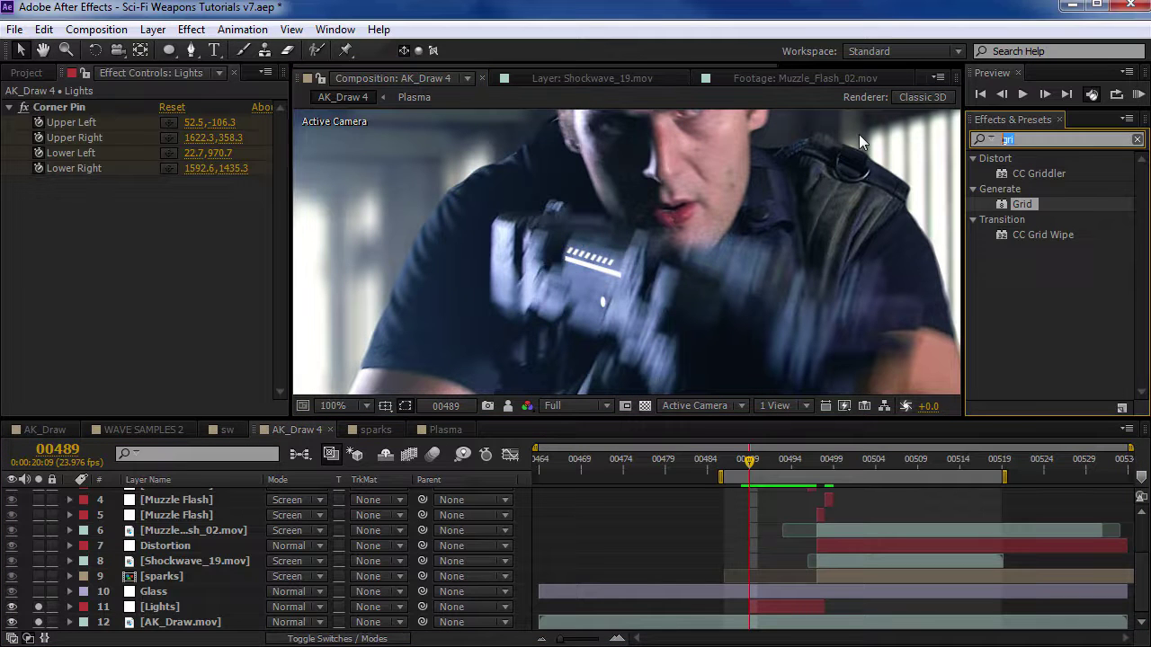
key(BackSpace)
text(forc)
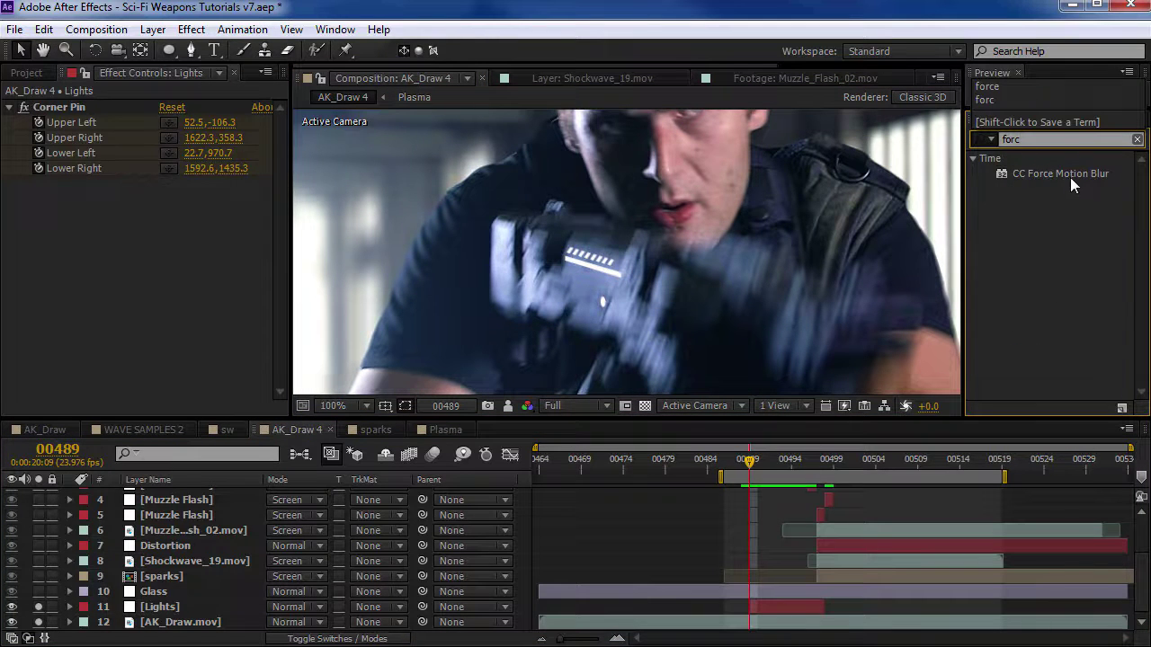
drag(1061, 173, 184, 243)
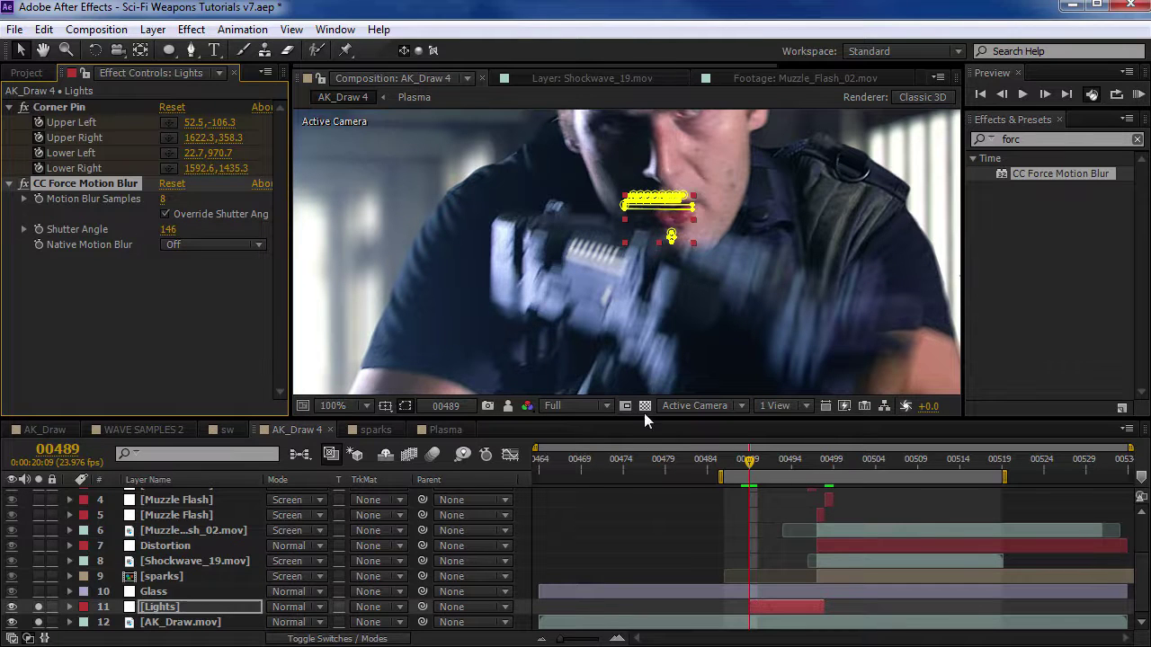
key(Page_Down)
key(Page_Down)
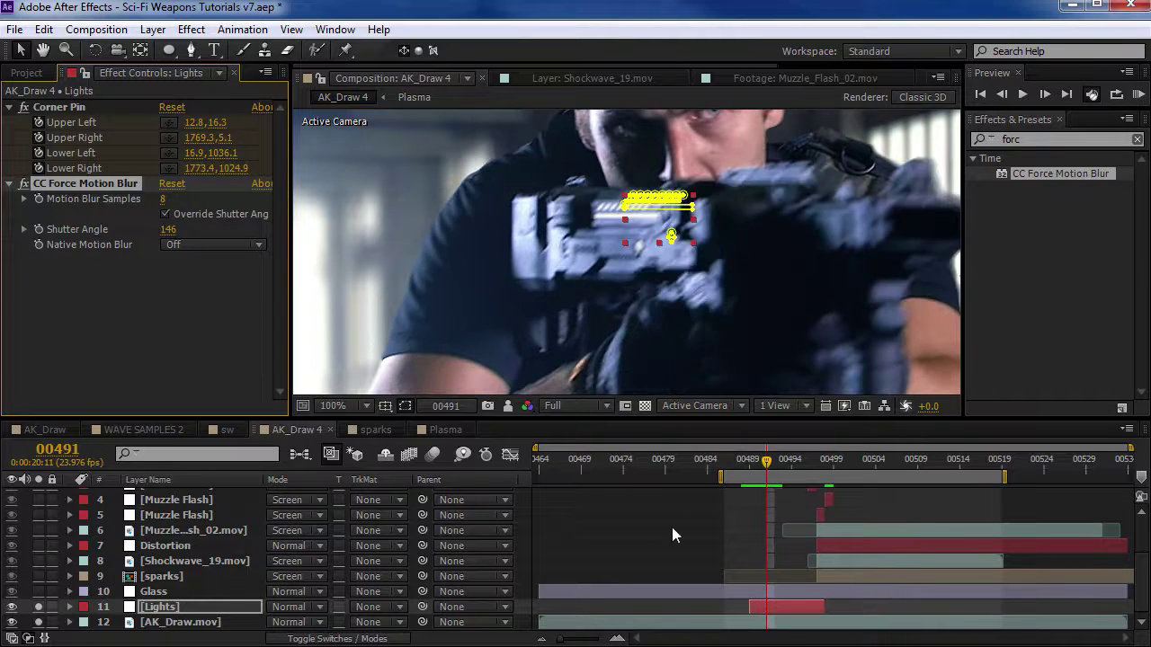
click(672, 527)
key(Page_Up)
key(Page_Up)
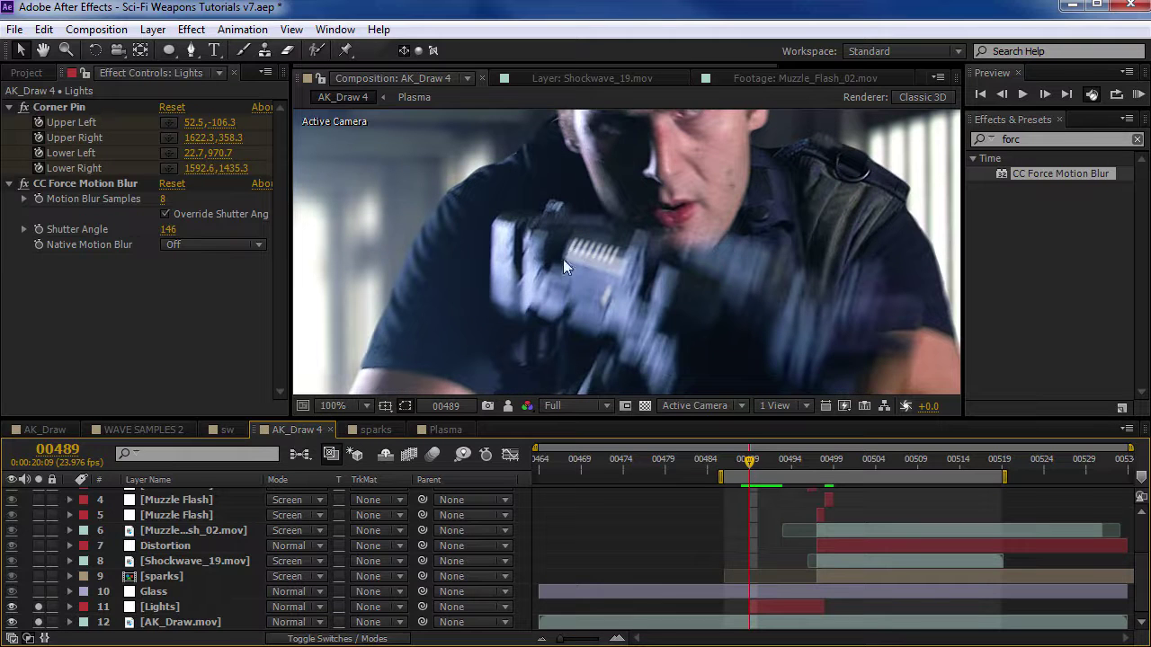
- Add VC Color Vibrance to the Lights layer with Fill Empty BG enabled and set the layer's blending mode to Screen
click(1065, 139)
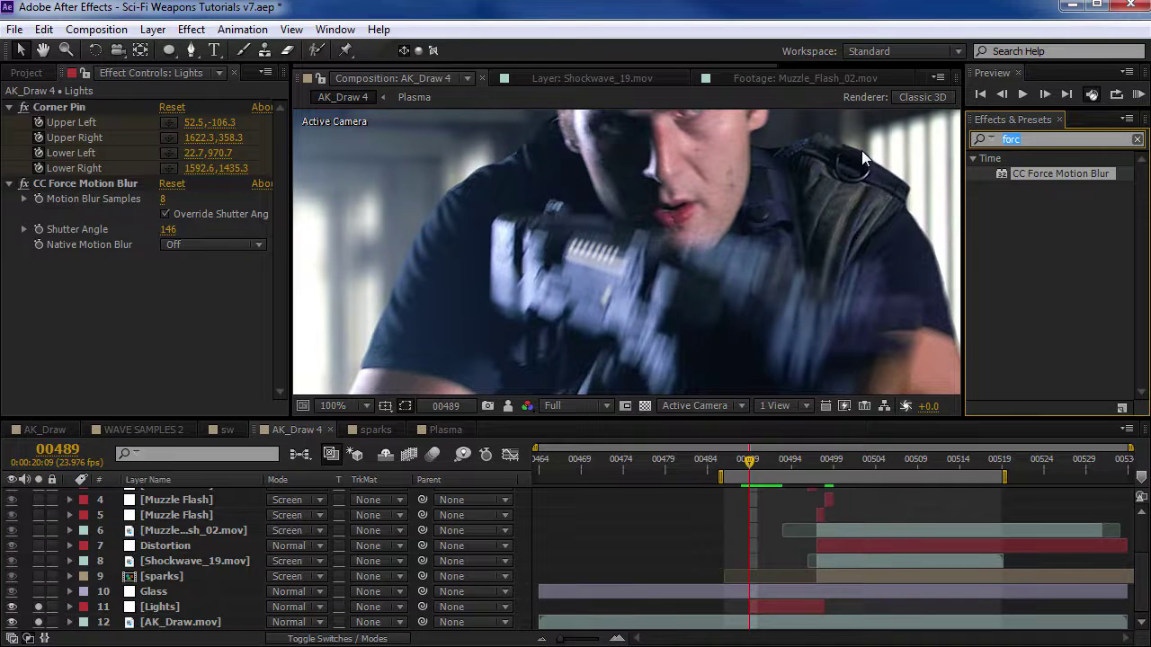
text(vibr)
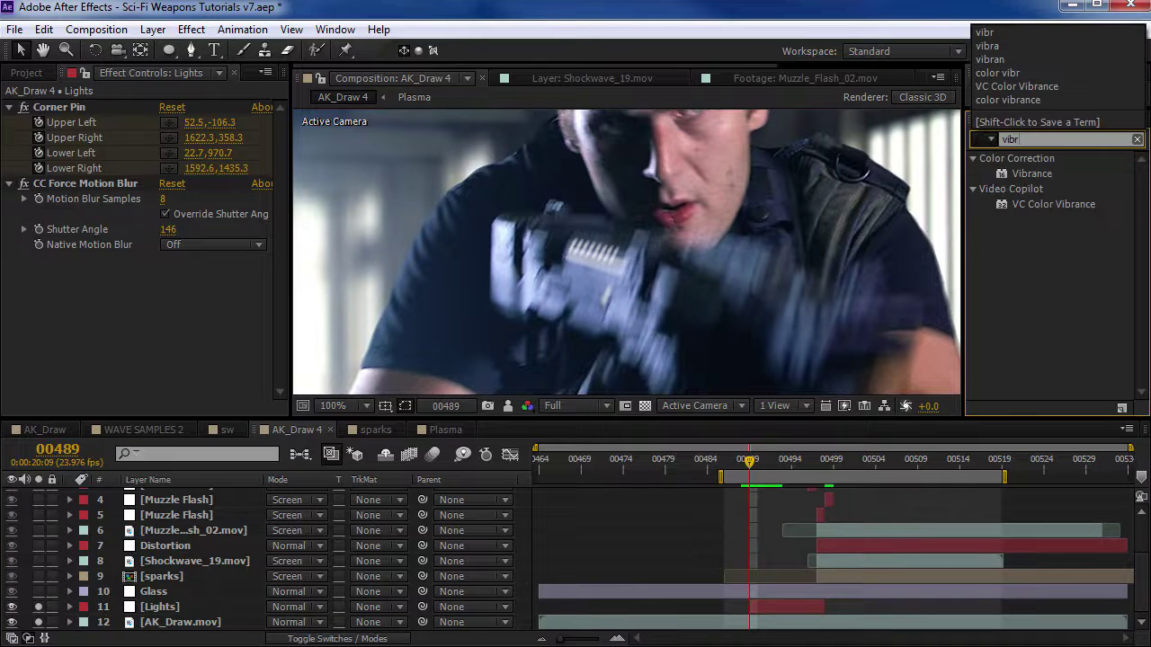
double_click(1062, 205)
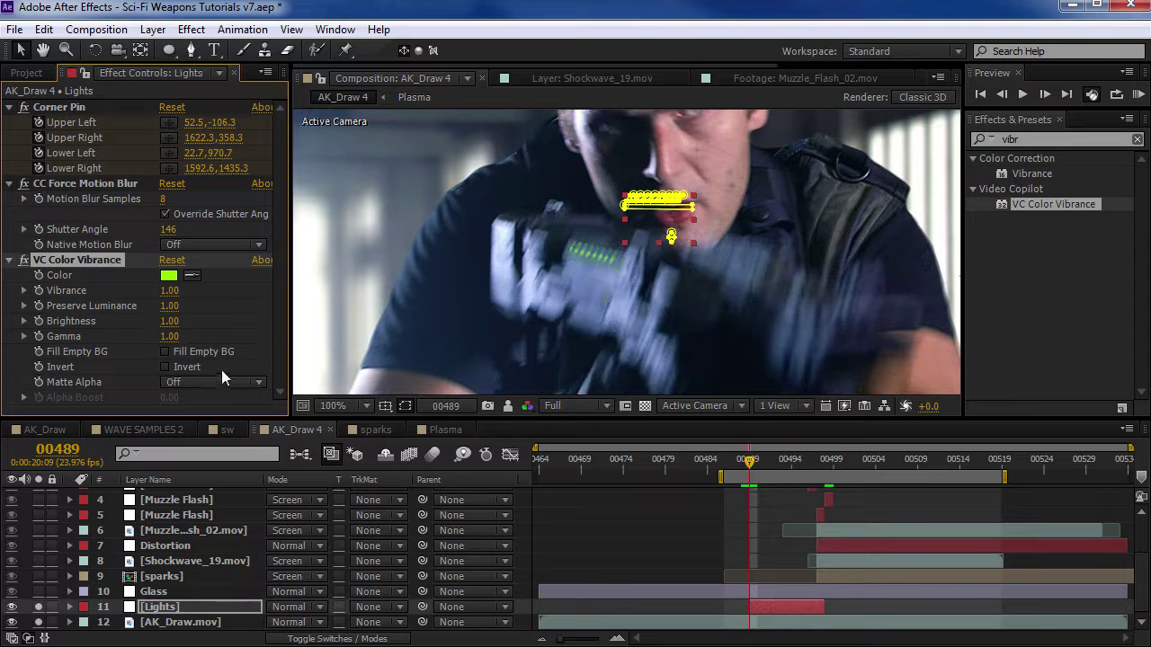
click(165, 351)
click(270, 610)
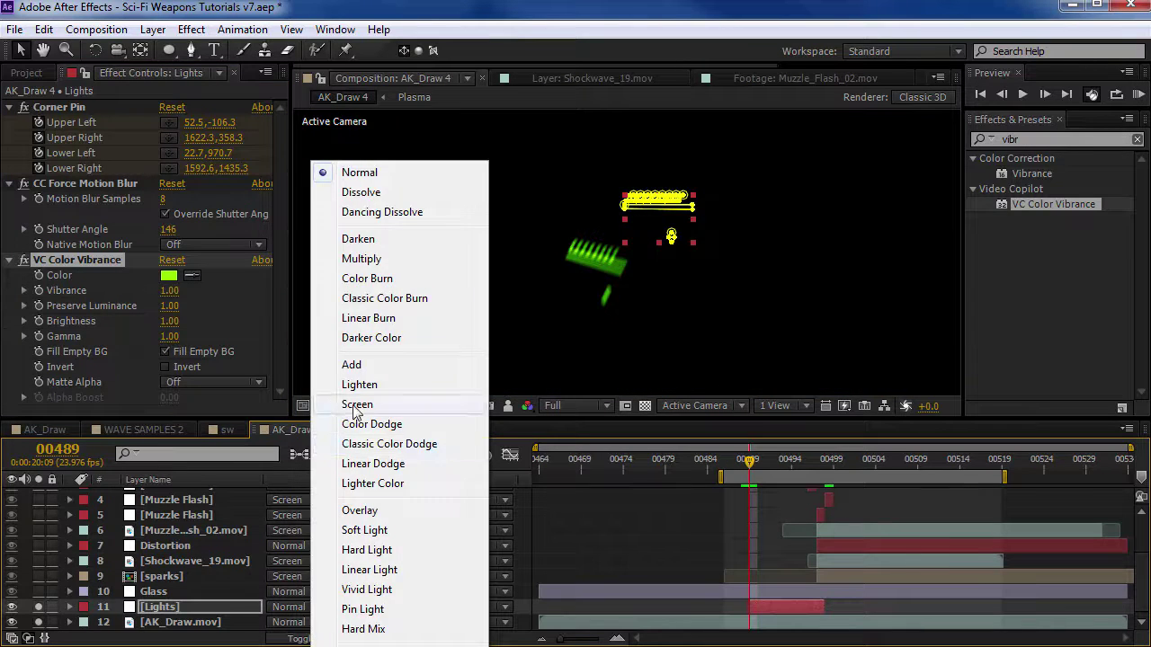
click(353, 401)
- At frame 493, set the VC Color Vibrance color to red FF0000, Brightness to 0.73 and Gamma to 0.85
click(784, 461)
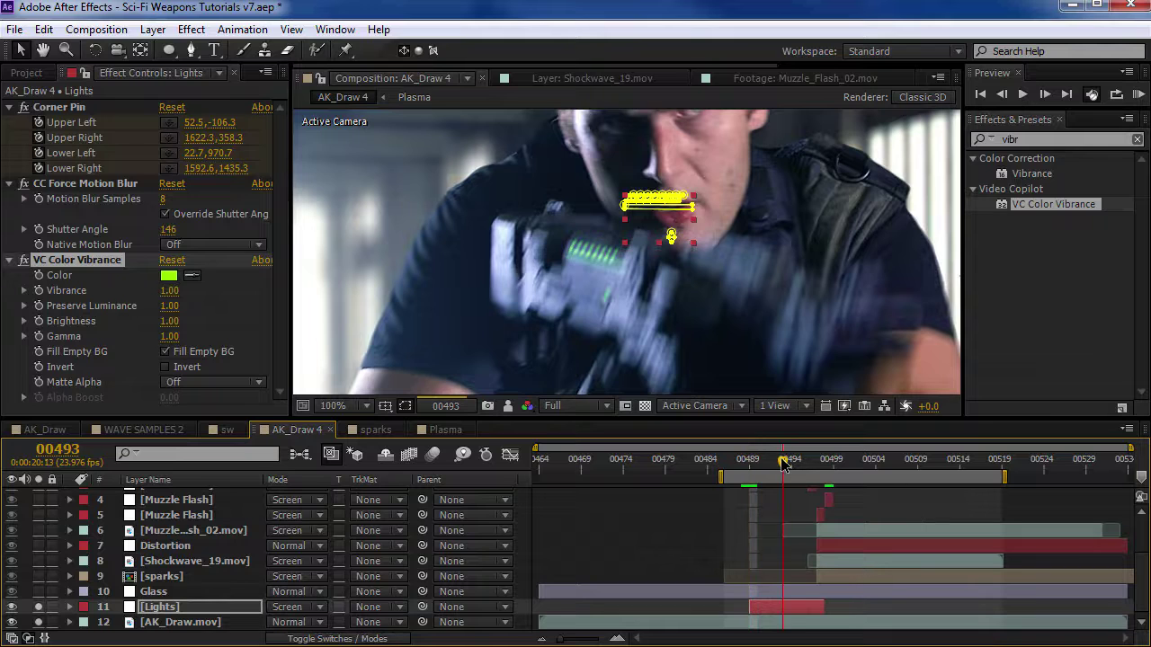
scroll(680, 220, up, 1)
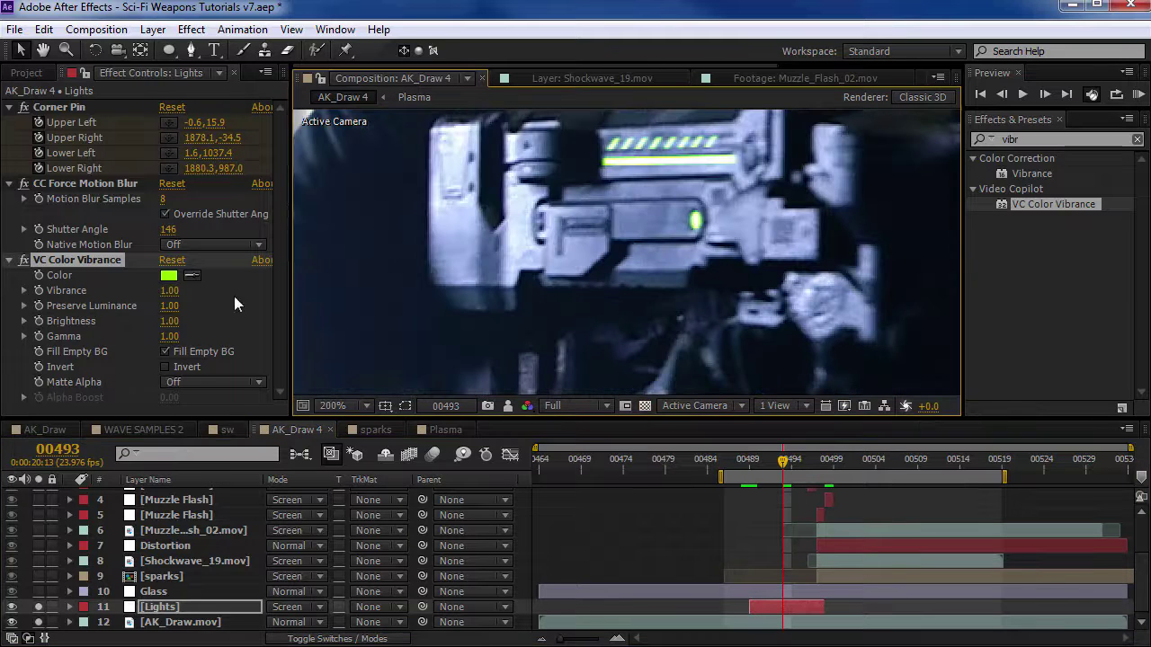
click(165, 350)
click(168, 275)
drag(338, 460, 337, 526)
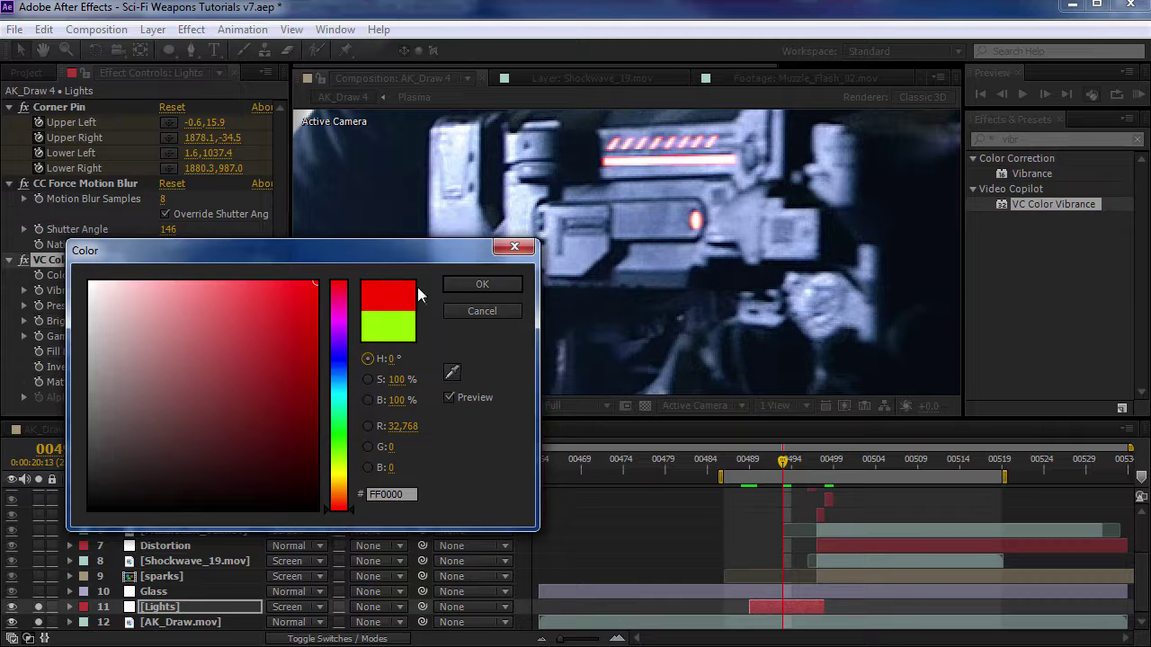
click(468, 283)
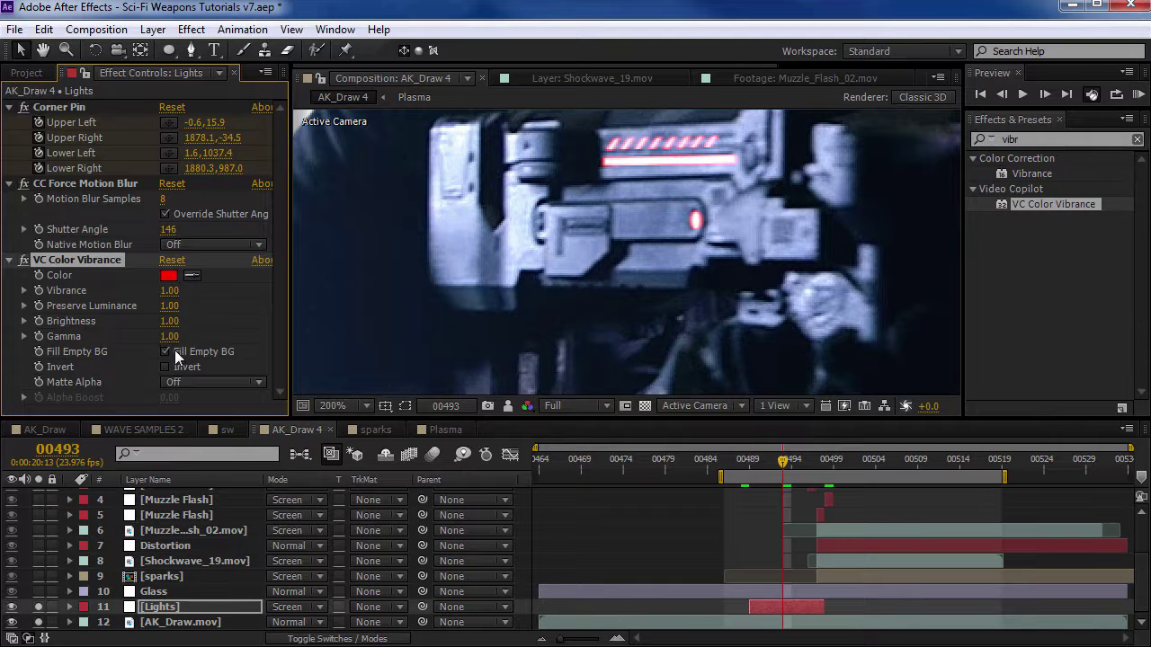
drag(169, 336, 145, 324)
scroll(618, 221, down, 2)
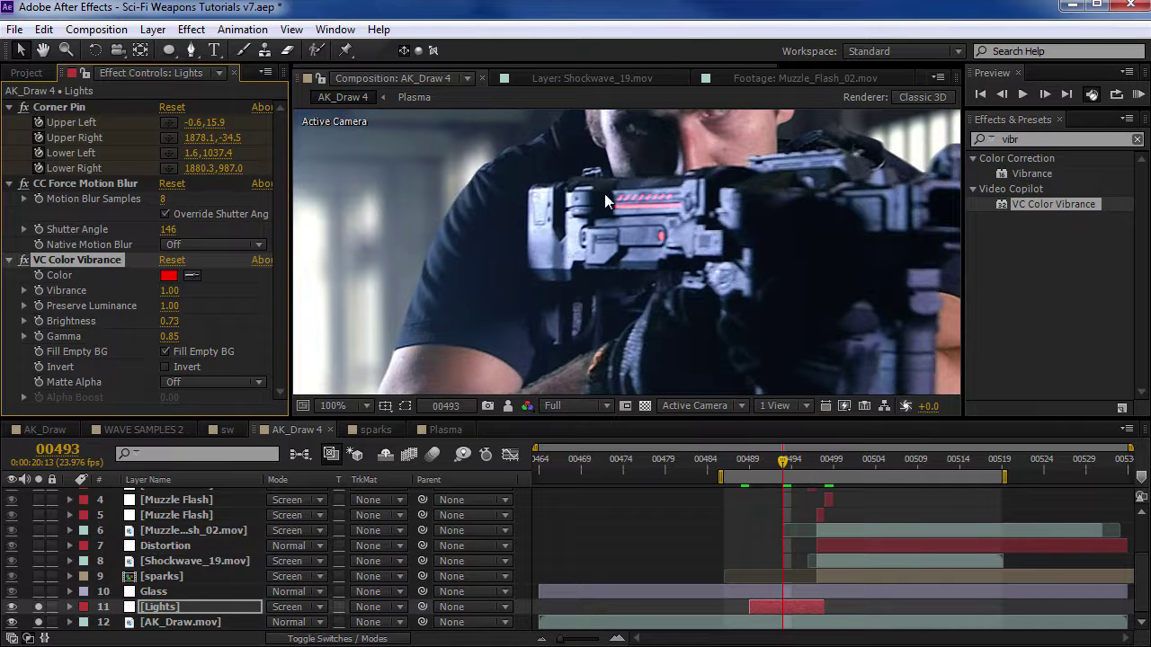
- Add a Glow effect to the Lights layer, raise its intensity and radius, and return the preview to Half resolution
click(992, 142)
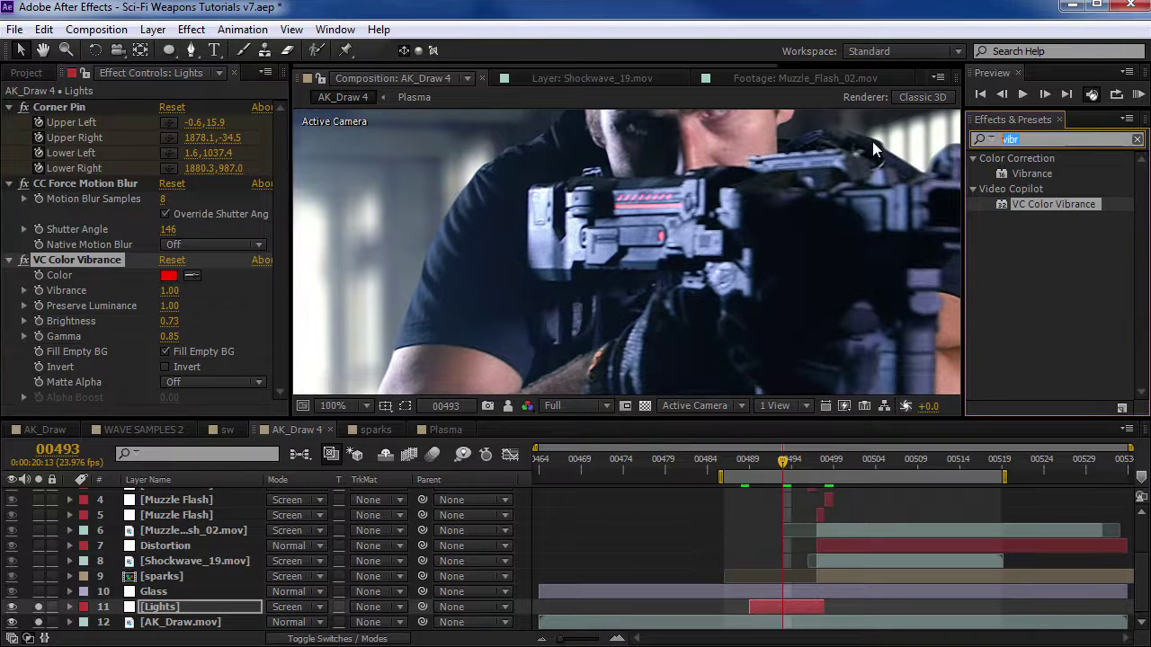
text(glow)
drag(1026, 172, 100, 330)
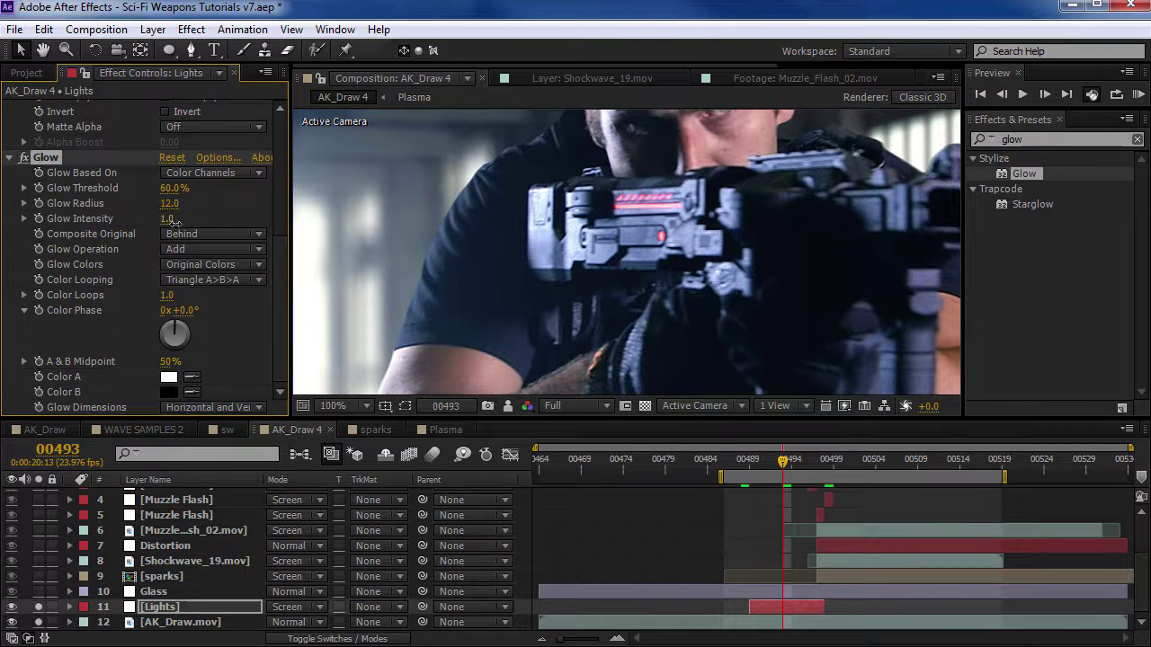
drag(231, 218, 288, 216)
drag(169, 203, 178, 203)
scroll(635, 224, down, 2)
key(ctrl+shift+j)
- Examine the finished shot in the WAVE SAMPLES 2 composition with FX no BG.mov hidden, up to frame 520, and return to AK_Draw 4
click(131, 429)
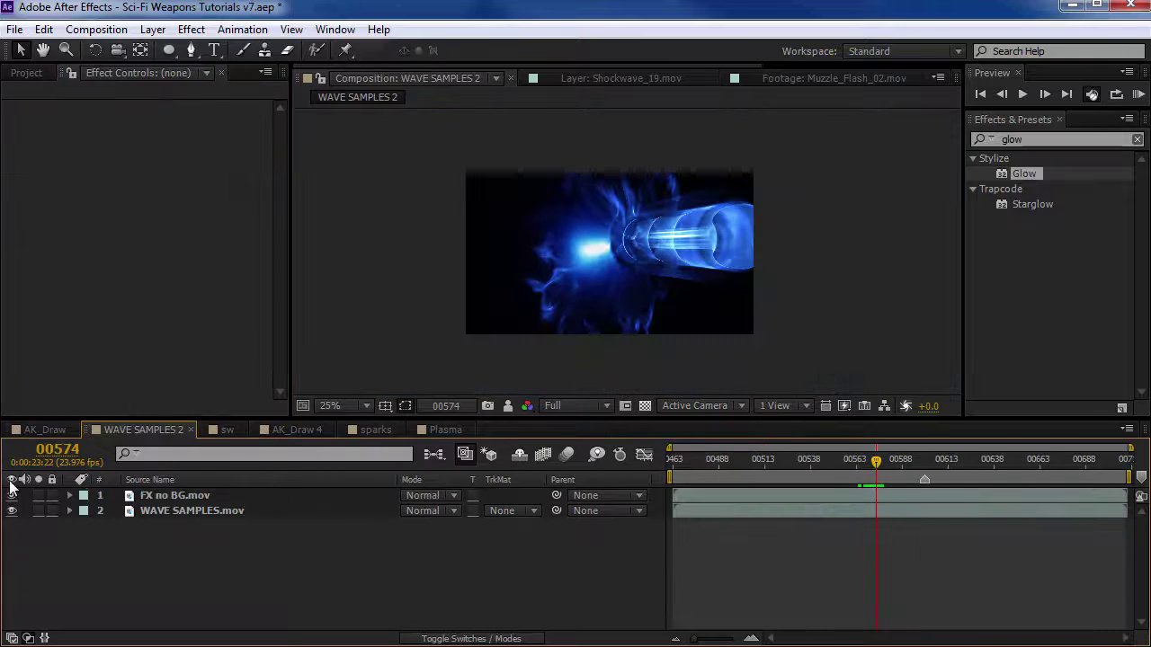
scroll(578, 281, up, 1)
drag(876, 460, 741, 467)
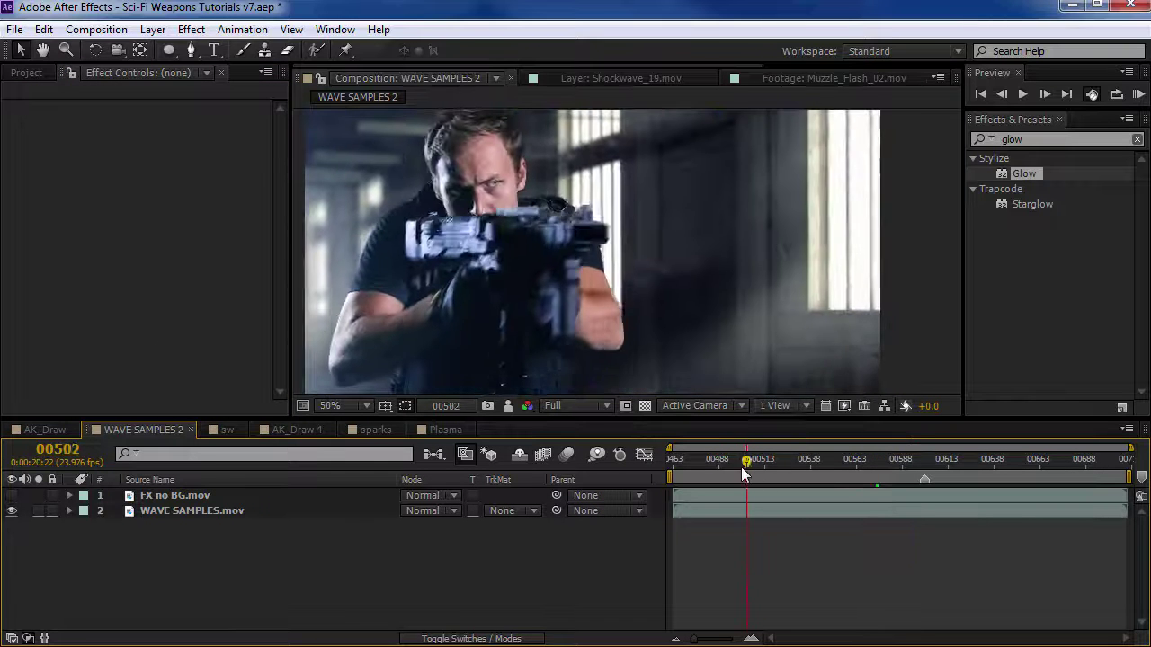
key(h)
scroll(469, 275, up, 2)
key(space)
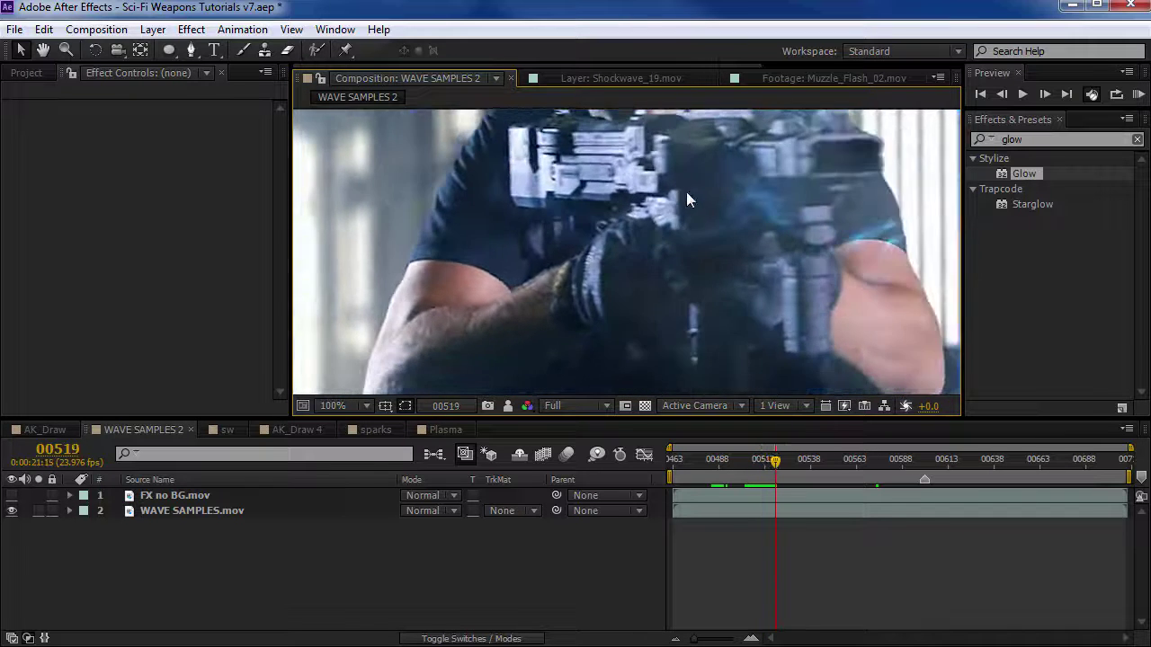
scroll(686, 198, down, 2)
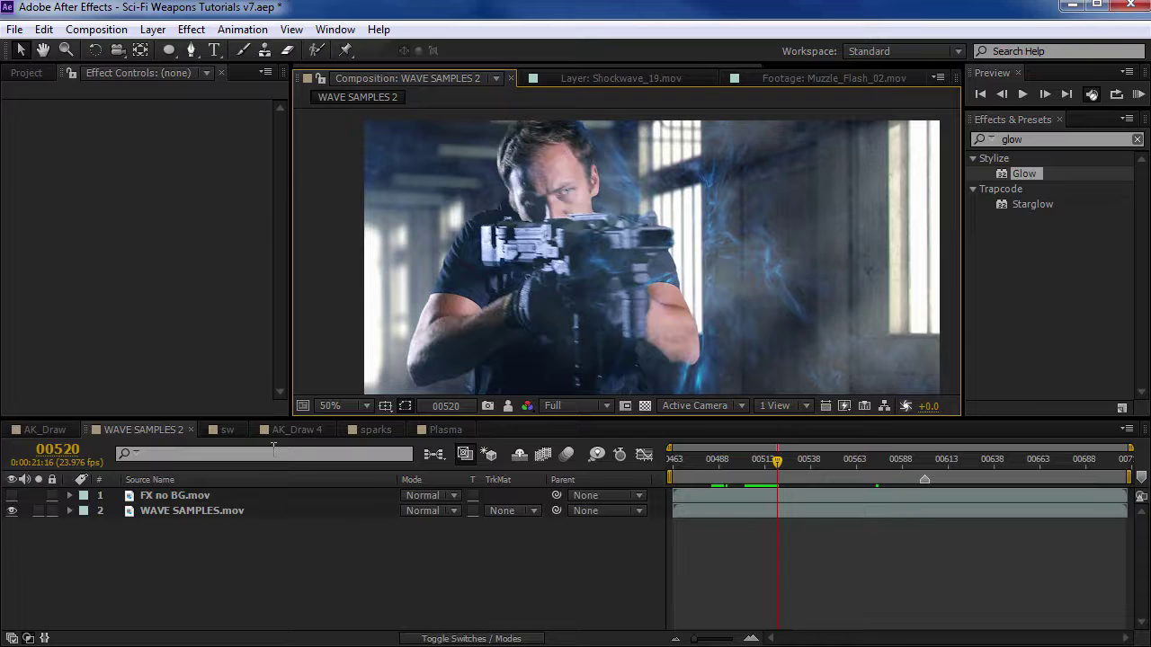
click(297, 430)
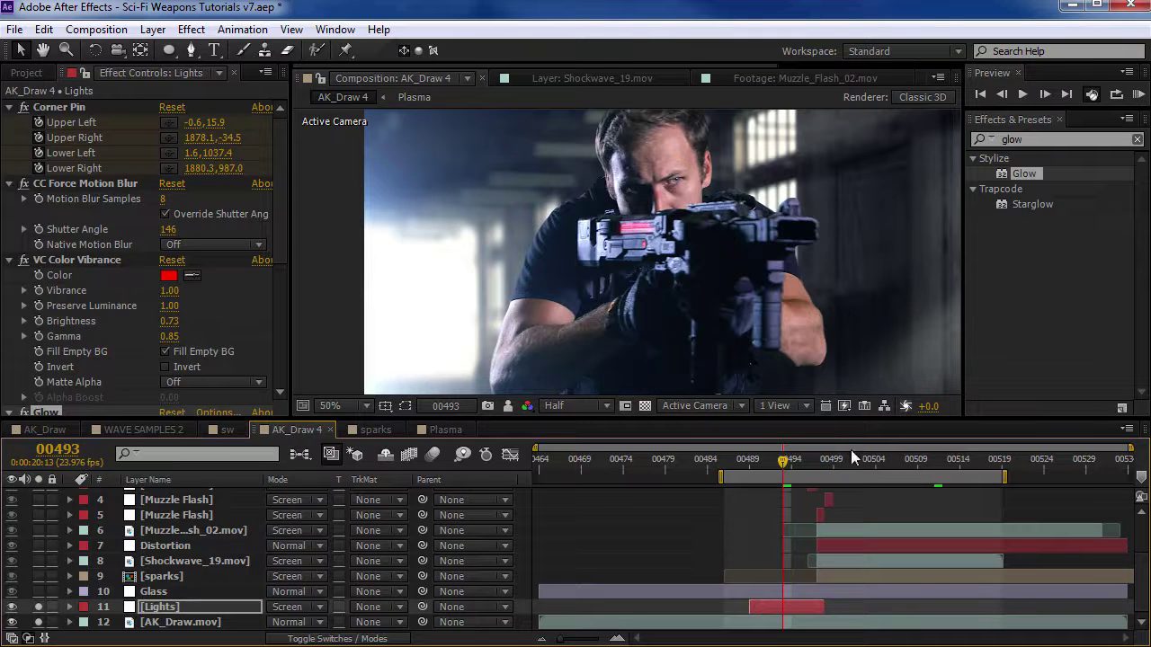
- Preview the red gun lights with the Lights and AK_Draw.mov layers soloed, and park at frame 494
click(816, 462)
key(space)
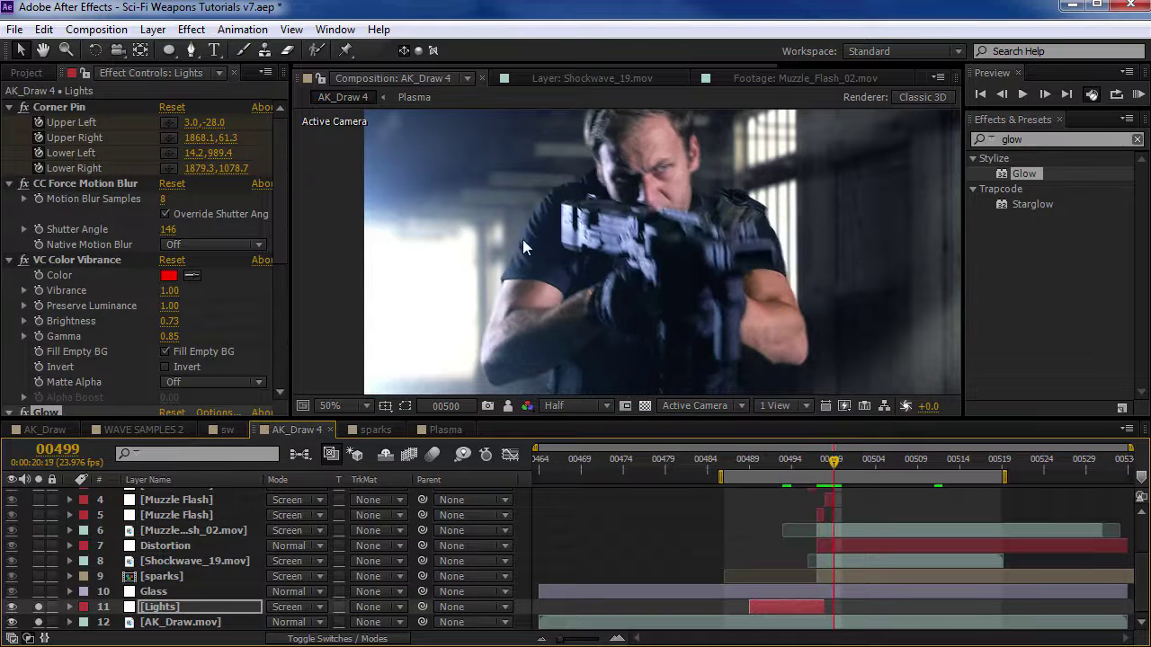
drag(817, 460, 749, 478)
key(space)
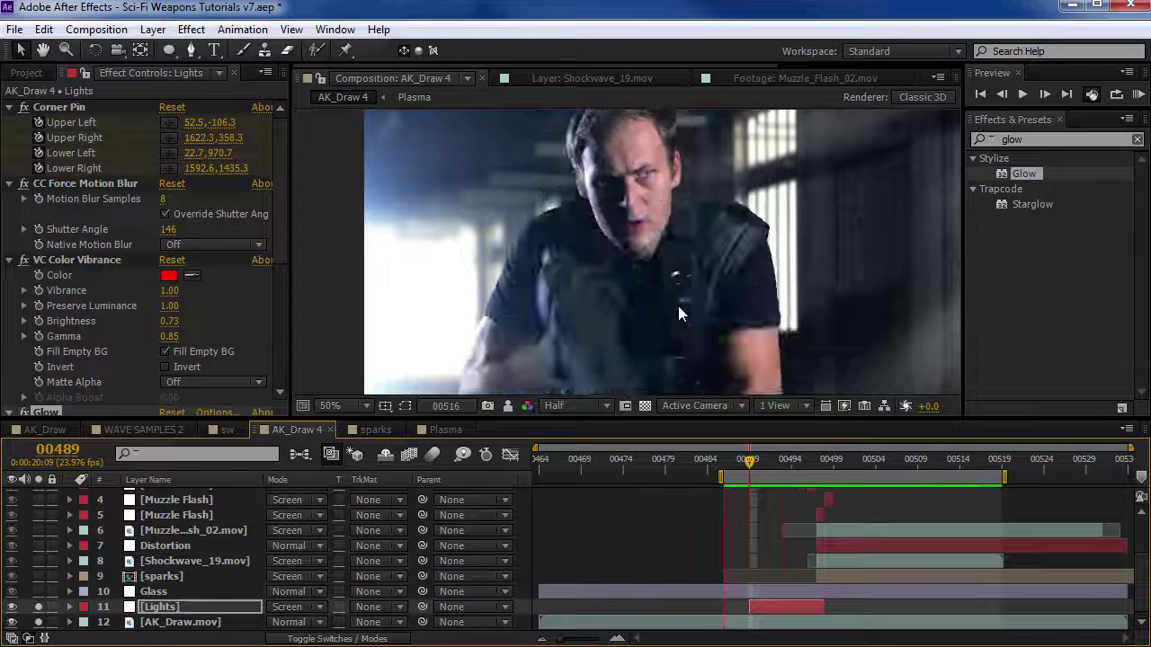
key(space)
click(791, 460)
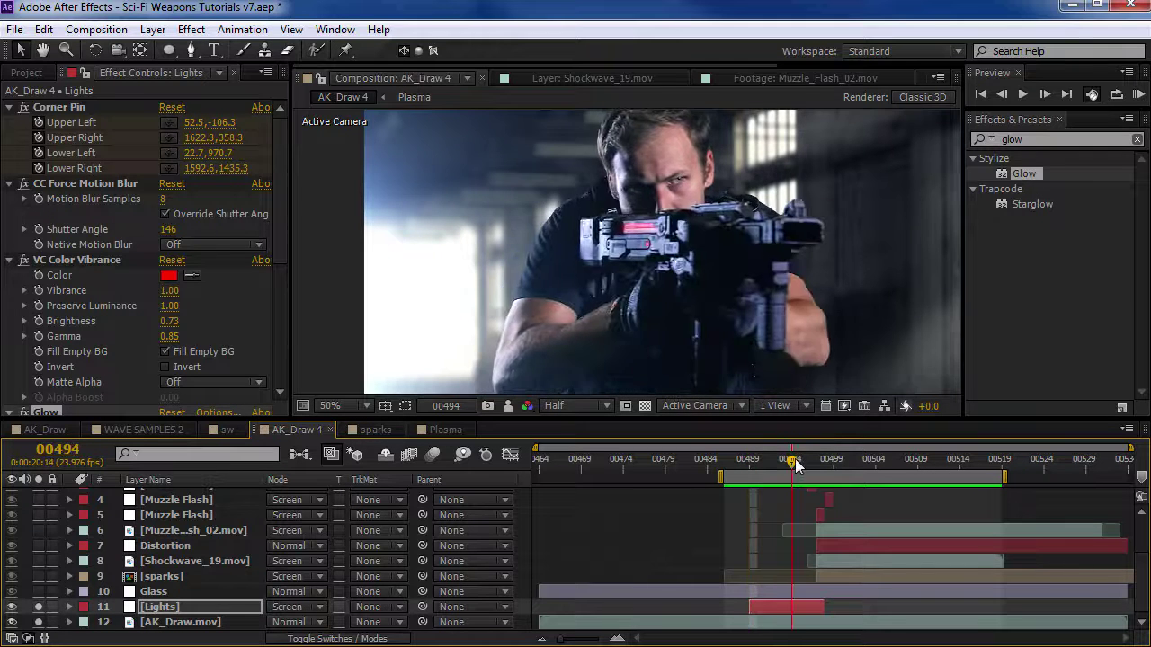
- Trim the end of the Lights layer to frame 496 and unsolo the layers to show the full composite
scroll(647, 312, up, 2)
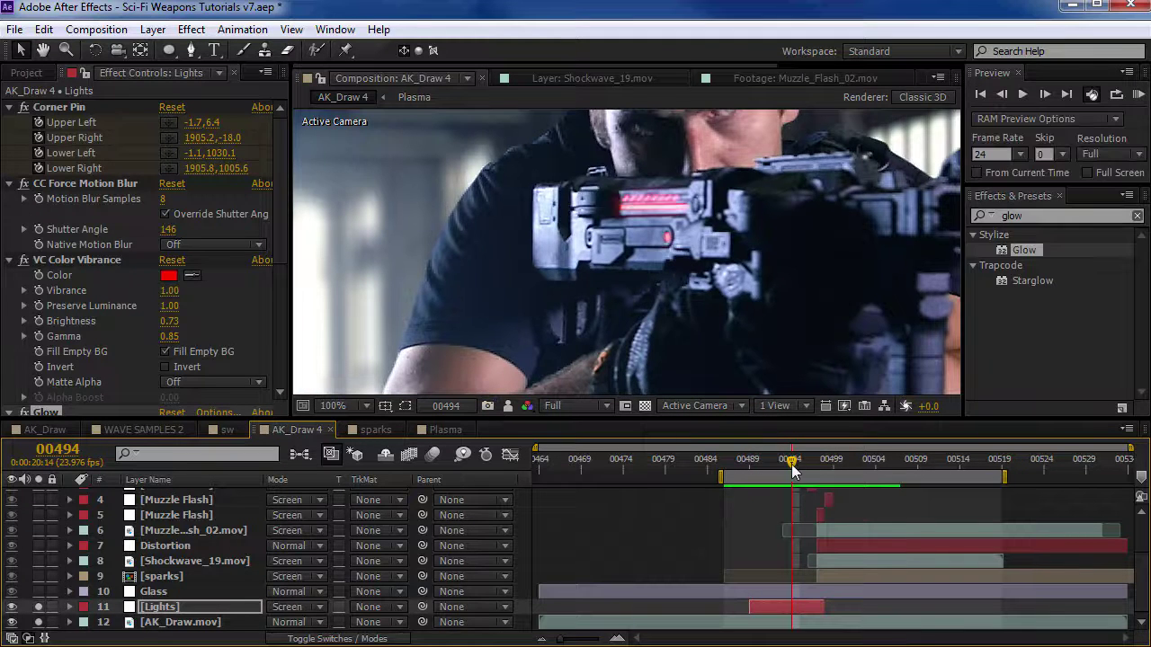
drag(793, 470, 807, 467)
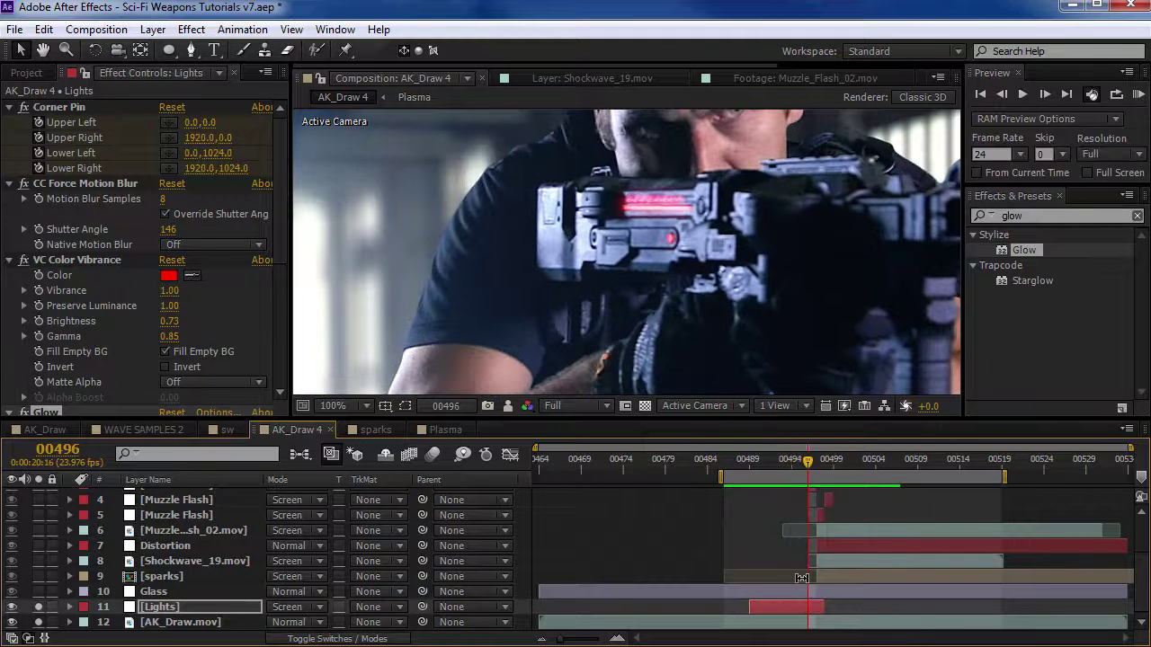
click(825, 610)
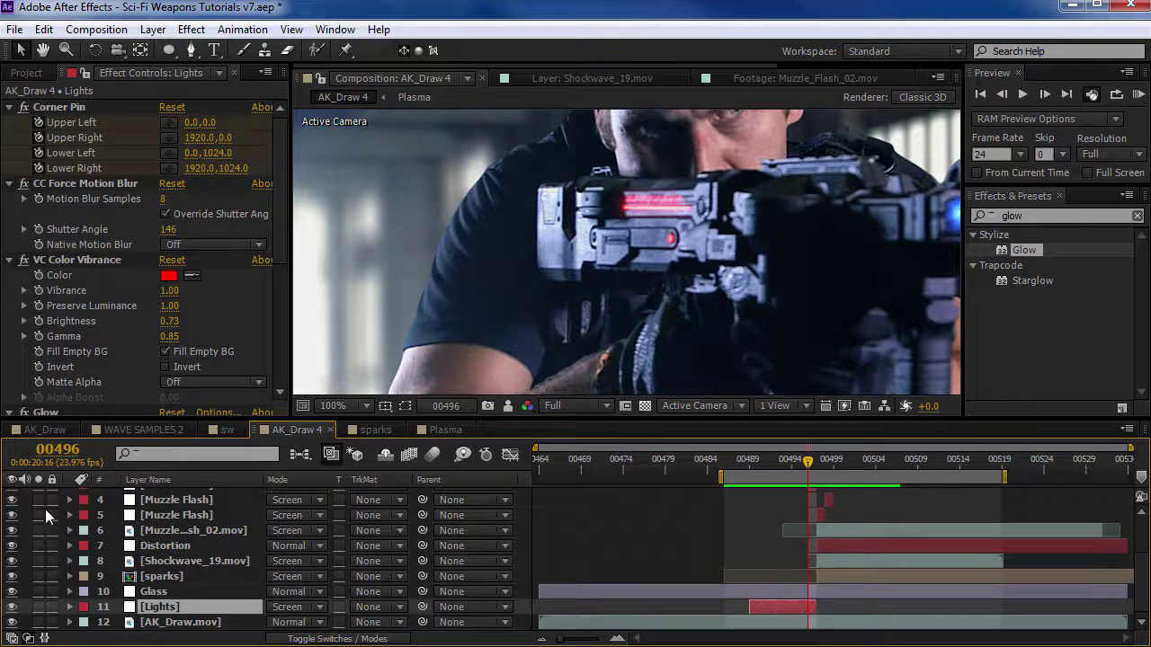
scroll(47, 509, up, 3)
scroll(80, 500, down, 3)
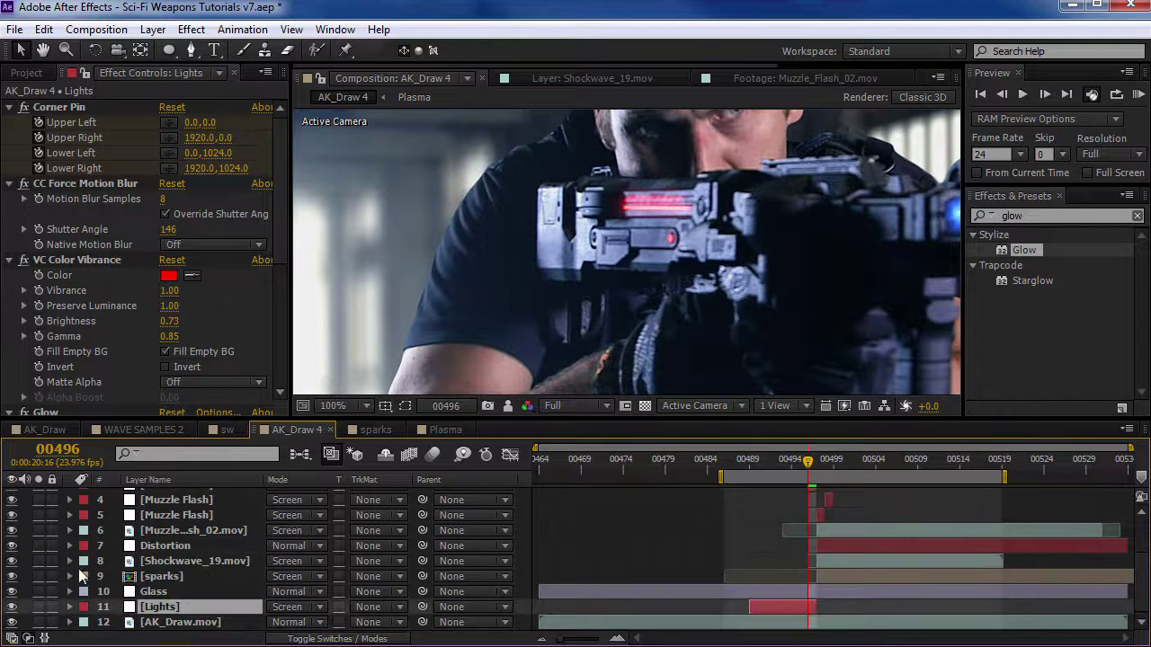
- At frame 494, solo the Lights layer, disable its CC Force Motion Blur effect and reveal its mask paths
key(Page_Up)
key(Page_Up)
mouse_move(790, 465)
mouse_down()
mouse_move(745, 466)
mouse_move(793, 474)
mouse_up()
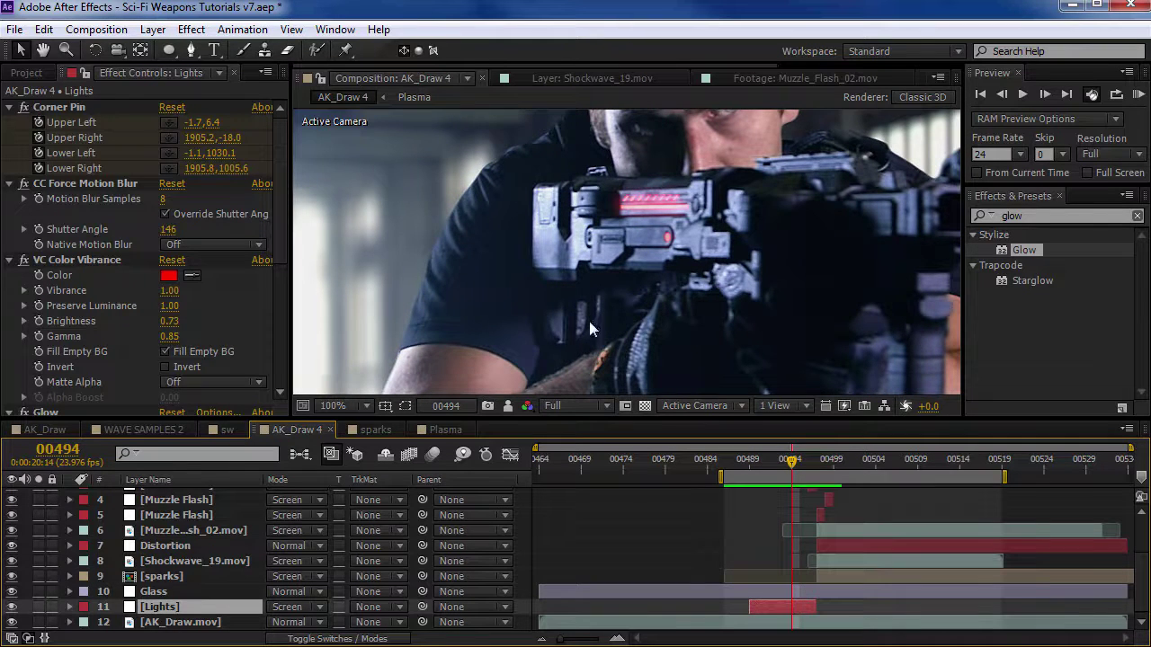
click(39, 607)
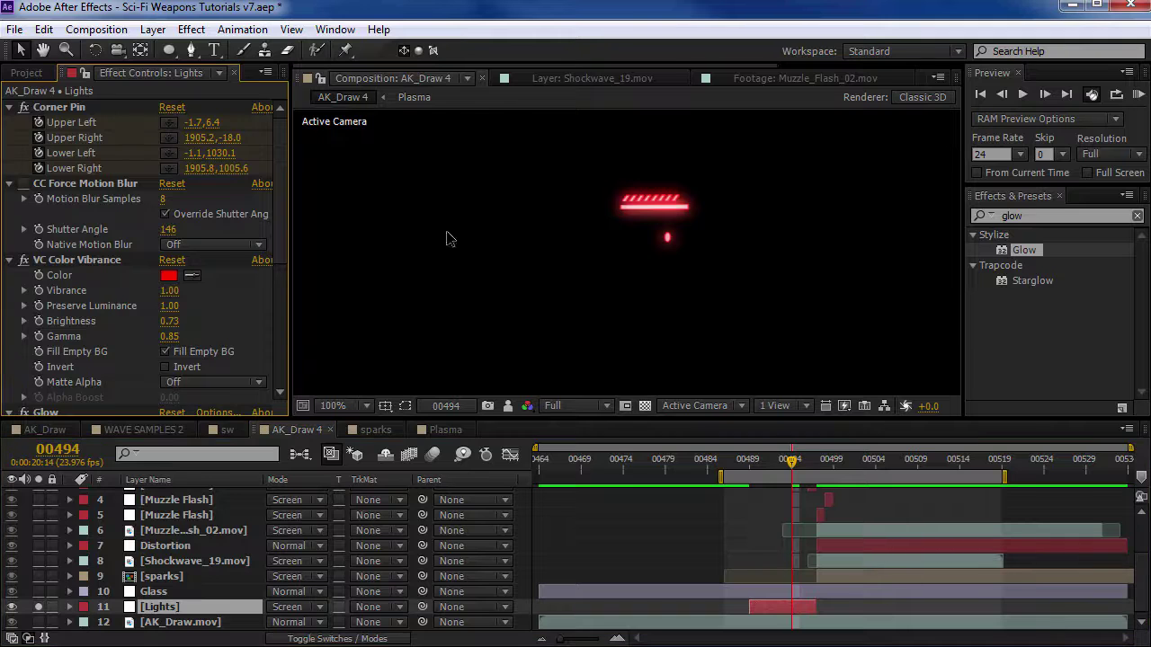
key(m)
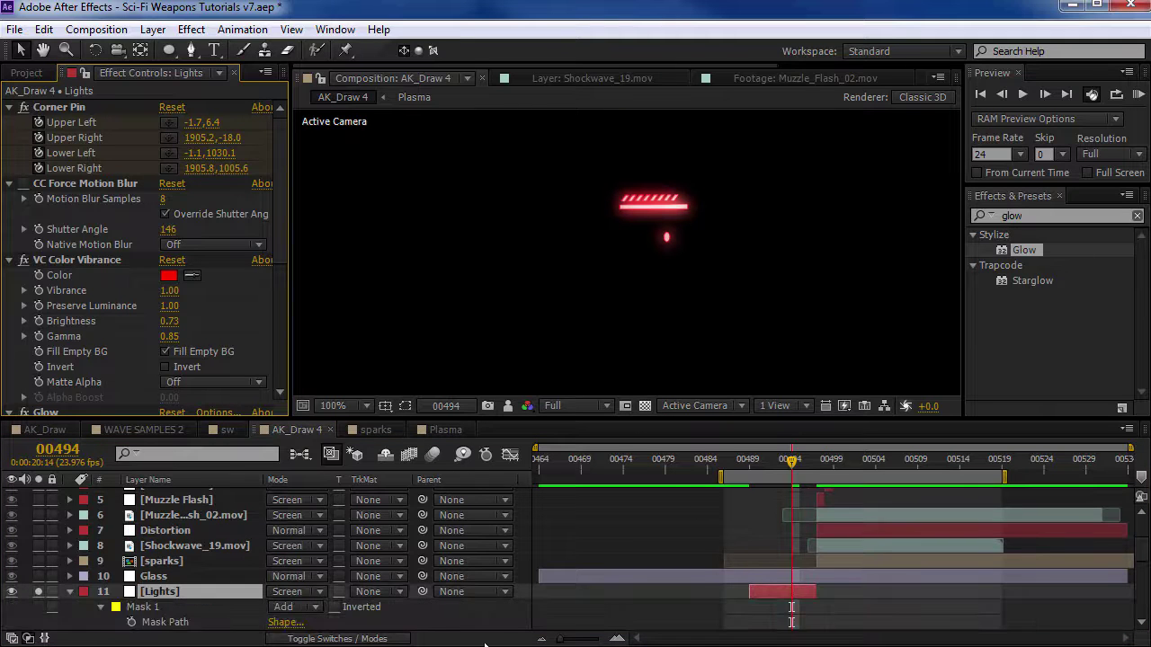
- Draw a rectangular mask around the striped light bars on the Lights layer and set its mode to Subtract
key(ctrl+v)
drag(168, 50, 297, 49)
drag(576, 169, 717, 219)
click(308, 622)
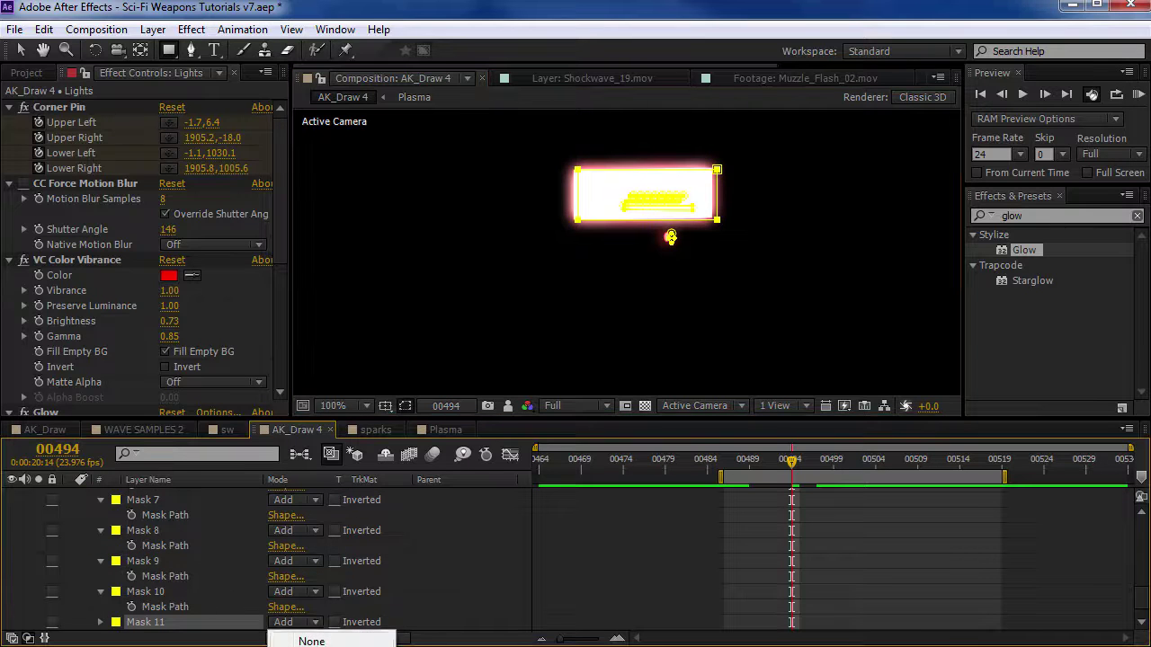
click(311, 646)
- Keyframe the Mask 11 path at frame 494, then shift the rectangle sideways off the light bars at frame 489
scroll(122, 625, down, 1)
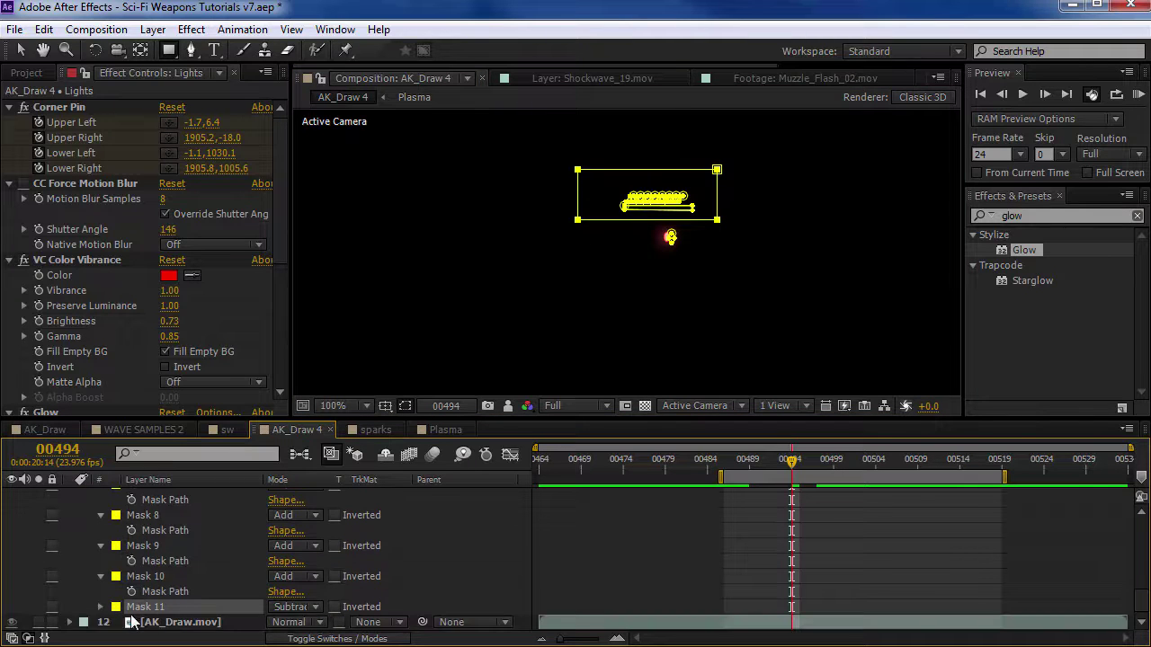
click(101, 607)
click(132, 576)
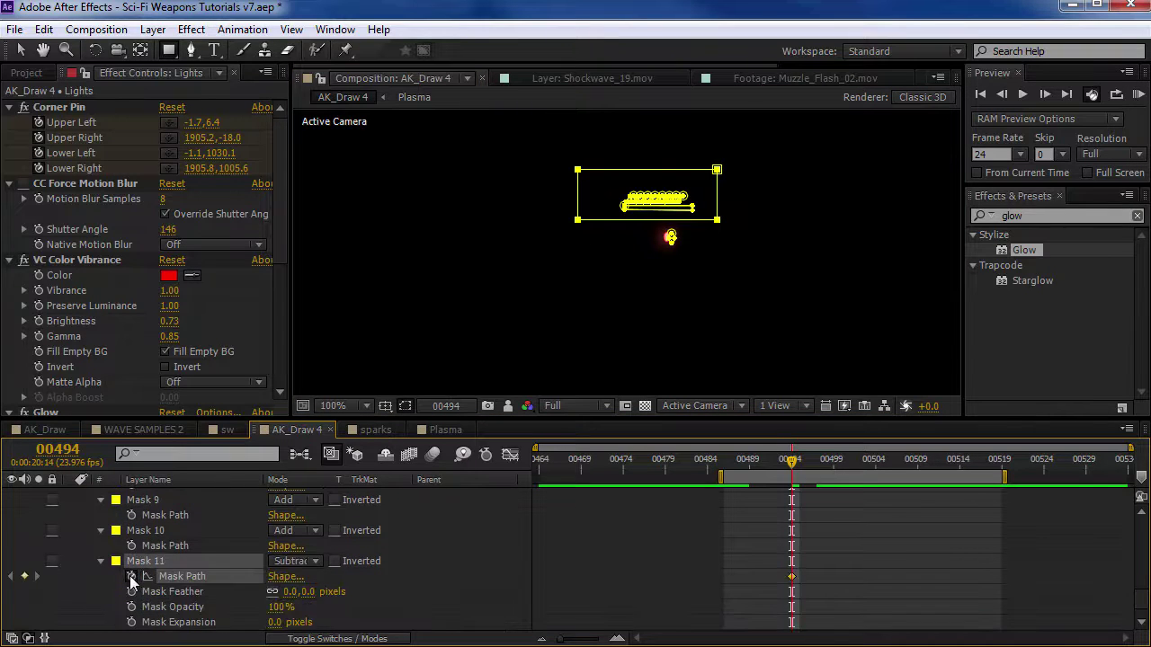
key(v)
drag(792, 467, 750, 464)
click(718, 209)
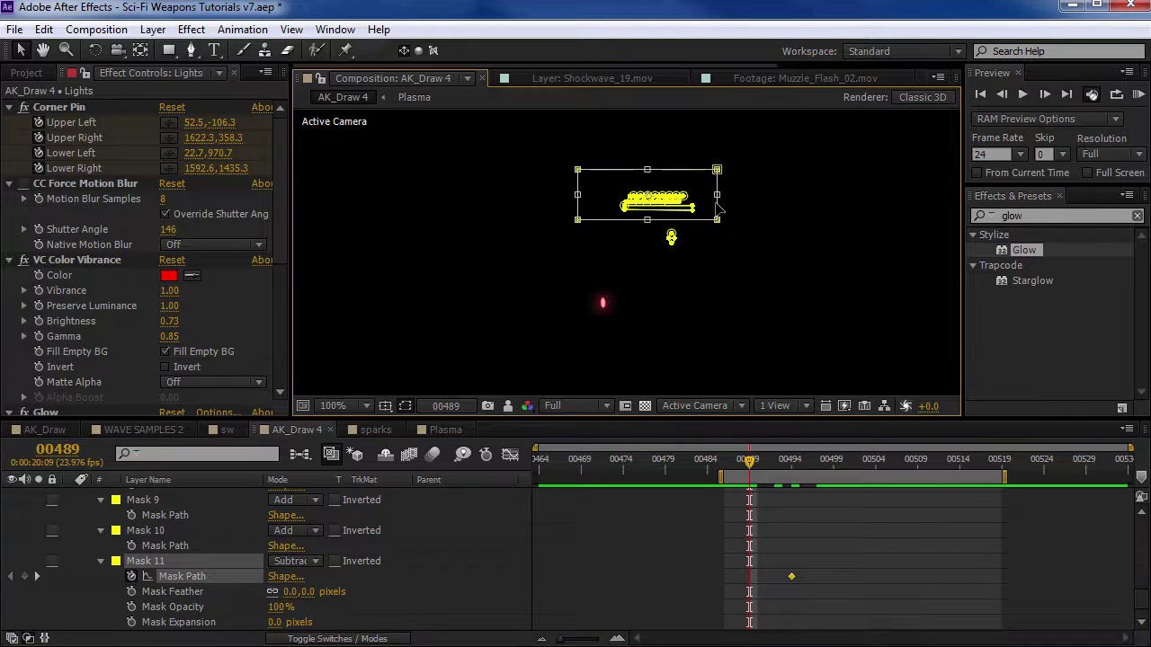
drag(711, 209, 588, 208)
- Retime the Mask 11 path keyframes so the light bars wipe on near the start of the Lights layer, and collapse its properties
mouse_move(760, 471)
mouse_down()
mouse_move(774, 467)
mouse_move(758, 468)
mouse_up()
click(809, 582)
drag(749, 576, 779, 582)
click(784, 579)
click(773, 463)
click(758, 466)
drag(745, 576, 736, 576)
key(u)
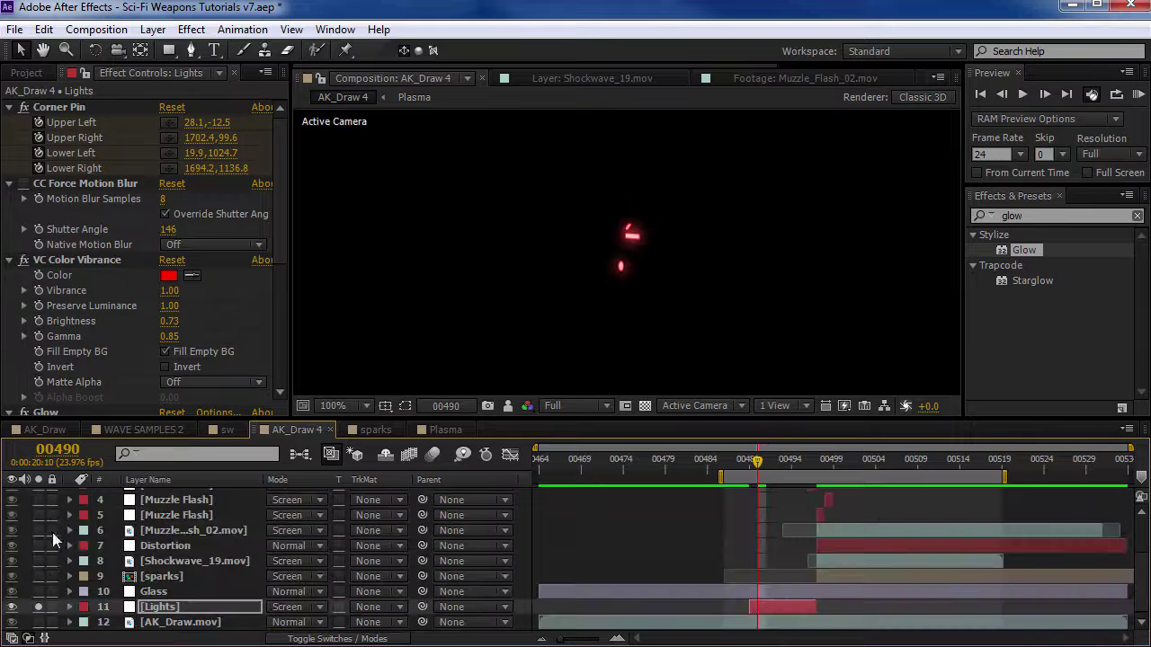
- Unsolo the Lights layer, preview the animated gun lights over the full composite and deselect the layer
click(38, 608)
key(space)
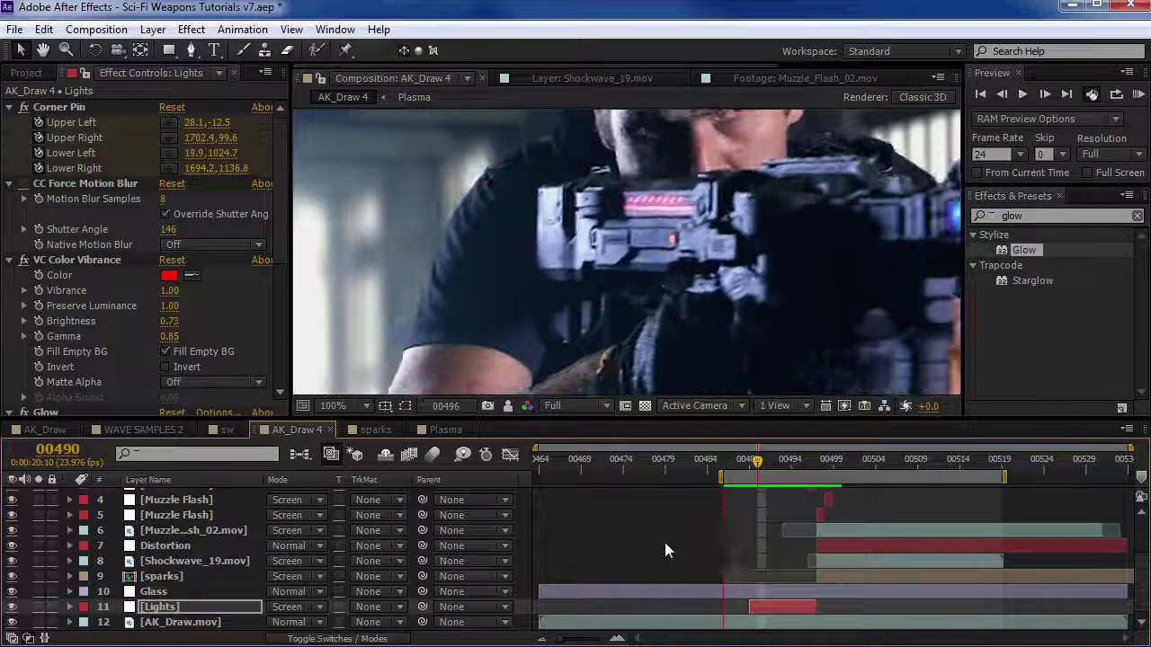
key(space)
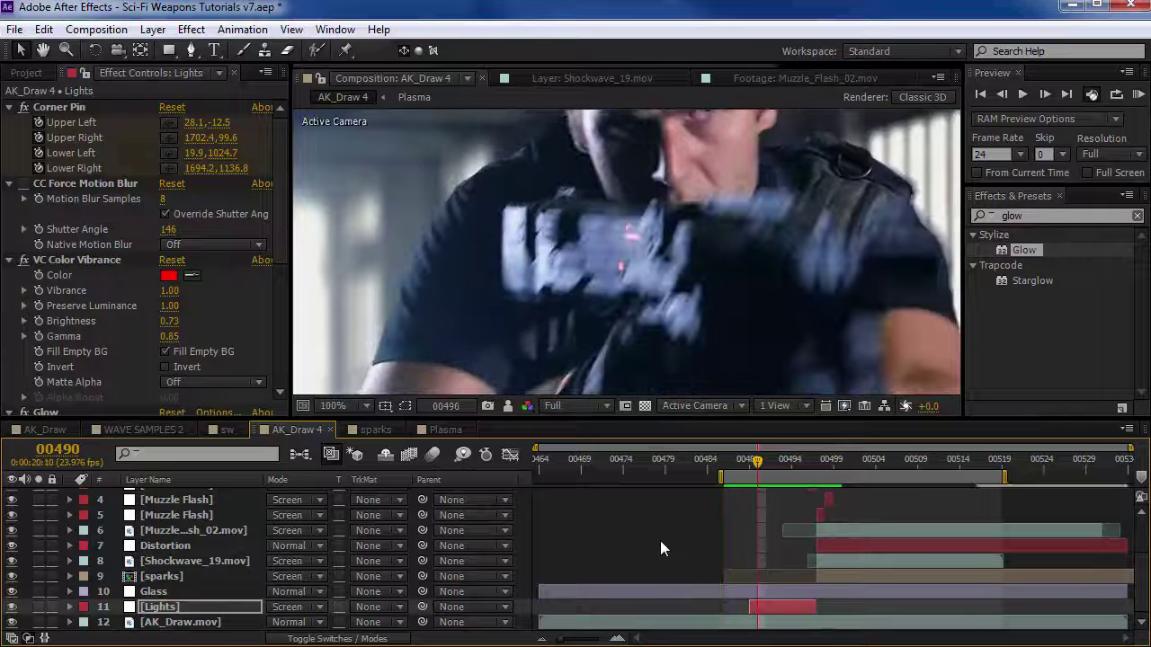
click(654, 542)
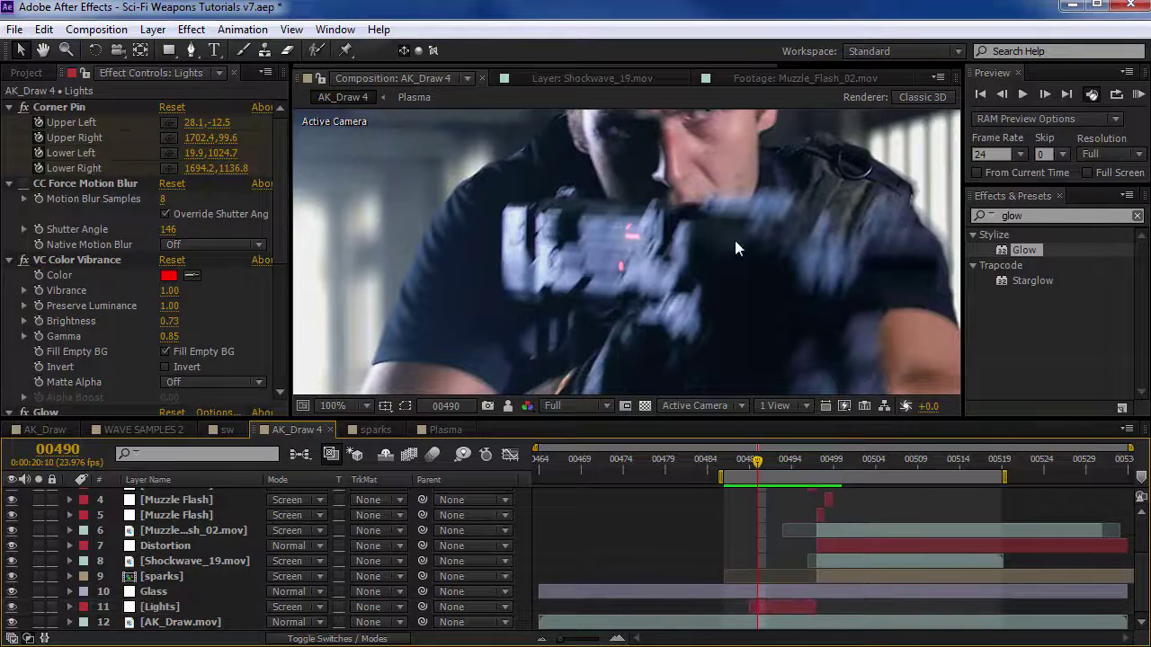
- Zoom the view out to 50%, set the RAM preview resolution to Half and preview the whole shot
scroll(735, 241, down, 2)
click(1096, 155)
click(1102, 170)
key(KP_0)
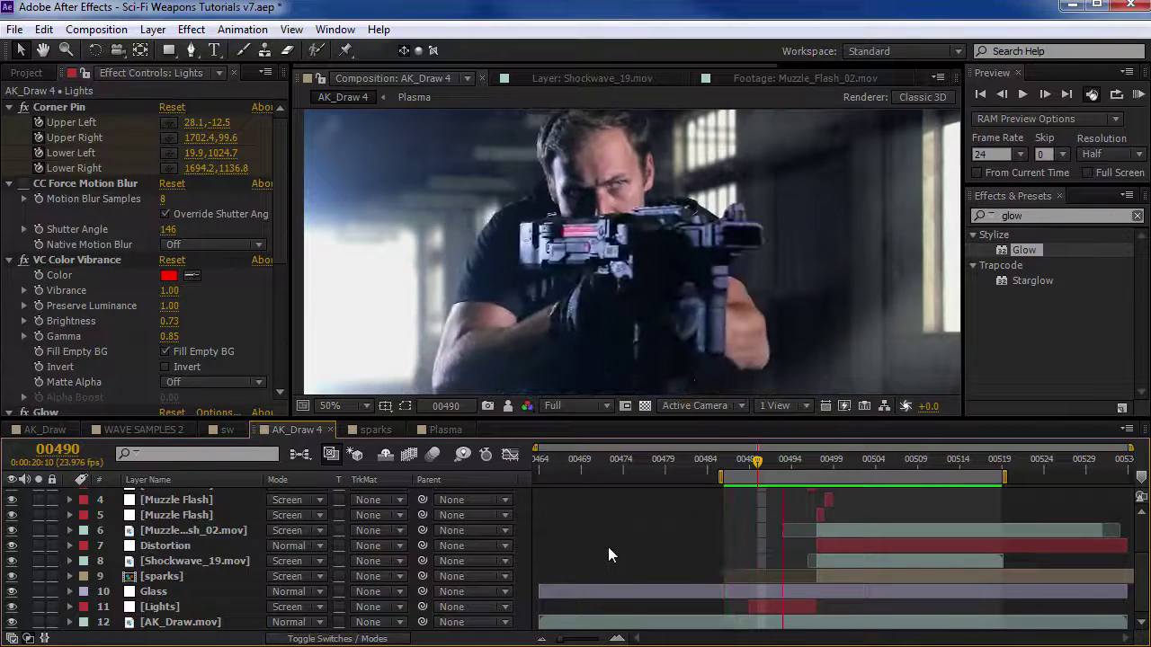
key(space)
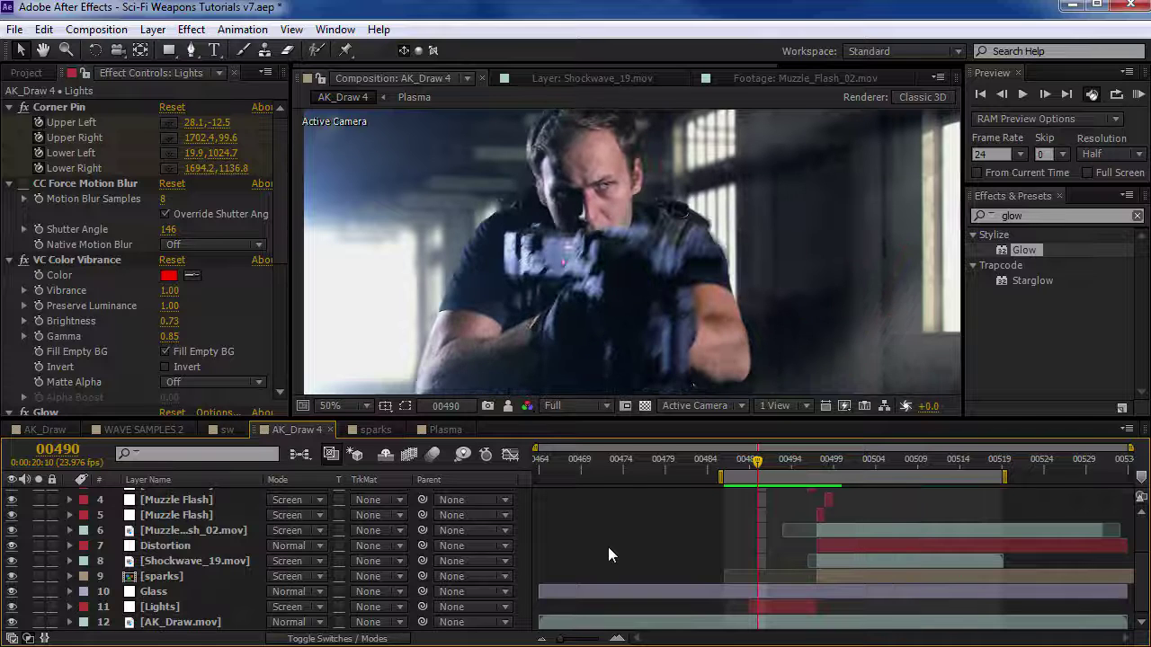
- Switch to the web browser and examine the MotionPulse sound design tools page on the Video Copilot site
key(alt+Tab)
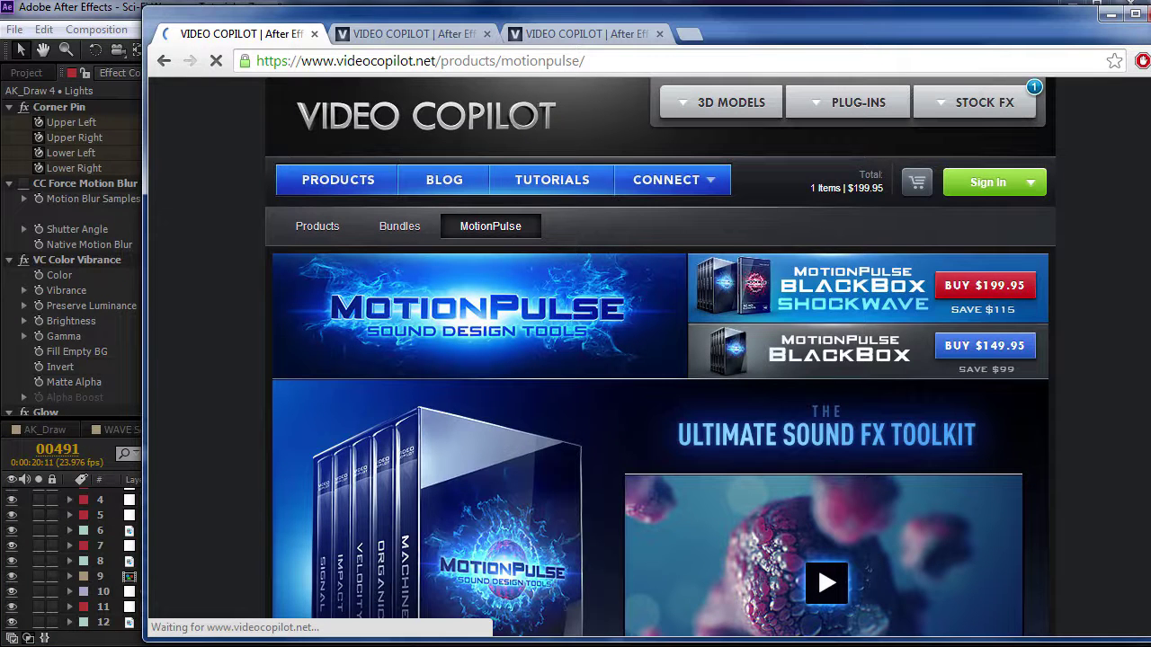
scroll(661, 359, down, 9)
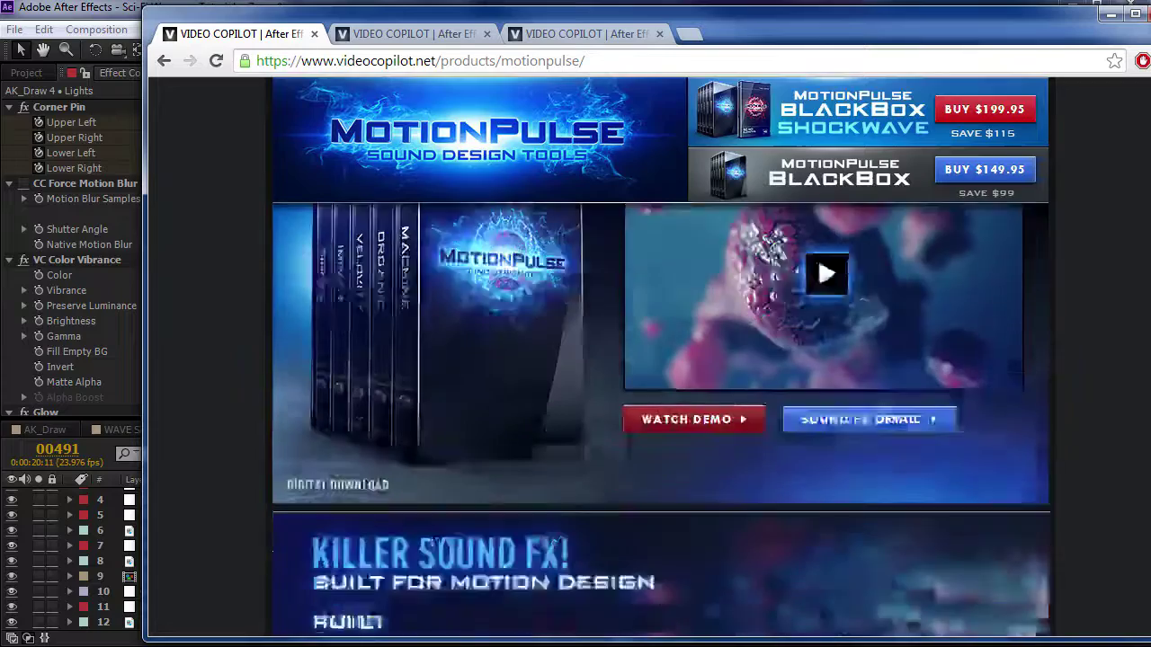
scroll(661, 360, up, 3)
scroll(1124, 346, up, 5)
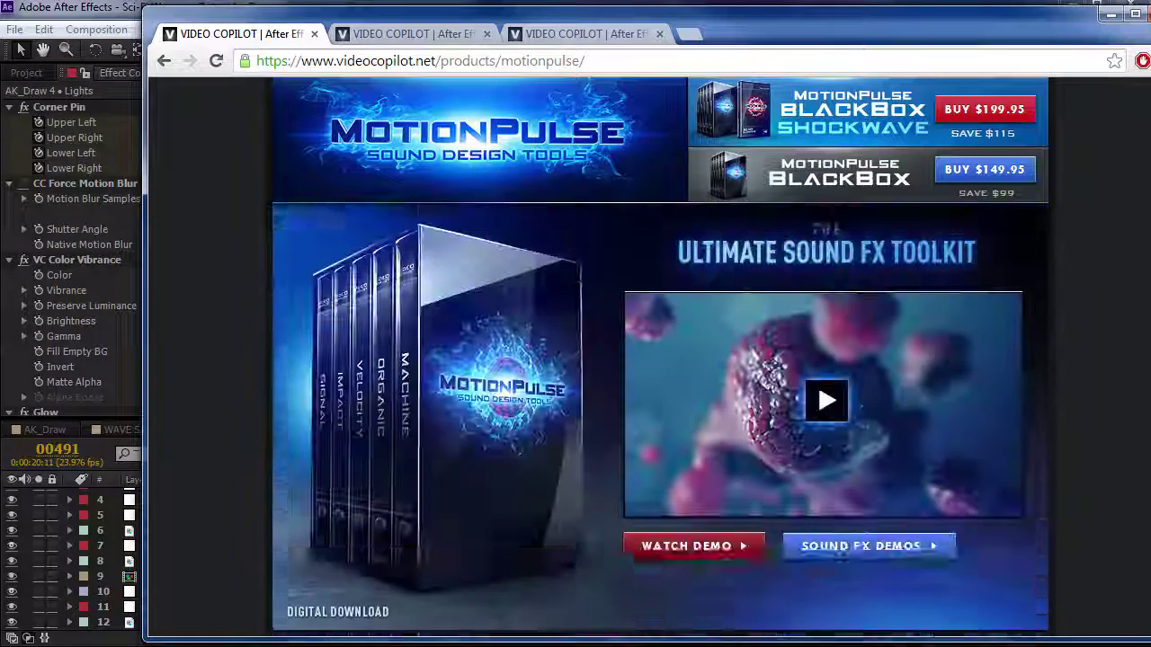